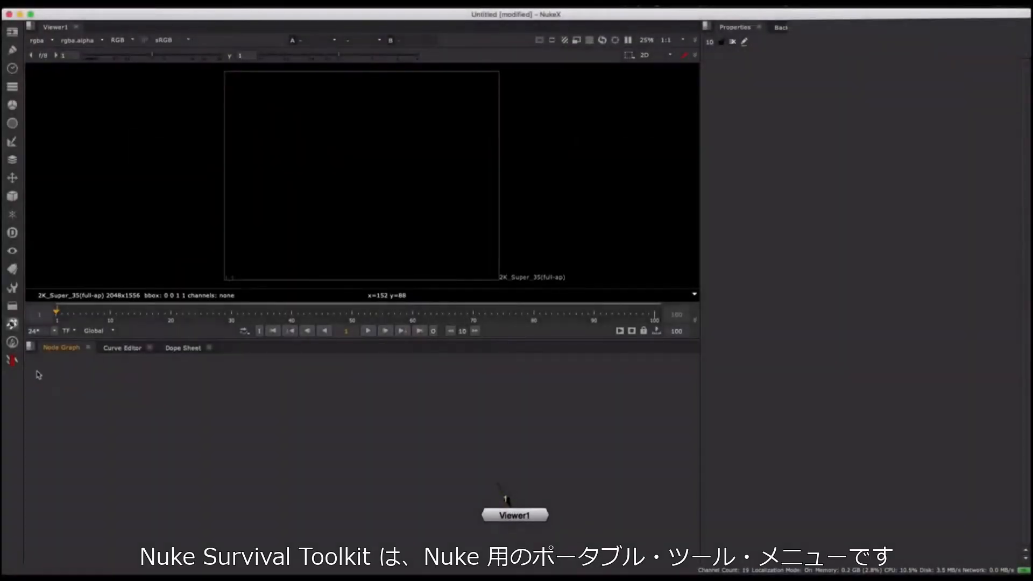
# Step: Browse the Nuke Survival Toolkit's tool categories, such as Draw, Keyer and Merge
pyautogui.click(13, 361)
pyautogui.moveTo(51, 365)
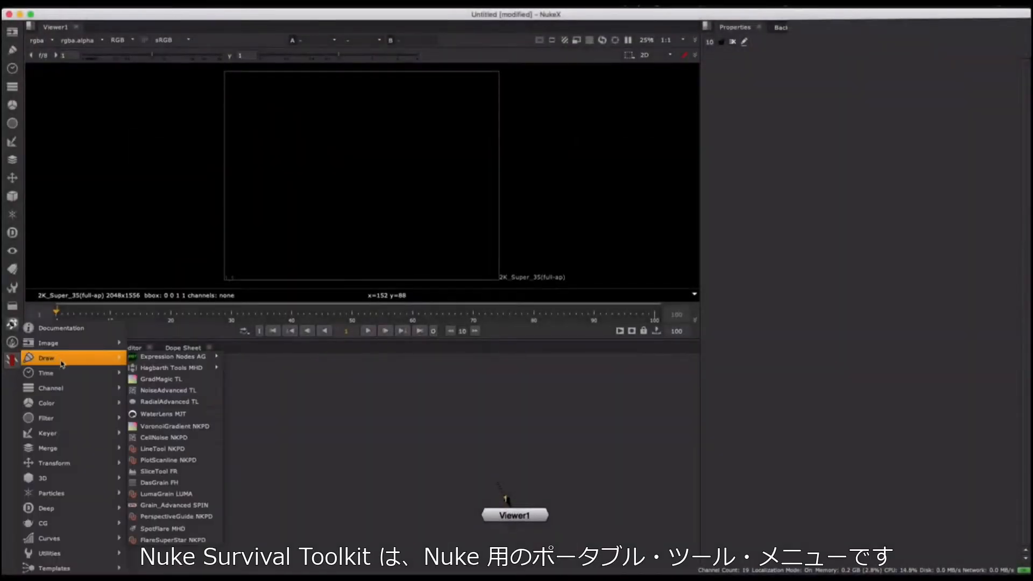
pyautogui.moveTo(63, 432)
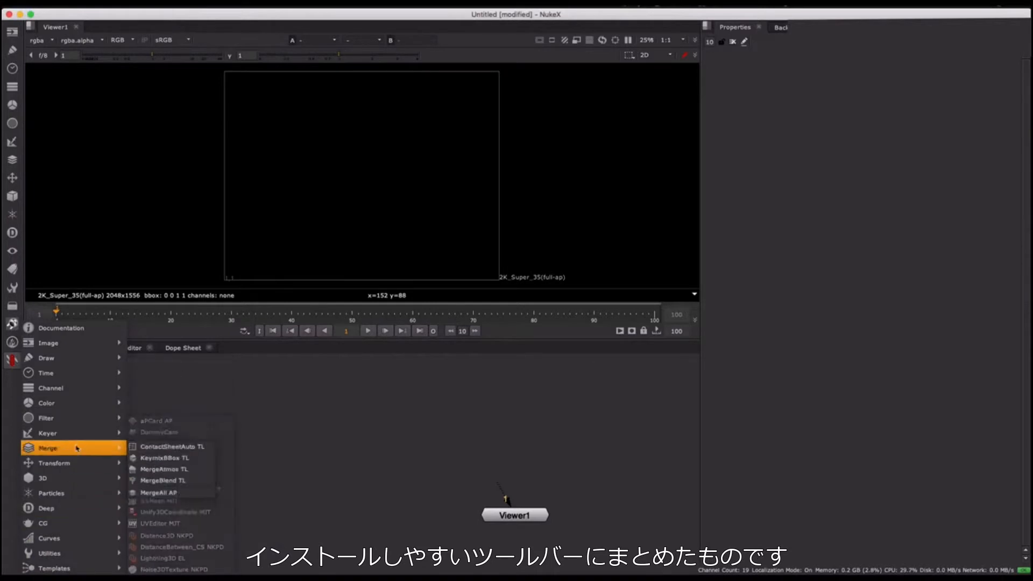
pyautogui.click(152, 434)
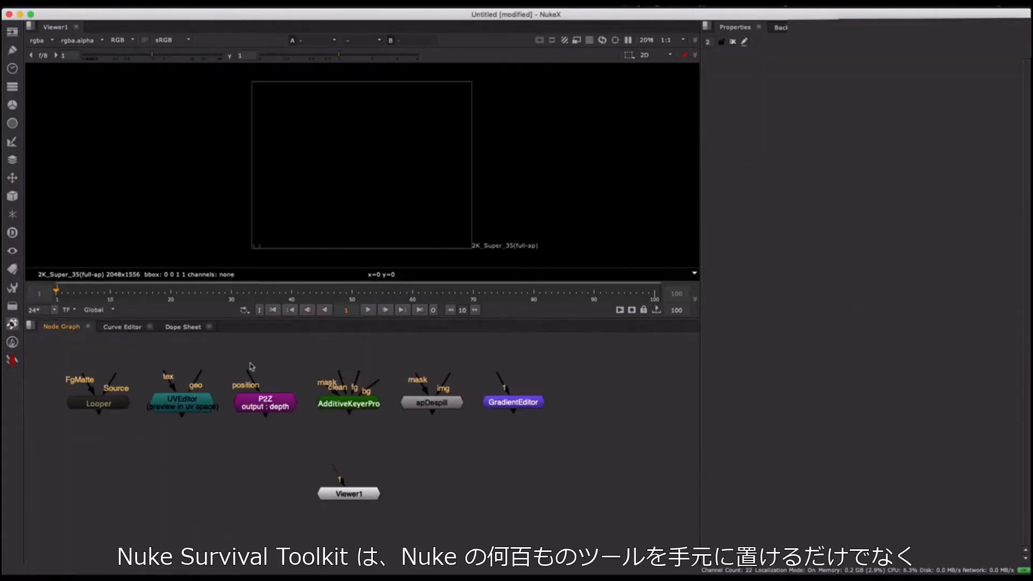
# Step: Add a DasGrain FH node from the toolkit's Draw category and place it beside the GradientEditor node
pyautogui.click(16, 358)
pyautogui.moveTo(43, 359)
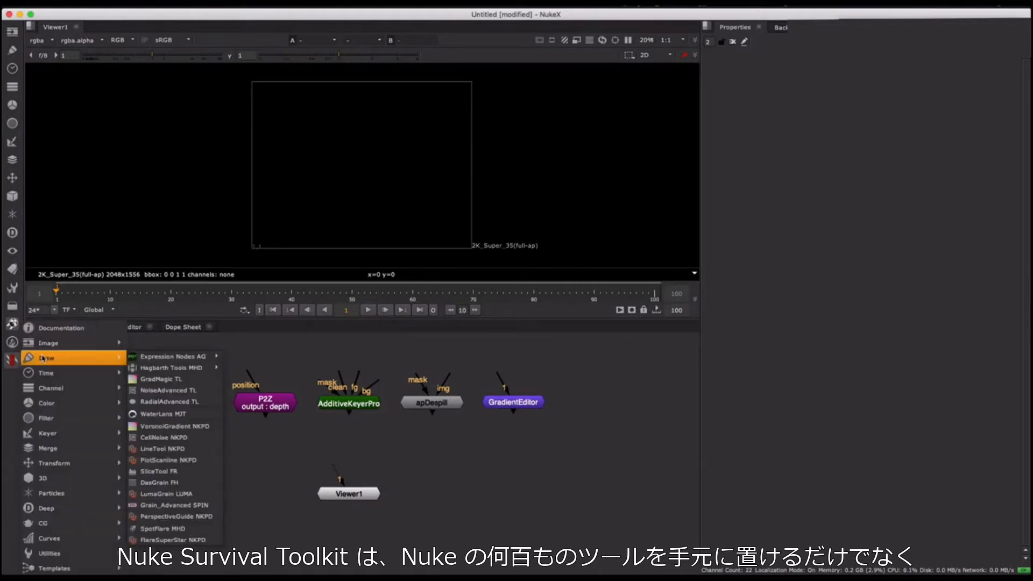
pyautogui.click(159, 483)
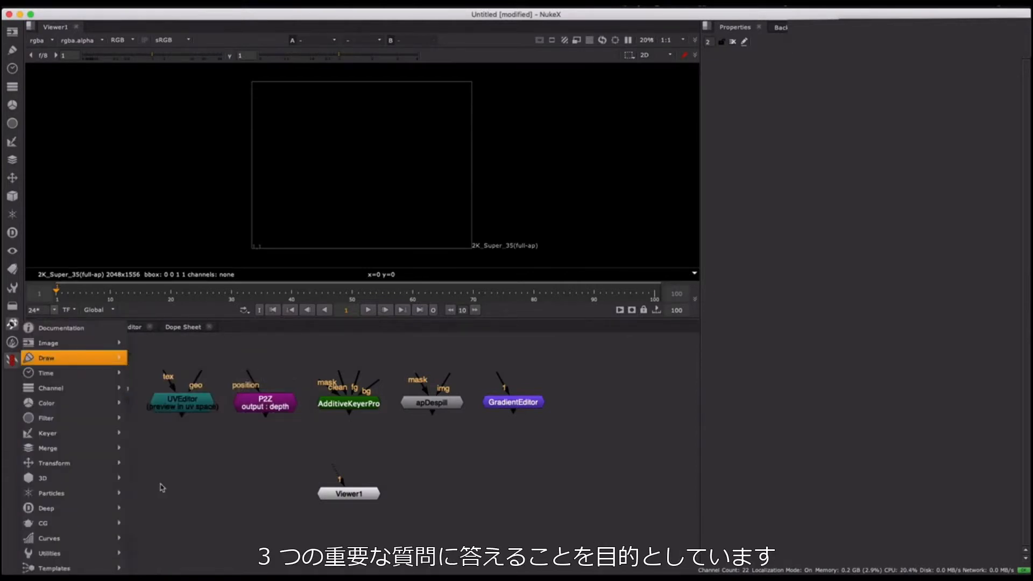
pyautogui.moveTo(223, 363); pyautogui.dragTo(596, 401)
pyautogui.click(571, 429)
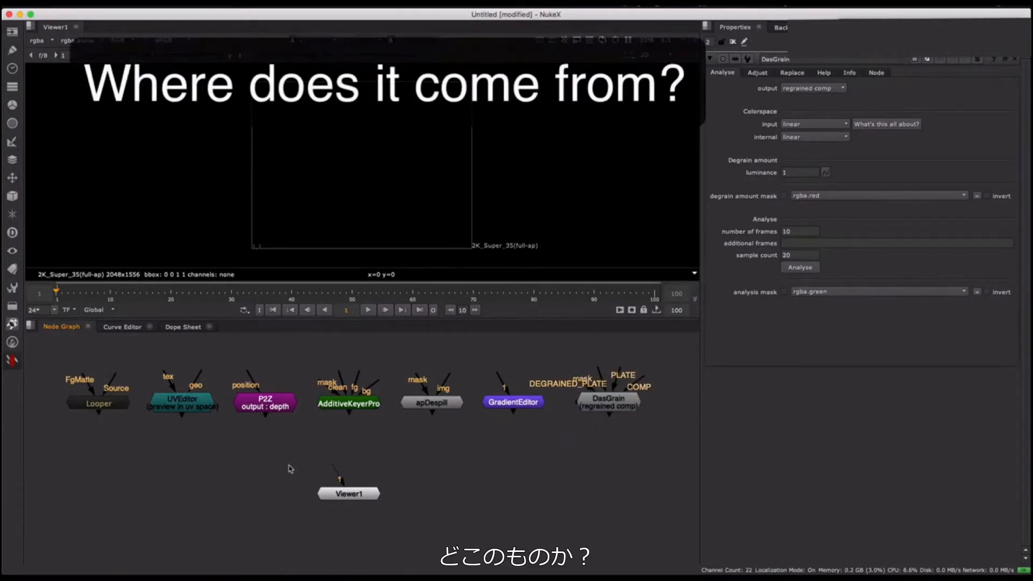
# Step: Inspect the properties of every toolkit node from Looper to DasGrain in turn, and close all the open property panels
pyautogui.doubleClick(117, 406)
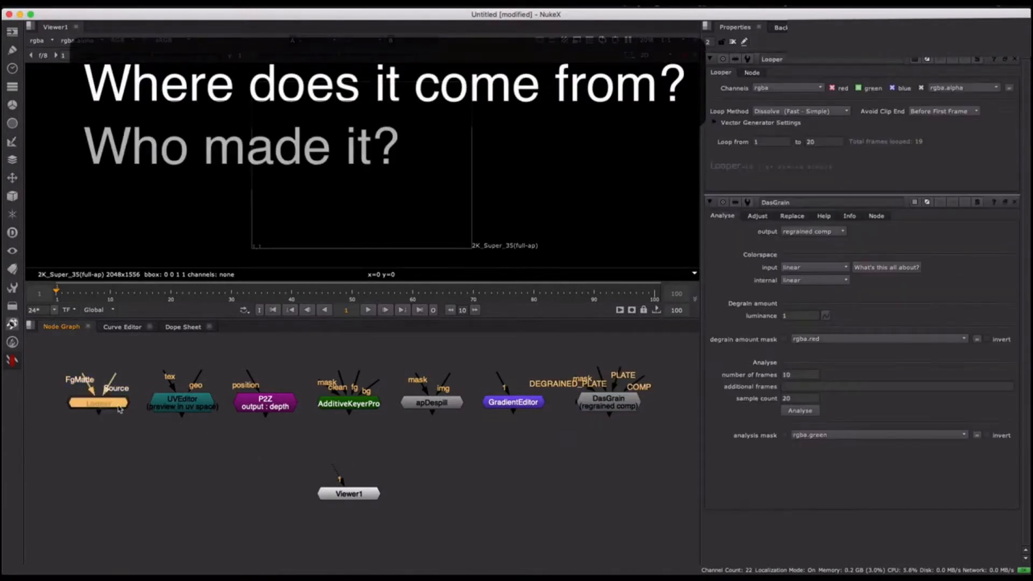
pyautogui.doubleClick(167, 407)
pyautogui.doubleClick(259, 403)
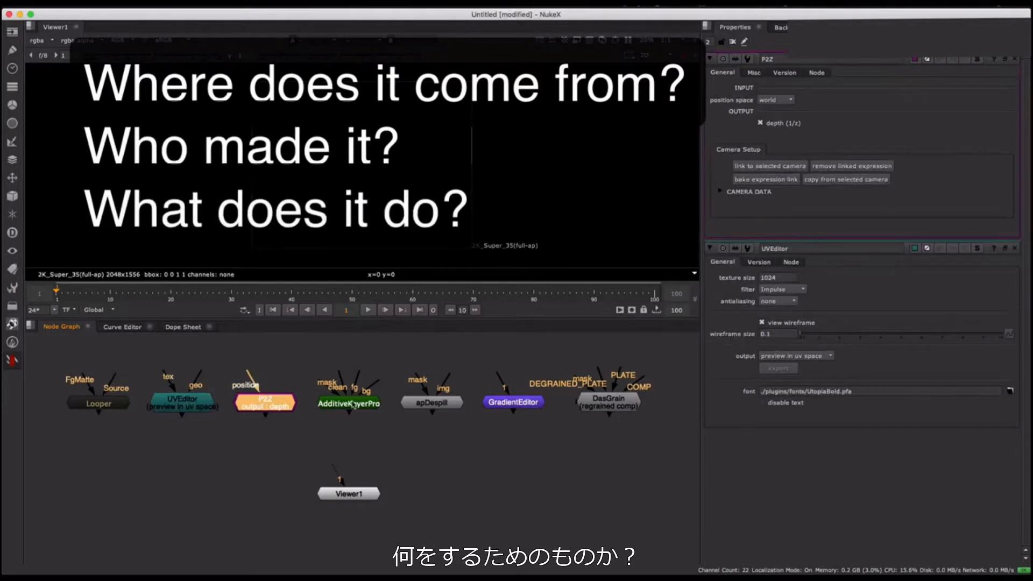
pyautogui.doubleClick(353, 403)
pyautogui.doubleClick(431, 403)
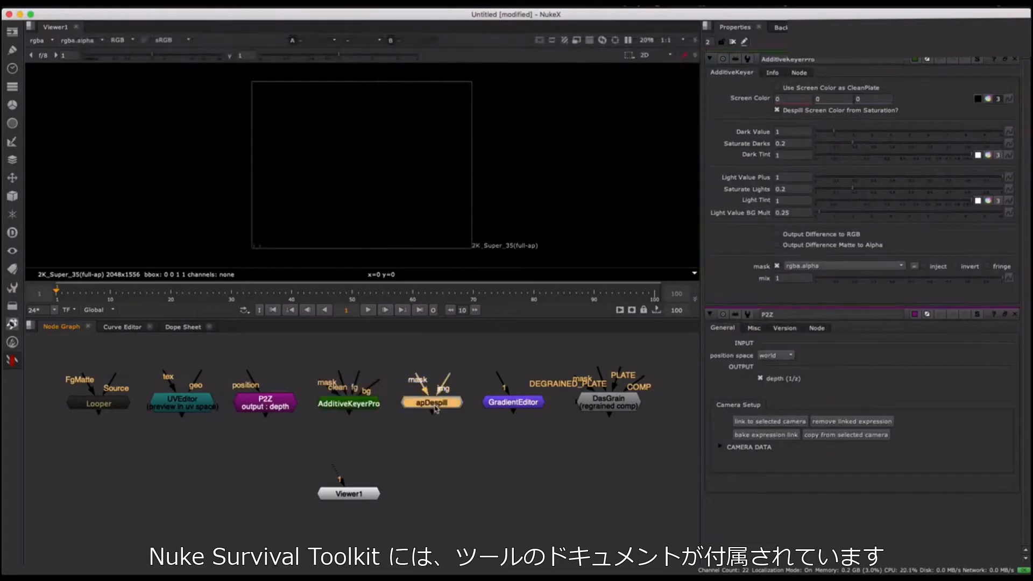
pyautogui.doubleClick(501, 408)
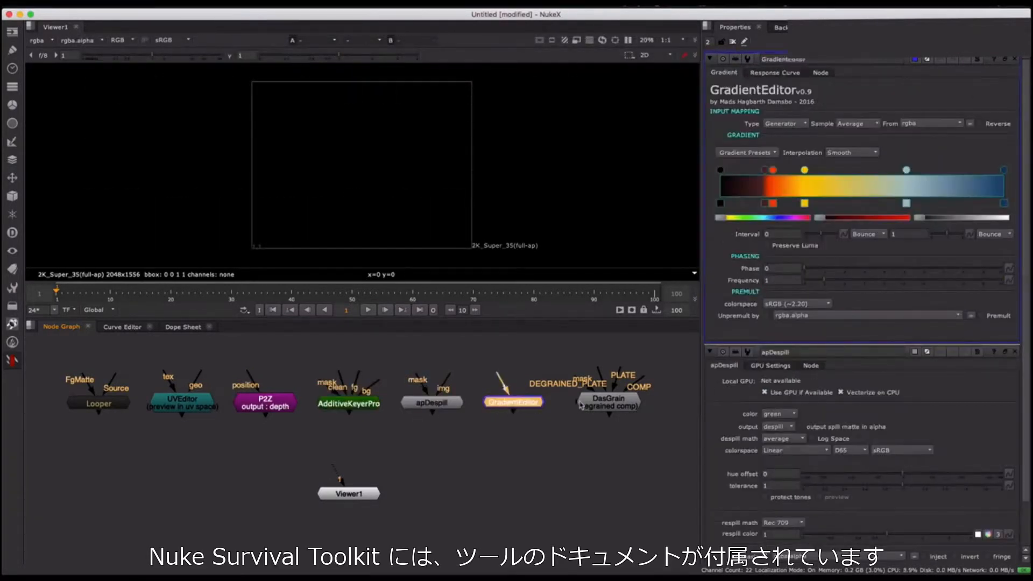
pyautogui.doubleClick(582, 406)
pyautogui.click(557, 445)
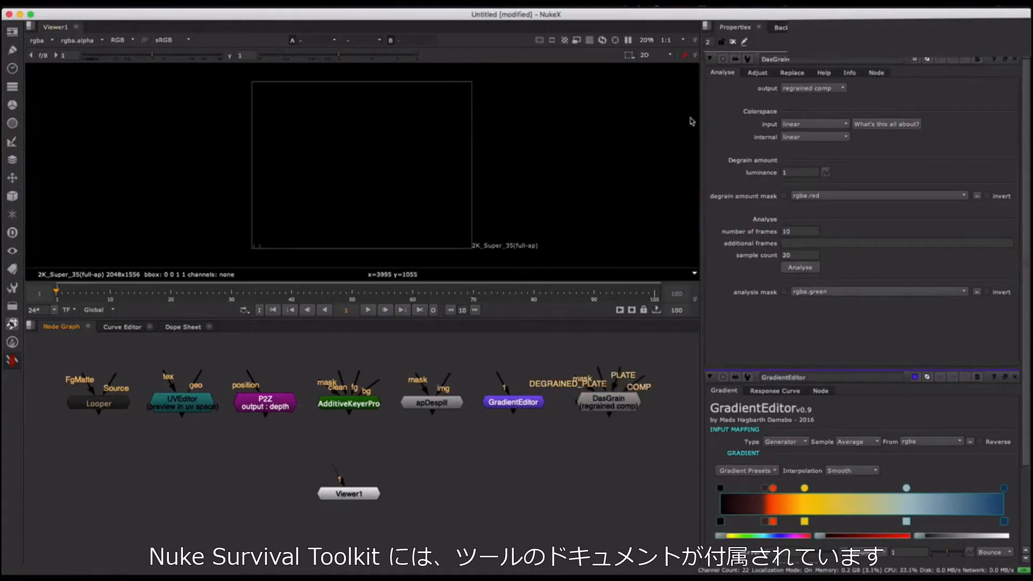
pyautogui.click(733, 42)
# Step: Open the Nuke Survival Toolkit documentation PDF and page ahead to the VoronoiGradient NKPD entry
pyautogui.click(12, 360)
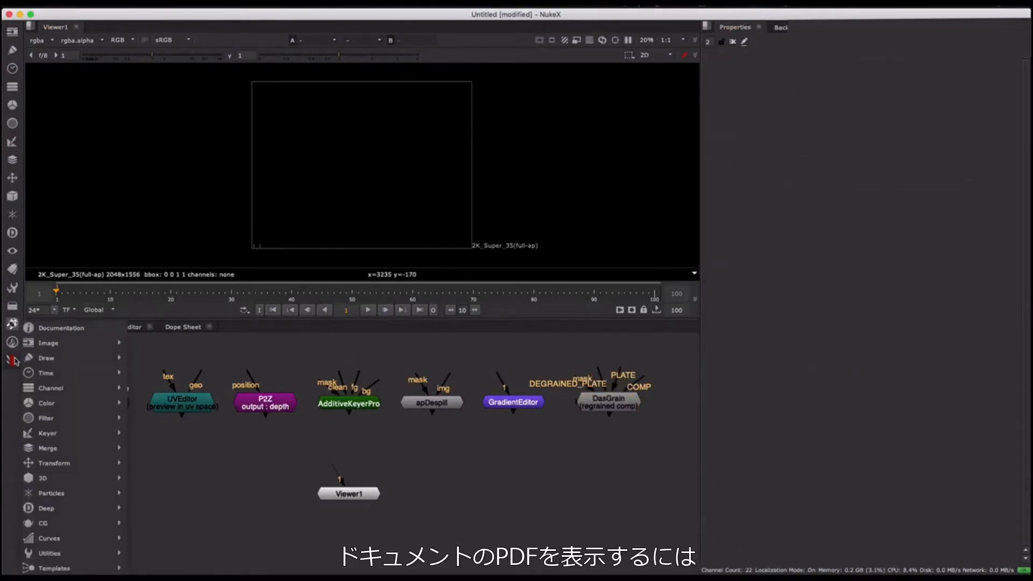
pyautogui.click(53, 333)
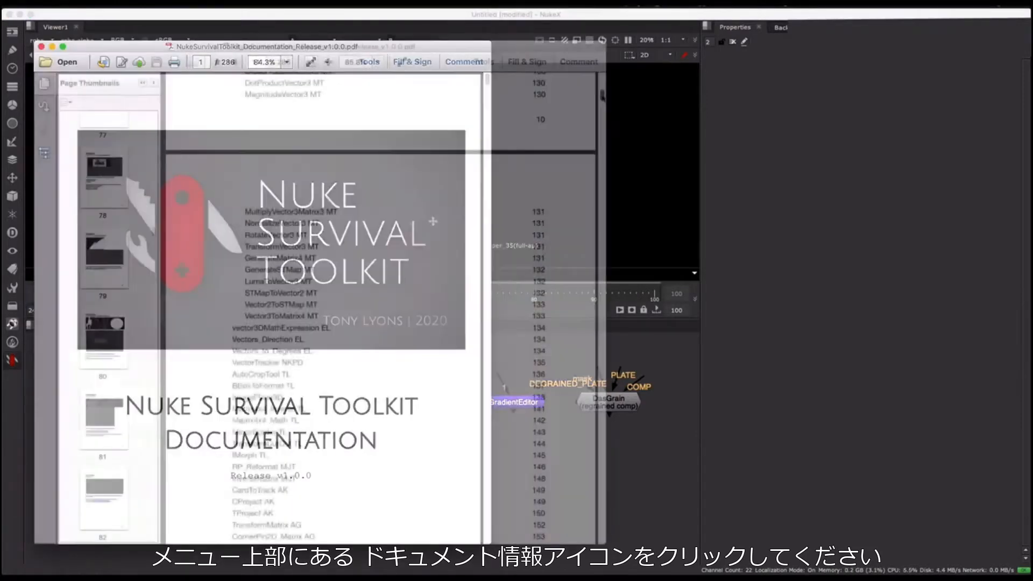
pyautogui.moveTo(602, 81); pyautogui.dragTo(588, 291)
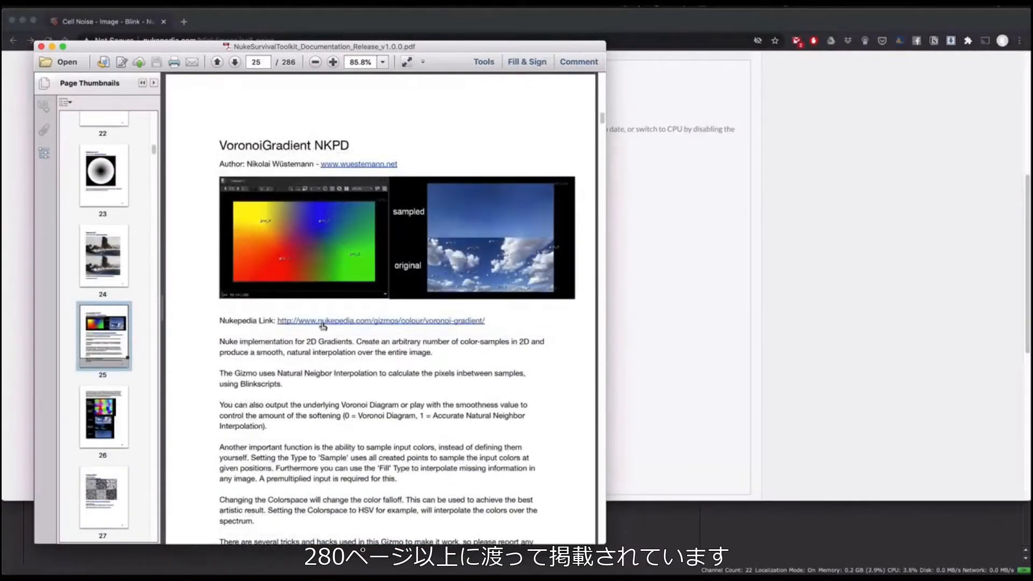
# Step: Open the Nukepedia page linked from the VoronoiGradient NKPD entry and look through its description and example images
pyautogui.click(322, 321)
pyautogui.scroll(-6, 799, 277)
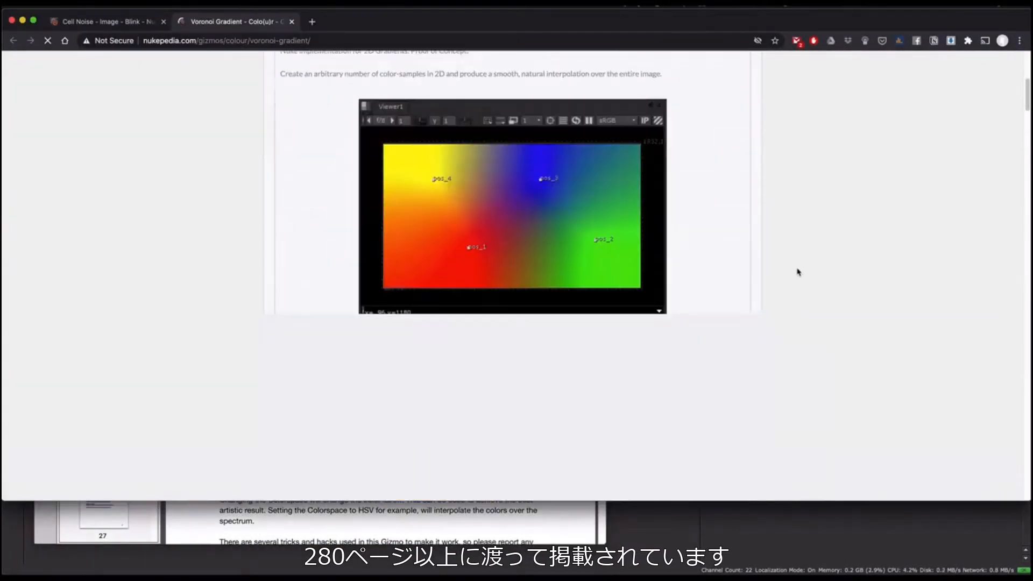
pyautogui.scroll(-5, 799, 272)
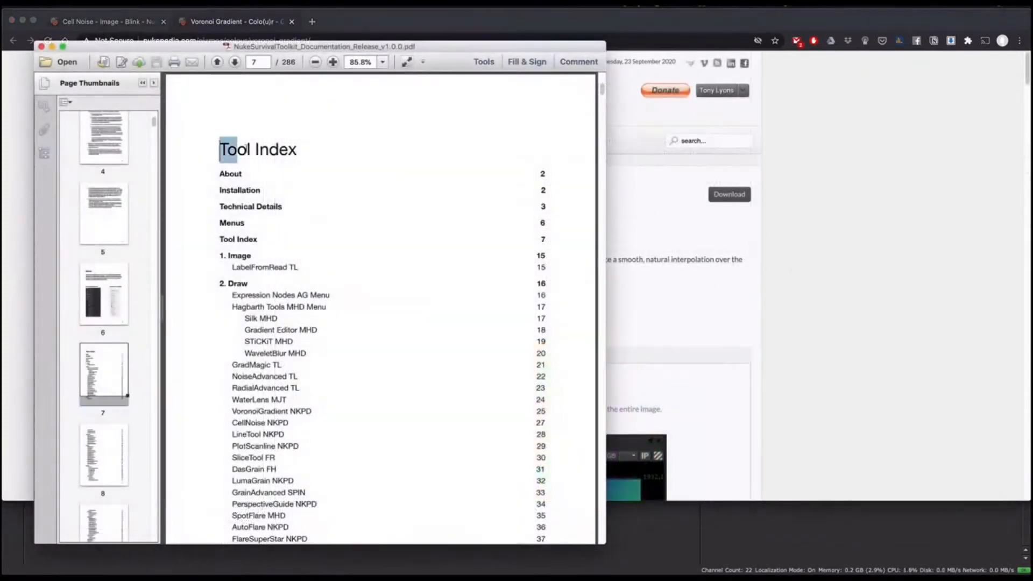
# Step: Find X_Sharpen XM in the documentation's Tool Index and jump to its entry
pyautogui.moveTo(237, 149); pyautogui.dragTo(291, 146)
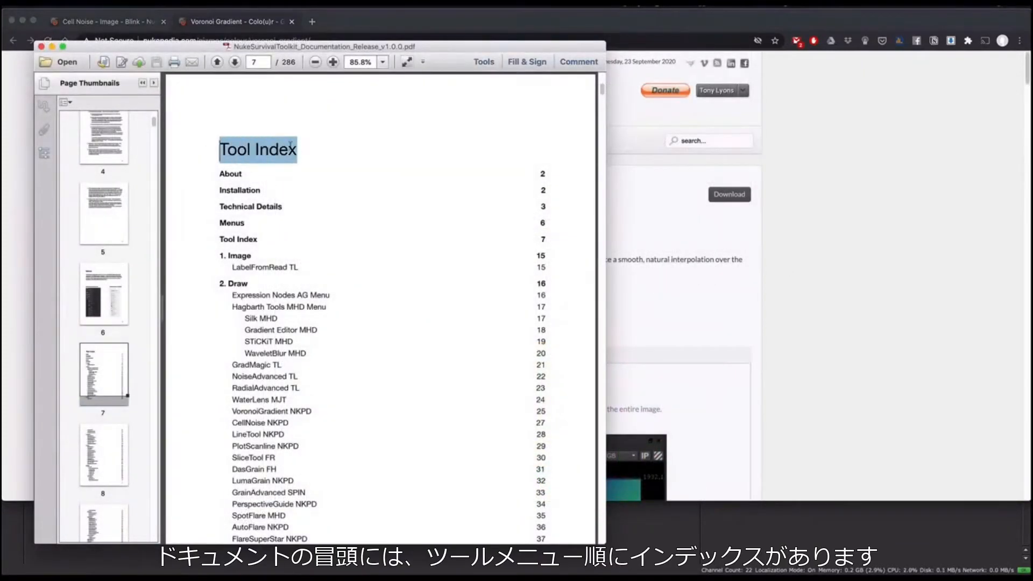
pyautogui.scroll(-12, 385, 231)
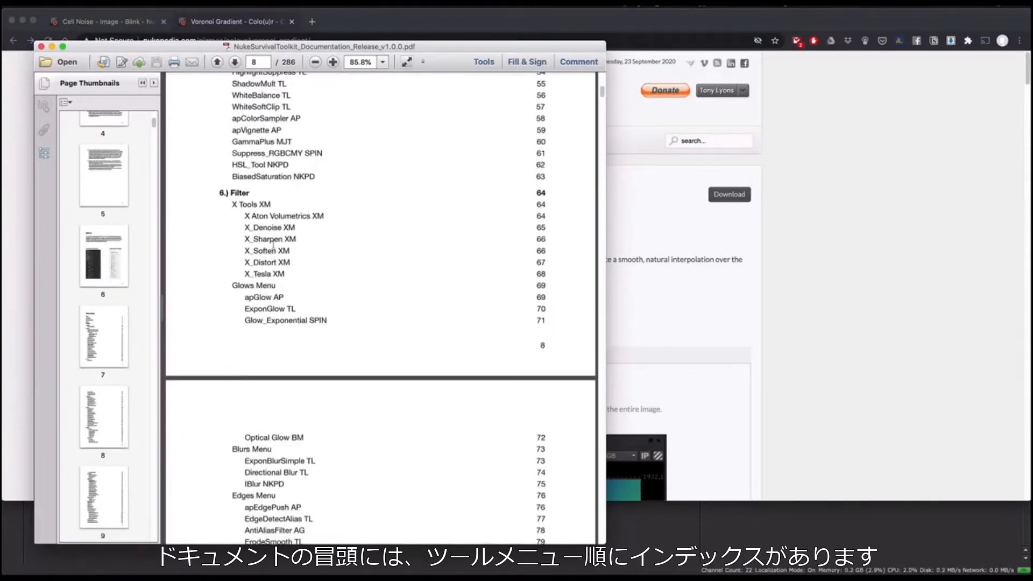
pyautogui.click(269, 239)
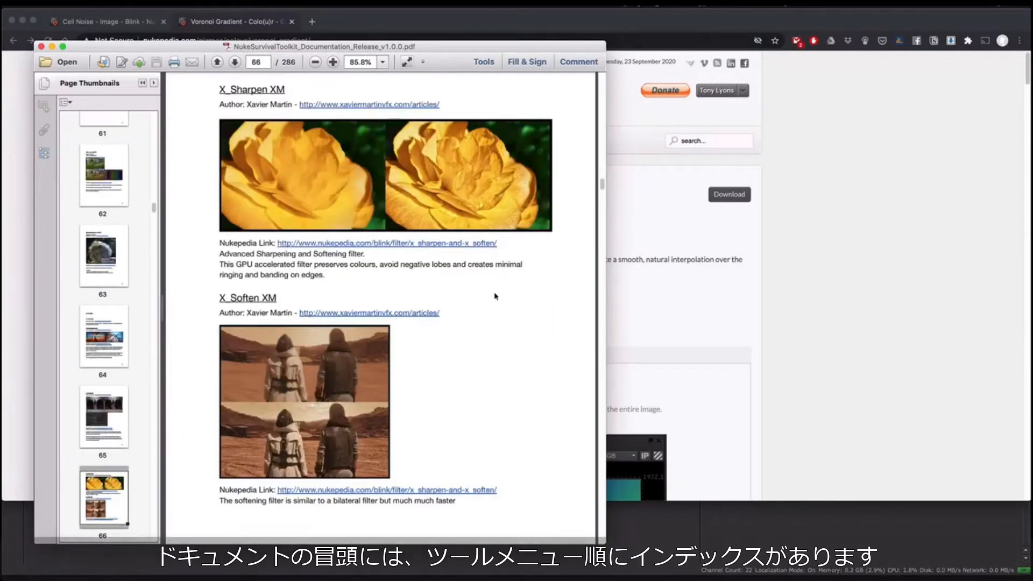
pyautogui.scroll(1, 495, 296)
# Step: Search the documentation for "apchroma"
pyautogui.press('super+f')
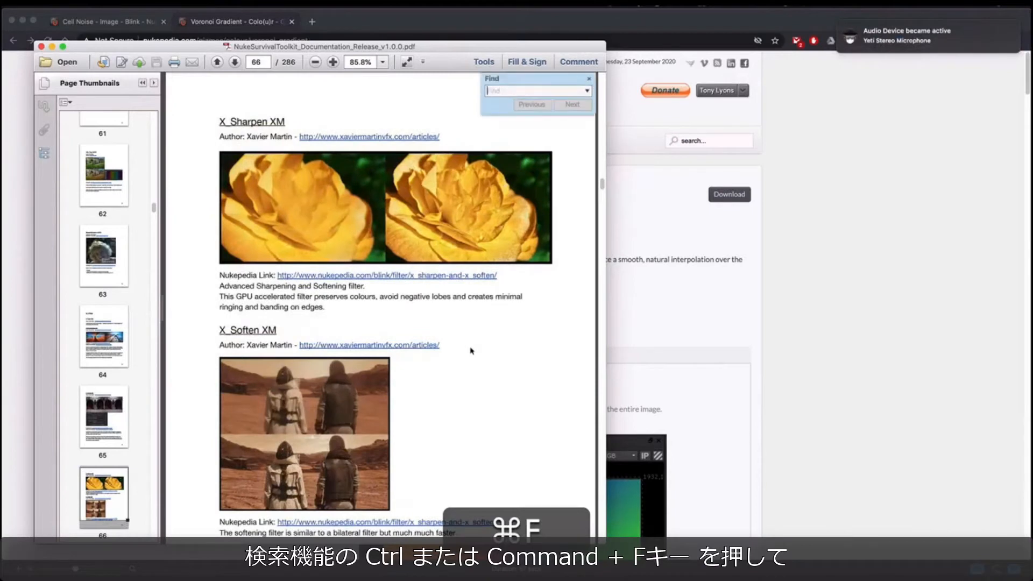
pyautogui.write('apchroma')
pyautogui.press('Return')
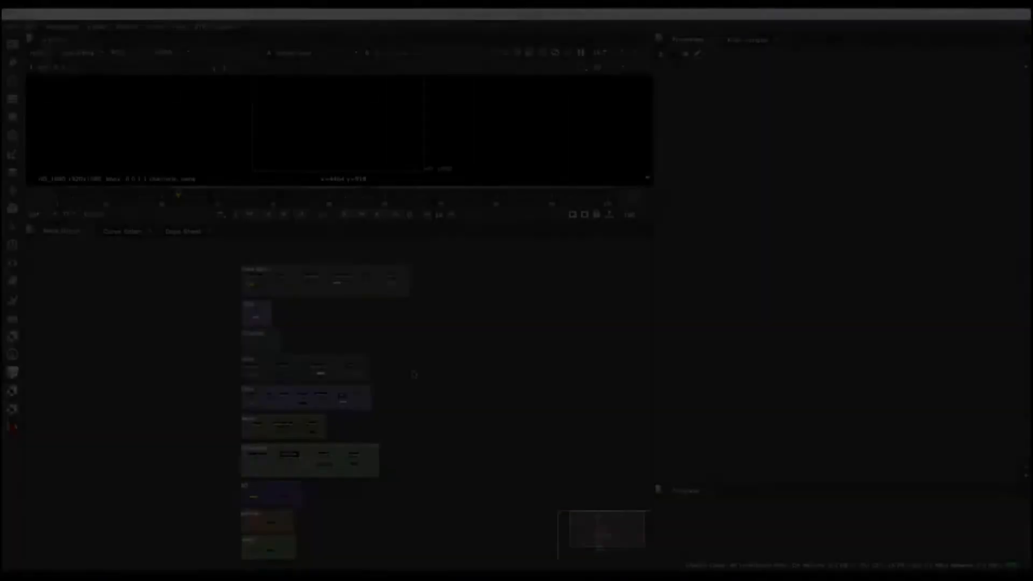
# Step: Examine the categorized groups of toolkit nodes in the node graph, including particles, deep and CG
pyautogui.moveTo(414, 375); pyautogui.dragTo(458, 373, button='middle')
pyautogui.scroll(3, 433, 344)
pyautogui.moveTo(364, 345); pyautogui.dragTo(404, 258, button='middle')
pyautogui.scroll(4, 369, 345)
pyautogui.moveTo(380, 409); pyautogui.dragTo(478, 195, button='middle')
pyautogui.moveTo(300, 365); pyautogui.dragTo(269, 229, button='middle')
pyautogui.scroll(4, 259, 412)
pyautogui.moveTo(258, 374); pyautogui.dragTo(254, 264, button='middle')
pyautogui.moveTo(259, 470); pyautogui.dragTo(240, 404, button='middle')
pyautogui.moveTo(213, 314); pyautogui.dragTo(213, 455, button='middle')
pyautogui.moveTo(212, 261); pyautogui.dragTo(209, 364, button='middle')
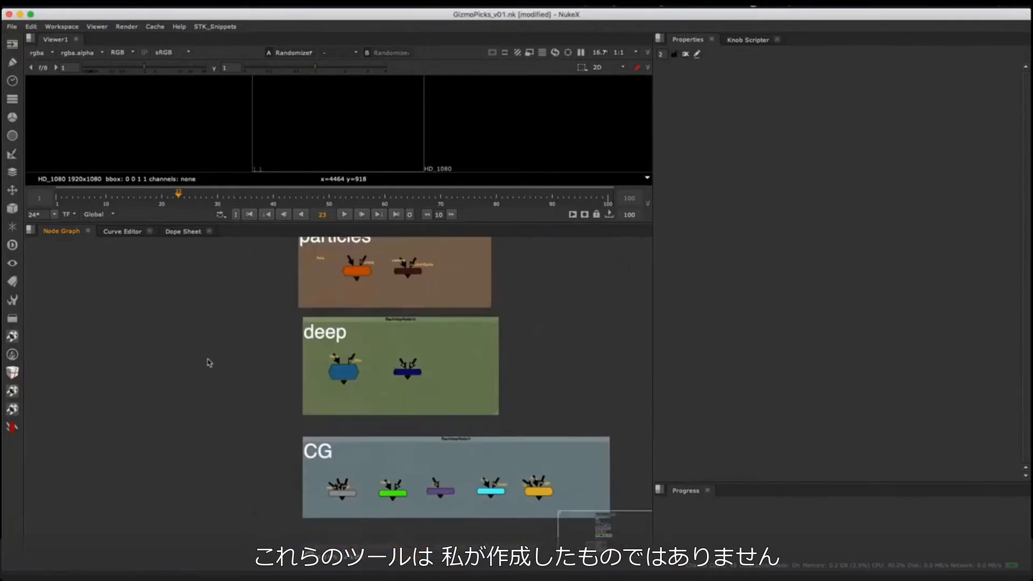
pyautogui.scroll(-5, 210, 363)
# Step: Open the toolkit's v1.1.0 documentation, skim its tool entries through to LumaKeyer DR, and return to the node graph
pyautogui.click(13, 429)
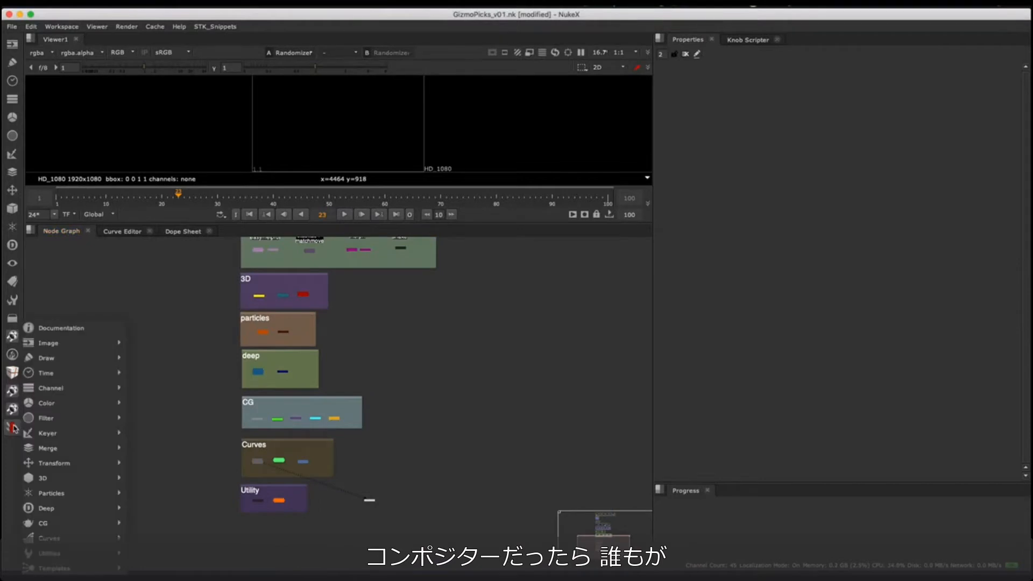
pyautogui.moveTo(42, 430)
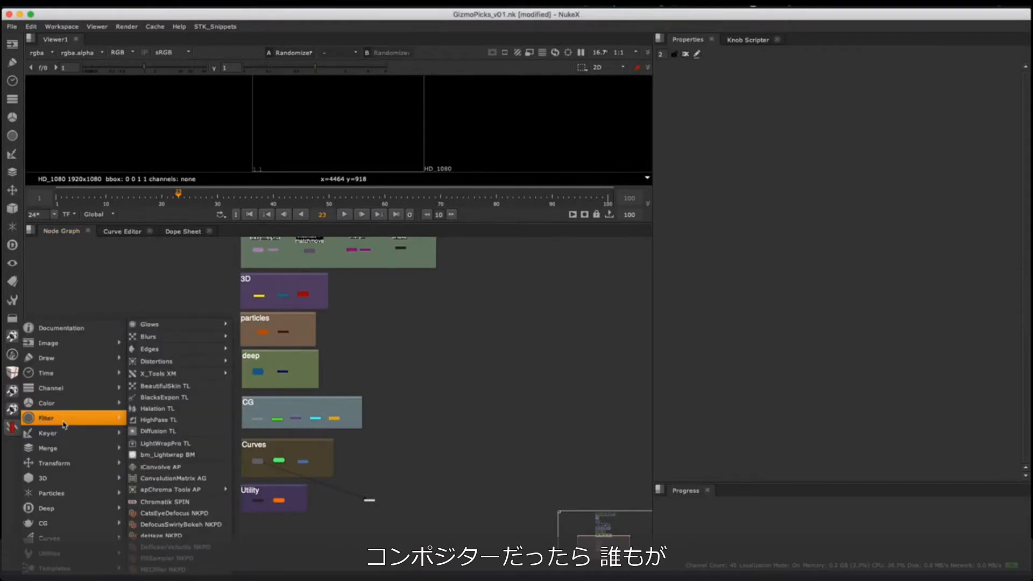
pyautogui.moveTo(79, 409)
pyautogui.moveTo(85, 390)
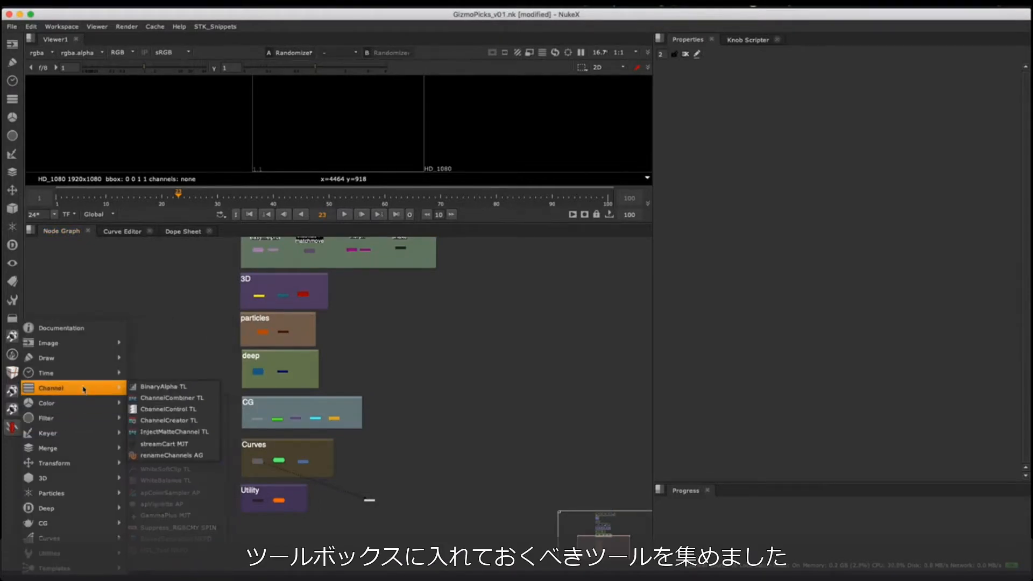
pyautogui.moveTo(96, 347)
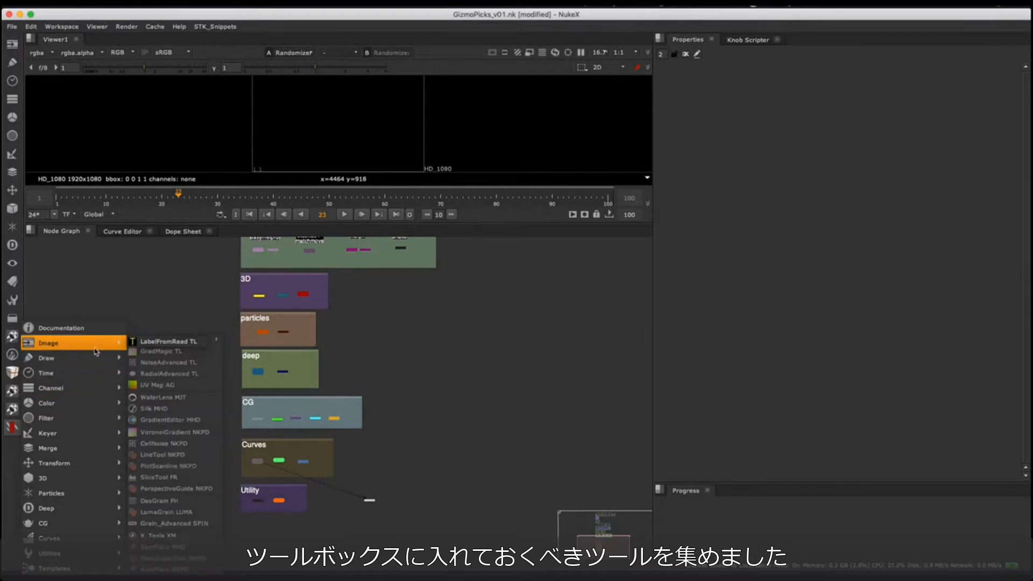
pyautogui.click(110, 326)
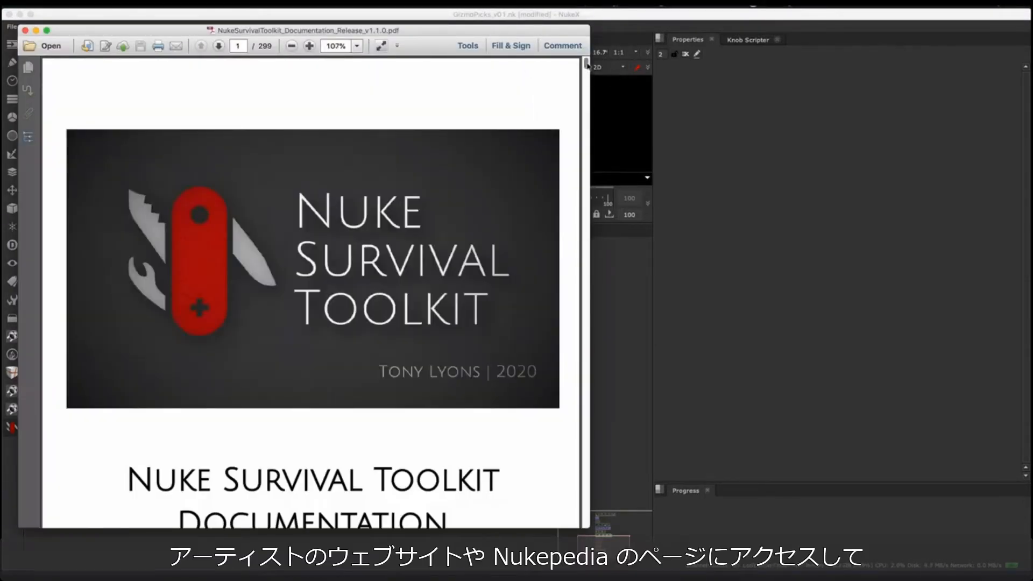
pyautogui.moveTo(587, 65); pyautogui.dragTo(586, 137)
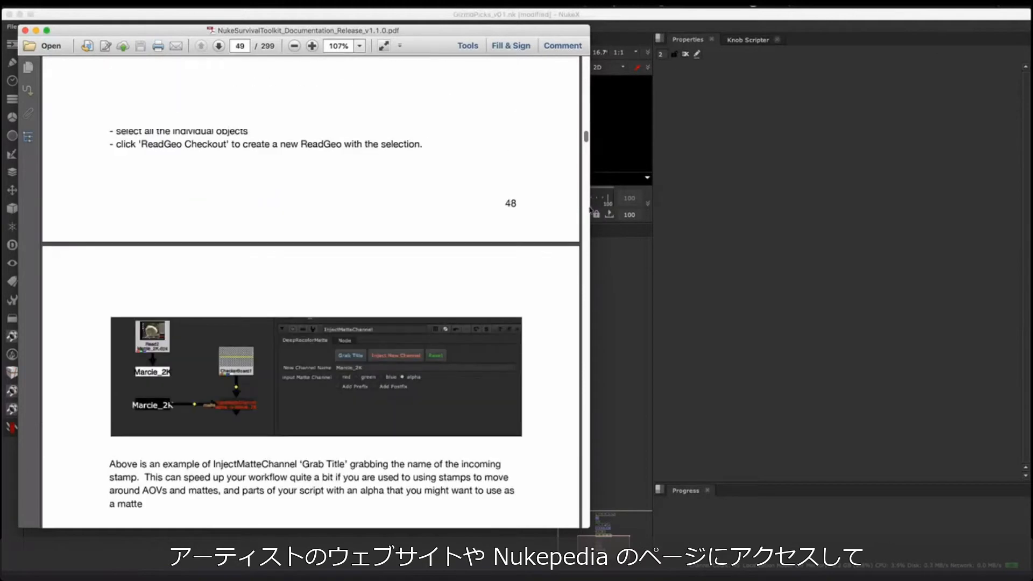
pyautogui.moveTo(590, 210); pyautogui.dragTo(588, 226)
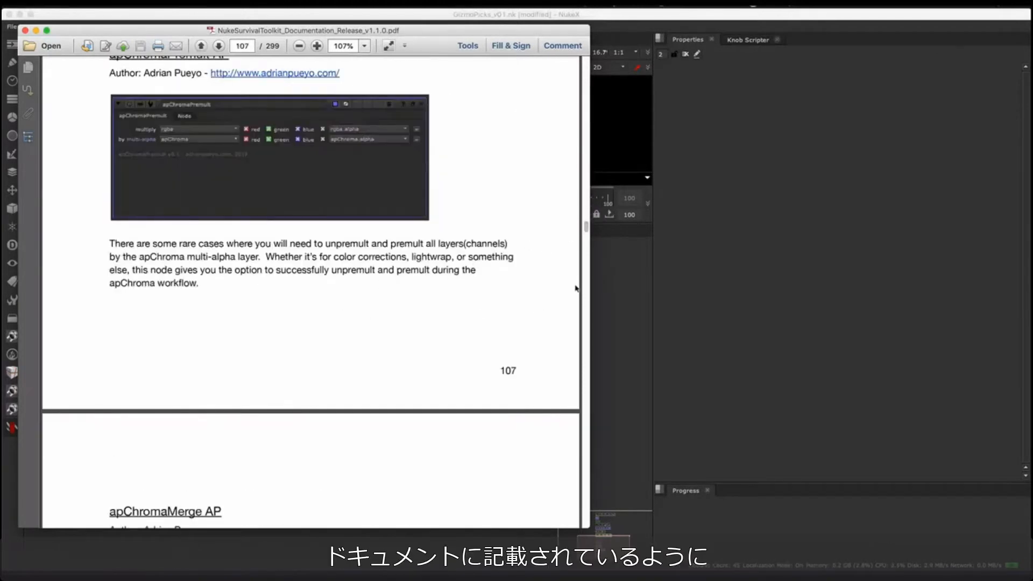
pyautogui.moveTo(587, 229); pyautogui.dragTo(588, 278)
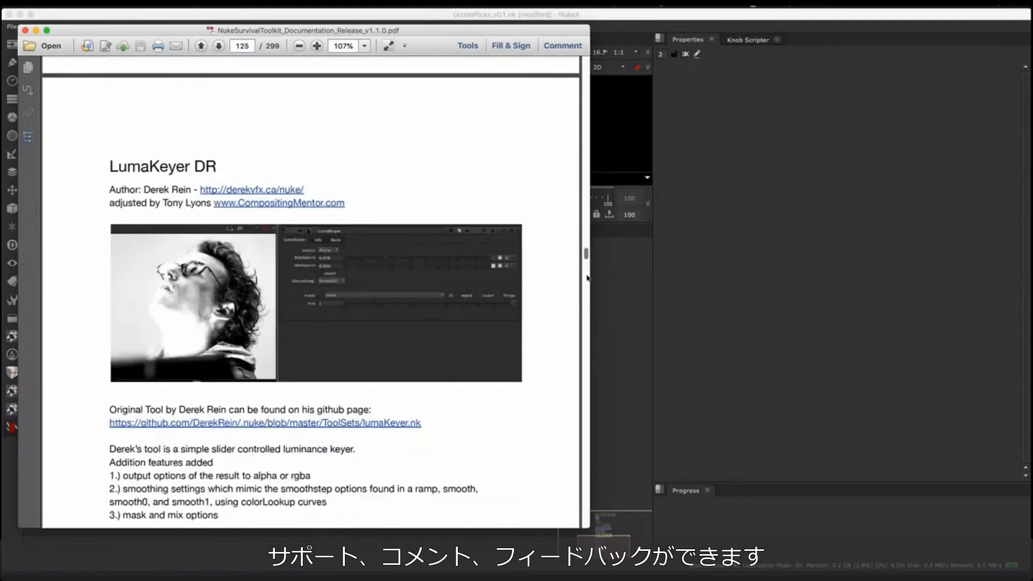
pyautogui.click(626, 338)
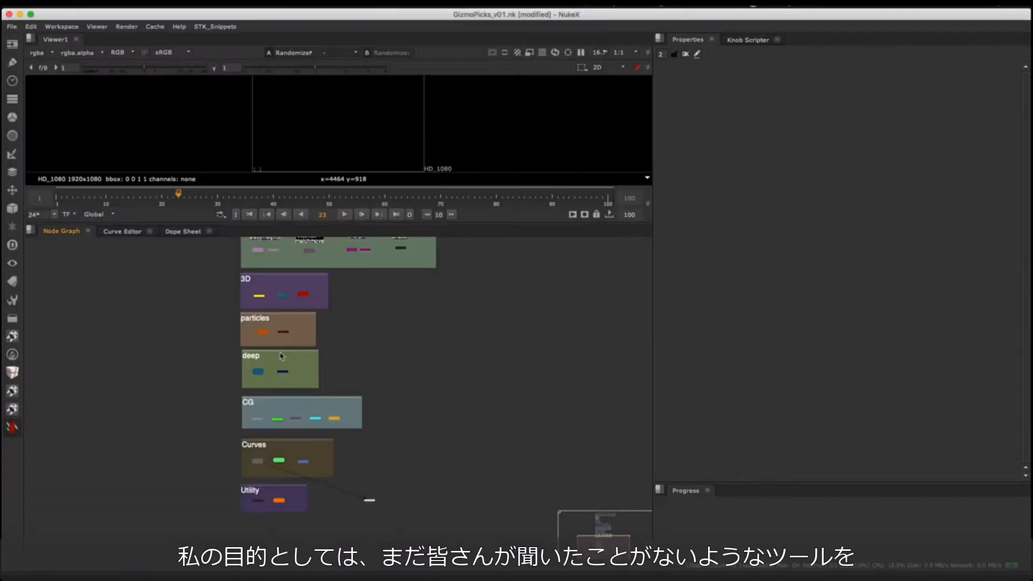
# Step: Add an ITransform FR node from the toolkit's Transform category in the empty area beside the Channel group
pyautogui.moveTo(277, 269); pyautogui.dragTo(212, 396, button='middle')
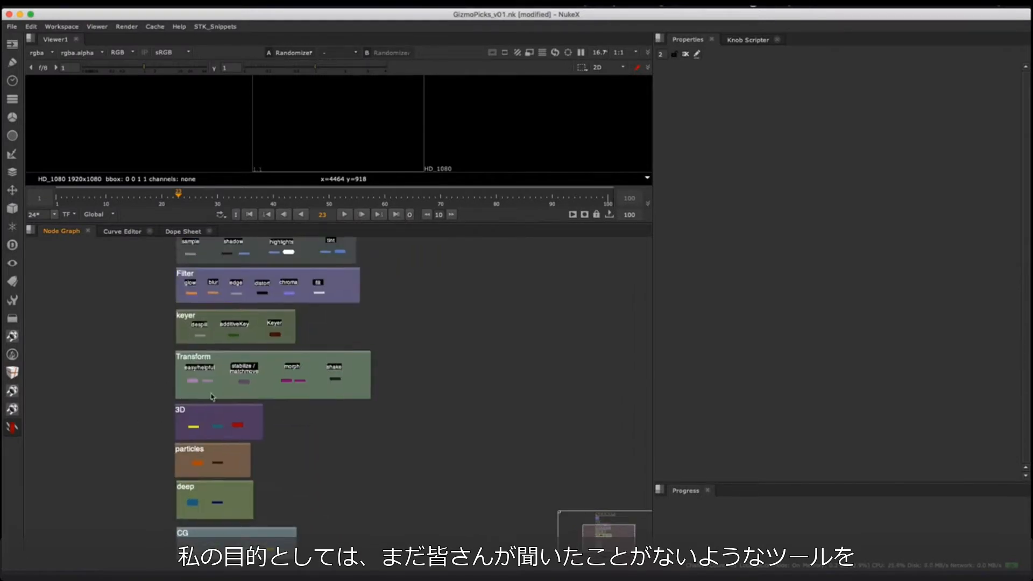
pyautogui.moveTo(217, 354); pyautogui.dragTo(219, 350, button='middle')
pyautogui.scroll(6, 218, 327)
pyautogui.moveTo(258, 307); pyautogui.dragTo(268, 486, button='middle')
pyautogui.moveTo(277, 343); pyautogui.dragTo(292, 579, button='middle')
pyautogui.moveTo(301, 355)
pyautogui.mouseDown(button='middle')
pyautogui.moveTo(254, 434)
pyautogui.moveTo(254, 477)
pyautogui.moveTo(297, 315)
pyautogui.moveTo(408, 120)
pyautogui.mouseUp(button='middle')
pyautogui.click(12, 427)
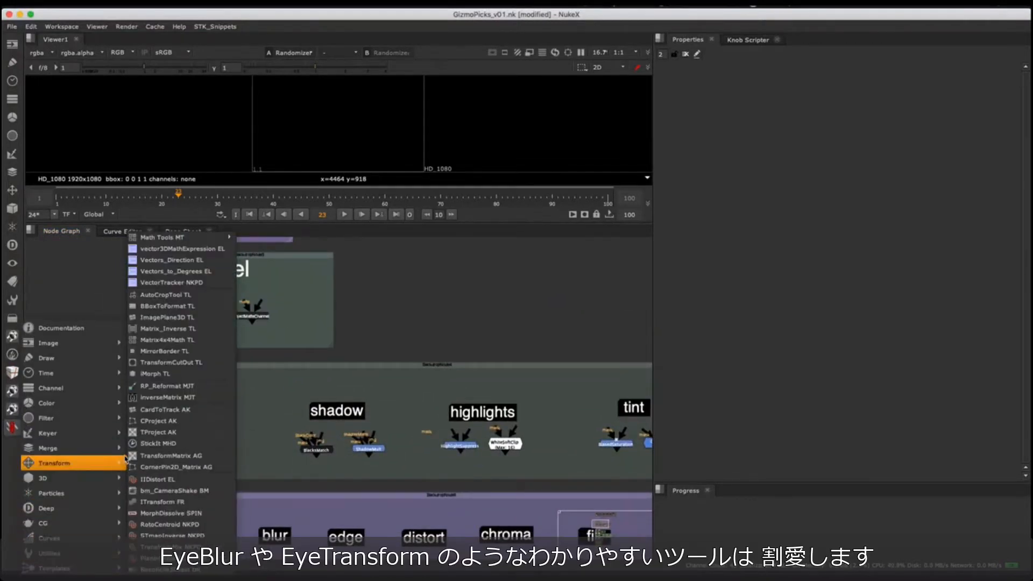
pyautogui.moveTo(74, 490)
pyautogui.moveTo(71, 464)
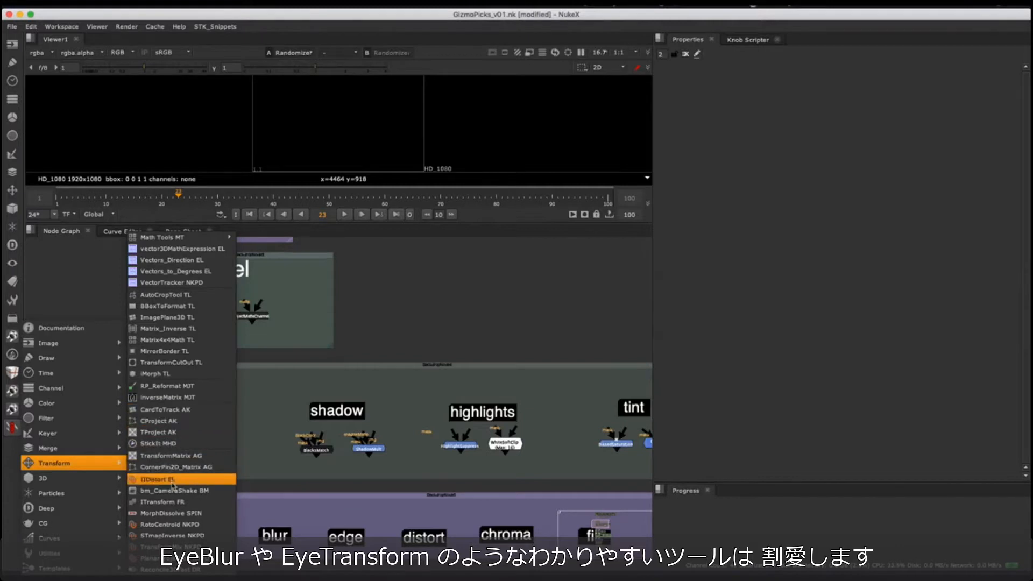
pyautogui.click(186, 502)
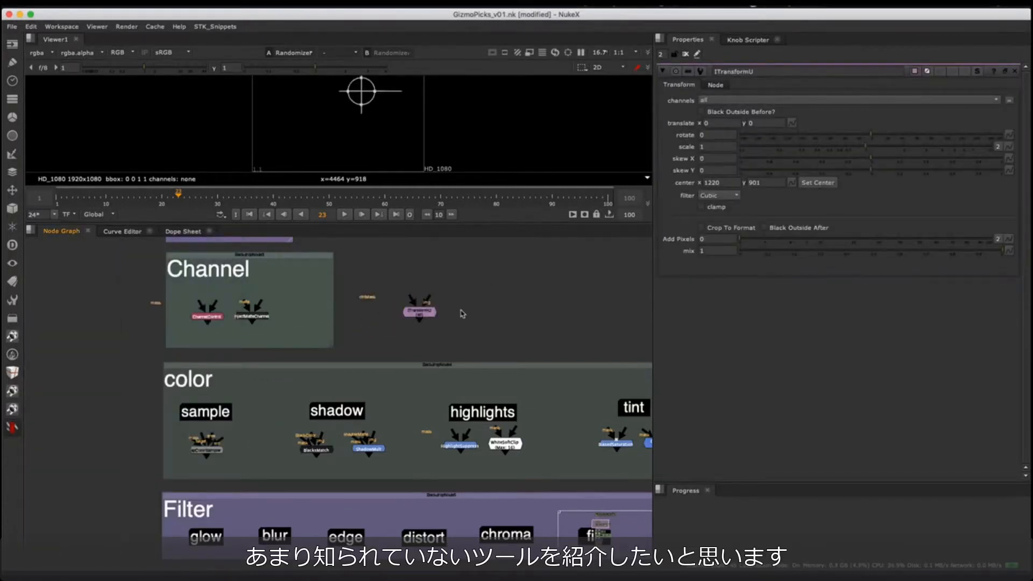
# Step: Add an iBlur node from the toolkit's Filter Blurs category in the empty area near the ITransform node
pyautogui.scroll(5, 463, 314)
pyautogui.click(12, 428)
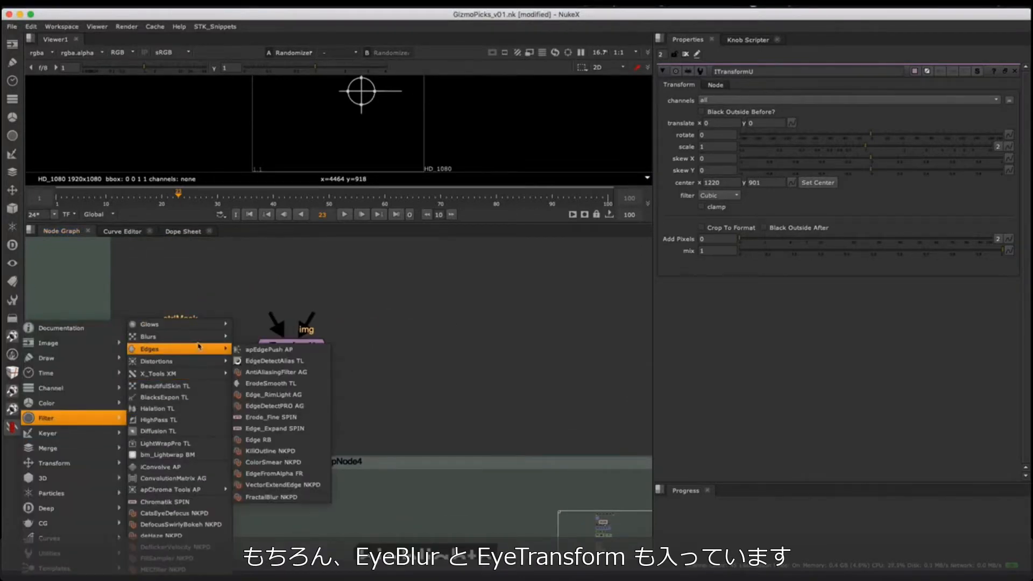
pyautogui.moveTo(178, 336)
pyautogui.click(273, 359)
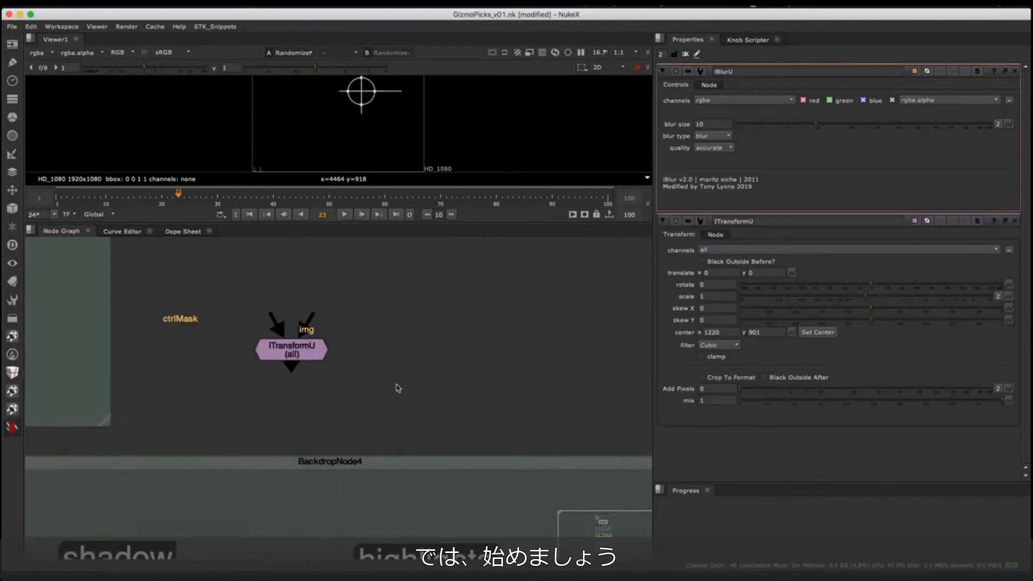
pyautogui.moveTo(166, 415); pyautogui.dragTo(473, 289)
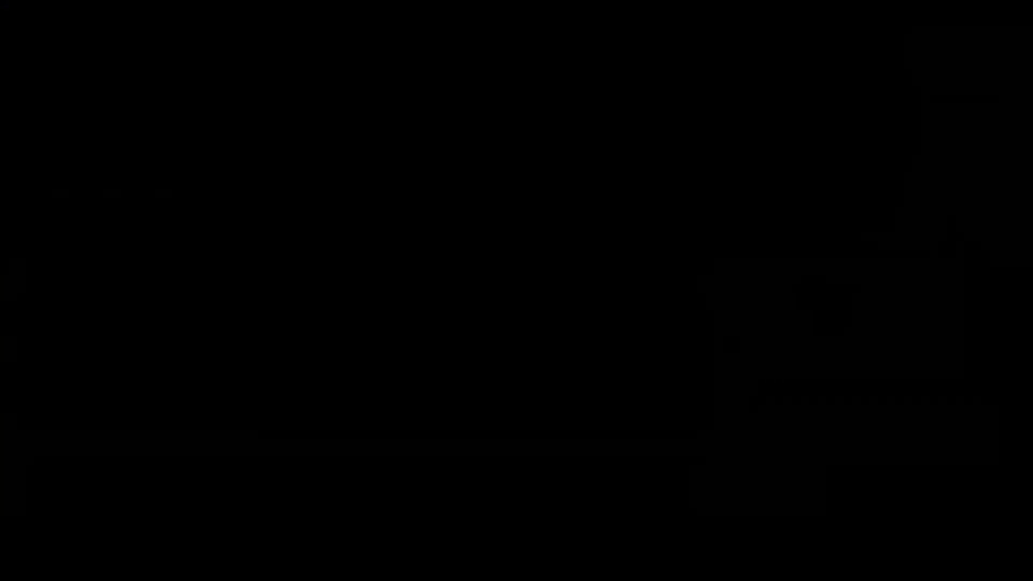
# Step: Position the VoronoiGradient node below the Sky stamp and display its four-point colour gradient
pyautogui.click(175, 433)
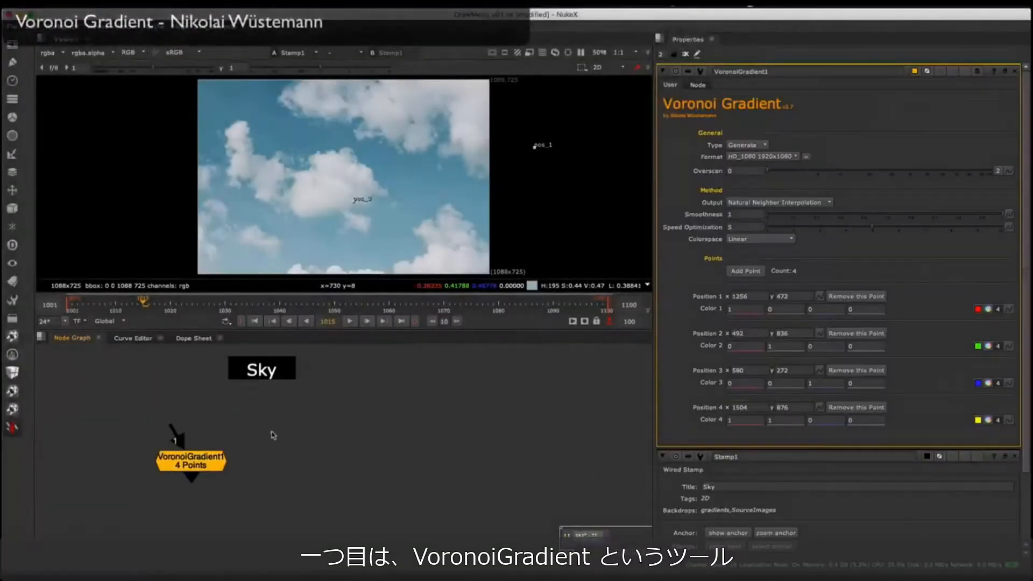
pyautogui.moveTo(272, 434); pyautogui.dragTo(304, 420, button='middle')
pyautogui.moveTo(262, 454); pyautogui.dragTo(297, 447)
pyautogui.press('1')
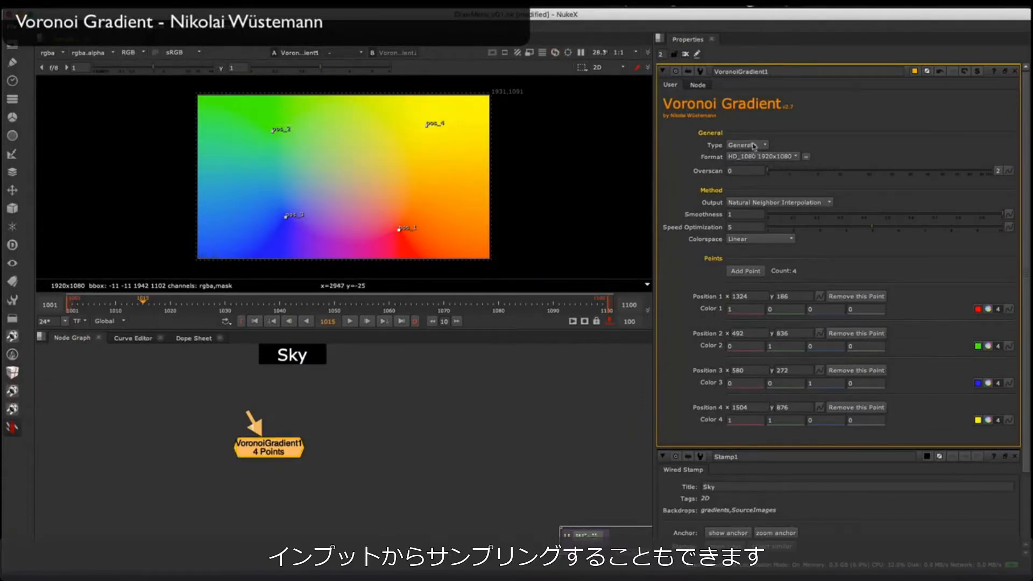
# Step: Connect the VoronoiGradient input to the Sky stamp and set its Type to Sample
pyautogui.moveTo(301, 409); pyautogui.dragTo(311, 438, button='middle')
pyautogui.click(300, 385)
pyautogui.moveTo(262, 453); pyautogui.dragTo(300, 385)
pyautogui.moveTo(278, 477); pyautogui.dragTo(301, 466)
pyautogui.click(316, 389)
pyautogui.press('1')
pyautogui.click(747, 145)
pyautogui.click(749, 156)
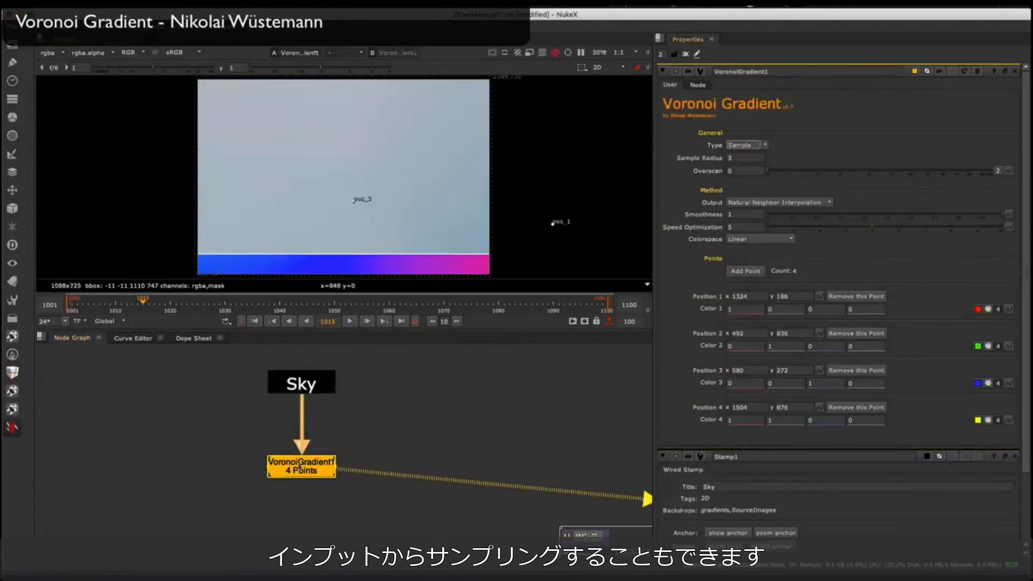
# Step: Move the four sample points onto the sky plate, at about (678, 100), (112, 654), (154, 230) and (998, 302)
pyautogui.scroll(-5, 388, 201)
pyautogui.moveTo(364, 141); pyautogui.dragTo(335, 167)
pyautogui.moveTo(474, 136); pyautogui.dragTo(402, 171)
pyautogui.moveTo(374, 201); pyautogui.dragTo(341, 208)
pyautogui.moveTo(454, 211); pyautogui.dragTo(390, 218)
pyautogui.scroll(5, 388, 222)
pyautogui.press('1')
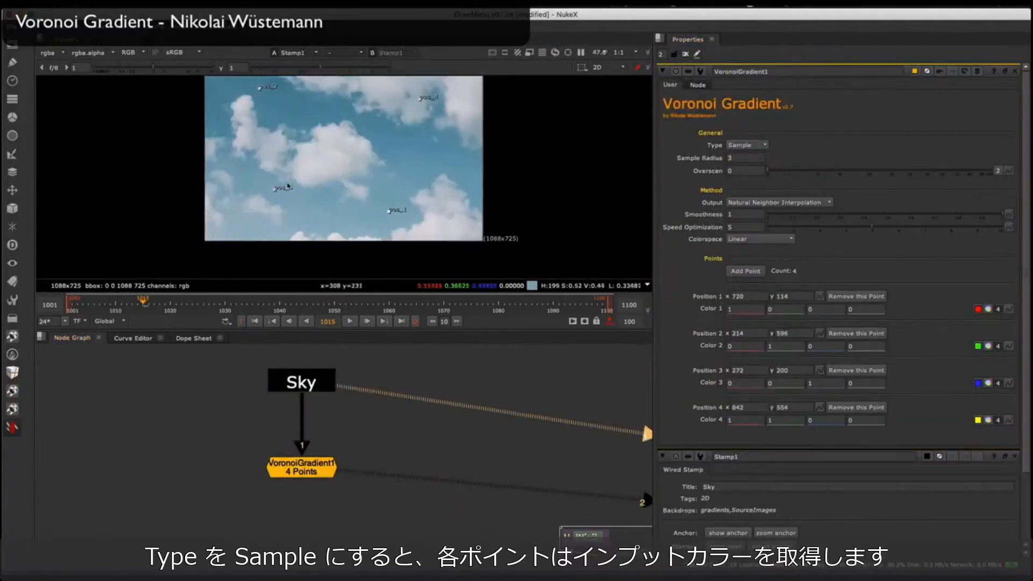
pyautogui.moveTo(288, 185); pyautogui.dragTo(293, 219, button='middle')
pyautogui.moveTo(265, 123); pyautogui.dragTo(239, 109)
pyautogui.moveTo(427, 135); pyautogui.dragTo(404, 179)
pyautogui.moveTo(280, 221); pyautogui.dragTo(271, 195, button='middle')
pyautogui.scroll(-1, 271, 196)
# Step: Add a fifth sample point, compare the sky with the gradient, and place the point at about (696, 440)
pyautogui.click(746, 271)
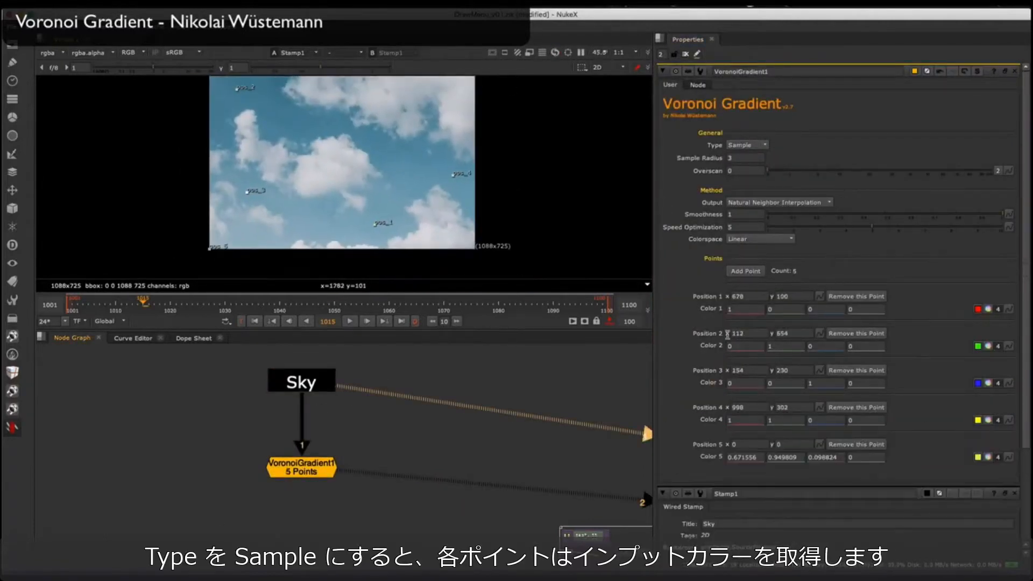
pyautogui.click(310, 464)
pyautogui.press('1')
pyautogui.click(304, 383)
pyautogui.press('1')
pyautogui.click(318, 466)
pyautogui.press('2')
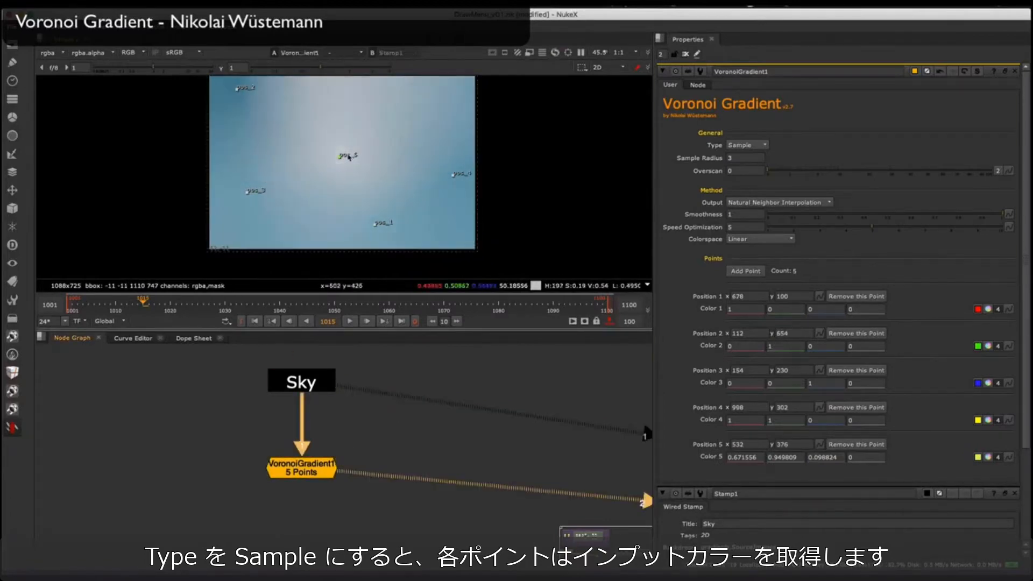
pyautogui.moveTo(340, 156); pyautogui.dragTo(379, 141)
pyautogui.moveTo(381, 155); pyautogui.dragTo(377, 177, button='middle')
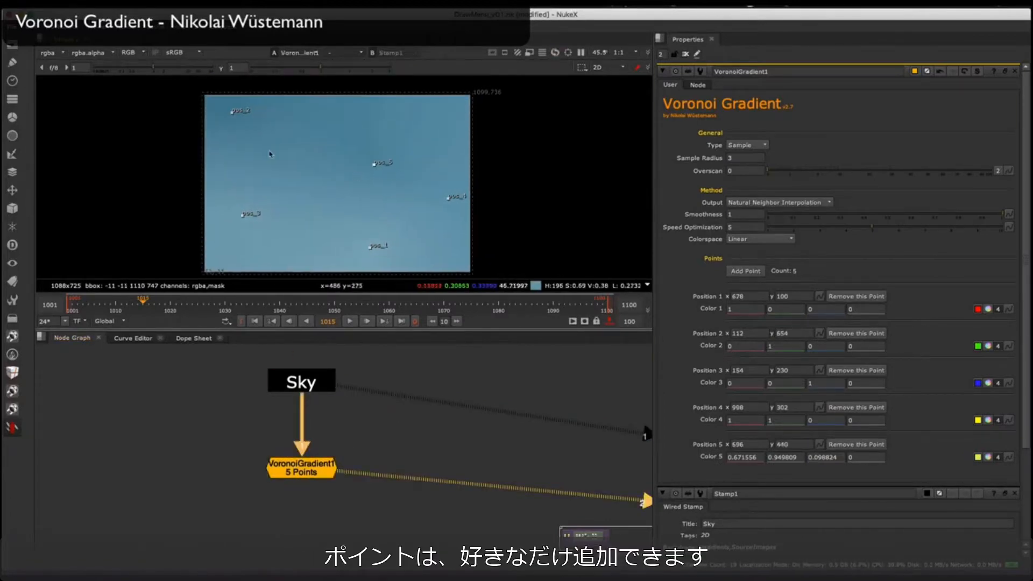
# Step: Add further sample points up to point 11 and spread them over clear blue areas of the sky plate
pyautogui.click(750, 275)
pyautogui.press('1')
pyautogui.moveTo(338, 184); pyautogui.dragTo(319, 149)
pyautogui.click(746, 271)
pyautogui.moveTo(337, 184); pyautogui.dragTo(407, 192)
pyautogui.moveTo(408, 191); pyautogui.dragTo(408, 180, button='middle')
pyautogui.click(746, 271)
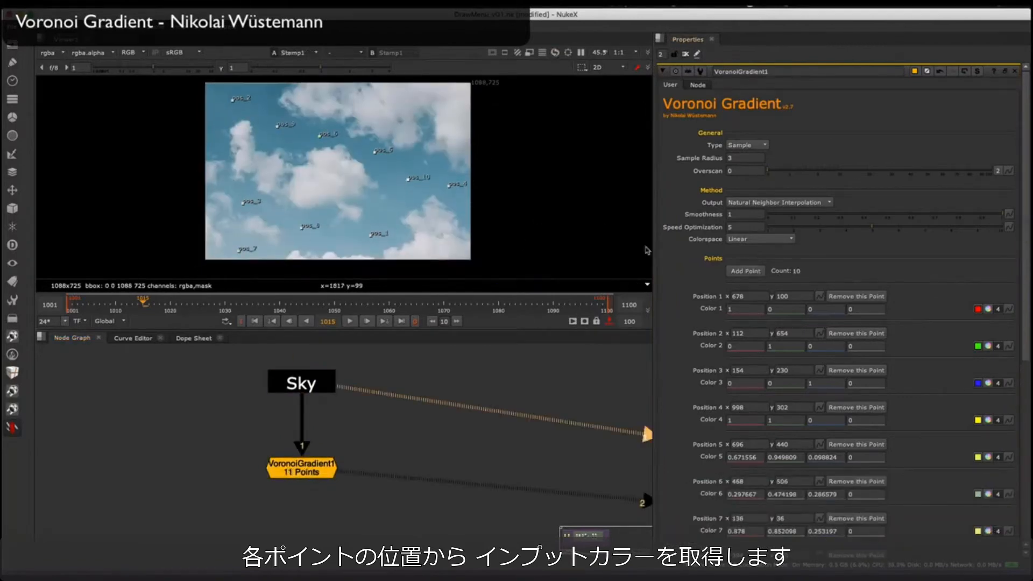
# Step: Move point 1 to about (638, 86) and point 2 to about (186, 676), and add points 12 and 13
pyautogui.moveTo(244, 105); pyautogui.dragTo(251, 95)
pyautogui.moveTo(213, 124); pyautogui.dragTo(214, 116)
pyautogui.moveTo(371, 235); pyautogui.dragTo(360, 238)
pyautogui.click(746, 271)
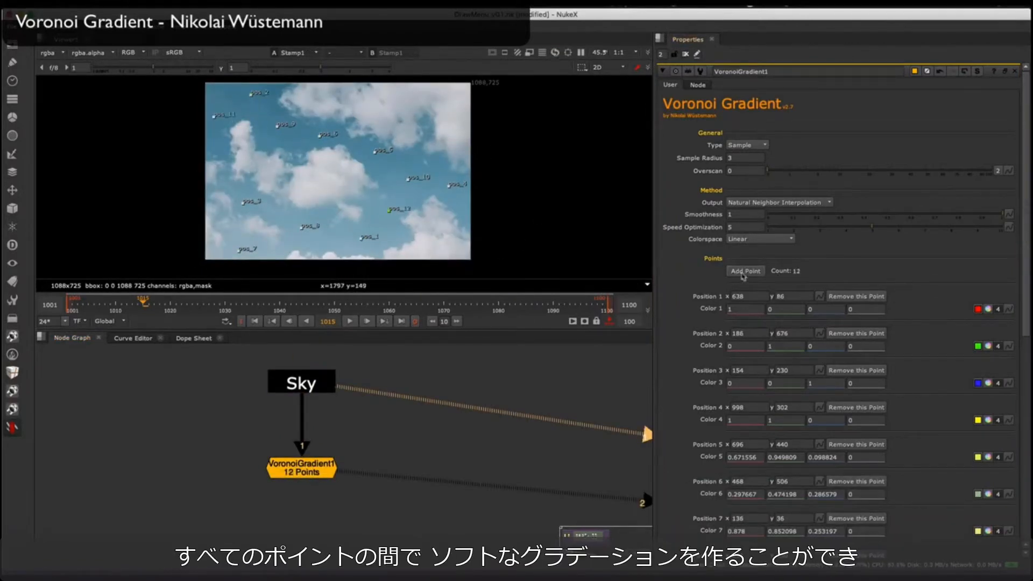
pyautogui.press('2')
pyautogui.moveTo(306, 387); pyautogui.dragTo(307, 385)
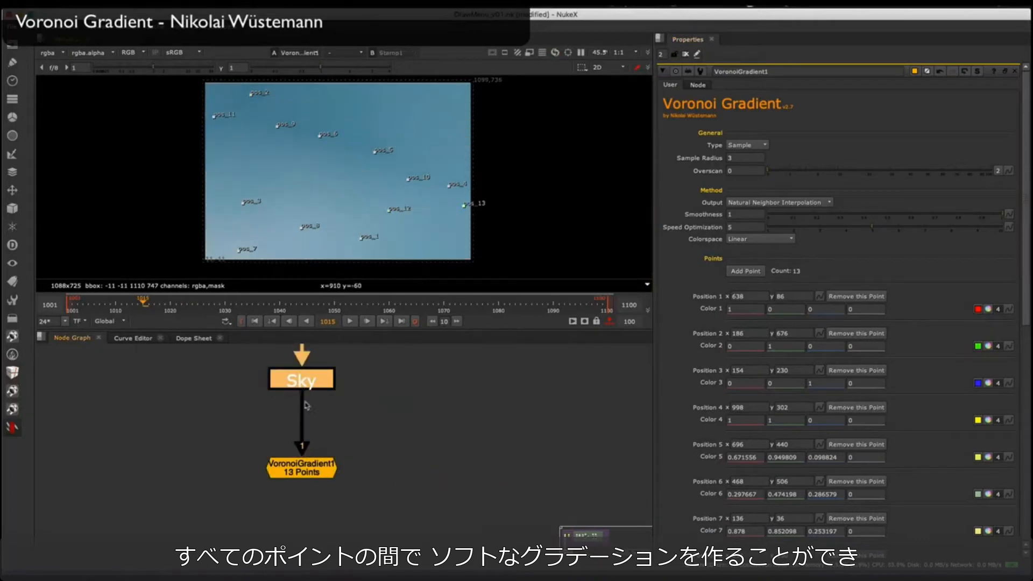
# Step: Refine the points against the sky plate, moving point 2 to about (268, 704) and point 6 to about (525, 530)
pyautogui.click(268, 398)
pyautogui.press('1')
pyautogui.scroll(10, 372, 146)
pyautogui.scroll(-6, 356, 190)
pyautogui.scroll(7, 467, 194)
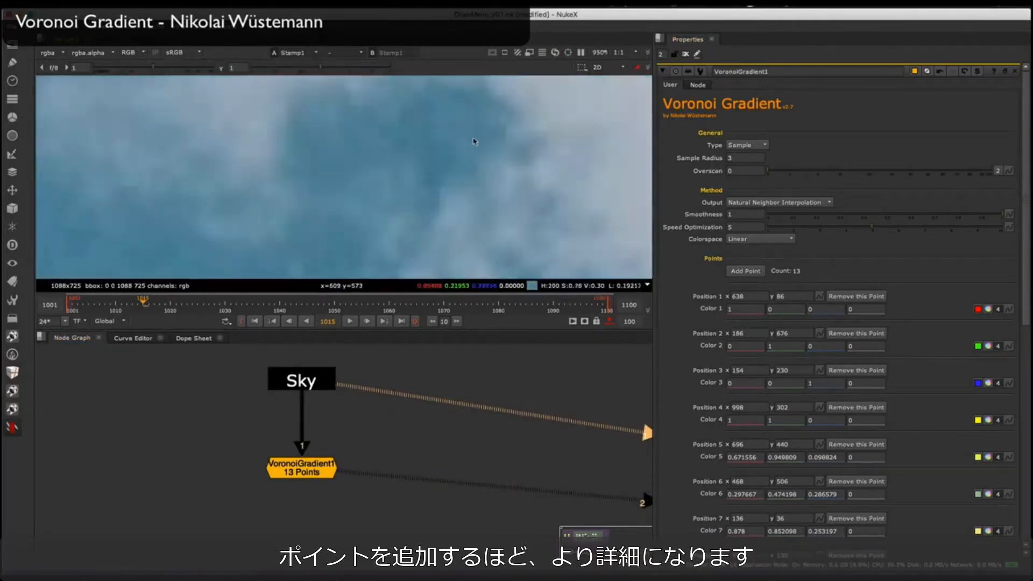
pyautogui.scroll(-10, 462, 145)
pyautogui.scroll(7, 341, 108)
pyautogui.moveTo(345, 102); pyautogui.dragTo(368, 215, button='middle')
pyautogui.moveTo(240, 207); pyautogui.dragTo(307, 184)
pyautogui.scroll(-3, 323, 183)
pyautogui.moveTo(344, 215); pyautogui.dragTo(355, 135, button='middle')
pyautogui.moveTo(422, 204); pyautogui.dragTo(449, 192)
# Step: Compare the VoronoiGradient result with the Sky plate by moving the viewer wipe across the clouds
pyautogui.press('f')
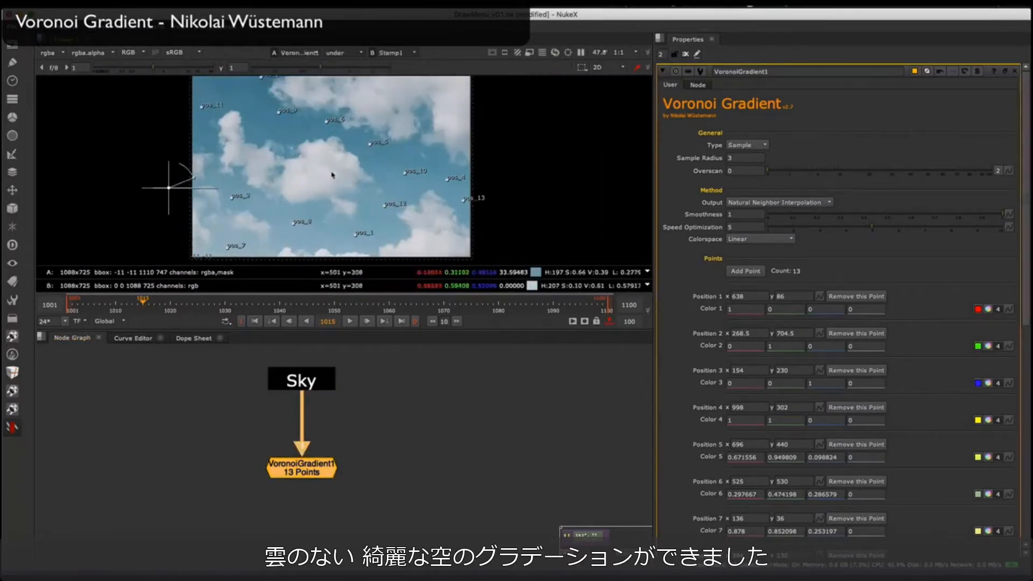
pyautogui.scroll(-1, 279, 191)
pyautogui.moveTo(177, 188); pyautogui.dragTo(259, 138)
pyautogui.scroll(2, 262, 138)
pyautogui.moveTo(290, 158); pyautogui.dragTo(260, 172)
pyautogui.moveTo(260, 173); pyautogui.dragTo(247, 185, button='middle')
pyautogui.moveTo(247, 184); pyautogui.dragTo(155, 188)
pyautogui.moveTo(155, 189); pyautogui.dragTo(198, 118, button='middle')
# Step: Add points 14 and 15 over clear sky near the plate's left edge and wipe across the result to check it
pyautogui.click(746, 272)
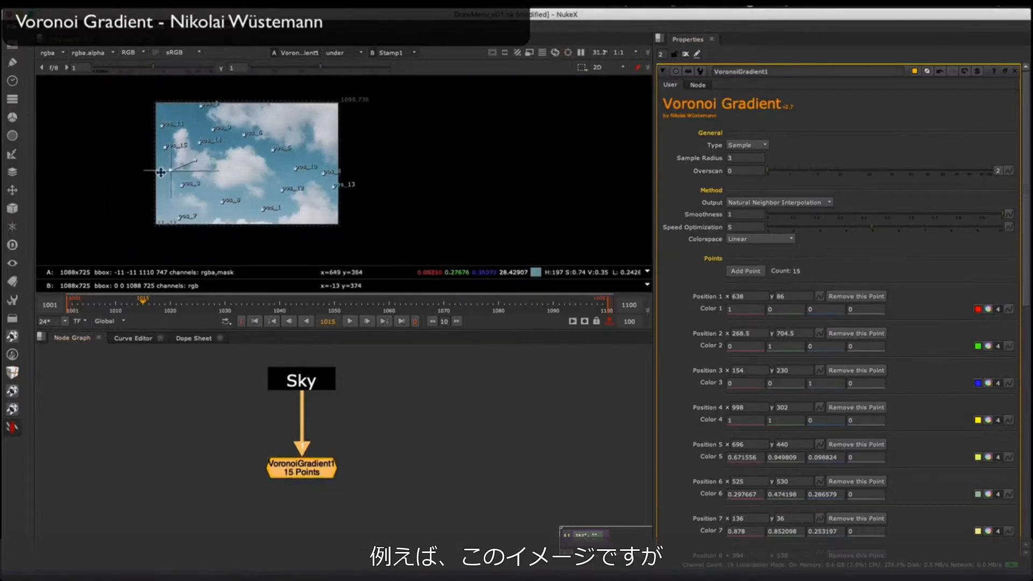
pyautogui.moveTo(168, 162); pyautogui.dragTo(202, 170, button='middle')
pyautogui.scroll(2, 265, 168)
pyautogui.moveTo(259, 166); pyautogui.dragTo(188, 176)
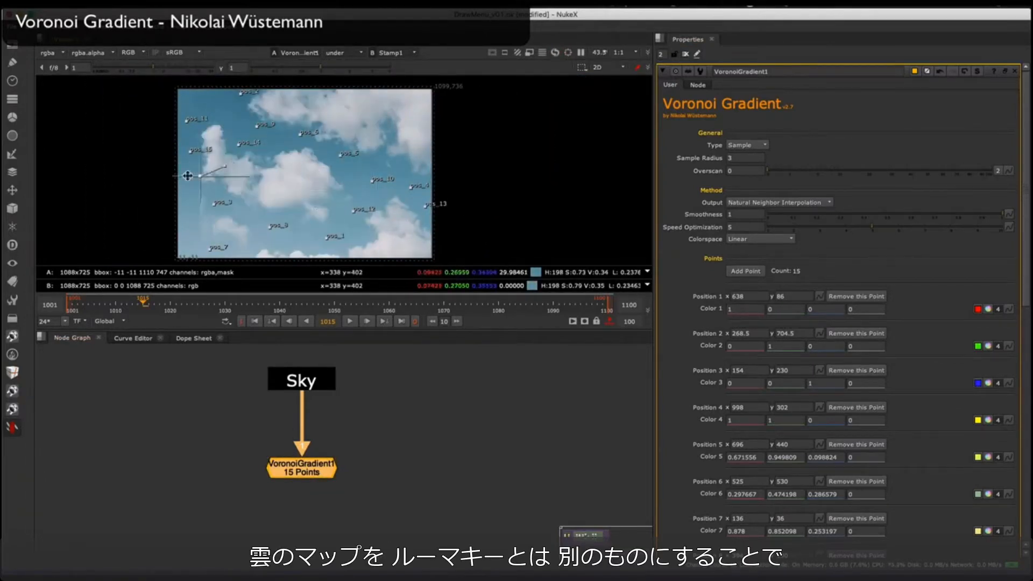
pyautogui.moveTo(307, 396); pyautogui.dragTo(295, 387, button='middle')
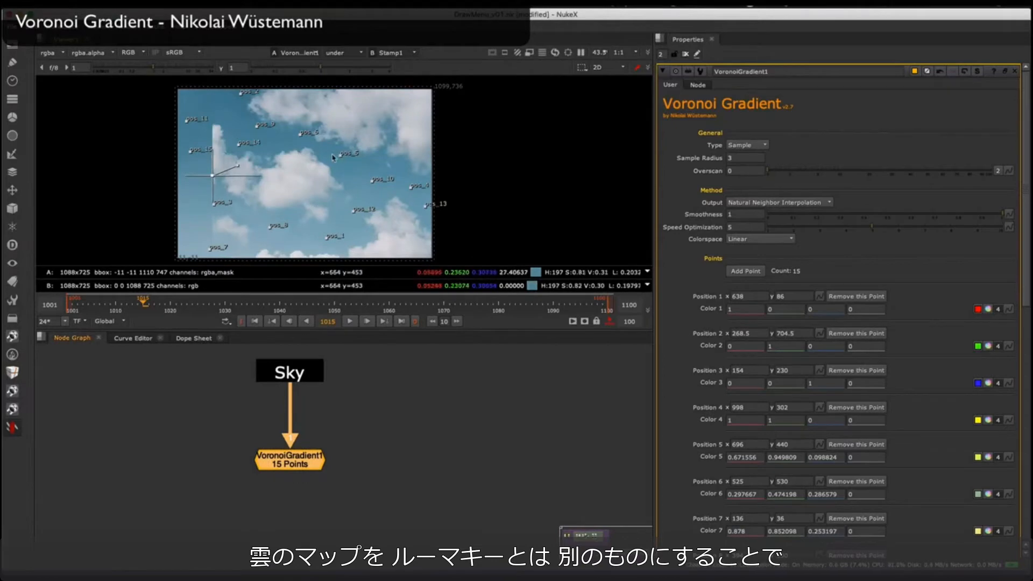
pyautogui.moveTo(240, 178); pyautogui.dragTo(231, 161, button='middle')
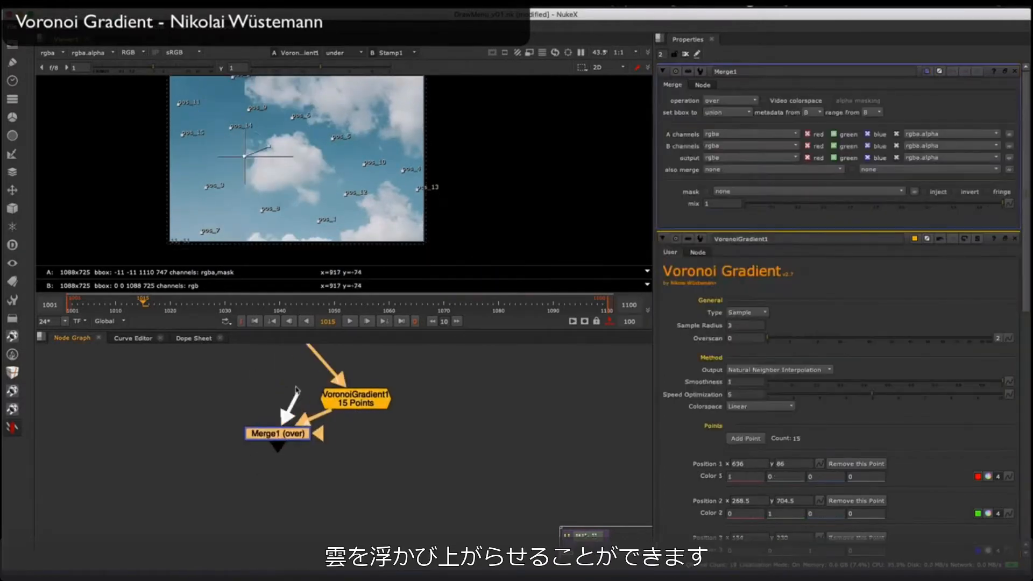
# Step: Add a Merge node set to divide, with Sky as input A and the VoronoiGradient as input B
pyautogui.click(729, 101)
pyautogui.click(722, 70)
pyautogui.hotkey('shift', 'x')
pyautogui.hotkey('shift', 'x')
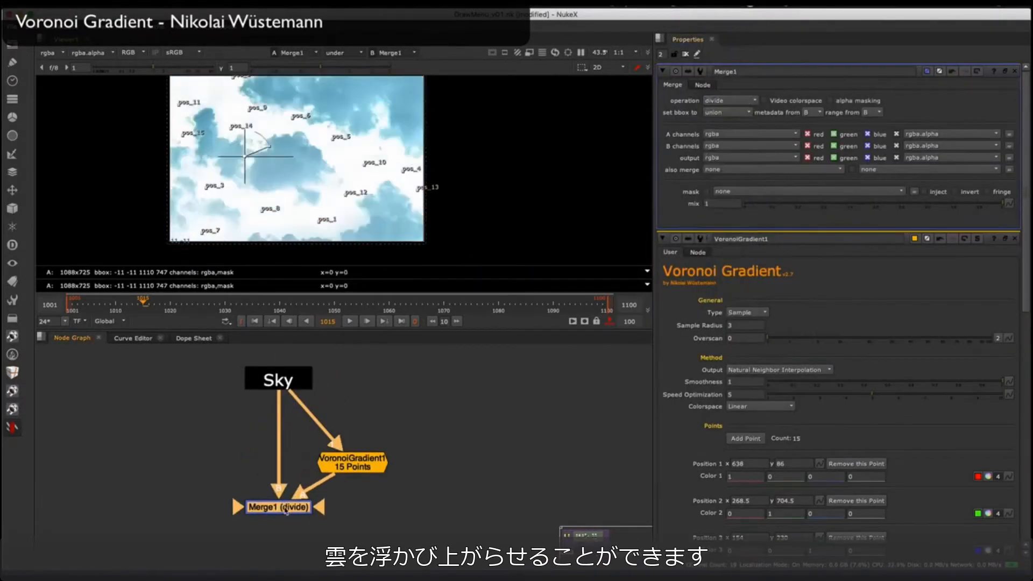
pyautogui.hotkey('shift', 'x')
pyautogui.moveTo(286, 515); pyautogui.dragTo(269, 477, button='middle')
pyautogui.click(1015, 239)
# Step: Turn off the wipe and compare the original Sky plate with the divided result
pyautogui.click(287, 393)
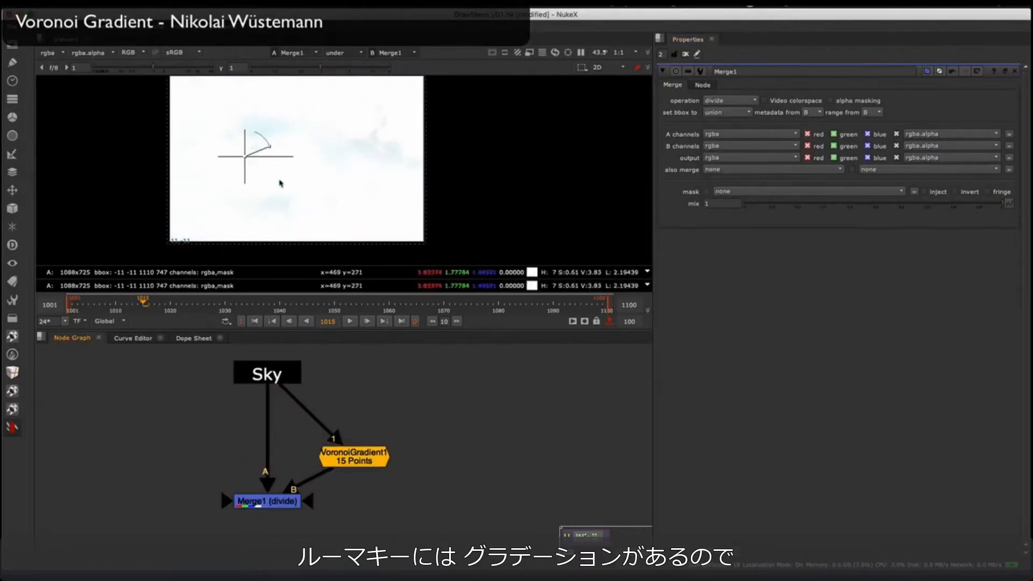
pyautogui.press('w')
pyautogui.press('1')
pyautogui.press('2')
pyautogui.press('1')
pyautogui.press('2')
# Step: Add a Grade node below the divide Merge and check the resulting cloud matte
pyautogui.click(267, 502)
pyautogui.press('g')
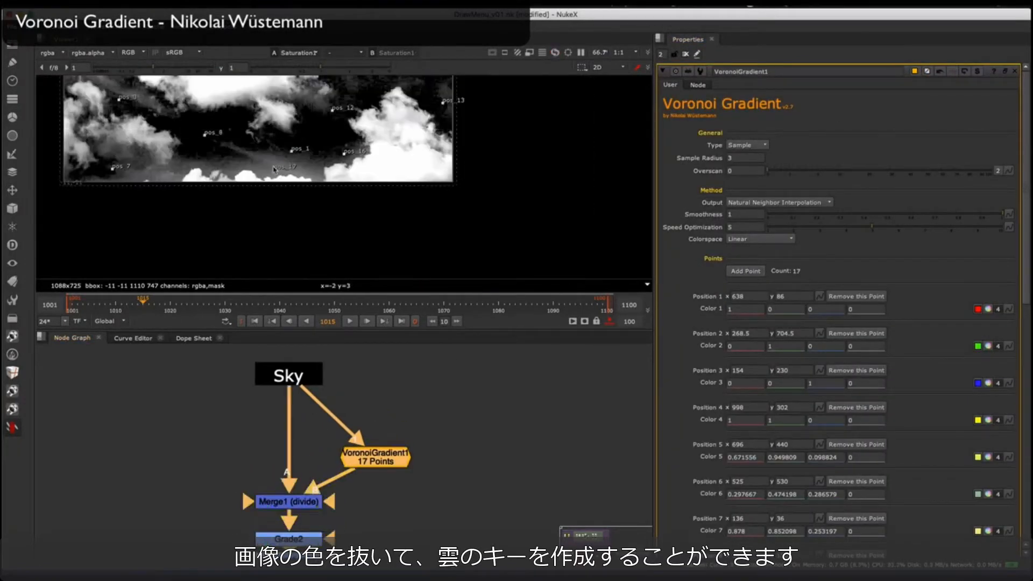
pyautogui.scroll(-5, 384, 191)
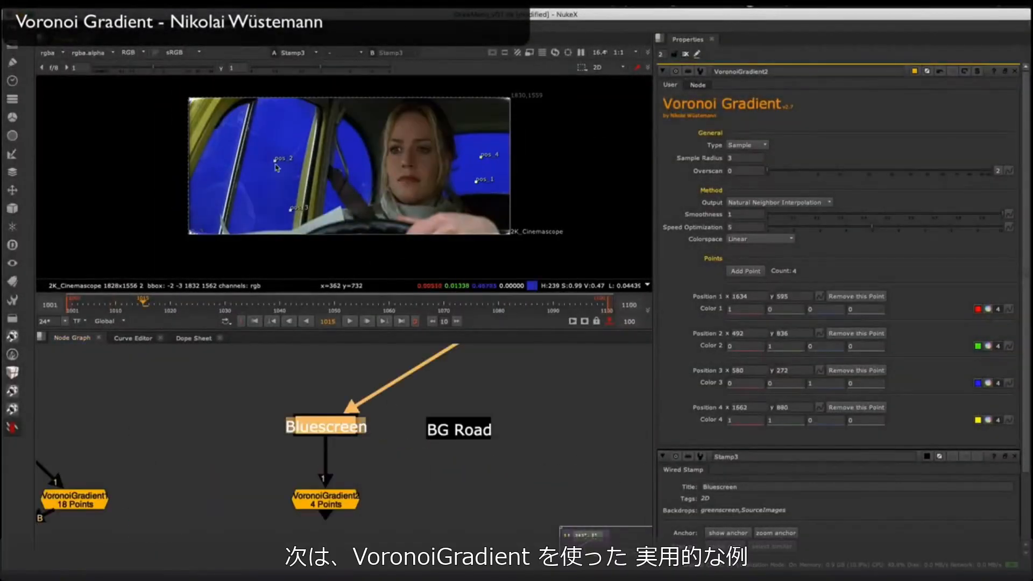
# Step: Move VoronoiGradient2's points 2 and 3 within the bluescreen and add points 5 to 8 over the car window areas
pyautogui.moveTo(275, 163); pyautogui.dragTo(276, 132)
pyautogui.moveTo(291, 210); pyautogui.dragTo(271, 206)
pyautogui.click(746, 271)
pyautogui.click(746, 271)
pyautogui.moveTo(191, 233); pyautogui.dragTo(224, 147)
pyautogui.click(746, 271)
pyautogui.moveTo(192, 233); pyautogui.dragTo(351, 158)
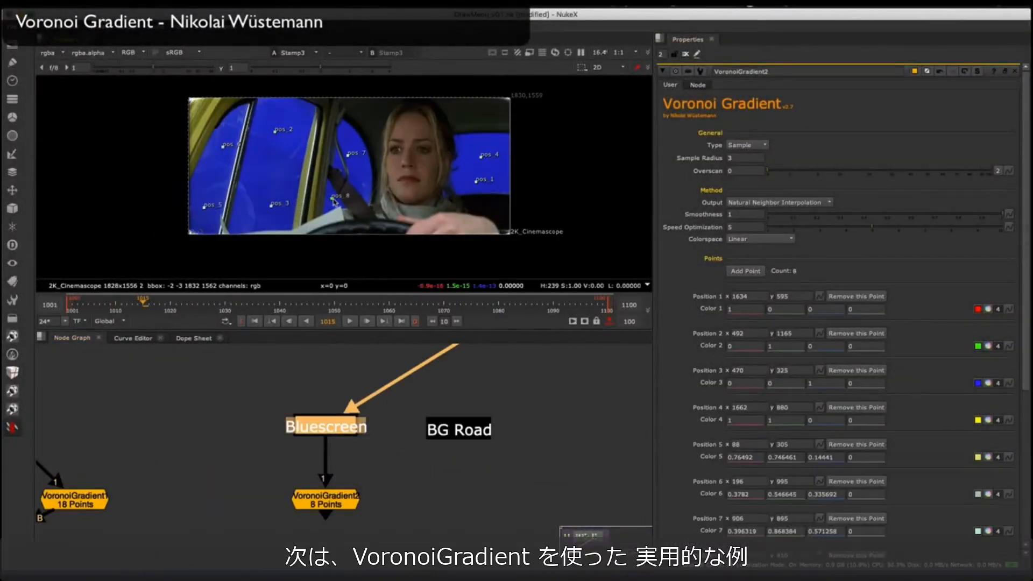
# Step: Adjust points 1, 4 and 7, add point 9 over the rear window's bluescreen, and view the VoronoiGradient2 output
pyautogui.scroll(3, 491, 158)
pyautogui.moveTo(476, 155); pyautogui.dragTo(471, 142)
pyautogui.click(748, 272)
pyautogui.moveTo(431, 178); pyautogui.dragTo(471, 157, button='middle')
pyautogui.moveTo(112, 241); pyautogui.dragTo(540, 148)
pyautogui.moveTo(332, 133); pyautogui.dragTo(341, 117)
pyautogui.click(340, 491)
pyautogui.press('1')
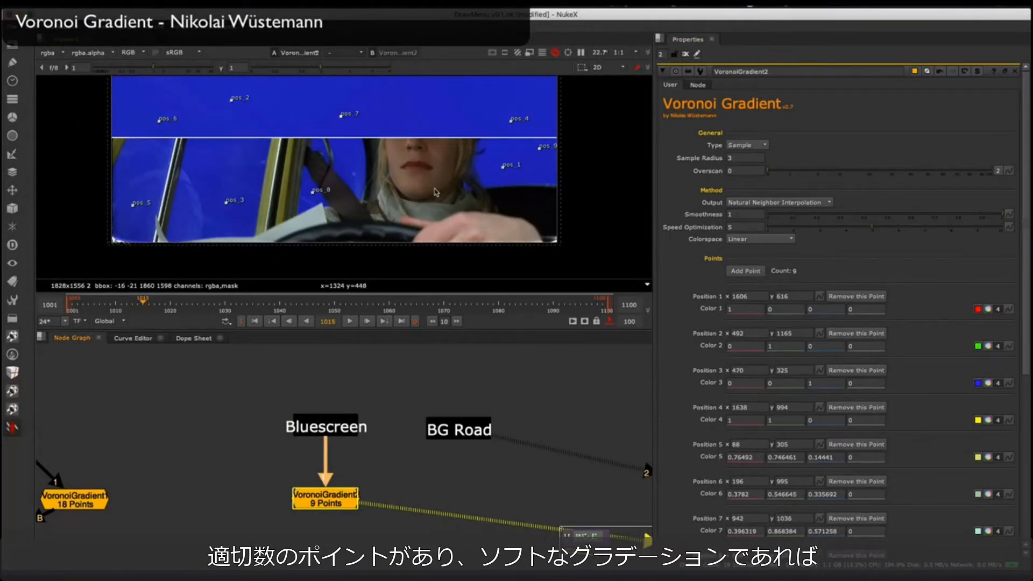
pyautogui.scroll(-1, 436, 194)
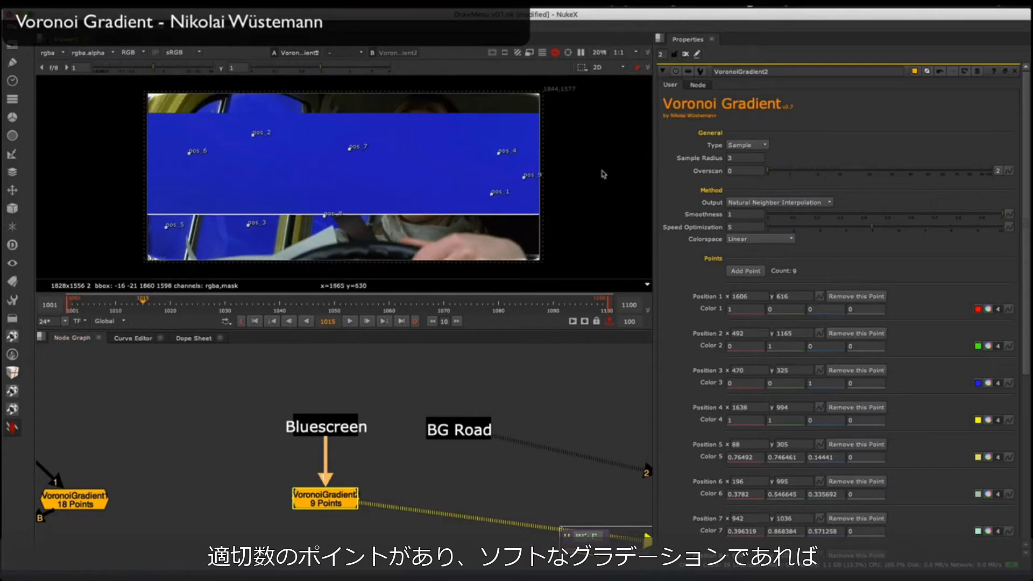
# Step: Add an IBKGizmo node beside VoronoiGradient2 and connect the gradient to its c input
pyautogui.click(289, 489)
pyautogui.press('Tab')
pyautogui.write('ibk')
pyautogui.moveTo(325, 498); pyautogui.dragTo(395, 502)
pyautogui.press('Return')
pyautogui.moveTo(289, 491); pyautogui.dragTo(296, 503)
pyautogui.moveTo(335, 493); pyautogui.dragTo(377, 502)
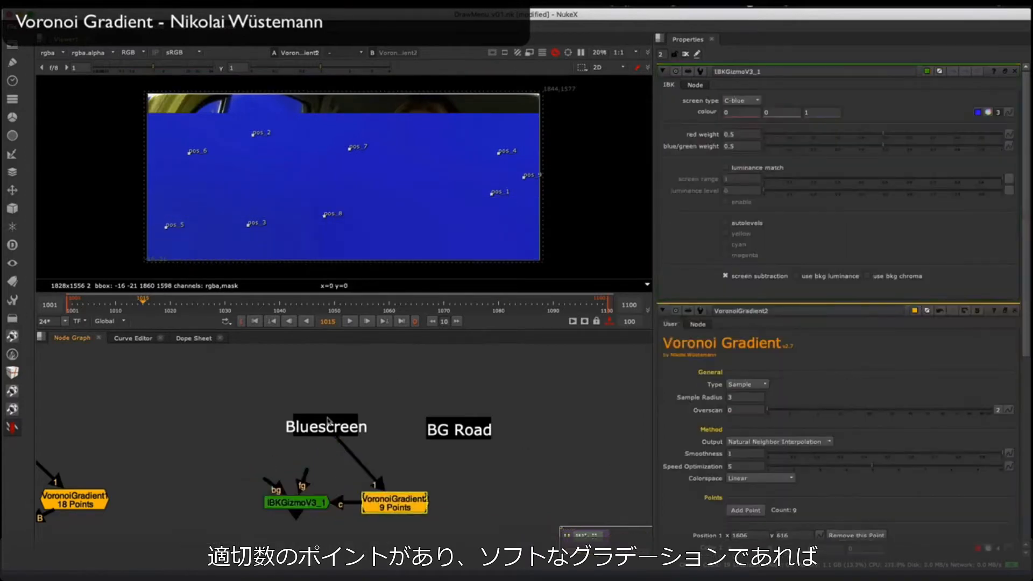
# Step: Compare the Bluescreen plate with the VoronoiGradient2 clean screen in the viewer
pyautogui.click(329, 423)
pyautogui.press('1')
pyautogui.click(375, 380)
pyautogui.press('2')
pyautogui.press('1')
pyautogui.press('2')
pyautogui.press('1')
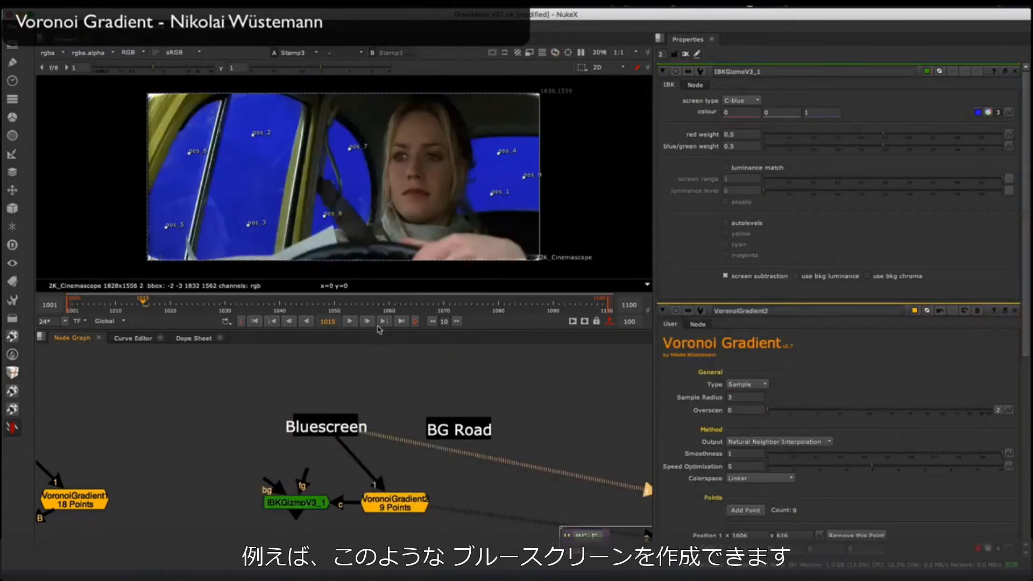
pyautogui.press('2')
pyautogui.press('1')
pyautogui.press('2')
pyautogui.press('1')
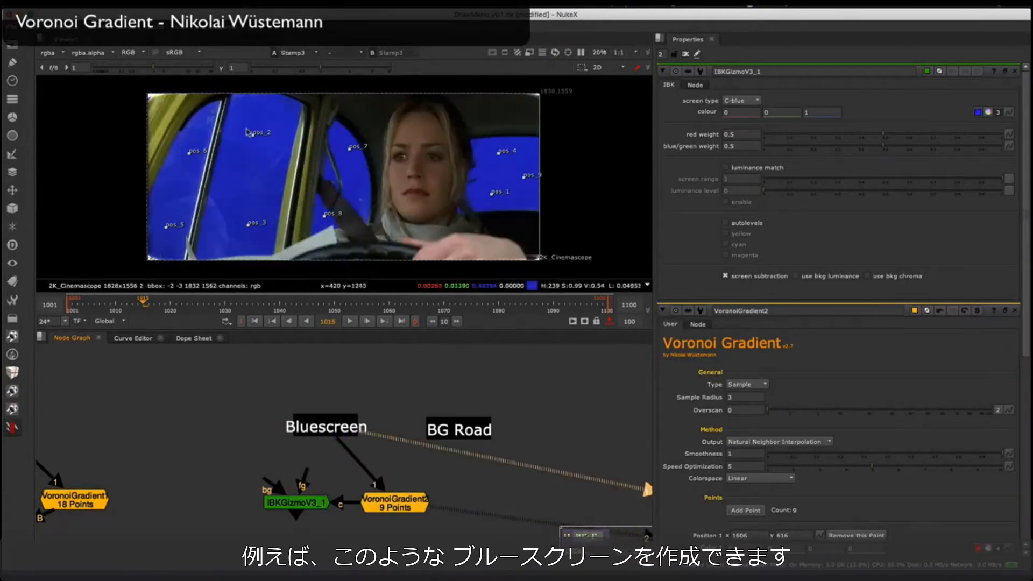
# Step: Connect the Bluescreen stamp to the IBKGizmo's fg input and tidy the node layout
pyautogui.moveTo(332, 437); pyautogui.dragTo(319, 419)
pyautogui.scroll(2, 415, 487)
pyautogui.moveTo(425, 484); pyautogui.dragTo(444, 484)
pyautogui.moveTo(292, 484); pyautogui.dragTo(313, 510)
pyautogui.moveTo(445, 455); pyautogui.dragTo(442, 445)
pyautogui.press('1')
pyautogui.moveTo(395, 352); pyautogui.dragTo(356, 375, button='middle')
# Step: View the IBKGizmo output, enable luminance match, and inspect the key in alpha and in colour
pyautogui.click(280, 533)
pyautogui.press('1')
pyautogui.press('a')
pyautogui.press('a')
pyautogui.click(726, 168)
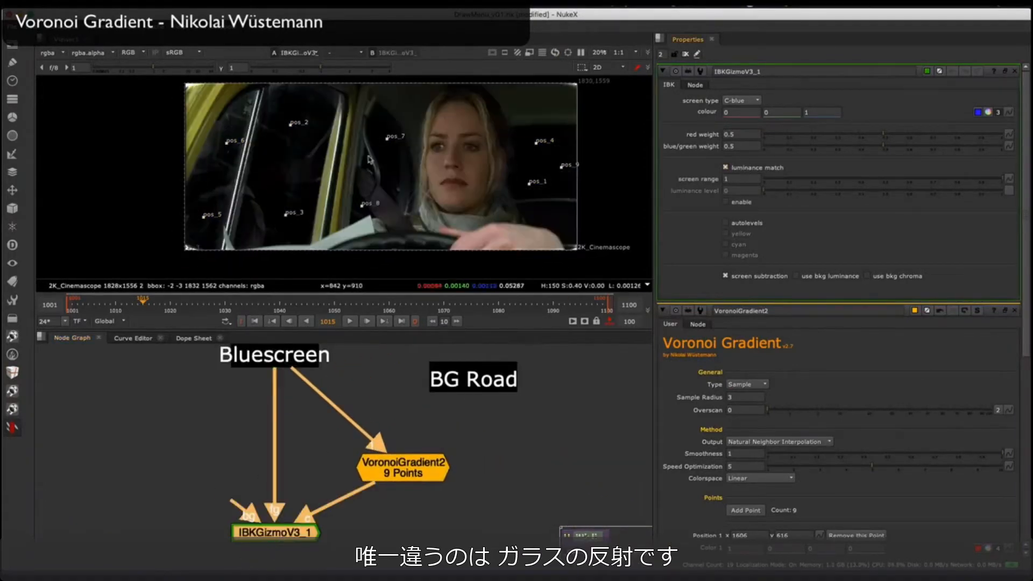
pyautogui.press('a')
pyautogui.moveTo(484, 160); pyautogui.dragTo(493, 136, button='middle')
pyautogui.press('a')
pyautogui.moveTo(457, 173); pyautogui.dragTo(387, 194, button='middle')
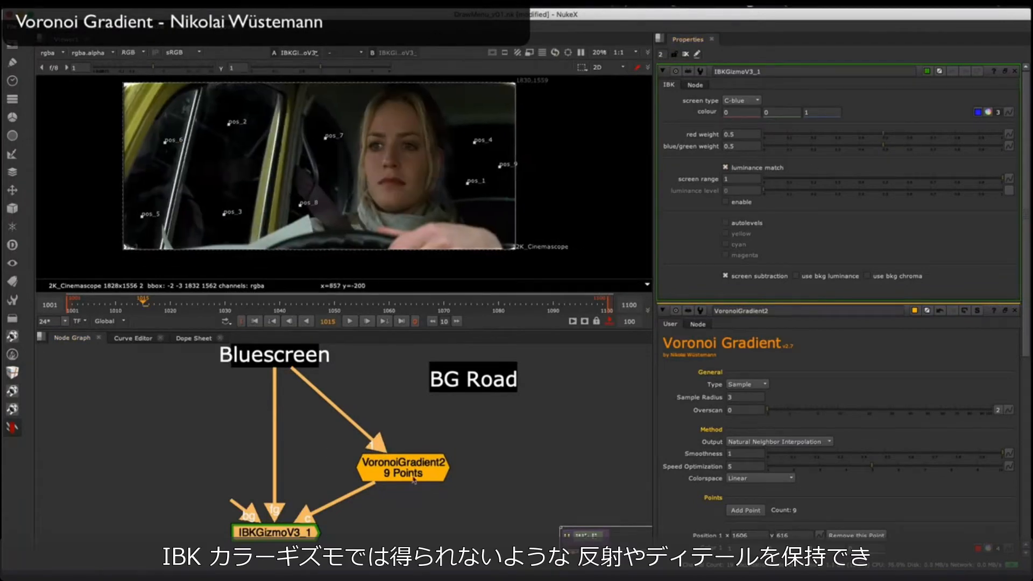
# Step: Add an IBKColour node, connect it to the Bluescreen stamp, and view its output
pyautogui.scroll(-3, 322, 414)
pyautogui.click(296, 379)
pyautogui.press('1')
pyautogui.click(356, 458)
pyautogui.press('Tab')
pyautogui.write('ibkc')
pyautogui.press('Return')
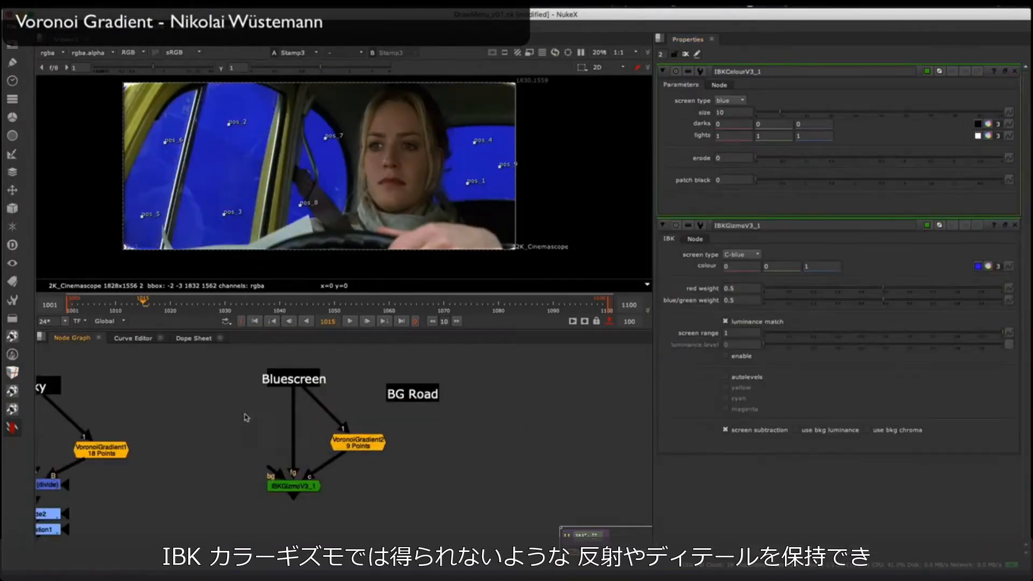
pyautogui.moveTo(247, 417); pyautogui.dragTo(291, 380)
pyautogui.press('1')
# Step: Set the IBKColour size to 1, erode to 28 and patch black to 160, and place it beside VoronoiGradient2
pyautogui.moveTo(757, 180); pyautogui.dragTo(935, 180)
pyautogui.moveTo(756, 157); pyautogui.dragTo(926, 164)
pyautogui.moveTo(720, 157); pyautogui.dragTo(818, 157, button='middle')
pyautogui.moveTo(719, 180); pyautogui.dragTo(769, 205, button='middle')
pyautogui.click(320, 455)
pyautogui.scroll(2, 311, 444)
pyautogui.moveTo(236, 425); pyautogui.dragTo(447, 439)
pyautogui.click(508, 397)
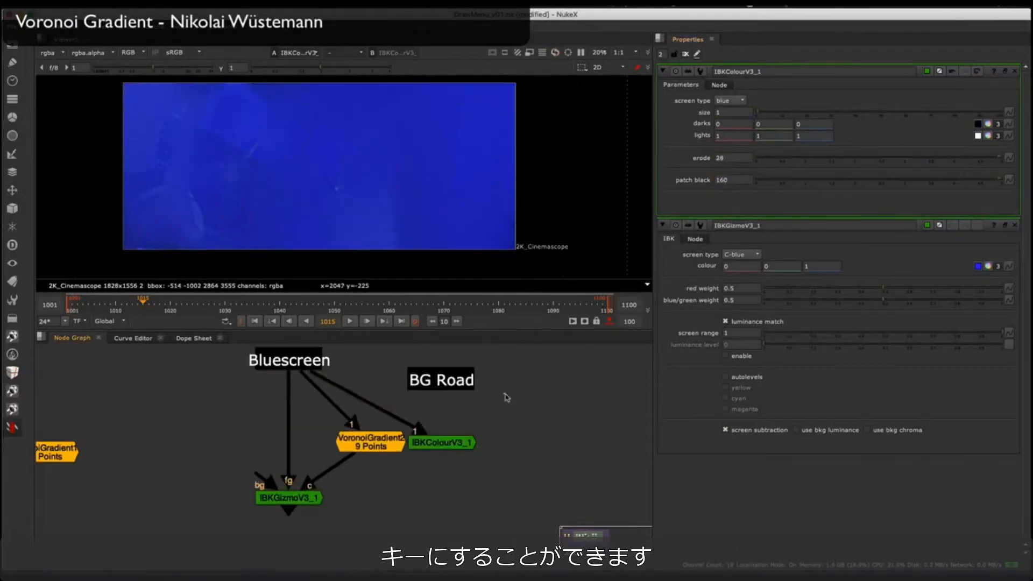
# Step: Compare the IBKColour and VoronoiGradient2 clean plates in the viewer, along with the IBKGizmo output
pyautogui.click(446, 440)
pyautogui.press('2')
pyautogui.click(391, 442)
pyautogui.press('1')
pyautogui.click(447, 440)
pyautogui.press('1')
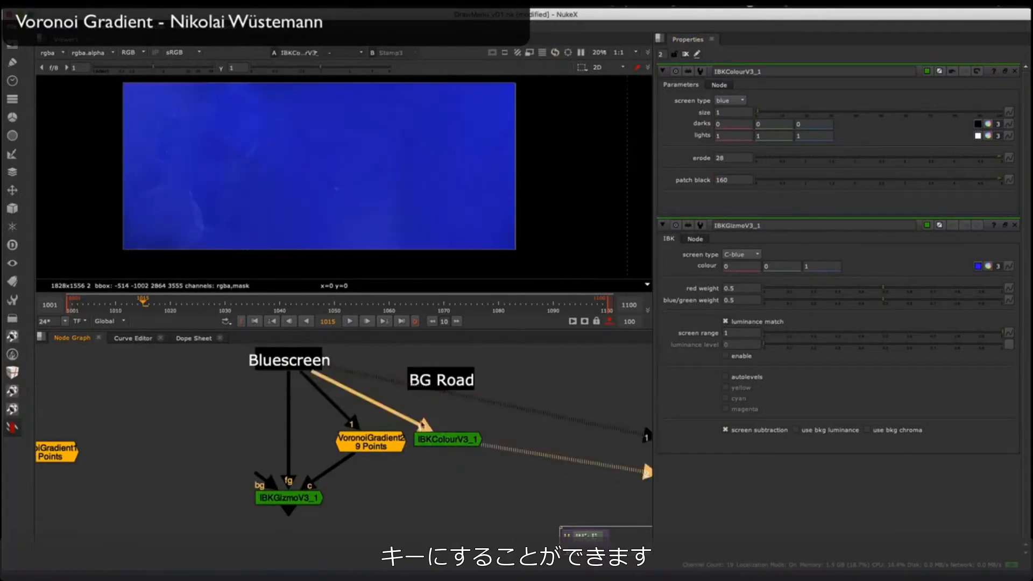
pyautogui.click(287, 502)
pyautogui.press('1')
pyautogui.click(371, 442)
pyautogui.moveTo(371, 441); pyautogui.dragTo(341, 443, button='middle')
pyautogui.press('1')
pyautogui.click(418, 440)
pyautogui.click(259, 361)
pyautogui.press('1')
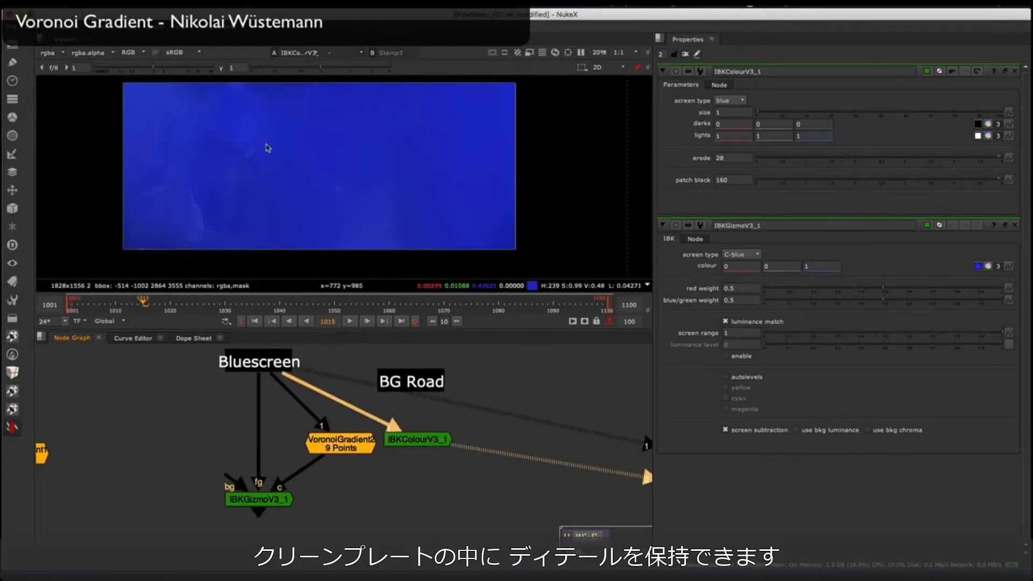
# Step: Inspect the IBKColour clean plate up close for leftover detail and nudge its node beside VoronoiGradient2
pyautogui.press('1')
pyautogui.press('2')
pyautogui.scroll(5, 232, 169)
pyautogui.moveTo(393, 439); pyautogui.dragTo(396, 443)
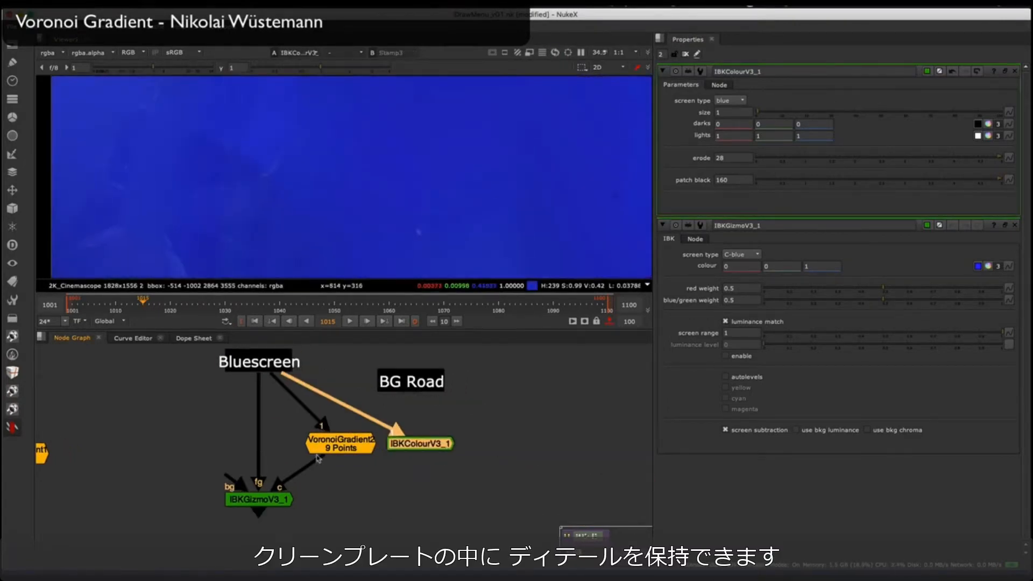
# Step: View the IBKGizmo's alpha and try rerouting its c input between VoronoiGradient2 and the IBKColour node
pyautogui.click(259, 499)
pyautogui.press('1')
pyautogui.press('a')
pyautogui.moveTo(317, 459); pyautogui.dragTo(376, 442)
pyautogui.moveTo(357, 452); pyautogui.dragTo(377, 442)
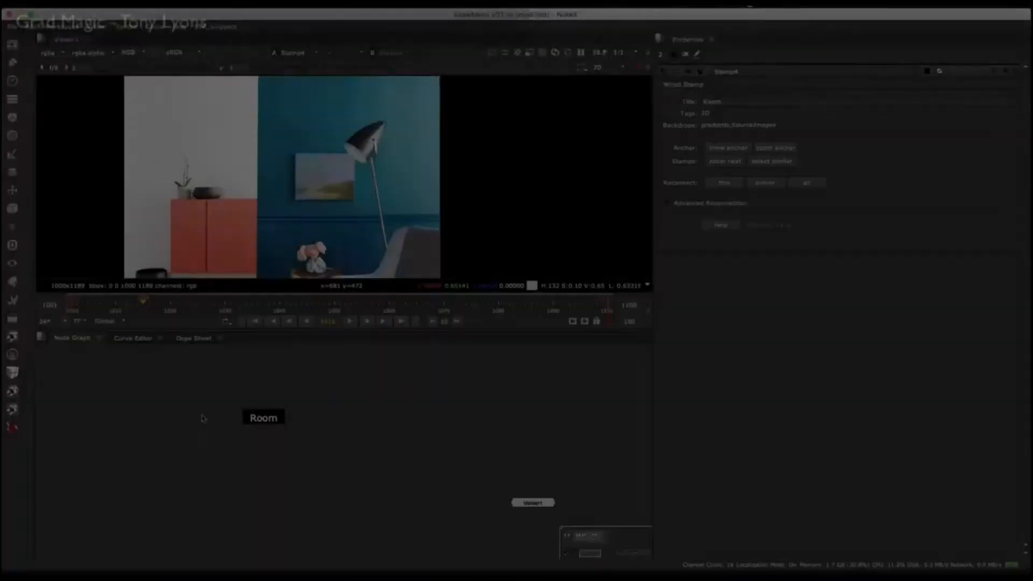
# Step: Add a GradMagic node below the Room stamp and close the stamp's properties
pyautogui.click(12, 428)
pyautogui.moveTo(80, 359)
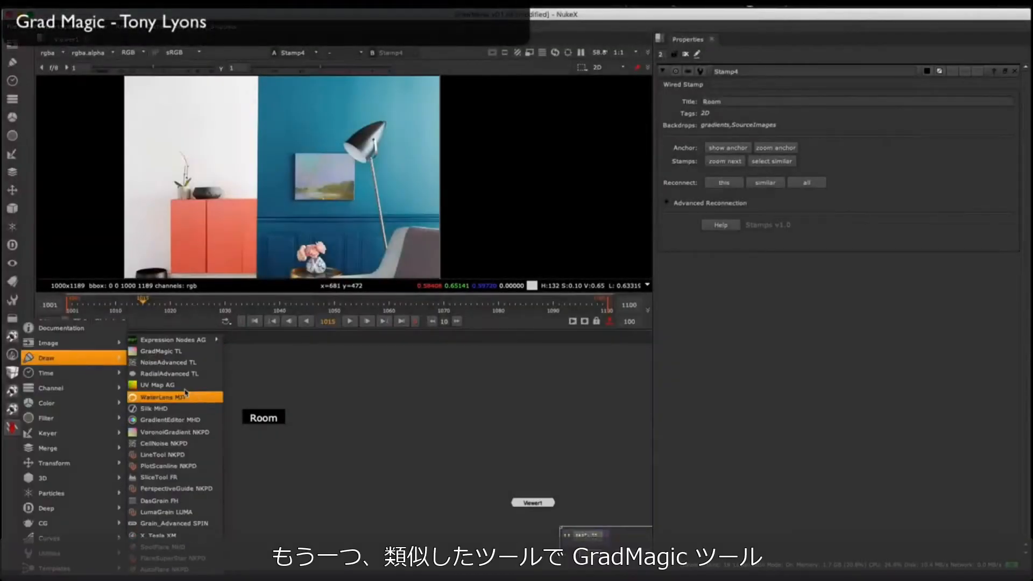
pyautogui.click(161, 351)
pyautogui.scroll(2, 266, 414)
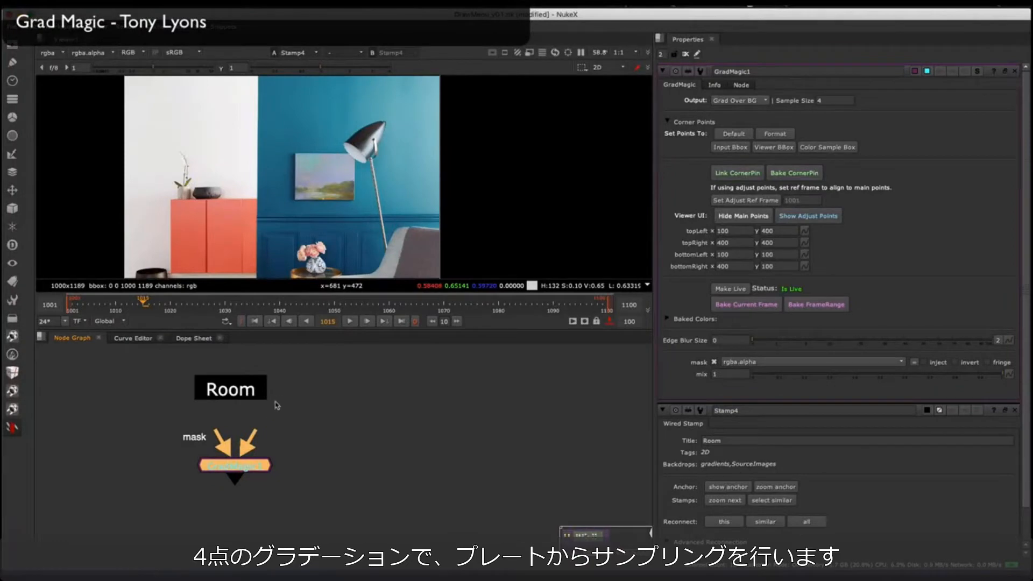
pyautogui.moveTo(247, 468); pyautogui.dragTo(246, 480)
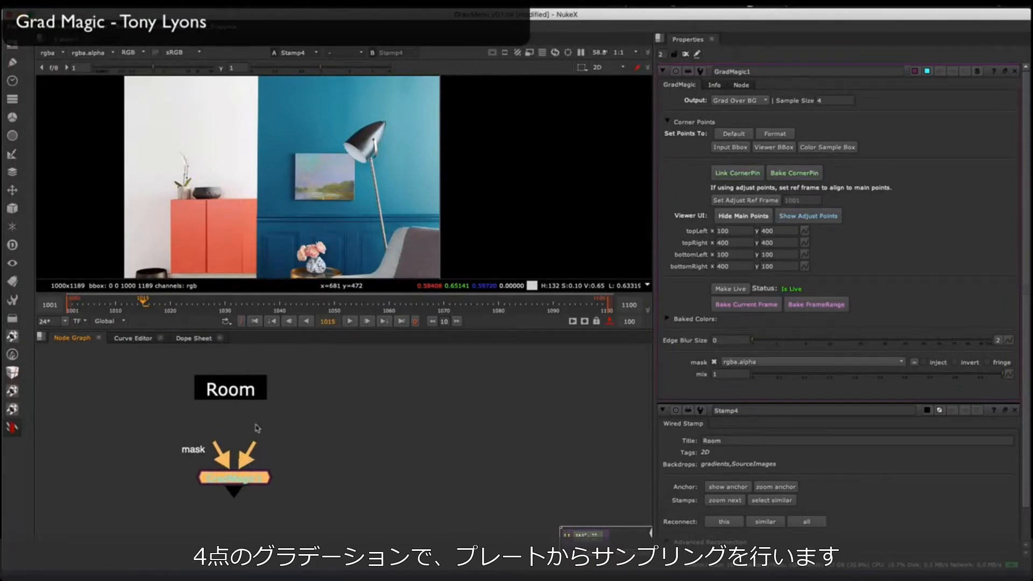
pyautogui.moveTo(256, 429); pyautogui.dragTo(238, 433, button='middle')
pyautogui.click(1015, 411)
# Step: Connect GradMagic's image input to the Room stamp and view its output
pyautogui.scroll(2, 245, 447)
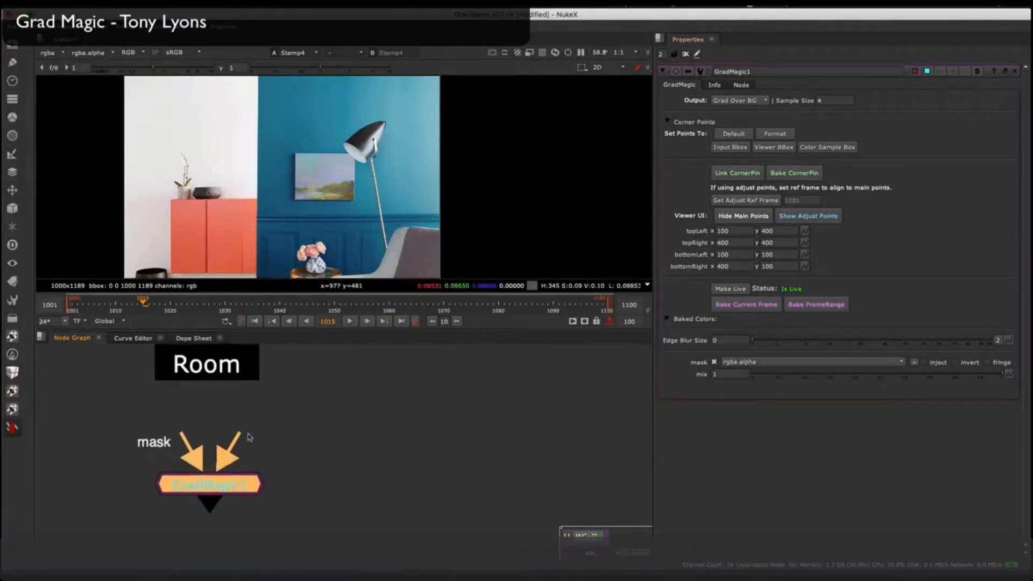
pyautogui.scroll(-1, 237, 497)
pyautogui.moveTo(226, 461); pyautogui.dragTo(213, 403)
pyautogui.press('1')
# Step: Place GradMagic's four corner points in a rectangle on the blue wall and bake the current frame's colours
pyautogui.scroll(-3, 335, 140)
pyautogui.moveTo(335, 140); pyautogui.dragTo(335, 109, button='middle')
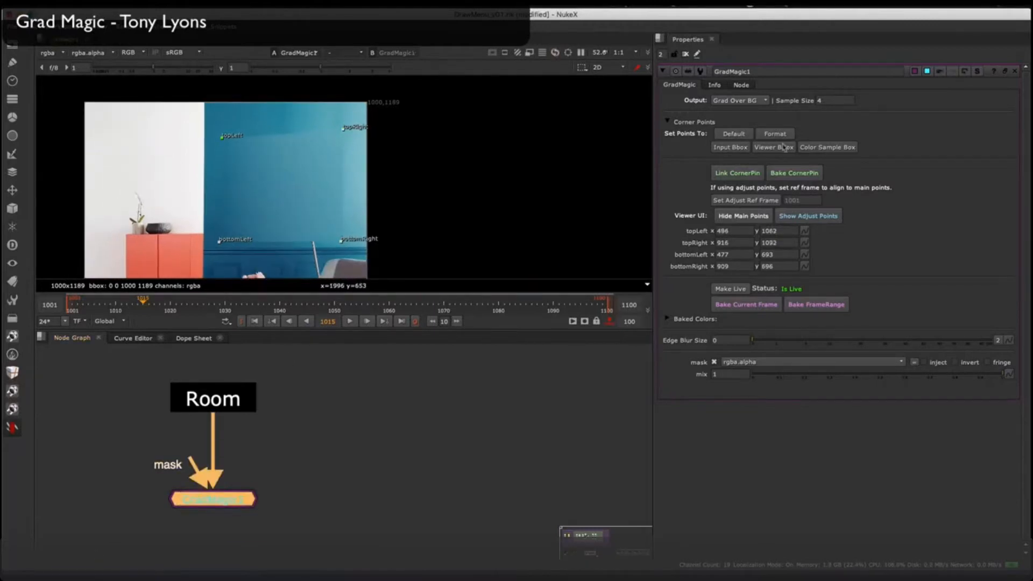
pyautogui.click(756, 308)
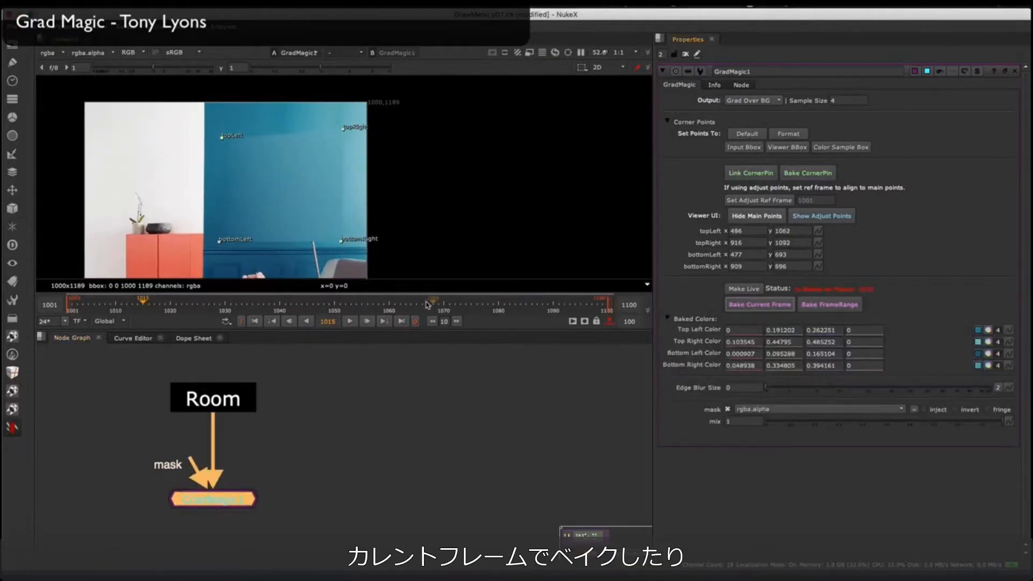
# Step: Stretch the corner points to the blue wall's edges, topLeft about 438, 1168 and topRight about 986, 1173, and set Edge Blur Size to 25.5
pyautogui.moveTo(189, 118); pyautogui.dragTo(208, 108)
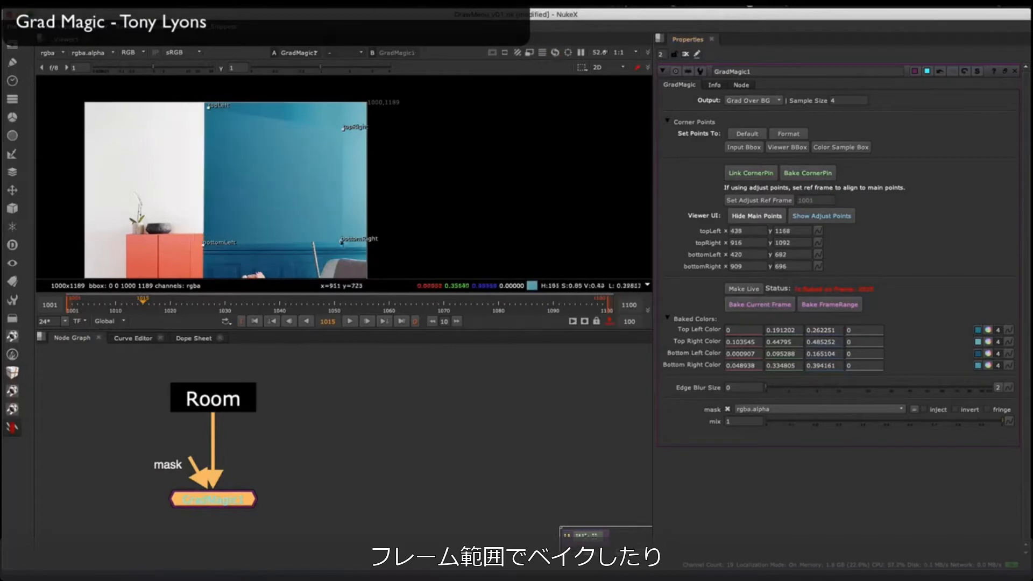
pyautogui.moveTo(801, 389); pyautogui.dragTo(880, 388)
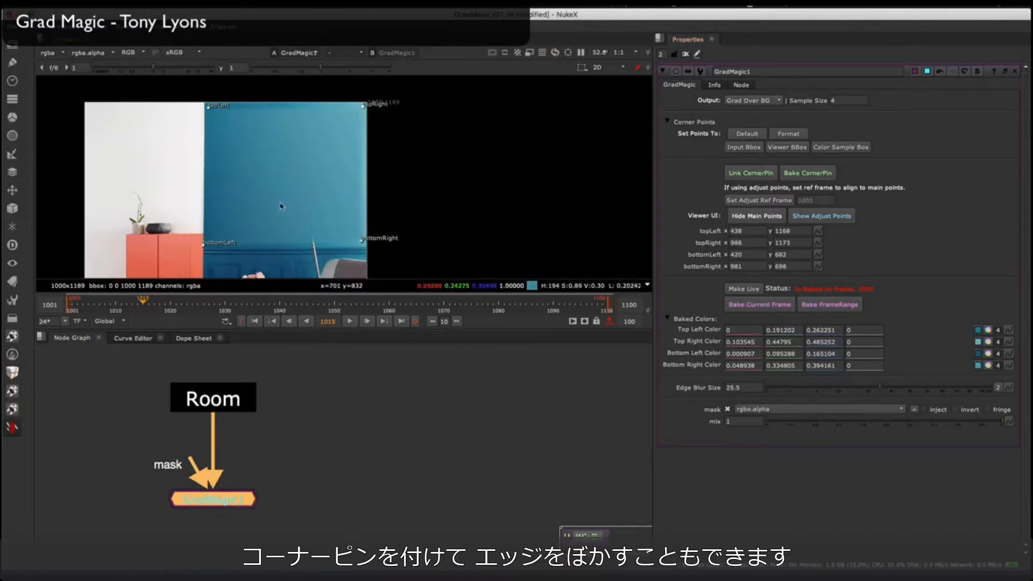
pyautogui.moveTo(269, 181); pyautogui.dragTo(289, 182, button='middle')
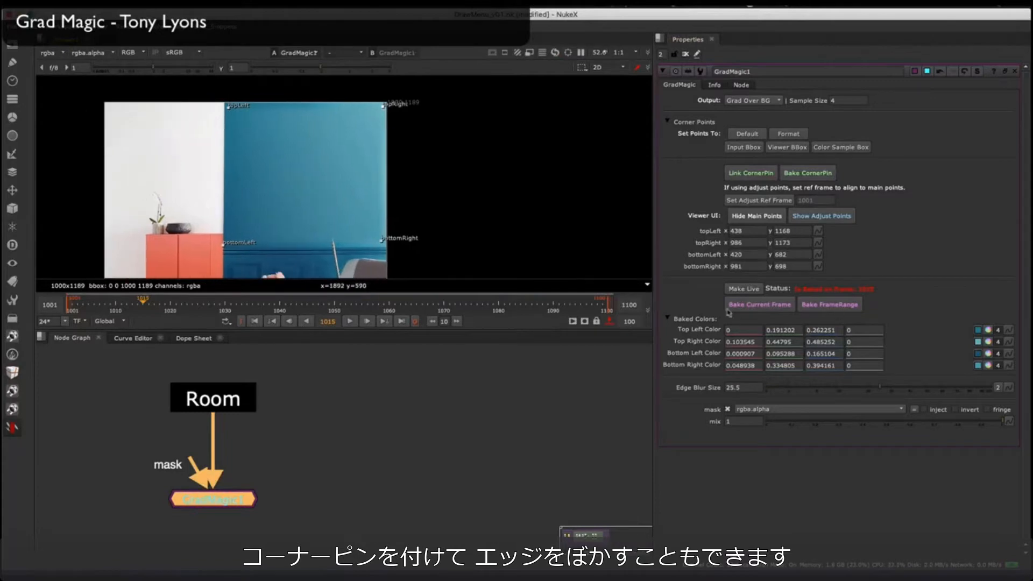
# Step: Bake the gradient colours over the frame range and move the bottomLeft corner to about 429, 701
pyautogui.click(842, 304)
pyautogui.click(502, 313)
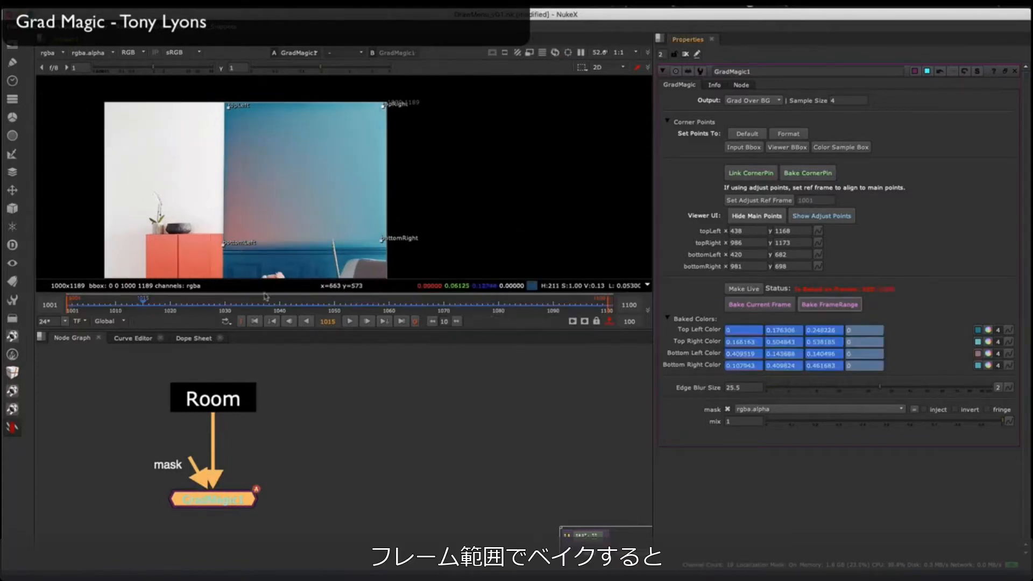
pyautogui.moveTo(224, 245); pyautogui.dragTo(217, 245)
pyautogui.moveTo(273, 203); pyautogui.dragTo(253, 194, button='middle')
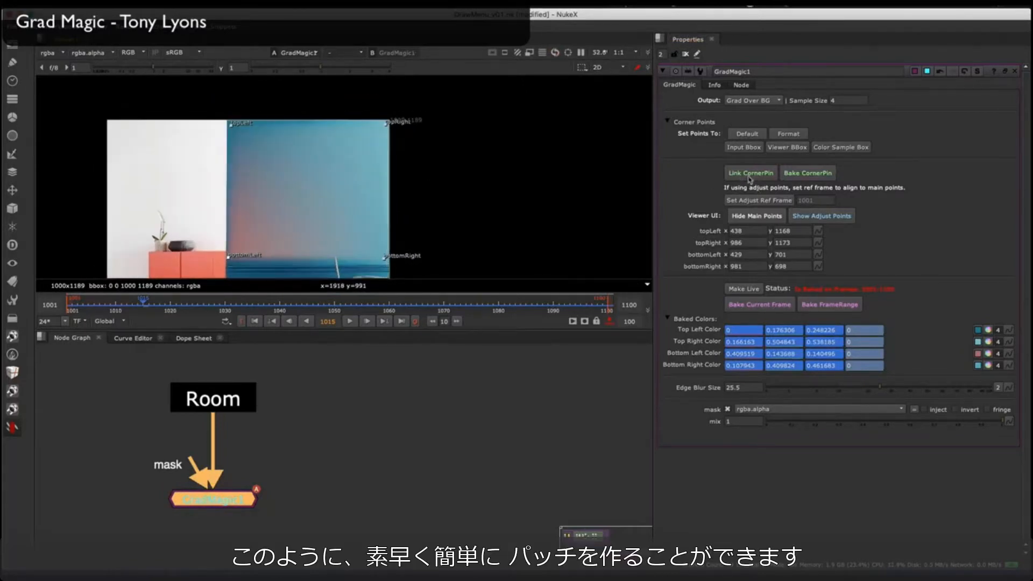
pyautogui.moveTo(266, 209); pyautogui.dragTo(331, 181, button='middle')
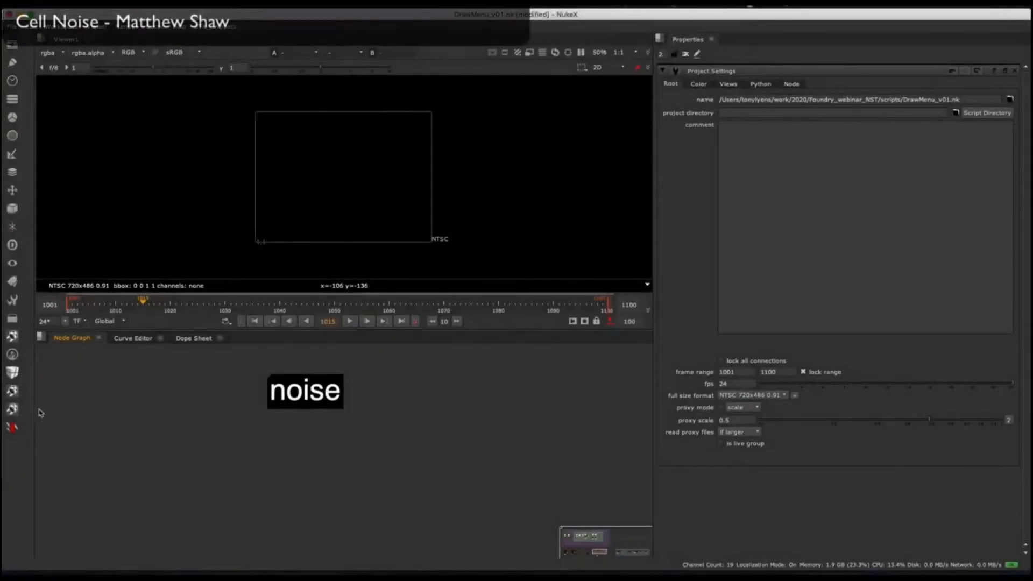
# Step: Add a NoiseAdvanced node and a CellNoise node to the graph near the noise label
pyautogui.rightClick(39, 415)
pyautogui.moveTo(93, 359)
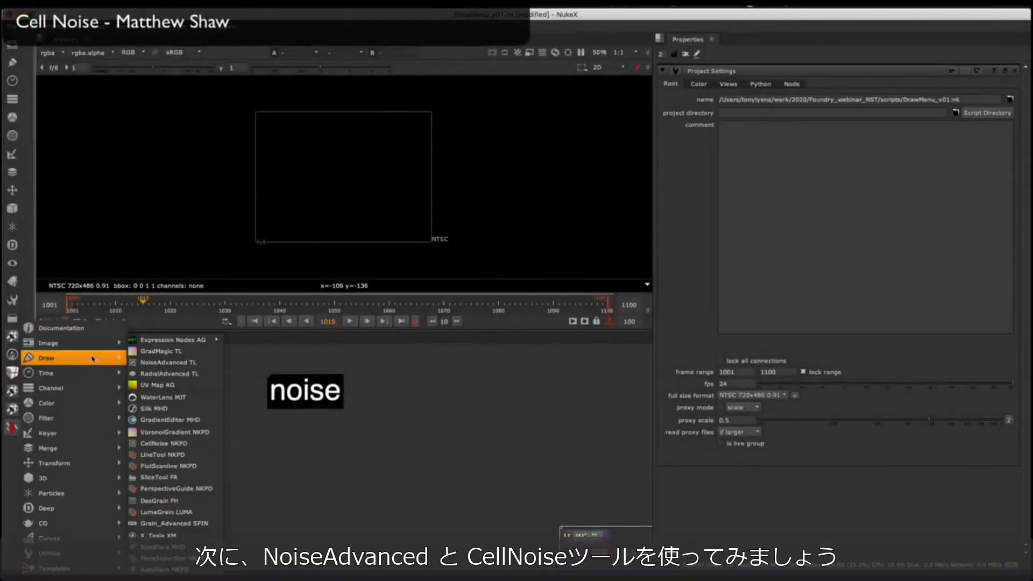
pyautogui.click(215, 367)
pyautogui.rightClick(85, 363)
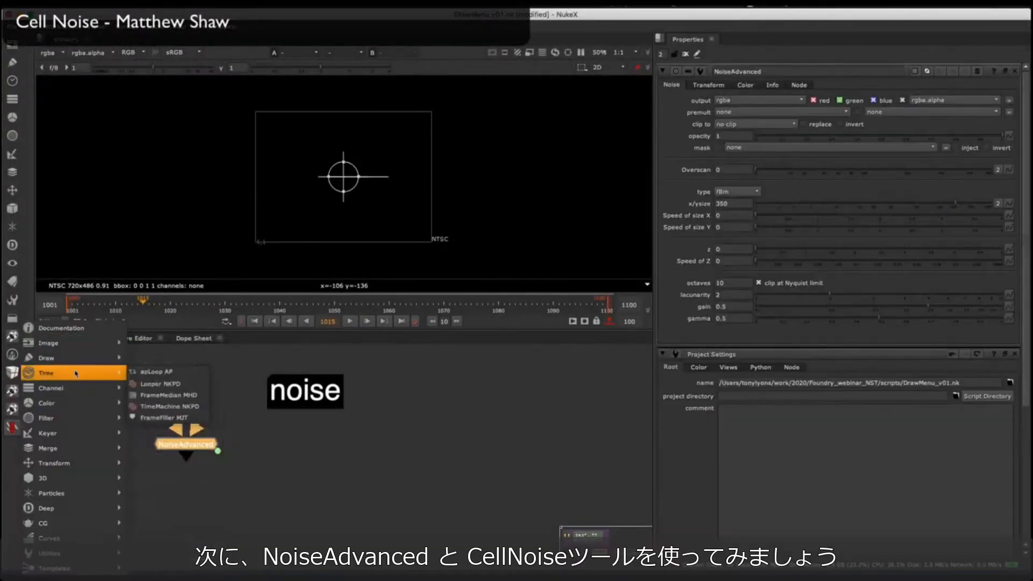
pyautogui.click(167, 443)
# Step: Place CellNoise under the noise label with NoiseAdvanced beside it, view CellNoise and close the NoiseAdvanced properties
pyautogui.scroll(1, 259, 487)
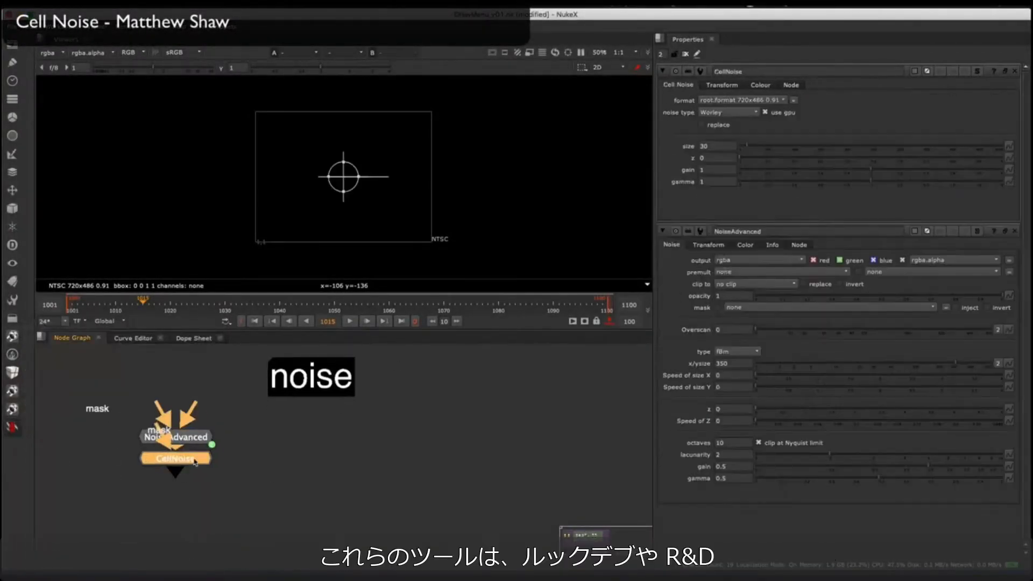
pyautogui.moveTo(192, 460); pyautogui.dragTo(193, 497)
pyautogui.moveTo(177, 479); pyautogui.dragTo(312, 456)
pyautogui.press('1')
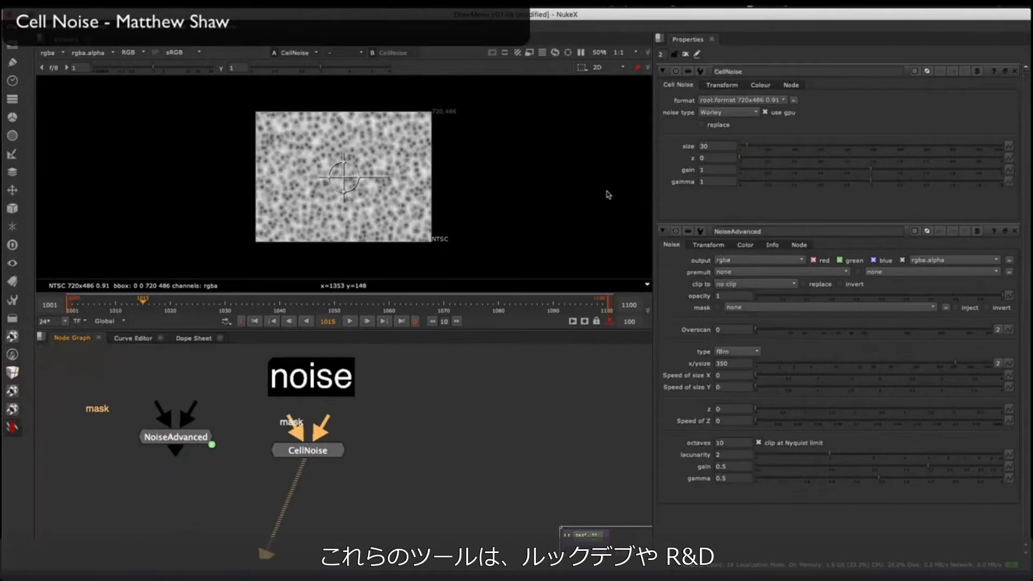
pyautogui.click(1015, 230)
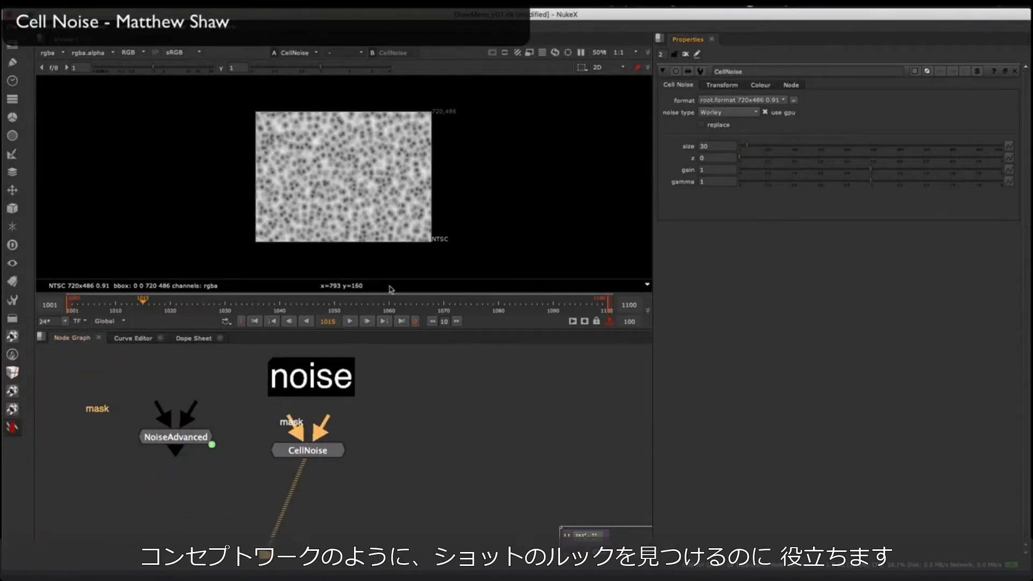
pyautogui.moveTo(187, 433); pyautogui.dragTo(194, 427)
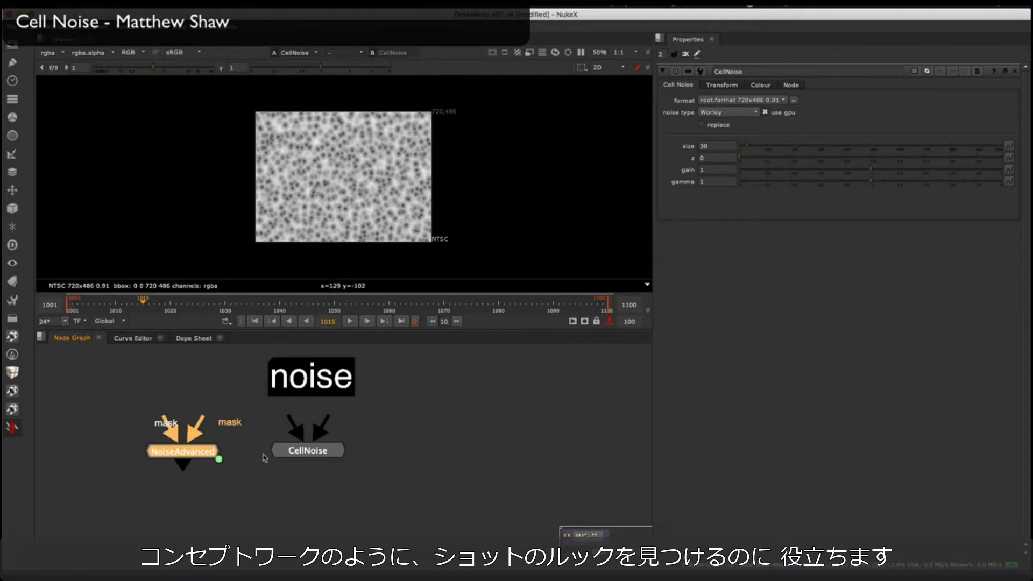
pyautogui.click(305, 451)
pyautogui.scroll(2, 323, 446)
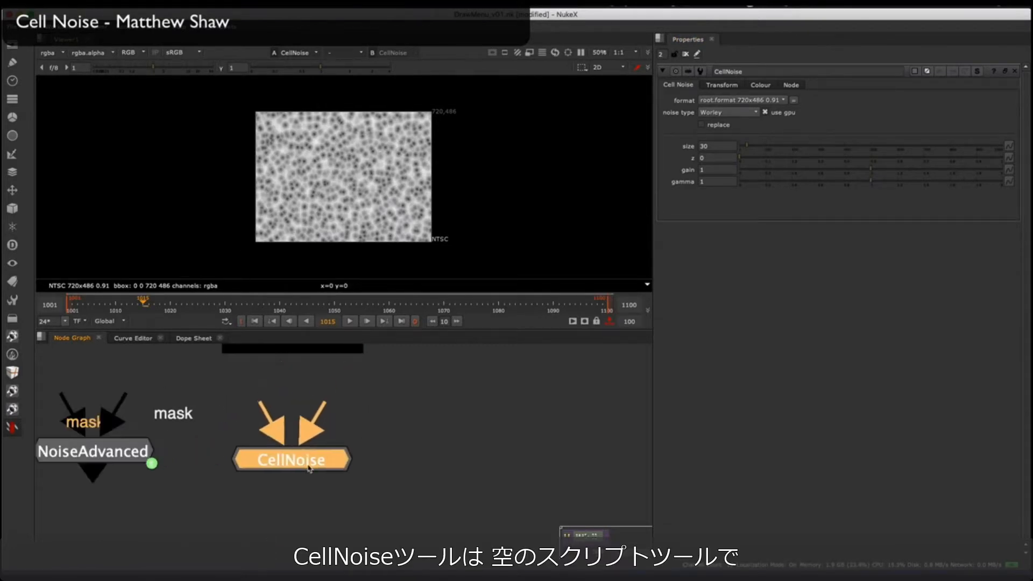
pyautogui.moveTo(309, 468); pyautogui.dragTo(310, 468)
# Step: Set the CellNoise noise type to Voronoi, with size 210 and z 0.04
pyautogui.click(737, 114)
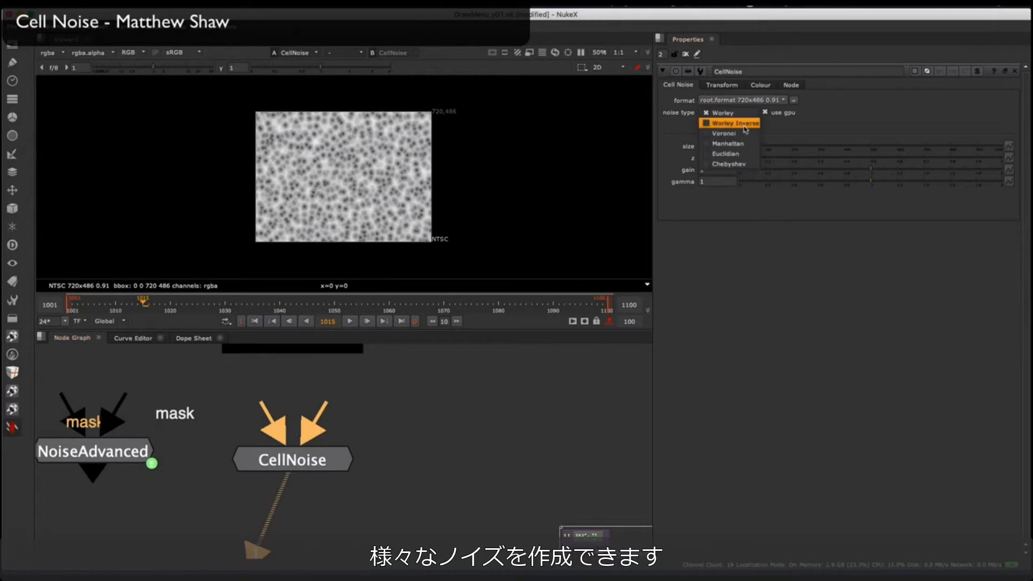
pyautogui.click(724, 133)
pyautogui.press('+')
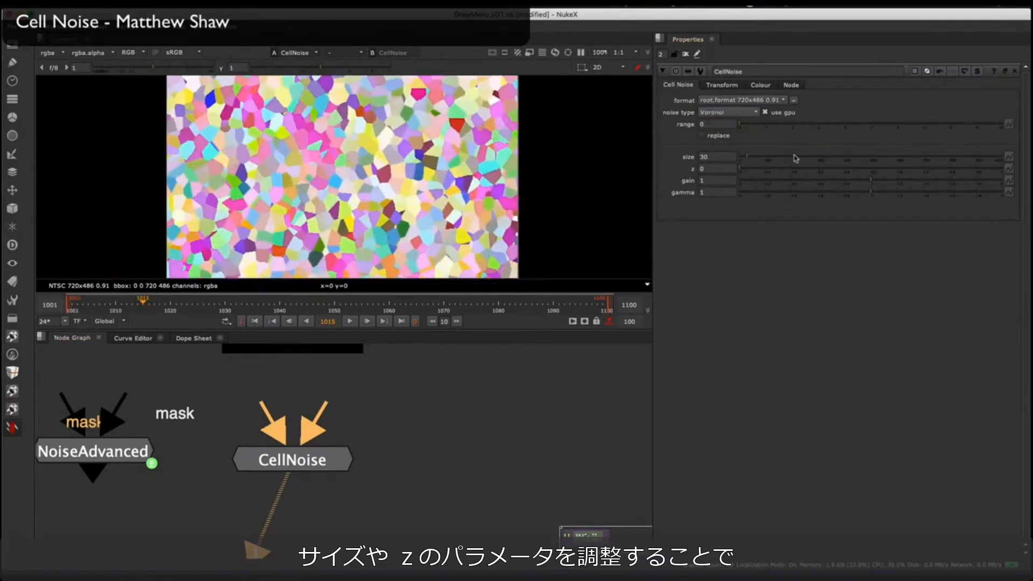
pyautogui.moveTo(796, 158); pyautogui.dragTo(836, 157)
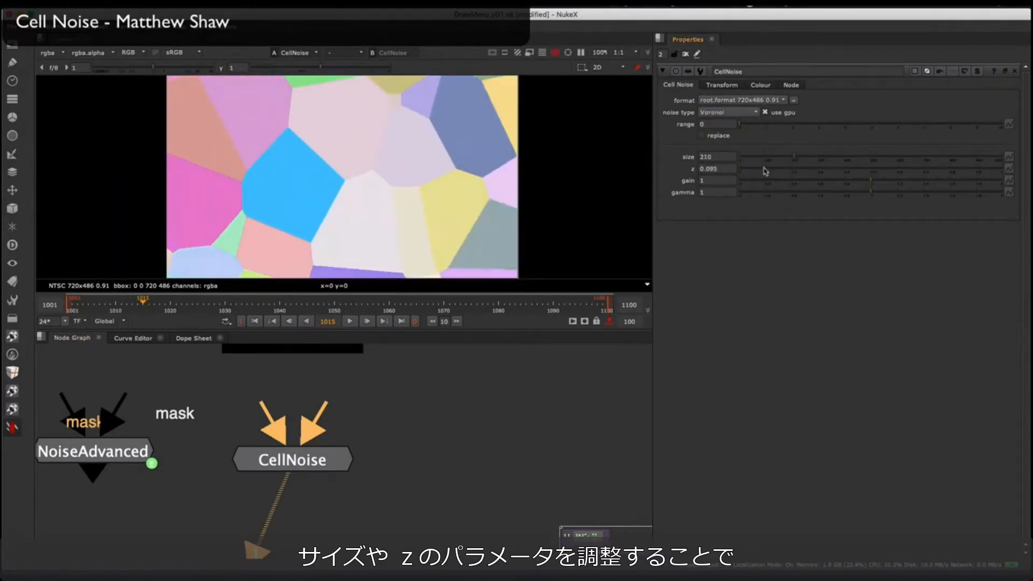
pyautogui.moveTo(765, 171); pyautogui.dragTo(750, 170)
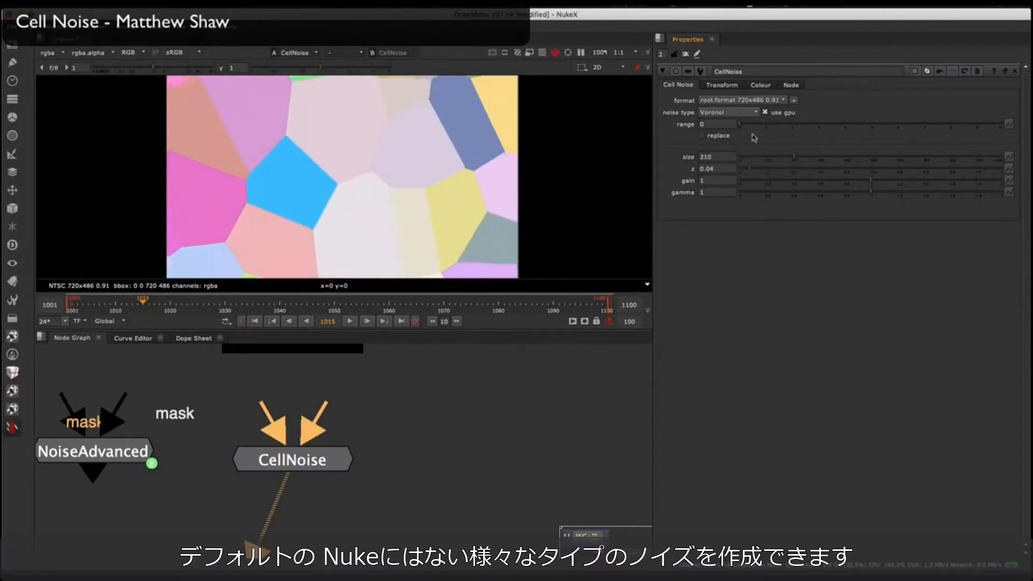
# Step: Switch the CellNoise noise type to Euclidian and inspect the pattern
pyautogui.click(729, 112)
pyautogui.click(716, 127)
pyautogui.click(729, 112)
pyautogui.click(715, 106)
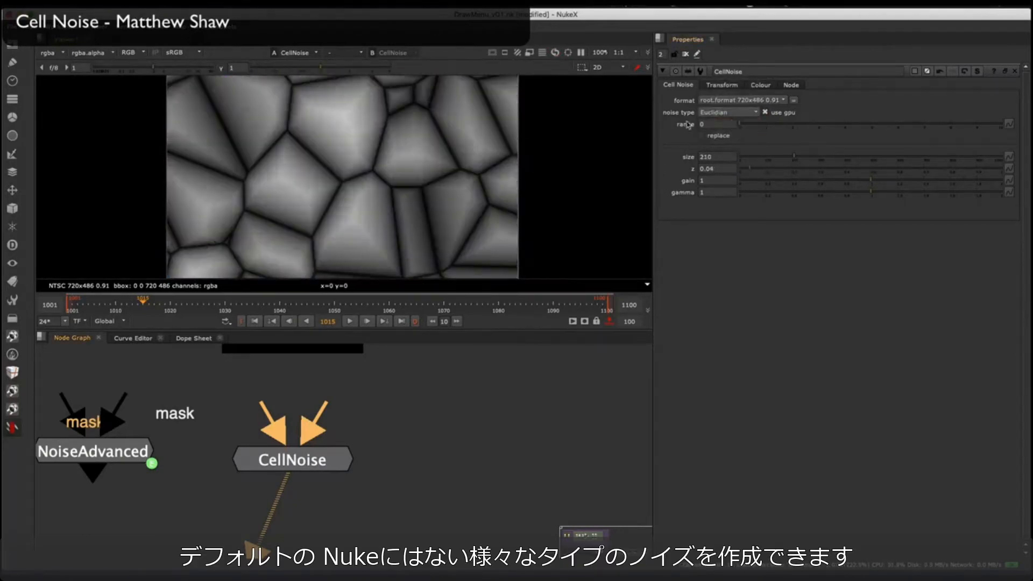
pyautogui.moveTo(423, 189)
pyautogui.mouseDown(button='middle')
pyautogui.moveTo(395, 189)
pyautogui.moveTo(418, 190)
pyautogui.mouseUp(button='middle')
pyautogui.moveTo(415, 420); pyautogui.dragTo(314, 411, button='middle')
pyautogui.scroll(-5, 309, 410)
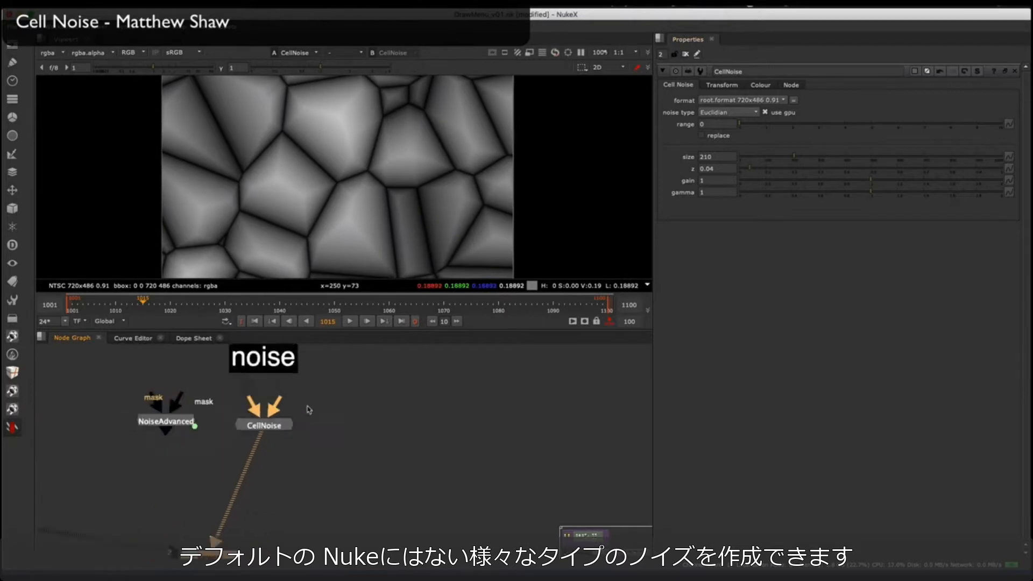
# Step: Open the properties of both the NoiseAdvanced and CellNoise nodes
pyautogui.scroll(3, 309, 411)
pyautogui.doubleClick(98, 413)
pyautogui.doubleClick(230, 423)
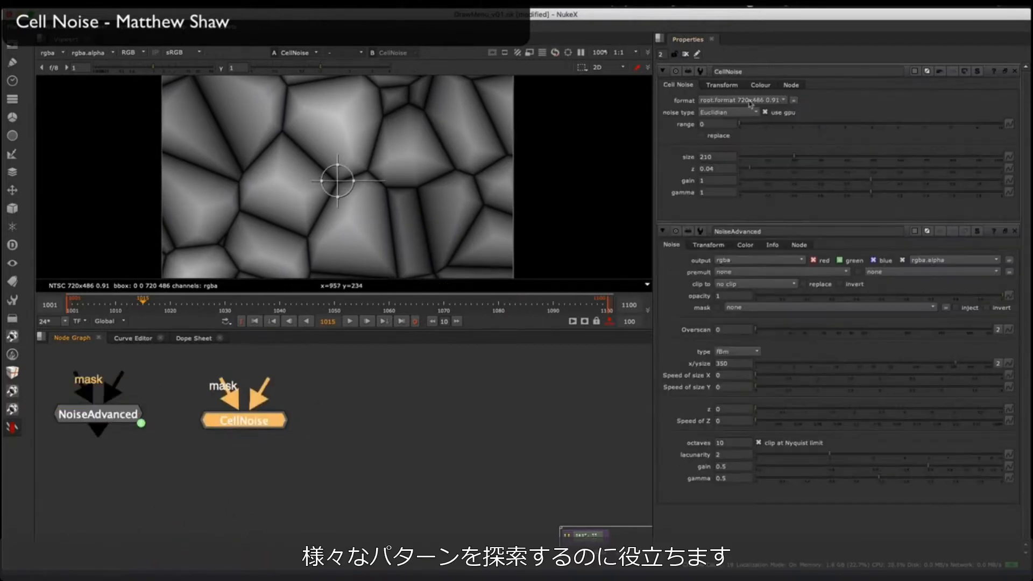
# Step: Set the CellNoise noise type to Worley Inverse, with size 65, gain 0.505 and gamma 2
pyautogui.click(732, 112)
pyautogui.click(739, 83)
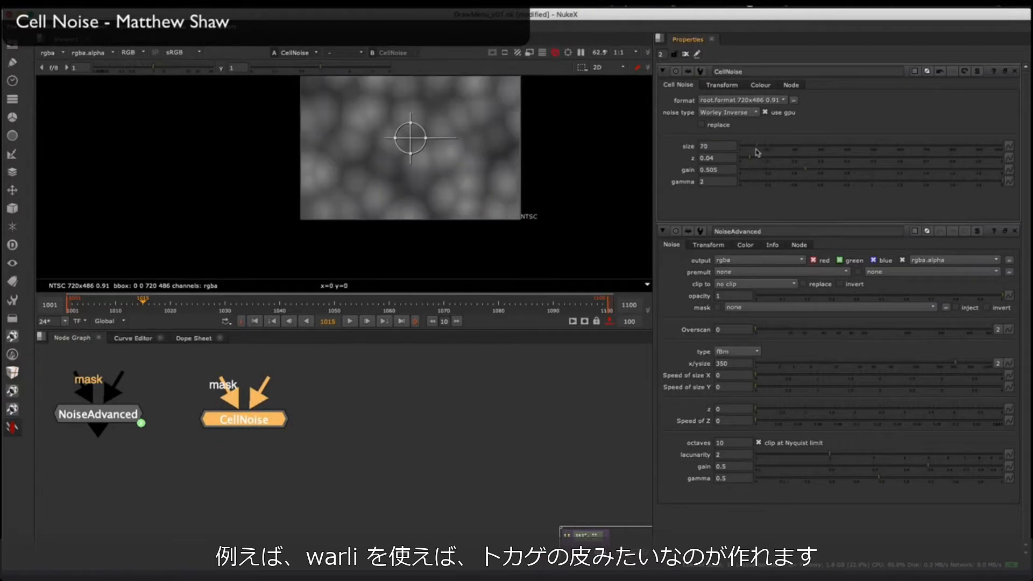
pyautogui.scroll(-2, 486, 175)
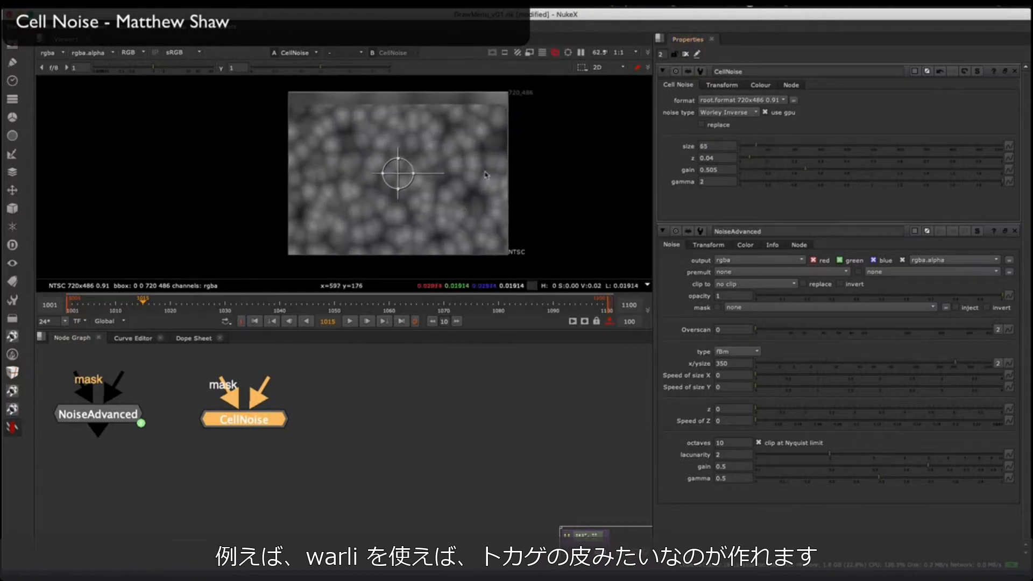
pyautogui.scroll(3, 486, 175)
pyautogui.scroll(-3, 486, 175)
pyautogui.moveTo(475, 173); pyautogui.dragTo(443, 184, button='middle')
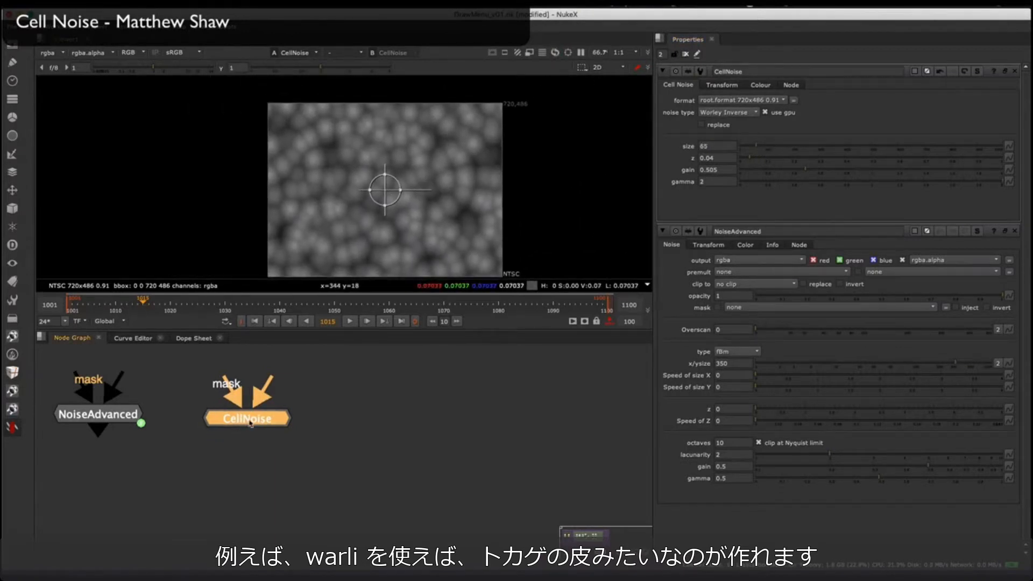
# Step: Spread the NoiseAdvanced and CellNoise nodes apart in the node graph
pyautogui.moveTo(250, 424); pyautogui.dragTo(261, 418, button='middle')
pyautogui.scroll(-3, 255, 419)
pyautogui.scroll(2, 248, 419)
pyautogui.moveTo(242, 423); pyautogui.dragTo(242, 455)
pyautogui.moveTo(203, 431); pyautogui.dragTo(287, 404, button='middle')
pyautogui.click(182, 392)
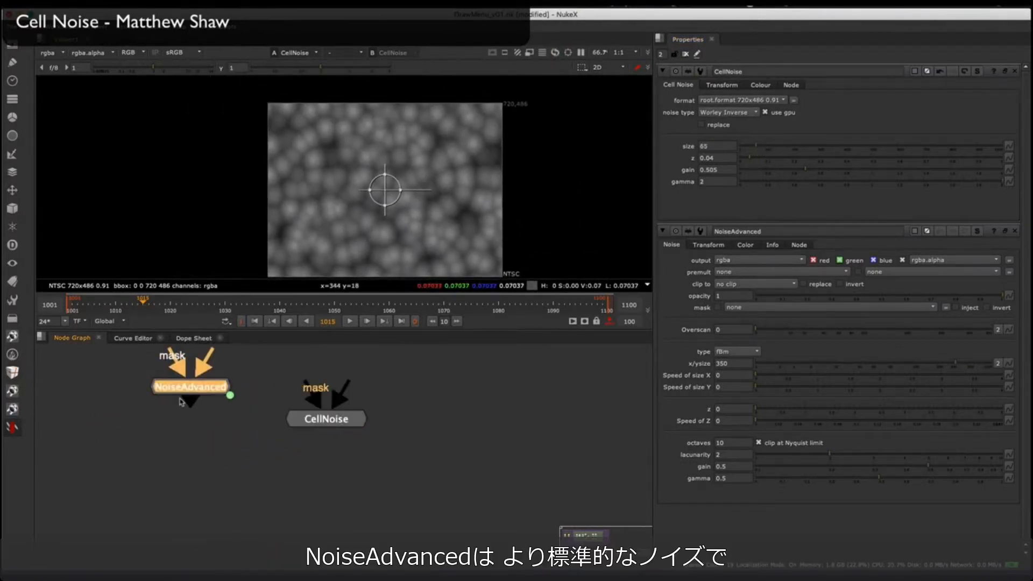
pyautogui.moveTo(181, 402); pyautogui.dragTo(181, 423)
pyautogui.click(72, 411)
pyautogui.moveTo(183, 417); pyautogui.dragTo(220, 428, button='middle')
# Step: Bring up the NoiseAdvanced properties, view its output, and move CellNoise farther away from it
pyautogui.doubleClick(225, 427)
pyautogui.press('1')
pyautogui.moveTo(366, 432); pyautogui.dragTo(467, 425)
pyautogui.click(317, 404)
pyautogui.moveTo(317, 404); pyautogui.dragTo(278, 428, button='middle')
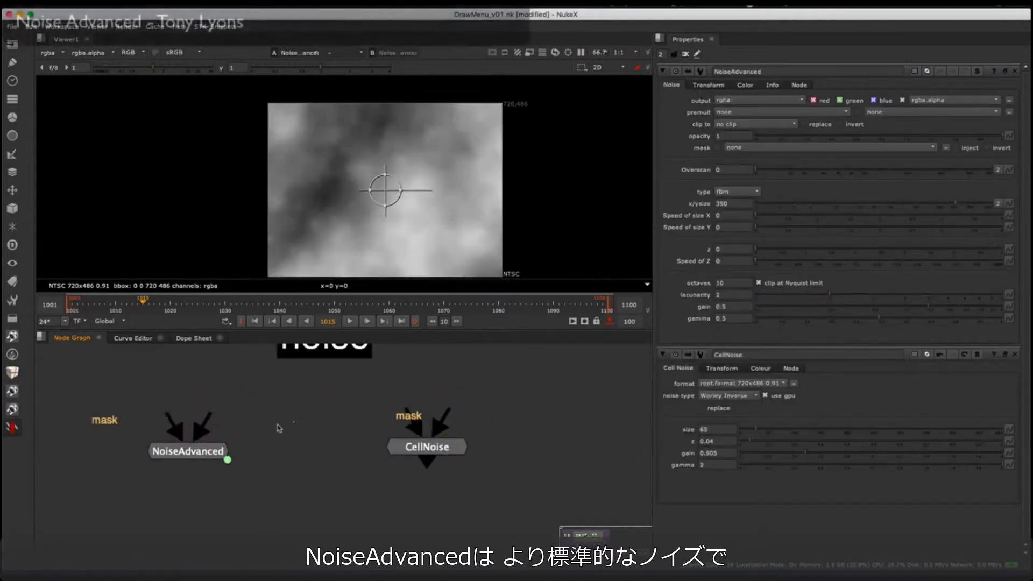
# Step: Move the NoiseAdvanced node closer to CellNoise and close the CellNoise properties
pyautogui.moveTo(188, 451); pyautogui.dragTo(287, 446)
pyautogui.click(403, 392)
pyautogui.click(1014, 355)
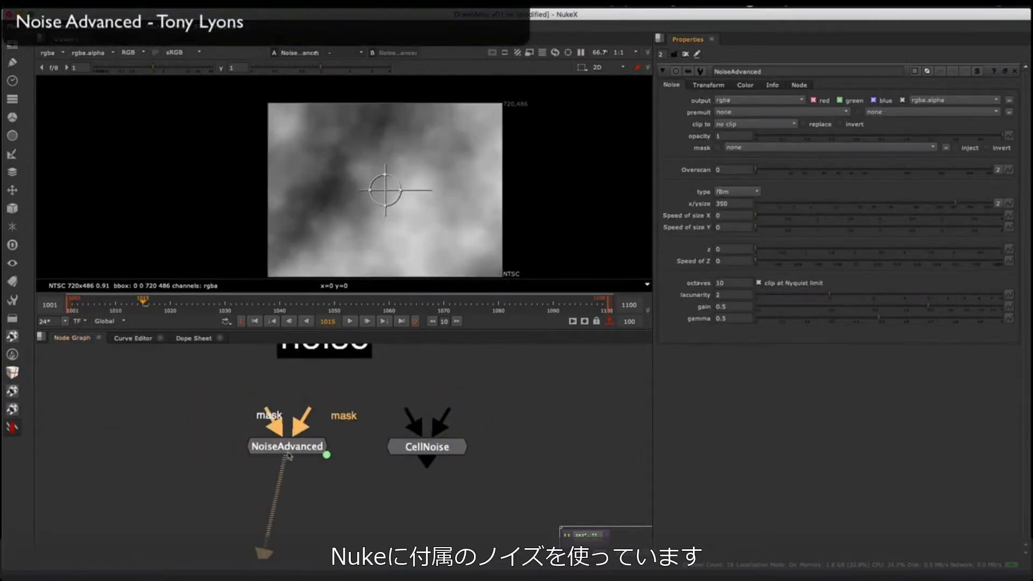
# Step: Set the NoiseAdvanced x/ysize to 38 and shift its node slightly down and away from CellNoise
pyautogui.click(842, 207)
pyautogui.moveTo(841, 207); pyautogui.dragTo(879, 206)
pyautogui.scroll(3, 378, 179)
pyautogui.moveTo(377, 179); pyautogui.dragTo(354, 165, button='middle')
pyautogui.click(310, 446)
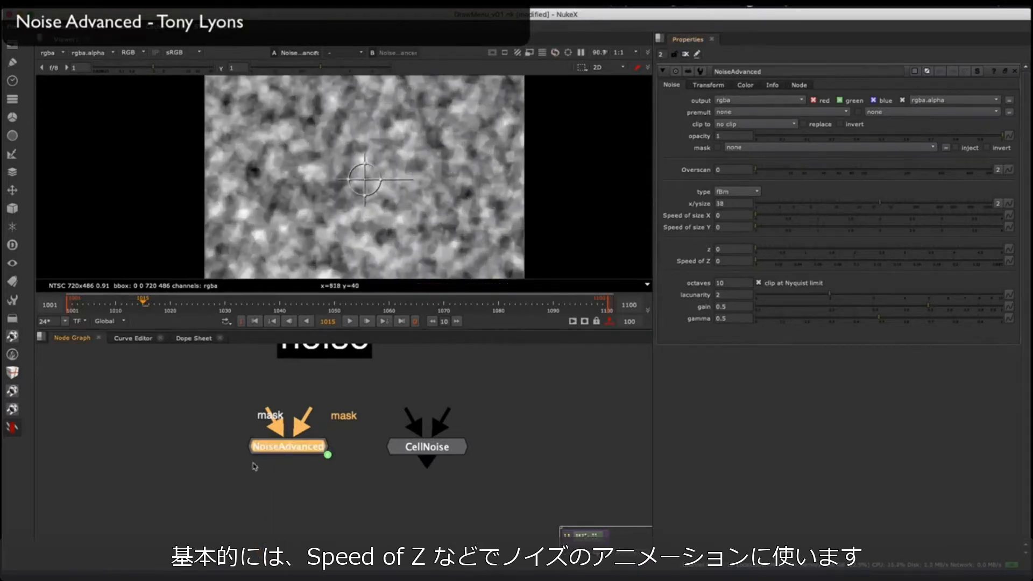
pyautogui.moveTo(297, 446); pyautogui.dragTo(285, 458)
# Step: Play the NoiseAdvanced animation and raise its Speed of Z from a first setting of 0.016 to 0.107
pyautogui.click(771, 261)
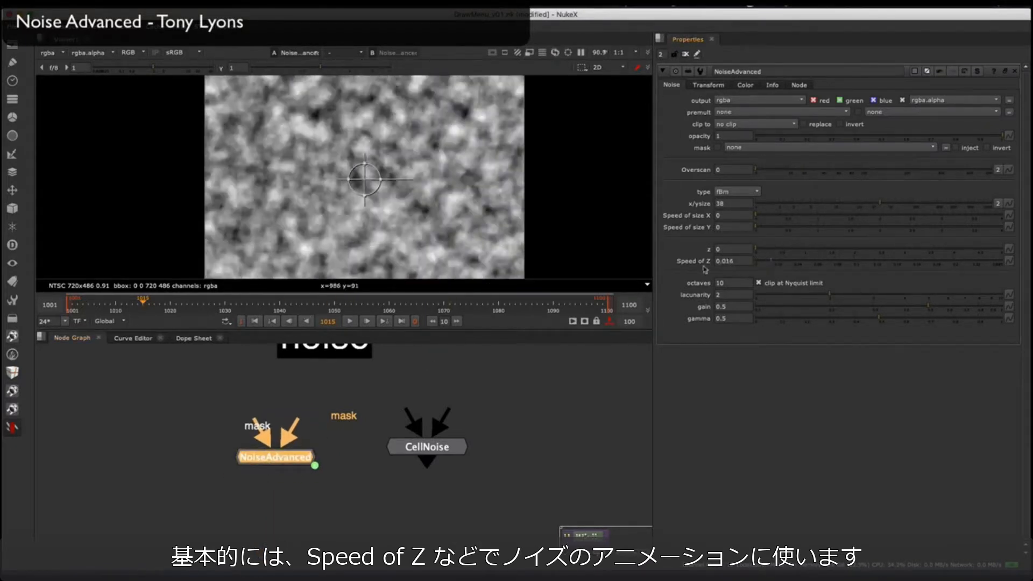
pyautogui.click(350, 321)
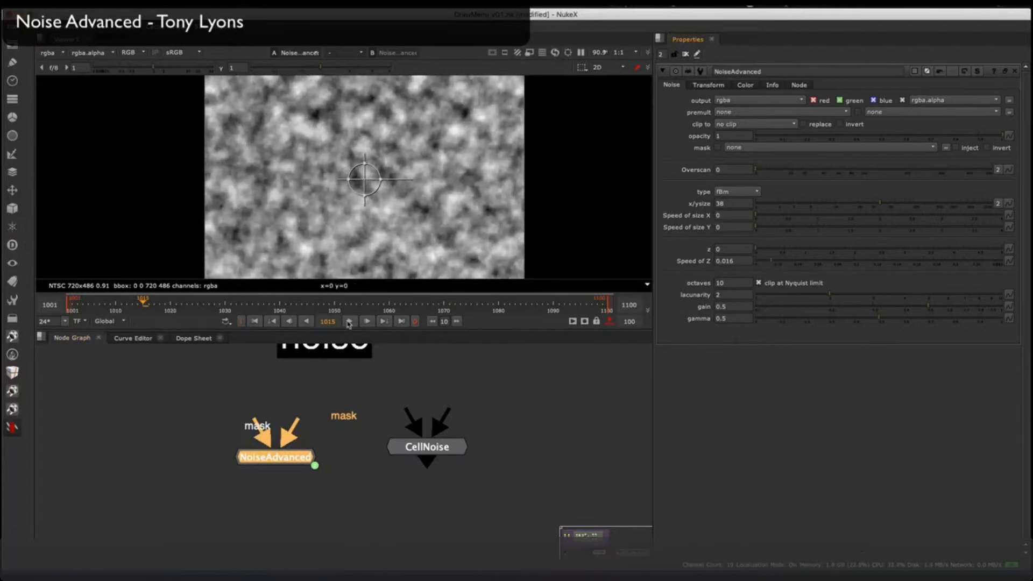
pyautogui.moveTo(792, 264); pyautogui.dragTo(861, 268)
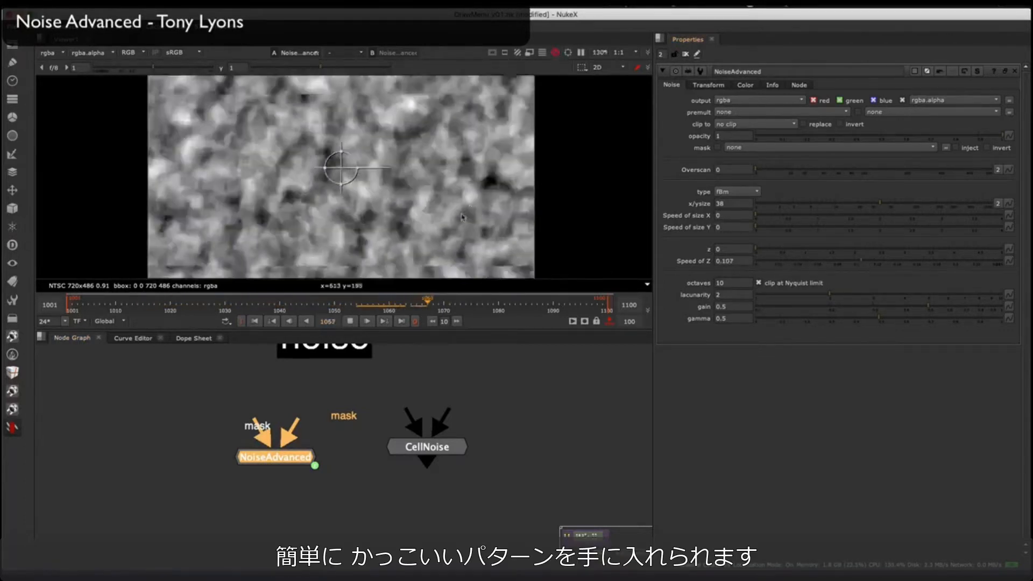
# Step: Set the NoiseAdvanced octaves to 2 and x/ysize to 64, and bring up its transform settings
pyautogui.write('3')
pyautogui.press('Return')
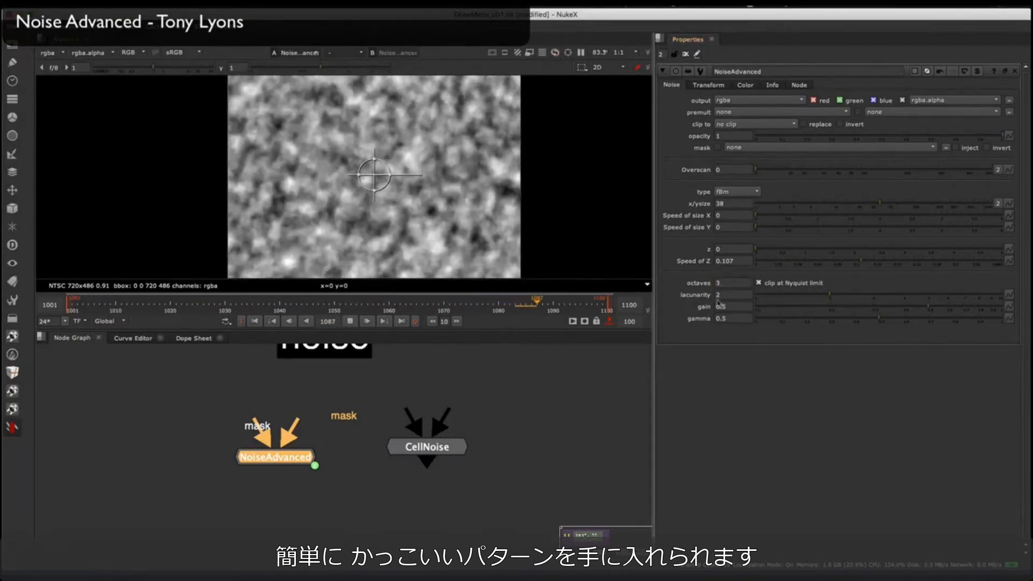
pyautogui.click(828, 207)
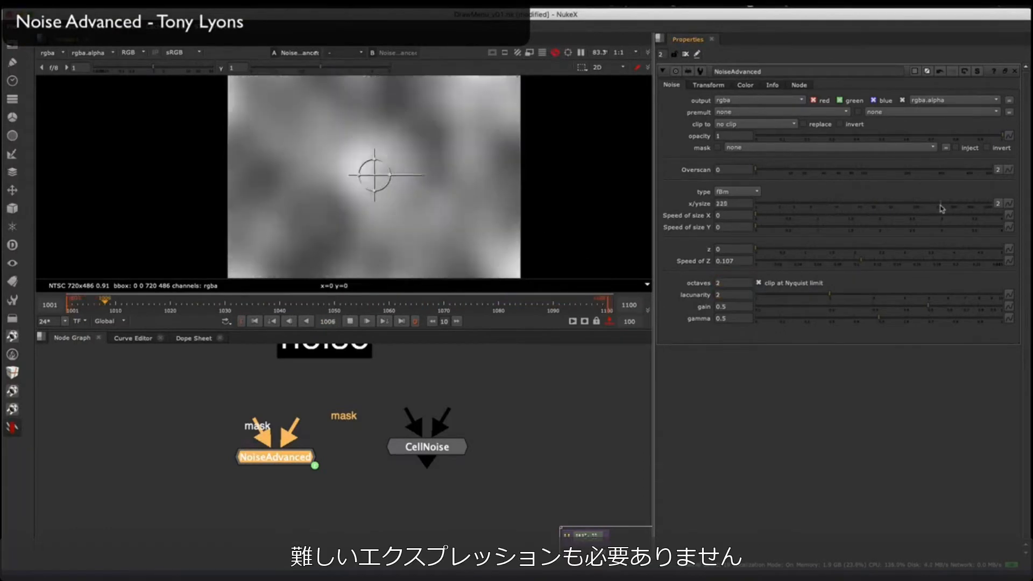
pyautogui.moveTo(454, 199); pyautogui.dragTo(430, 178, button='middle')
pyautogui.scroll(-3, 433, 186)
pyautogui.click(899, 205)
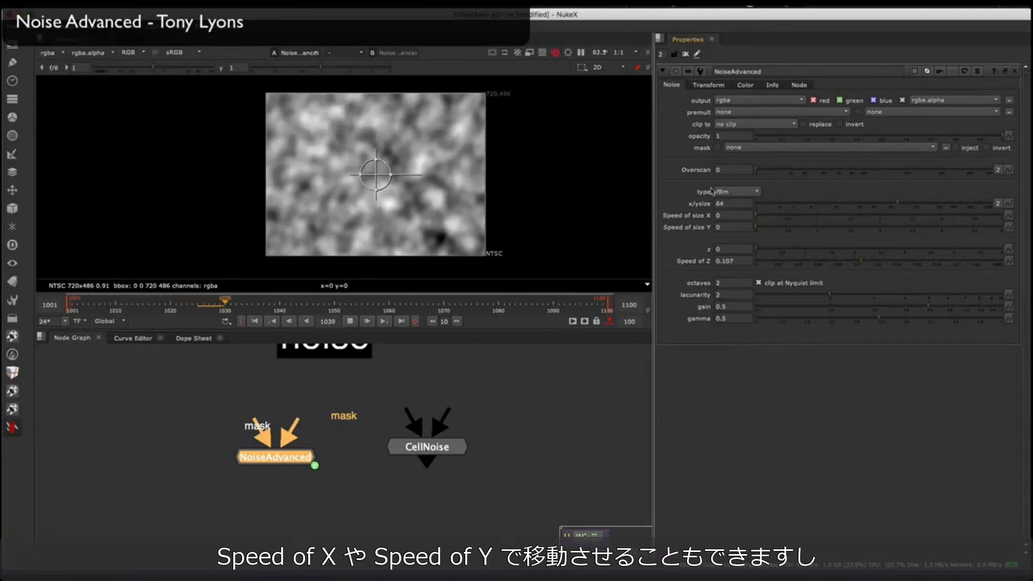
pyautogui.click(709, 84)
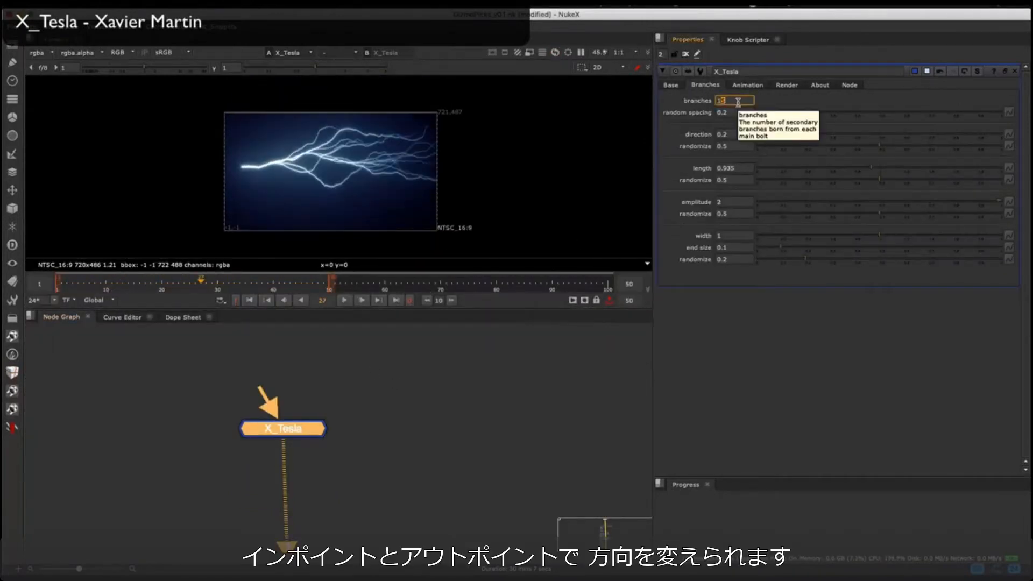
# Step: Set the X_Tesla branches' direction to 0.075, direction randomize to 1 and length to 0.41
pyautogui.click(889, 137)
pyautogui.moveTo(844, 147); pyautogui.dragTo(1003, 148)
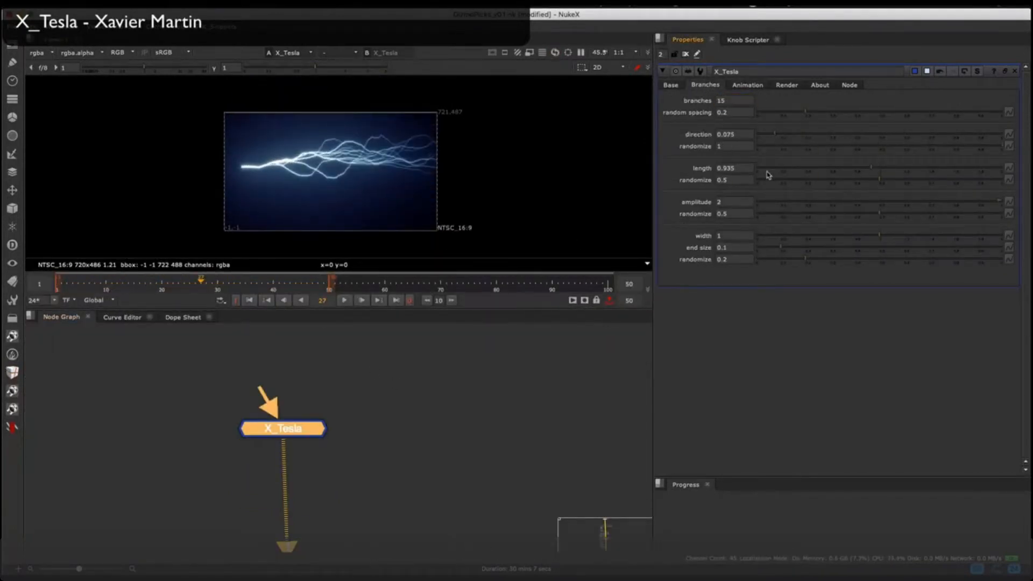
pyautogui.moveTo(768, 171); pyautogui.dragTo(795, 171)
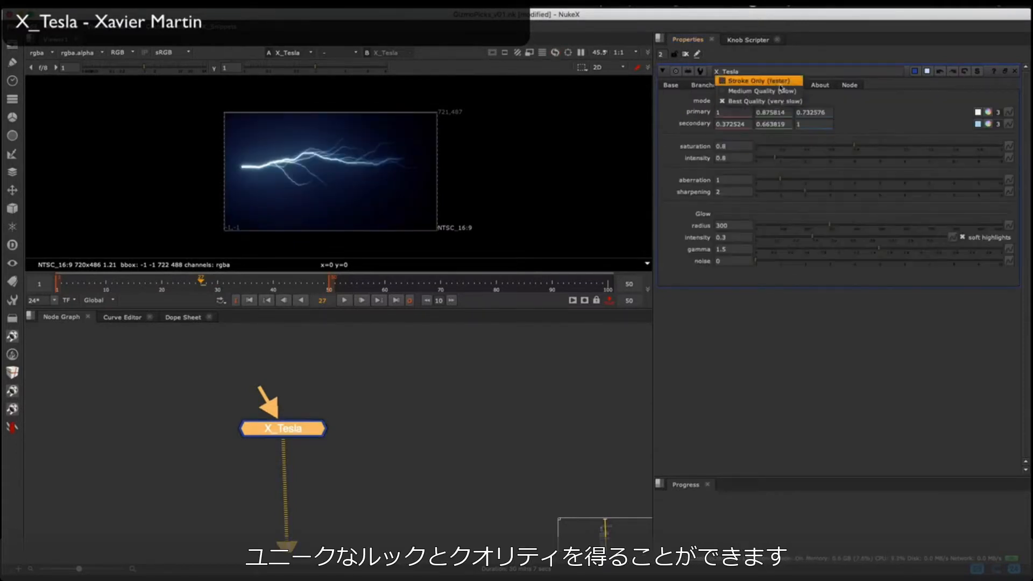
pyautogui.click(748, 100)
pyautogui.scroll(2, 348, 153)
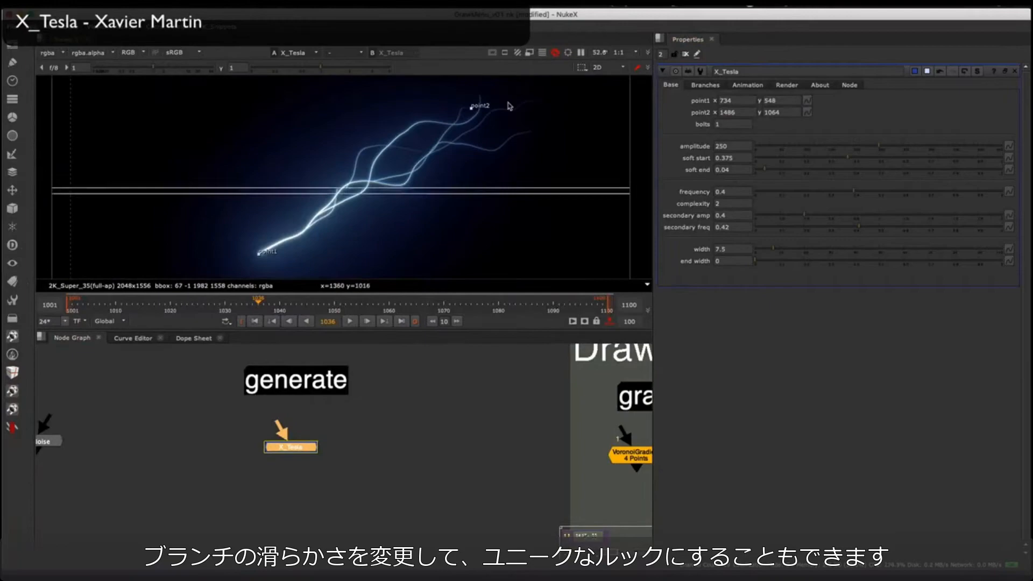
pyautogui.press('-')
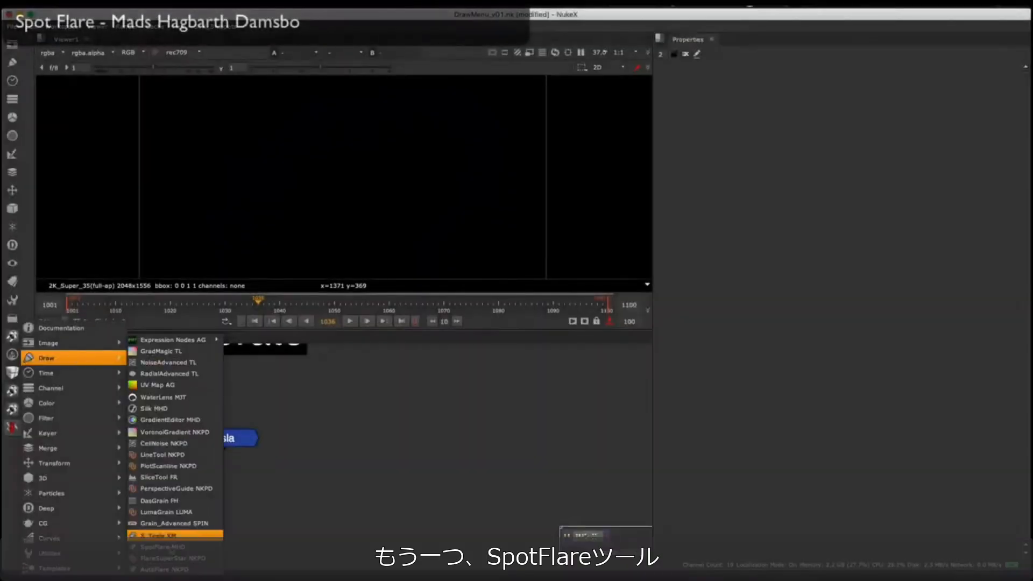
pyautogui.click(184, 559)
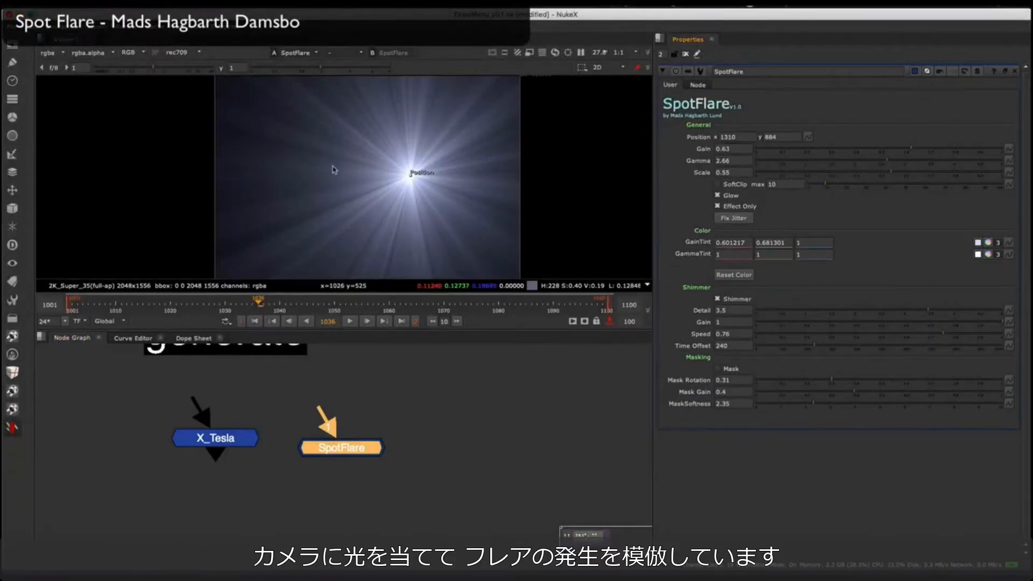
# Step: Set the SpotFlare's shimmer Detail to 2 and its Position to x 654, y 1182, and toggle SoftClip
pyautogui.click(856, 311)
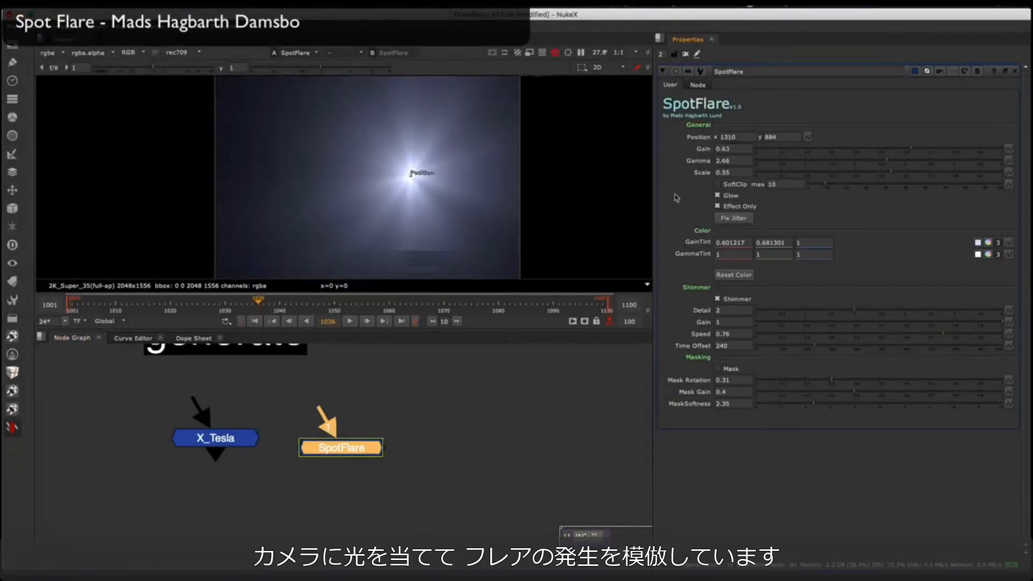
pyautogui.click(741, 333)
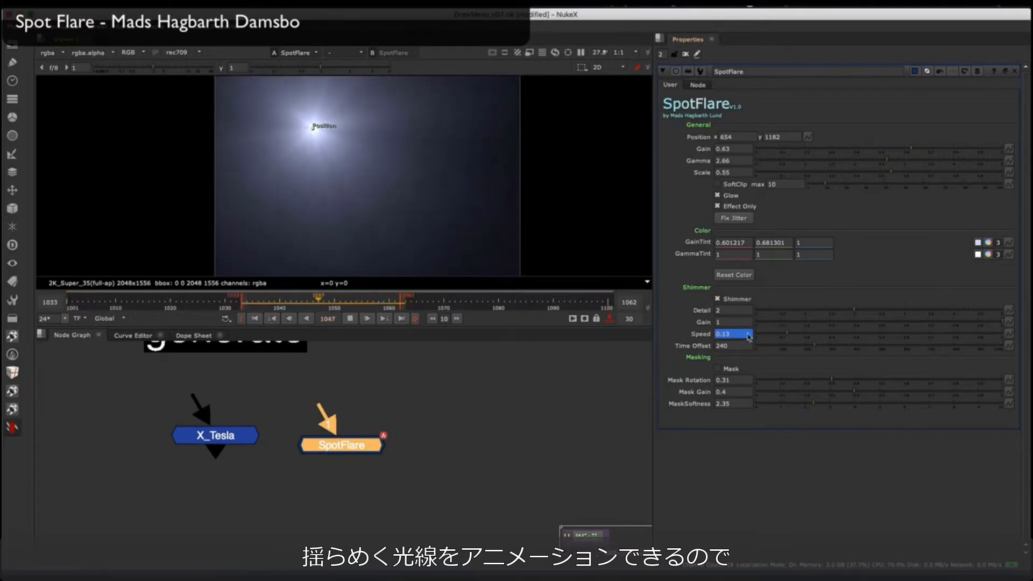
pyautogui.click(733, 185)
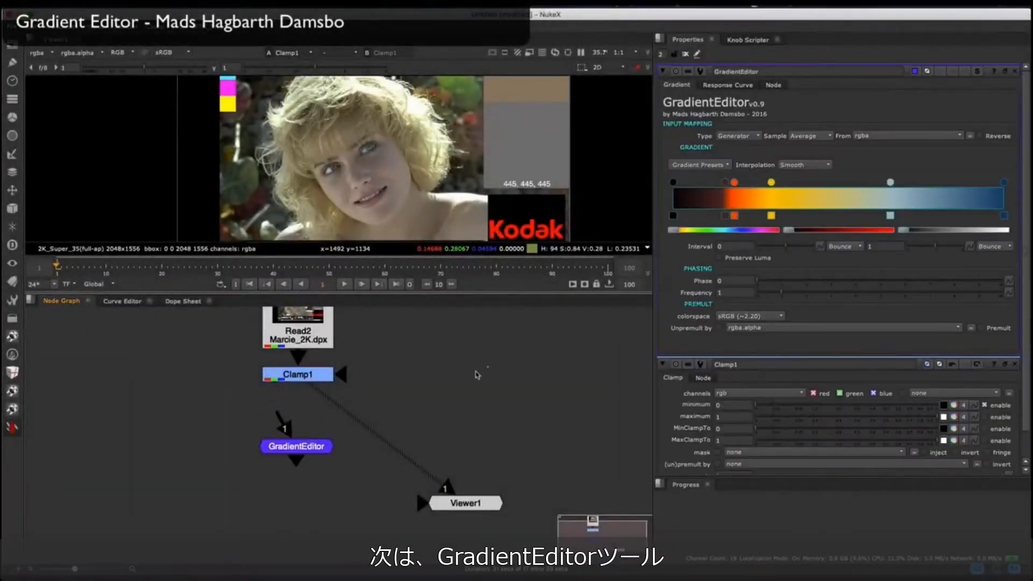
# Step: Connect the GradientEditor input to Clamp1 and view the GradientEditor's output fitted in the viewer
pyautogui.moveTo(285, 426); pyautogui.dragTo(297, 375)
pyautogui.moveTo(446, 488); pyautogui.dragTo(317, 454)
pyautogui.press('f')
# Step: Move the ramp's orange and yellow points toward the blue end and replace the pale blue point with a new, muted blue one
pyautogui.moveTo(725, 183)
pyautogui.mouseDown()
pyautogui.moveTo(702, 184)
pyautogui.moveTo(745, 183)
pyautogui.mouseUp()
pyautogui.moveTo(771, 183); pyautogui.dragTo(850, 183)
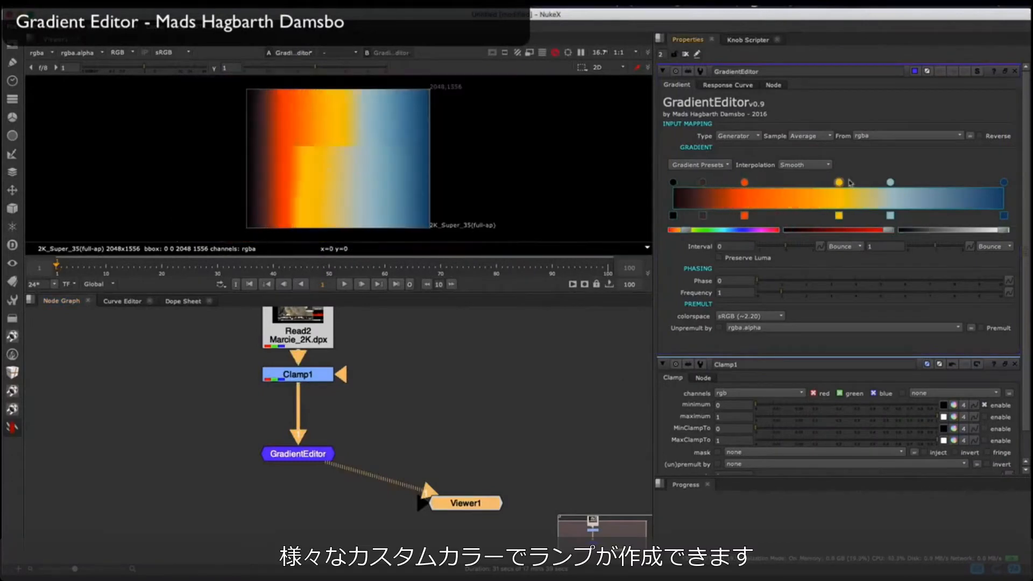
pyautogui.doubleClick(918, 200)
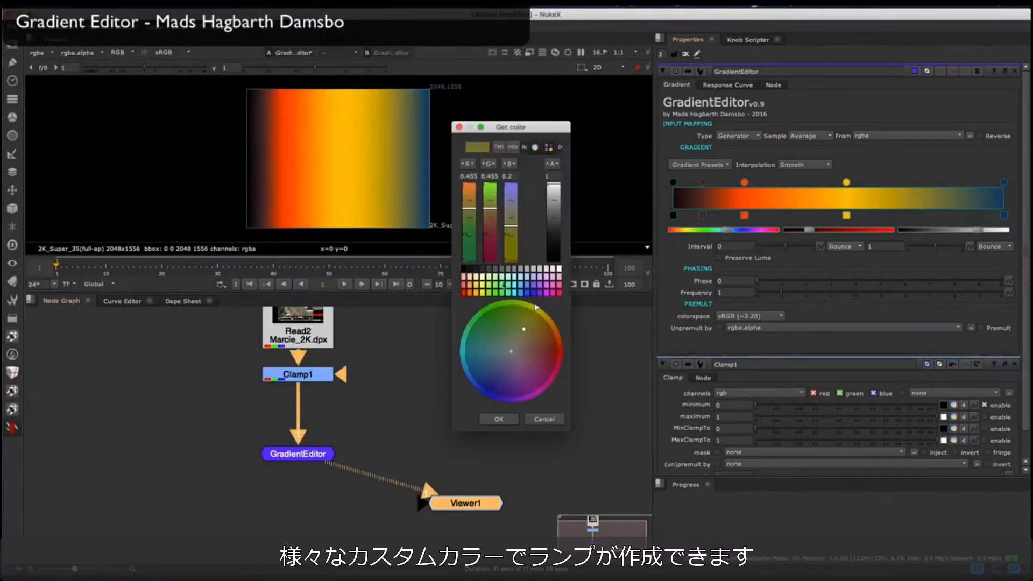
pyautogui.moveTo(525, 329); pyautogui.dragTo(487, 331)
pyautogui.click(498, 418)
pyautogui.click(736, 231)
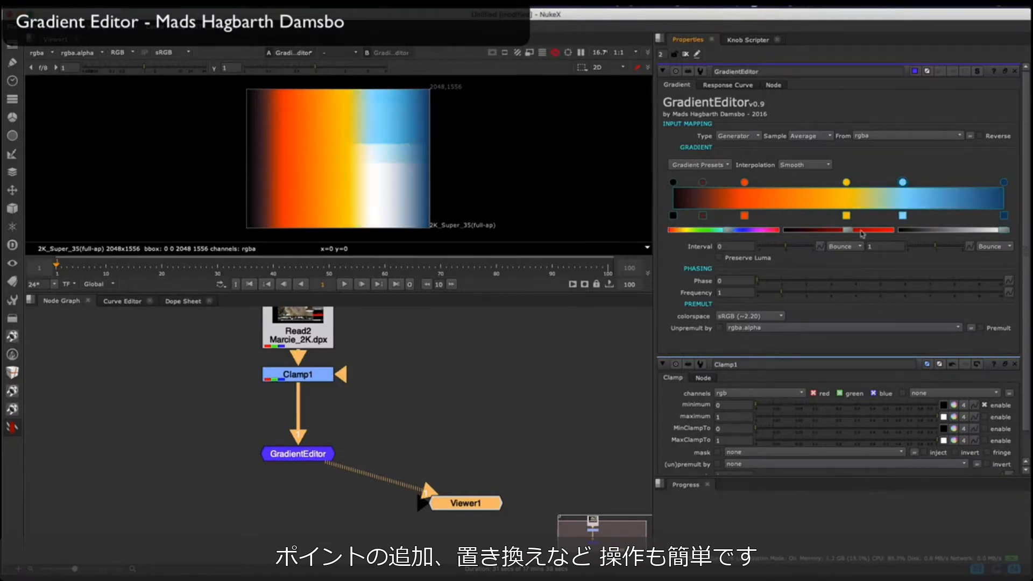
pyautogui.moveTo(863, 234); pyautogui.dragTo(831, 236)
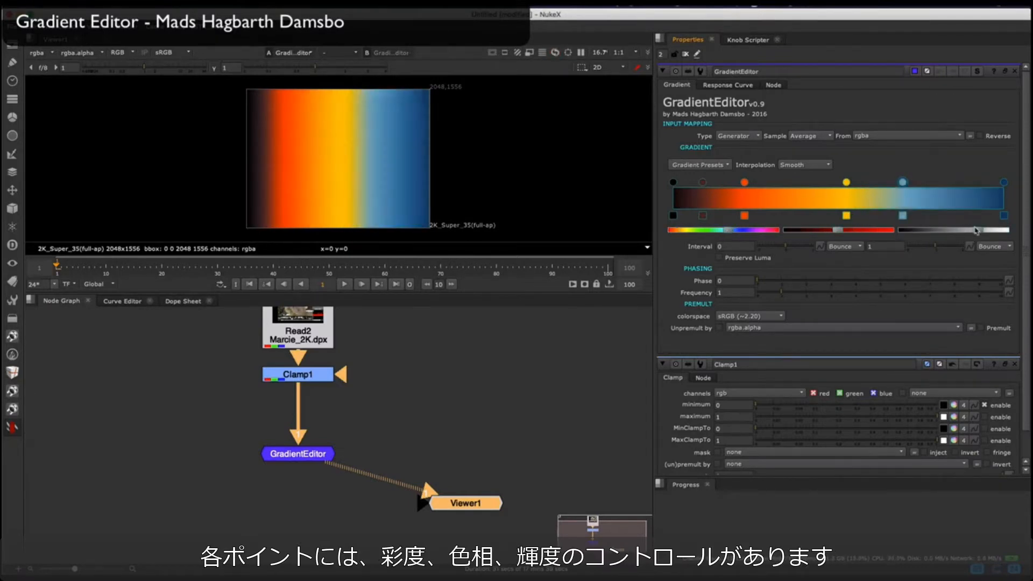
# Step: Try a gradient Interval of 1, a Phase of 0.3 and a different Frequency
pyautogui.click(799, 249)
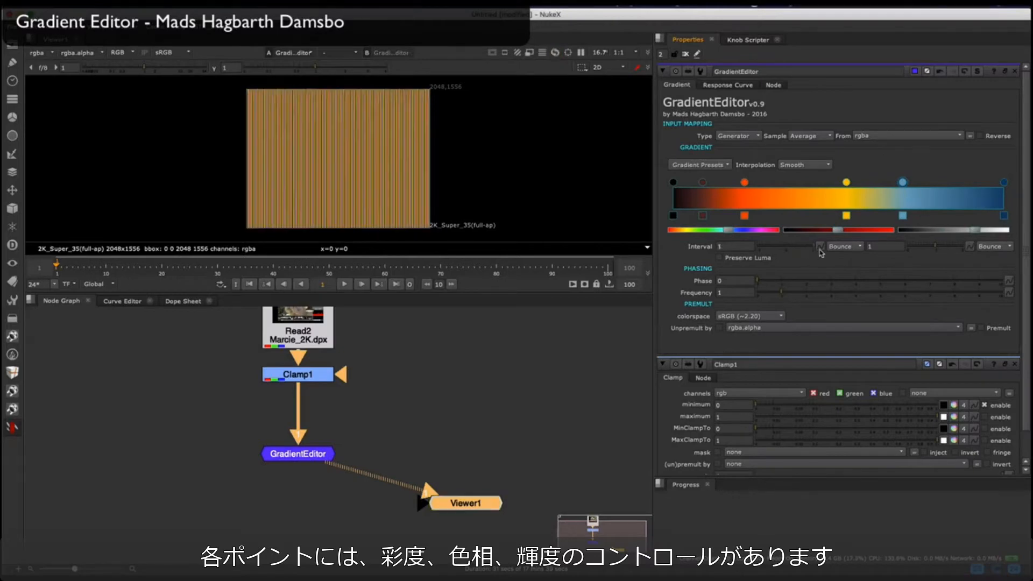
pyautogui.moveTo(777, 251); pyautogui.dragTo(866, 282)
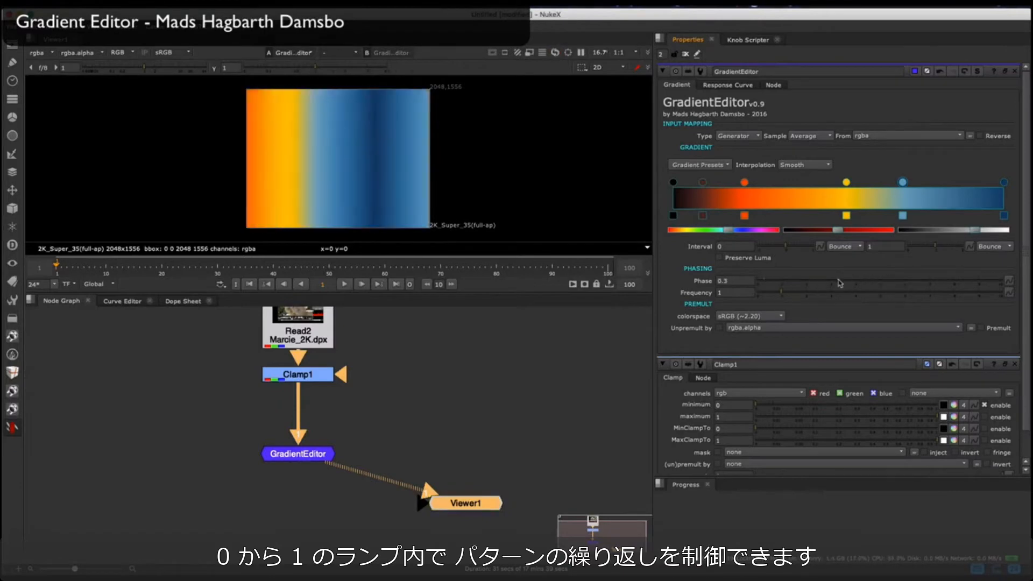
pyautogui.keyDown('super'); pyautogui.click(773, 284); pyautogui.keyUp('super')
pyautogui.moveTo(782, 295); pyautogui.dragTo(827, 299)
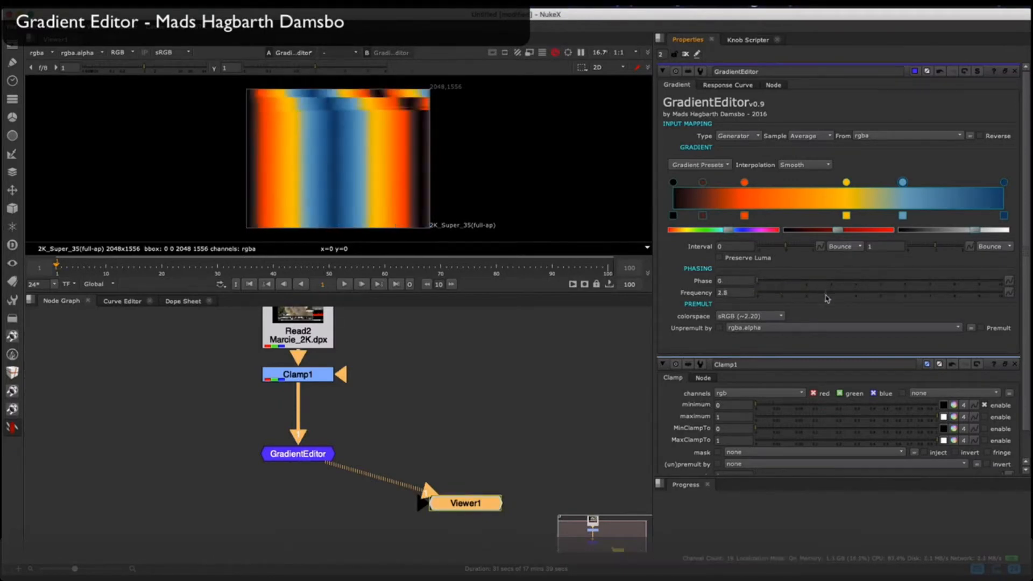
# Step: Set the gradient's Interpolation to Smooth
pyautogui.click(803, 164)
pyautogui.click(807, 185)
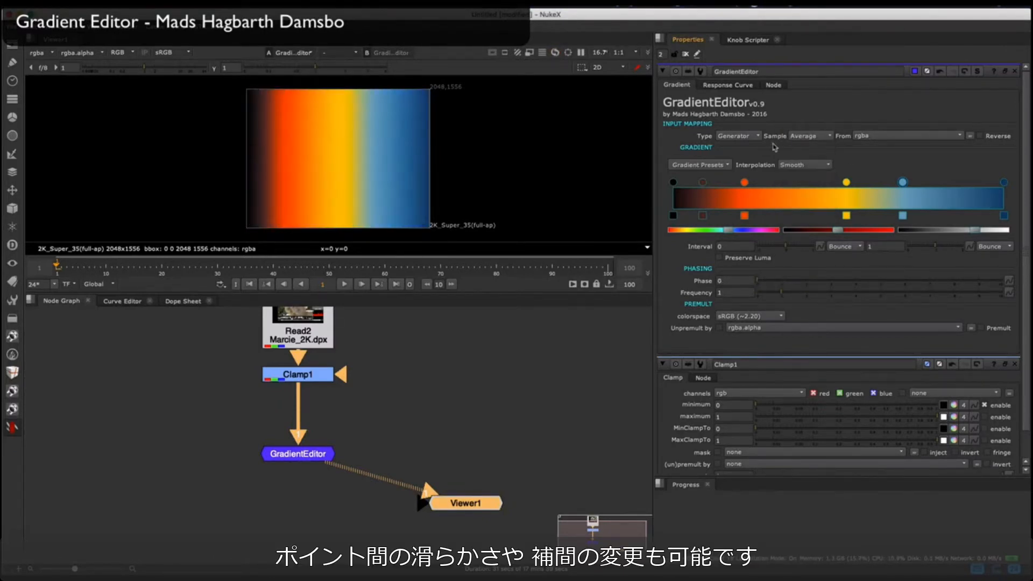
# Step: Try gradient presets such as Fire, Motion and Horizon, and apply a black-to-white ramp with brown midtones
pyautogui.click(698, 165)
pyautogui.moveTo(697, 176)
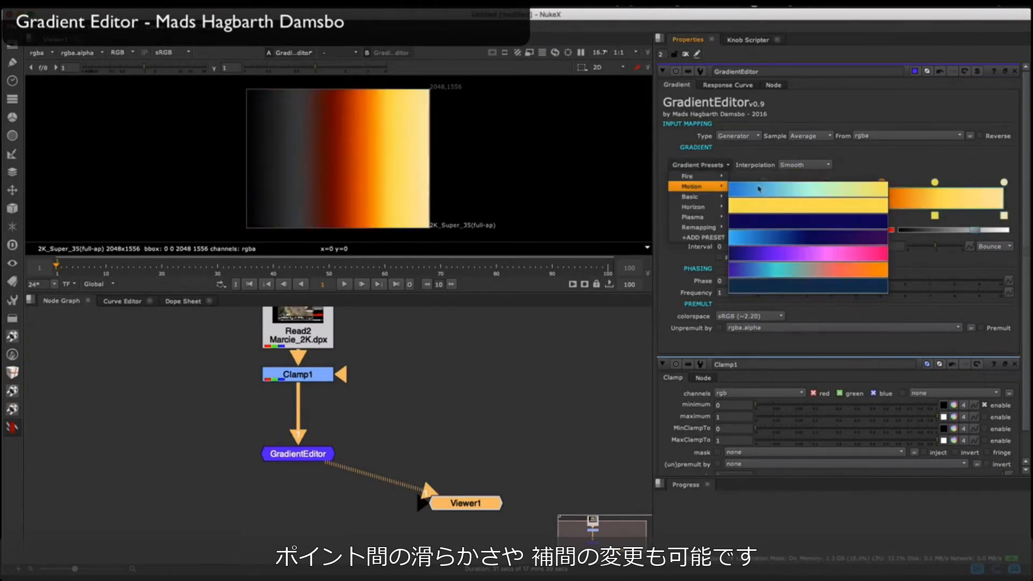
pyautogui.moveTo(698, 197)
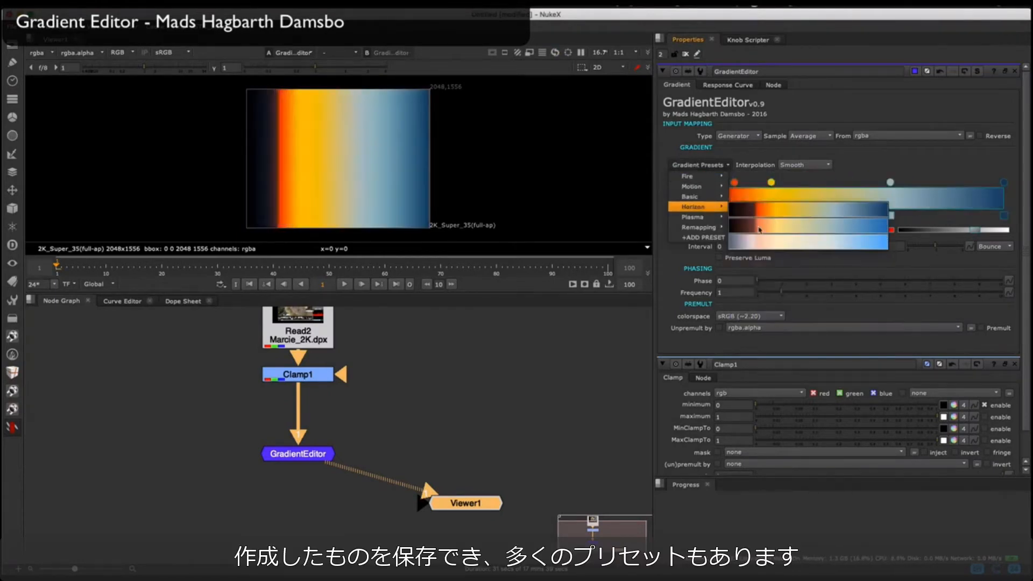
pyautogui.moveTo(698, 227)
pyautogui.click(762, 251)
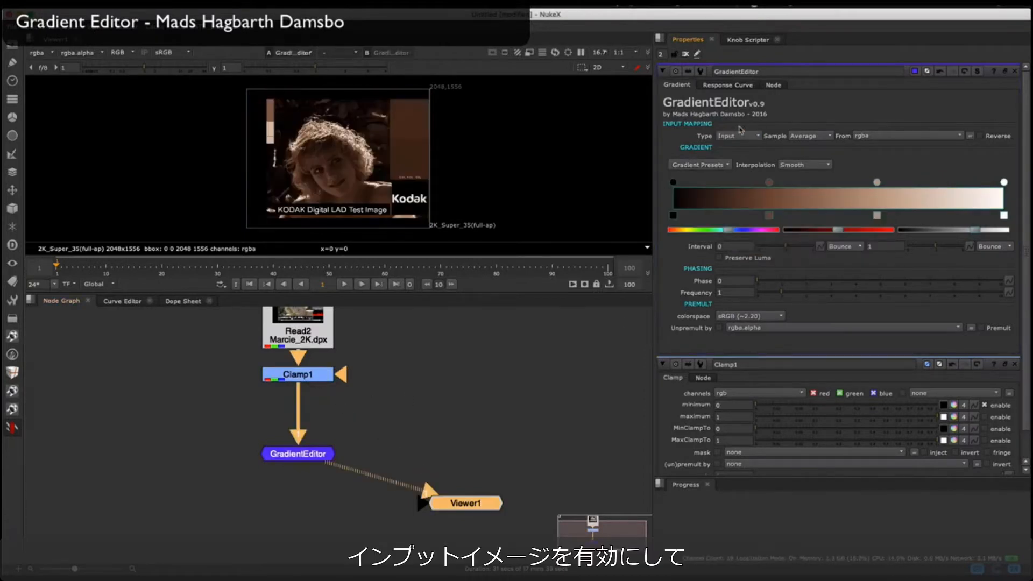
# Step: Set the input mapping Type to Input and recolor the image with Horizon presets, ending on the pale peach-to-blue one
pyautogui.click(702, 166)
pyautogui.moveTo(710, 209)
pyautogui.click(754, 216)
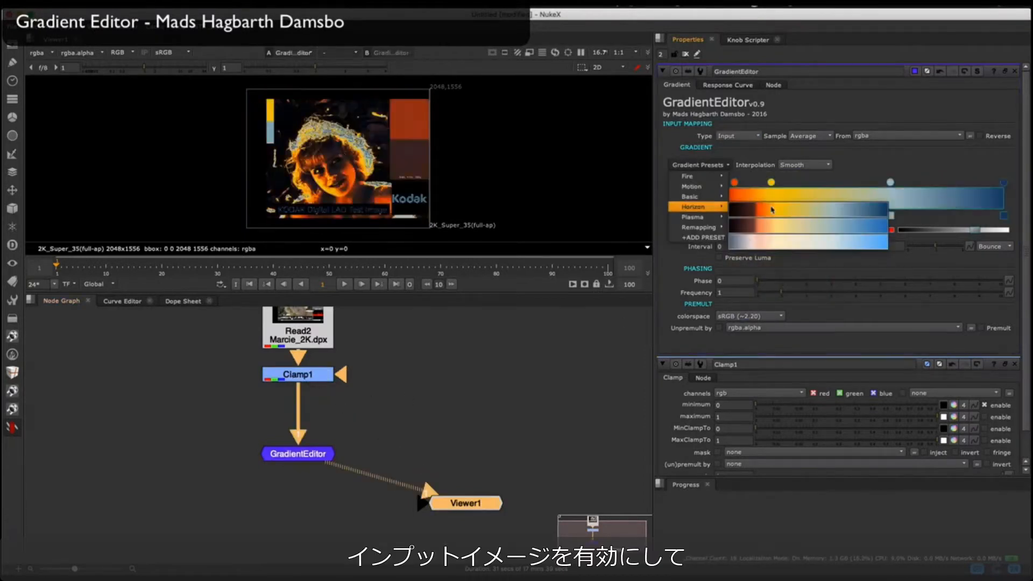
pyautogui.scroll(5, 344, 156)
pyautogui.click(713, 166)
pyautogui.click(757, 243)
pyautogui.scroll(-3, 377, 156)
# Step: Apply the blue-to-red rainbow preset and stretch its points so that red sits at the ramp's end
pyautogui.click(701, 165)
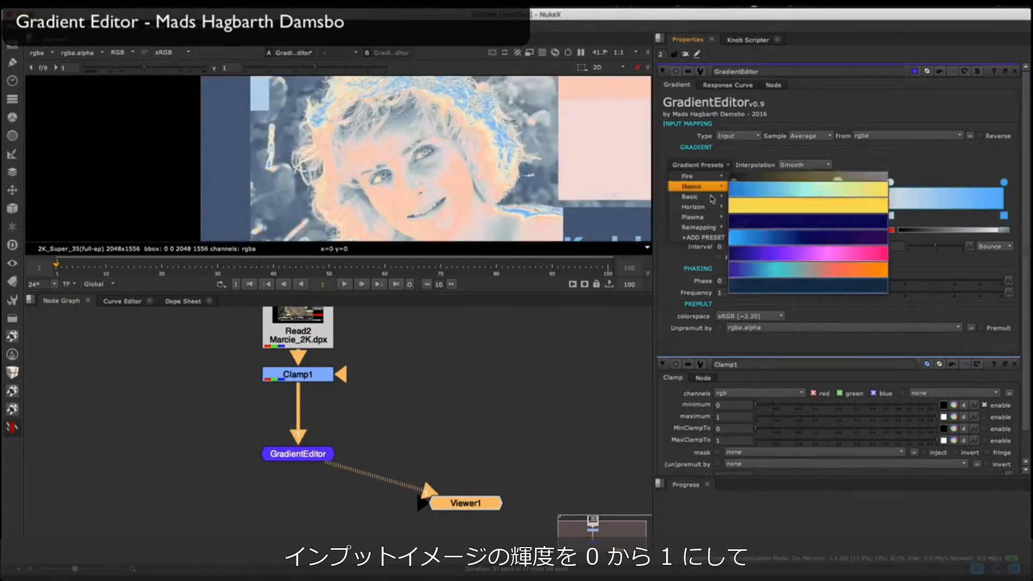
pyautogui.click(759, 302)
pyautogui.rightClick(1004, 183)
pyautogui.moveTo(941, 183); pyautogui.dragTo(1005, 183)
pyautogui.moveTo(893, 183); pyautogui.dragTo(918, 183)
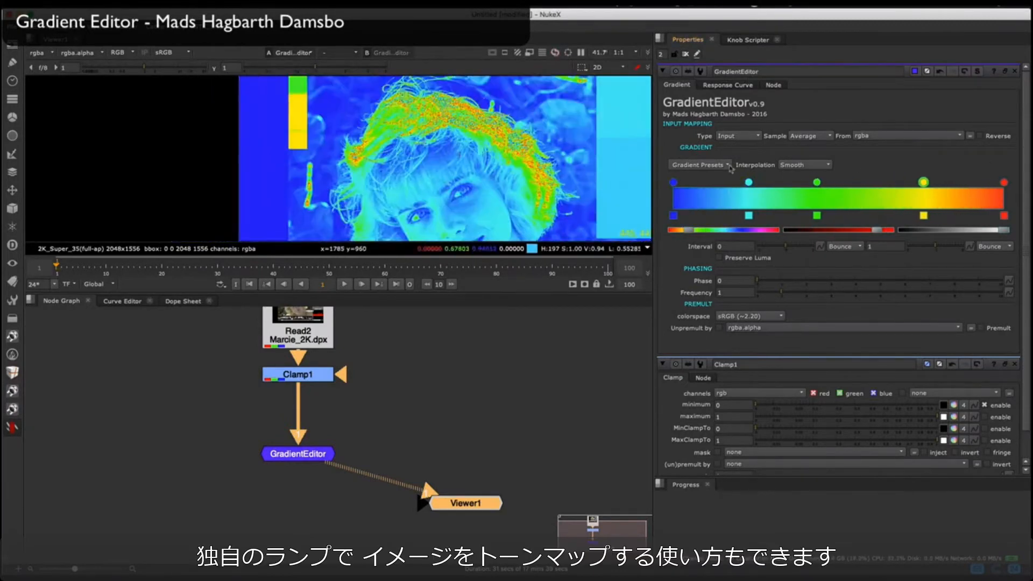
# Step: Shift the ramp's red, yellow, green and cyan points toward the blue end and open the Sample options
pyautogui.moveTo(1004, 183); pyautogui.dragTo(951, 183)
pyautogui.moveTo(924, 183); pyautogui.dragTo(882, 184)
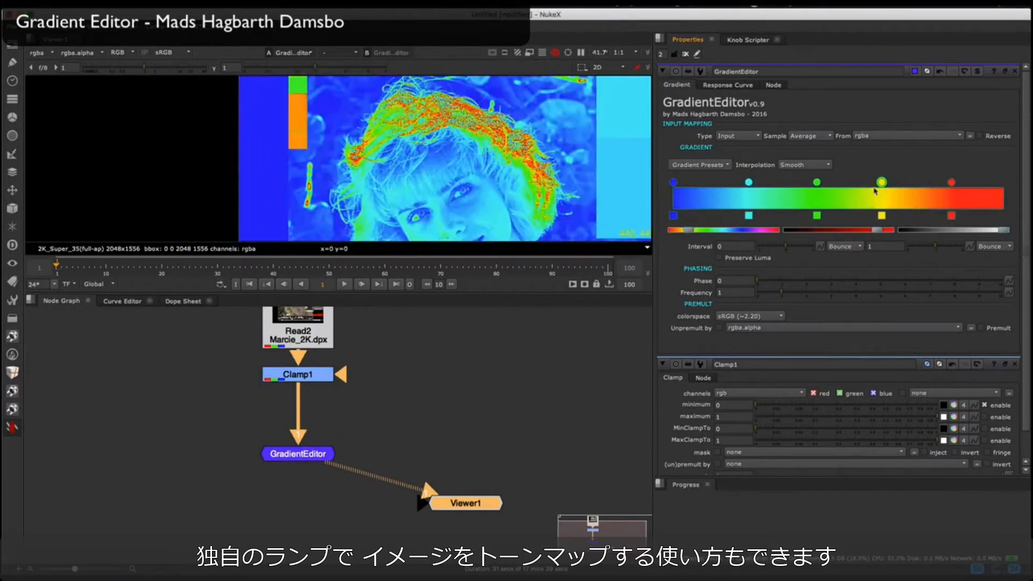
pyautogui.moveTo(818, 183); pyautogui.dragTo(781, 183)
pyautogui.moveTo(749, 183); pyautogui.dragTo(727, 183)
pyautogui.click(810, 135)
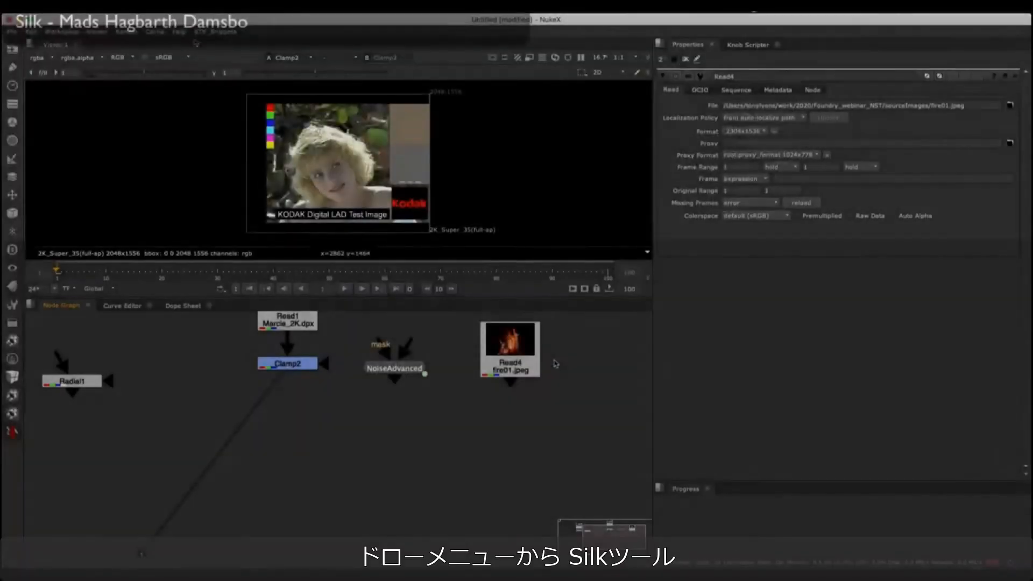
# Step: Add a Silk node from the toolkit's draw tools and paint freehand white strokes in the RotoPaint1 node feeding it
pyautogui.click(12, 340)
pyautogui.click(92, 364)
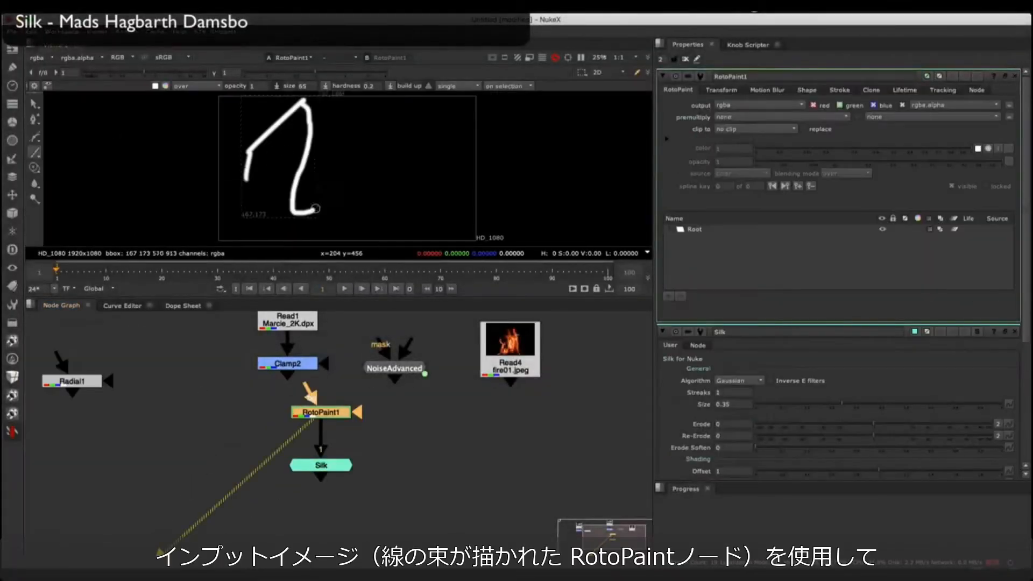
pyautogui.moveTo(443, 217)
pyautogui.mouseDown()
pyautogui.moveTo(500, 208)
pyautogui.moveTo(351, 220)
pyautogui.mouseUp()
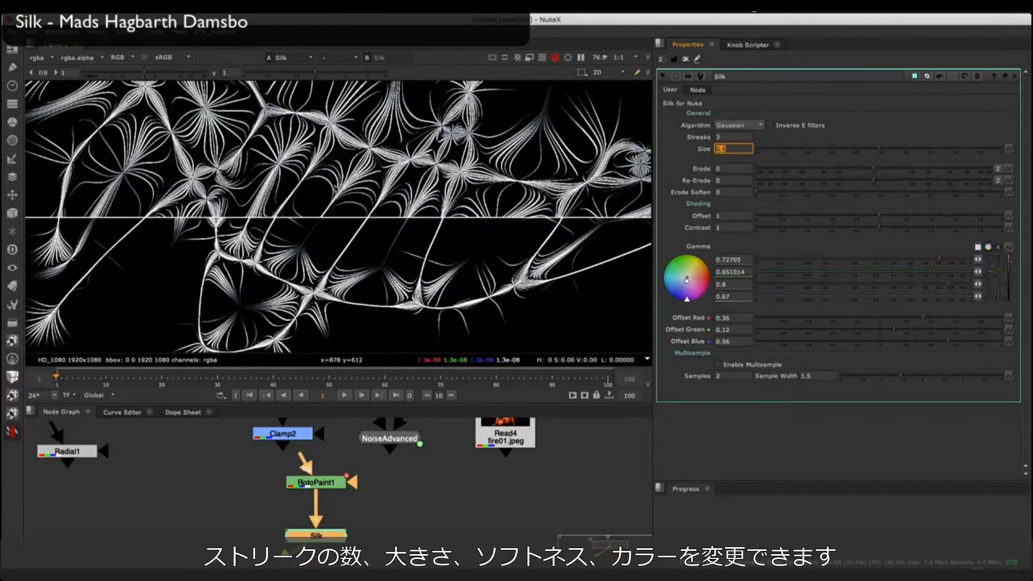
# Step: Switch the Silk algorithm through Disk, E-Box and E-Quadratic to E-Dir, with Inverse E filters enabled
pyautogui.keyDown('ctrl'); pyautogui.click(887, 172); pyautogui.keyUp('ctrl')
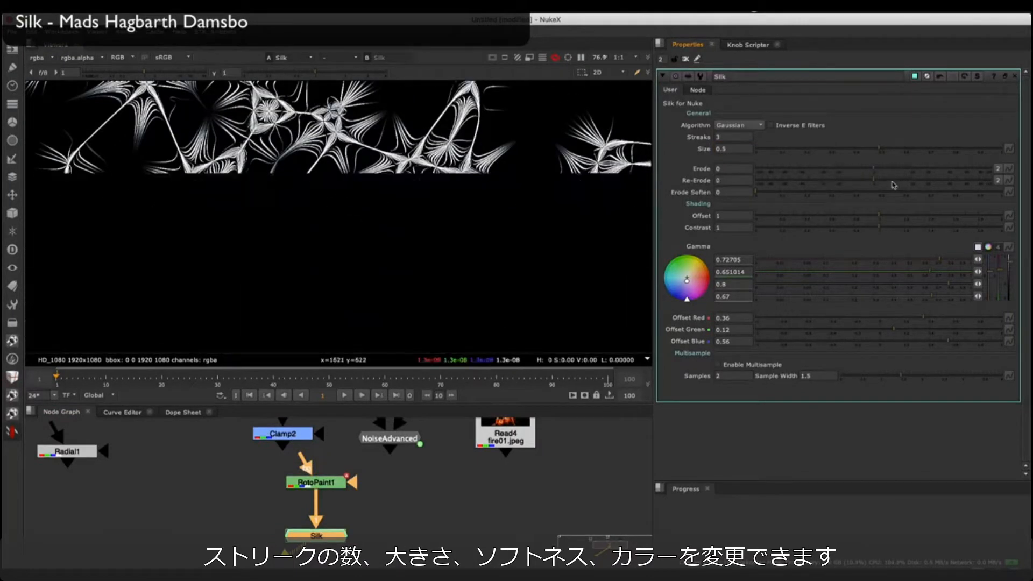
pyautogui.moveTo(879, 215); pyautogui.dragTo(915, 216)
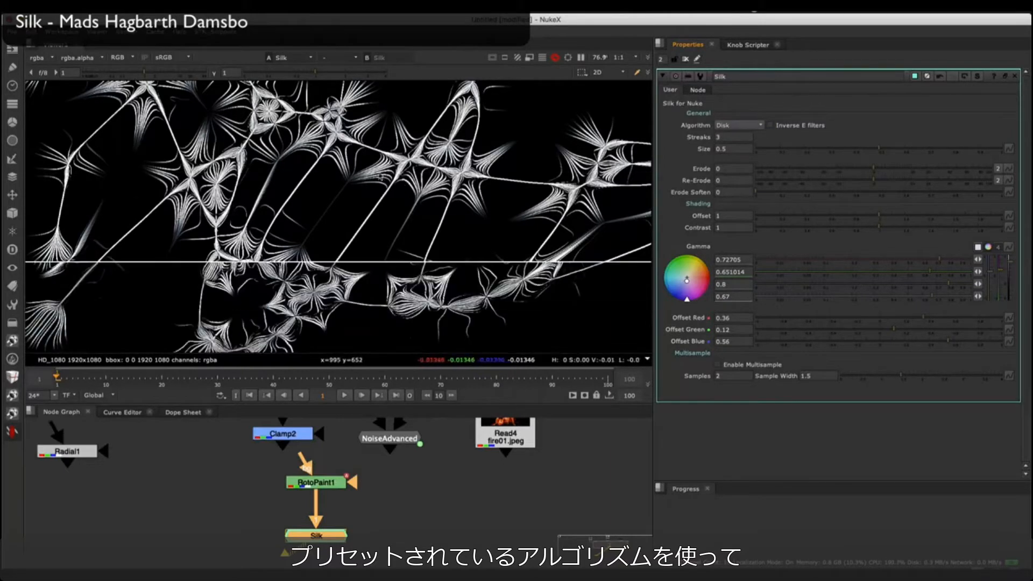
pyautogui.click(755, 125)
pyautogui.click(756, 118)
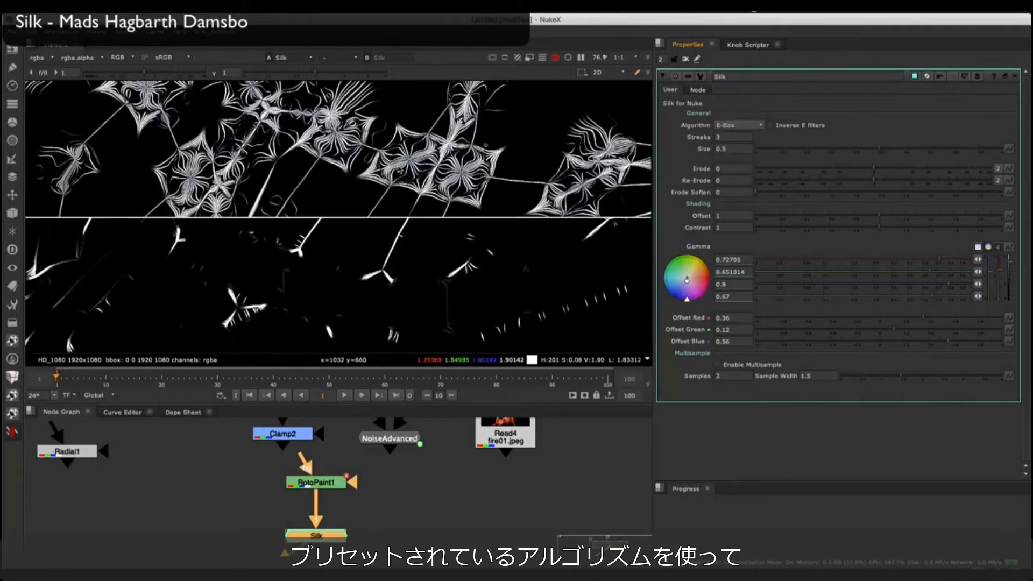
pyautogui.click(770, 124)
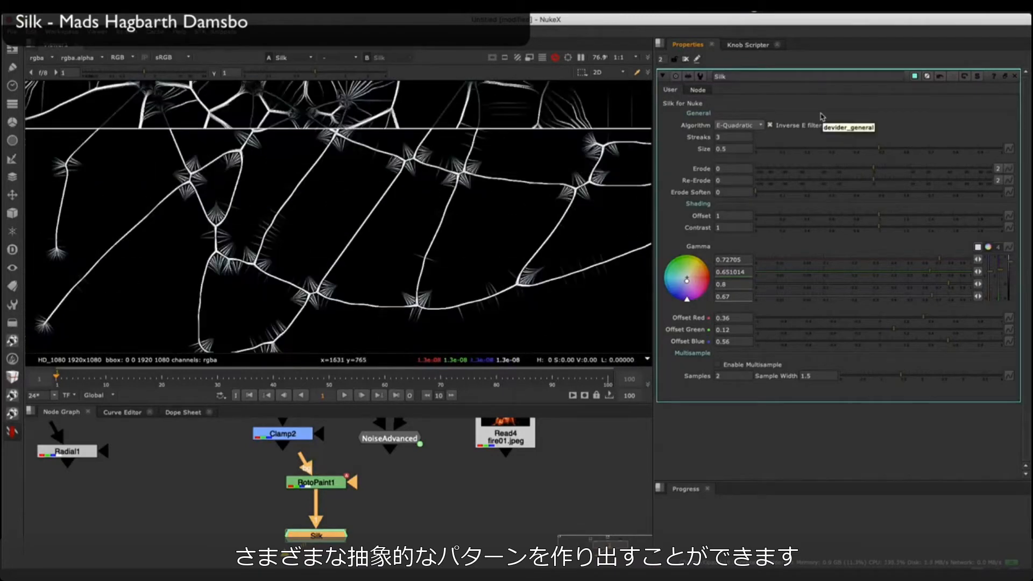
pyautogui.click(737, 125)
pyautogui.click(737, 143)
# Step: Tint the Silk pattern golden by warming its Gamma color, set Offset Red to 0.795 and adjust Offset Green
pyautogui.keyDown('ctrl'); pyautogui.click(988, 248); pyautogui.keyUp('ctrl')
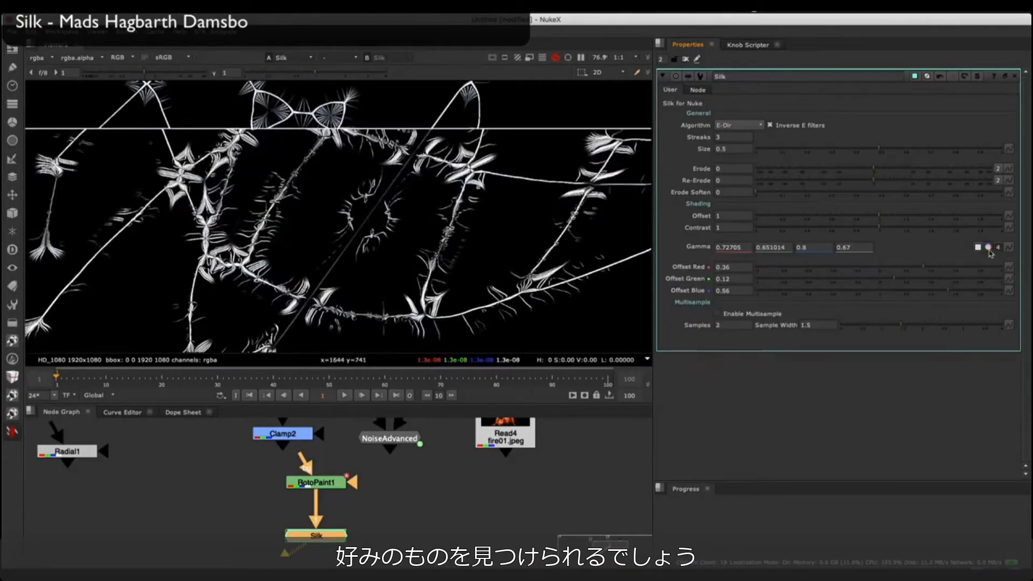
pyautogui.moveTo(778, 245); pyautogui.dragTo(740, 277)
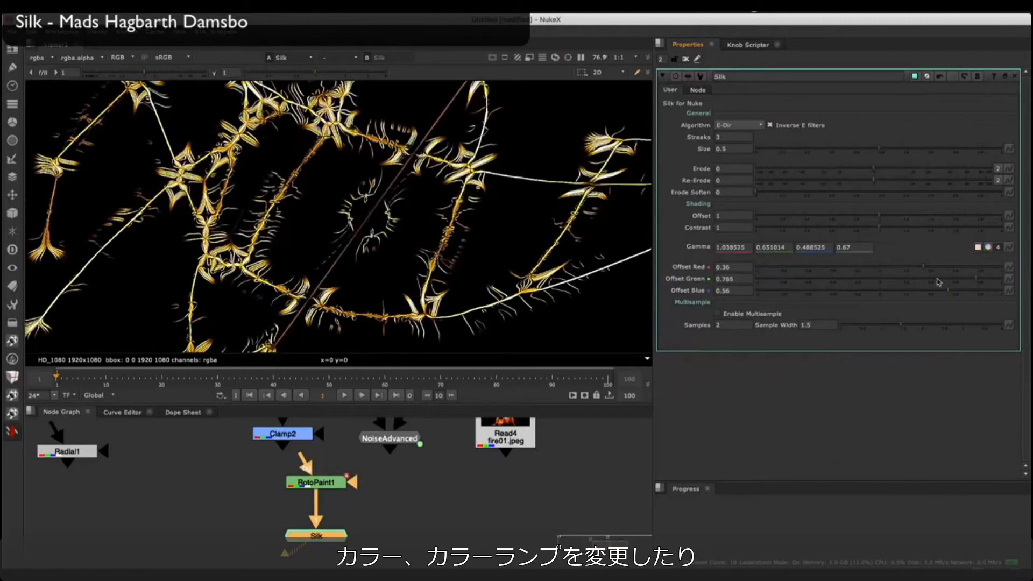
pyautogui.keyDown('ctrl'); pyautogui.click(910, 268); pyautogui.keyUp('ctrl')
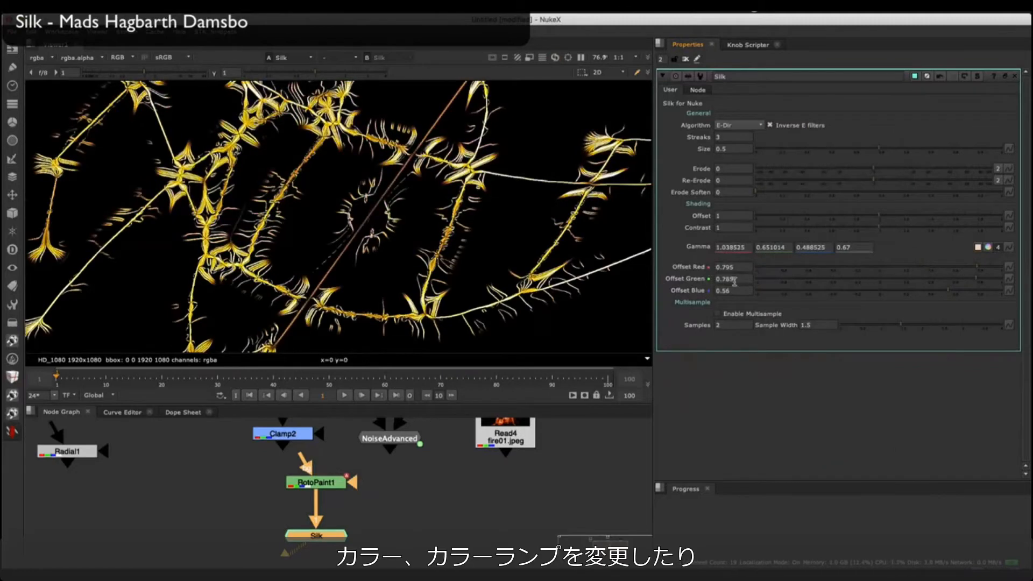
pyautogui.keyDown('ctrl'); pyautogui.click(875, 278); pyautogui.keyUp('ctrl')
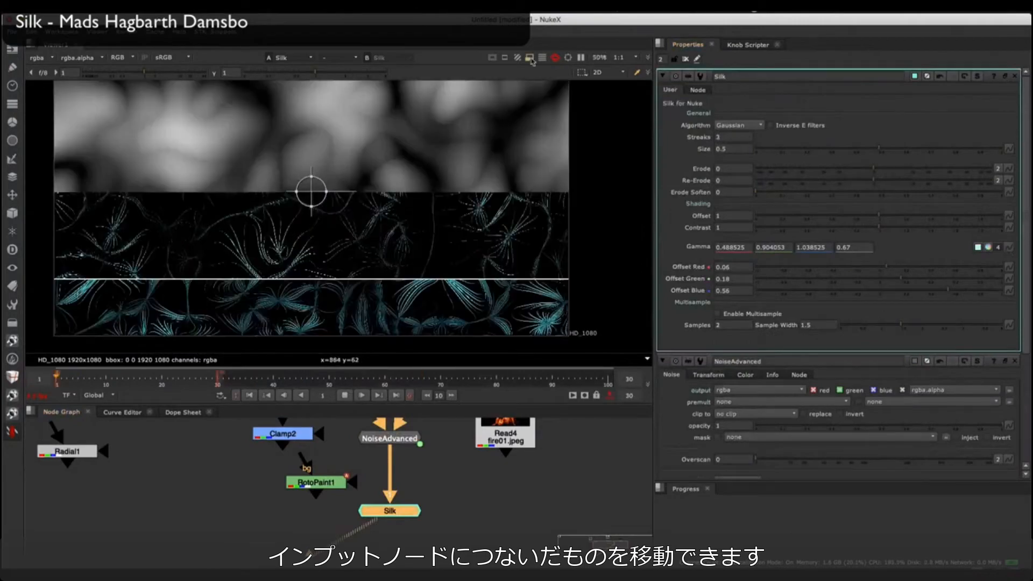
# Step: Switch the viewer to proxy resolution, close the NoiseAdvanced properties and play back the animated Silk pattern
pyautogui.click(531, 60)
pyautogui.click(1015, 362)
pyautogui.click(361, 396)
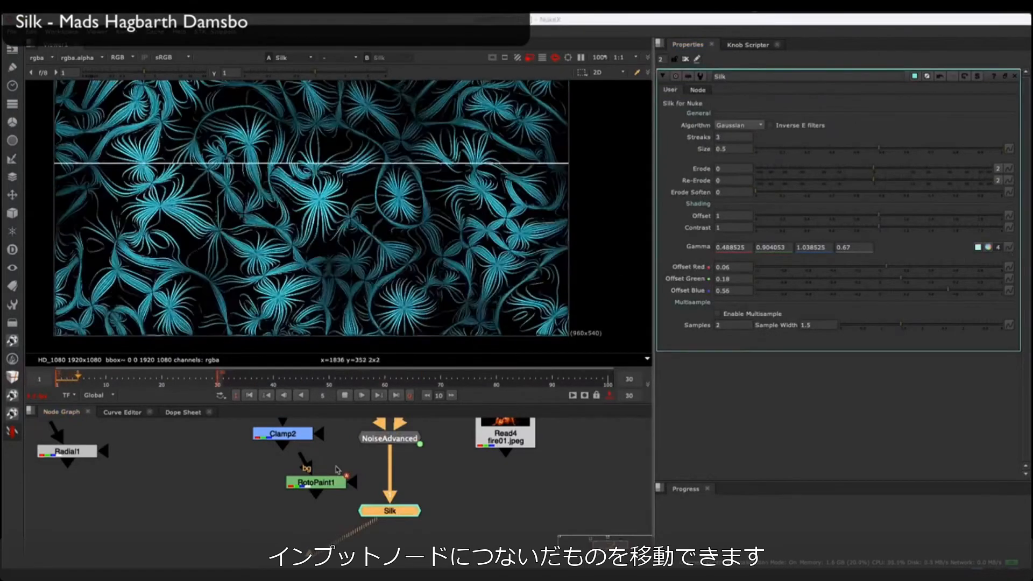
pyautogui.click(256, 489)
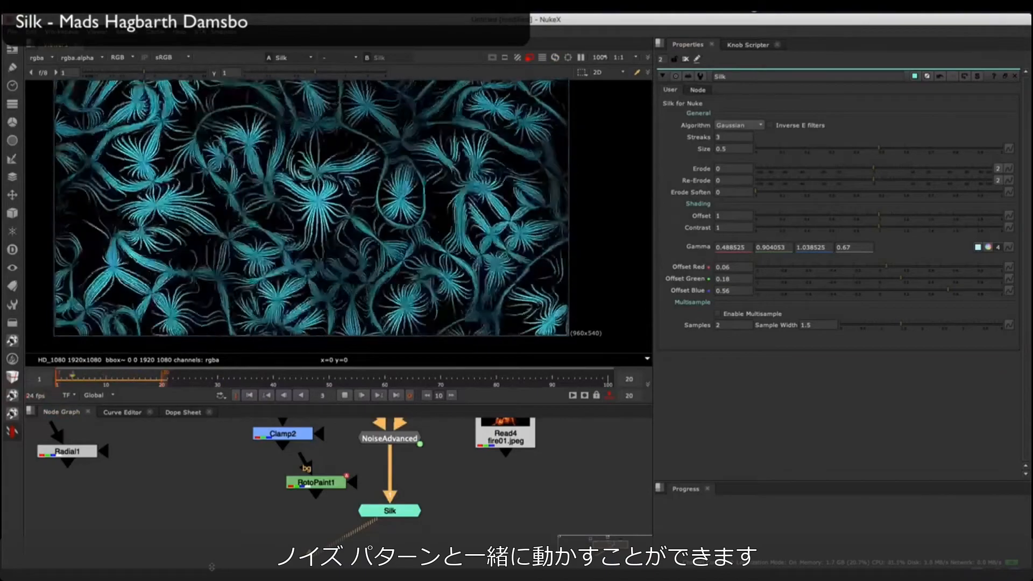
pyautogui.click(343, 397)
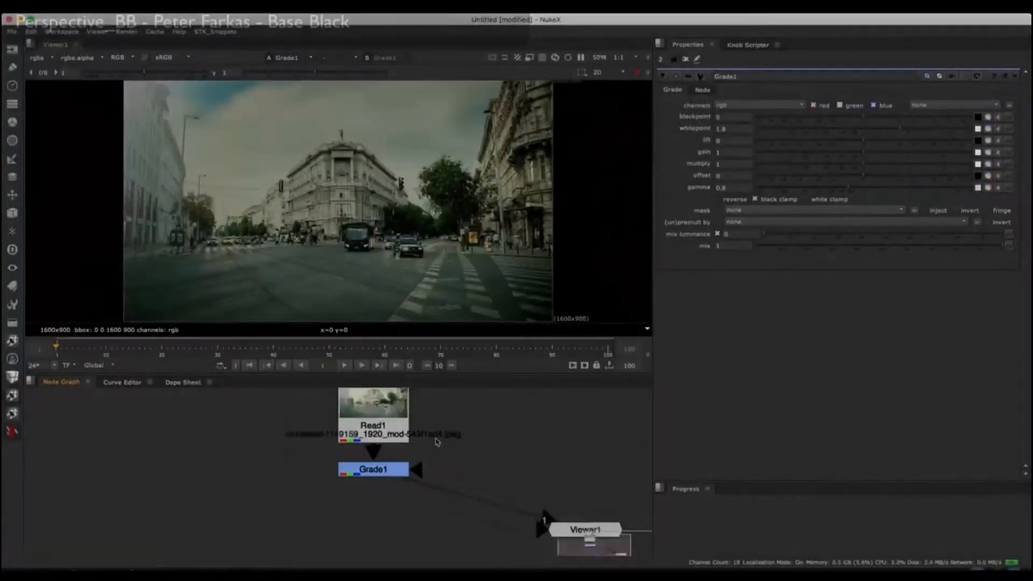
# Step: Add a PerspectiveGuide from the toolkit's draw tools below Grade1, show it in the viewer and reset its points
pyautogui.click(12, 341)
pyautogui.moveTo(65, 359)
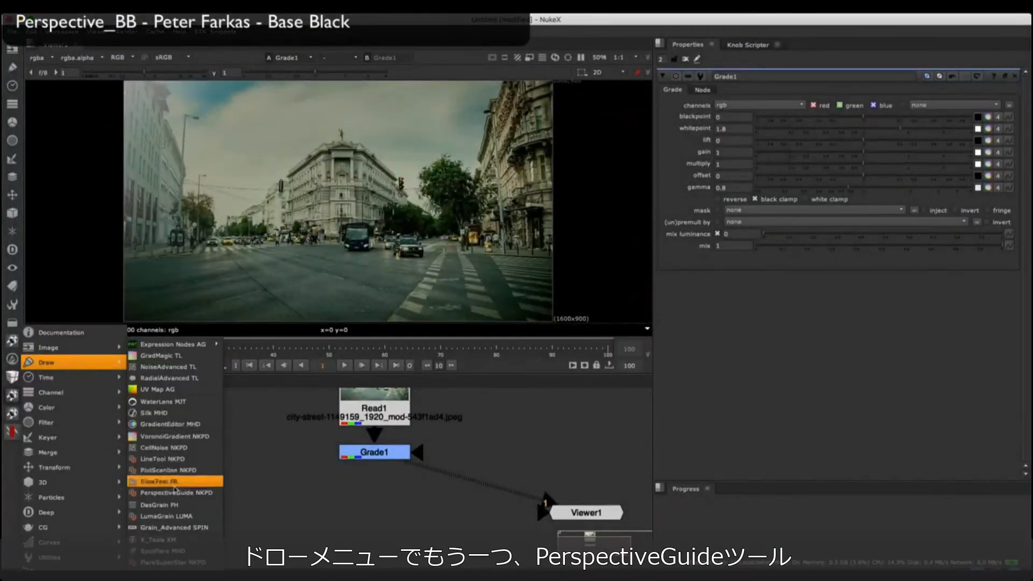
pyautogui.click(175, 479)
pyautogui.moveTo(285, 467); pyautogui.dragTo(381, 507)
pyautogui.press('1')
pyautogui.click(736, 198)
# Step: Place the guide's origin at 330, 322 on the horizon, Point3 at 1640, 884 and Point7 at 708, -52
pyautogui.moveTo(339, 201); pyautogui.dragTo(297, 214)
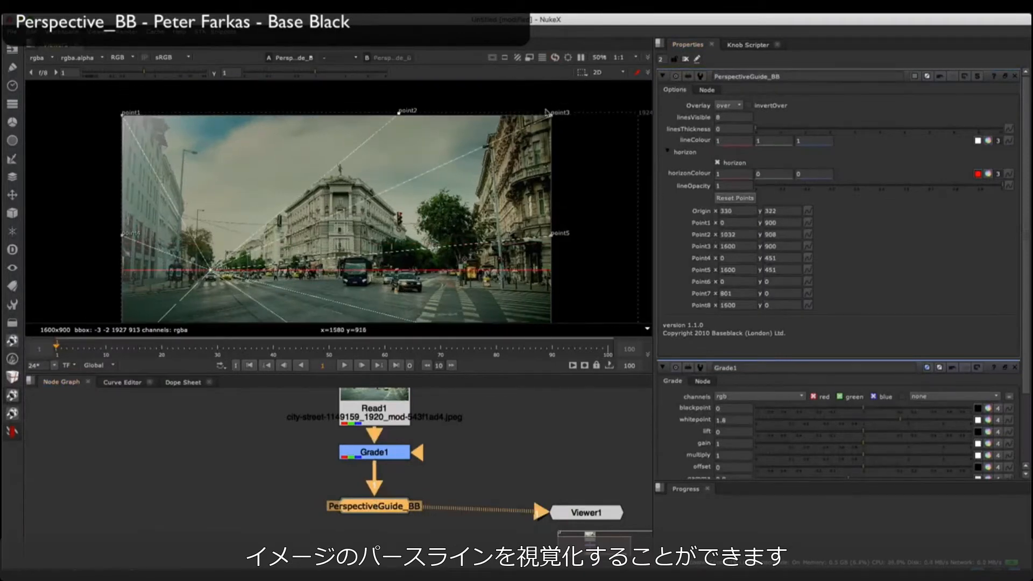
pyautogui.moveTo(546, 112); pyautogui.dragTo(562, 119)
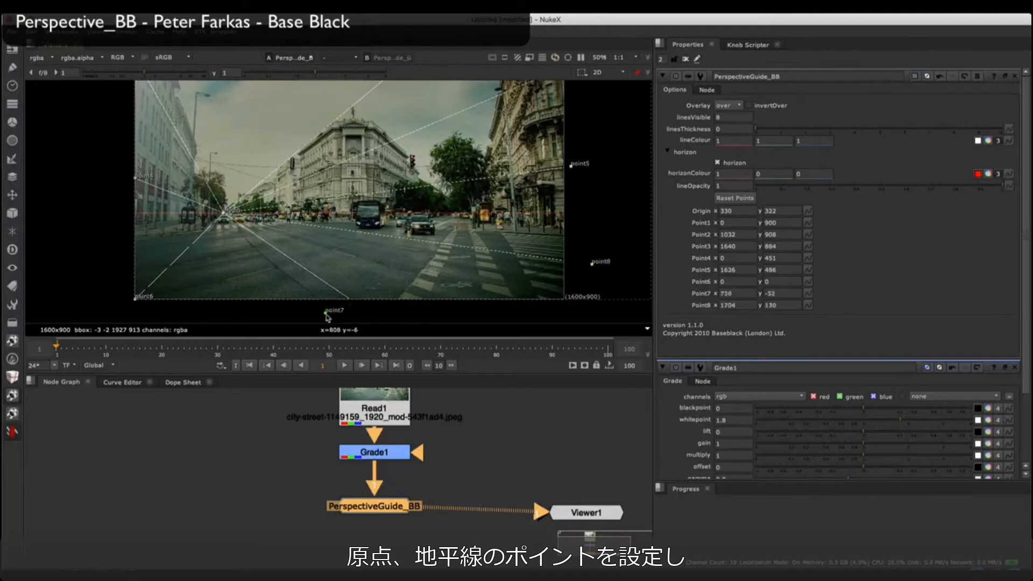
pyautogui.moveTo(326, 313); pyautogui.dragTo(323, 312)
# Step: Duplicate the PerspectiveGuide node below the first, show the copy in the viewer and close the Grade1 properties
pyautogui.moveTo(359, 569); pyautogui.dragTo(348, 517, button='middle')
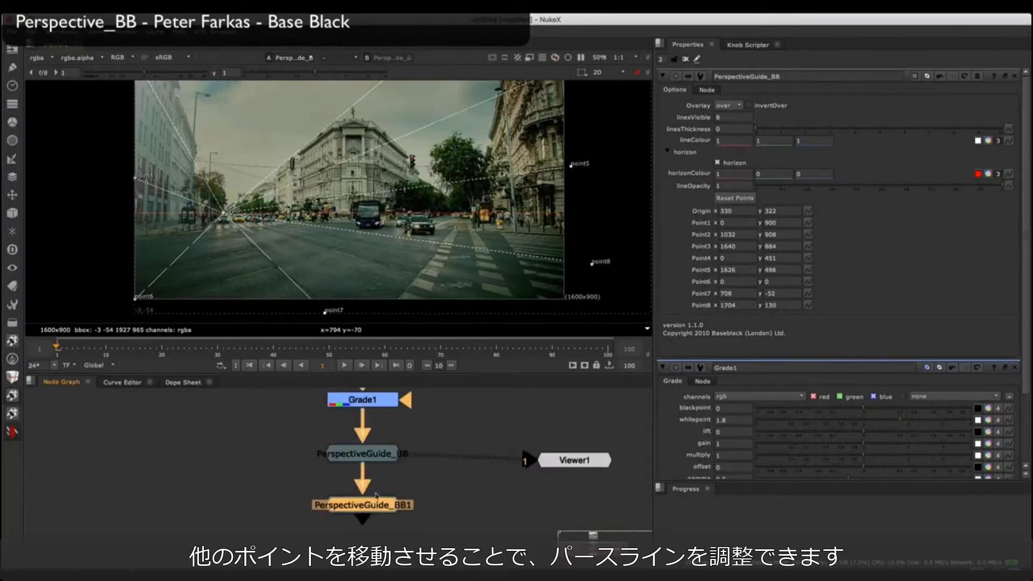
pyautogui.doubleClick(376, 501)
pyautogui.press('1')
pyautogui.click(1015, 368)
# Step: Move the duplicate guide's origin along the horizon to the second vanishing point, at about 1266.4, 323.8
pyautogui.moveTo(453, 217); pyautogui.dragTo(473, 215)
pyautogui.scroll(5, 491, 219)
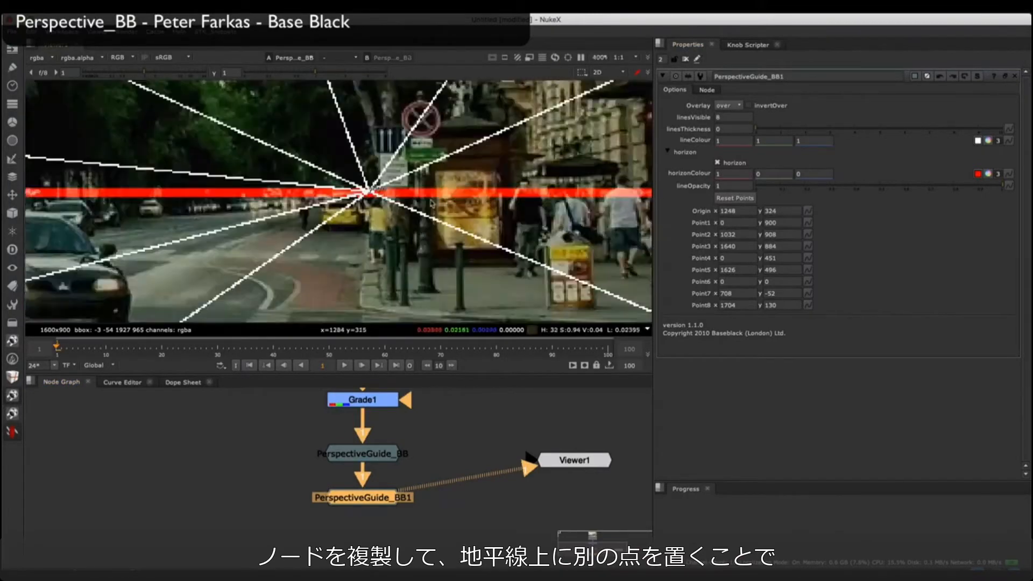
pyautogui.moveTo(325, 183); pyautogui.dragTo(342, 185)
pyautogui.scroll(-8, 259, 111)
pyautogui.scroll(2, 237, 105)
# Step: Move the duplicate guide's Point2 to about 526, 942 and Point7 to about 966, -58
pyautogui.moveTo(293, 125); pyautogui.dragTo(380, 160, button='middle')
pyautogui.moveTo(382, 106); pyautogui.dragTo(275, 111)
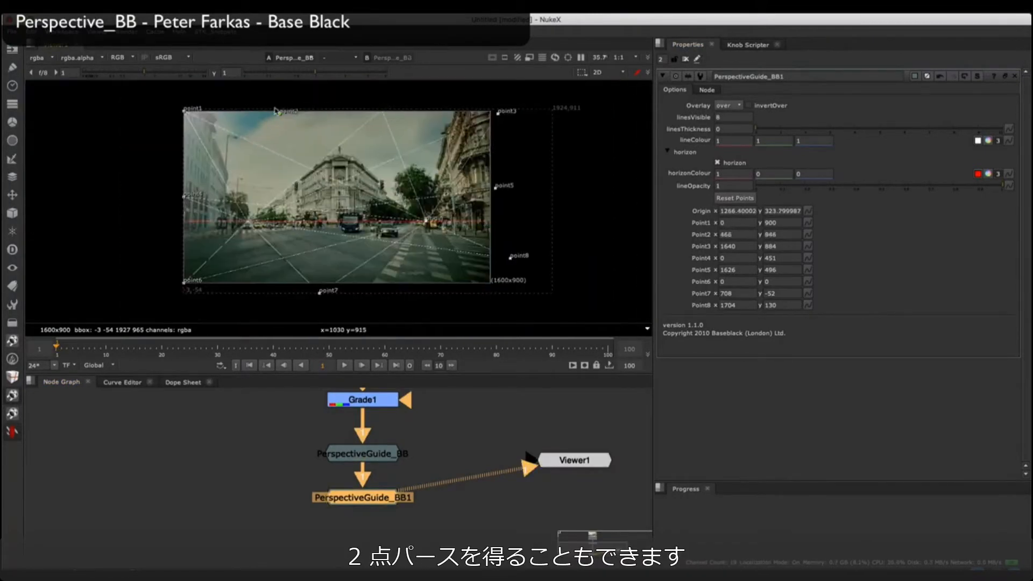
pyautogui.scroll(2, 319, 155)
pyautogui.moveTo(320, 155); pyautogui.dragTo(245, 124, button='middle')
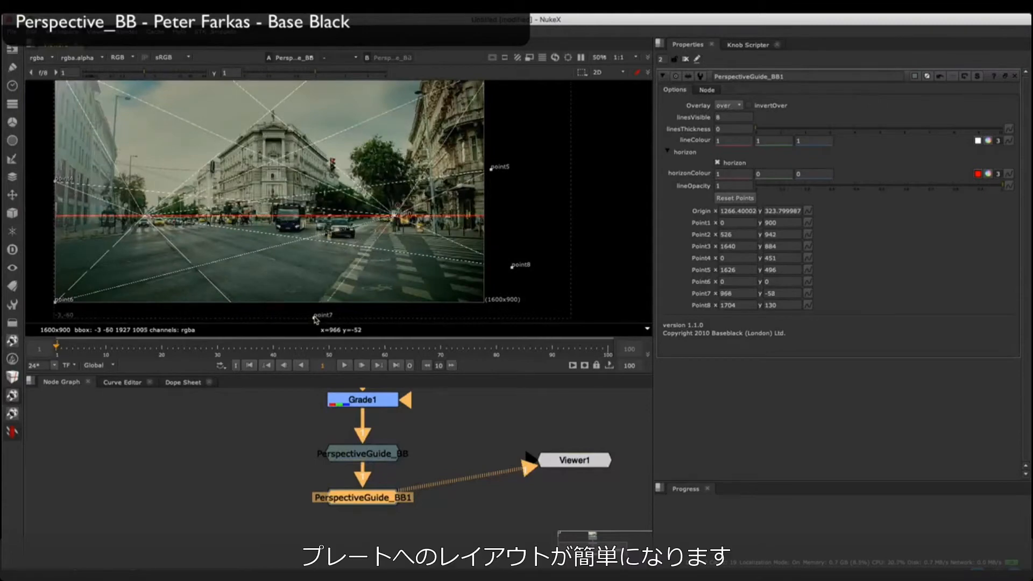
pyautogui.scroll(-2, 353, 317)
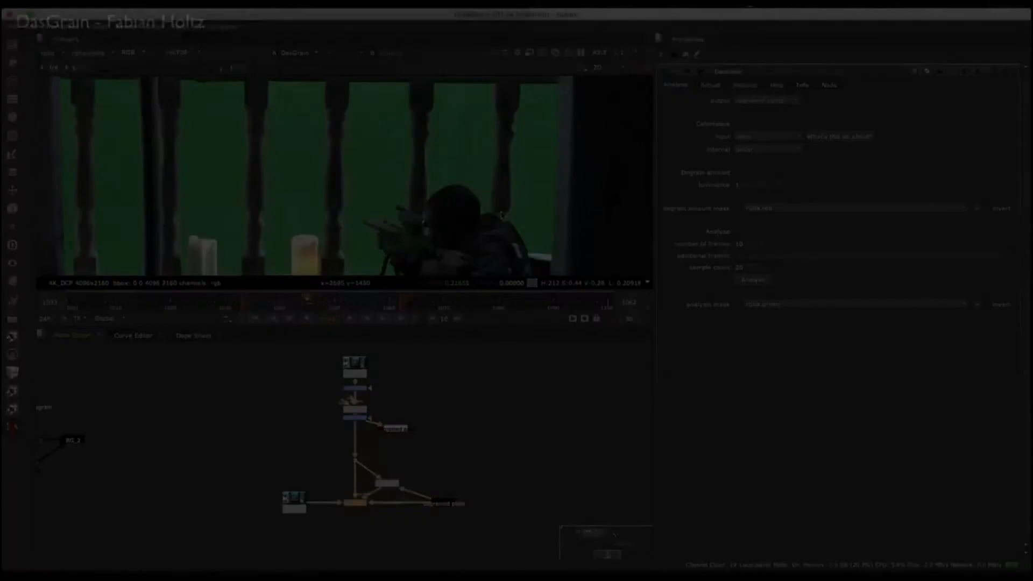
# Step: Examine how the original plate, comp and degrained plate connect to the DasGrain node
pyautogui.scroll(6, 378, 485)
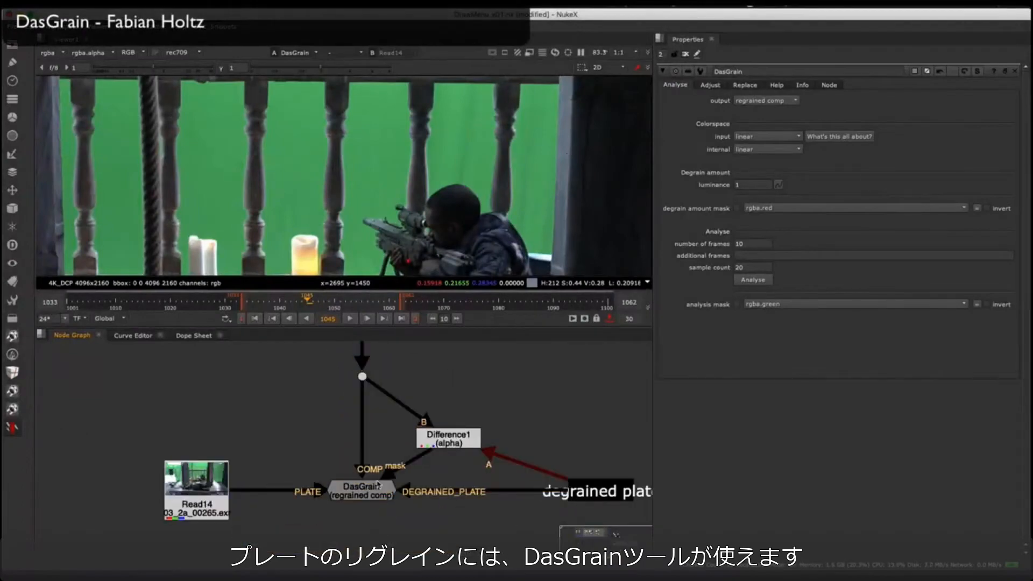
pyautogui.click(355, 489)
pyautogui.moveTo(416, 427); pyautogui.dragTo(370, 408, button='middle')
pyautogui.click(254, 434)
pyautogui.scroll(-3, 255, 434)
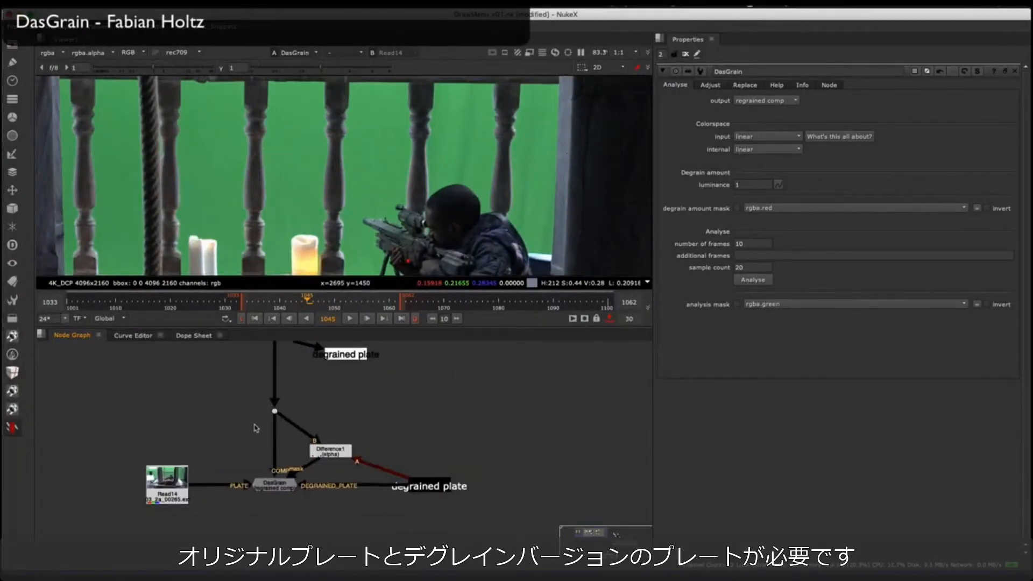
pyautogui.scroll(3, 247, 428)
pyautogui.scroll(-3, 247, 428)
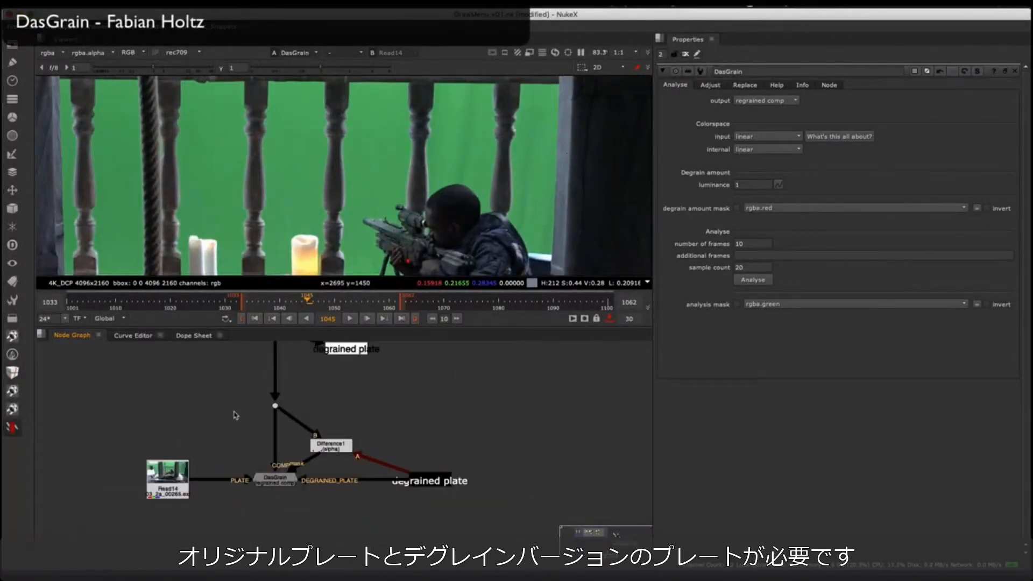
pyautogui.moveTo(228, 418); pyautogui.dragTo(112, 526)
pyautogui.moveTo(169, 481); pyautogui.dragTo(180, 480)
pyautogui.scroll(3, 237, 446)
pyautogui.moveTo(218, 441); pyautogui.dragTo(202, 431, button='middle')
# Step: Run the grain analysis on the DasGrain node
pyautogui.click(258, 475)
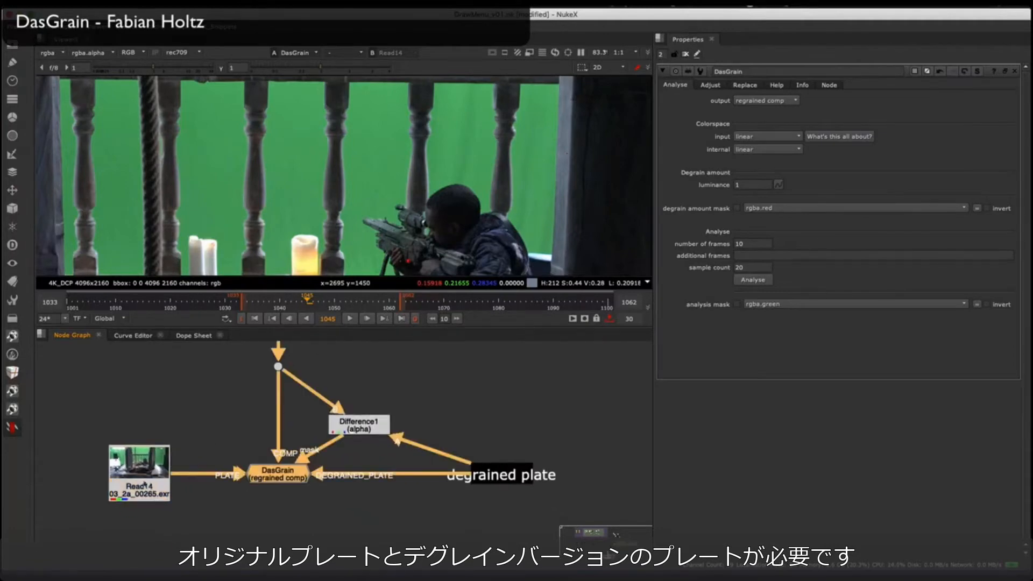
pyautogui.click(753, 279)
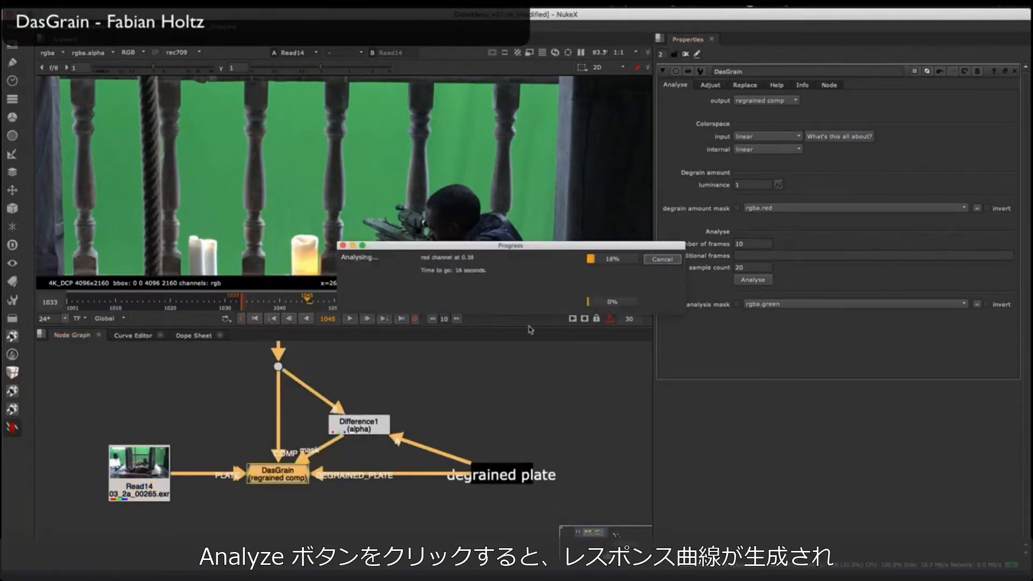
pyautogui.moveTo(141, 478)
pyautogui.mouseDown()
pyautogui.moveTo(128, 478)
pyautogui.moveTo(139, 478)
pyautogui.mouseUp()
# Step: Inspect the Difference1 node's settings and the comp dot and degrained plate that feed it
pyautogui.click(278, 367)
pyautogui.moveTo(289, 393); pyautogui.dragTo(291, 418, button='middle')
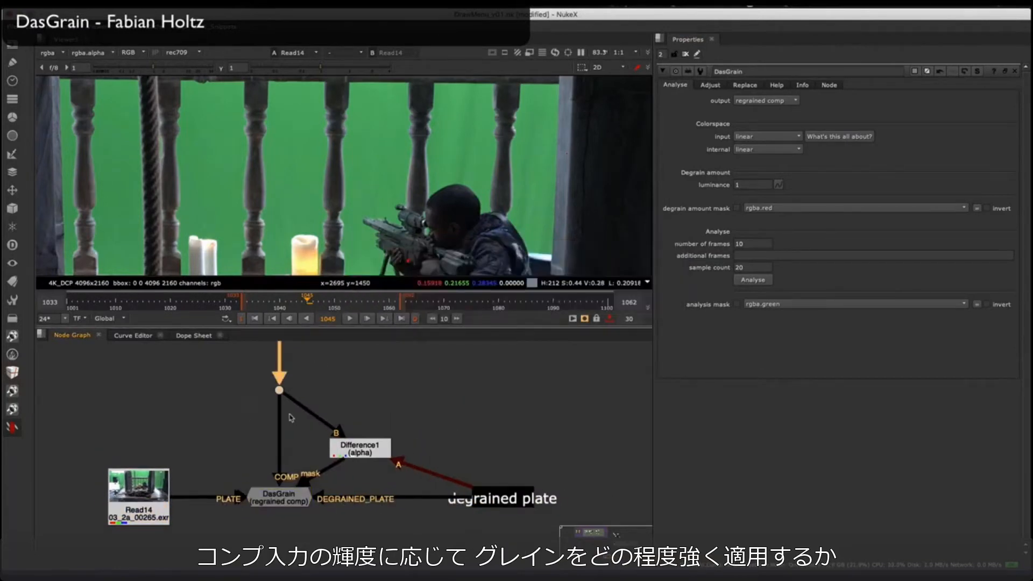
pyautogui.doubleClick(360, 447)
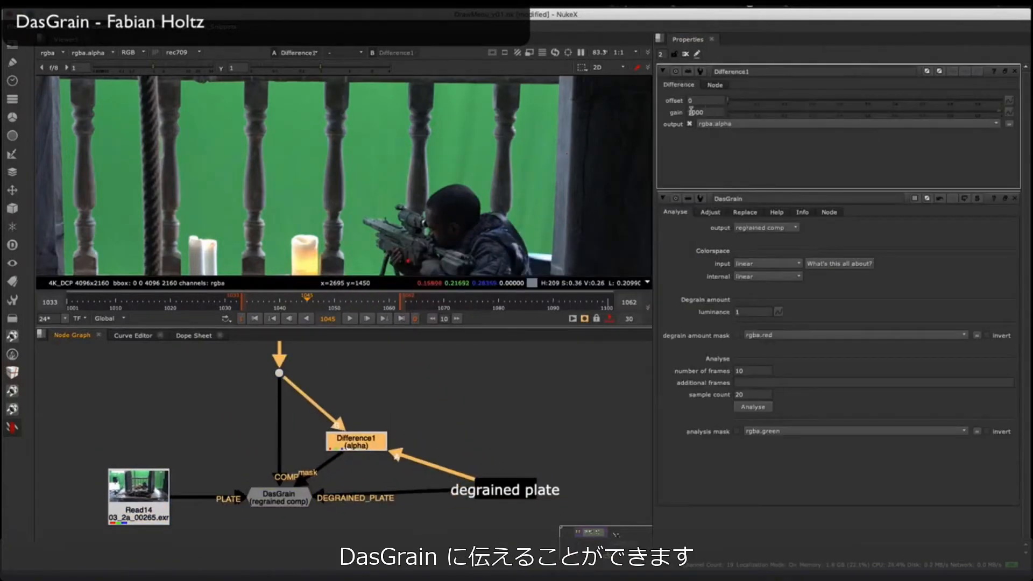
pyautogui.click(279, 373)
pyautogui.press('1')
pyautogui.moveTo(395, 394); pyautogui.dragTo(454, 391, button='middle')
pyautogui.scroll(1, 454, 391)
pyautogui.click(321, 506)
pyautogui.scroll(-3, 323, 401)
pyautogui.click(450, 472)
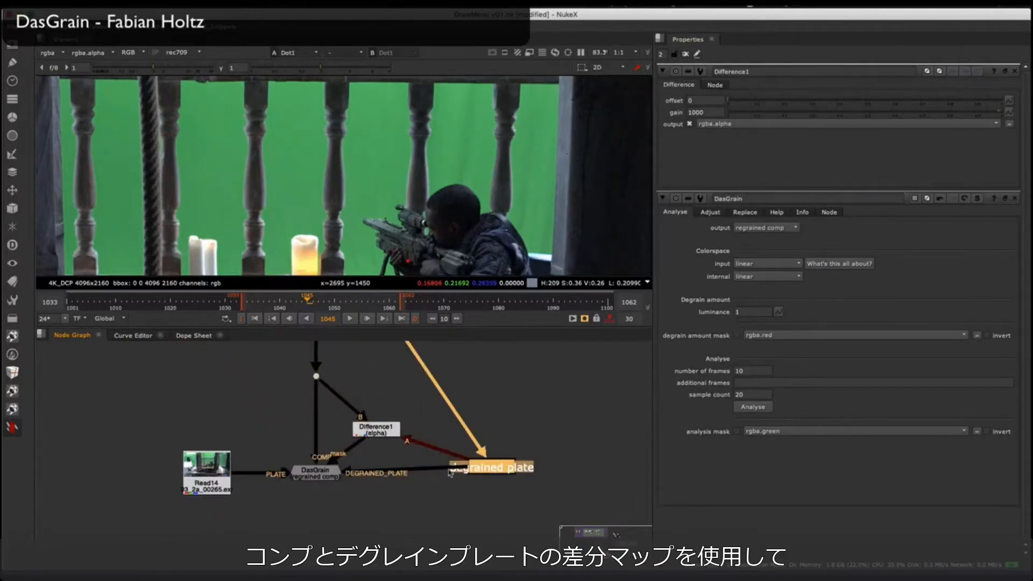
# Step: Insert a RotoPaint node below the comp dot and paint green strokes over the gunman and nearby balusters
pyautogui.scroll(1, 289, 405)
pyautogui.press('p')
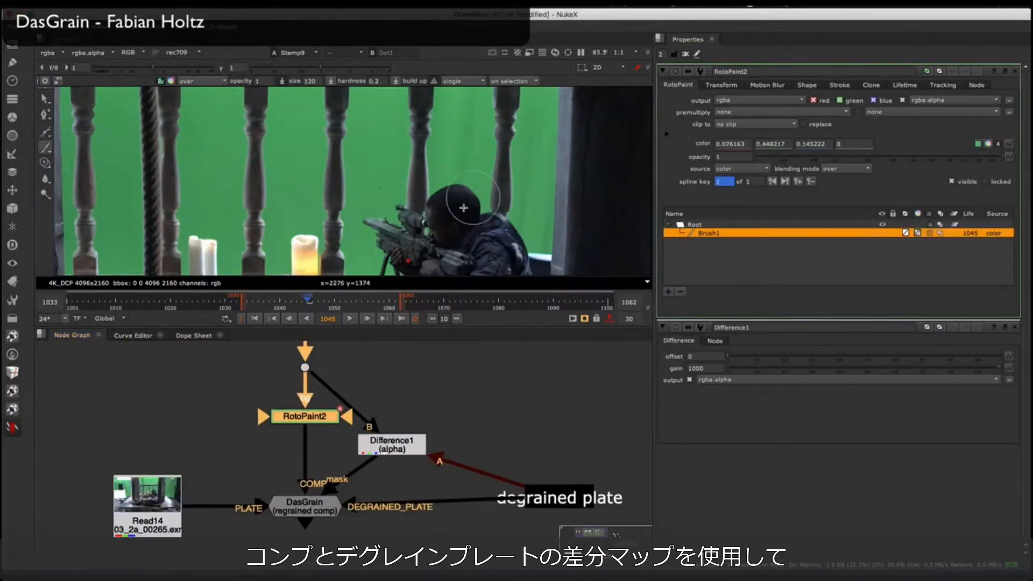
pyautogui.moveTo(474, 194); pyautogui.dragTo(409, 237)
pyautogui.moveTo(442, 161)
pyautogui.mouseDown()
pyautogui.moveTo(365, 259)
pyautogui.moveTo(472, 243)
pyautogui.mouseUp()
pyautogui.moveTo(355, 167); pyautogui.dragTo(353, 97)
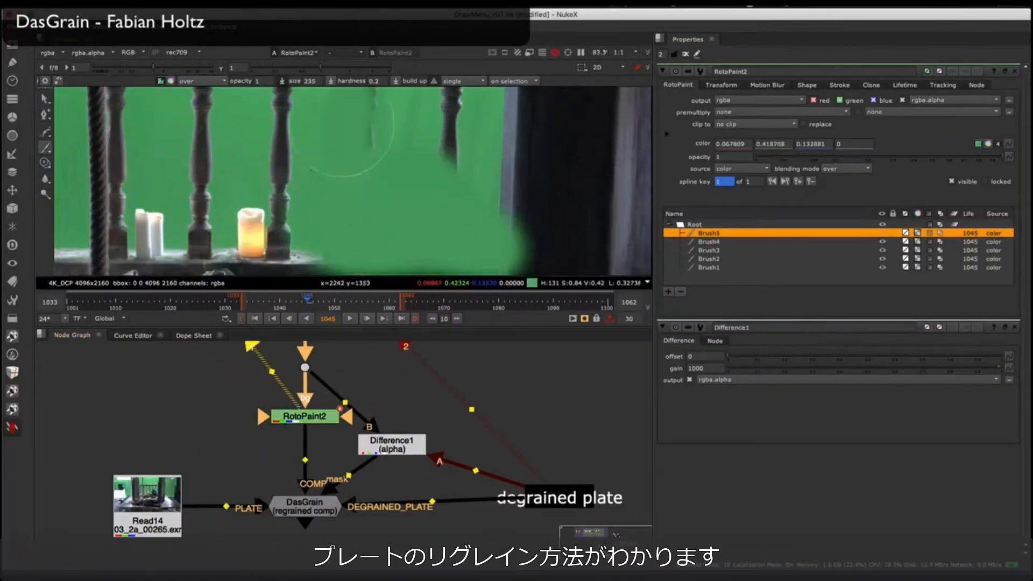
pyautogui.moveTo(442, 177); pyautogui.dragTo(442, 96)
# Step: Connect Difference1's B input to RotoPaint2 and show the difference matte's alpha in the viewer
pyautogui.moveTo(392, 445); pyautogui.dragTo(410, 408, button='middle')
pyautogui.click(411, 407)
pyautogui.press('1')
pyautogui.press('a')
pyautogui.moveTo(379, 373); pyautogui.dragTo(373, 399, button='middle')
pyautogui.moveTo(348, 386); pyautogui.dragTo(319, 405)
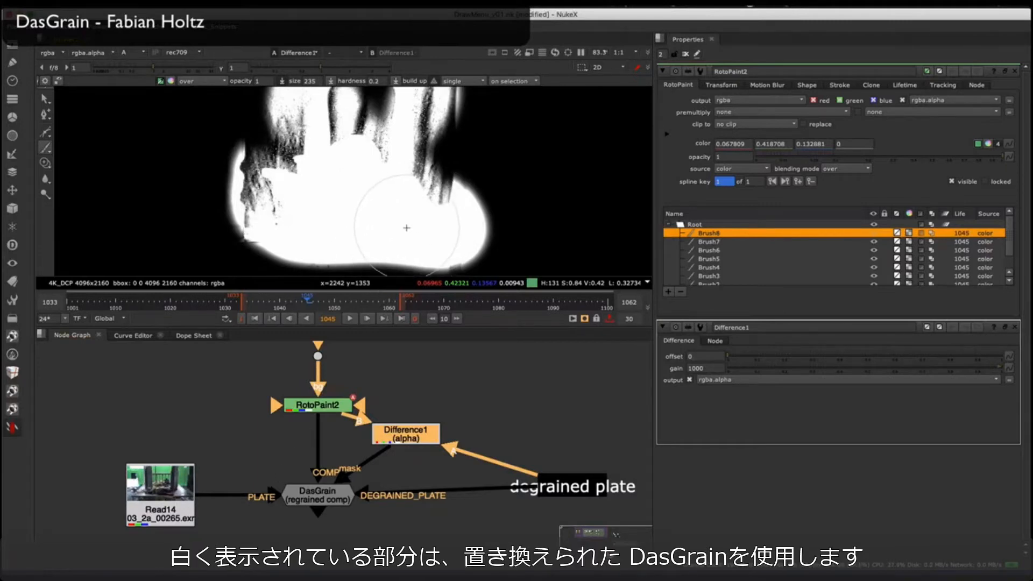
# Step: Return to the color view and compare the DasGrain output with the Read14 plate up close
pyautogui.click(479, 379)
pyautogui.press('1')
pyautogui.press('2')
pyautogui.press('1')
pyautogui.press('a')
pyautogui.press('2')
pyautogui.scroll(10, 465, 168)
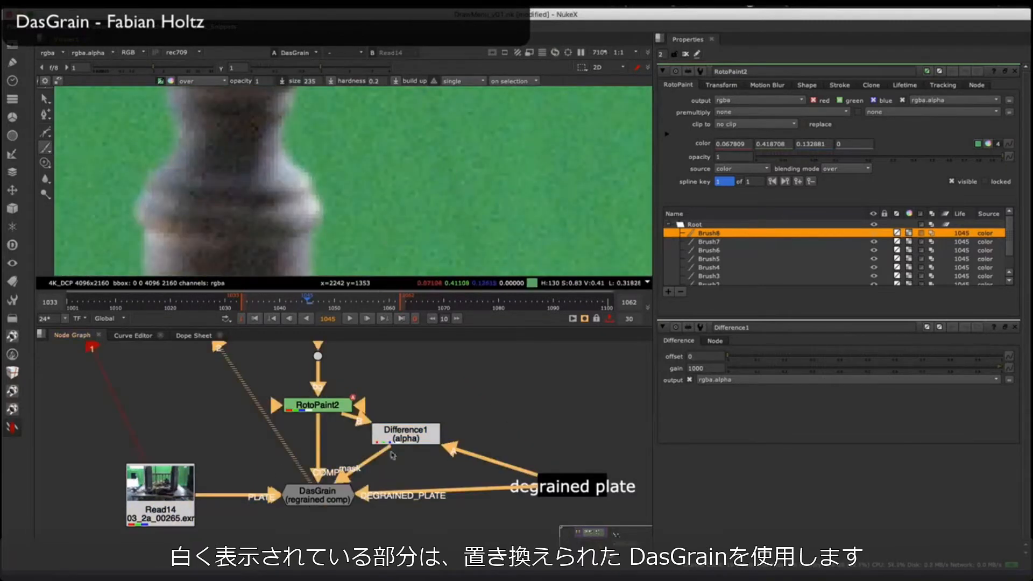
pyautogui.scroll(-8, 530, 143)
pyautogui.press('2')
# Step: Open DasGrain's Replace settings and examine the scatter sample box over the dark drape
pyautogui.doubleClick(318, 494)
pyautogui.click(746, 85)
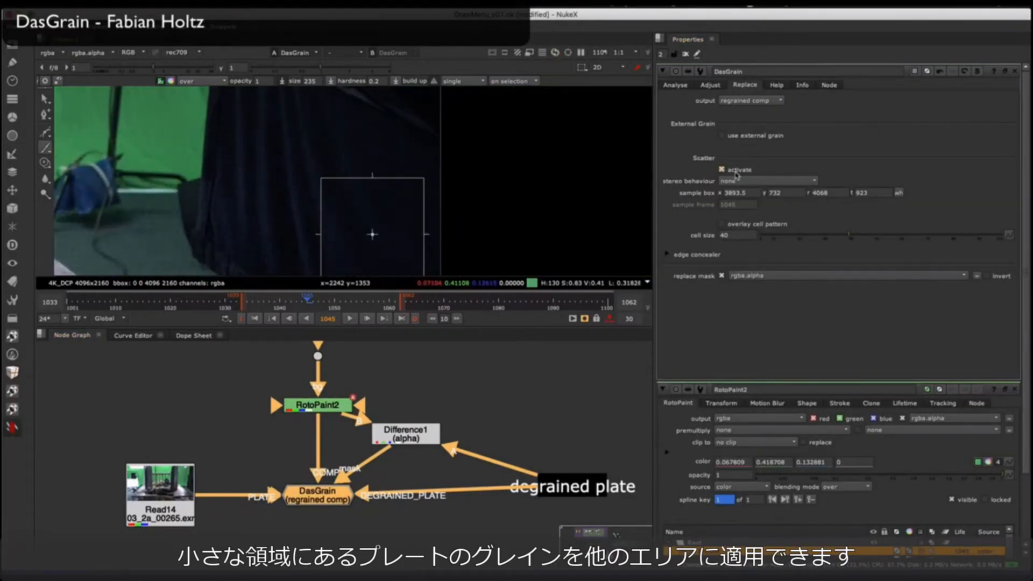
pyautogui.moveTo(385, 216)
pyautogui.mouseDown(button='middle')
pyautogui.moveTo(357, 193)
pyautogui.moveTo(337, 192)
pyautogui.mouseUp(button='middle')
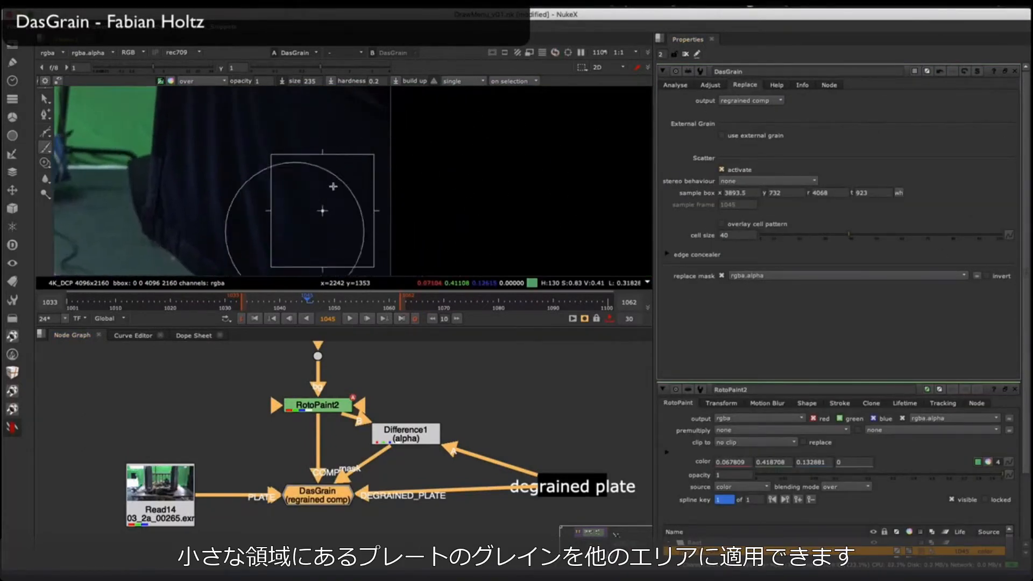
pyautogui.scroll(-5, 231, 164)
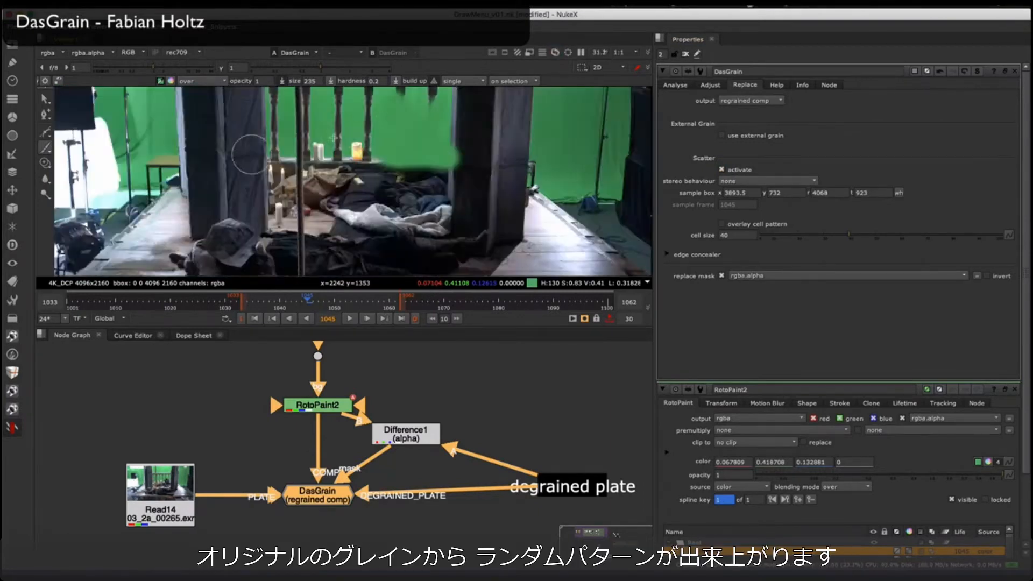
# Step: Close all property panels and compare the grain in the painted green area against the Read14 plate
pyautogui.click(144, 511)
pyautogui.press('1')
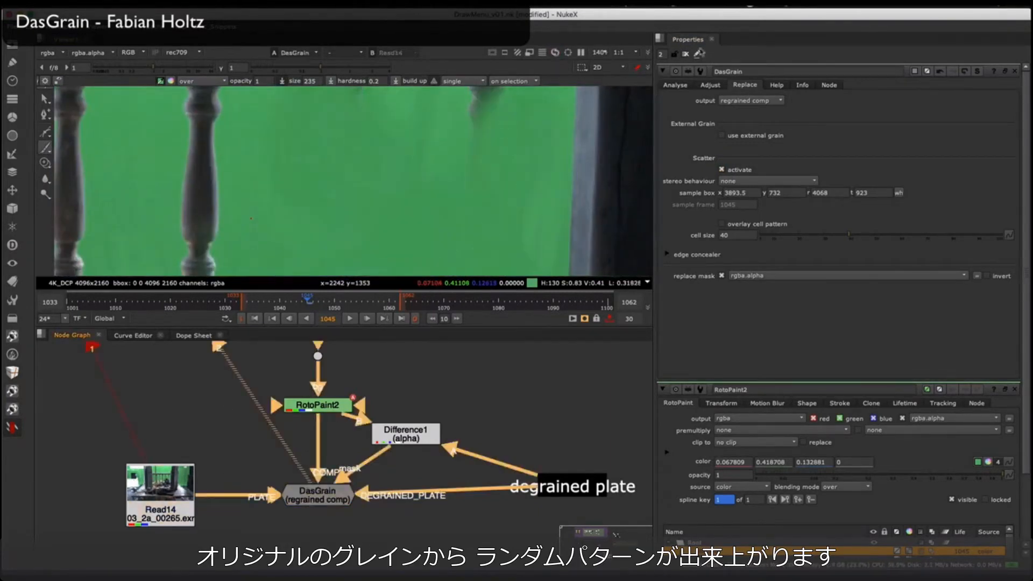
pyautogui.click(686, 54)
pyautogui.scroll(5, 337, 196)
pyautogui.moveTo(481, 160); pyautogui.dragTo(348, 183, button='middle')
pyautogui.press('1')
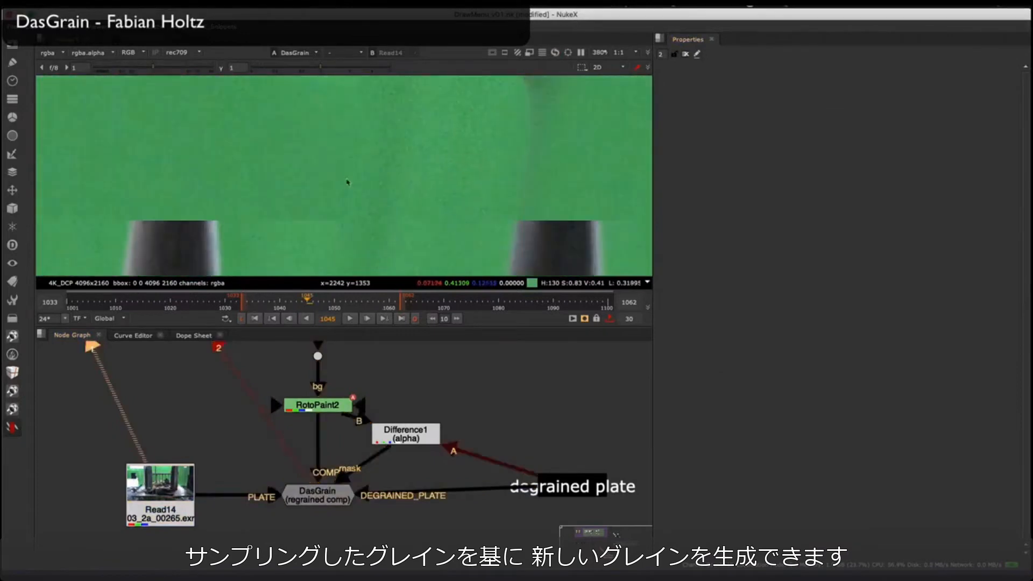
# Step: Compare the DasGrain output with the Read14 plate across the green screen, lowering the viewer gamma and gain to judge the grain
pyautogui.press('2')
pyautogui.press('1')
pyautogui.moveTo(439, 184); pyautogui.dragTo(397, 107, button='middle')
pyautogui.press('2')
pyautogui.press('1')
pyautogui.press('2')
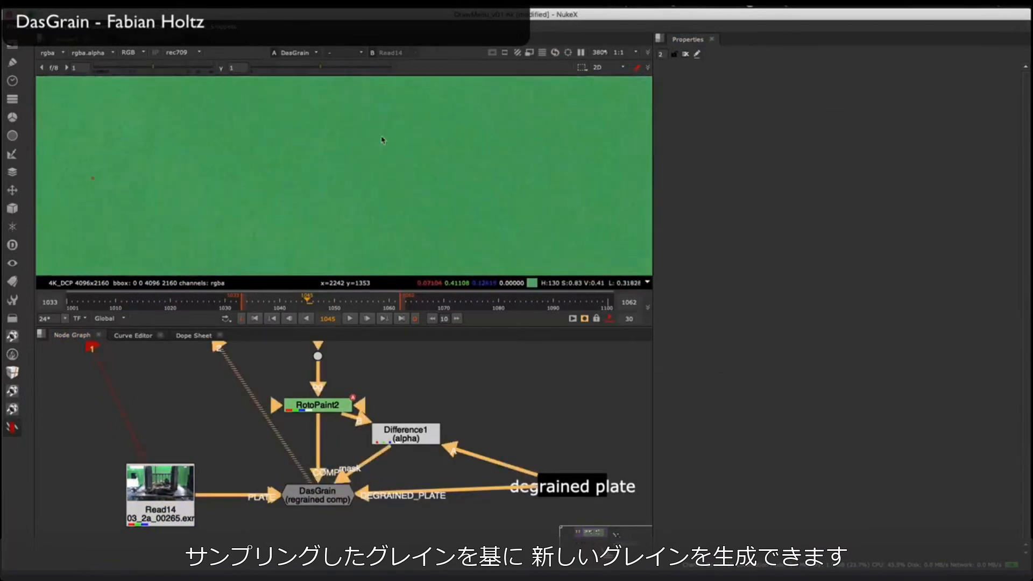
pyautogui.moveTo(320, 67); pyautogui.dragTo(281, 67)
pyautogui.moveTo(153, 67); pyautogui.dragTo(148, 69)
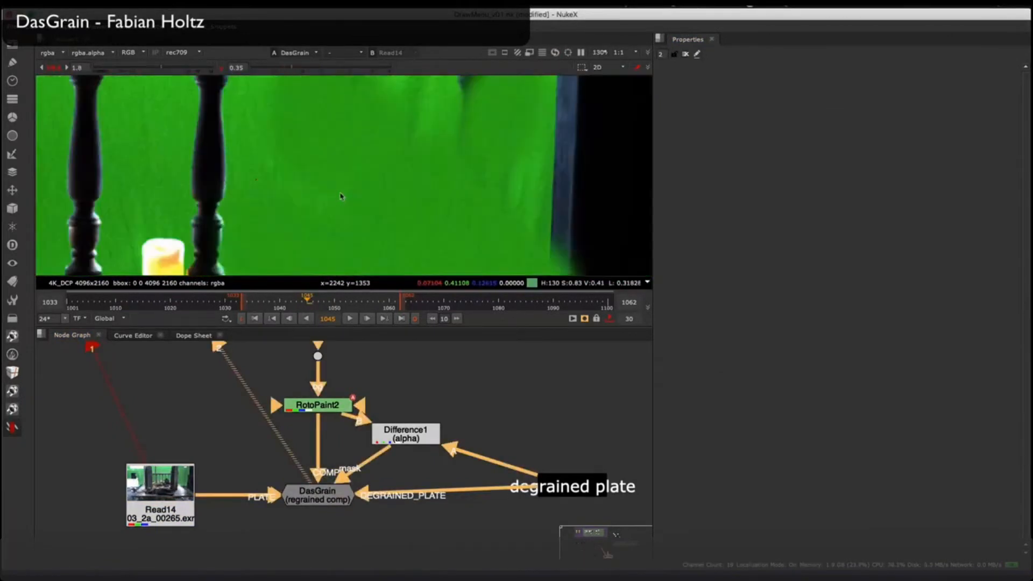
pyautogui.scroll(-3, 341, 196)
pyautogui.scroll(3, 341, 180)
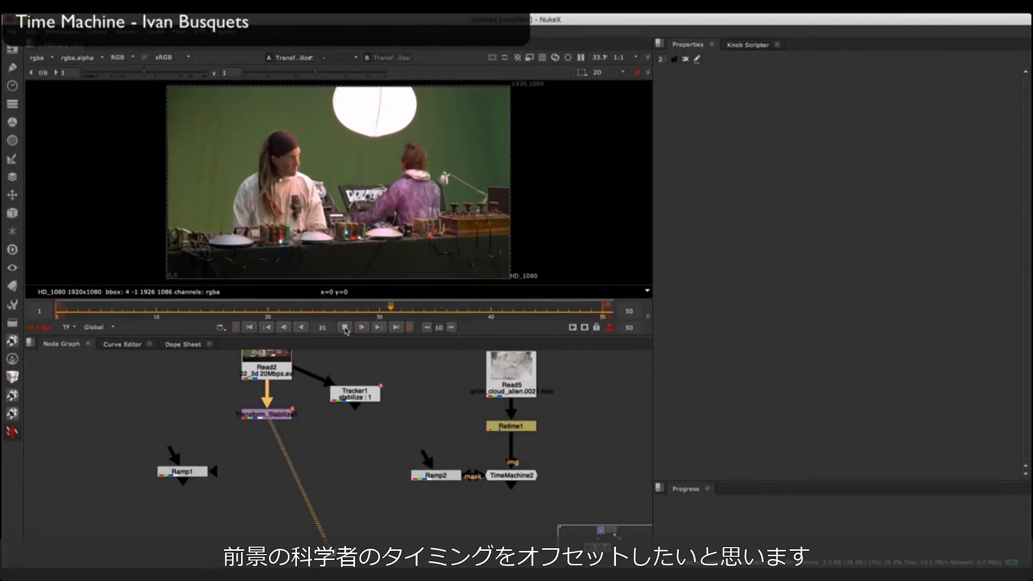
# Step: Add a TimeMachine node from the Survival Toolkit and place it below the Transform_Stabilize node
pyautogui.click(13, 432)
pyautogui.moveTo(67, 376)
pyautogui.click(168, 410)
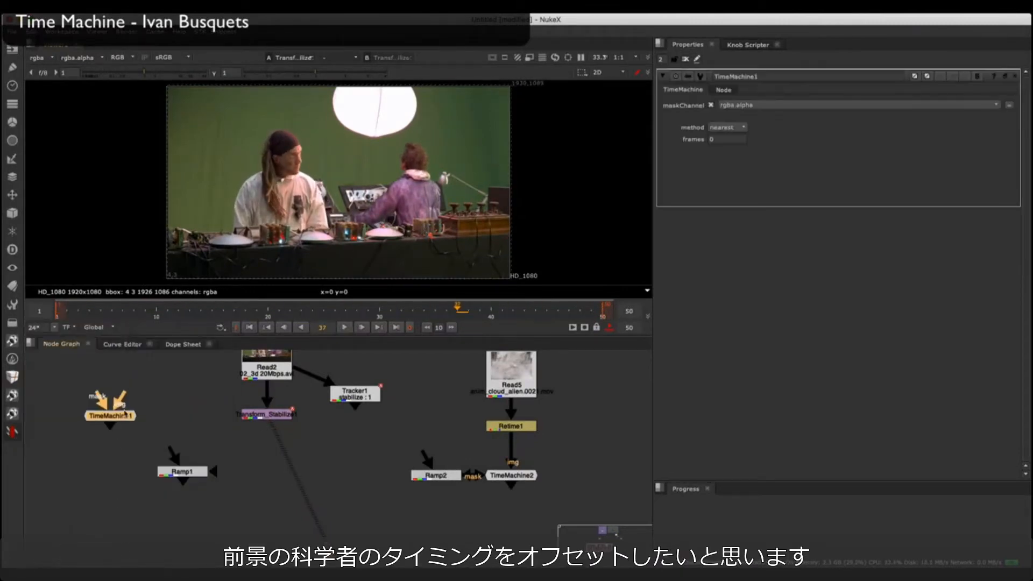
pyautogui.moveTo(111, 415); pyautogui.dragTo(269, 469)
# Step: Open Ramp1 and compare its mask with the stabilized footage using a viewer wipe across the two people
pyautogui.doubleClick(184, 473)
pyautogui.press('1')
pyautogui.click(258, 418)
pyautogui.press('2')
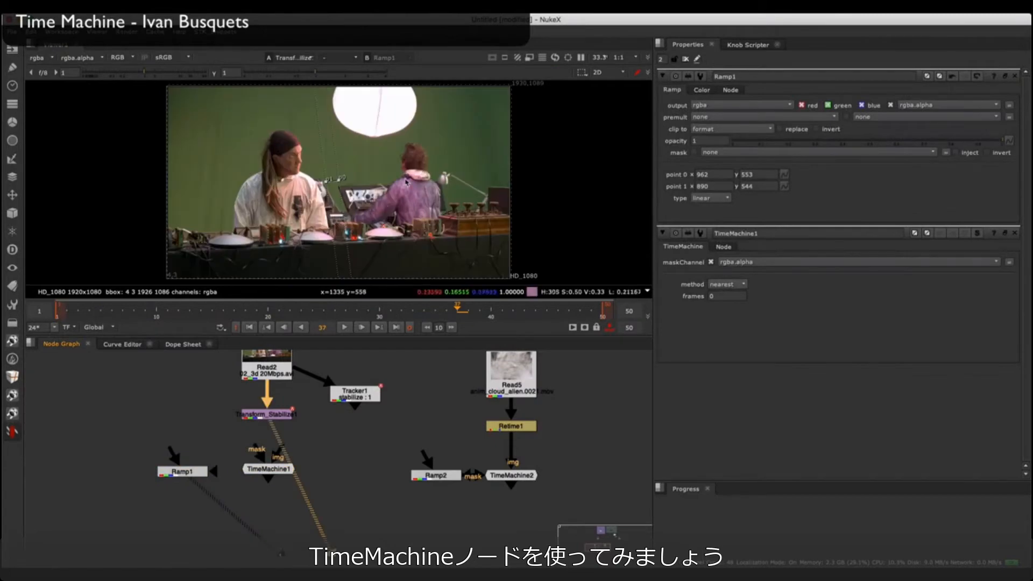
pyautogui.press('w')
pyautogui.moveTo(362, 127); pyautogui.dragTo(338, 129)
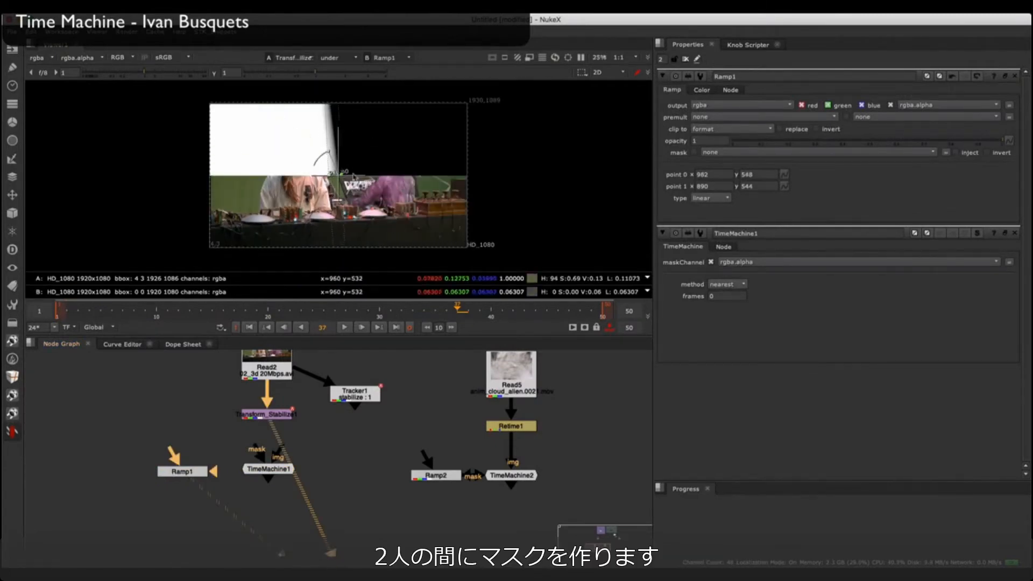
pyautogui.scroll(4, 352, 170)
pyautogui.moveTo(359, 166); pyautogui.dragTo(419, 211)
pyautogui.scroll(-4, 403, 156)
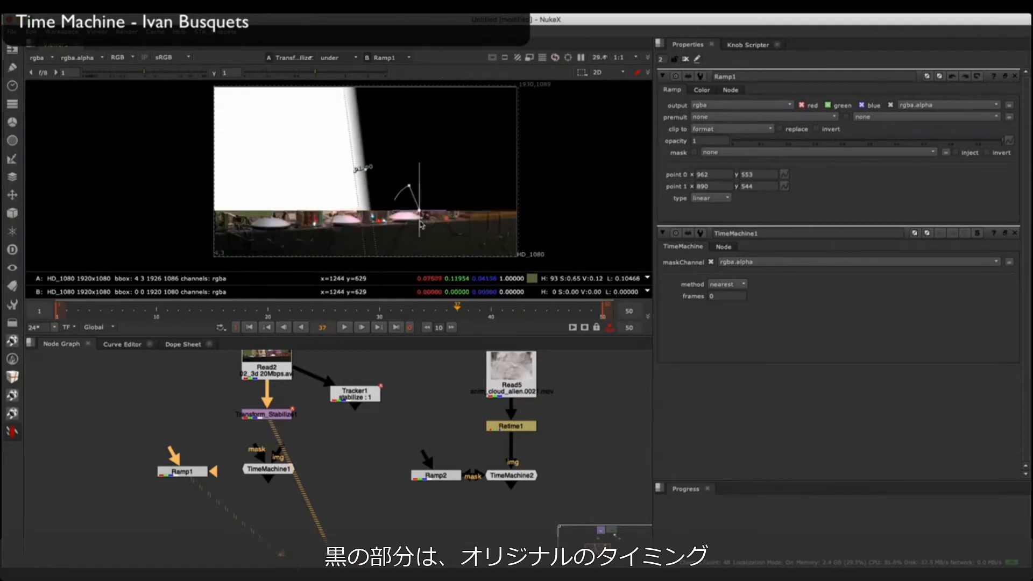
pyautogui.press('w')
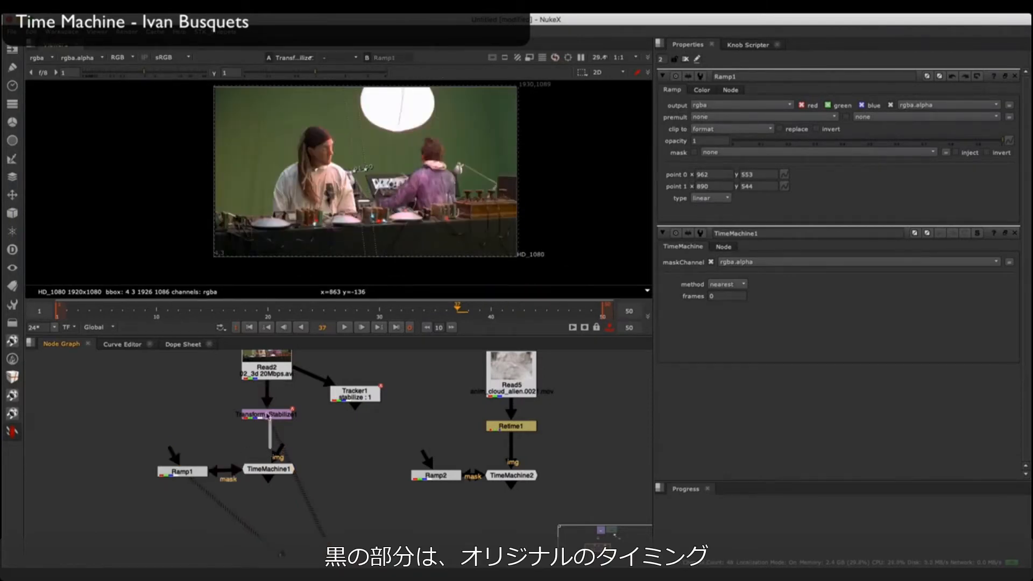
# Step: Connect TimeMachine1's img to the stabilized footage and its mask to Ramp1, view it, and set frames to 30
pyautogui.moveTo(268, 416); pyautogui.dragTo(268, 414)
pyautogui.doubleClick(267, 471)
pyautogui.press('1')
pyautogui.click(732, 128)
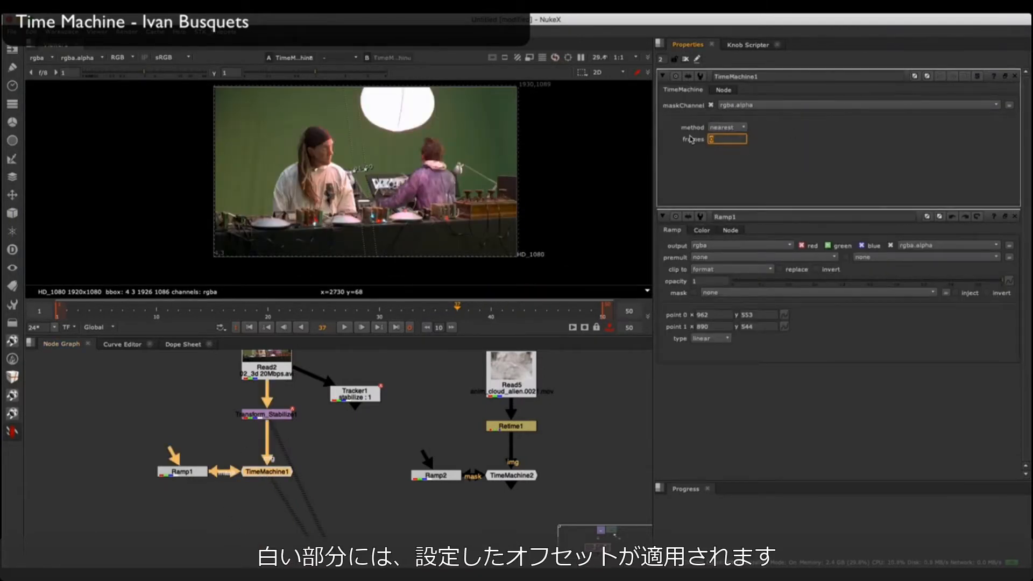
pyautogui.click(1015, 217)
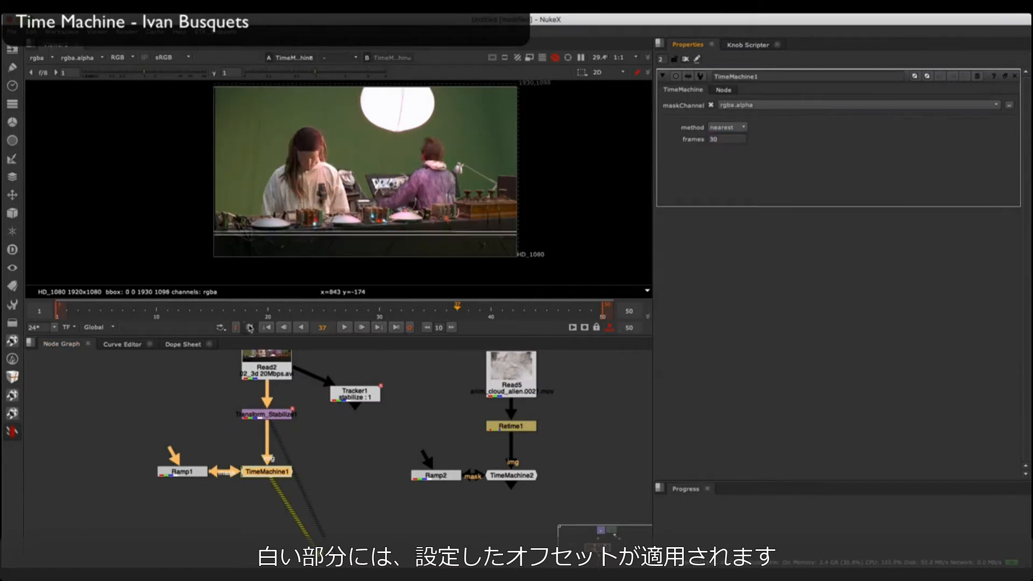
# Step: Compare TimeMachine1 enabled and disabled on the first frame, and set its frames offset to 31
pyautogui.click(249, 328)
pyautogui.scroll(3, 371, 170)
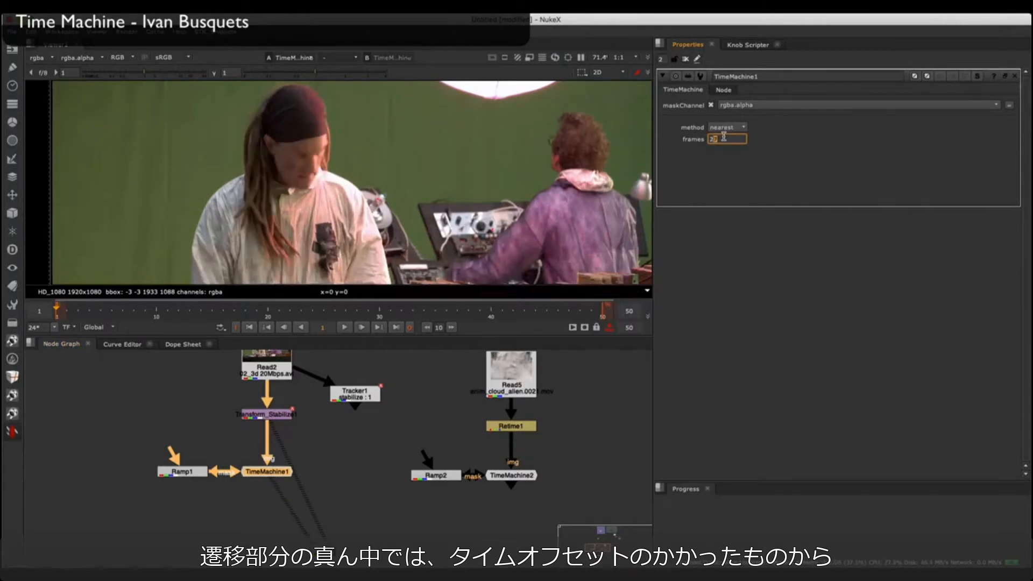
pyautogui.press('d')
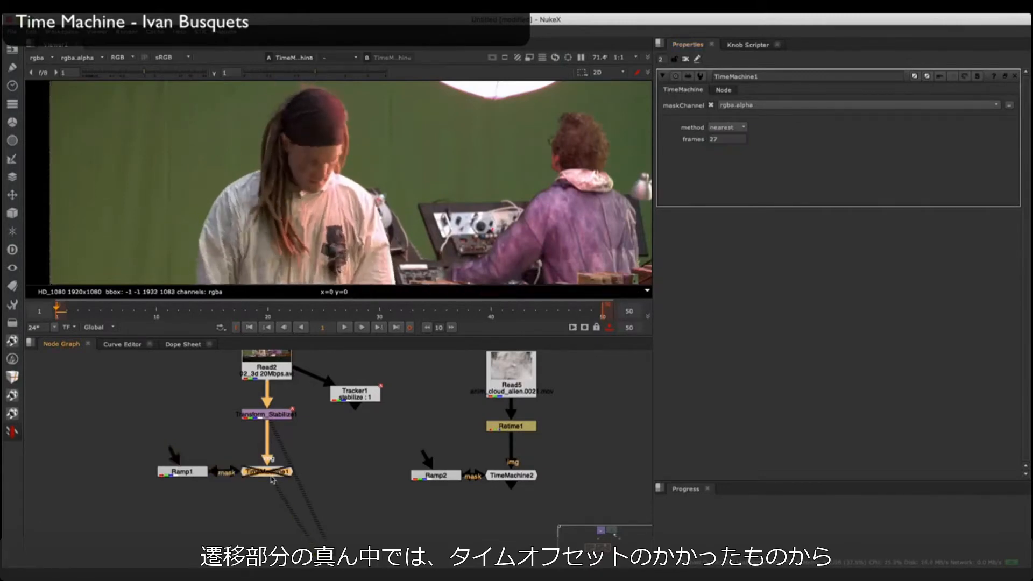
pyautogui.press('d')
pyautogui.click(718, 140)
pyautogui.press('Up')
pyautogui.press('Up')
pyautogui.press('Up')
pyautogui.press('Up')
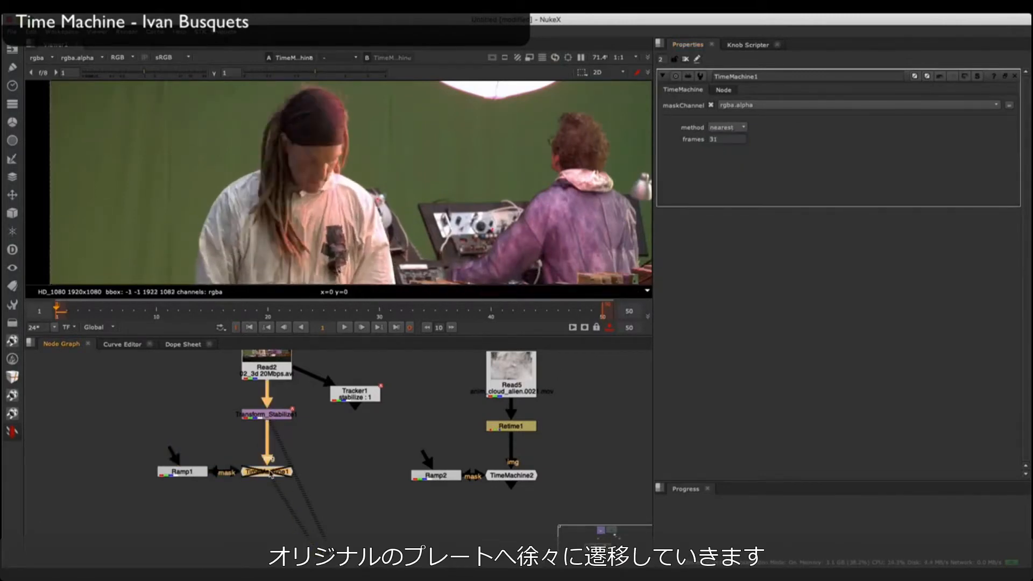
# Step: Open Ramp1's settings and play back the TimeMachine1 result over the whole shot
pyautogui.doubleClick(182, 472)
pyautogui.scroll(-2, 364, 195)
pyautogui.scroll(-1, 364, 195)
pyautogui.press('l')
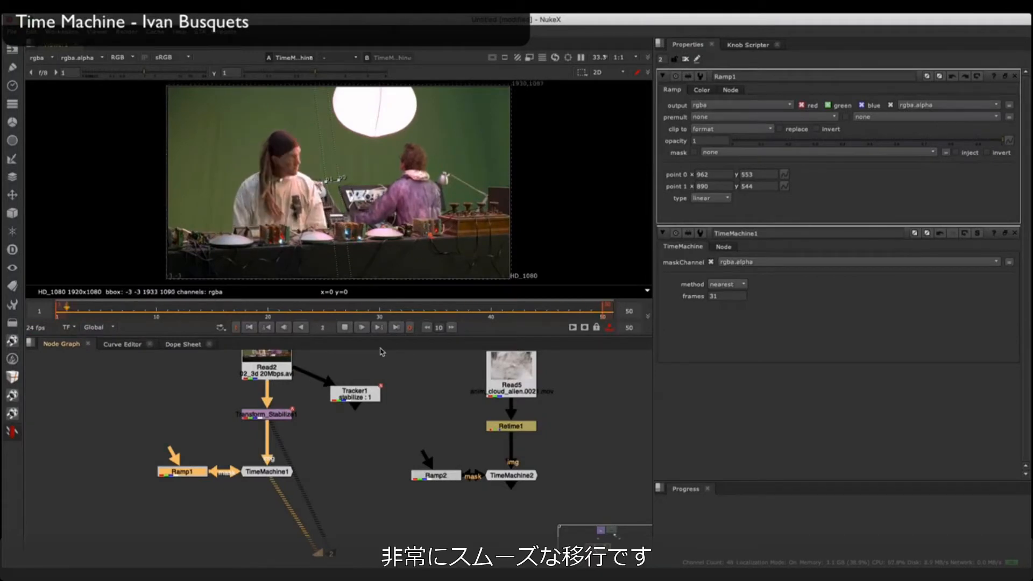
pyautogui.click(345, 328)
pyautogui.click(270, 474)
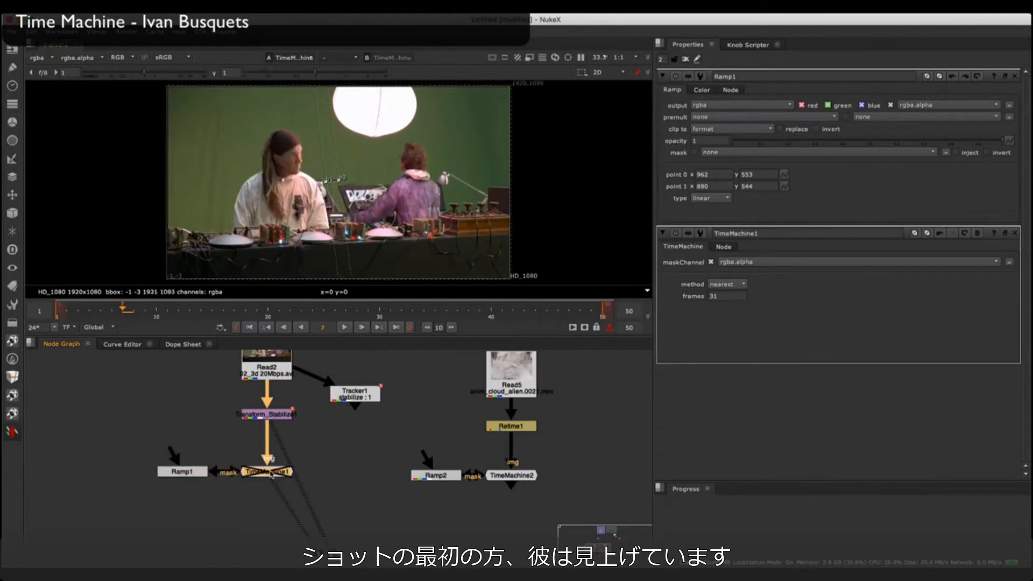
# Step: View the Read5 smoke clip, play back its Retime1 output, and close the open property panels
pyautogui.click(365, 441)
pyautogui.moveTo(365, 441); pyautogui.dragTo(259, 443, button='middle')
pyautogui.click(405, 389)
pyautogui.press('1')
pyautogui.click(685, 59)
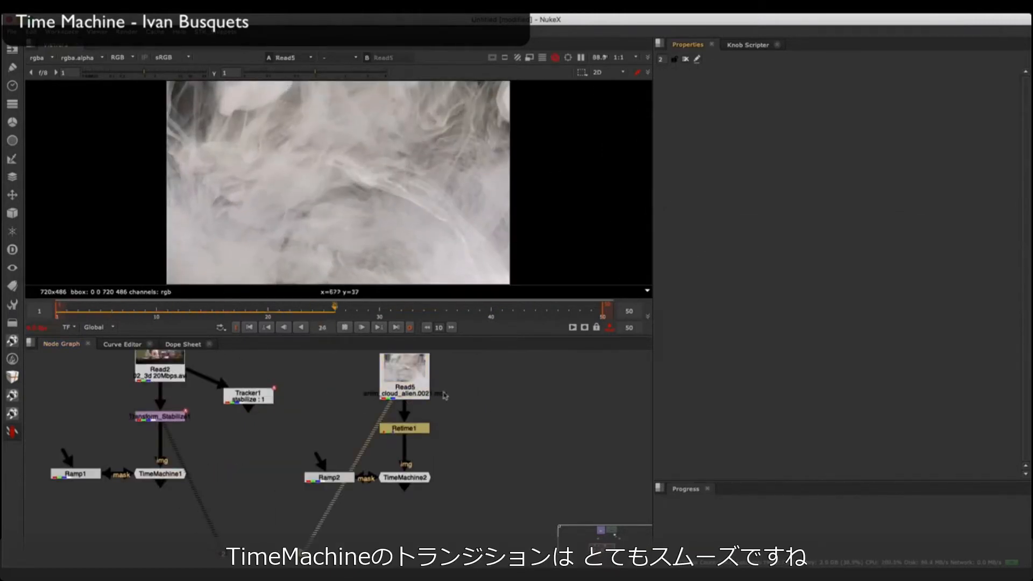
pyautogui.doubleClick(405, 389)
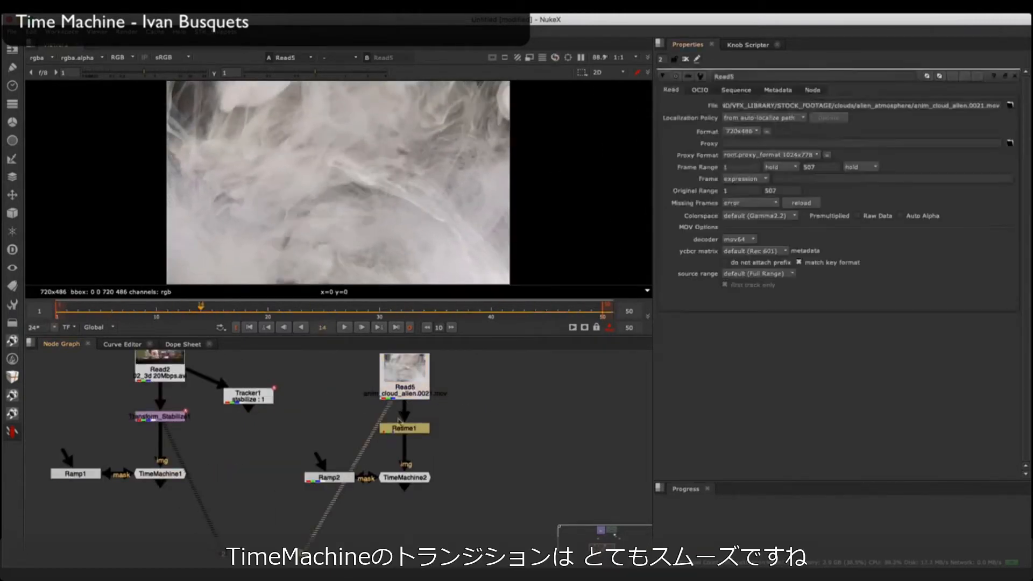
pyautogui.doubleClick(401, 427)
pyautogui.press('1')
pyautogui.press('l')
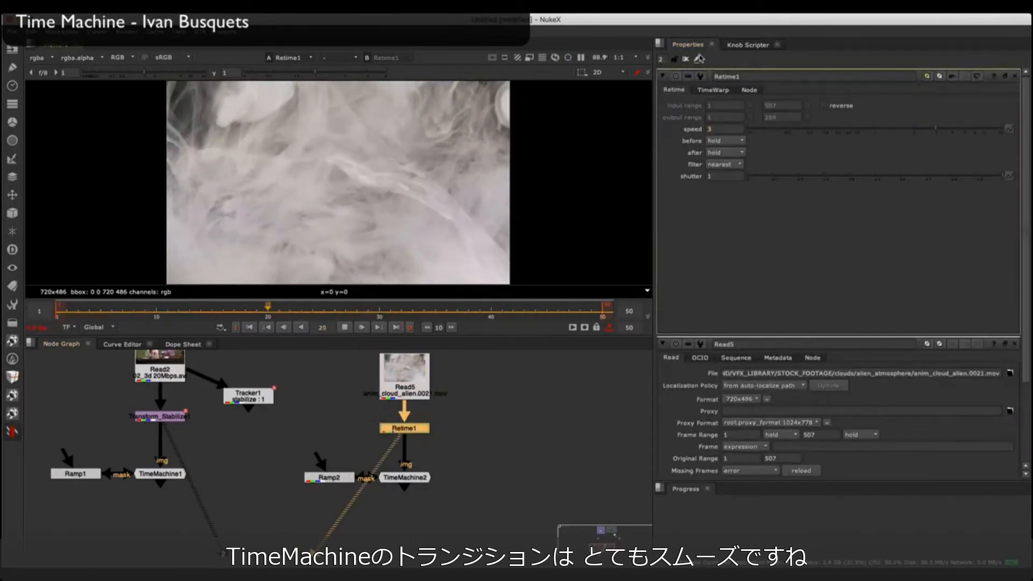
pyautogui.click(699, 60)
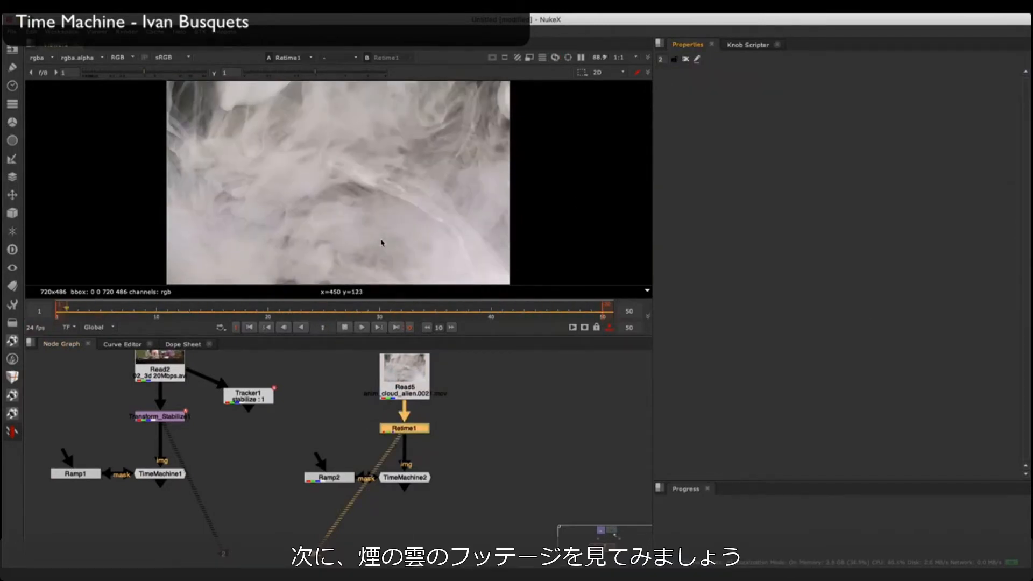
# Step: View Ramp2, connect its input to Retime1 and enable its replace option
pyautogui.doubleClick(326, 478)
pyautogui.press('1')
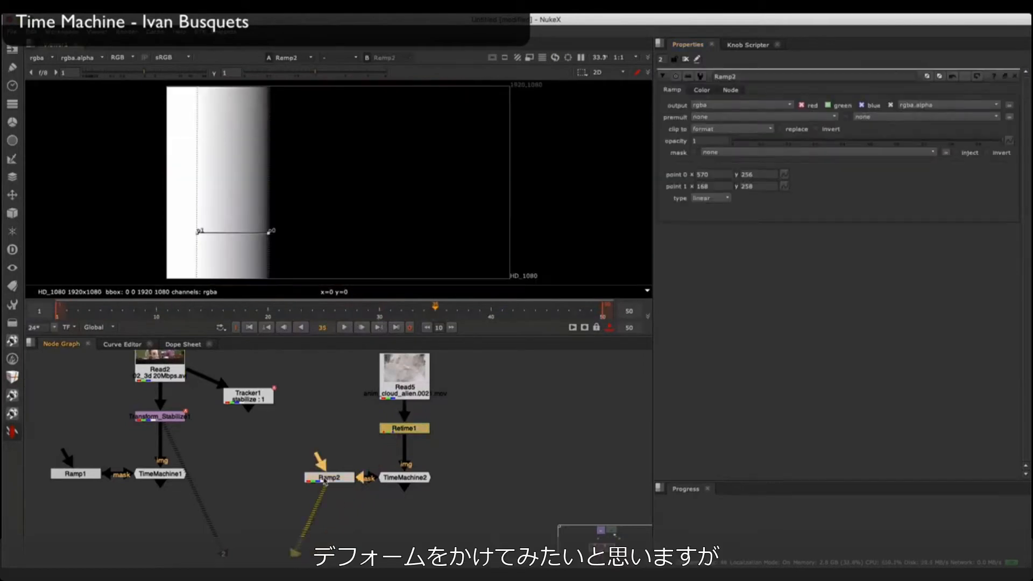
pyautogui.moveTo(325, 451); pyautogui.dragTo(401, 431)
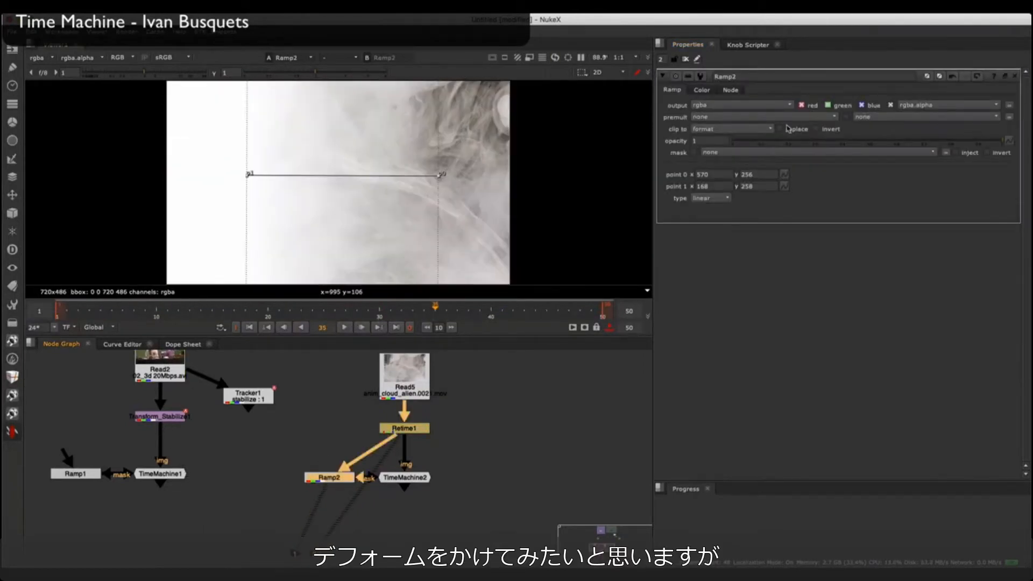
pyautogui.click(787, 129)
# Step: Compare the Retime1 smoke footage with the Ramp2 gradient in the viewer
pyautogui.click(397, 429)
pyautogui.press('1')
pyautogui.press('1')
pyautogui.press('2')
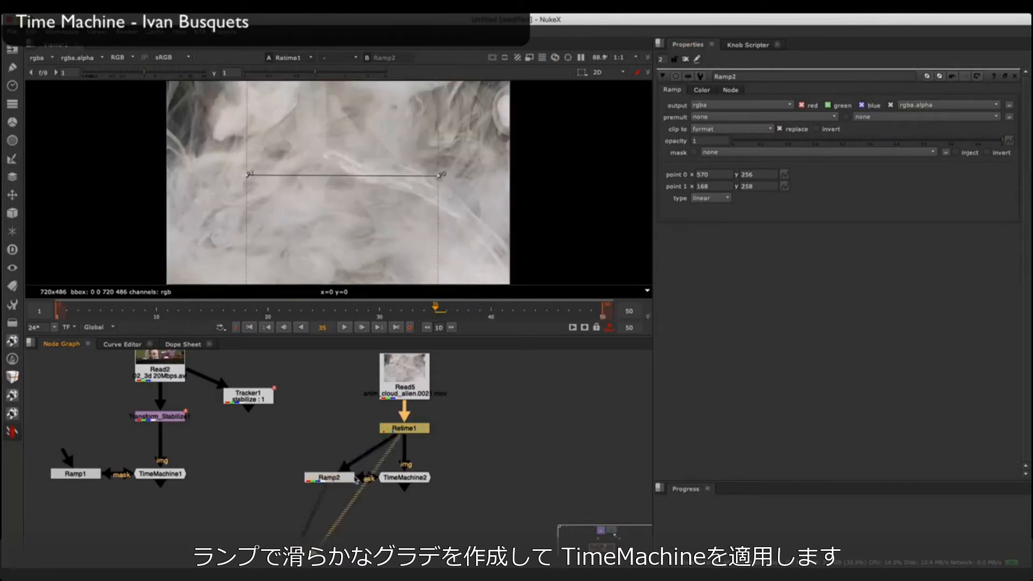
pyautogui.press('1')
pyautogui.press('2')
# Step: View TimeMachine2 with the average method, close Ramp2's settings, and set its frames offset to 100
pyautogui.press('1')
pyautogui.press('2')
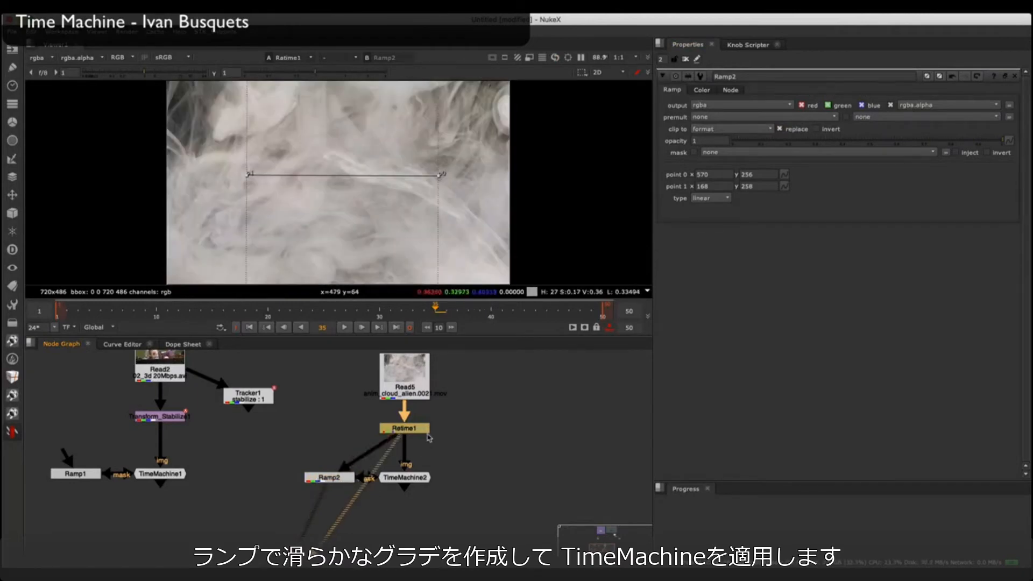
pyautogui.doubleClick(420, 475)
pyautogui.press('1')
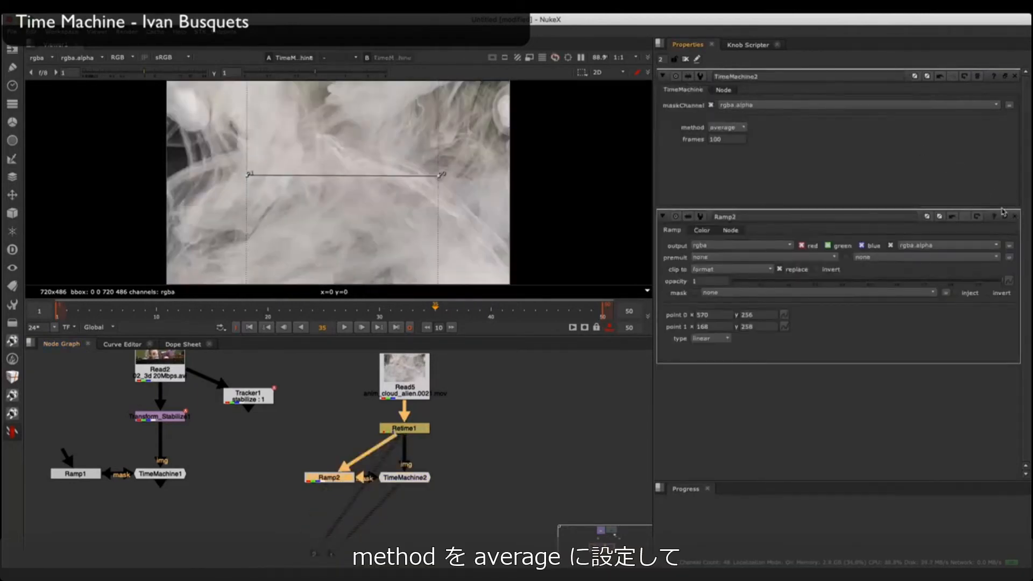
pyautogui.click(1016, 216)
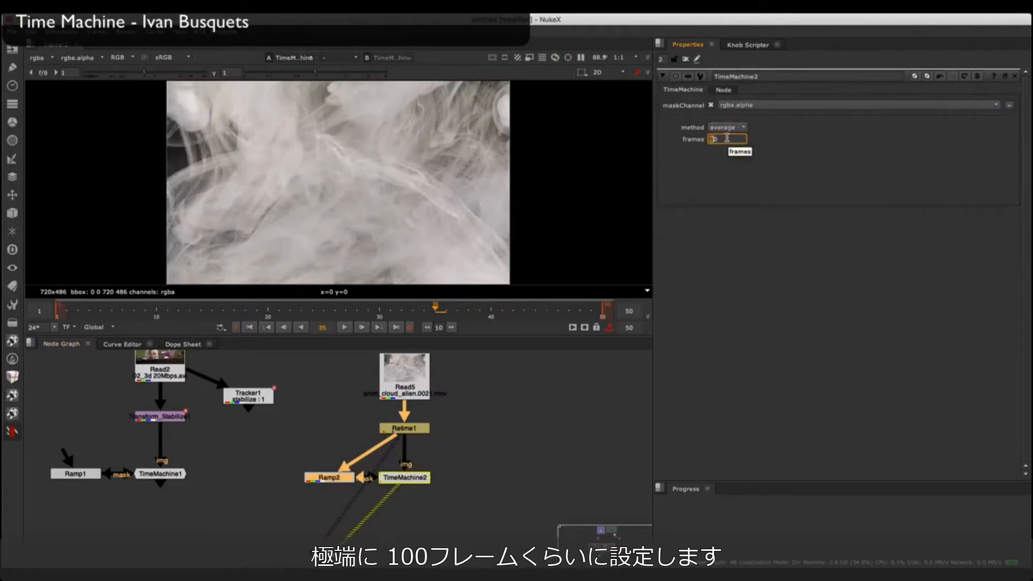
pyautogui.write('100')
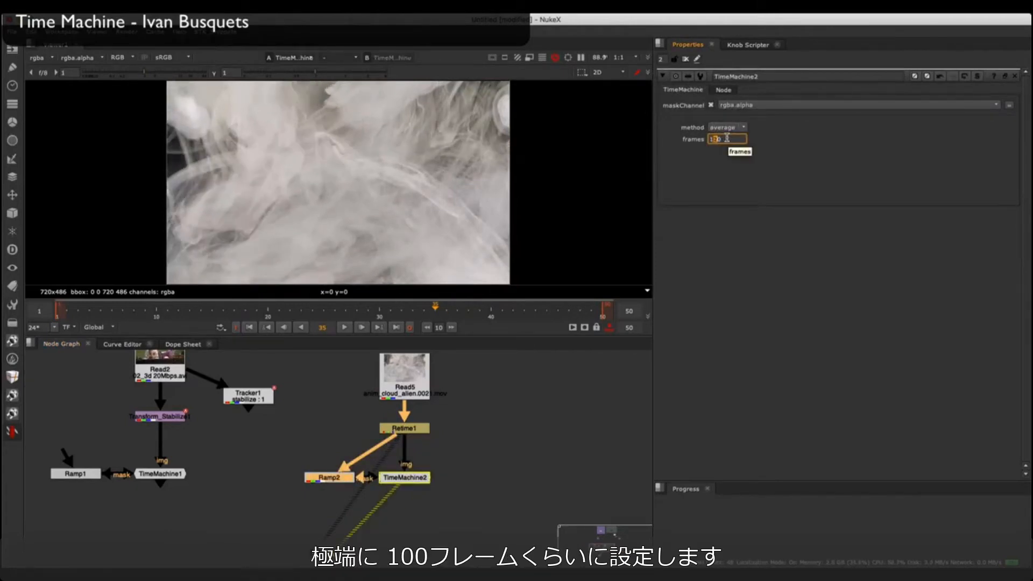
pyautogui.press('Down')
pyautogui.press('Down')
pyautogui.press('Down')
pyautogui.press('Down')
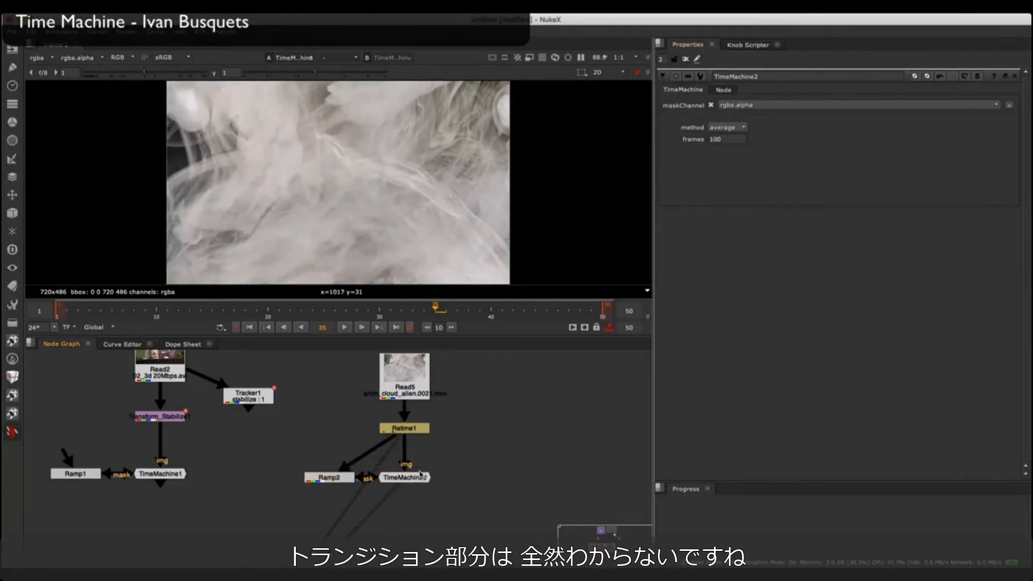
pyautogui.click(421, 474)
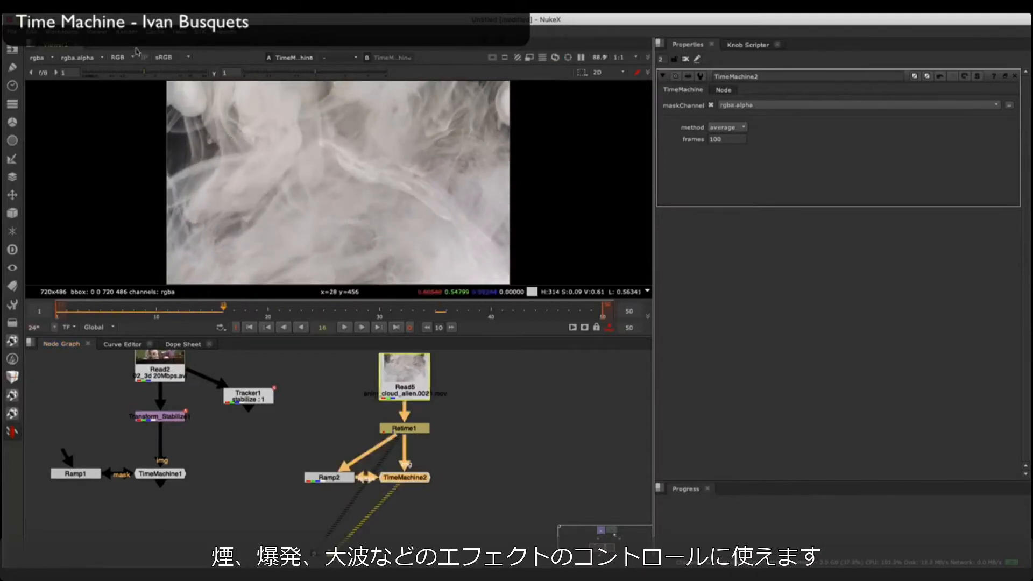
# Step: Open a second viewer beside the first, connect it to Retime1, and fit both images for comparison with TimeMachine2
pyautogui.click(345, 42)
pyautogui.moveTo(409, 133)
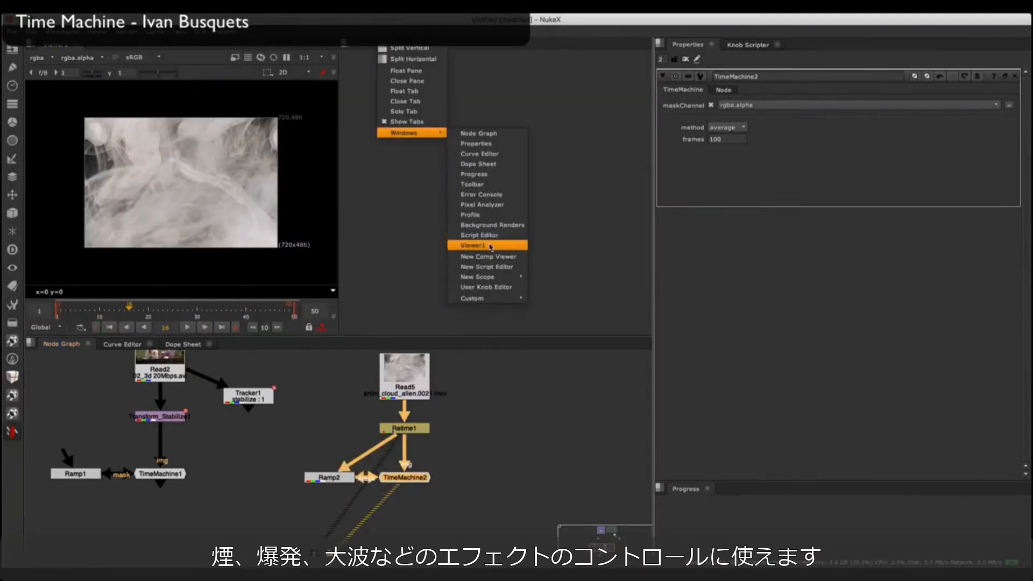
pyautogui.click(488, 256)
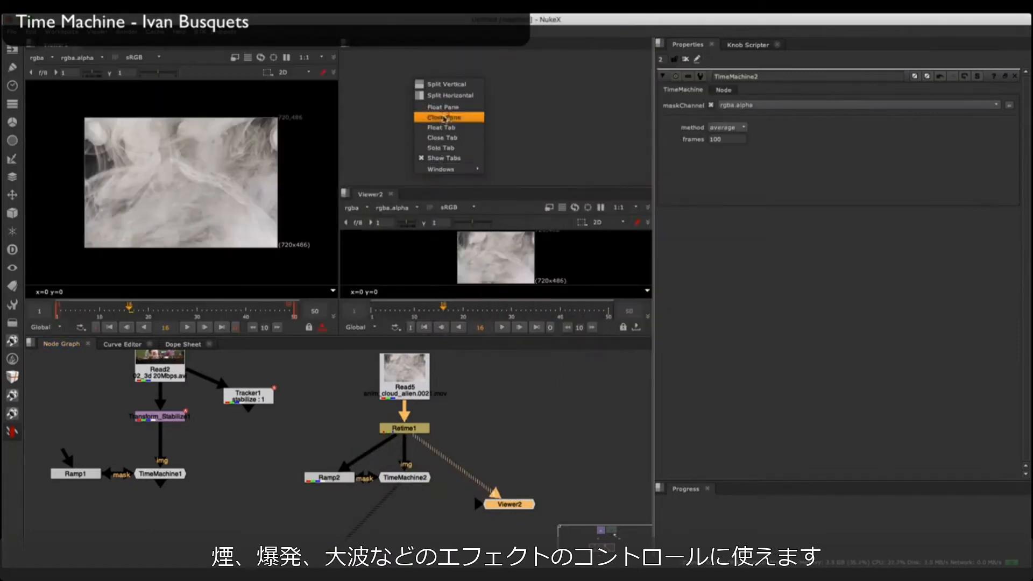
pyautogui.press('f')
pyautogui.press('f')
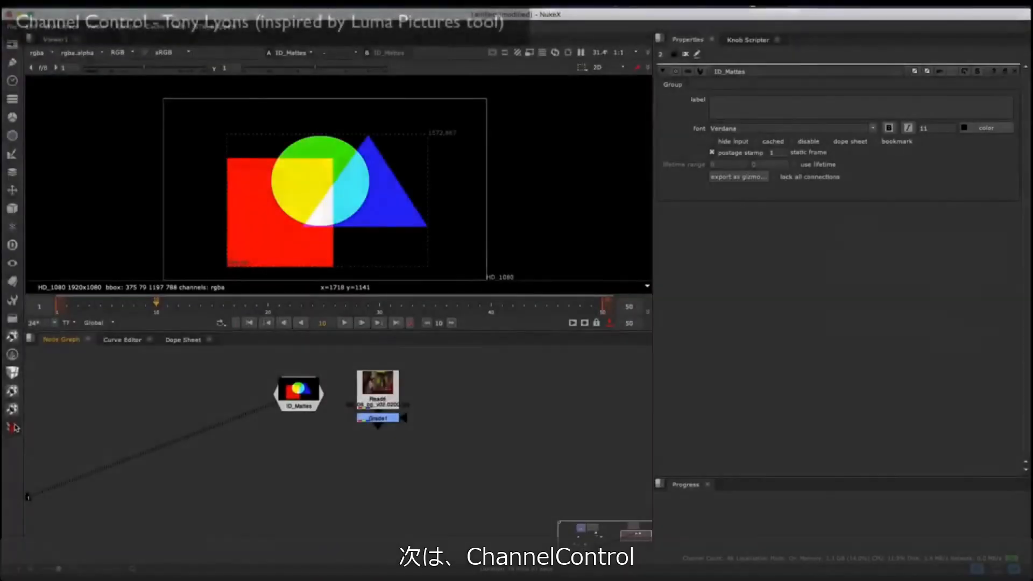
# Step: Add a ChannelControl node from the Survival Toolkit below ID_Mattes and view its output
pyautogui.rightClick(33, 431)
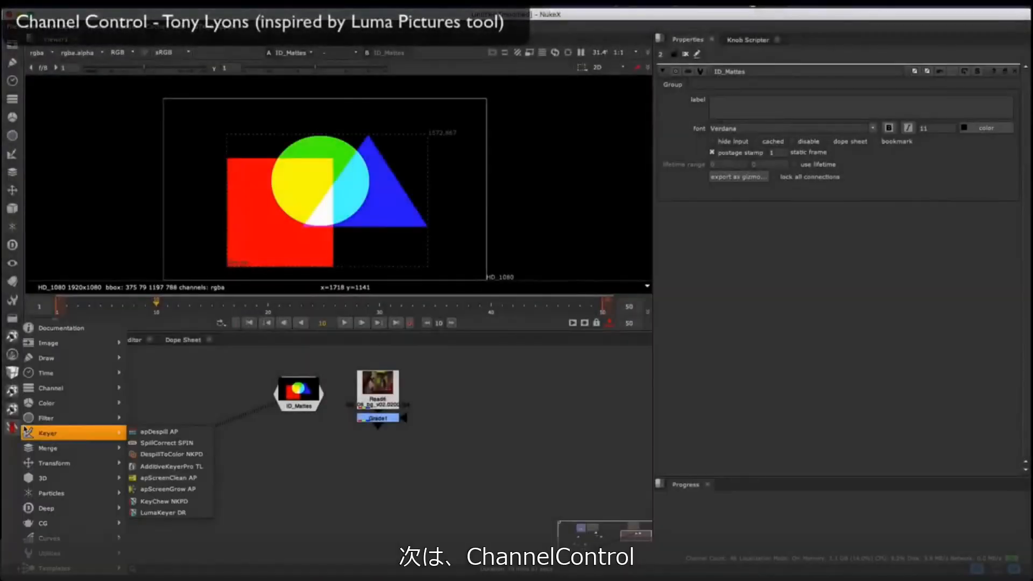
pyautogui.click(173, 385)
pyautogui.click(287, 478)
pyautogui.press('1')
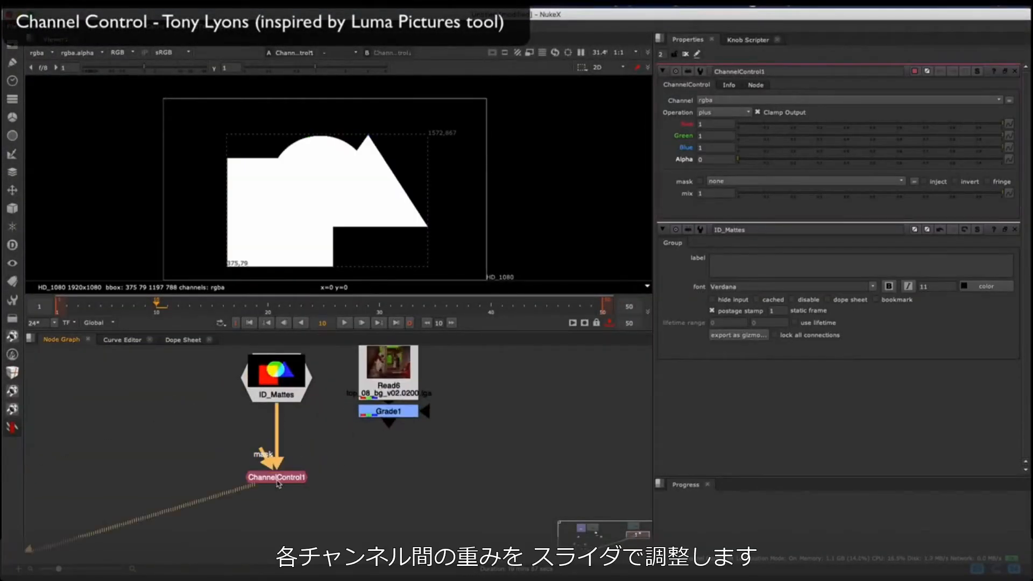
# Step: Try ChannelControl1 weights of green 0.17 and blue 0.725, and turn red up to 1 with green at 0
pyautogui.click(836, 139)
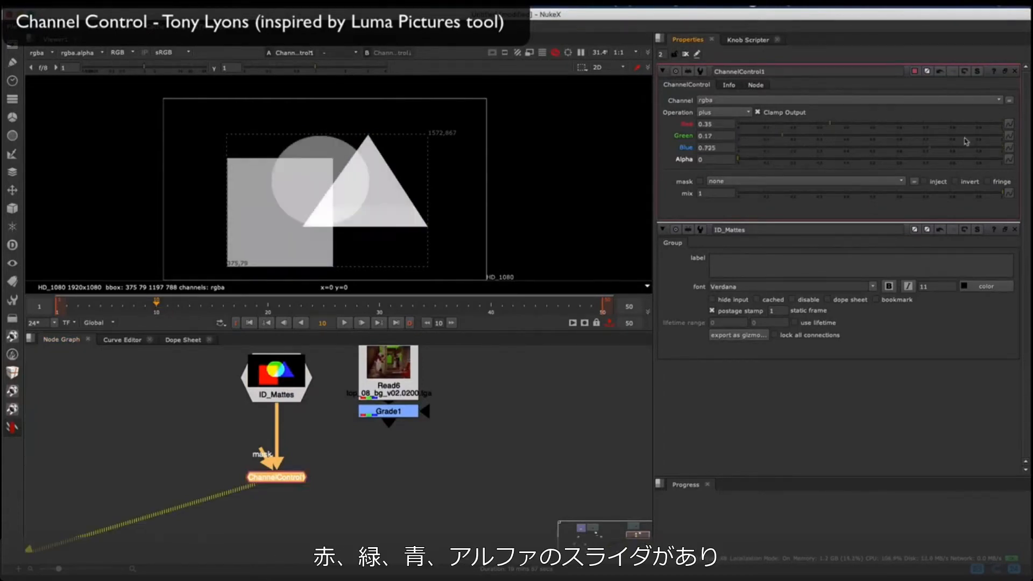
pyautogui.click(1002, 125)
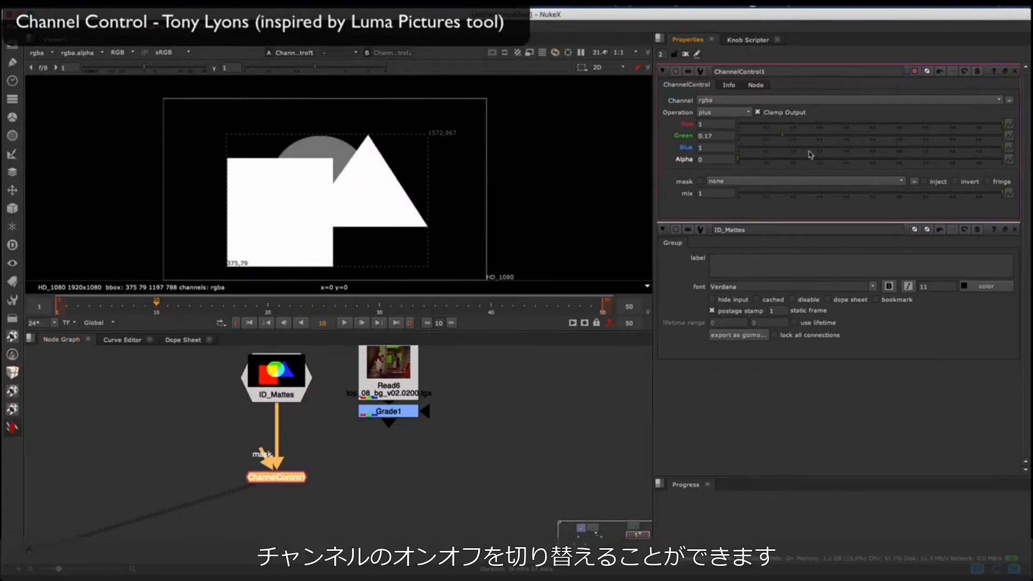
pyautogui.doubleClick(712, 137)
pyautogui.write('0')
pyautogui.press('Return')
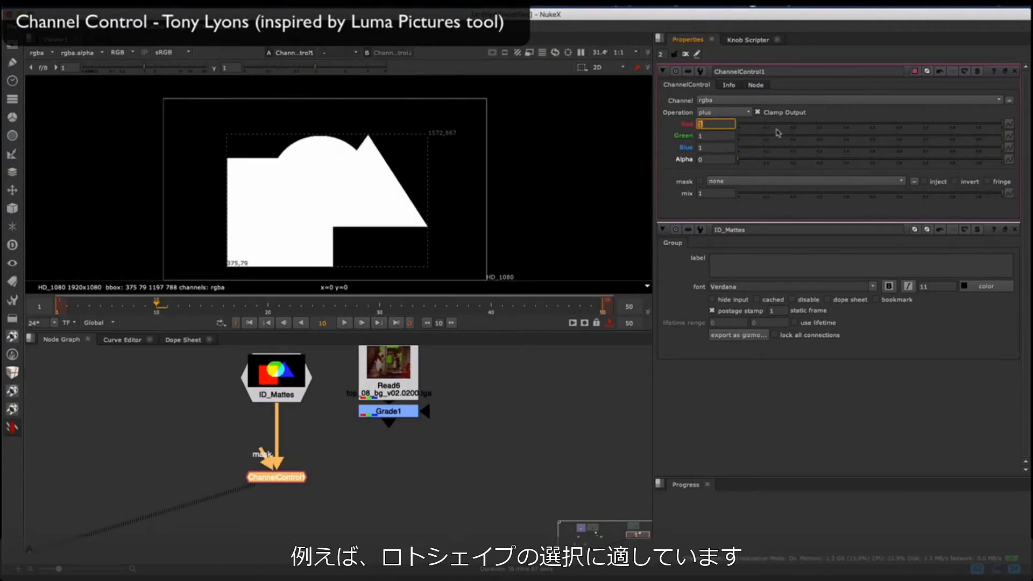
# Step: Set ChannelControl1's weights to red 0.255, green 0.39 and blue 0.315, try the difference operation, and return to plus
pyautogui.click(717, 116)
pyautogui.click(721, 270)
pyautogui.click(718, 115)
pyautogui.click(718, 77)
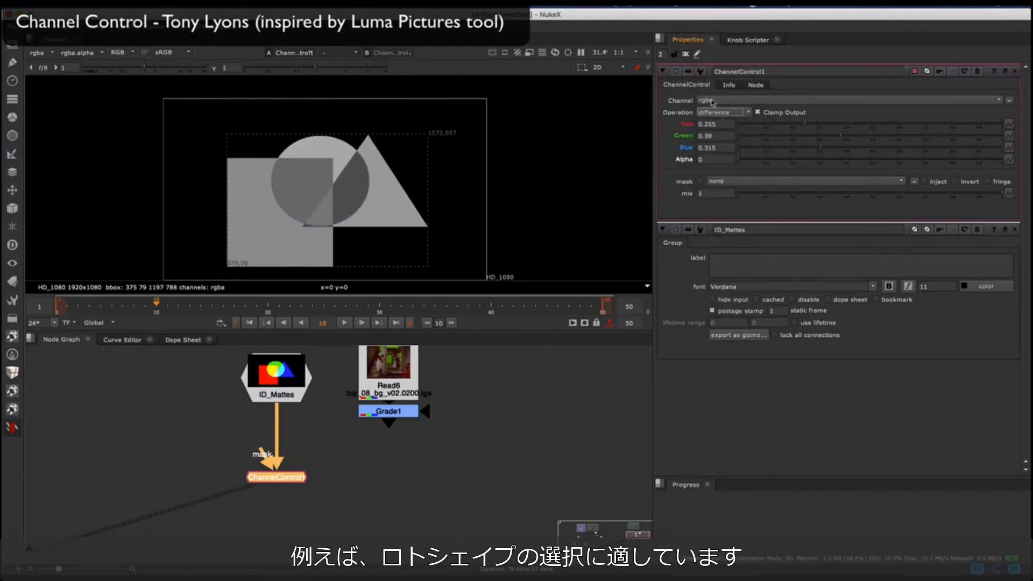
pyautogui.click(718, 113)
pyautogui.click(717, 297)
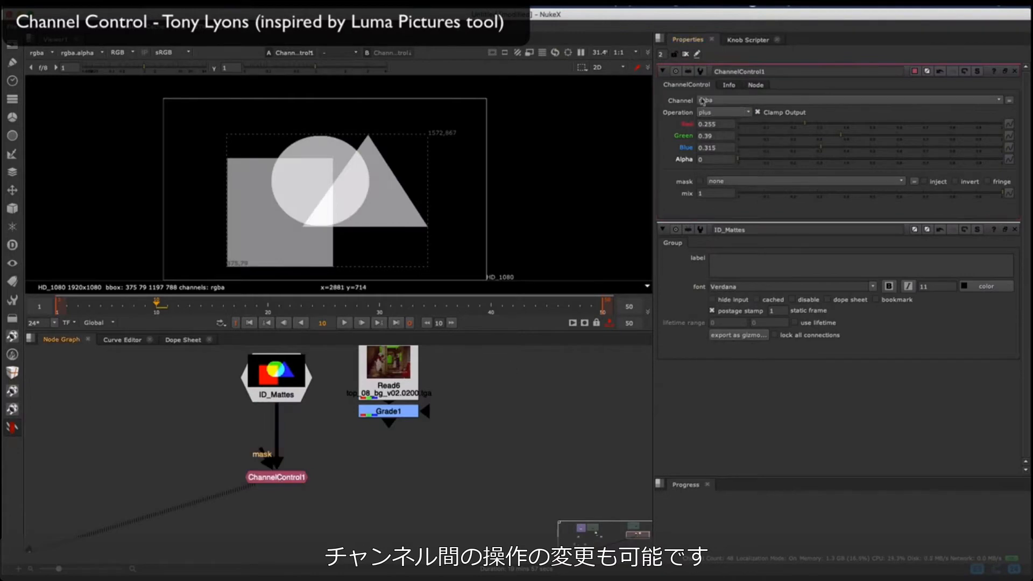
# Step: Move ChannelControl1 from ID_Mattes to the output of Grade1, view the result, and close the ID_Mattes properties
pyautogui.click(386, 411)
pyautogui.press('1')
pyautogui.moveTo(274, 477); pyautogui.dragTo(387, 466)
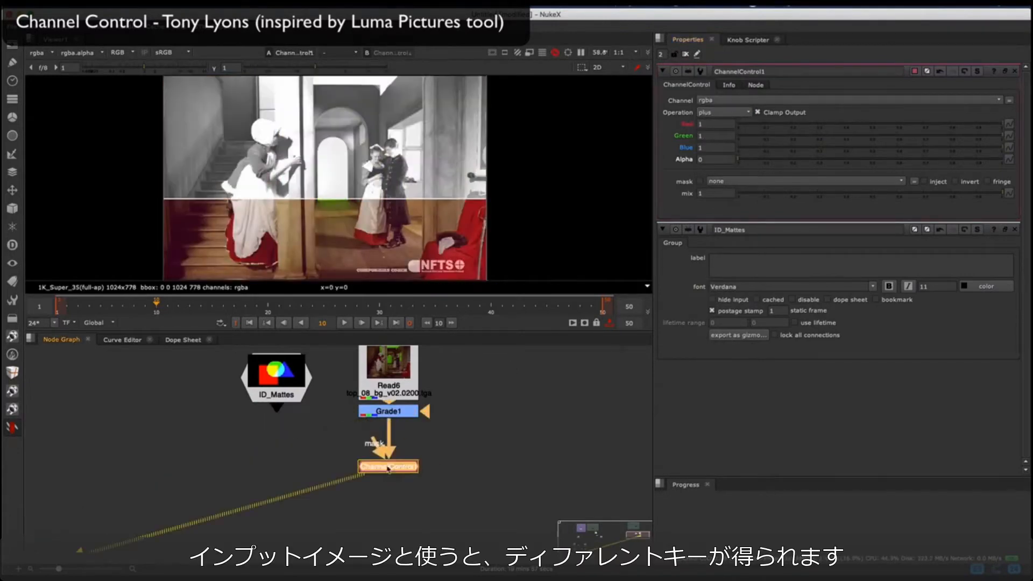
pyautogui.click(1016, 230)
# Step: Set ChannelControl1's weights to red 0.265, green 0.335 and blue 0.735 to adjust the key, and try another operation
pyautogui.scroll(-2, 319, 162)
pyautogui.scroll(2, 310, 170)
pyautogui.moveTo(754, 137); pyautogui.dragTo(561, 142)
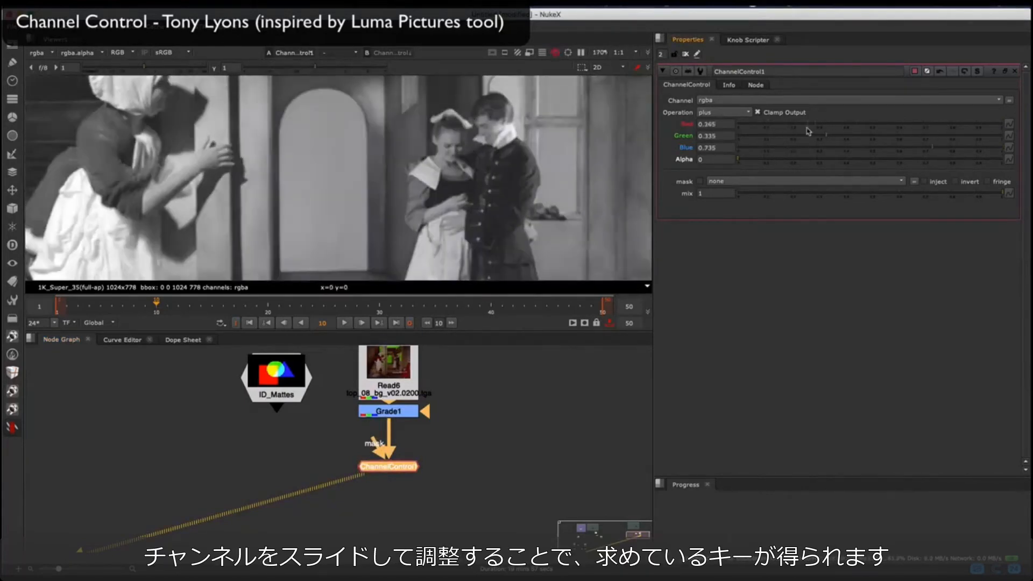
pyautogui.click(722, 112)
pyautogui.click(710, 117)
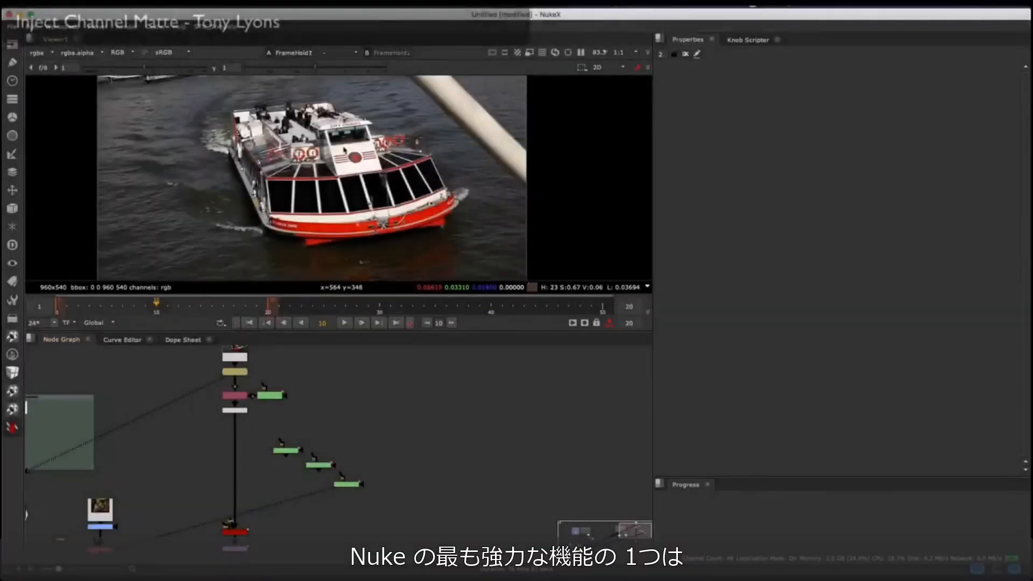
# Step: Examine the boat plate at FrameHold1 and the cut-out boat at Premult1, including its alpha
pyautogui.scroll(-3, 377, 156)
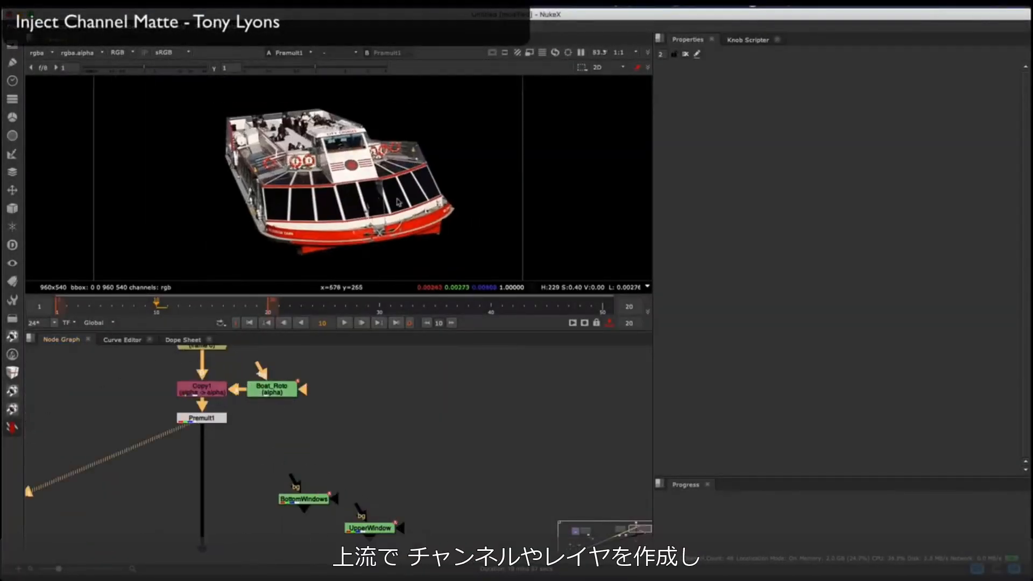
pyautogui.scroll(-3, 226, 442)
pyautogui.scroll(3, 276, 476)
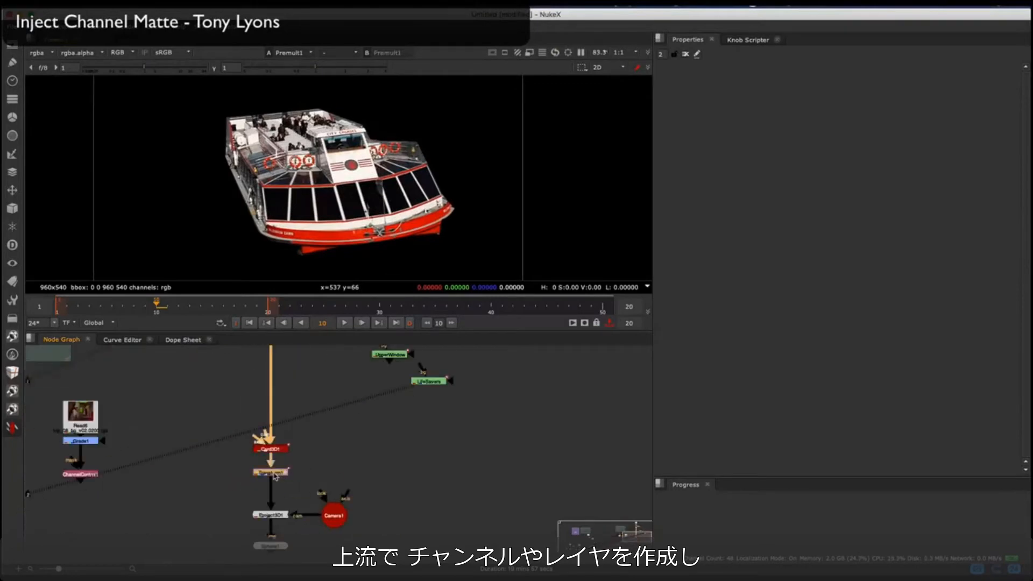
pyautogui.press('1')
pyautogui.press('Right')
pyautogui.press('Right')
pyautogui.moveTo(377, 196); pyautogui.dragTo(408, 154, button='middle')
pyautogui.press('a')
pyautogui.press('a')
# Step: View ScanlineRender1 and play the projected boat animation from the first frame, also checking its alpha
pyautogui.moveTo(85, 297); pyautogui.dragTo(212, 306)
pyautogui.moveTo(220, 485); pyautogui.dragTo(224, 406, button='middle')
pyautogui.click(274, 513)
pyautogui.press('1')
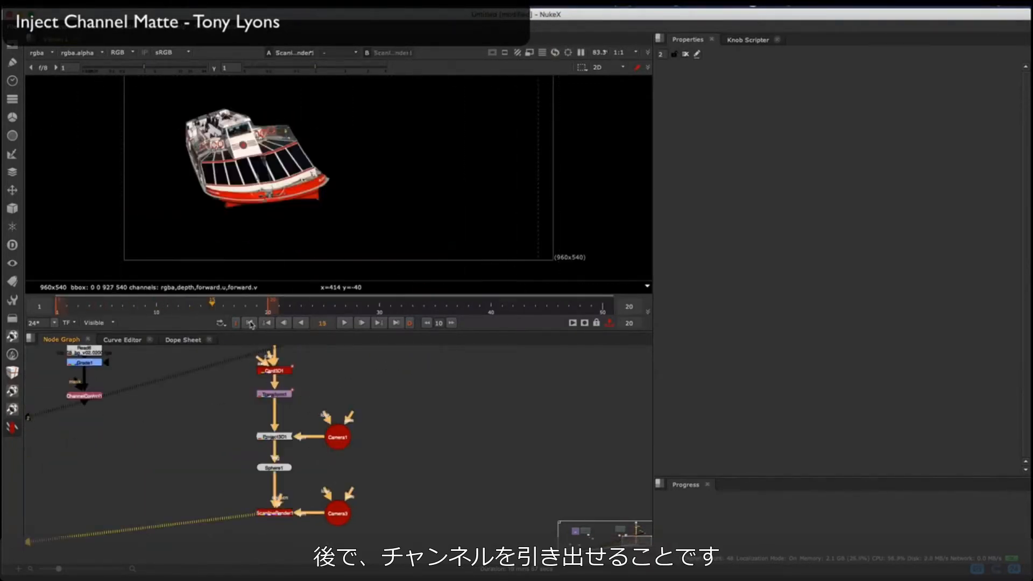
pyautogui.click(251, 323)
pyautogui.click(344, 323)
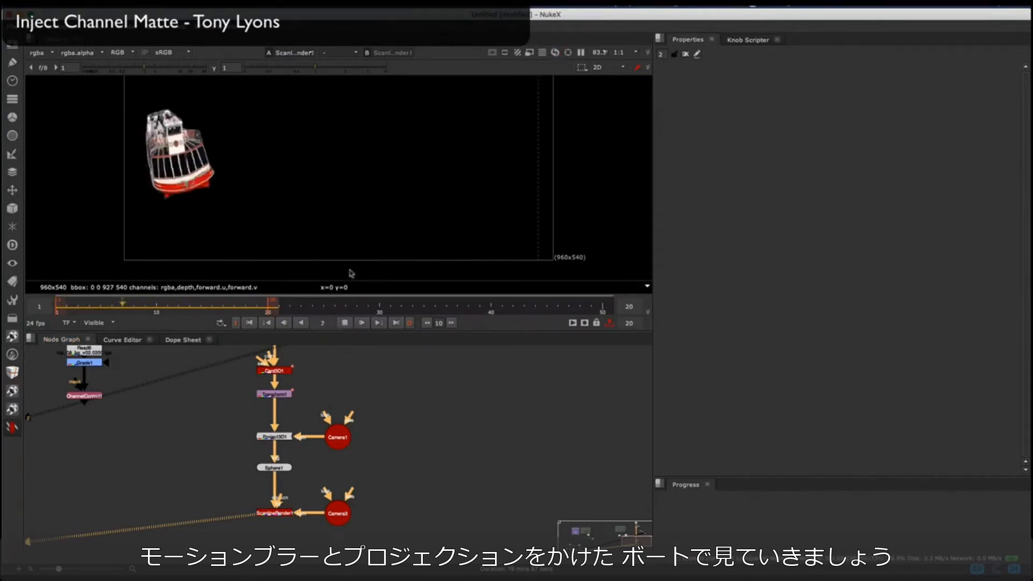
pyautogui.press('a')
pyautogui.press('a')
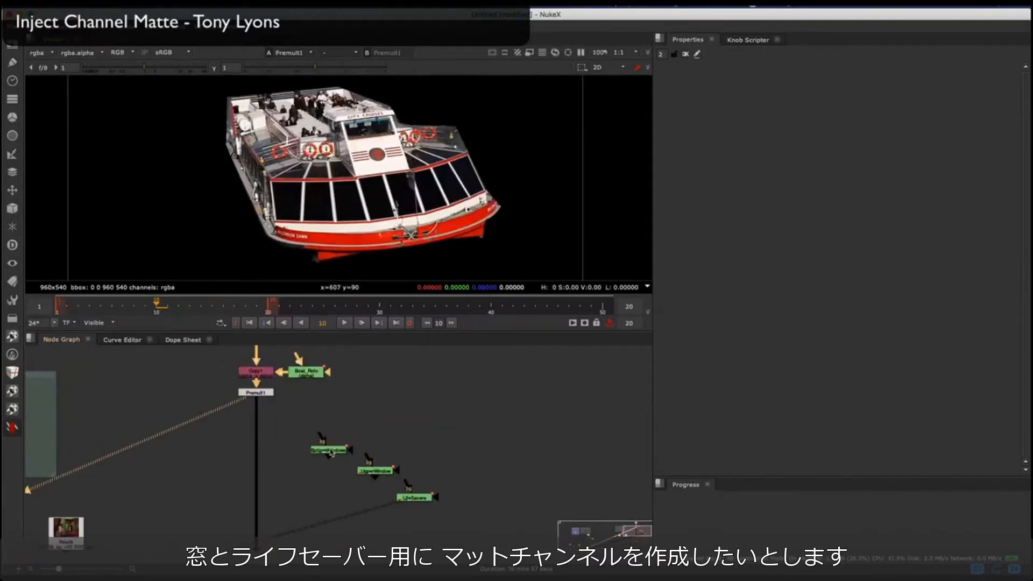
# Step: View the BottomWindows, UpperWindow and LifeSavers roto mattes, comparing them with the boat at Premult1
pyautogui.press('1')
pyautogui.press('1')
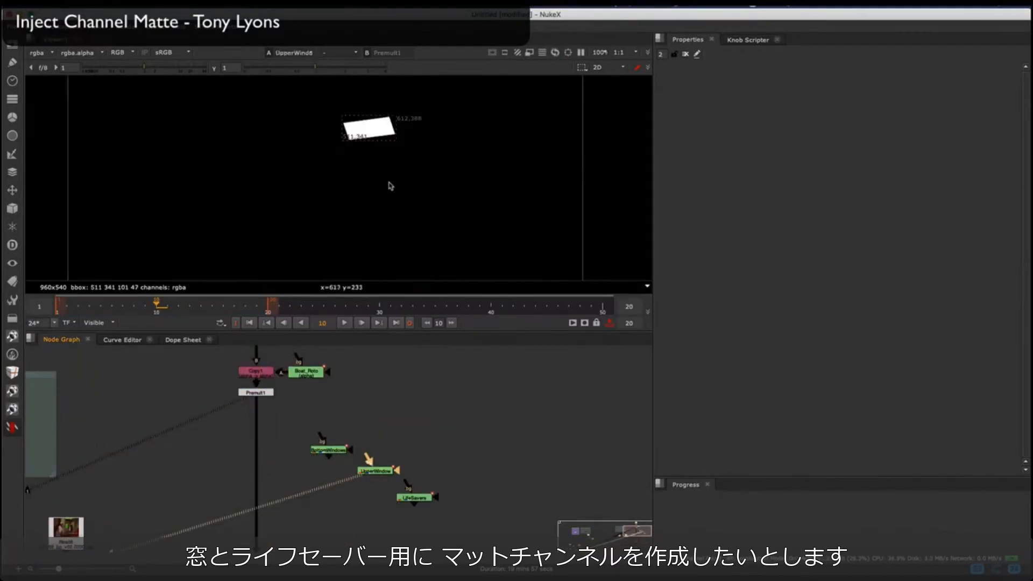
pyautogui.press('2')
pyautogui.click(423, 500)
pyautogui.press('1')
pyautogui.press('2')
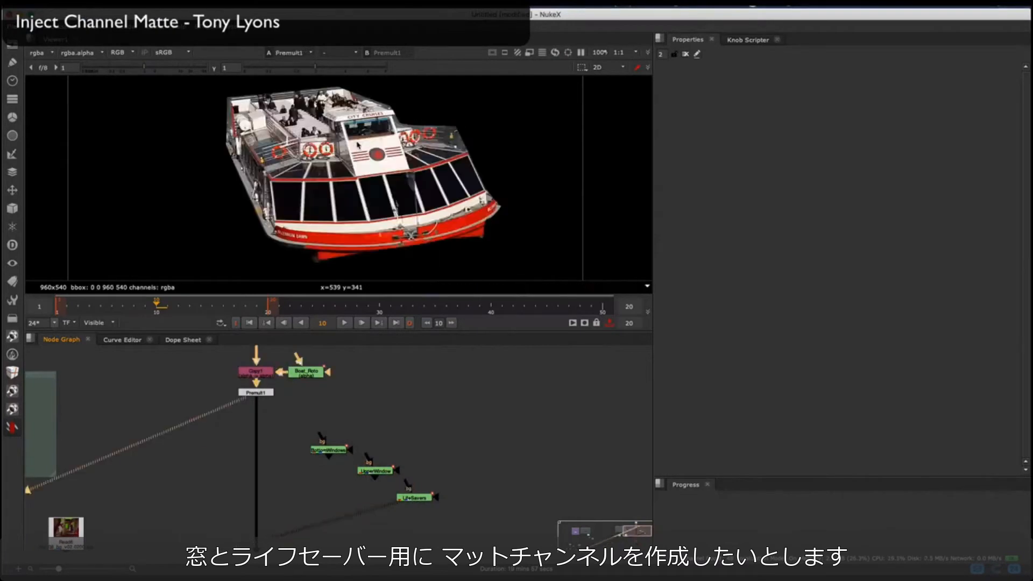
pyautogui.press('1')
# Step: Insert an InjectMatteChannel node from the Survival Toolkit below Premult1, connect BottomWindows as its matte, and view its output
pyautogui.scroll(3, 285, 465)
pyautogui.click(285, 465)
pyautogui.click(12, 428)
pyautogui.moveTo(78, 387)
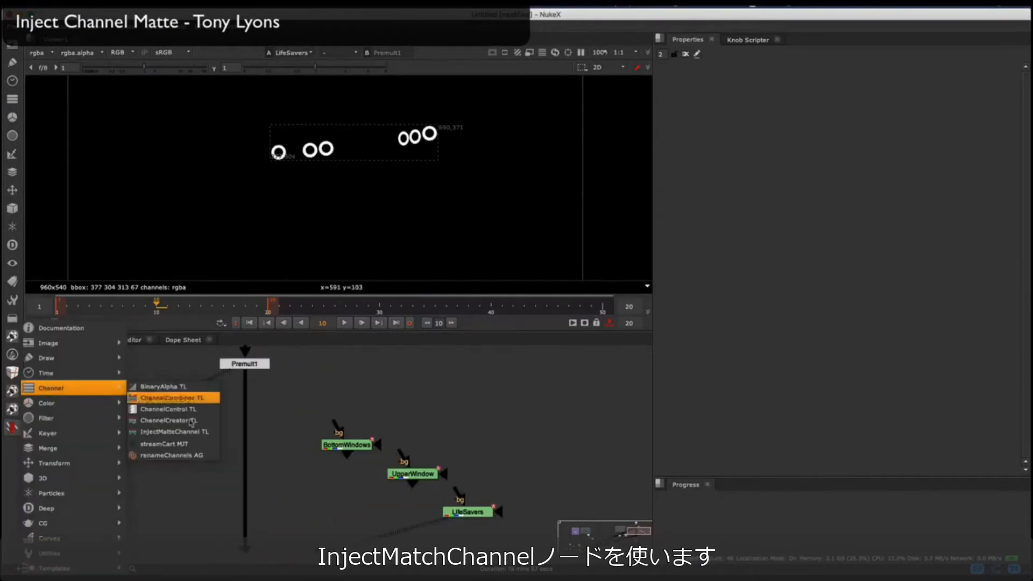
pyautogui.click(189, 431)
pyautogui.moveTo(235, 431); pyautogui.dragTo(337, 433)
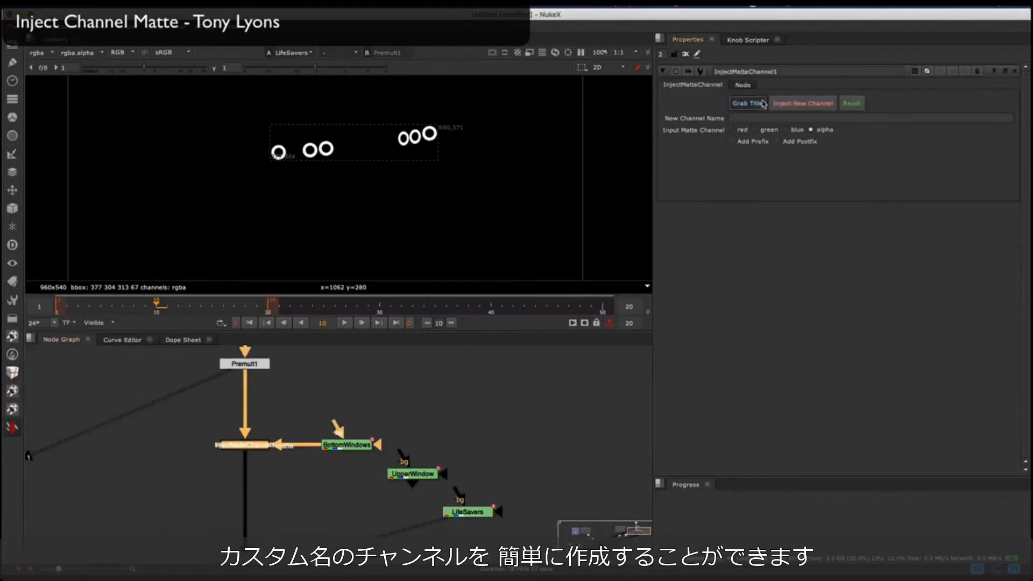
pyautogui.click(252, 443)
pyautogui.press('1')
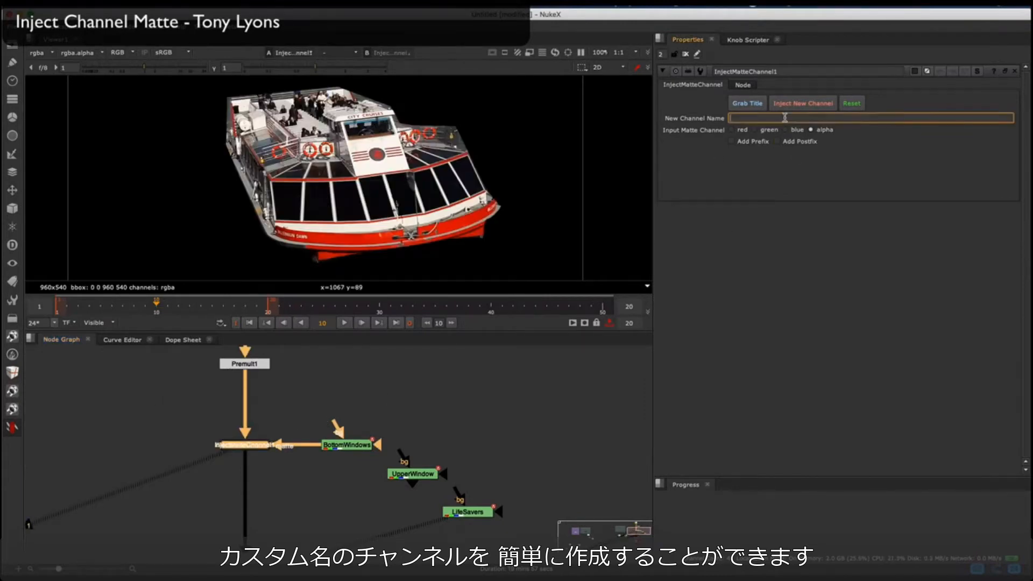
# Step: Name InjectMatteChannel1's new channel BottomWindows and inject it from the matte's alpha
pyautogui.write('BottomWindows')
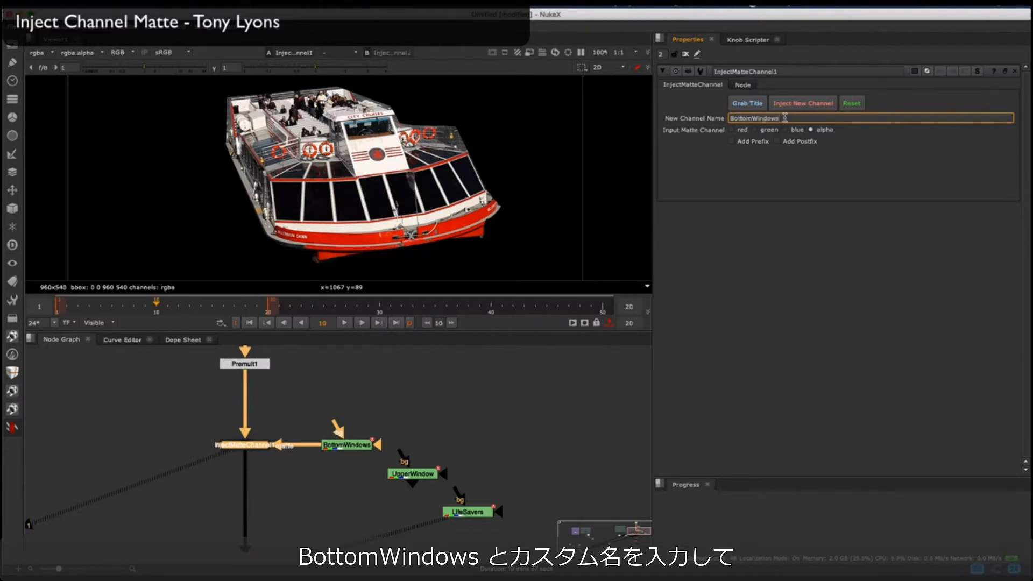
pyautogui.click(800, 112)
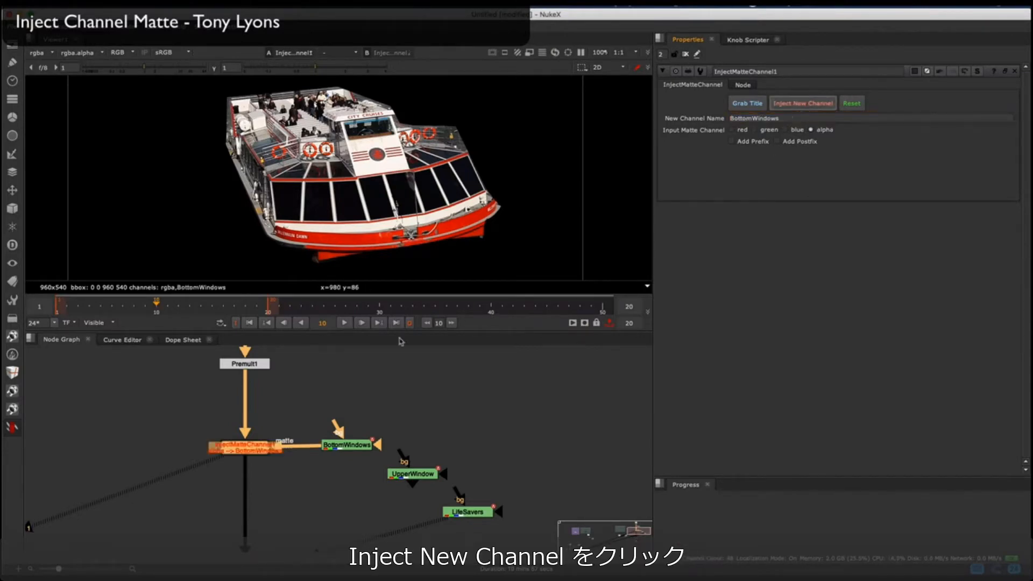
pyautogui.click(232, 420)
pyautogui.scroll(3, 244, 447)
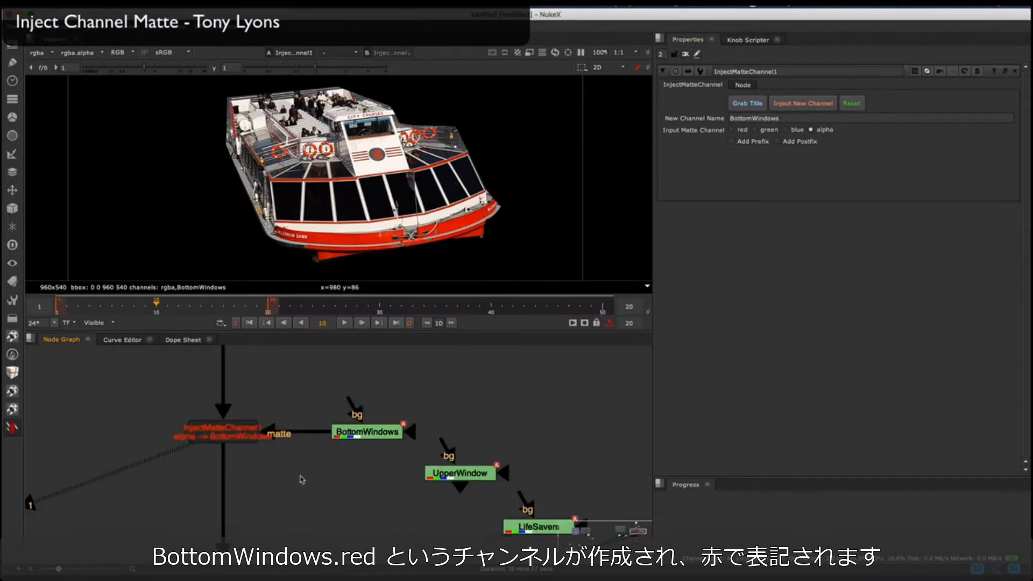
# Step: Insert a second InjectMatteChannel below the first, connect UpperWindow as its matte, and inject a channel named UpperWindow
pyautogui.click(13, 429)
pyautogui.moveTo(65, 388)
pyautogui.click(173, 432)
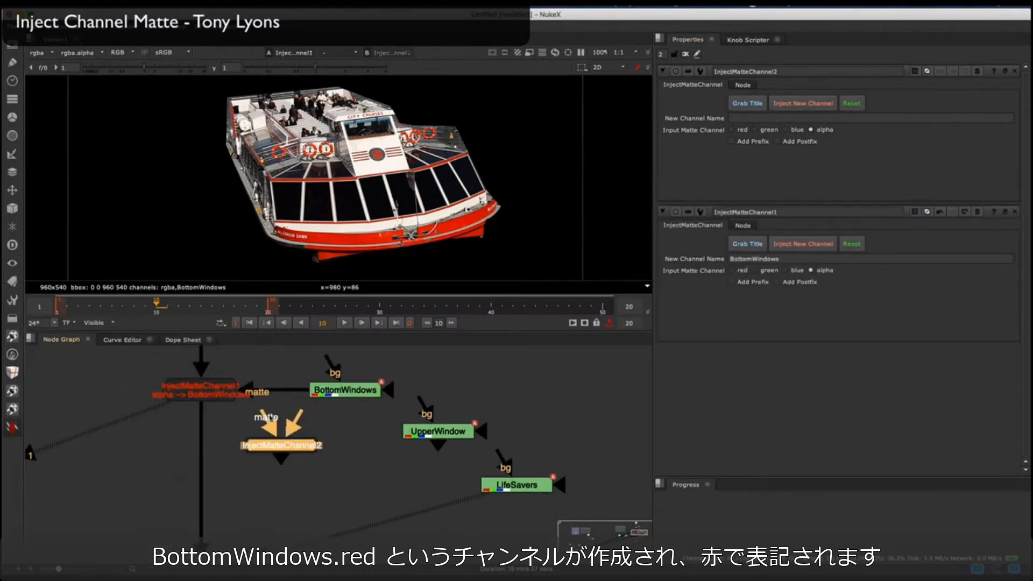
pyautogui.moveTo(257, 414); pyautogui.dragTo(439, 433)
pyautogui.moveTo(289, 447); pyautogui.dragTo(209, 448)
pyautogui.write('UpperW')
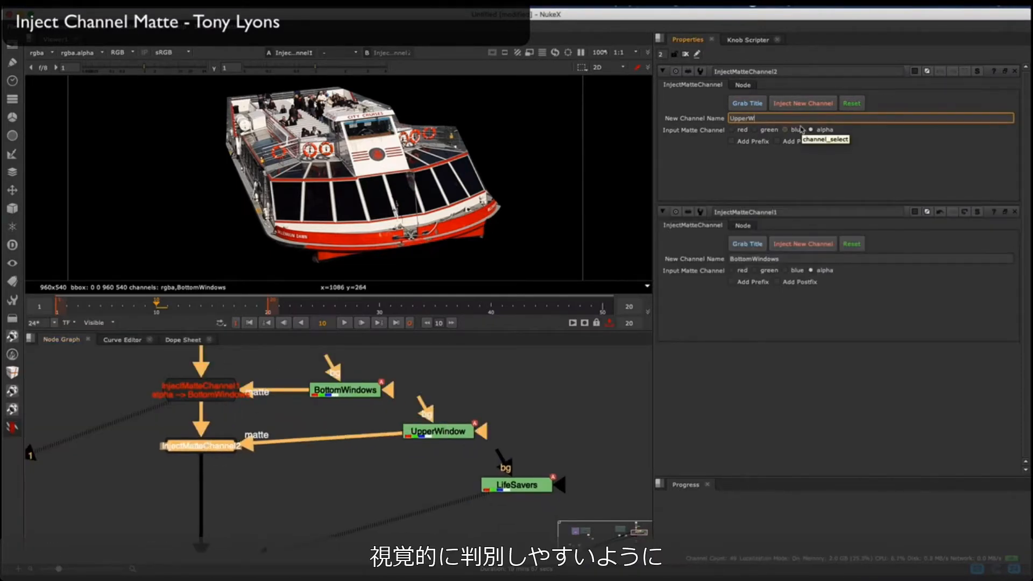
pyautogui.write('indow')
pyautogui.click(799, 105)
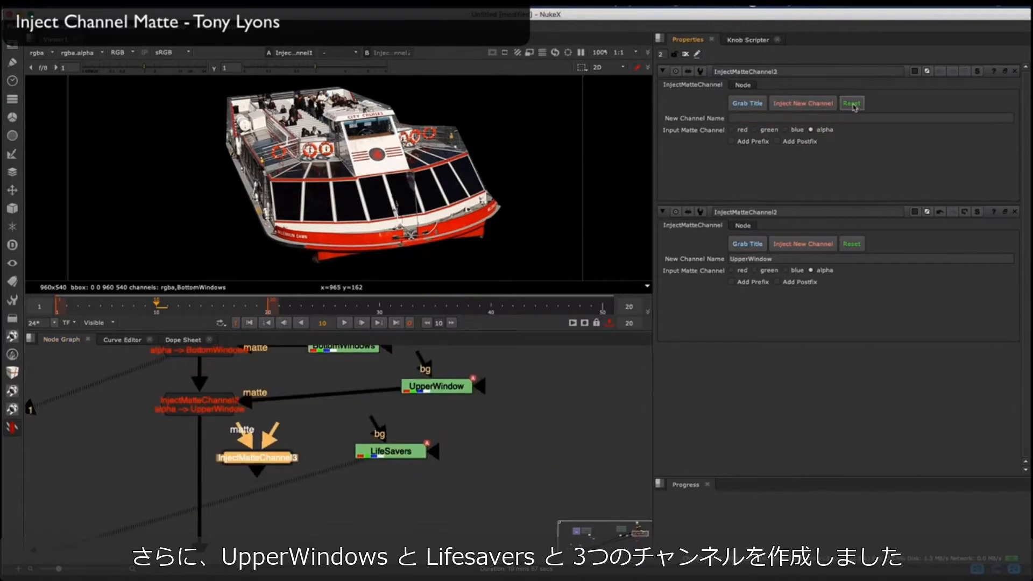
# Step: Add a third InjectMatteChannel to the stream with LifeSavers as its matte, inject a channel named LifeSavers, and view its output
pyautogui.moveTo(405, 452); pyautogui.dragTo(421, 464)
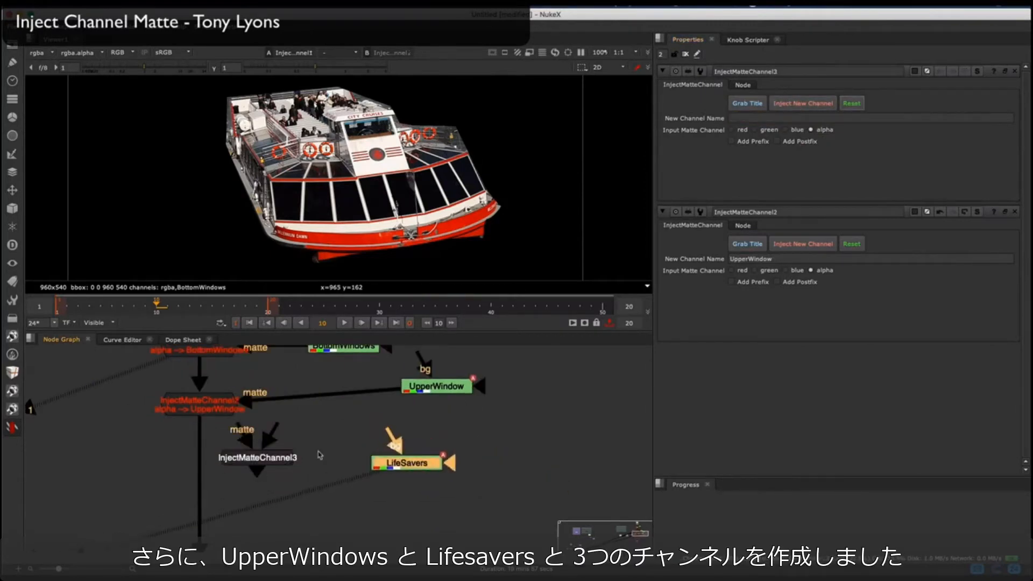
pyautogui.moveTo(269, 466); pyautogui.dragTo(269, 472)
pyautogui.click(789, 117)
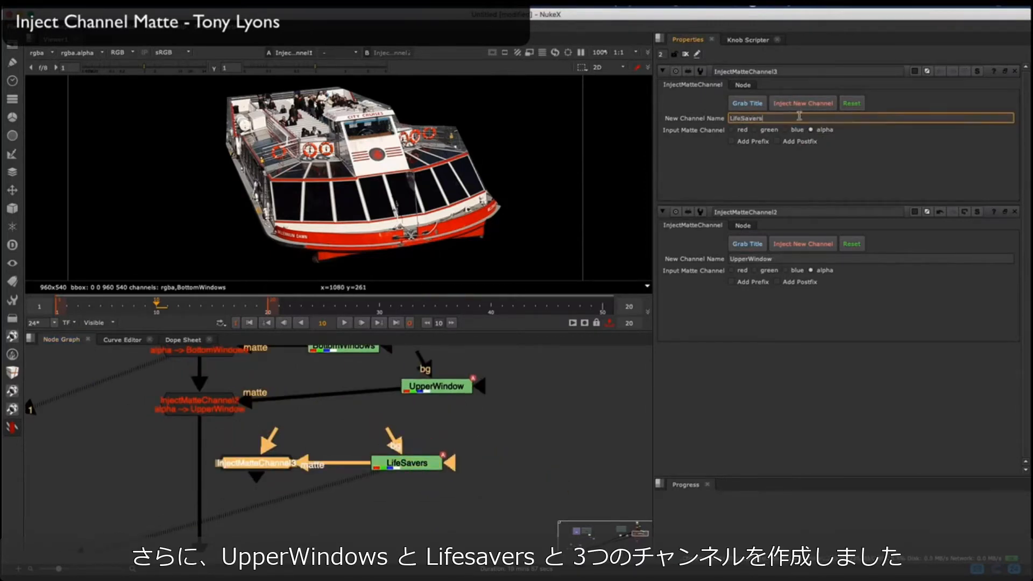
pyautogui.press('Return')
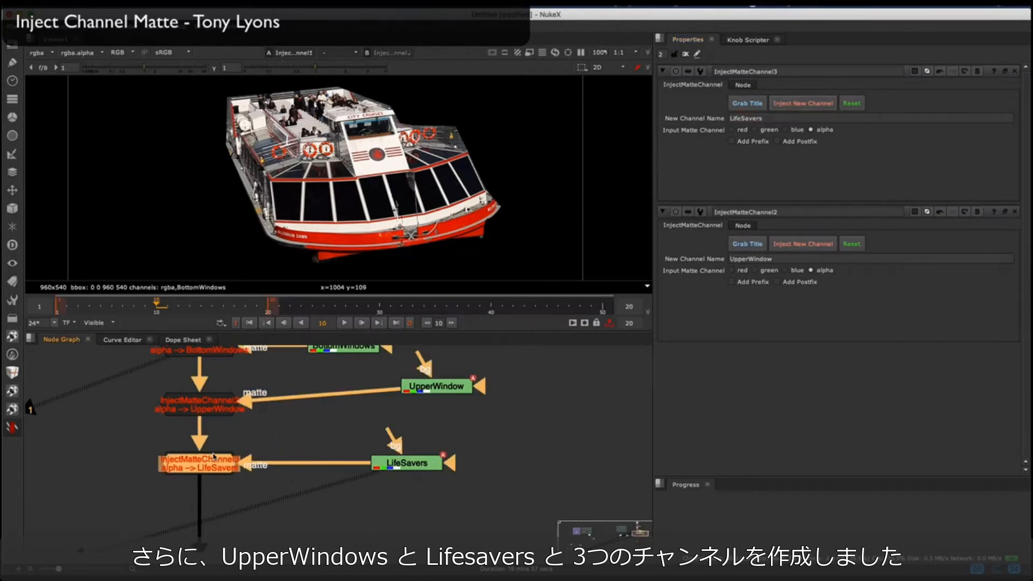
pyautogui.click(450, 399)
pyautogui.scroll(-3, 300, 437)
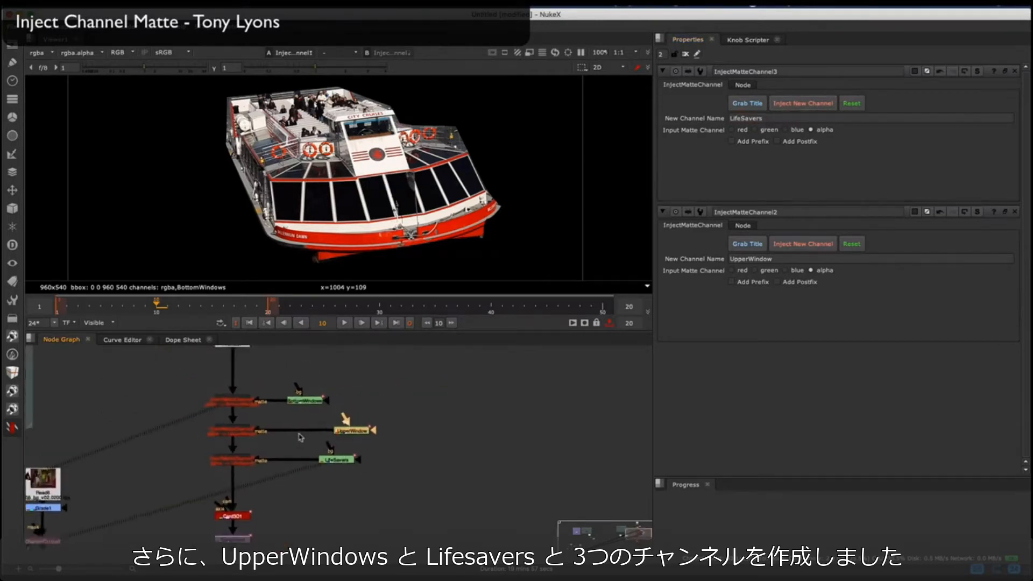
pyautogui.moveTo(300, 437); pyautogui.dragTo(302, 444, button='middle')
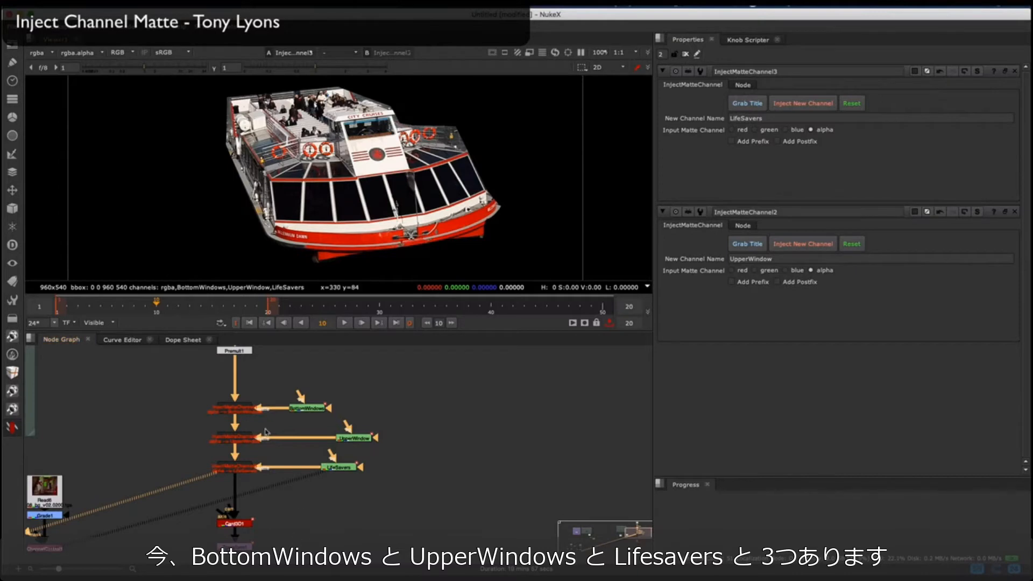
# Step: Move the three InjectMatteChannel nodes and their roto nodes together closer to Premult1
pyautogui.scroll(-3, 266, 433)
pyautogui.moveTo(266, 435); pyautogui.dragTo(260, 450, button='middle')
pyautogui.moveTo(208, 415); pyautogui.dragTo(360, 485)
pyautogui.scroll(4, 249, 422)
pyautogui.moveTo(253, 439); pyautogui.dragTo(253, 403)
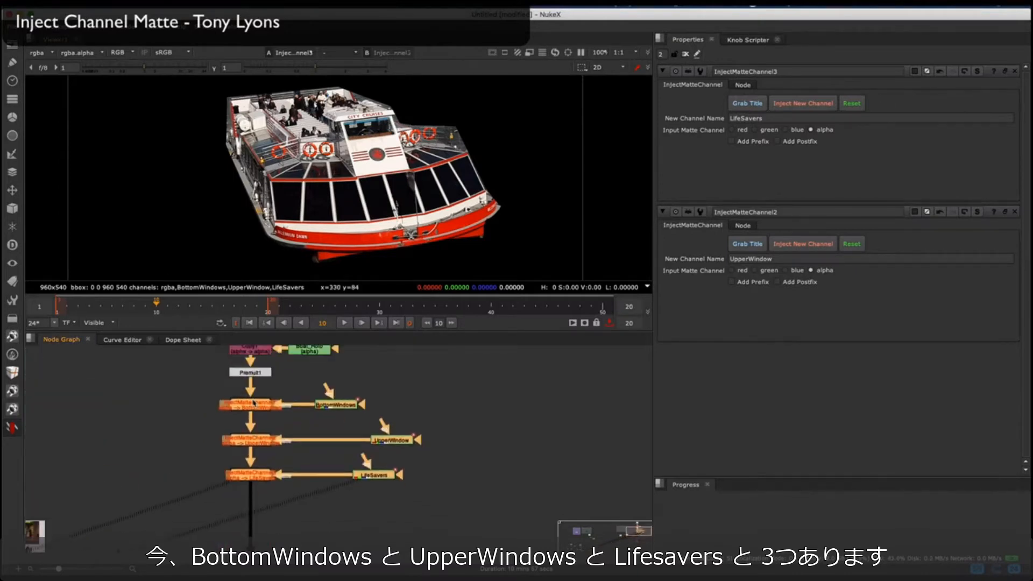
# Step: Add a Shuffle node fed by InjectMatteChannel3 and view its output
pyautogui.scroll(3, 310, 498)
pyautogui.moveTo(309, 498); pyautogui.dragTo(285, 452, button='middle')
pyautogui.scroll(2, 286, 452)
pyautogui.click(268, 480)
pyautogui.press('h')
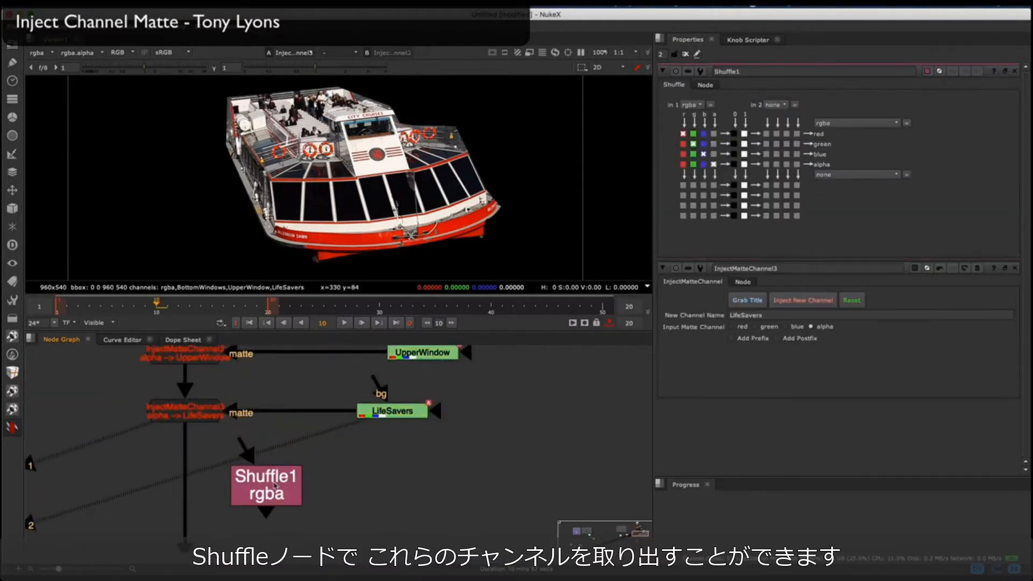
pyautogui.moveTo(275, 486); pyautogui.dragTo(278, 484)
pyautogui.press('1')
# Step: Cycle Shuffle1's first input through BottomWindows, LifeSavers and UpperWindow, leave it on BottomWindows, and view InjectMatteChannel3 again
pyautogui.click(693, 105)
pyautogui.click(706, 156)
pyautogui.click(712, 107)
pyautogui.click(712, 166)
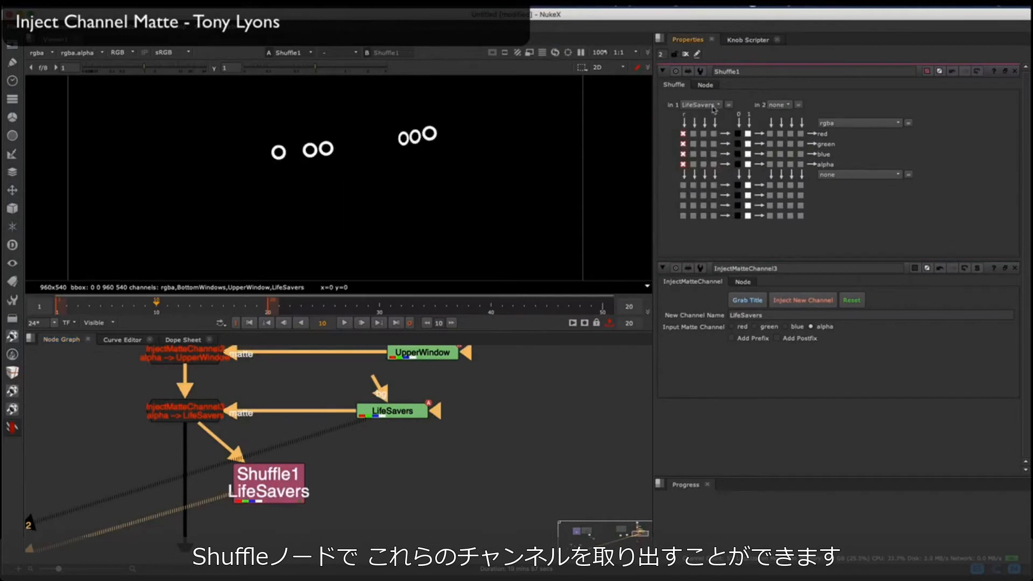
pyautogui.click(714, 109)
pyautogui.click(712, 176)
pyautogui.click(710, 108)
pyautogui.click(709, 155)
pyautogui.click(191, 413)
pyautogui.press('1')
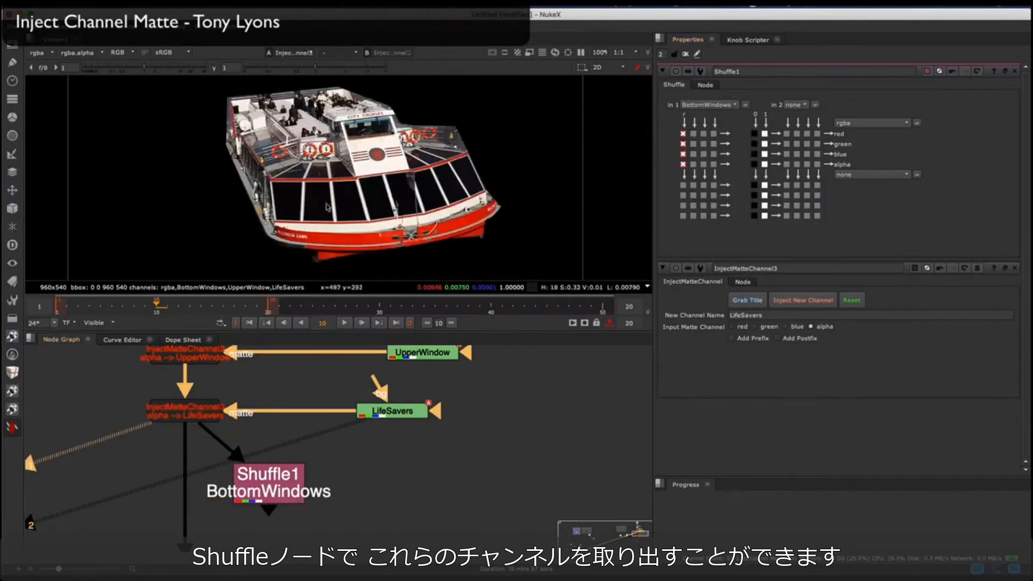
# Step: View the boat render at ScanlineRender1 and go to frame 14
pyautogui.scroll(-5, 277, 441)
pyautogui.moveTo(280, 490); pyautogui.dragTo(275, 411, button='middle')
pyautogui.moveTo(242, 514); pyautogui.dragTo(253, 479, button='middle')
pyautogui.scroll(5, 254, 478)
pyautogui.click(247, 465)
pyautogui.press('1')
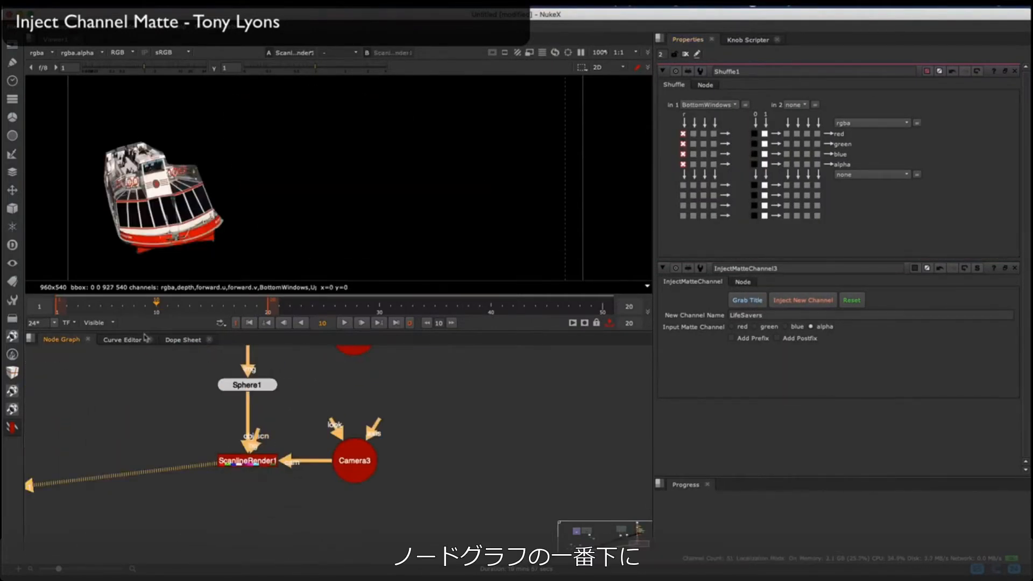
pyautogui.moveTo(125, 304); pyautogui.dragTo(201, 306)
# Step: Extract the LifeSavers, BottomWindows and UpperWindow channels from ScanlineRender1 with three separate Shuffle nodes, playing the LifeSavers matte
pyautogui.click(298, 500)
pyautogui.moveTo(299, 500); pyautogui.dragTo(250, 425, button='middle')
pyautogui.press('h')
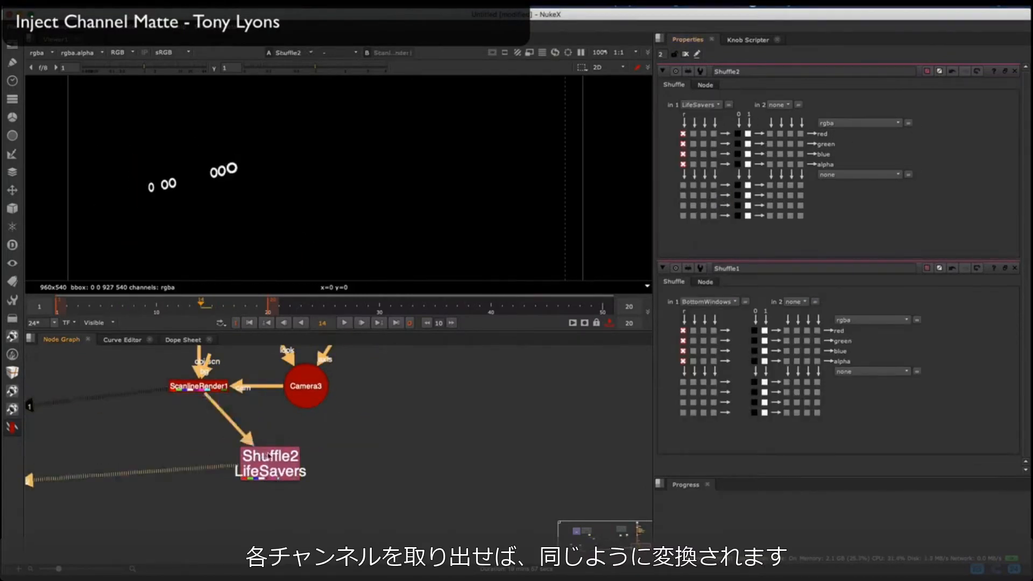
pyautogui.click(344, 322)
pyautogui.press('2')
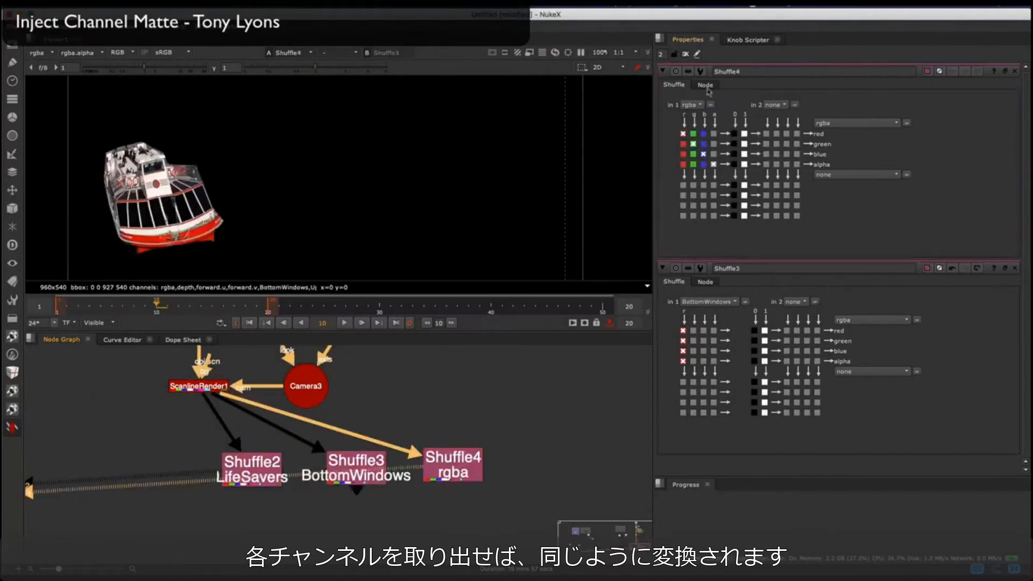
pyautogui.click(691, 105)
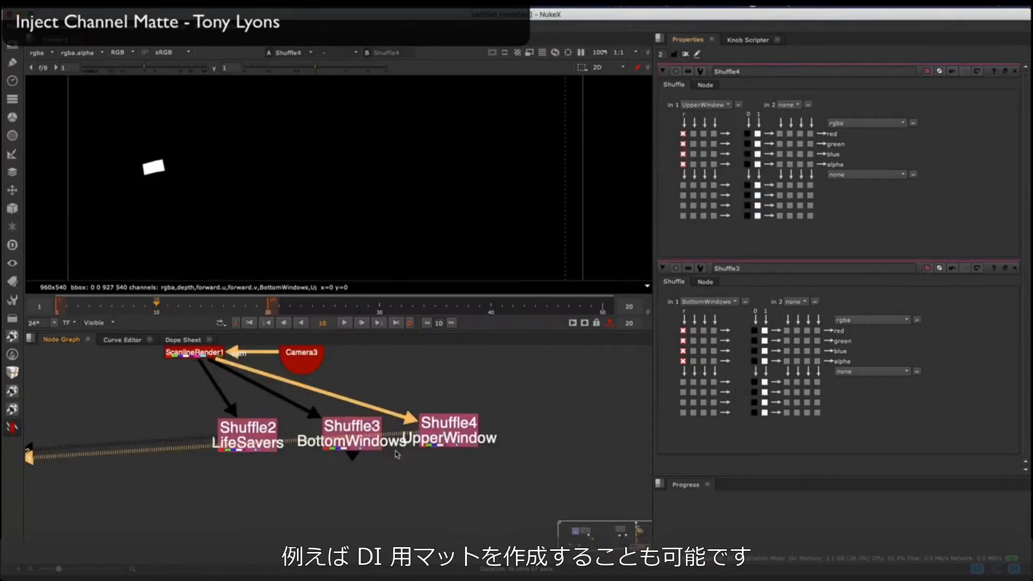
# Step: Merge the three shuffled mattes with BottomWindows in red, LifeSavers in green and UpperWindow in blue, and play the result
pyautogui.click(250, 444)
pyautogui.press('m')
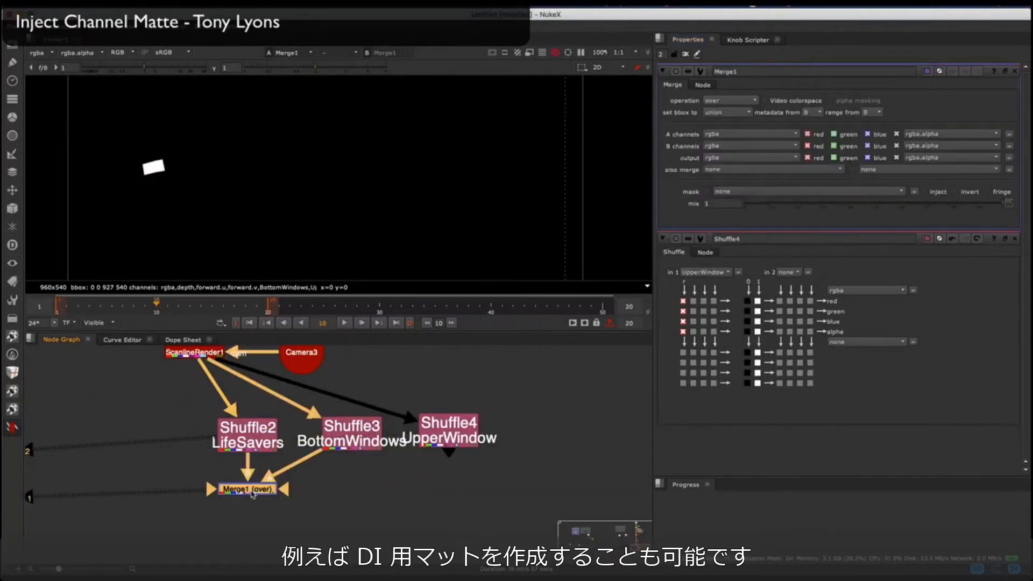
pyautogui.press('1')
pyautogui.click(833, 134)
pyautogui.click(868, 134)
pyautogui.doubleClick(248, 434)
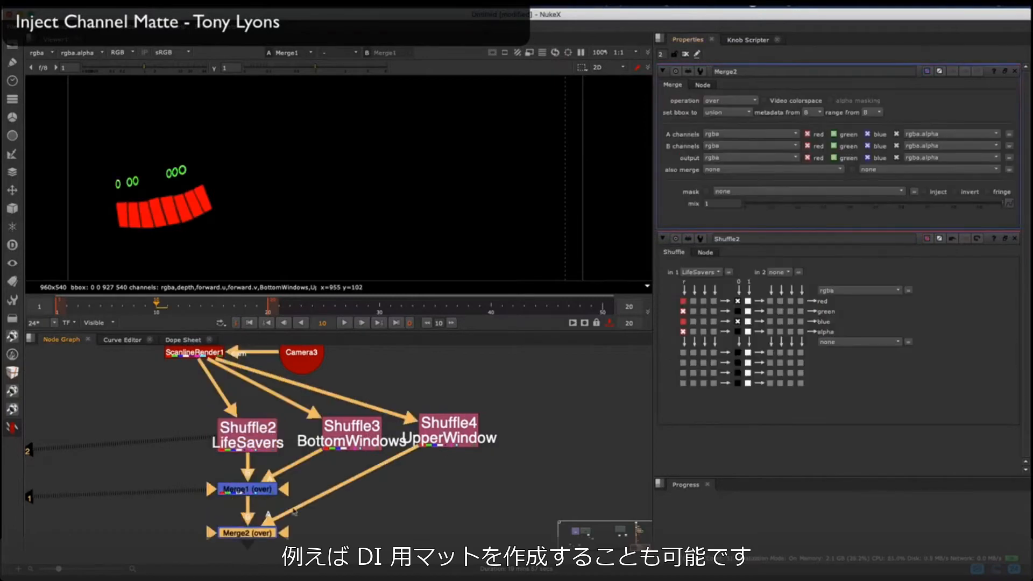
pyautogui.click(345, 323)
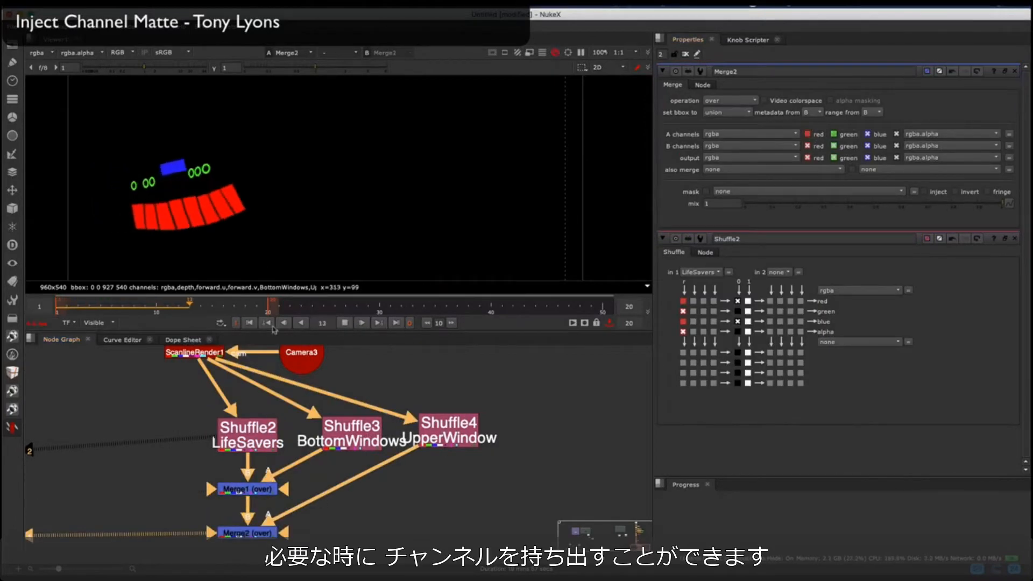
# Step: Merge the combined RGB matte from Merge2 over ScanlineRender1 at mix 0.525 and view the overlay
pyautogui.moveTo(127, 536); pyautogui.dragTo(166, 505, button='middle')
pyautogui.click(167, 522)
pyautogui.press('m')
pyautogui.moveTo(189, 520); pyautogui.dragTo(269, 501)
pyautogui.moveTo(175, 510); pyautogui.dragTo(222, 350)
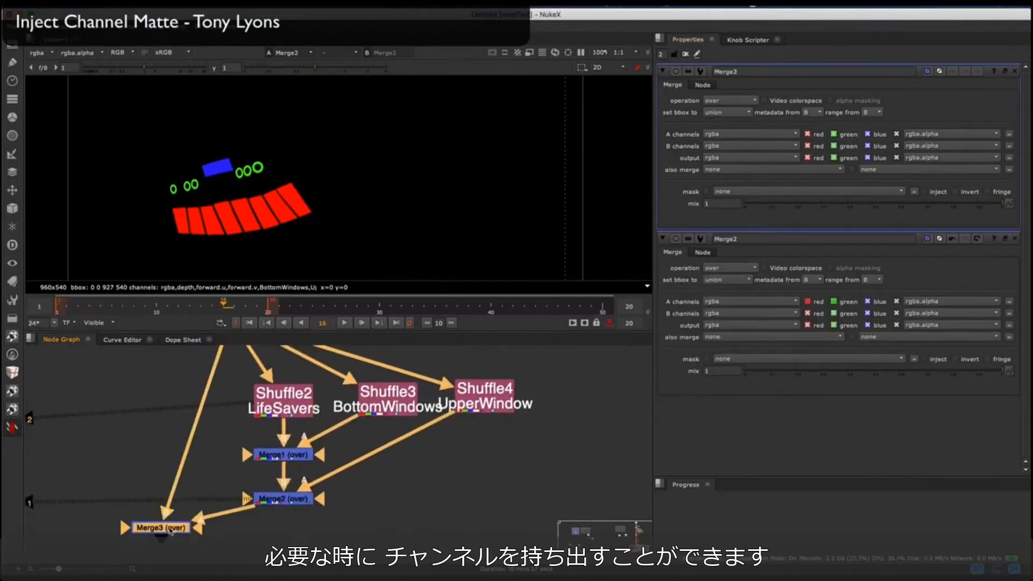
pyautogui.press('1')
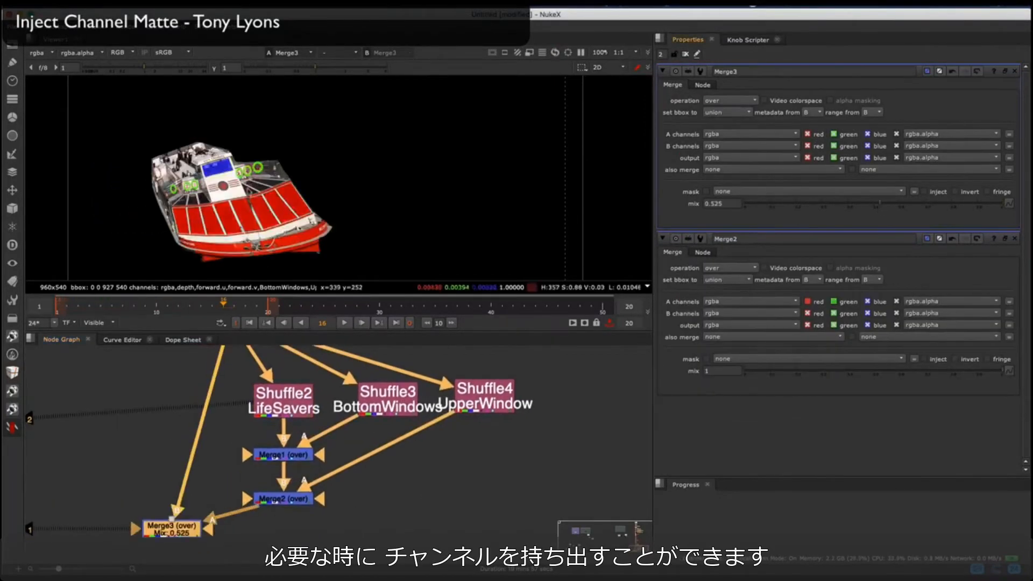
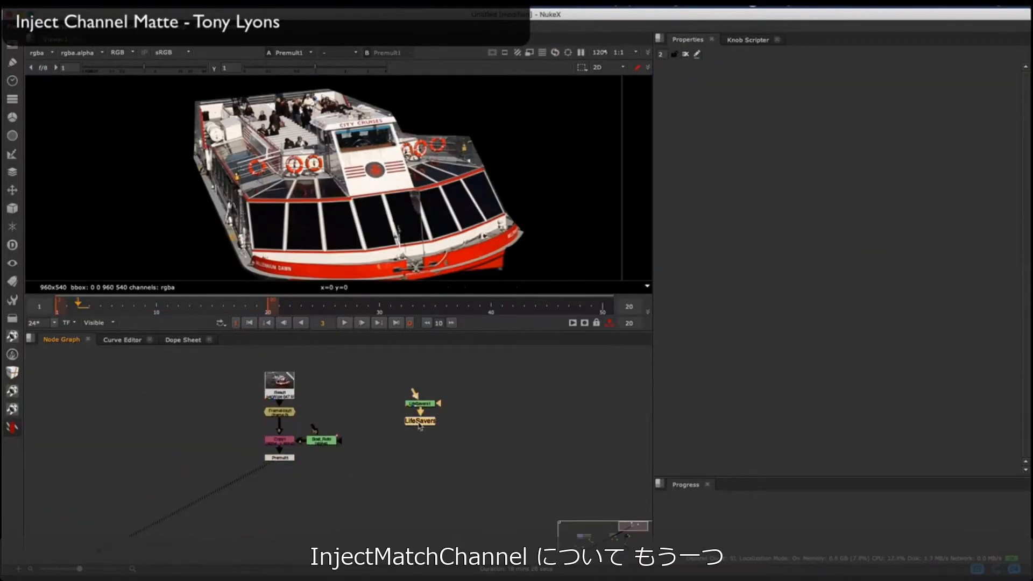
# Step: Create a wired stamp from the LifeSavers anchor, view its matte, and position the stamp near the Premult1 branch
pyautogui.press('1')
pyautogui.press('F8')
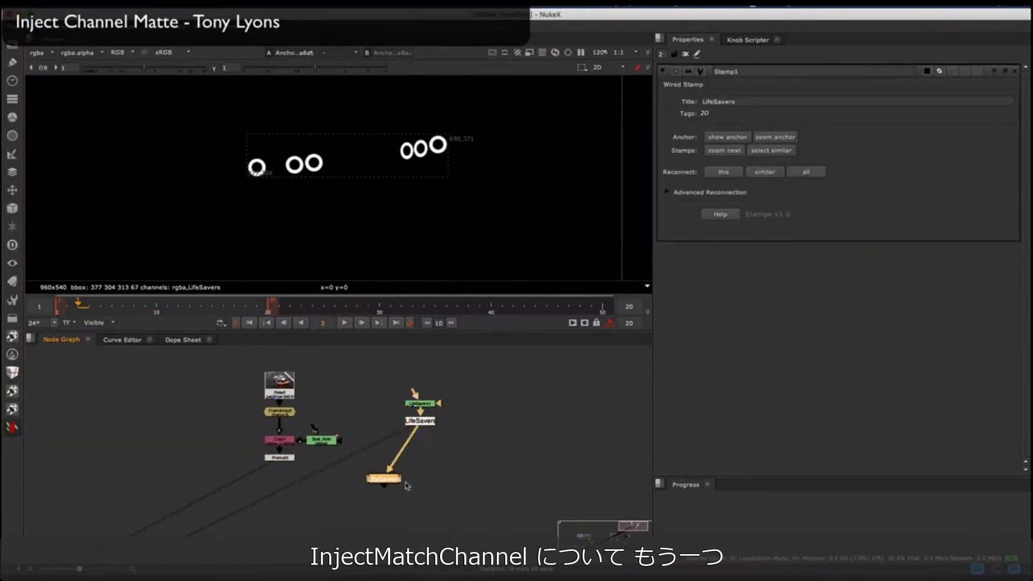
pyautogui.press('1')
pyautogui.click(424, 491)
pyautogui.moveTo(395, 480); pyautogui.dragTo(363, 495)
# Step: Add an InjectMatteChannel node below Premult1 with the LifeSavers stamp as matte, grab the stamp's title, and inject the LifeSavers channel
pyautogui.scroll(5, 315, 493)
pyautogui.click(316, 494)
pyautogui.click(16, 428)
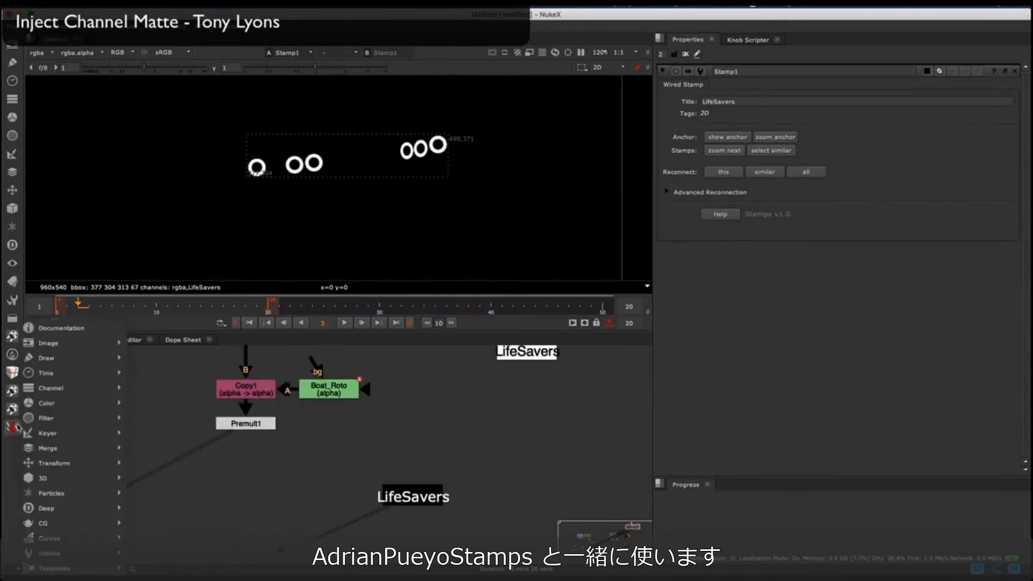
pyautogui.moveTo(72, 397)
pyautogui.click(150, 431)
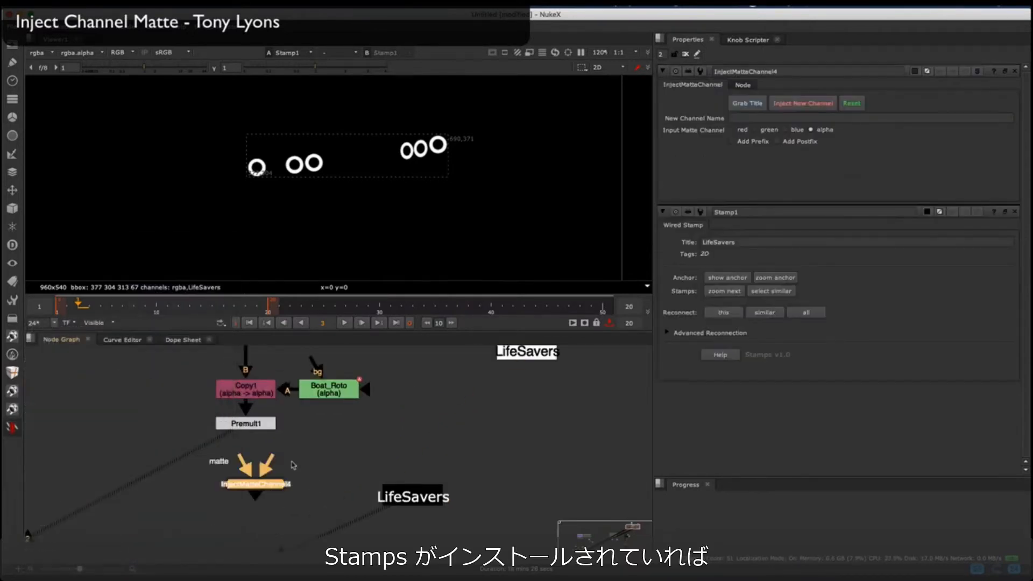
pyautogui.moveTo(250, 468); pyautogui.dragTo(387, 494)
pyautogui.click(291, 487)
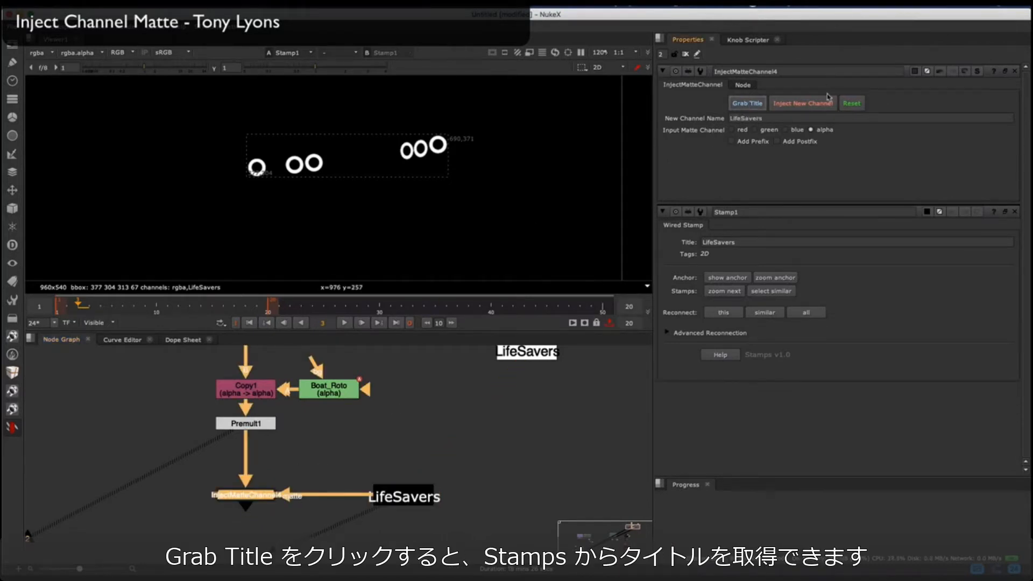
pyautogui.scroll(3, 298, 479)
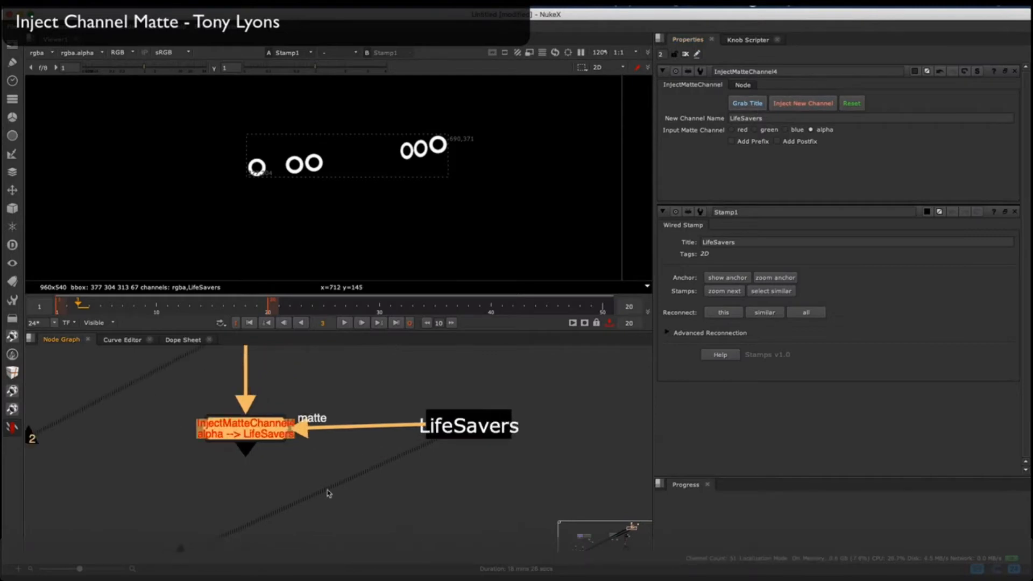
# Step: Add a Shuffle node after the InjectMatteChannel node, view its output, and choose the layer for its first input
pyautogui.click(351, 522)
pyautogui.press('h')
pyautogui.moveTo(321, 479); pyautogui.dragTo(242, 435)
pyautogui.click(240, 433)
pyautogui.press('1')
pyautogui.click(347, 531)
pyautogui.press('1')
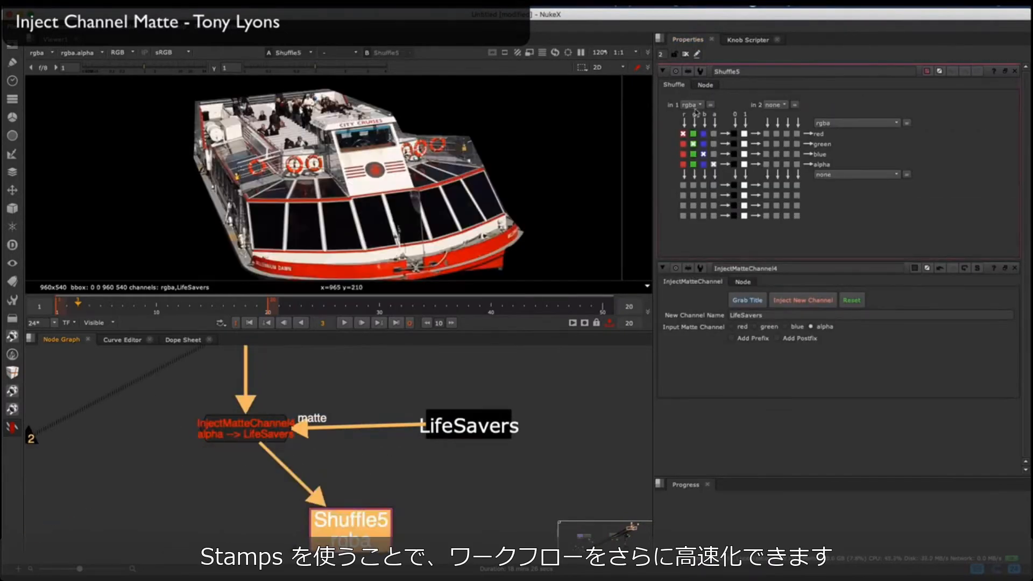
pyautogui.click(710, 157)
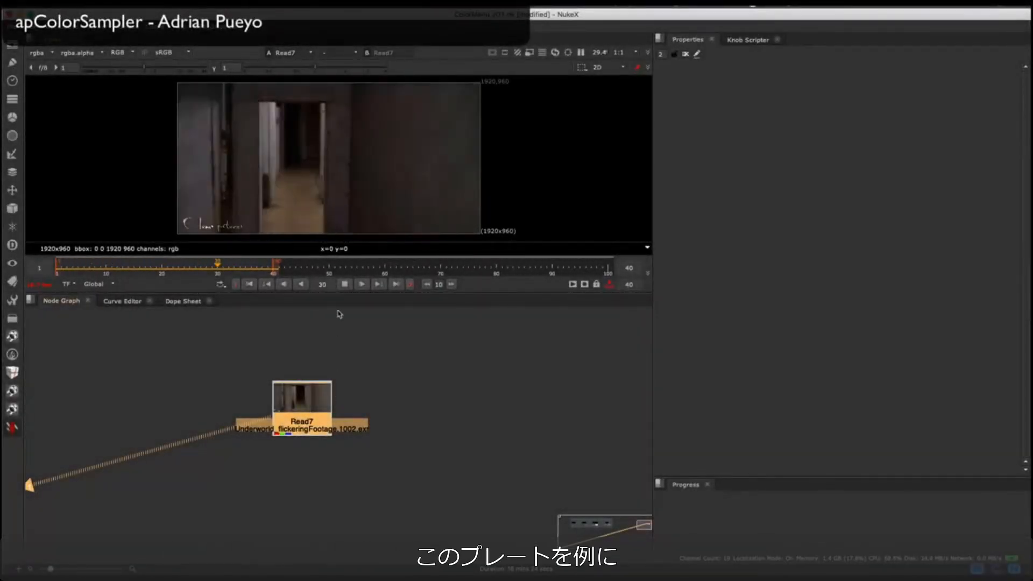
# Step: Add an apColorSampler node to the Read7 footage in Average mode, view it, and play the sampled colour
pyautogui.click(345, 286)
pyautogui.rightClick(28, 457)
pyautogui.moveTo(120, 405)
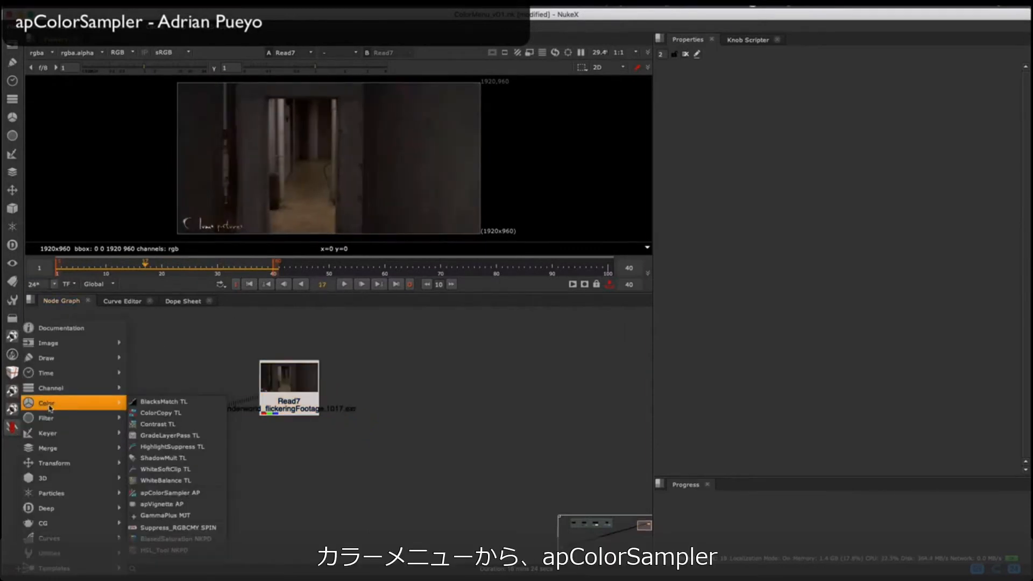
pyautogui.click(153, 492)
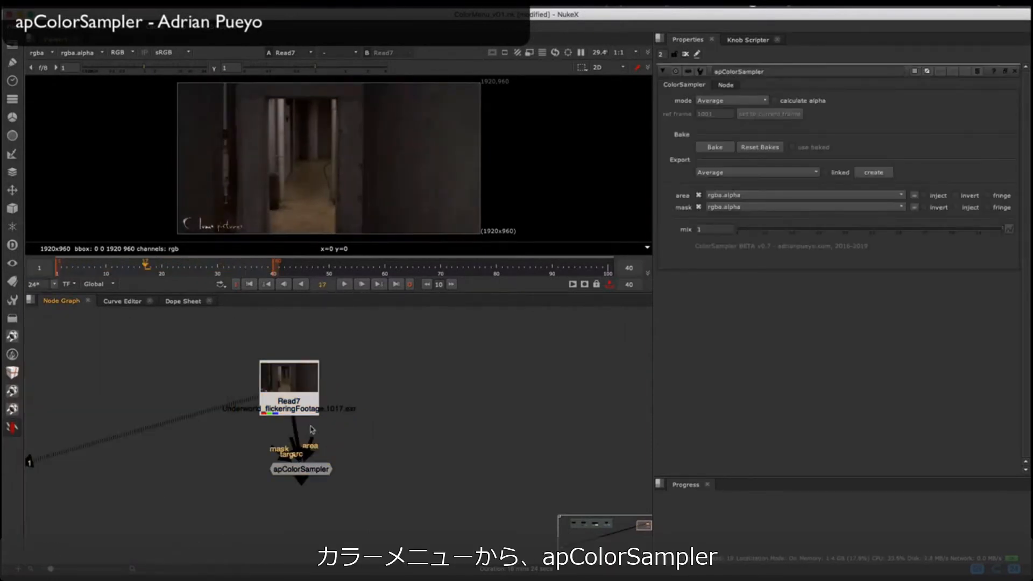
pyautogui.moveTo(303, 468); pyautogui.dragTo(292, 466)
pyautogui.press('1')
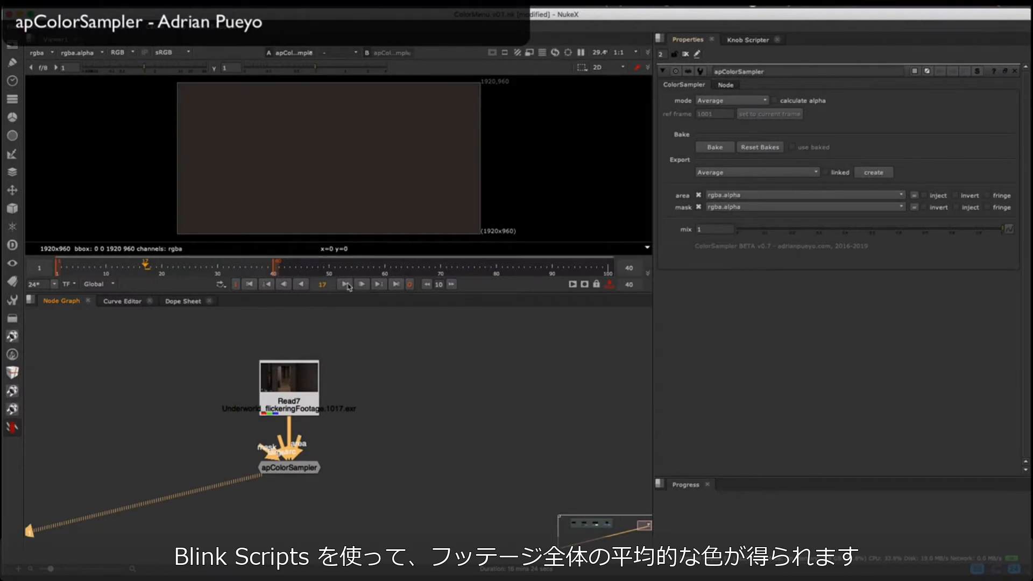
pyautogui.click(346, 285)
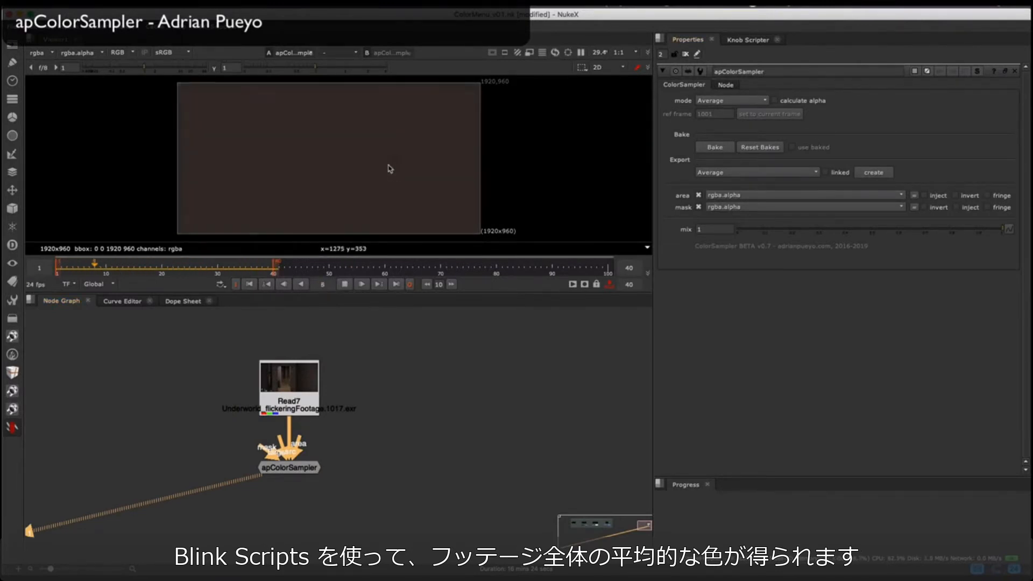
pyautogui.click(345, 284)
# Step: Draw a four-point roto shape on the corridor wall of Read7 and keyframe its position at frames 40 and 1
pyautogui.press('1')
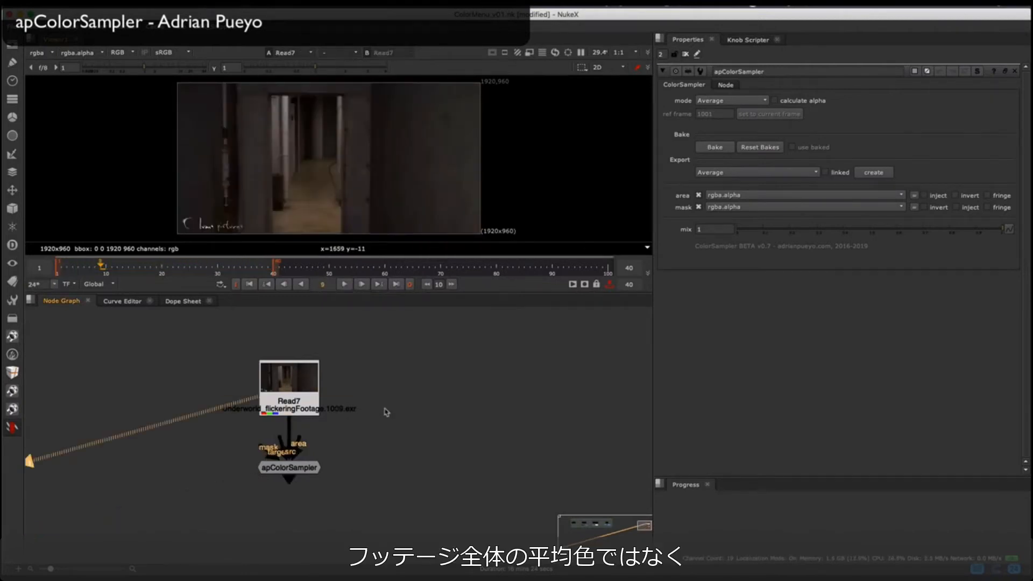
pyautogui.press('o')
pyautogui.click(386, 143)
pyautogui.moveTo(226, 275); pyautogui.dragTo(274, 270)
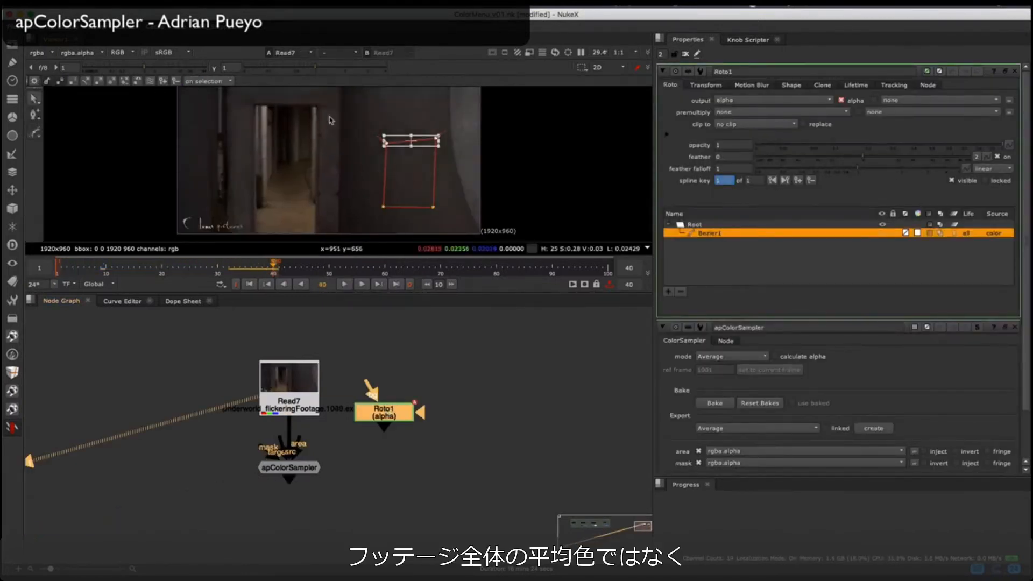
pyautogui.moveTo(328, 117); pyautogui.dragTo(459, 222)
pyautogui.moveTo(424, 173); pyautogui.dragTo(392, 170)
pyautogui.moveTo(146, 267); pyautogui.dragTo(56, 267)
pyautogui.moveTo(420, 178); pyautogui.dragTo(432, 176)
pyautogui.moveTo(236, 267)
pyautogui.mouseDown()
pyautogui.moveTo(208, 267)
pyautogui.moveTo(224, 266)
pyautogui.mouseUp()
# Step: Connect Roto1 to the area input of apColorSampler and play the sampled colour
pyautogui.moveTo(299, 438); pyautogui.dragTo(344, 451)
pyautogui.click(301, 468)
pyautogui.press('1')
pyautogui.moveTo(317, 447); pyautogui.dragTo(377, 417)
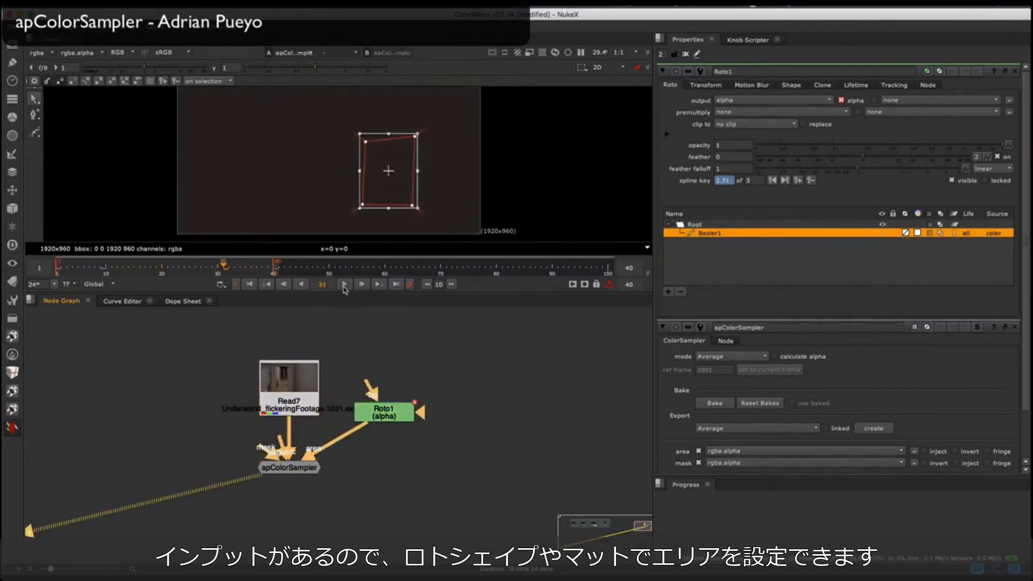
pyautogui.click(345, 284)
# Step: Reopen Roto1 on its own and pull feather points outward from the shape's upper corners at frame 9
pyautogui.click(685, 54)
pyautogui.doubleClick(395, 411)
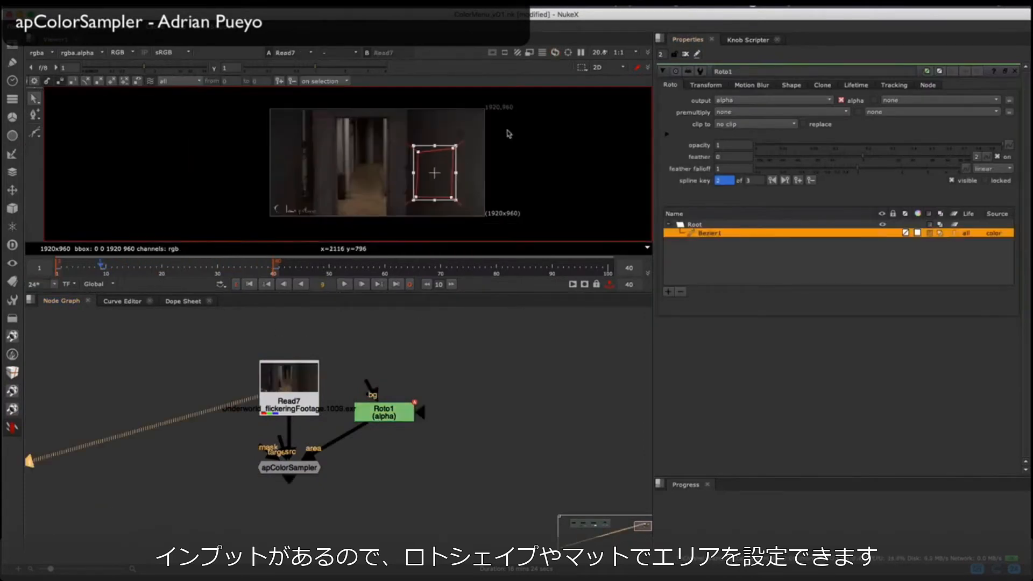
pyautogui.scroll(5, 481, 131)
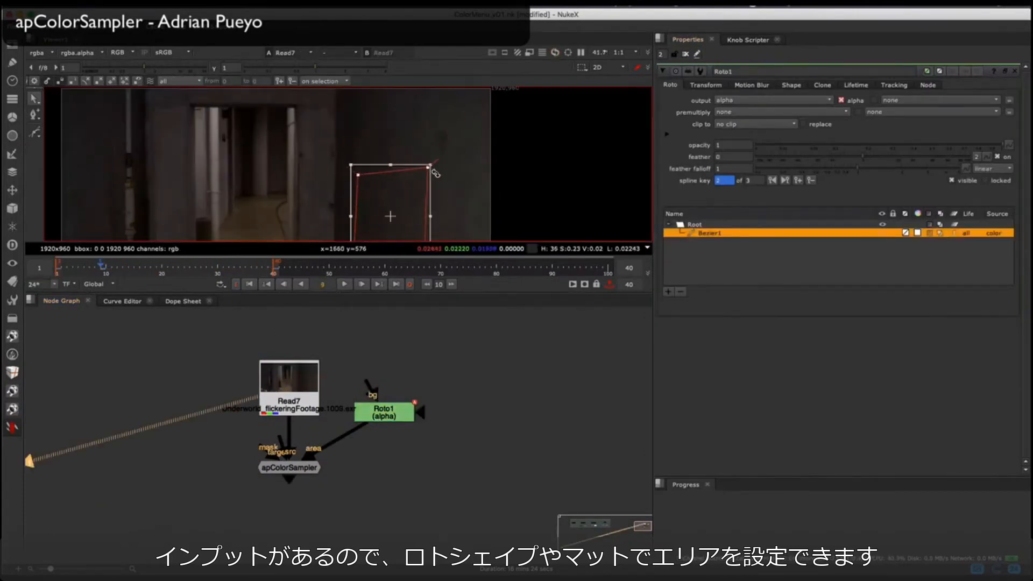
pyautogui.keyDown('super'); pyautogui.moveTo(428, 168); pyautogui.dragTo(448, 139); pyautogui.keyUp('super')
pyautogui.keyDown('super'); pyautogui.moveTo(358, 175); pyautogui.dragTo(352, 121); pyautogui.keyUp('super')
pyautogui.moveTo(447, 179); pyautogui.dragTo(407, 110, button='middle')
pyautogui.keyDown('super'); pyautogui.moveTo(384, 196); pyautogui.dragTo(421, 220); pyautogui.keyUp('super')
# Step: View the Roto1 matte, set its output to rgba, and fine-tune the upper-right feather point
pyautogui.press('1')
pyautogui.click(755, 101)
pyautogui.click(756, 131)
pyautogui.scroll(-1, 486, 145)
pyautogui.moveTo(458, 129); pyautogui.dragTo(470, 167, button='middle')
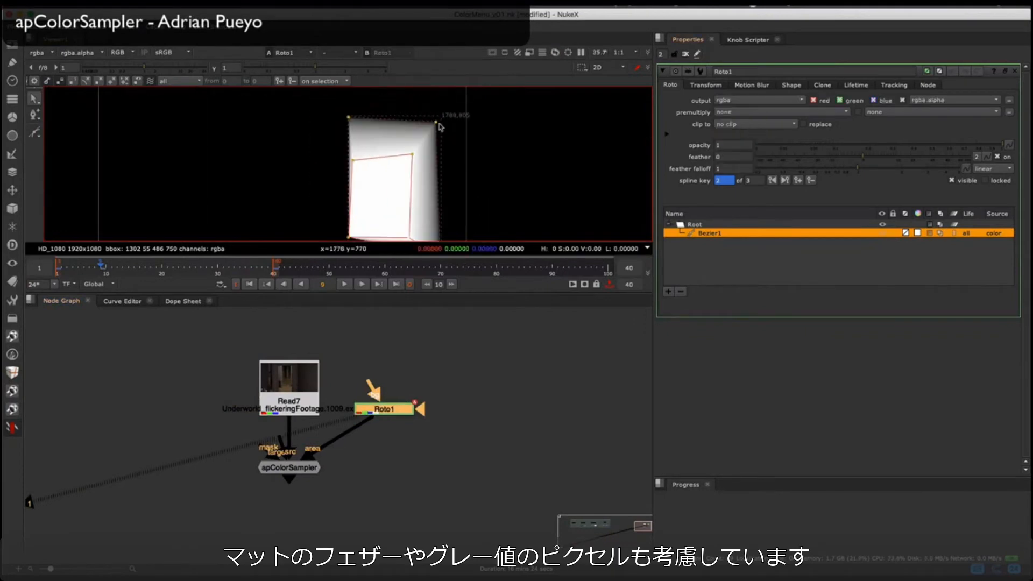
pyautogui.moveTo(437, 123); pyautogui.dragTo(440, 118)
# Step: Play the Read7 footage with the feathered roto shape overlaid
pyautogui.click(291, 403)
pyautogui.press('1')
pyautogui.click(345, 285)
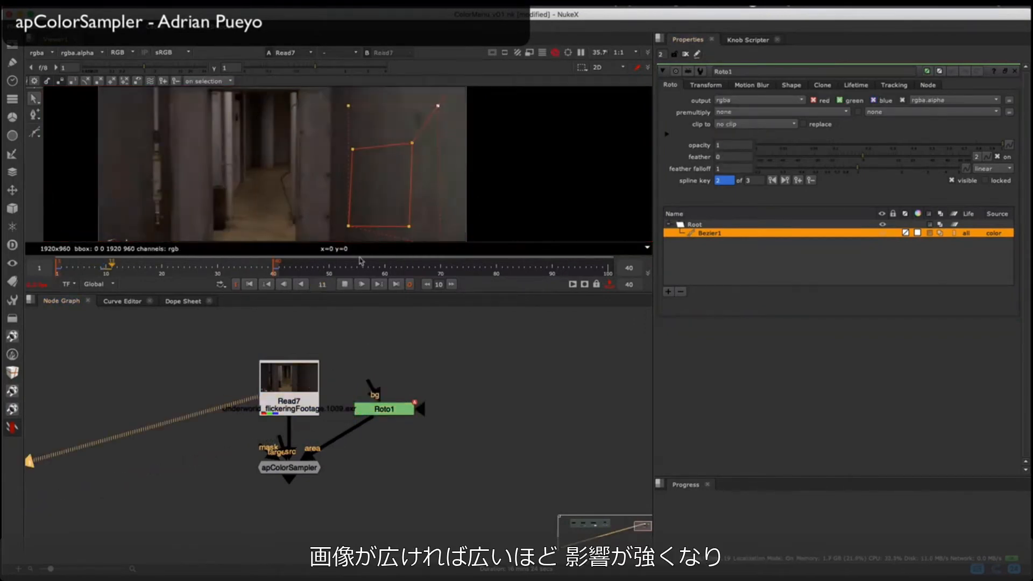
# Step: Reshape the Roto1 shape and its feather at frame 1 while viewing apColorSampler, and check the colour through frame 34
pyautogui.doubleClick(385, 410)
pyautogui.press('1')
pyautogui.click(291, 468)
pyautogui.press('1')
pyautogui.moveTo(386, 427); pyautogui.dragTo(355, 391, button='middle')
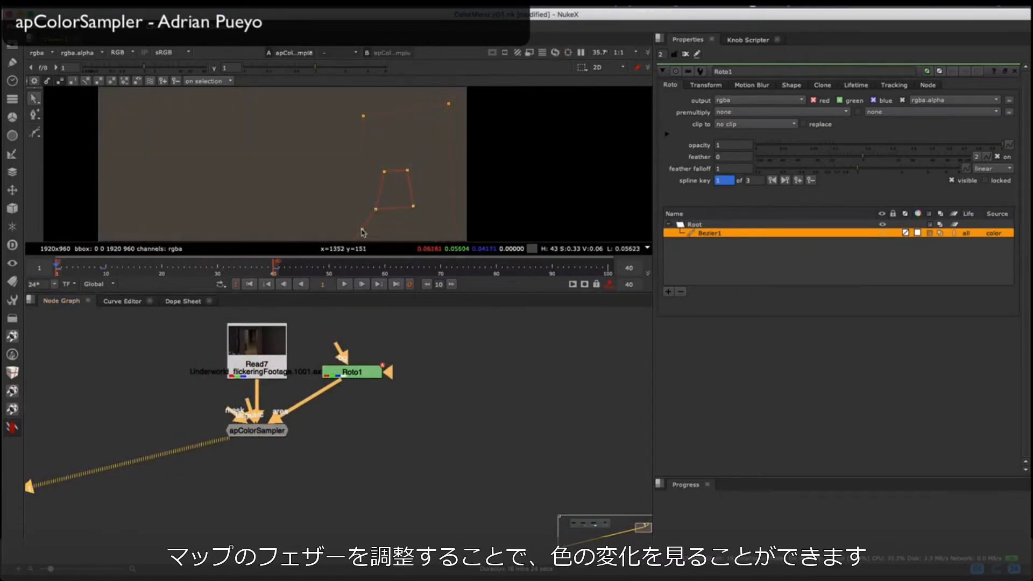
pyautogui.moveTo(144, 268); pyautogui.dragTo(240, 268)
# Step: Open the apColorSampler properties and bake the sampled colour over the input frame range 1-40
pyautogui.doubleClick(257, 431)
pyautogui.click(1015, 278)
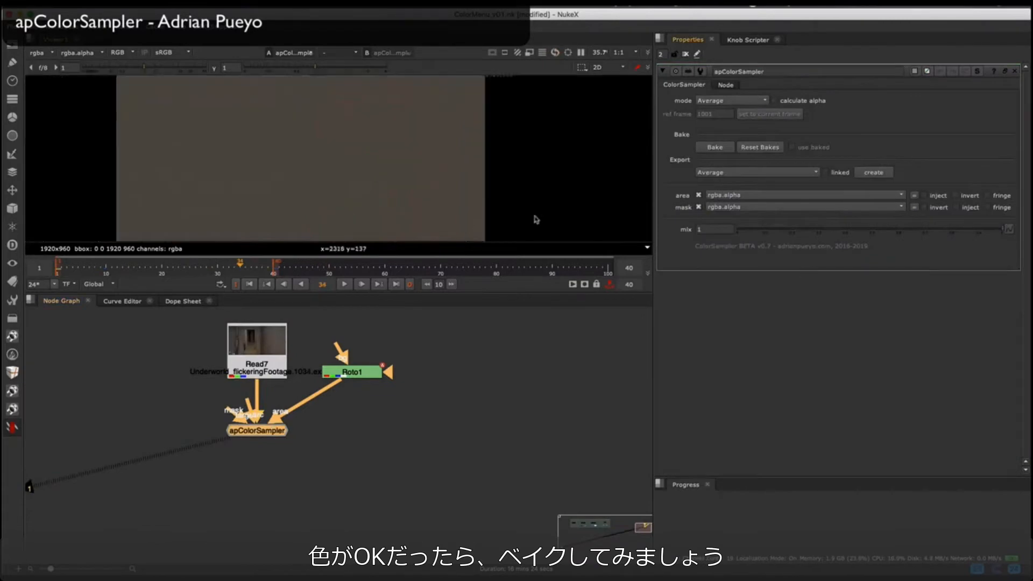
pyautogui.press('f')
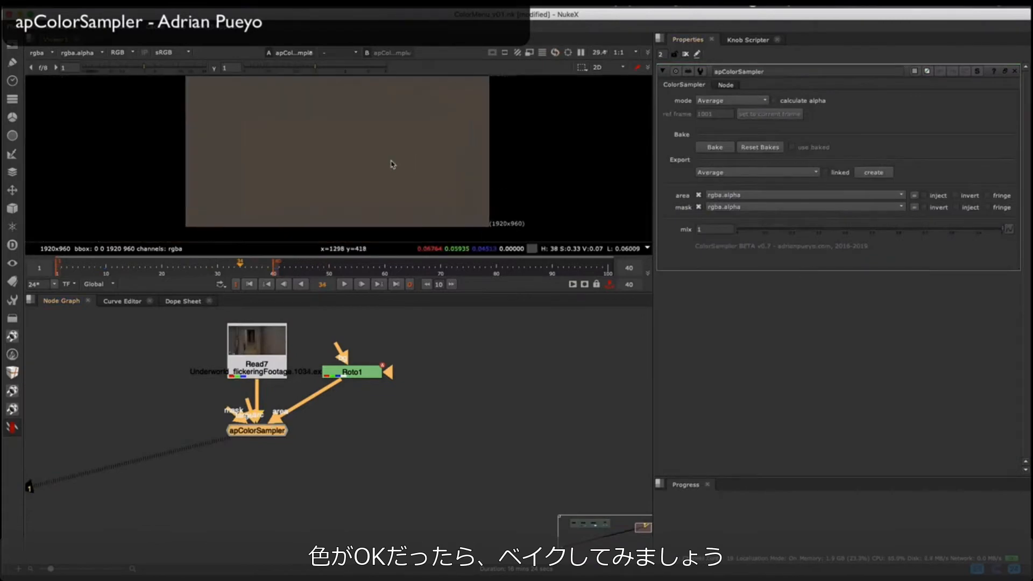
pyautogui.click(715, 148)
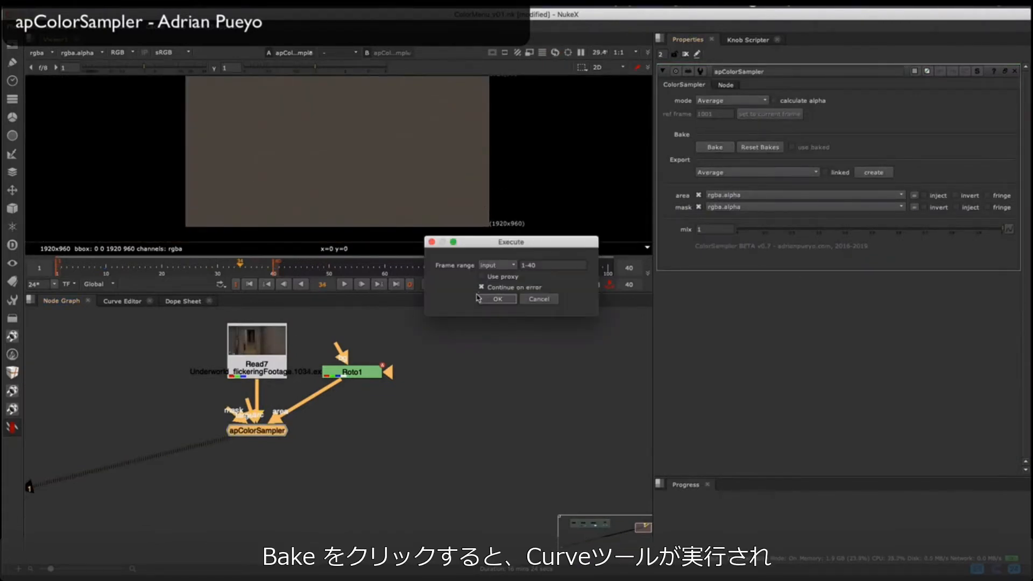
pyautogui.click(497, 299)
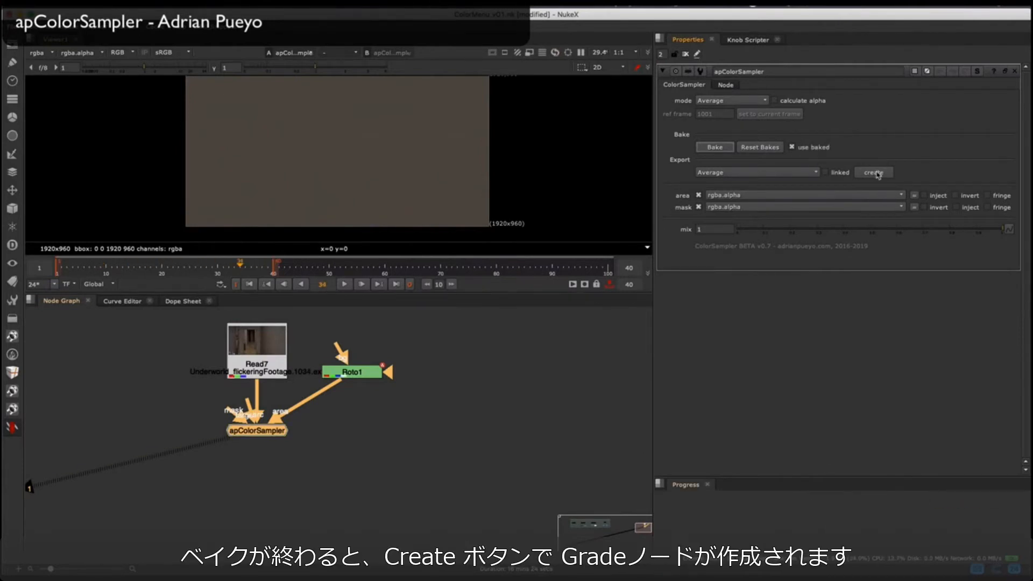
# Step: Export the baked average to a Grade node, copy its animated offset into a new Constant's color, and play the Constant
pyautogui.doubleClick(376, 478)
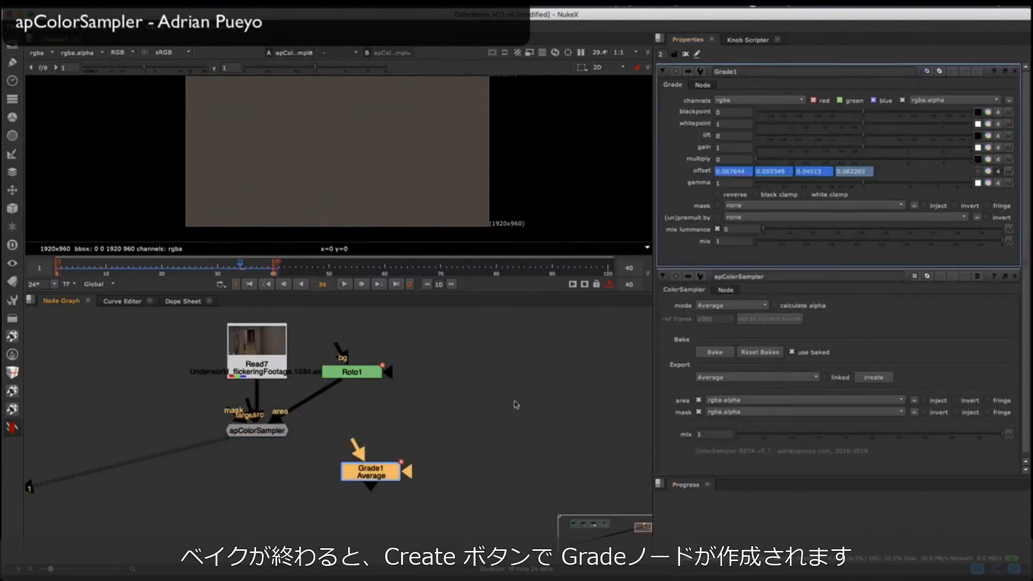
pyautogui.press('Tab')
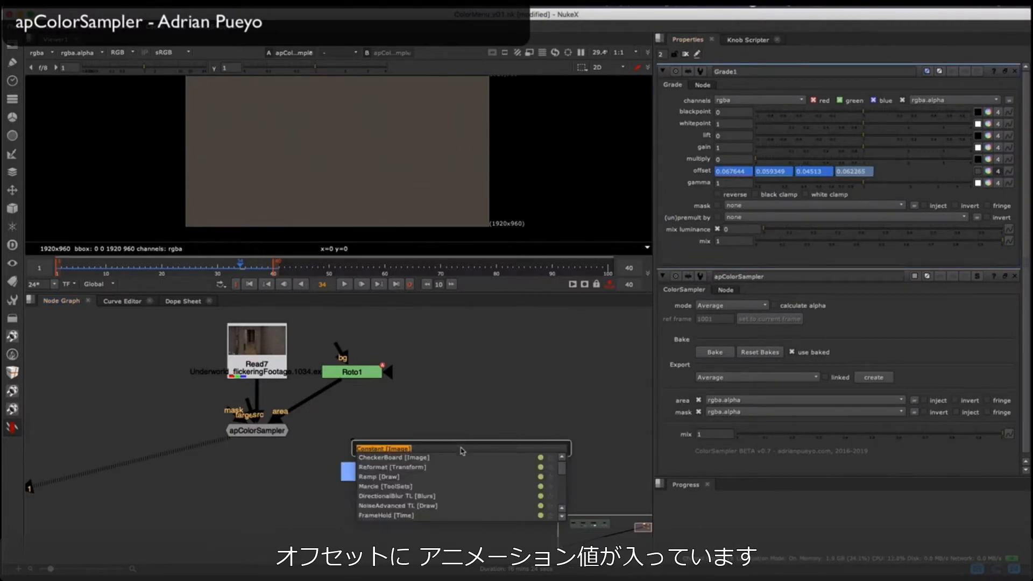
pyautogui.press('Return')
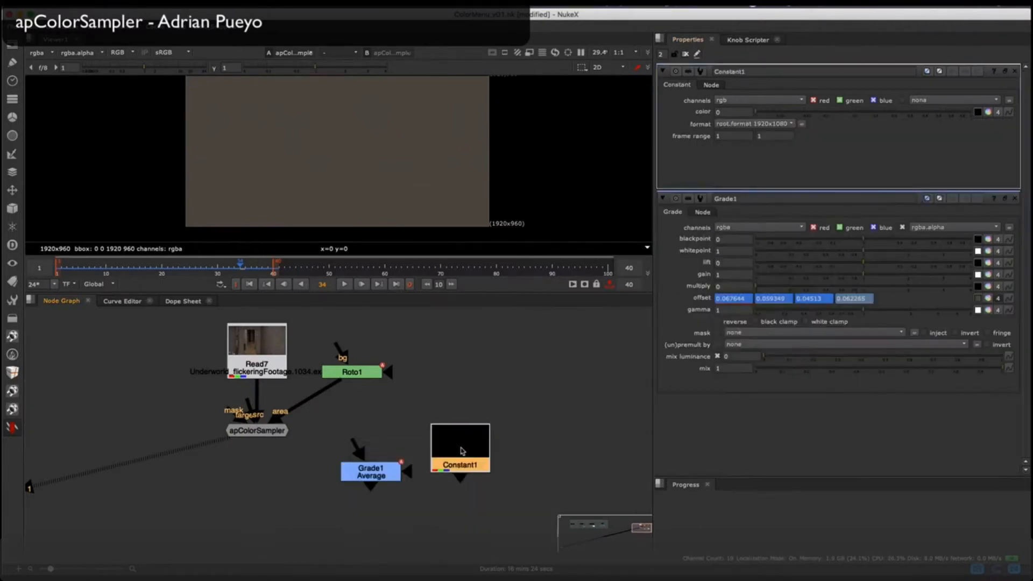
pyautogui.press('1')
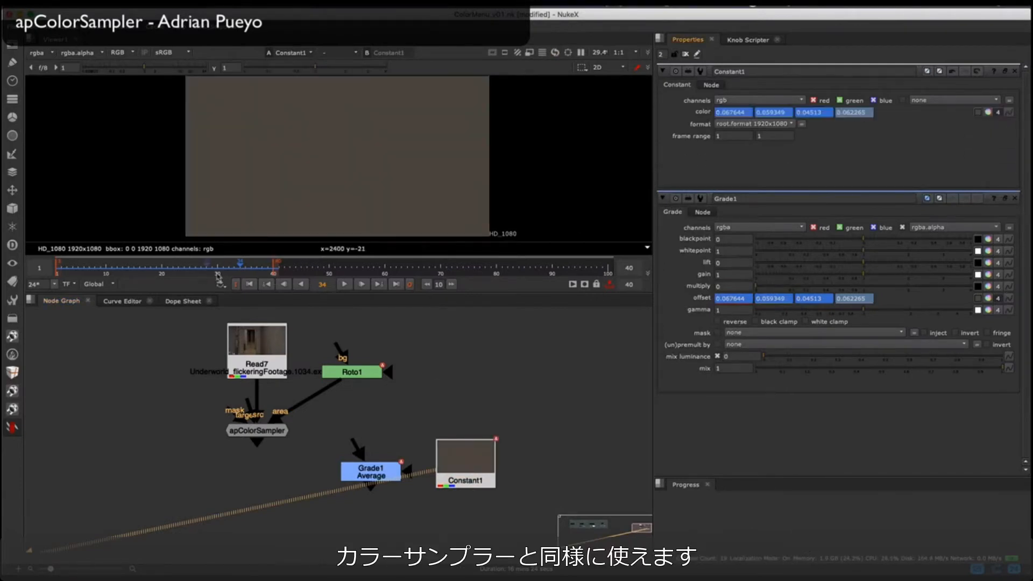
pyautogui.click(343, 286)
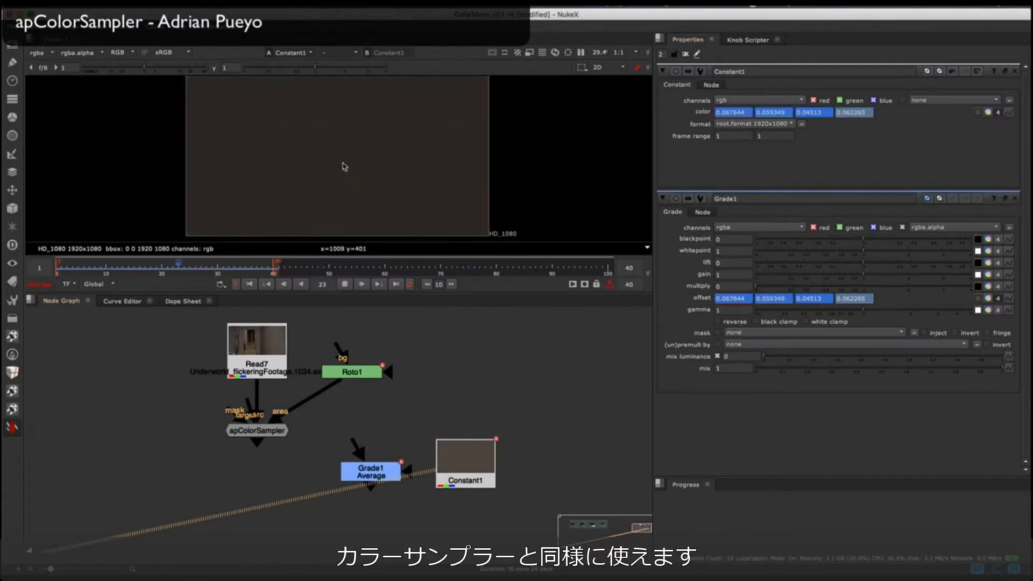
pyautogui.scroll(-1, 345, 163)
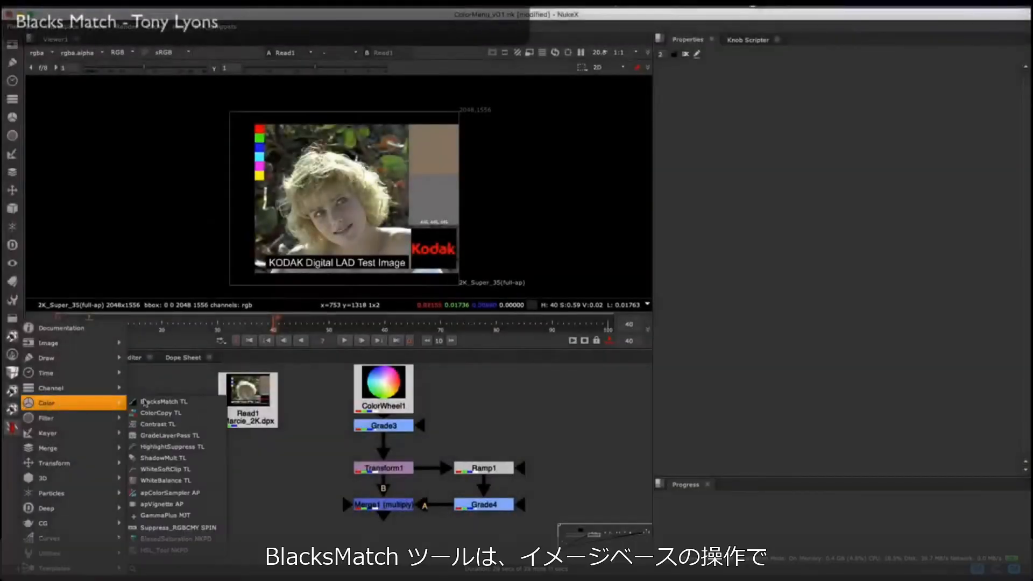
# Step: Add a BlacksMatch node to the Marcie_2K.dpx plate and set Mult Low Range to 5.98 and Rolloff Gamma to 0.602
pyautogui.click(144, 402)
pyautogui.scroll(5, 441, 182)
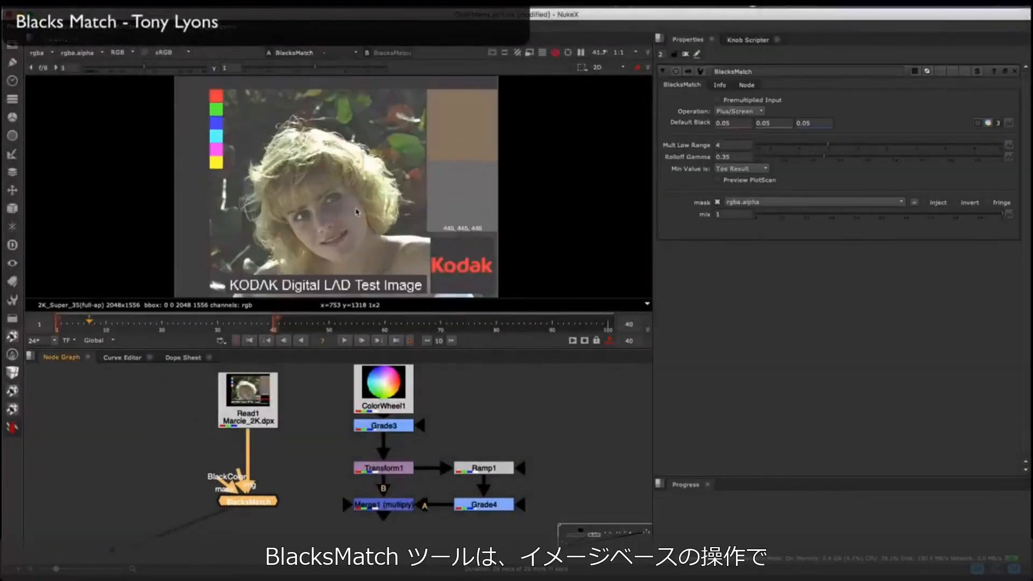
pyautogui.moveTo(403, 268); pyautogui.dragTo(476, 184, button='middle')
pyautogui.moveTo(829, 146); pyautogui.dragTo(849, 147)
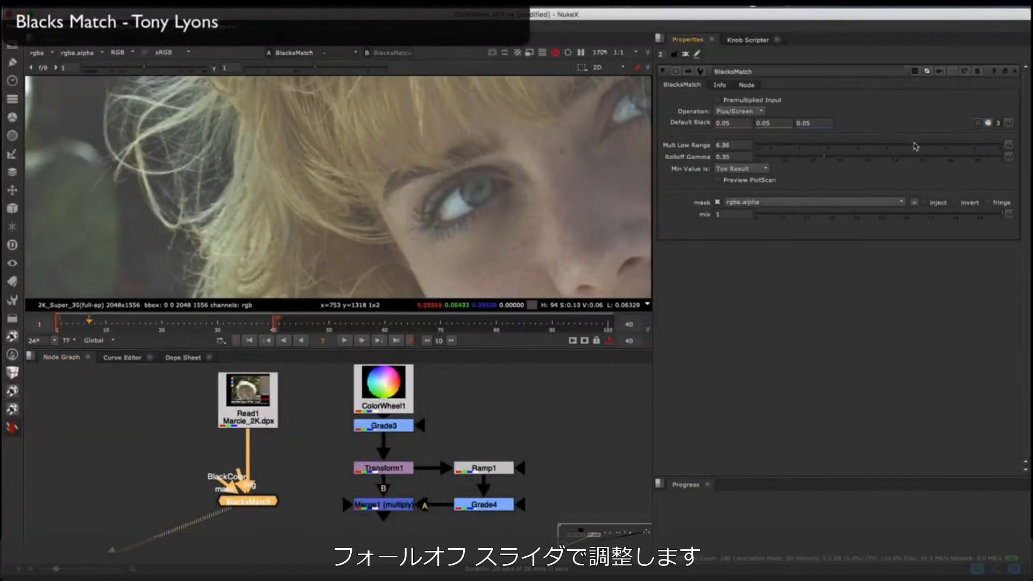
# Step: Set the BlacksMatch Default Black colour to 0.041667, 0.05, 0.029762 with the colour picker
pyautogui.click(989, 124)
pyautogui.click(895, 273)
pyautogui.click(879, 277)
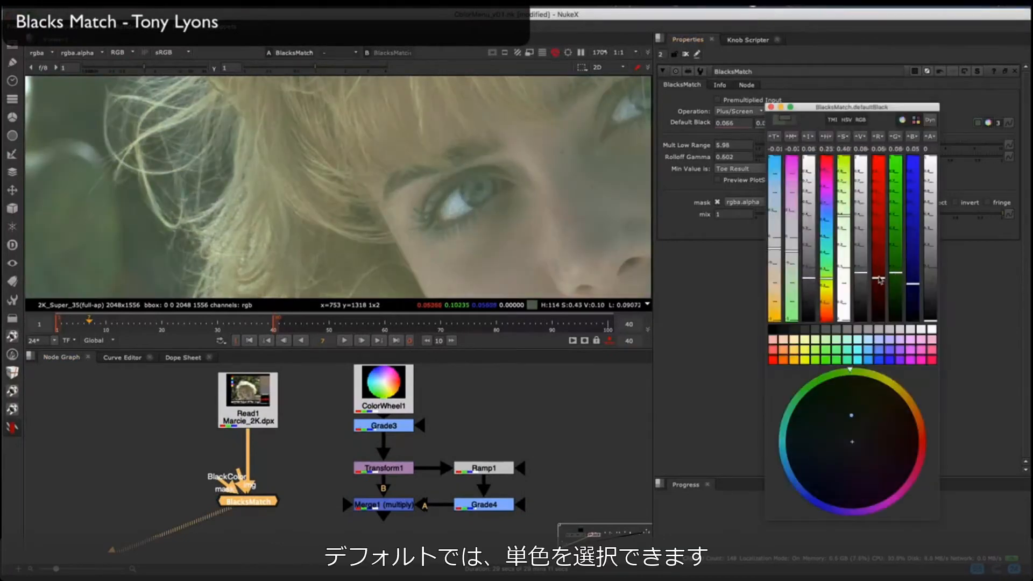
pyautogui.moveTo(862, 274)
pyautogui.mouseDown()
pyautogui.moveTo(862, 295)
pyautogui.moveTo(861, 283)
pyautogui.mouseUp()
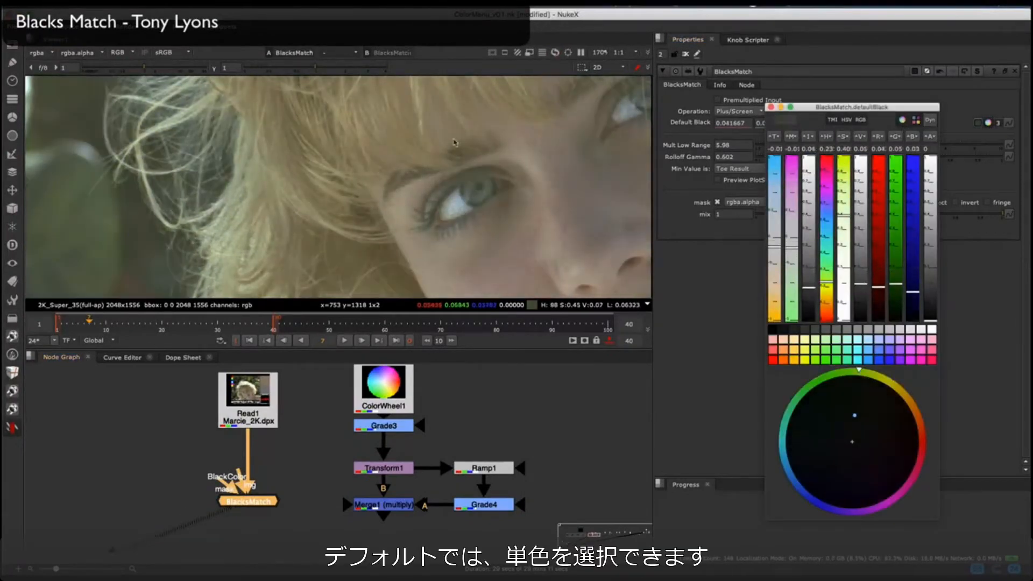
pyautogui.click(772, 108)
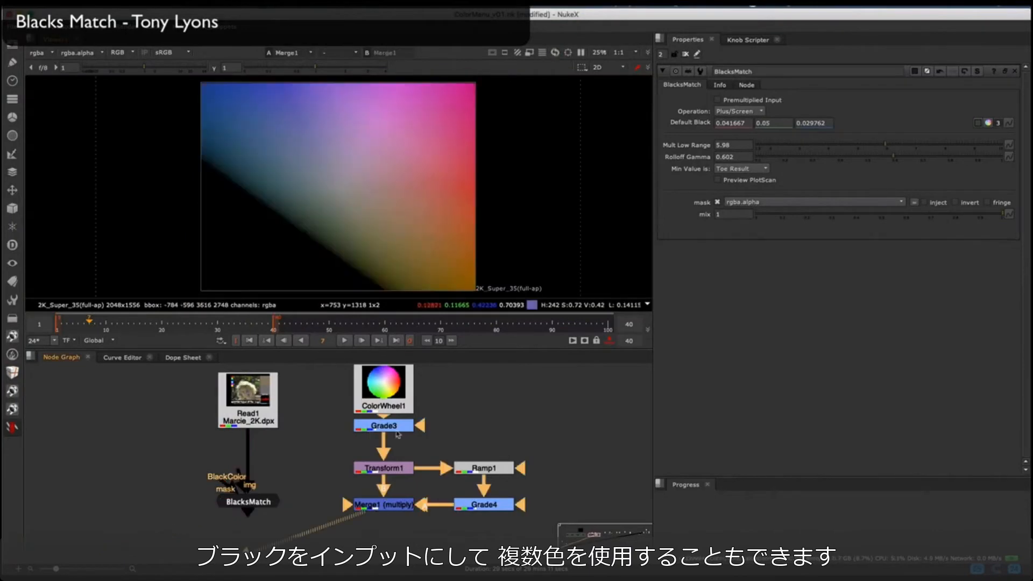
# Step: Connect Merge1 to the BlackColor input of BlacksMatch, view the result, and set Mult Low Range to 6.83 and Rolloff Gamma to 0.748
pyautogui.moveTo(229, 480); pyautogui.dragTo(362, 470)
pyautogui.click(249, 502)
pyautogui.press('1')
pyautogui.scroll(10, 297, 212)
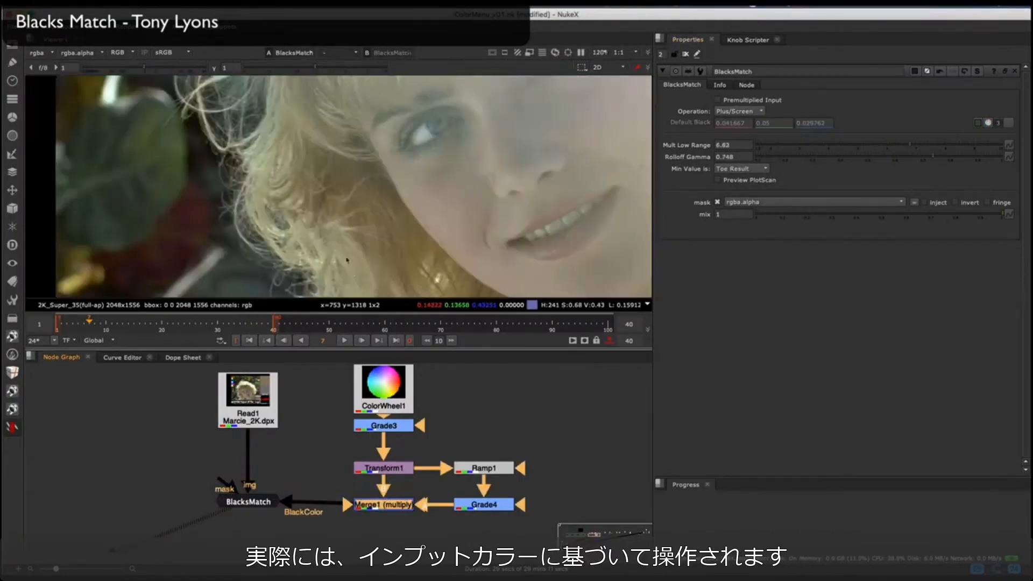
# Step: Open the Ramp1 node's controls and adjust its gradient in the viewer
pyautogui.doubleClick(497, 469)
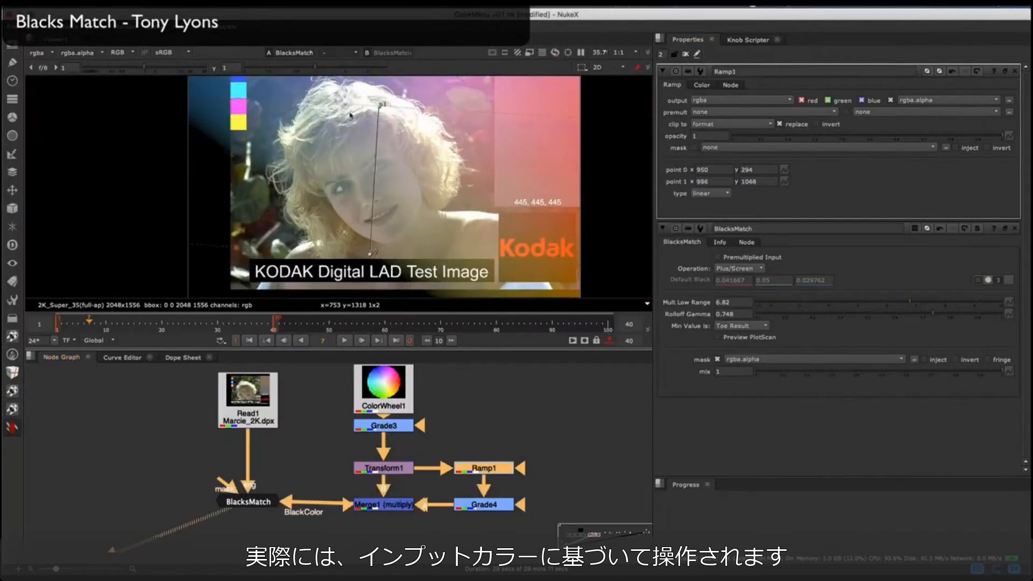
pyautogui.moveTo(269, 135); pyautogui.dragTo(379, 194)
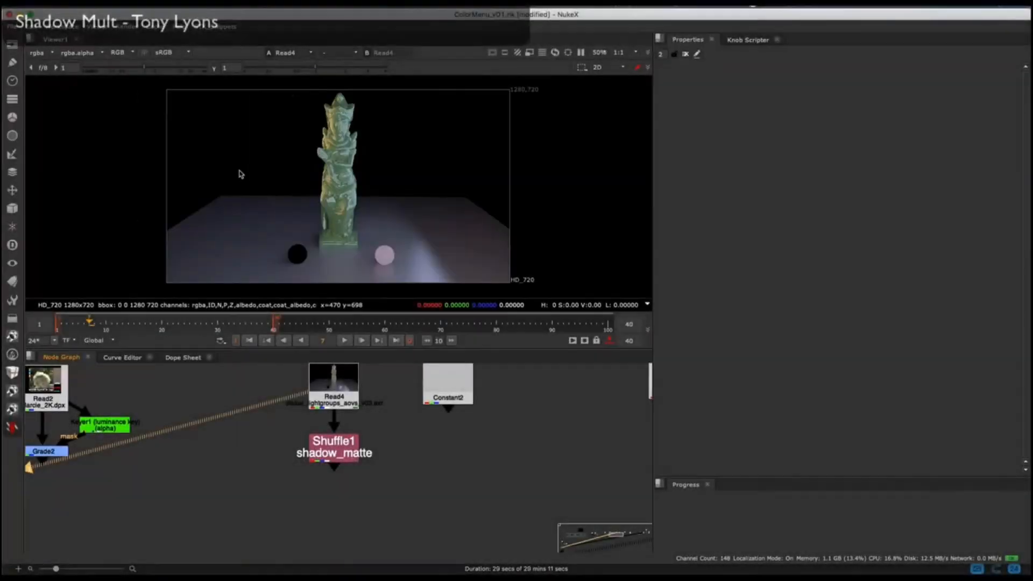
# Step: Examine the Read4 statue render, the Shuffle1 shadow_matte pass around the statue's base, and the plain Constant2 plate
pyautogui.scroll(5, 306, 244)
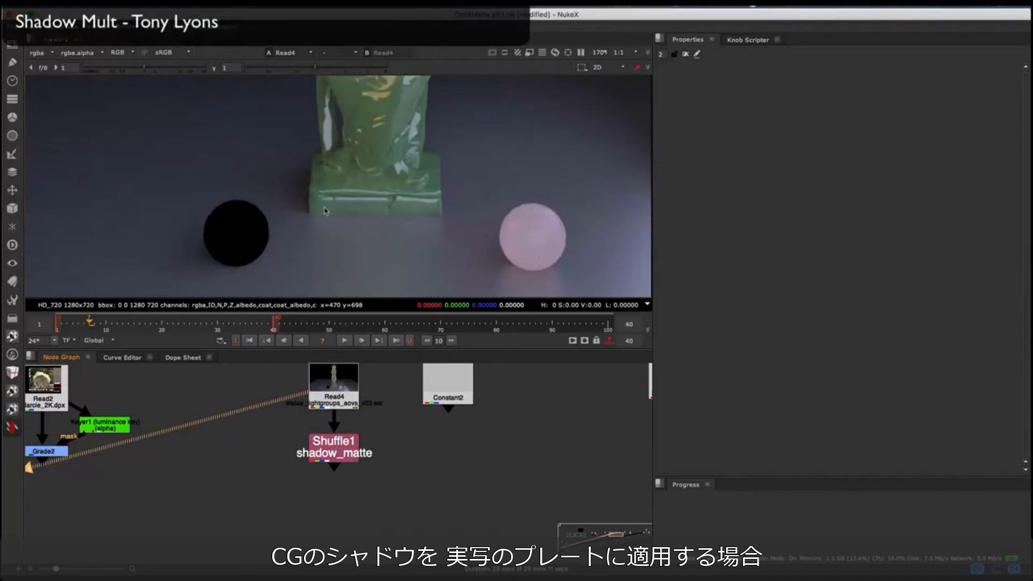
pyautogui.click(338, 442)
pyautogui.press('1')
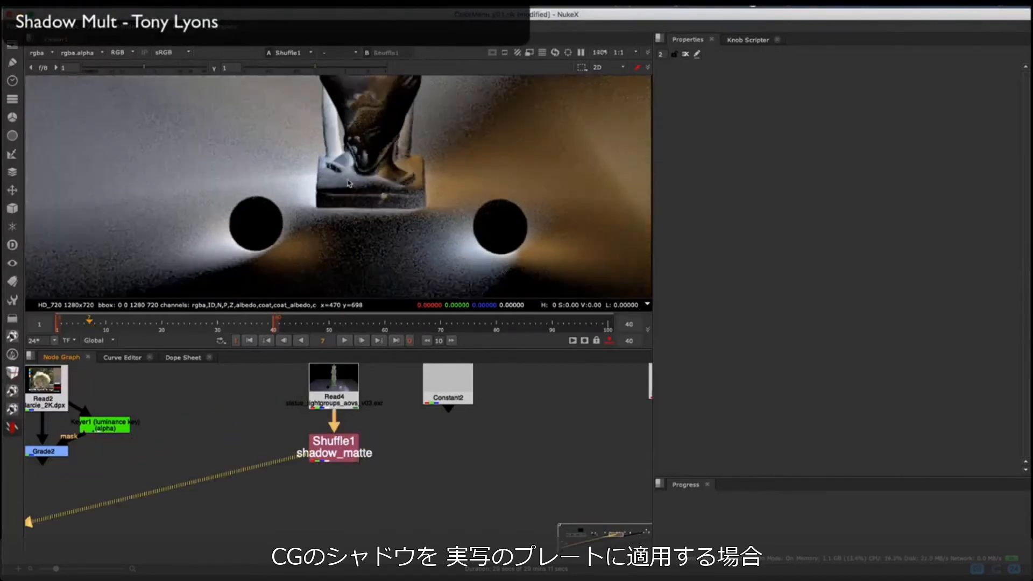
pyautogui.scroll(-5, 334, 189)
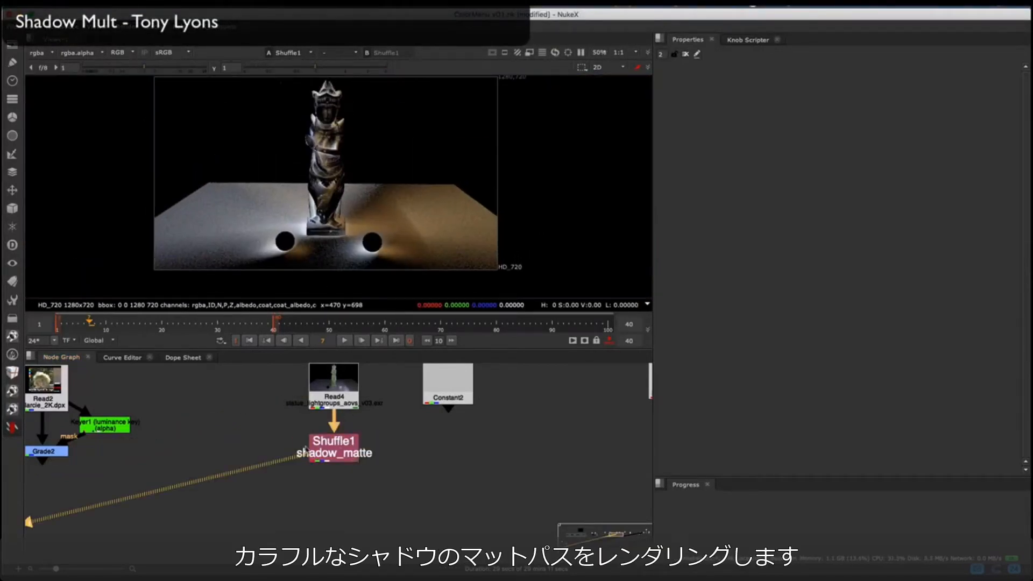
pyautogui.scroll(3, 269, 254)
pyautogui.moveTo(270, 253); pyautogui.dragTo(245, 250, button='middle')
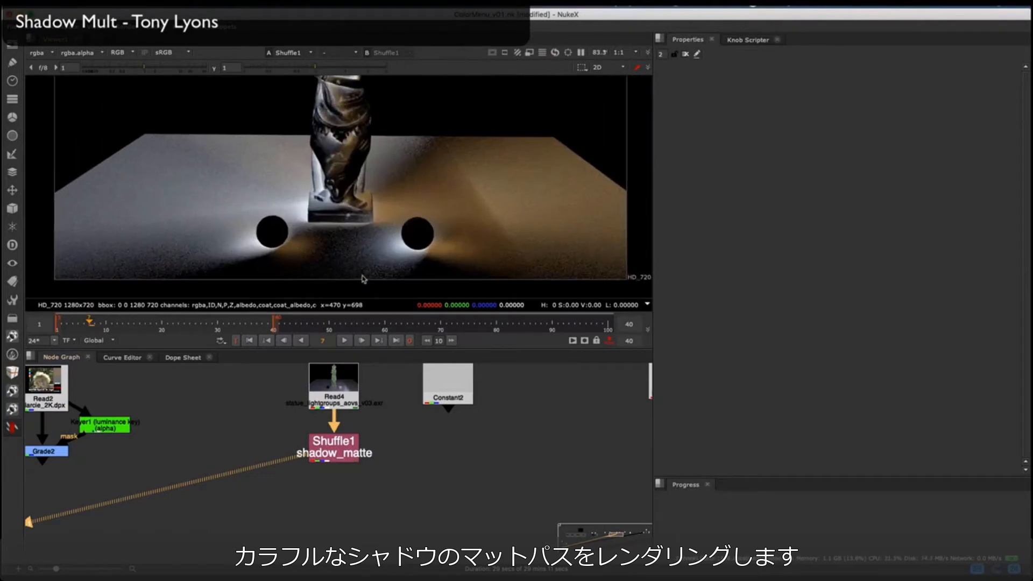
pyautogui.click(437, 378)
pyautogui.press('2')
pyautogui.scroll(-4, 402, 189)
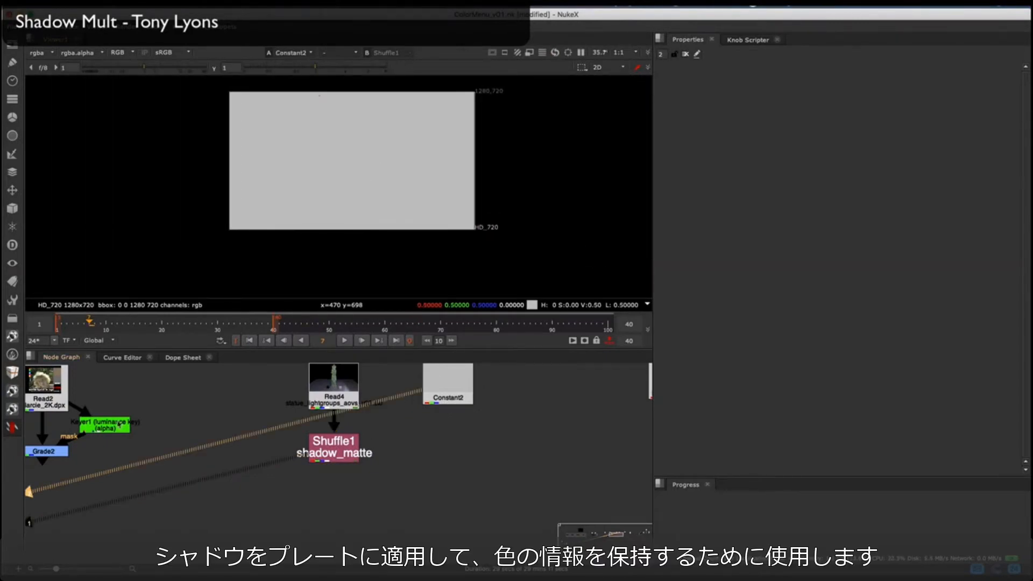
# Step: Add a ShadowMult node with Constant2 as img and Shuffle1 as shadowMatte, and view its result
pyautogui.click(10, 427)
pyautogui.moveTo(60, 398)
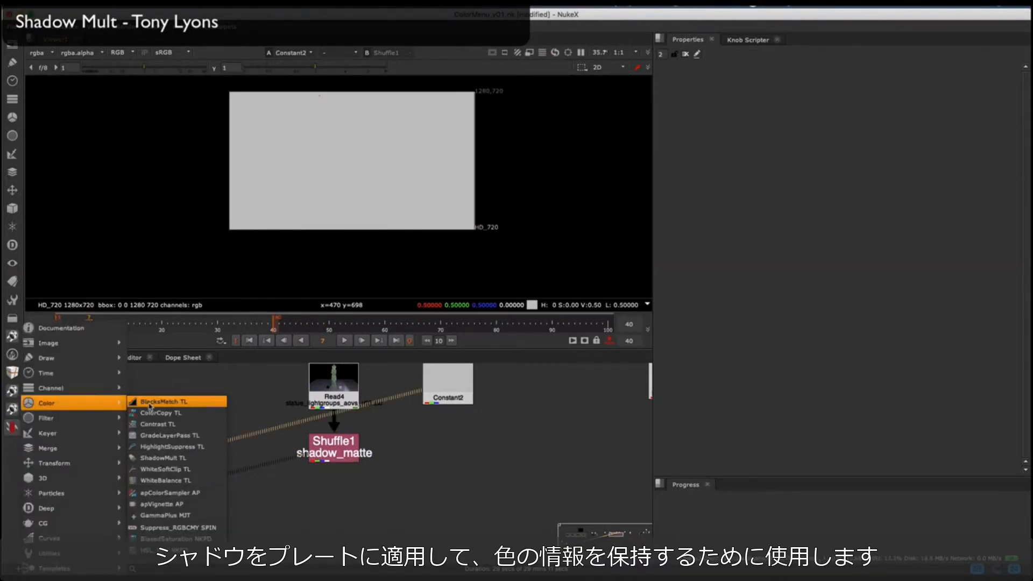
pyautogui.click(172, 459)
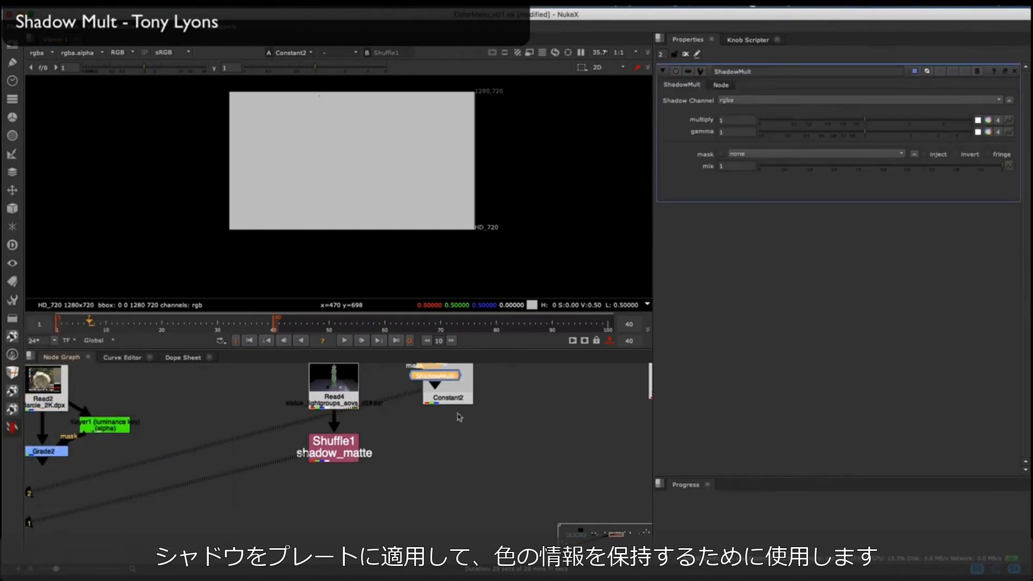
pyautogui.moveTo(437, 378); pyautogui.dragTo(370, 442)
pyautogui.press('1')
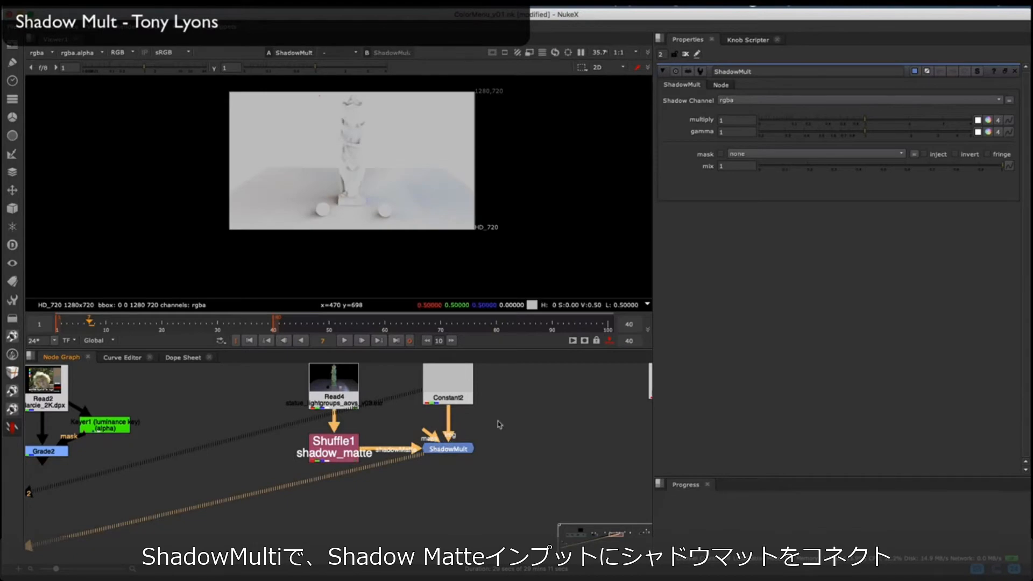
# Step: Toggle ShadowMult off and on, and compare its result with the shadow_matte pass around a sphere
pyautogui.click(464, 449)
pyautogui.press('d')
pyautogui.press('d')
pyautogui.click(334, 456)
pyautogui.press('1')
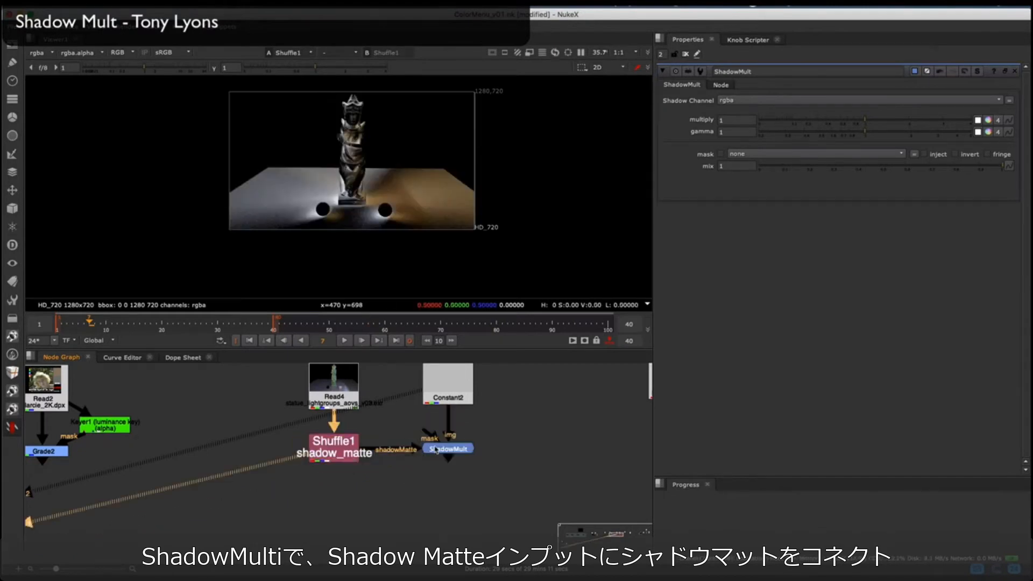
pyautogui.click(436, 449)
pyautogui.press('1')
pyautogui.scroll(10, 392, 219)
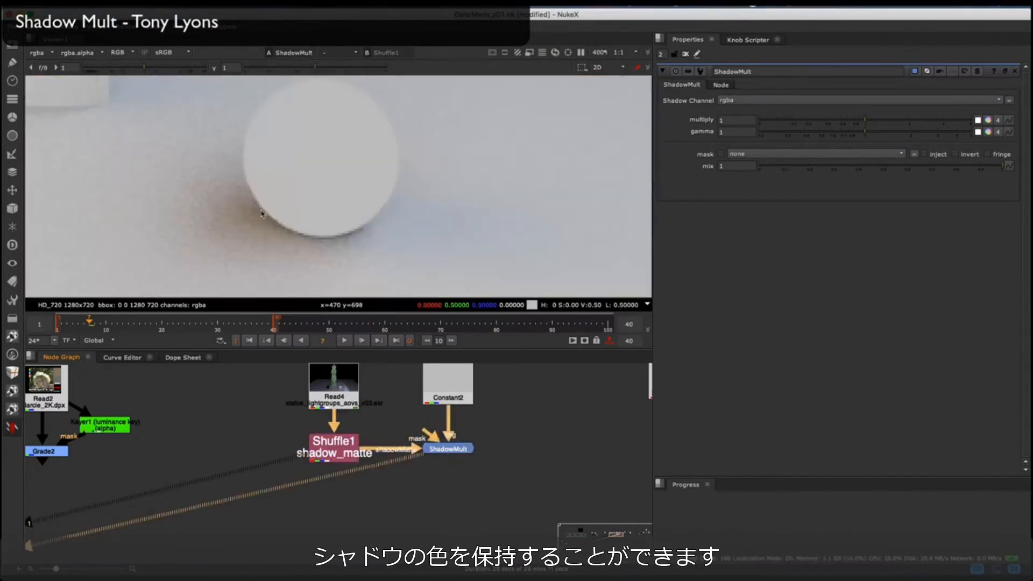
# Step: Switch between the two viewer inputs to compare ShadowMult with the shadow matte around the statue's base
pyautogui.scroll(-1, 262, 214)
pyautogui.moveTo(180, 161); pyautogui.dragTo(542, 173, button='middle')
pyautogui.press('1')
pyautogui.press('2')
pyautogui.moveTo(270, 148); pyautogui.dragTo(277, 212, button='middle')
pyautogui.press('1')
pyautogui.press('2')
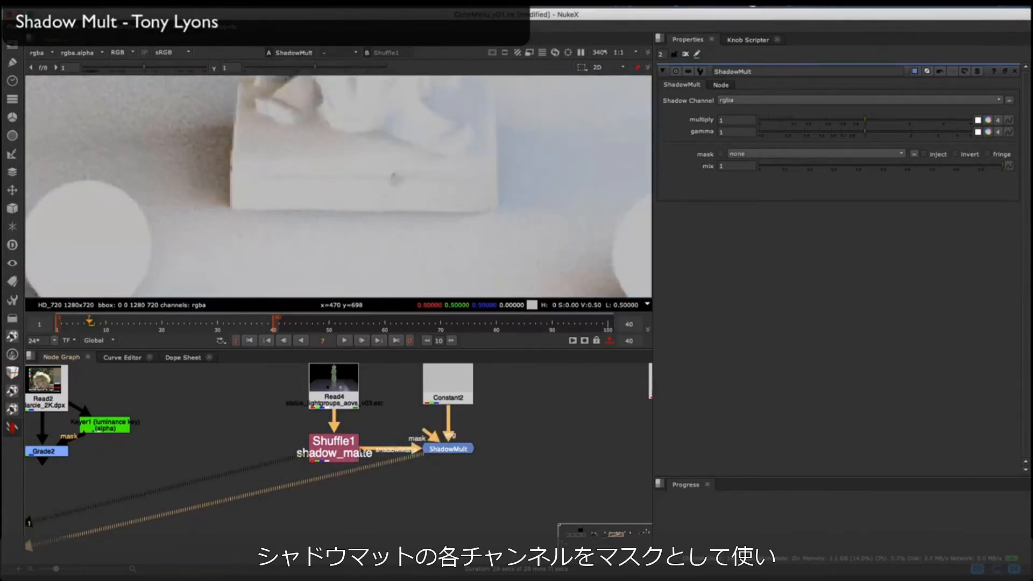
# Step: Compare ShadowMult against Shuffle1 with a viewer wipe placed across the statue's base
pyautogui.press('w')
pyautogui.click(337, 442)
pyautogui.press('1')
pyautogui.click(439, 449)
pyautogui.press('1')
pyautogui.scroll(-10, 330, 175)
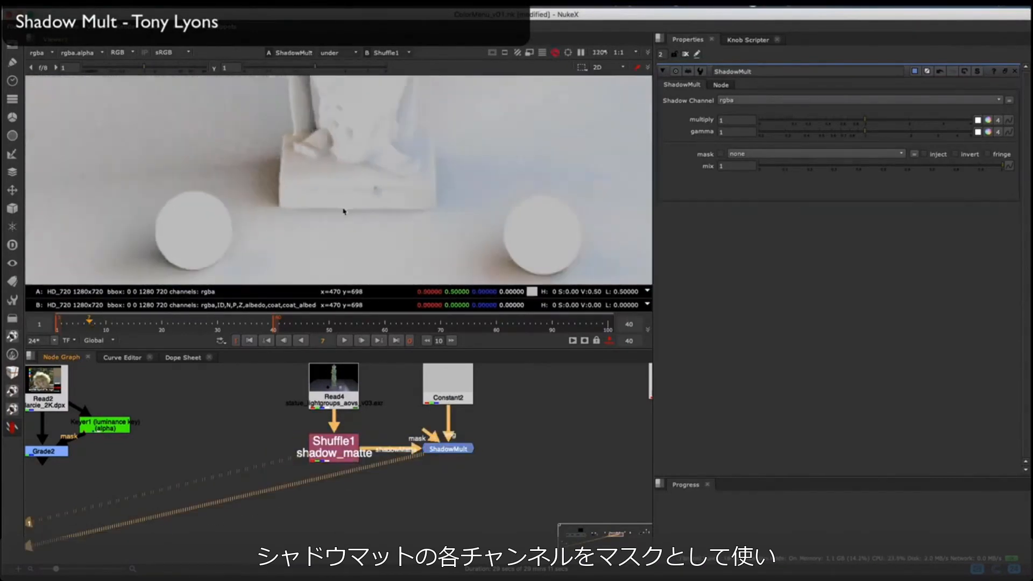
pyautogui.moveTo(502, 109); pyautogui.dragTo(501, 198)
pyautogui.scroll(5, 331, 182)
pyautogui.moveTo(363, 199)
pyautogui.mouseDown()
pyautogui.moveTo(281, 197)
pyautogui.moveTo(377, 196)
pyautogui.mouseUp()
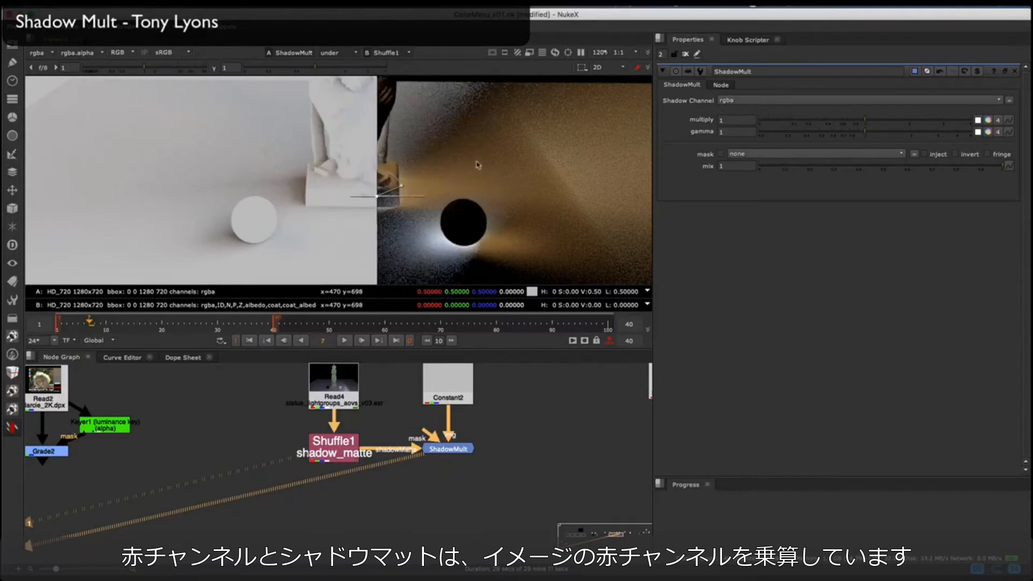
pyautogui.press('w')
# Step: Set the ShadowMult multiply to 0.89 and gamma to 0.76
pyautogui.click(451, 449)
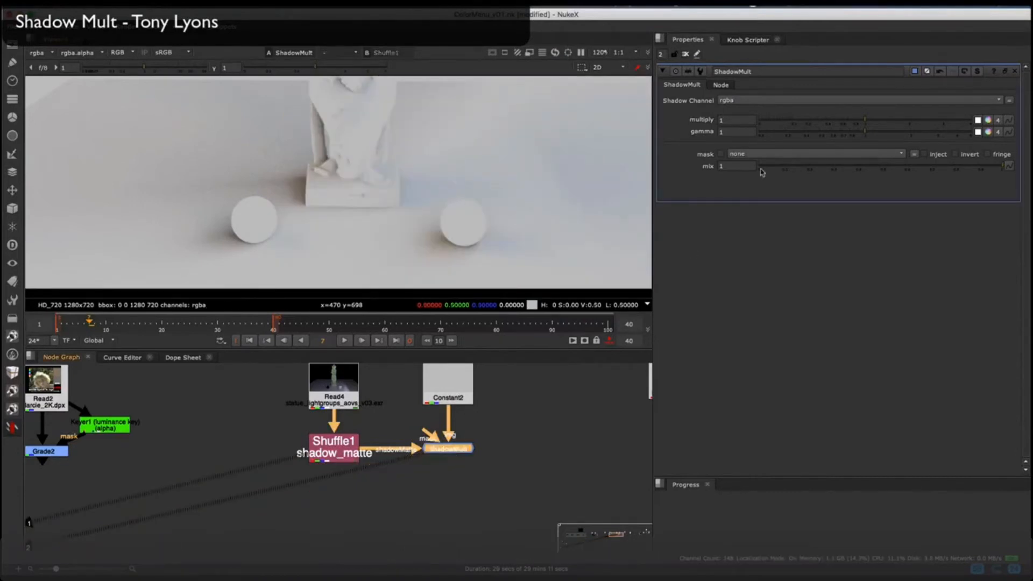
pyautogui.moveTo(865, 119)
pyautogui.mouseDown()
pyautogui.moveTo(838, 125)
pyautogui.moveTo(864, 128)
pyautogui.moveTo(808, 132)
pyautogui.moveTo(858, 126)
pyautogui.mouseUp()
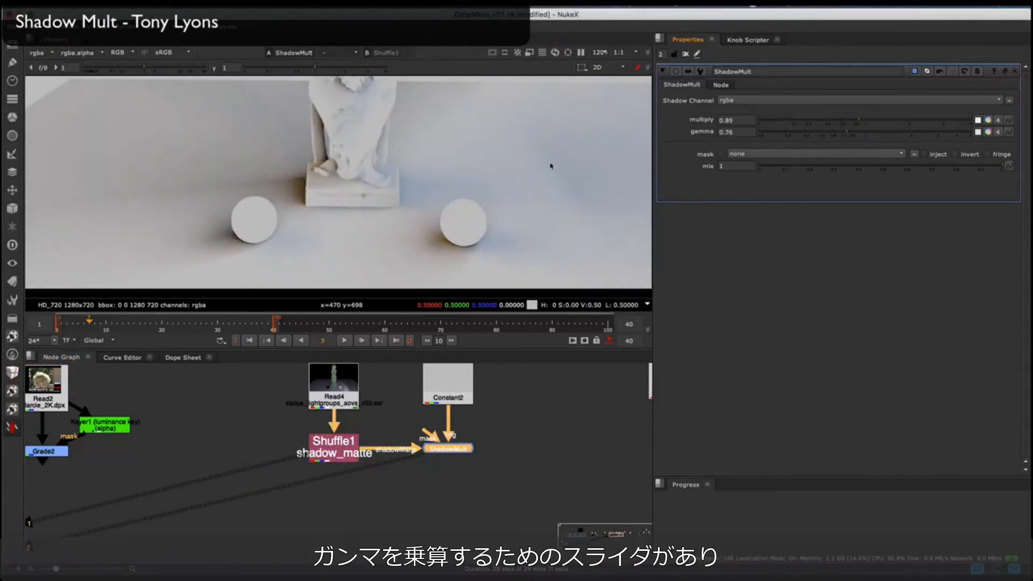
pyautogui.scroll(-3, 551, 166)
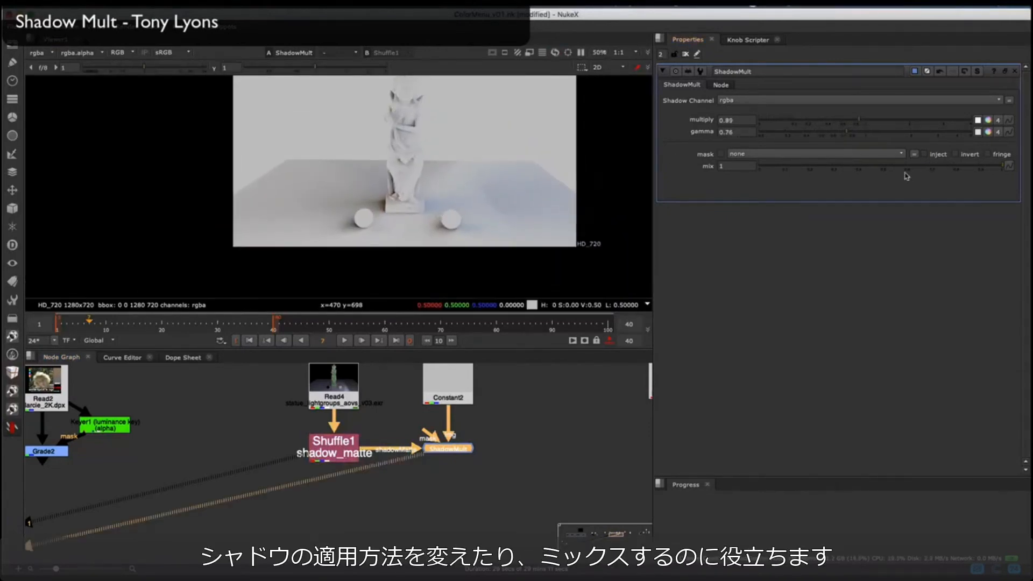
pyautogui.click(764, 169)
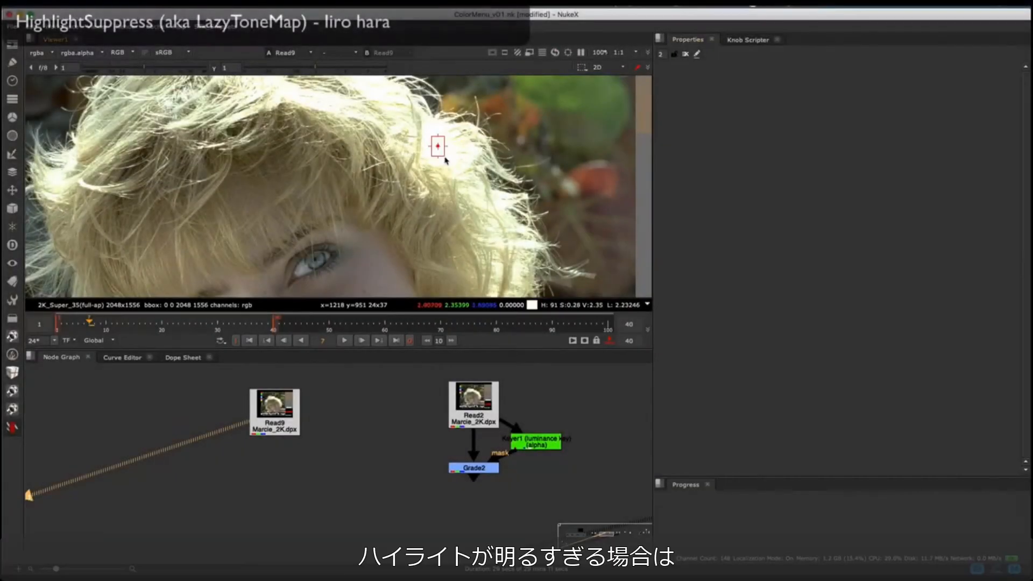
# Step: Add a HighlightSuppress node and connect it below the Read9 Marcie_2K.dpx plate
pyautogui.scroll(-3, 326, 220)
pyautogui.click(10, 431)
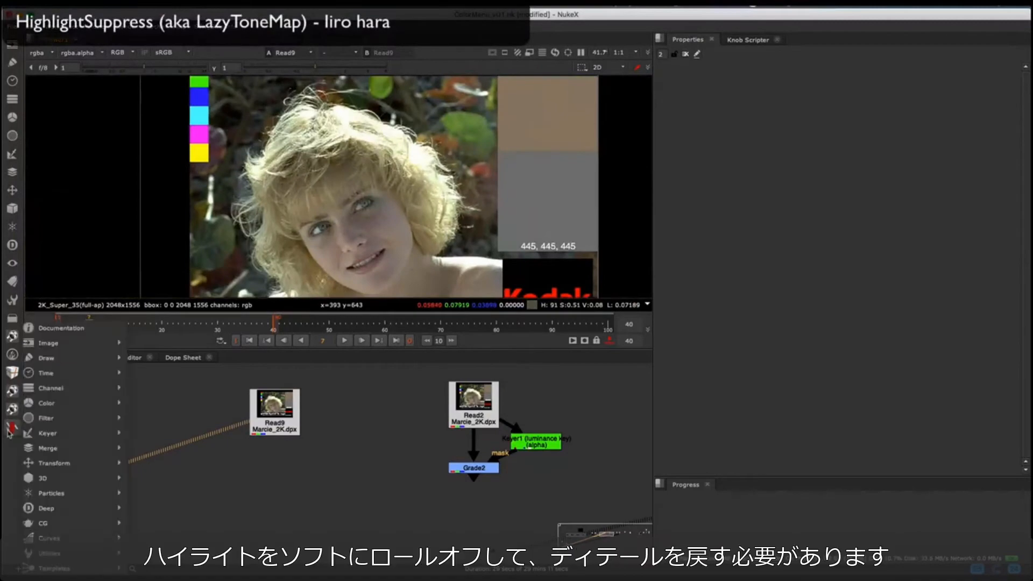
pyautogui.moveTo(46, 403)
pyautogui.click(178, 449)
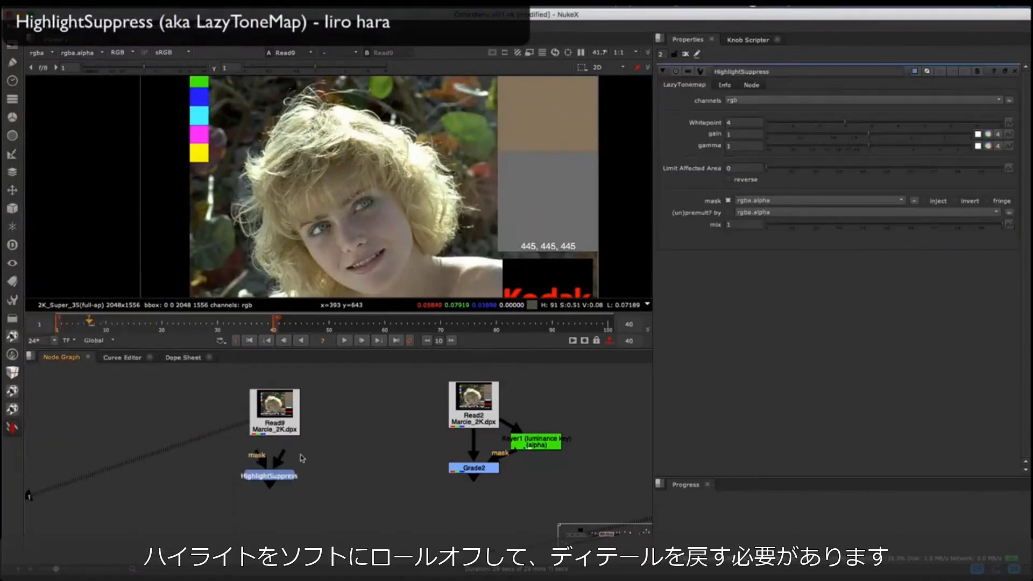
pyautogui.moveTo(285, 476); pyautogui.dragTo(288, 480)
# Step: Compare HighlightSuppress with the Read9 plate over the bright hair highlights using a viewer wipe
pyautogui.press('2')
pyautogui.scroll(6, 425, 166)
pyautogui.press('1')
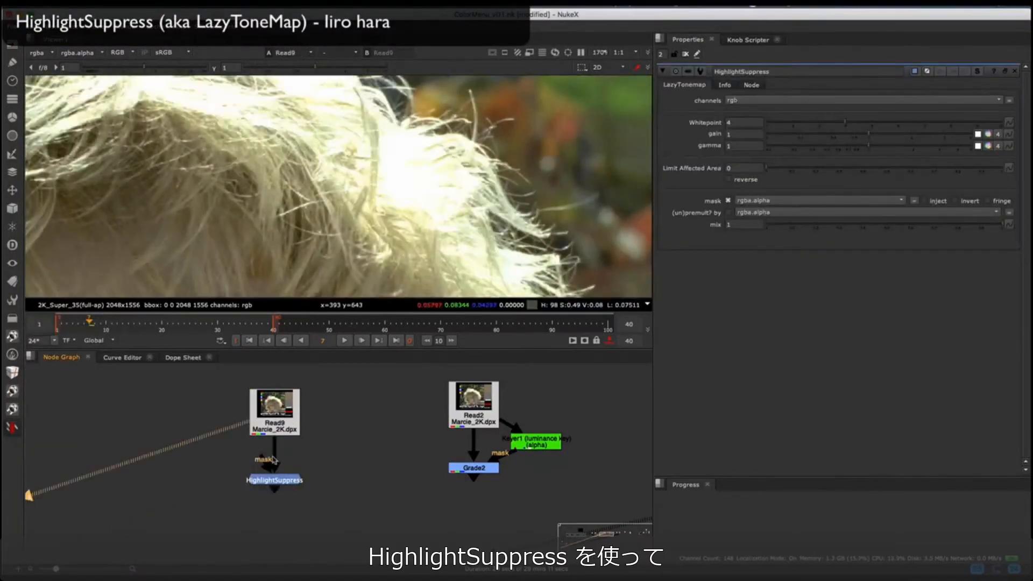
pyautogui.press('2')
pyautogui.press('w')
pyautogui.scroll(-8, 302, 174)
pyautogui.scroll(4, 301, 174)
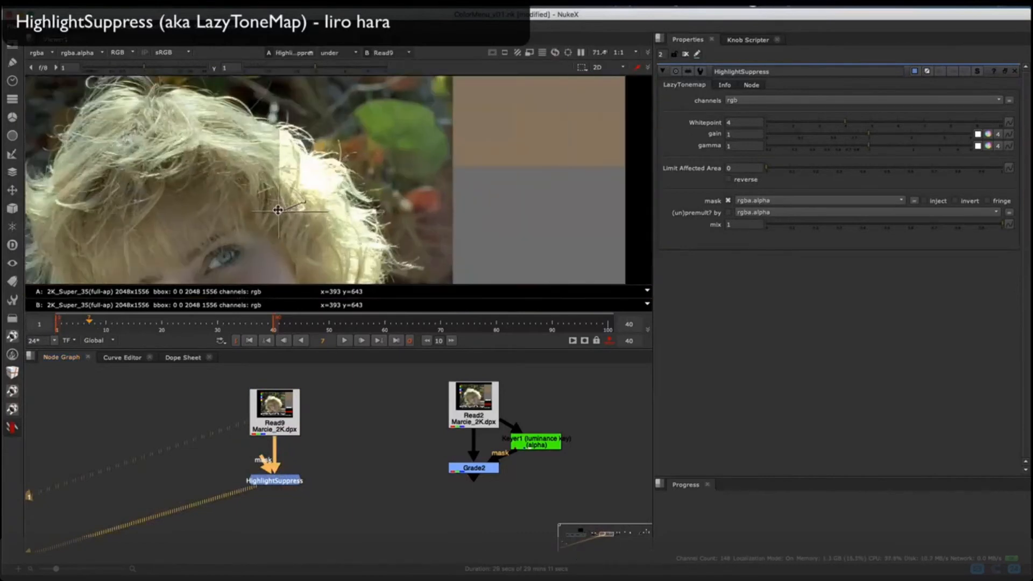
pyautogui.moveTo(276, 212); pyautogui.dragTo(326, 213)
pyautogui.scroll(-3, 454, 181)
pyautogui.moveTo(335, 261); pyautogui.dragTo(335, 233, button='middle')
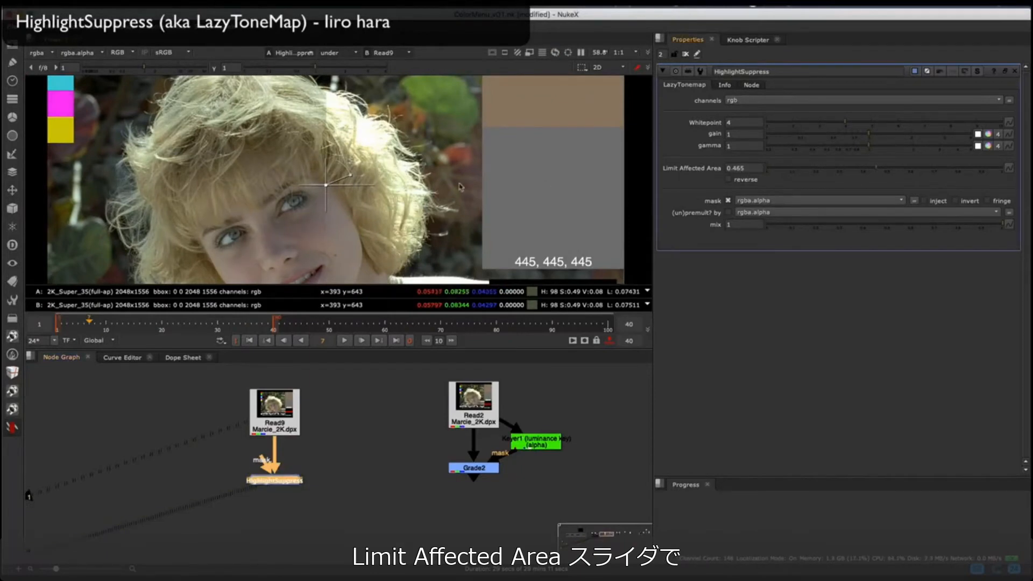
# Step: Set Limit Affected Area of HighlightSuppress to 0.695 and move the wipe across the hair to check it
pyautogui.moveTo(326, 186)
pyautogui.mouseDown()
pyautogui.moveTo(417, 178)
pyautogui.moveTo(331, 167)
pyautogui.mouseUp()
pyautogui.moveTo(876, 168); pyautogui.dragTo(930, 168)
pyautogui.moveTo(331, 168)
pyautogui.mouseDown()
pyautogui.moveTo(486, 168)
pyautogui.moveTo(342, 168)
pyautogui.mouseUp()
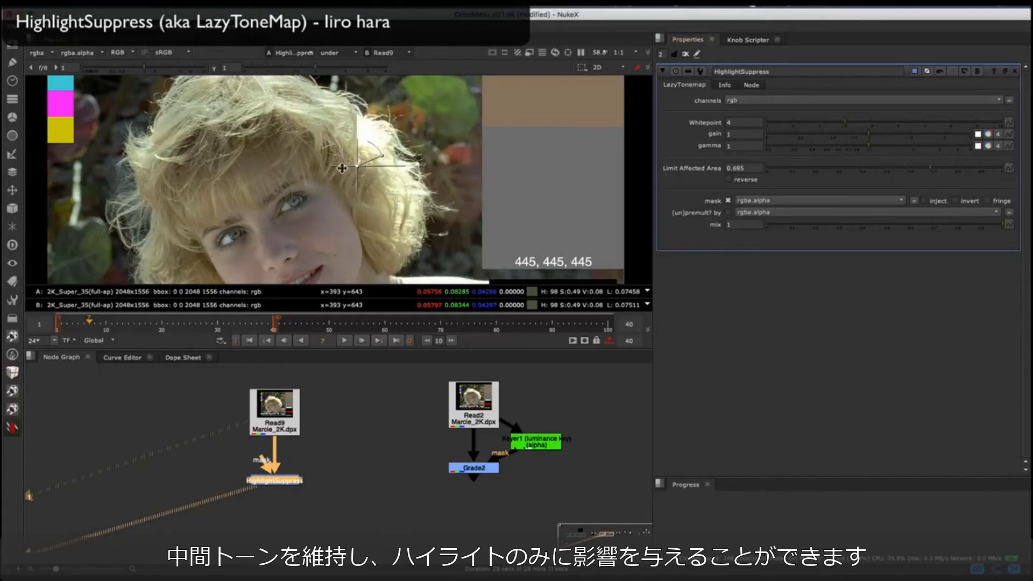
# Step: Turn off the wipe, view Read9 and HighlightSuppress in turn, and set Whitepoint to 5.4
pyautogui.press('w')
pyautogui.click(275, 420)
pyautogui.press('1')
pyautogui.click(274, 484)
pyautogui.press('2')
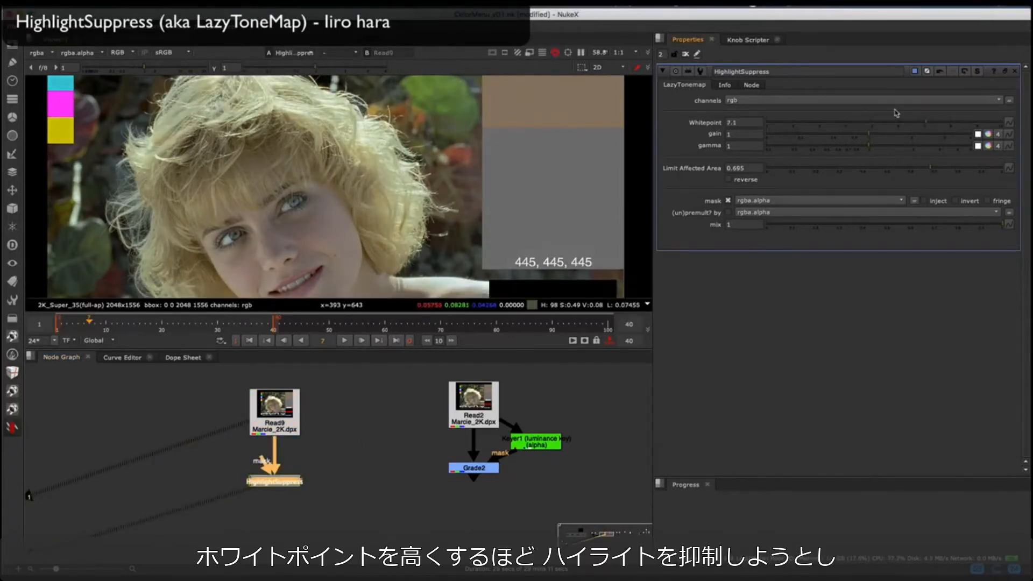
pyautogui.moveTo(896, 112); pyautogui.dragTo(872, 135)
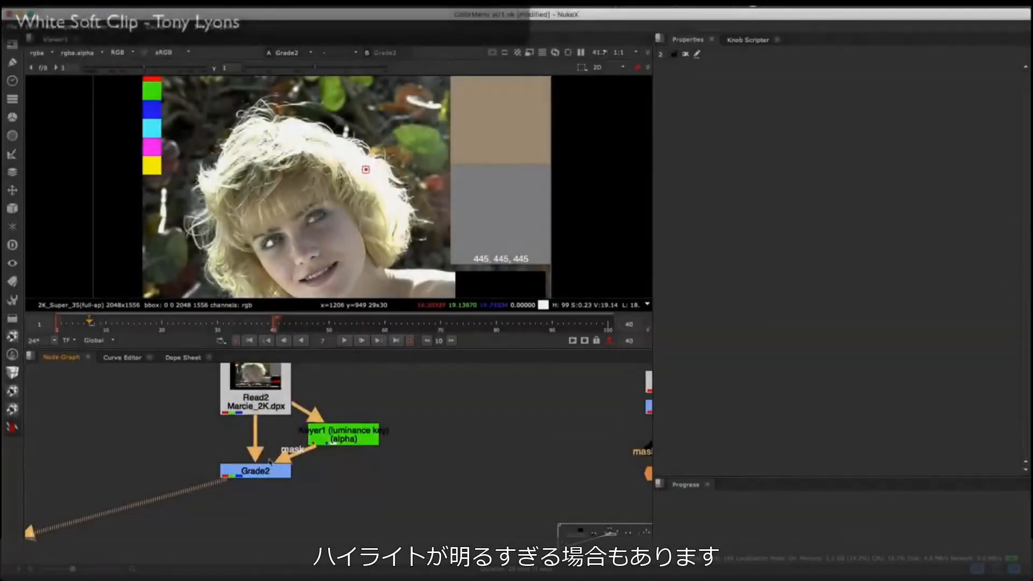
# Step: Add a WhiteSoftClip node below Grade2 on the overbright Marcie_2K.dpx plate and view its result
pyautogui.scroll(5, 337, 203)
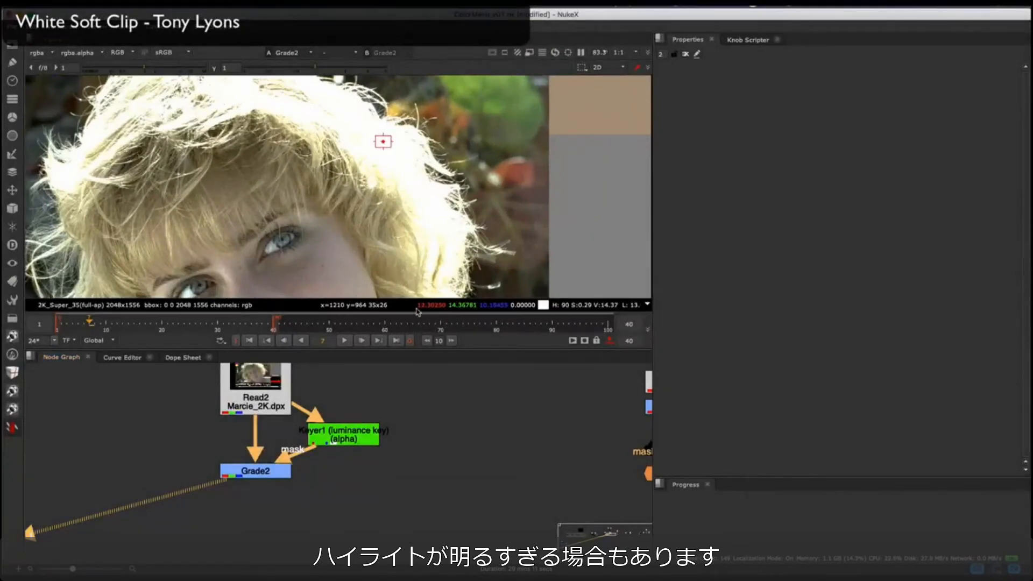
pyautogui.scroll(-4, 307, 450)
pyautogui.scroll(-4, 295, 204)
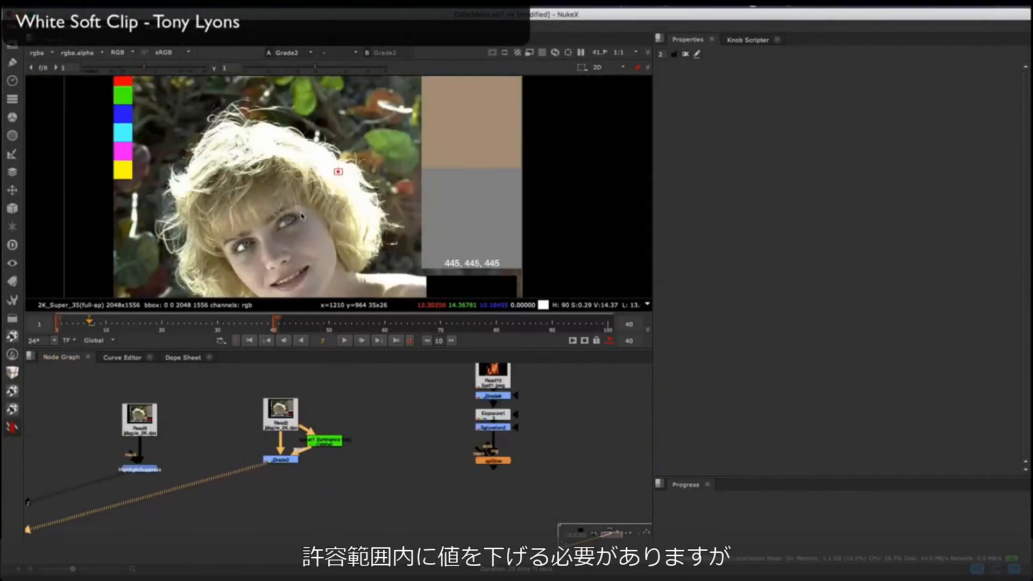
pyautogui.moveTo(294, 217); pyautogui.dragTo(309, 196, button='middle')
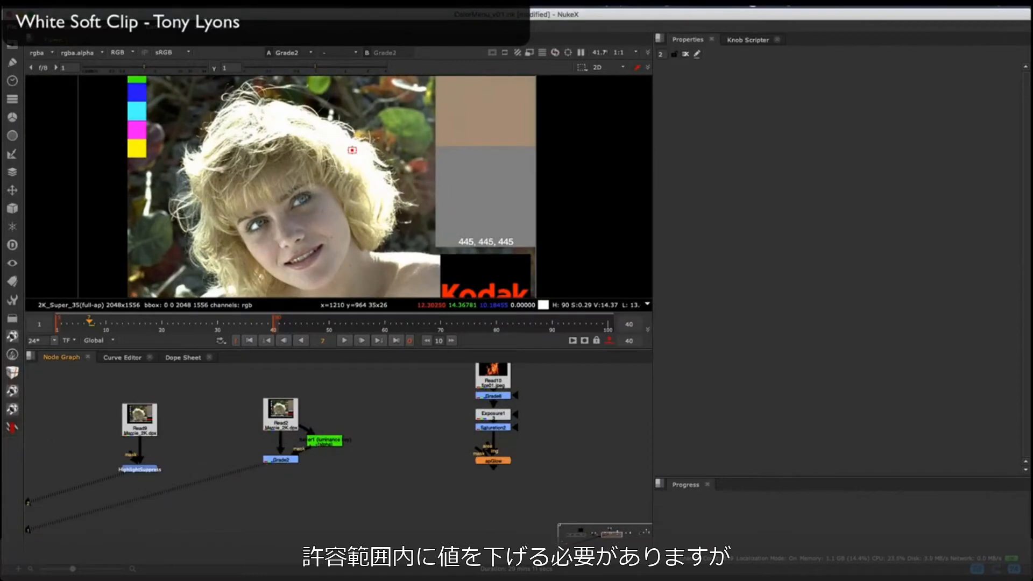
pyautogui.rightClick(22, 431)
pyautogui.moveTo(65, 403)
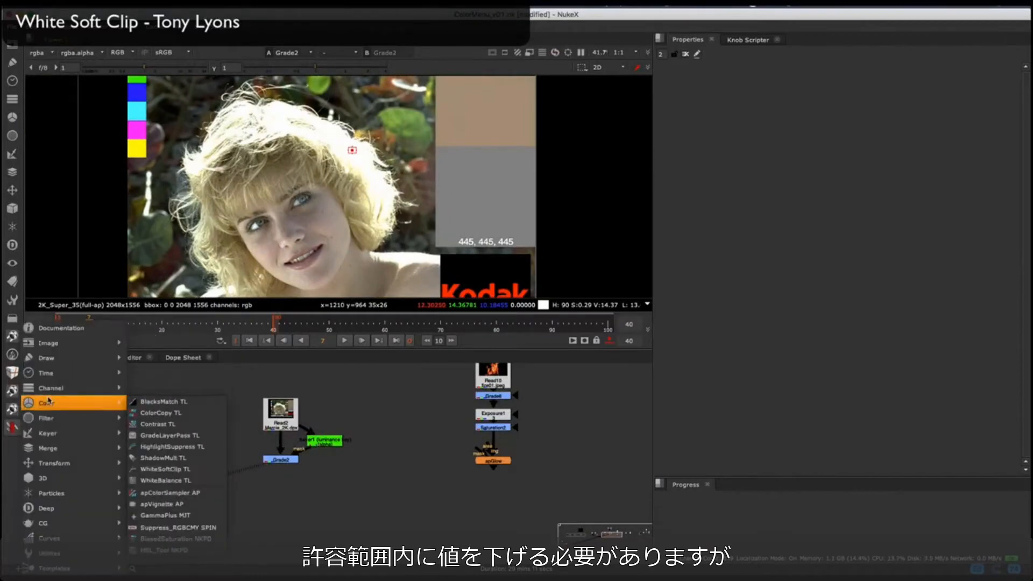
pyautogui.click(165, 470)
pyautogui.moveTo(288, 465); pyautogui.dragTo(275, 448)
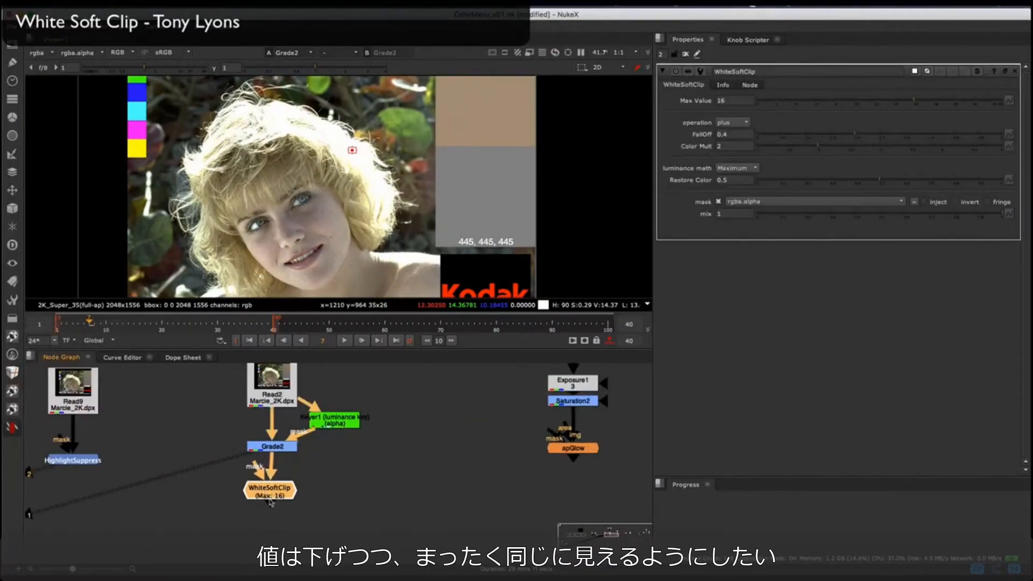
pyautogui.press('1')
# Step: Set the WhiteSoftClip Max Value to 5 and lower the viewer gain to 0.1 to compare the highlights with Grade2
pyautogui.press('d')
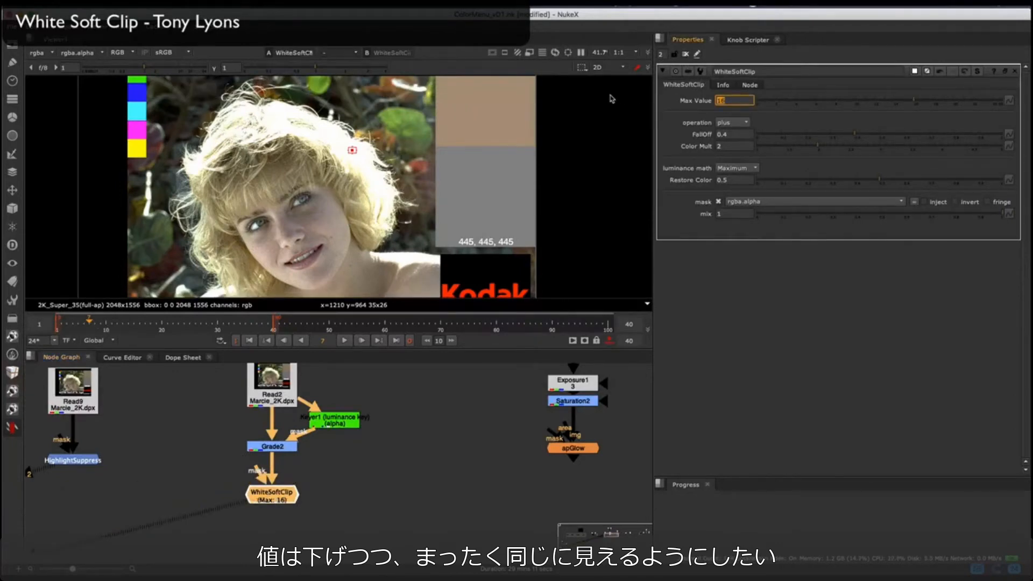
pyautogui.scroll(5, 361, 157)
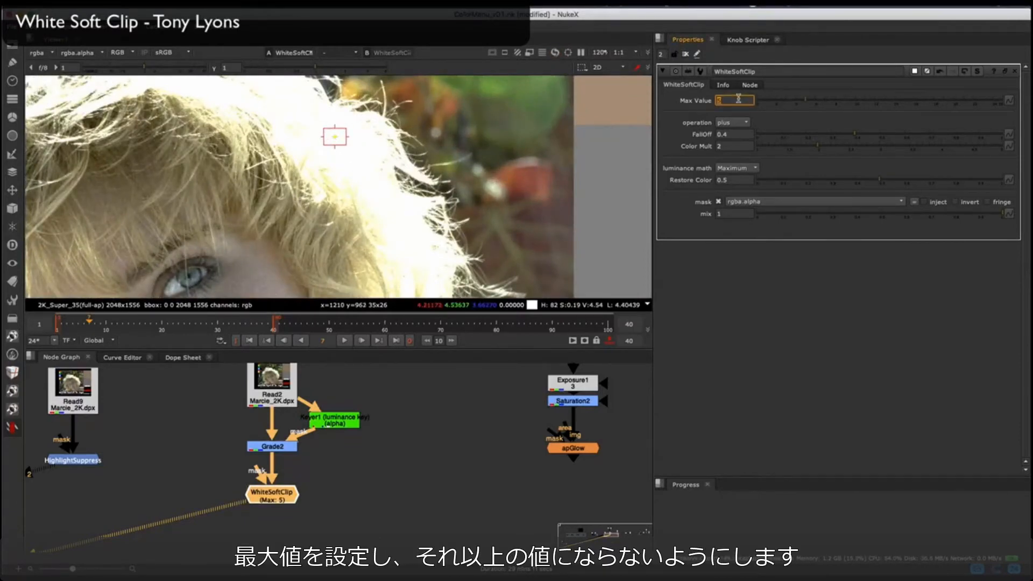
pyautogui.scroll(-5, 324, 158)
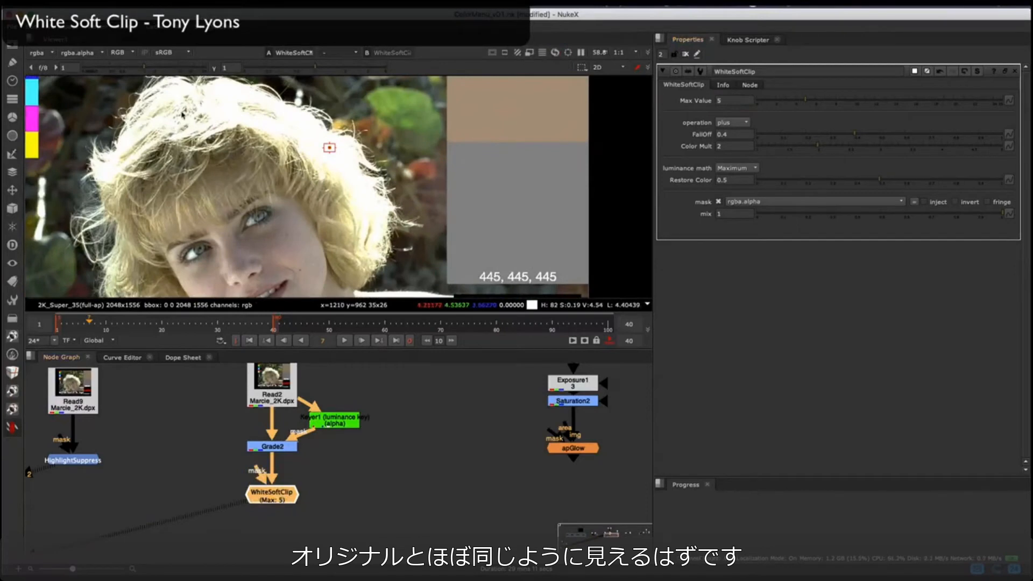
pyautogui.moveTo(115, 68); pyautogui.dragTo(110, 68)
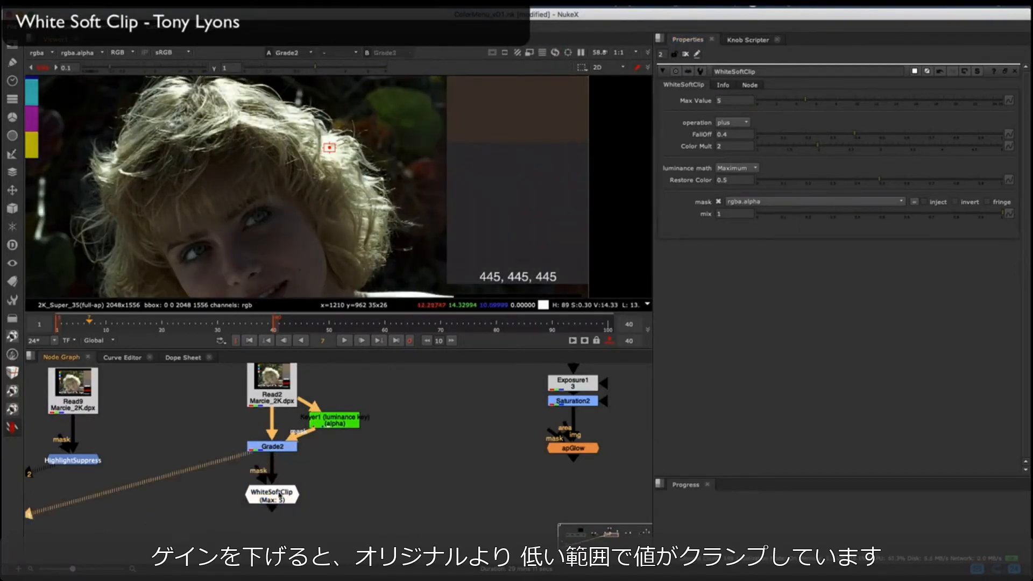
# Step: Wipe between WhiteSoftClip and Grade2 across the hair to compare the clipped highlights
pyautogui.press('w')
pyautogui.moveTo(290, 185); pyautogui.dragTo(129, 190)
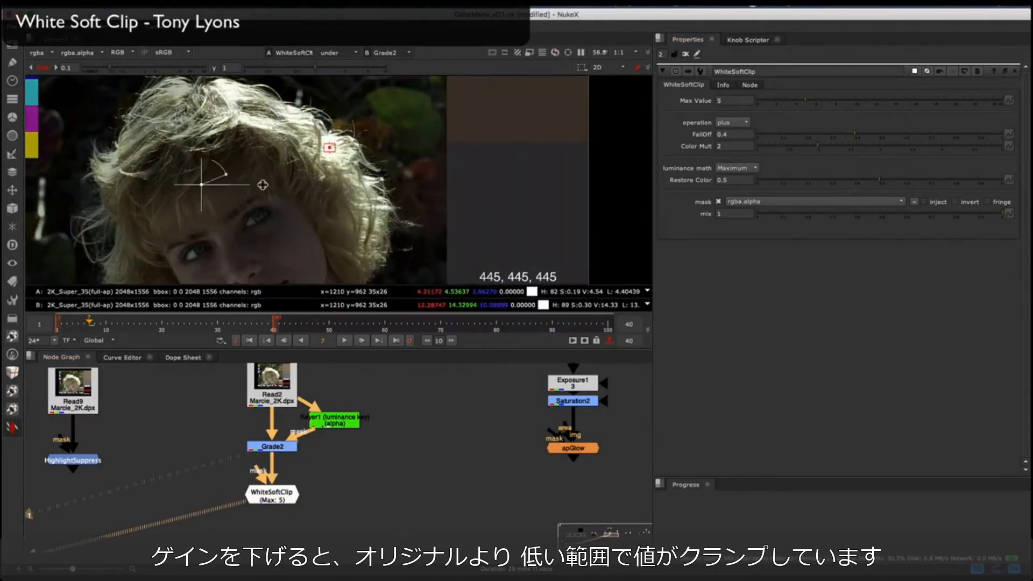
pyautogui.moveTo(263, 185); pyautogui.dragTo(462, 186)
pyautogui.moveTo(270, 171); pyautogui.dragTo(113, 173)
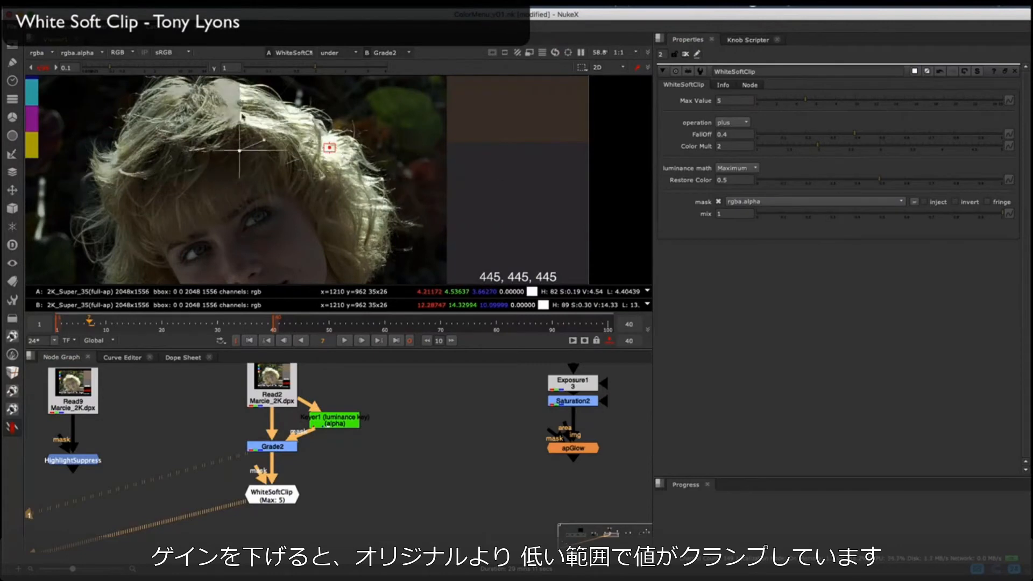
pyautogui.scroll(5, 242, 116)
pyautogui.click(283, 492)
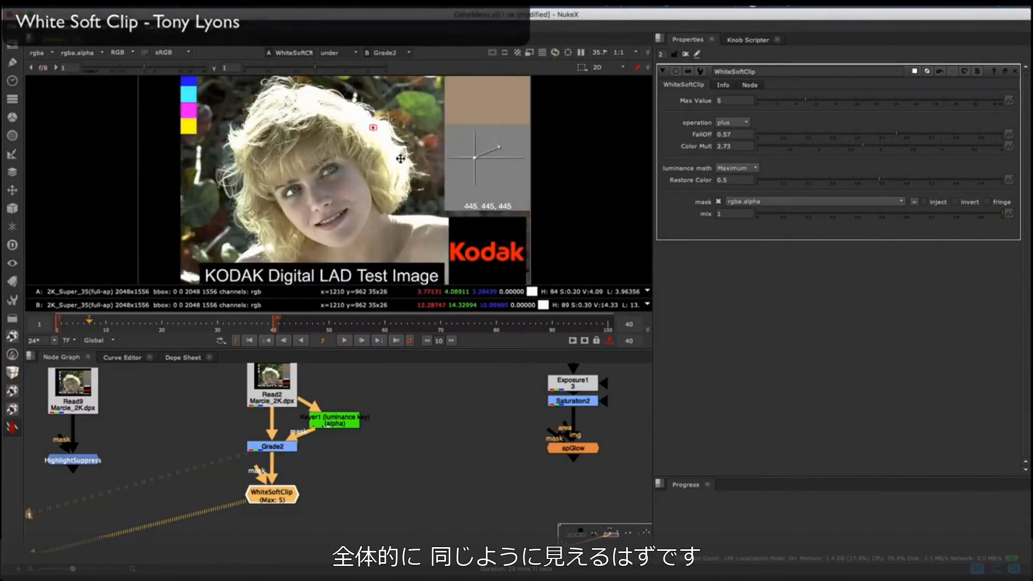
# Step: Add a BiasedSaturation node below the Read6 Marcie_2K.dpx plate
pyautogui.click(12, 428)
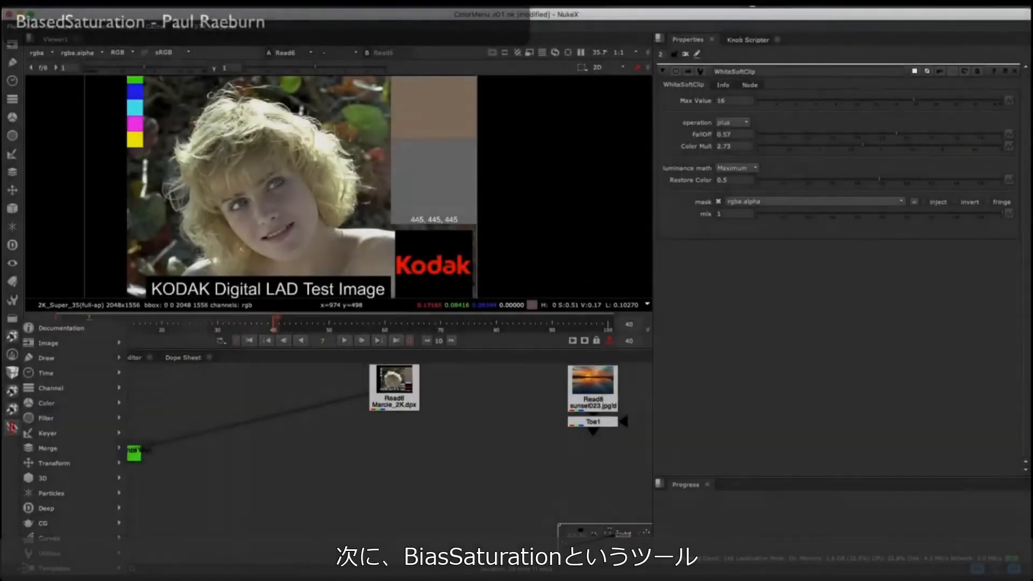
pyautogui.moveTo(75, 404)
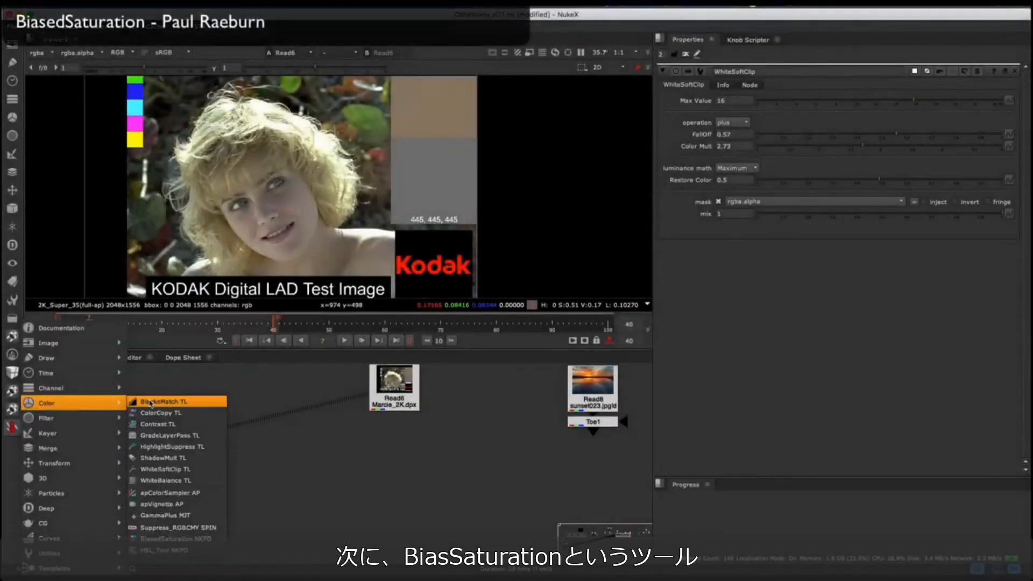
pyautogui.click(175, 538)
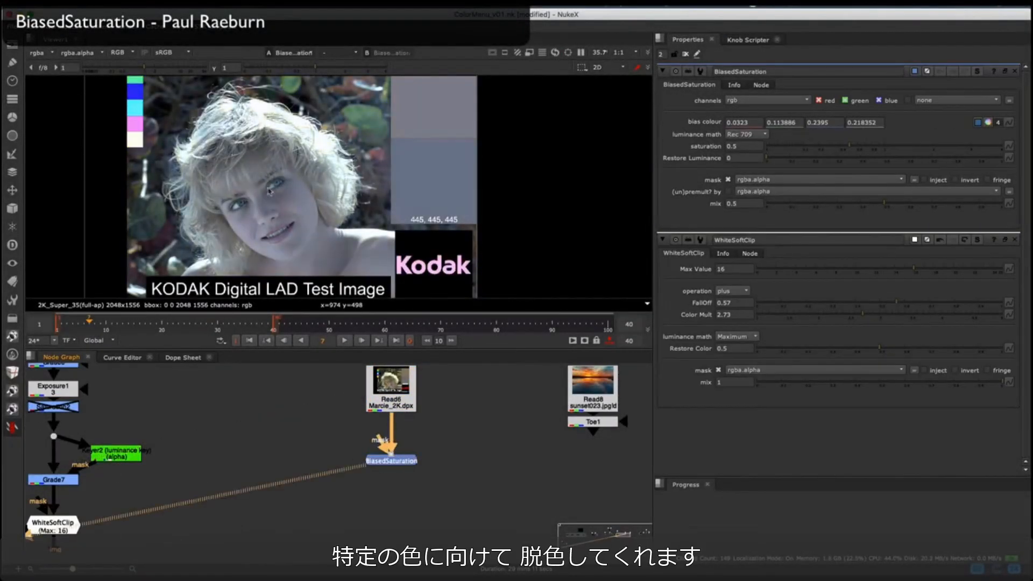
# Step: Shift the BiasedSaturation bias colour from blue to orange and set saturation to 0
pyautogui.click(988, 123)
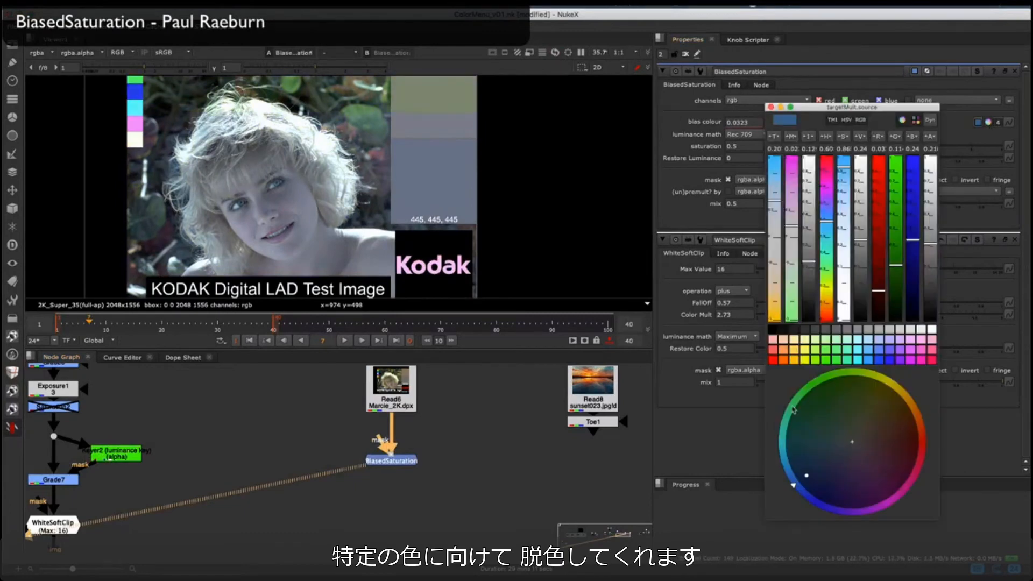
pyautogui.moveTo(794, 410)
pyautogui.mouseDown()
pyautogui.moveTo(871, 373)
pyautogui.moveTo(911, 391)
pyautogui.mouseUp()
pyautogui.click(772, 107)
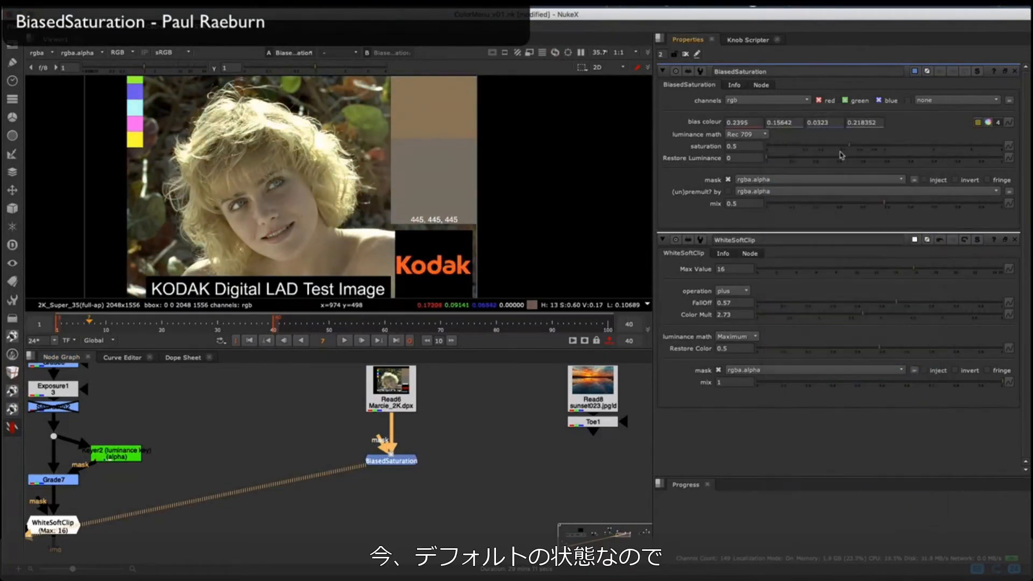
pyautogui.moveTo(839, 147); pyautogui.dragTo(757, 150)
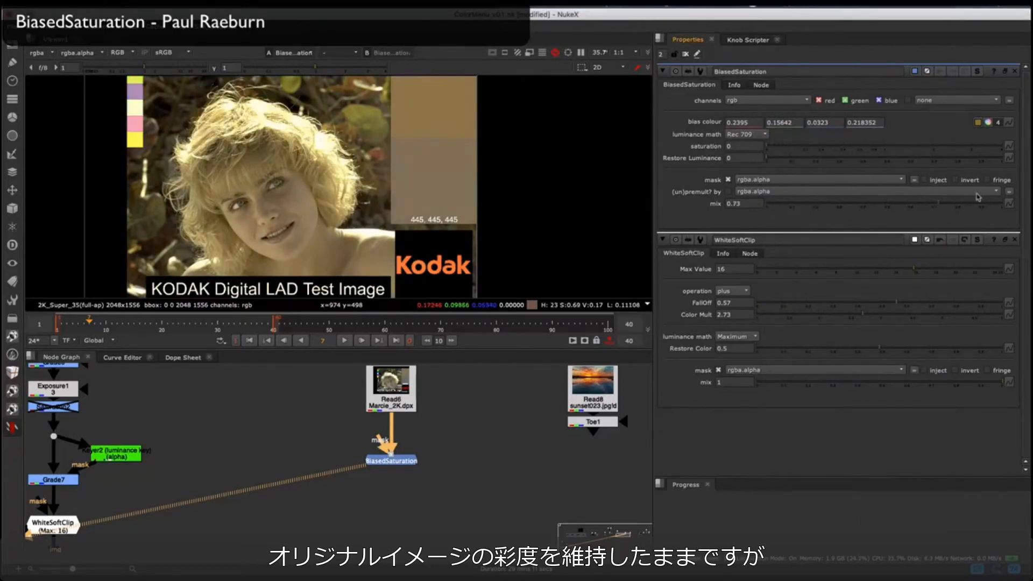
# Step: Refine the bias colour to a deeper orange with green at 0.10362, and vary the mix, ending at 1
pyautogui.click(990, 123)
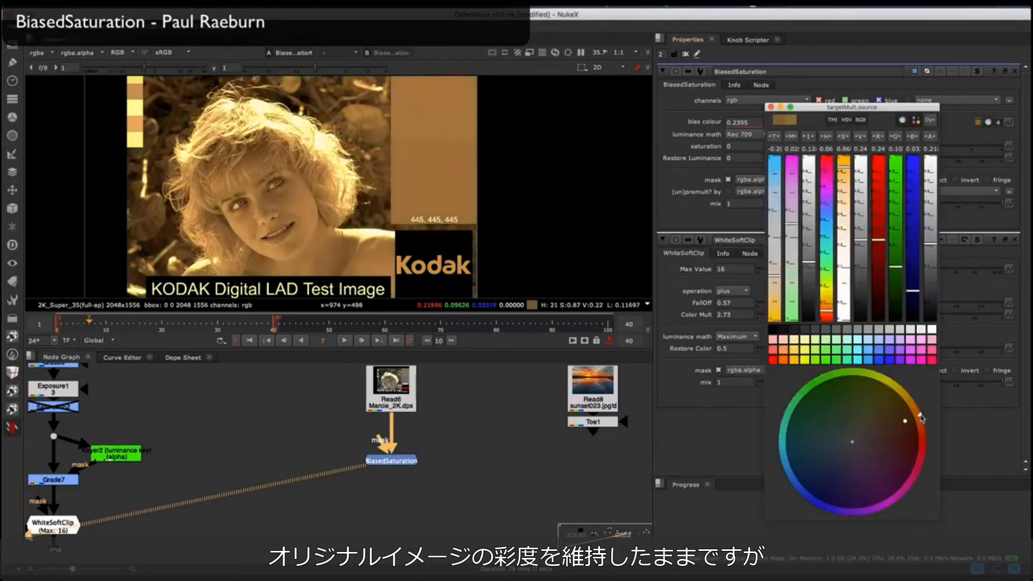
pyautogui.moveTo(922, 419); pyautogui.dragTo(923, 420)
pyautogui.scroll(-3, 266, 191)
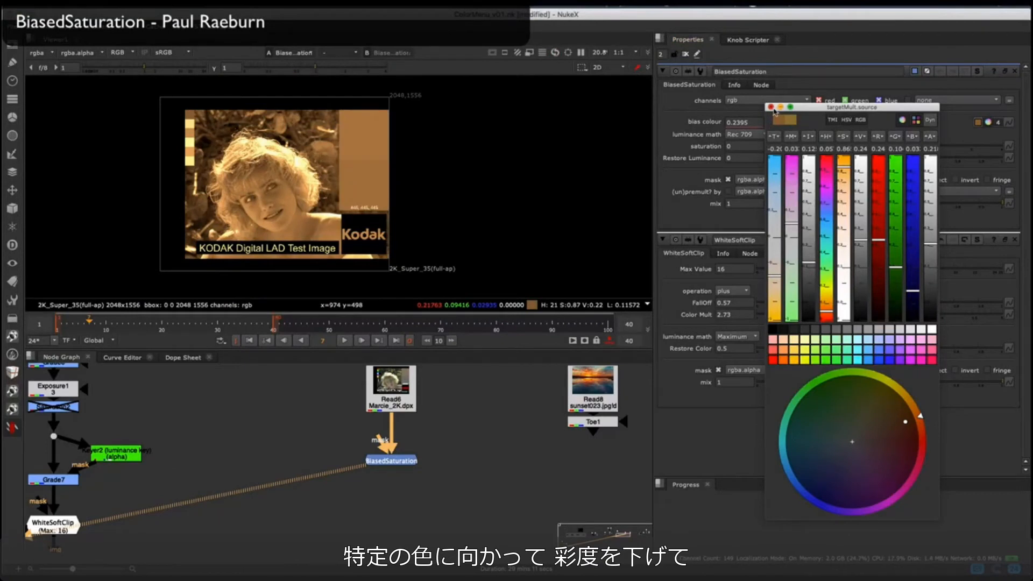
pyautogui.click(772, 108)
pyautogui.moveTo(869, 205); pyautogui.dragTo(744, 202)
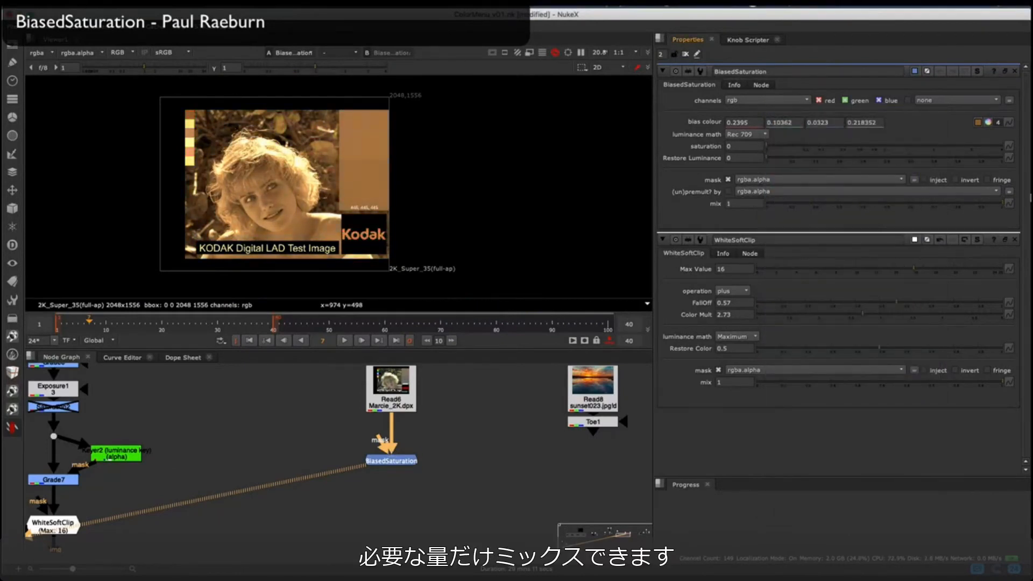
# Step: View Toe1 of the sunset023.jpg plate and add a BiasedSaturation node below it
pyautogui.moveTo(542, 409); pyautogui.dragTo(312, 396, button='middle')
pyautogui.click(371, 412)
pyautogui.press('1')
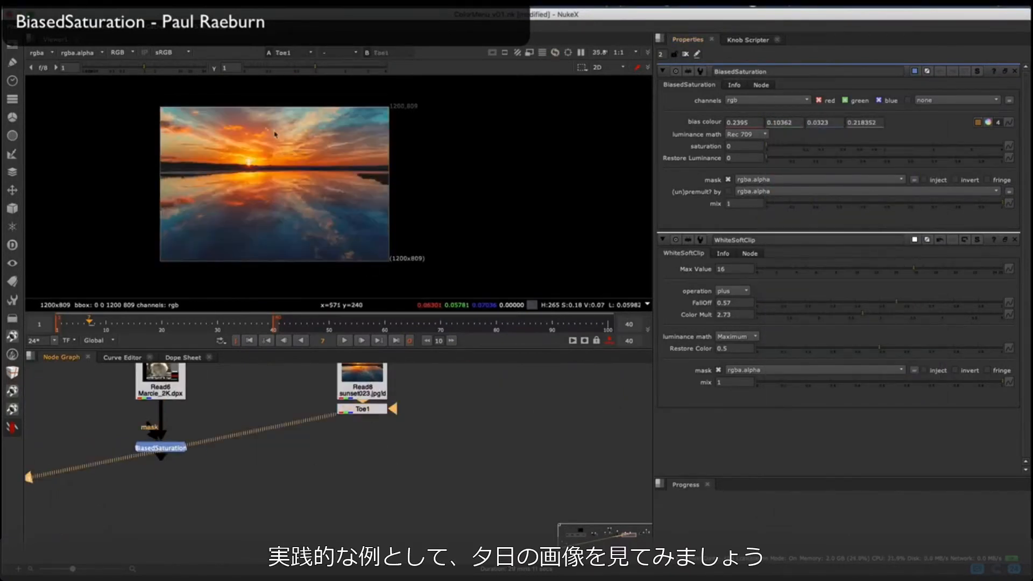
pyautogui.scroll(4, 285, 145)
pyautogui.scroll(5, 308, 164)
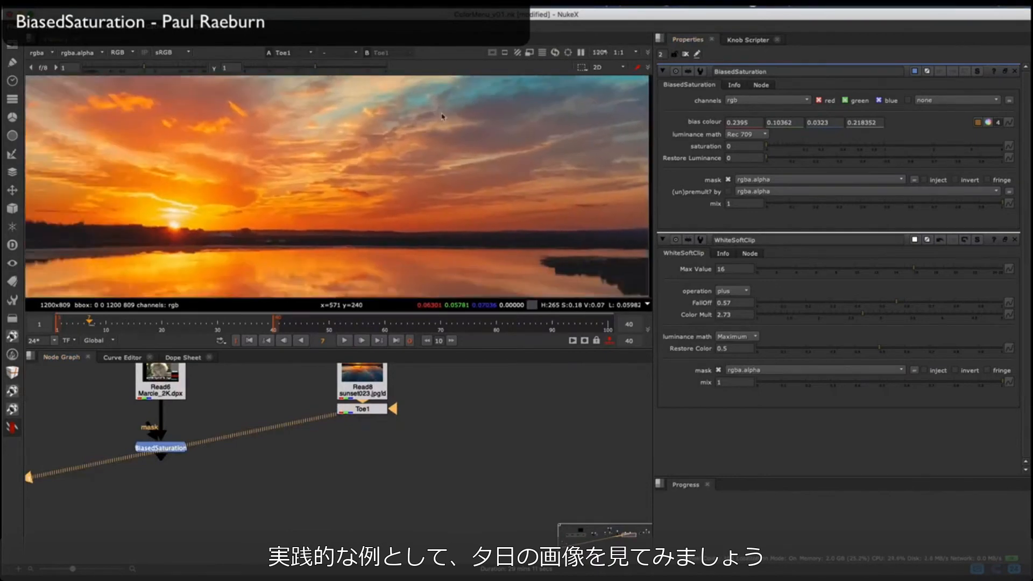
pyautogui.click(12, 428)
pyautogui.moveTo(45, 407)
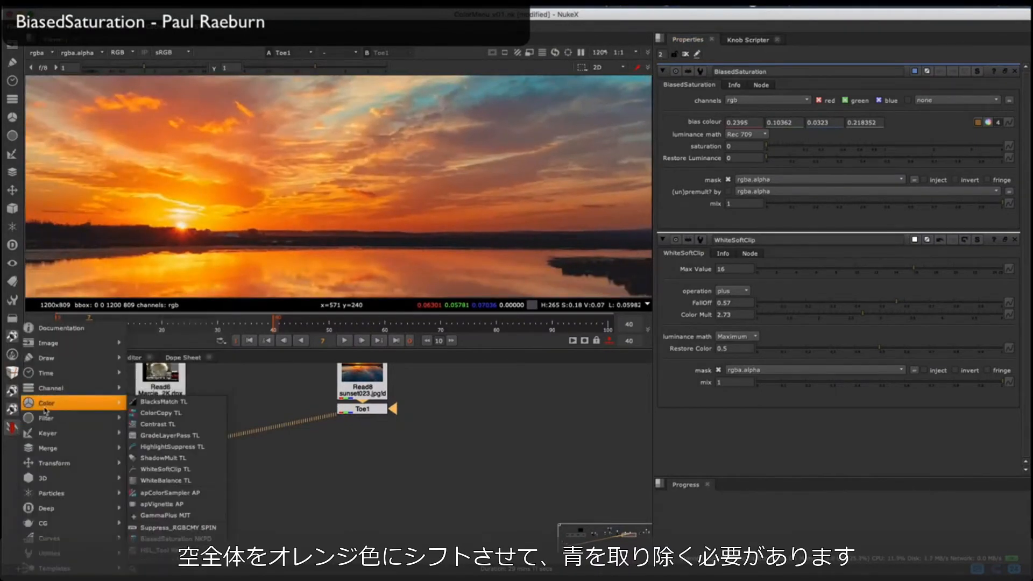
pyautogui.click(171, 539)
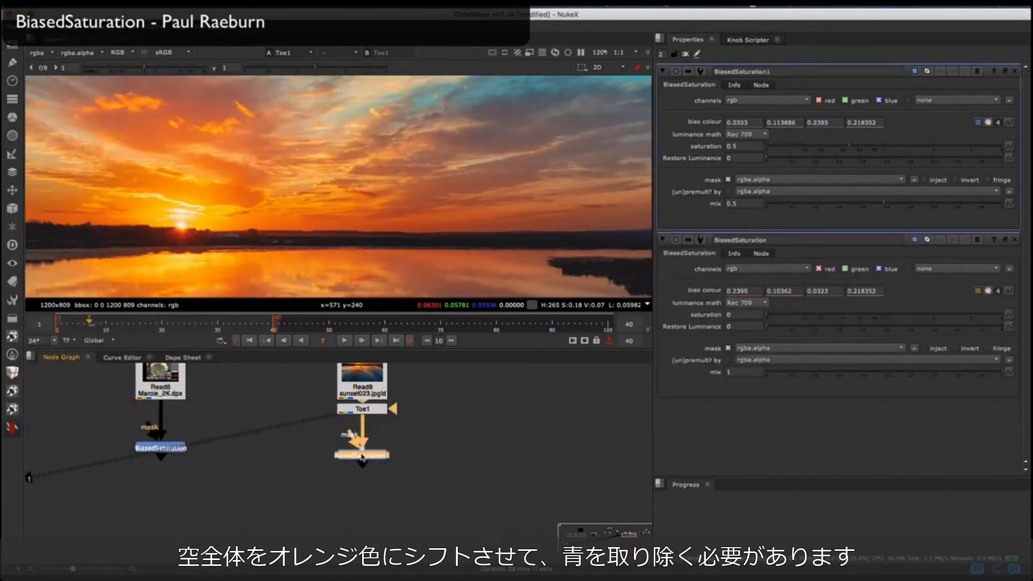
# Step: Sample the orange cloud above the sun as the BiasedSaturation1 bias colour and view the node's result
pyautogui.keyDown('ctrl'); pyautogui.keyDown('shift'); pyautogui.moveTo(128, 137); pyautogui.dragTo(136, 126); pyautogui.keyUp('shift'); pyautogui.keyUp('ctrl')
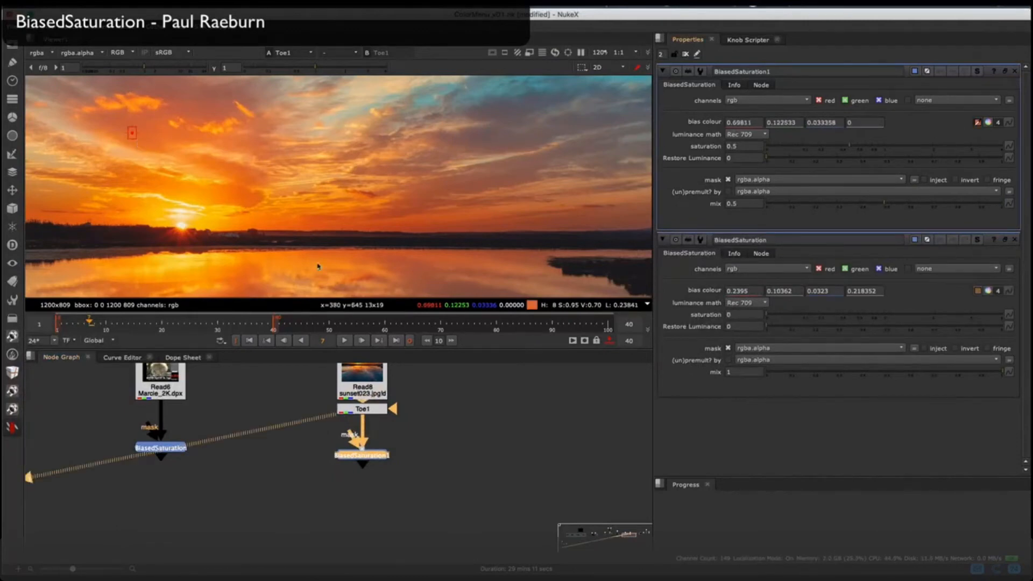
pyautogui.click(366, 456)
pyautogui.press('1')
pyautogui.scroll(-5, 383, 162)
pyautogui.moveTo(383, 162); pyautogui.dragTo(397, 155, button='middle')
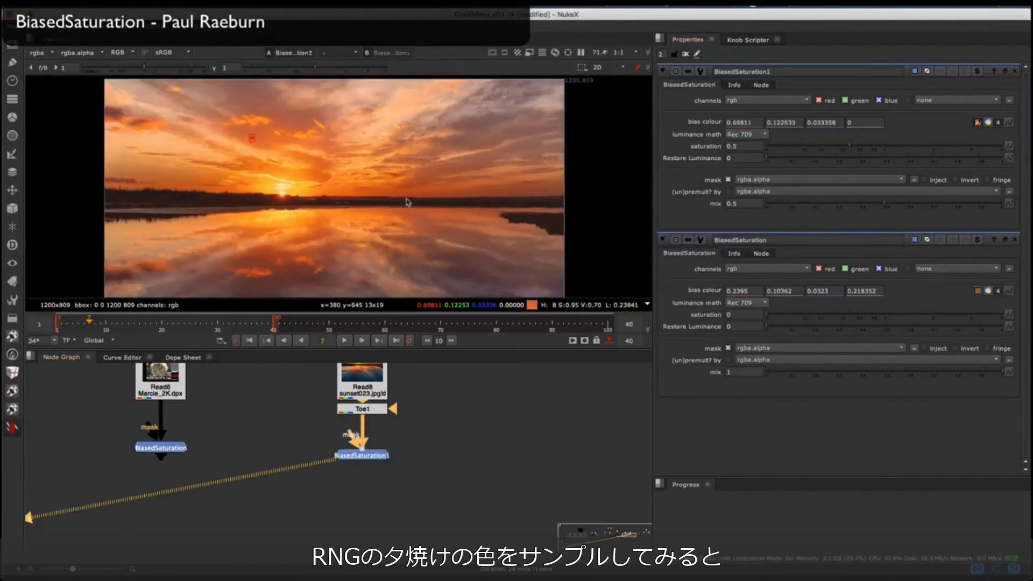
# Step: Bypass BiasedSaturation1, sample the muted cloud in the blue part of the sky as bias colour, and re-enable the node
pyautogui.click(378, 453)
pyautogui.press('d')
pyautogui.keyDown('ctrl'); pyautogui.keyDown('shift'); pyautogui.moveTo(468, 122); pyautogui.dragTo(478, 127); pyautogui.keyUp('shift'); pyautogui.keyUp('ctrl')
pyautogui.press('d')
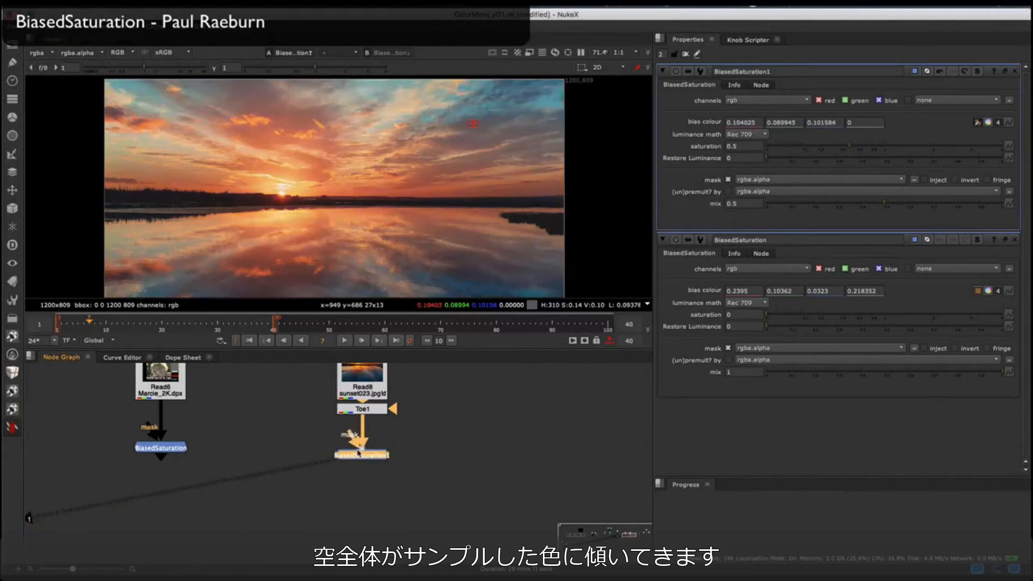
# Step: Sample the saturated orange near the horizon as bias colour, then set BiasedSaturation1's saturation to 0.19 and mix to 0.62
pyautogui.scroll(4, 348, 187)
pyautogui.keyDown('ctrl'); pyautogui.click(305, 196); pyautogui.keyUp('ctrl')
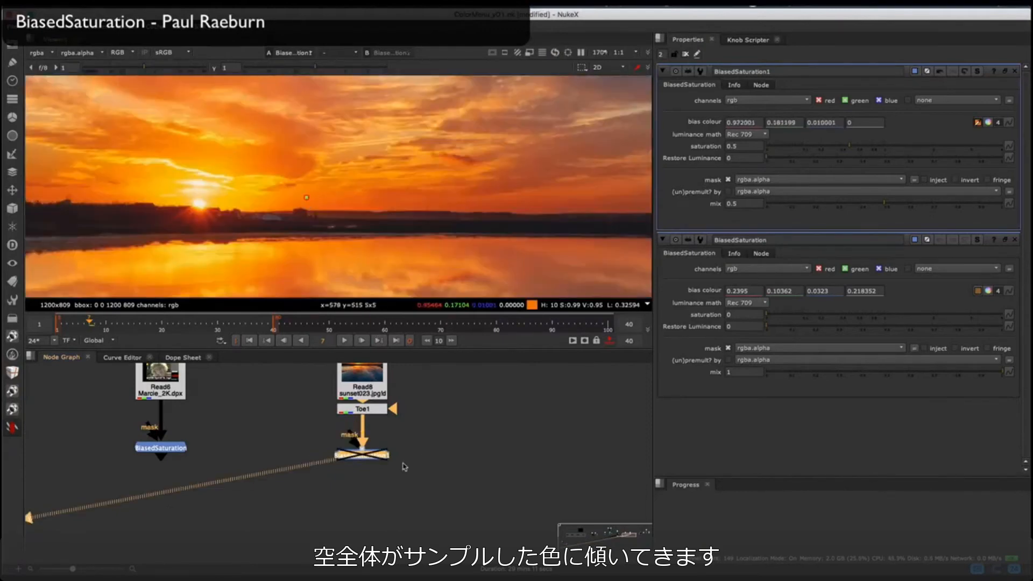
pyautogui.press('d')
pyautogui.scroll(-3, 358, 173)
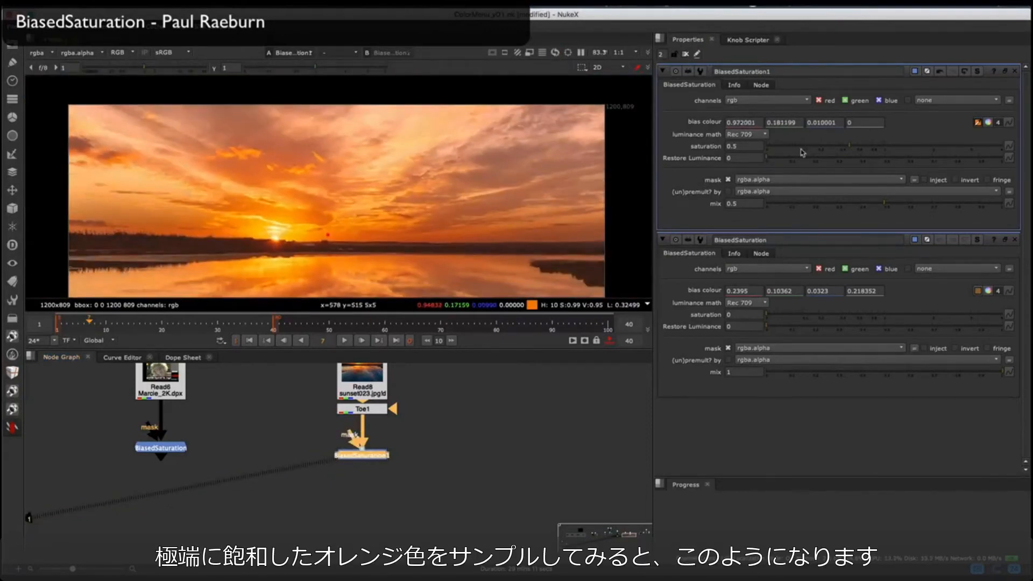
pyautogui.click(816, 148)
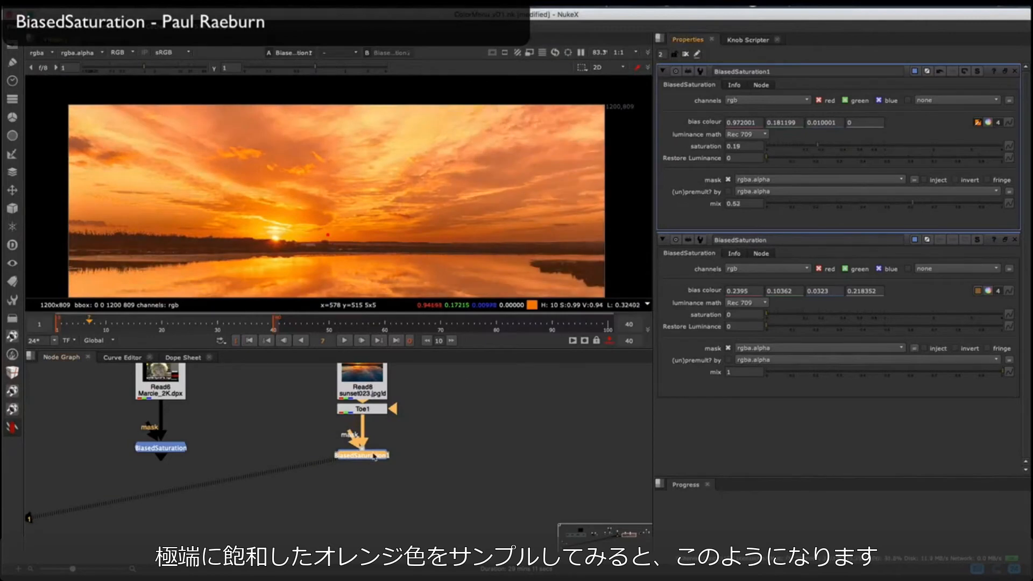
# Step: Bypass BiasedSaturation1, sample the teal sky as its bias colour, and toggle the node to compare the results
pyautogui.press('d')
pyautogui.keyDown('ctrl'); pyautogui.keyDown('shift'); pyautogui.moveTo(104, 113); pyautogui.dragTo(112, 121); pyautogui.keyUp('shift'); pyautogui.keyUp('ctrl')
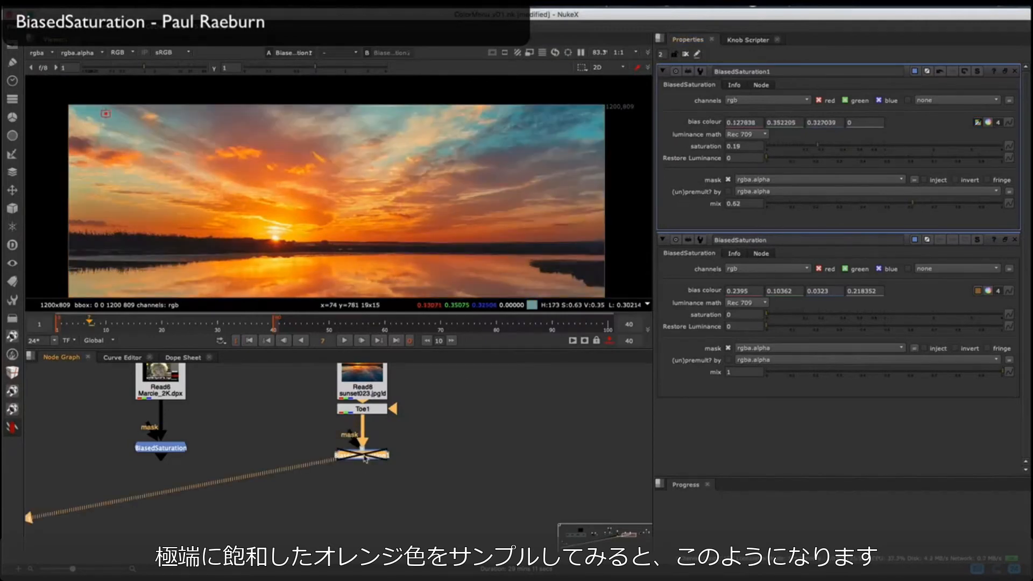
pyautogui.press('d')
pyautogui.press('d')
pyautogui.scroll(3, 276, 161)
pyautogui.keyDown('ctrl'); pyautogui.keyDown('shift'); pyautogui.moveTo(283, 128); pyautogui.dragTo(305, 148); pyautogui.keyUp('shift'); pyautogui.keyUp('ctrl')
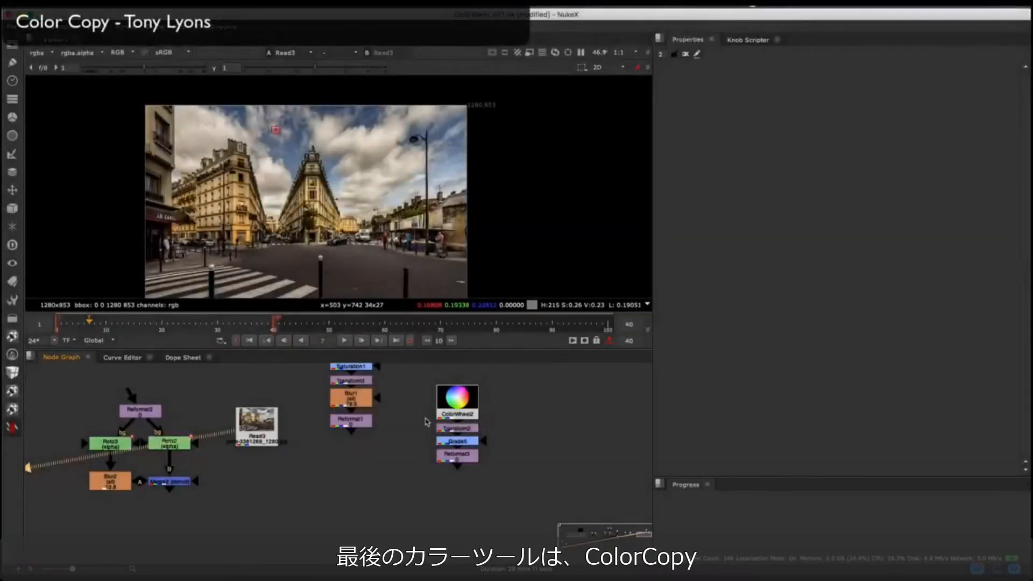
# Step: Compare the Read3 street image with the colour wheel branch's Reformat3 in the viewer
pyautogui.press('2')
pyautogui.press('1')
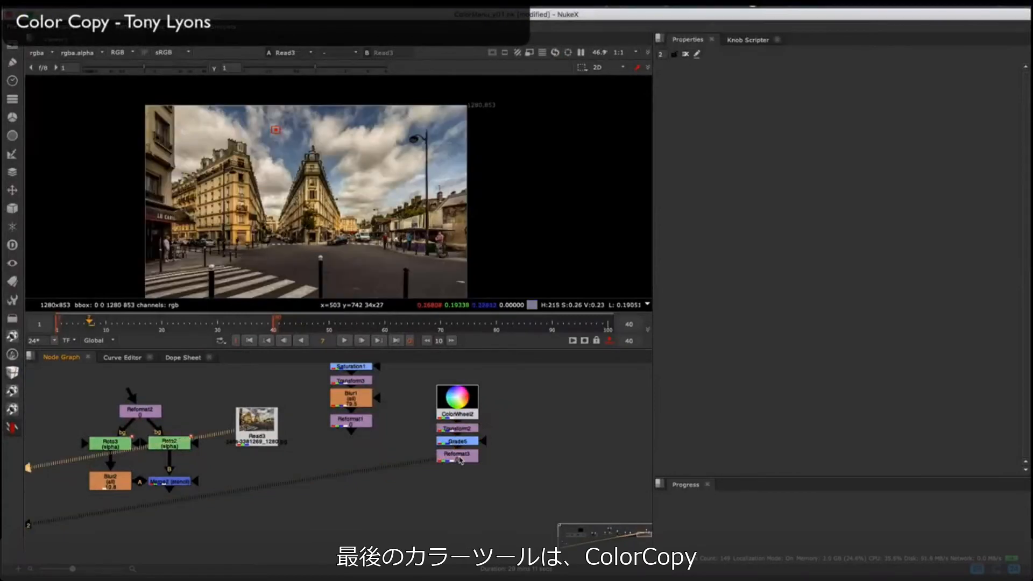
pyautogui.press('2')
pyautogui.press('1')
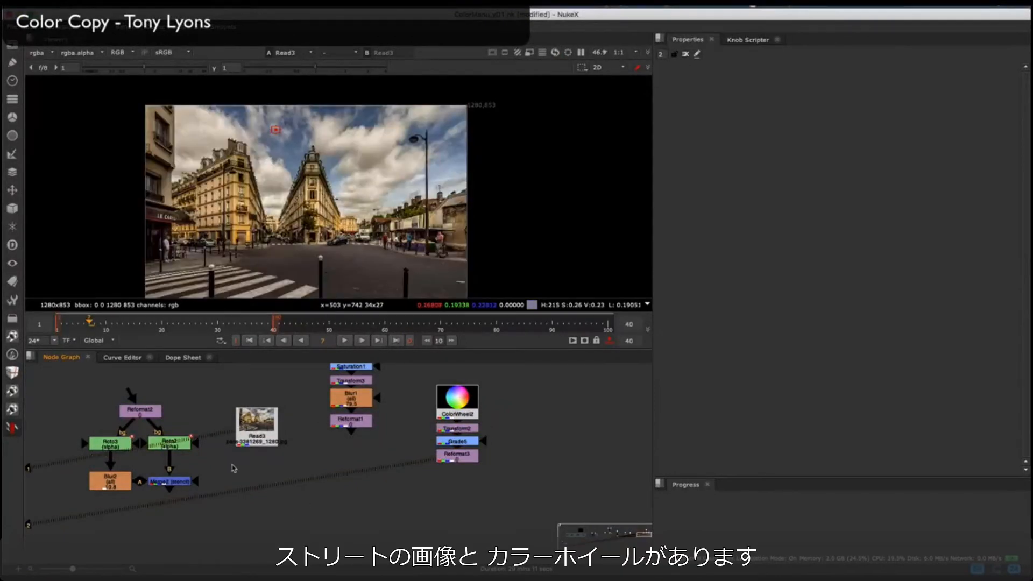
# Step: Add a ColorCopy node below Read3, connect Reformat3 to its A input, and view the result
pyautogui.click(11, 428)
pyautogui.moveTo(42, 410)
pyautogui.click(164, 412)
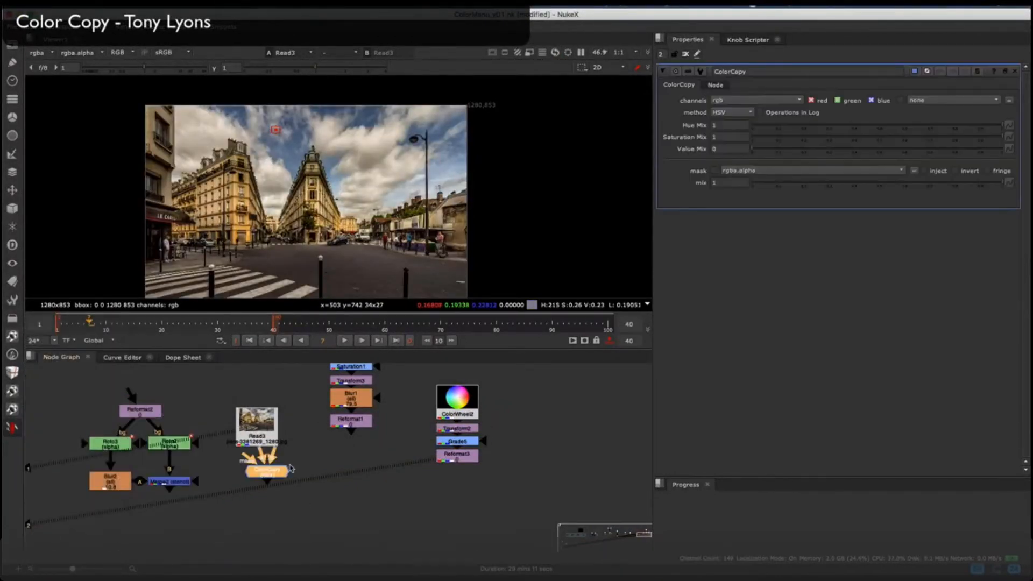
pyautogui.moveTo(270, 462); pyautogui.dragTo(261, 507)
pyautogui.click(260, 525)
pyautogui.press('1')
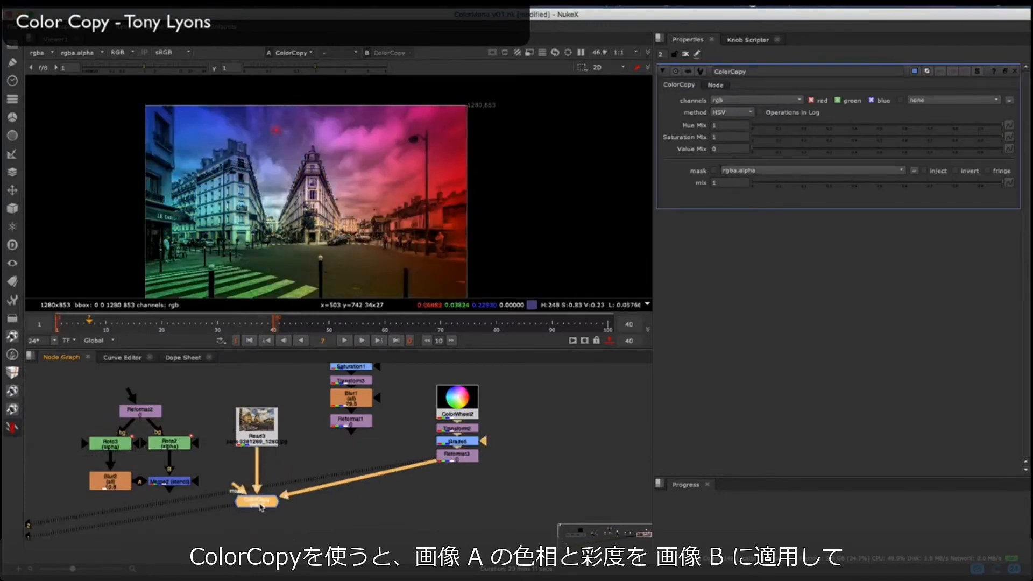
# Step: Toggle ColorCopy off and on, and view the colour wheel's Reformat3 against the ColorCopy result
pyautogui.press('d')
pyautogui.press('d')
pyautogui.press('d')
pyautogui.press('d')
pyautogui.click(448, 463)
pyautogui.press('1')
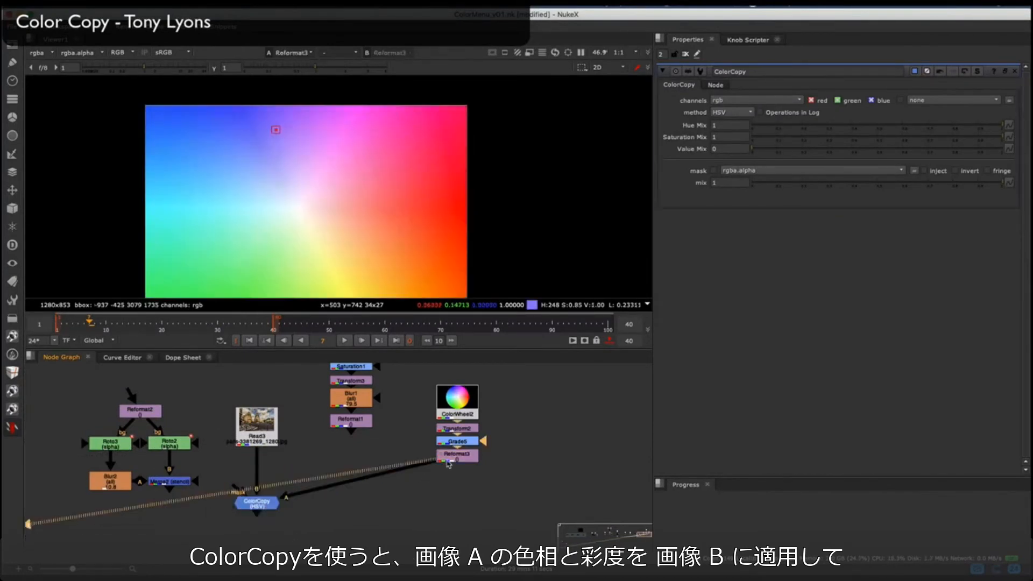
pyautogui.click(254, 504)
pyautogui.press('1')
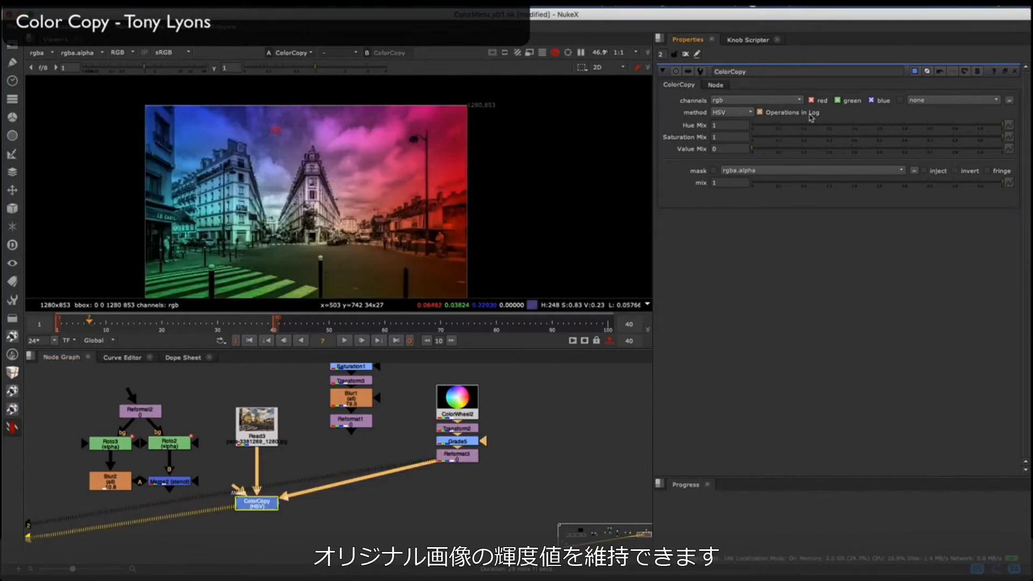
# Step: Test ColorCopy's Hue Mix, leaving it at 1, set Saturation Mix to 0.11, and toggle the node to compare
pyautogui.moveTo(898, 125); pyautogui.dragTo(1030, 109)
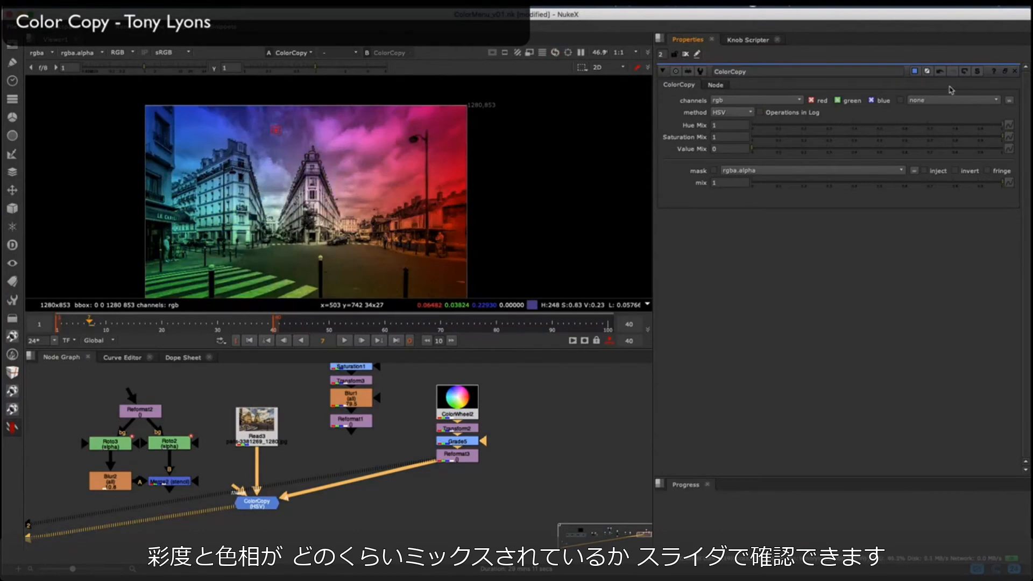
pyautogui.moveTo(990, 144); pyautogui.dragTo(783, 139)
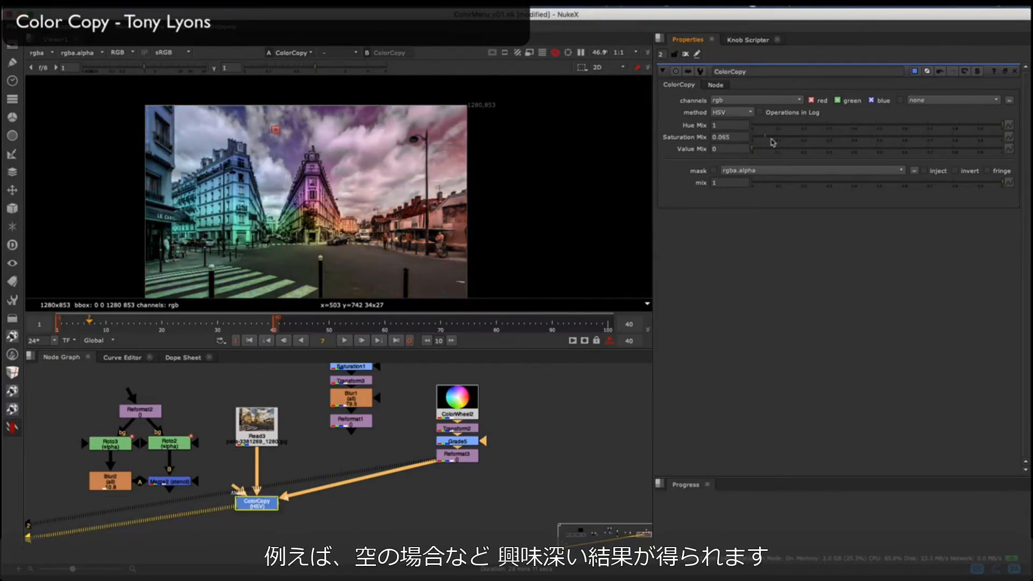
pyautogui.moveTo(796, 141); pyautogui.dragTo(784, 140)
pyautogui.scroll(3, 410, 179)
pyautogui.press('d')
pyautogui.press('d')
pyautogui.press('d')
pyautogui.press('d')
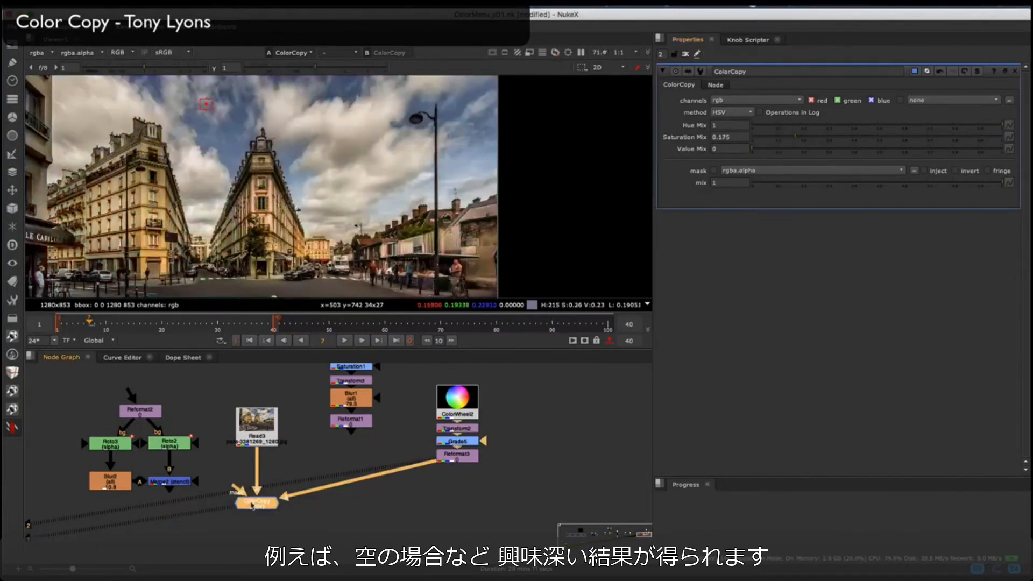
# Step: Compare the sunset branch's Blur1 and Reformat1 outputs with the Read3 street image in the viewer
pyautogui.scroll(-2, 426, 190)
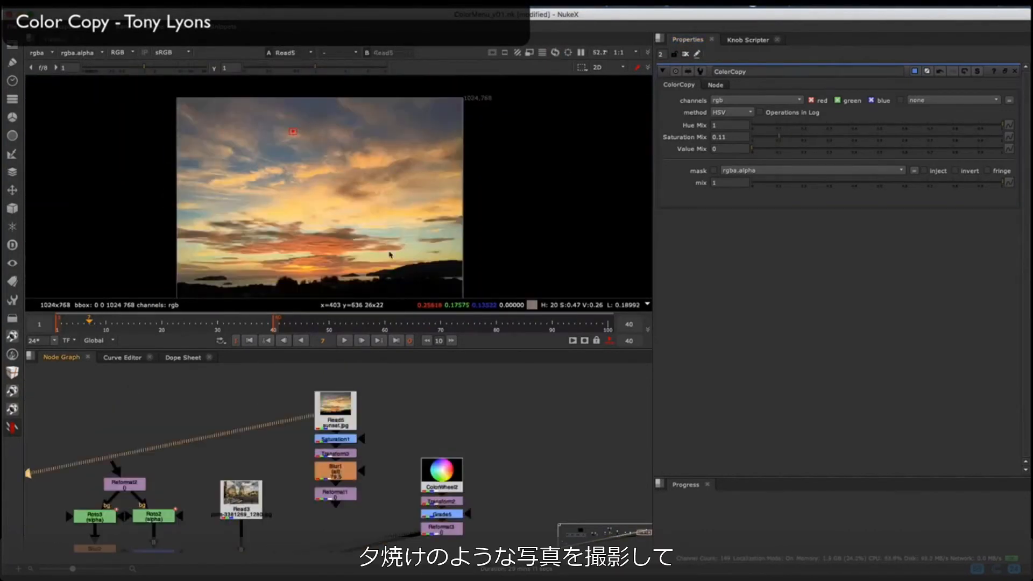
pyautogui.press('1')
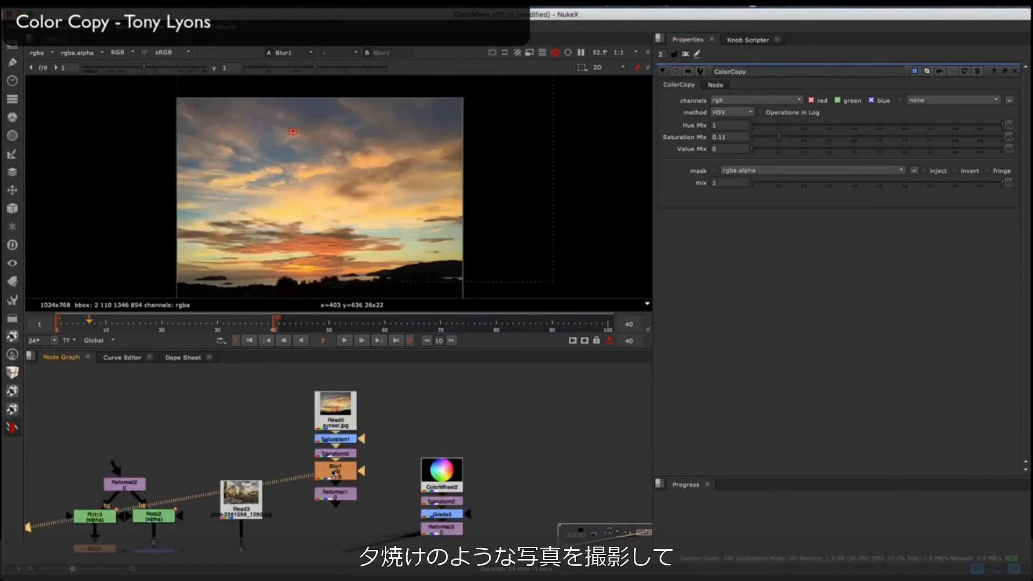
pyautogui.click(248, 510)
pyautogui.press('1')
pyautogui.click(333, 494)
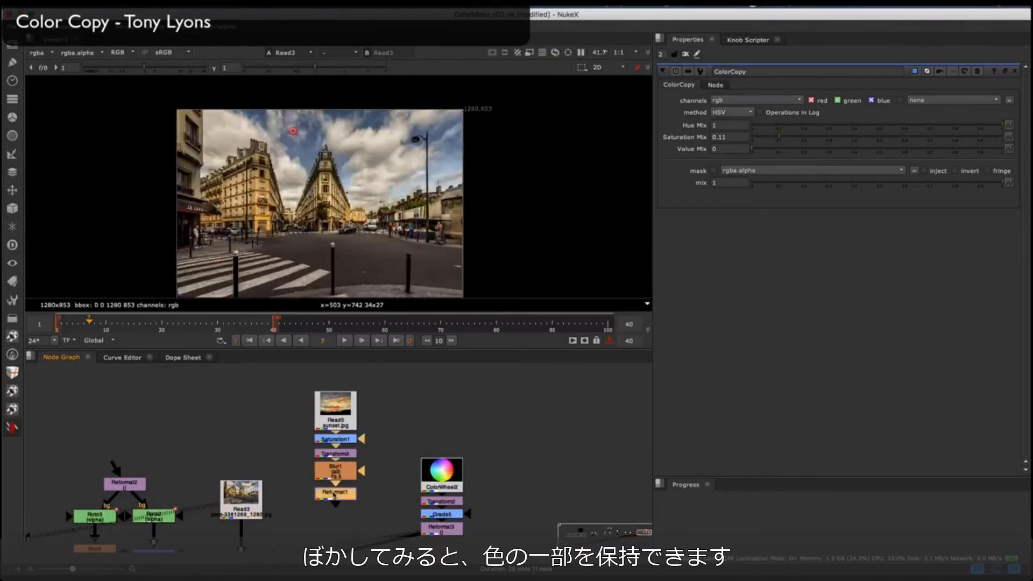
pyautogui.press('2')
pyautogui.press('1')
pyautogui.press('2')
# Step: Connect the sunset branch's Reformat1 to ColorCopy's A input, set Saturation Mix to 0.23, and view ColorCopy
pyautogui.click(300, 466)
pyautogui.moveTo(301, 468); pyautogui.dragTo(344, 409, button='middle')
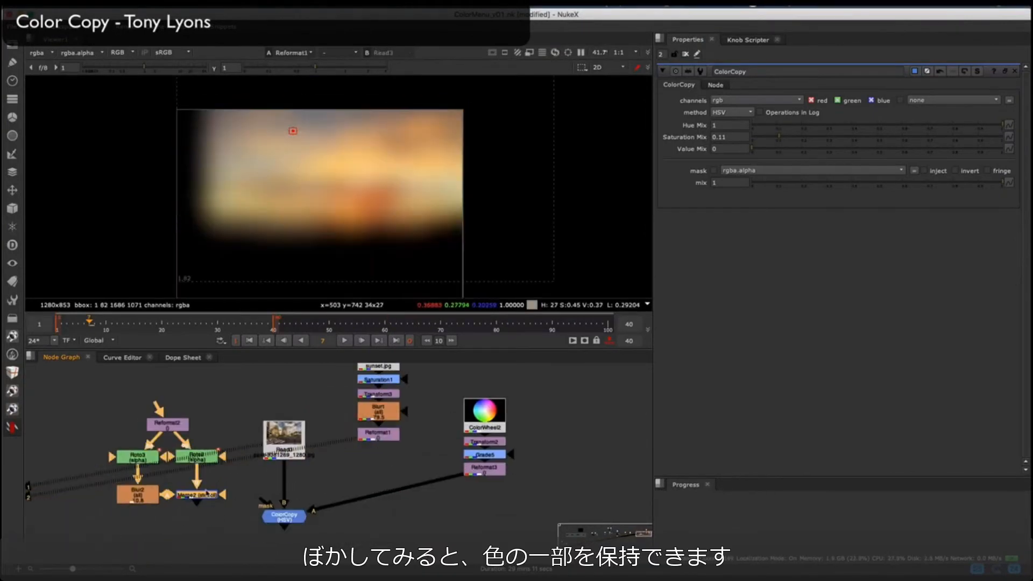
pyautogui.press('1')
pyautogui.moveTo(378, 439); pyautogui.dragTo(377, 436)
pyautogui.click(284, 515)
pyautogui.press('1')
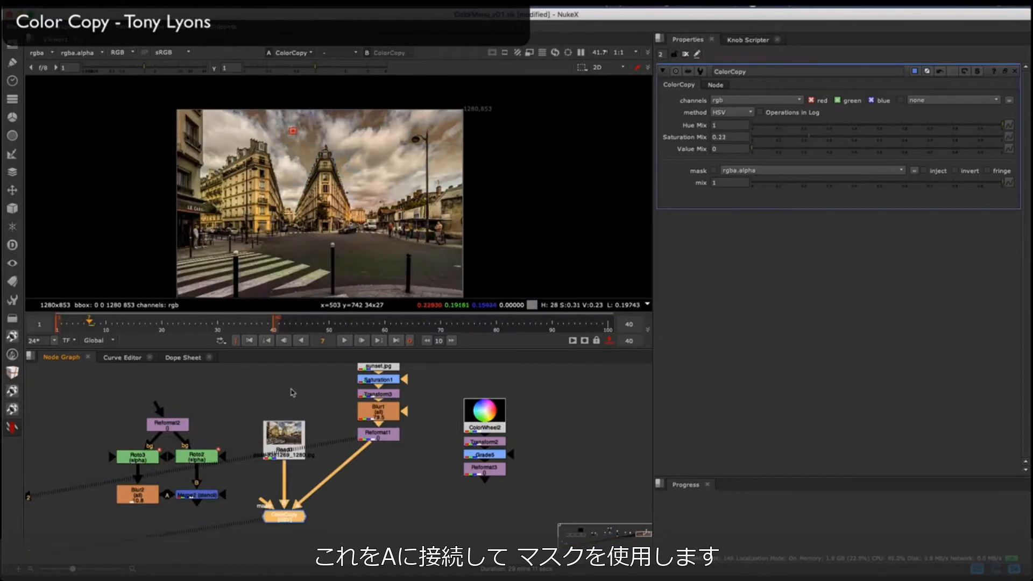
# Step: Connect ColorCopy's mask input to the stencil Merge2, line the node up beside it, and toggle it to compare
pyautogui.moveTo(250, 505); pyautogui.dragTo(204, 496)
pyautogui.moveTo(298, 520); pyautogui.dragTo(290, 497)
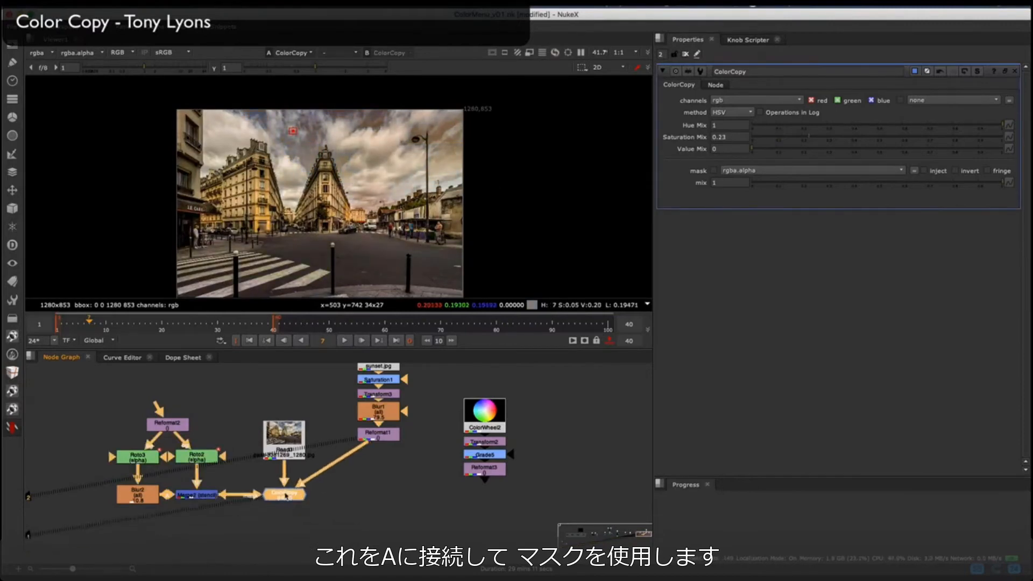
pyautogui.press('d')
pyautogui.press('d')
pyautogui.press('super+z')
pyautogui.press('super+shift+z')
# Step: Wipe across the viewer to compare the ColorCopy result with the original Read3 image
pyautogui.press('w')
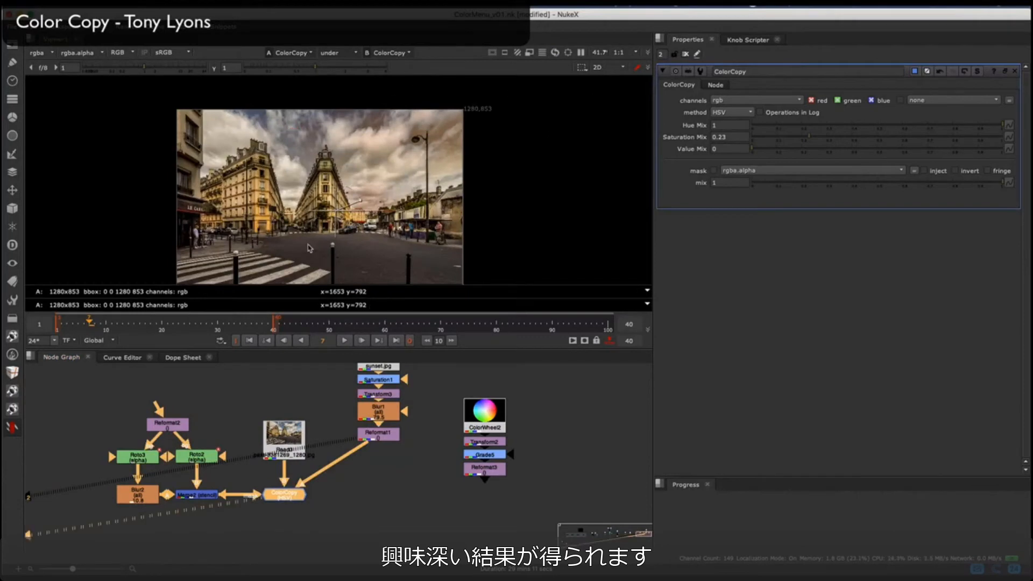
pyautogui.click(270, 478)
pyautogui.hotkey('shift', '1')
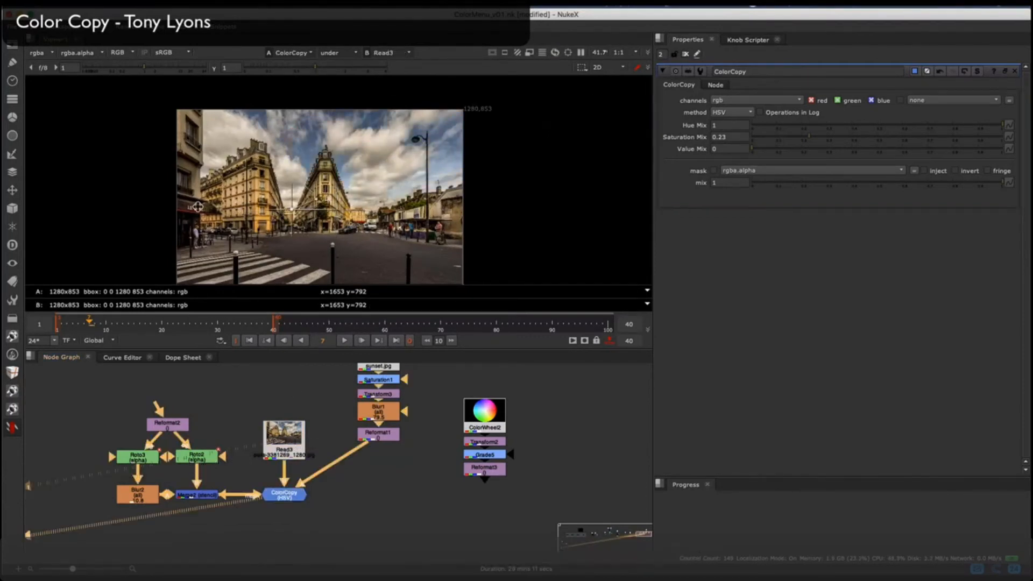
pyautogui.moveTo(305, 207); pyautogui.dragTo(340, 201)
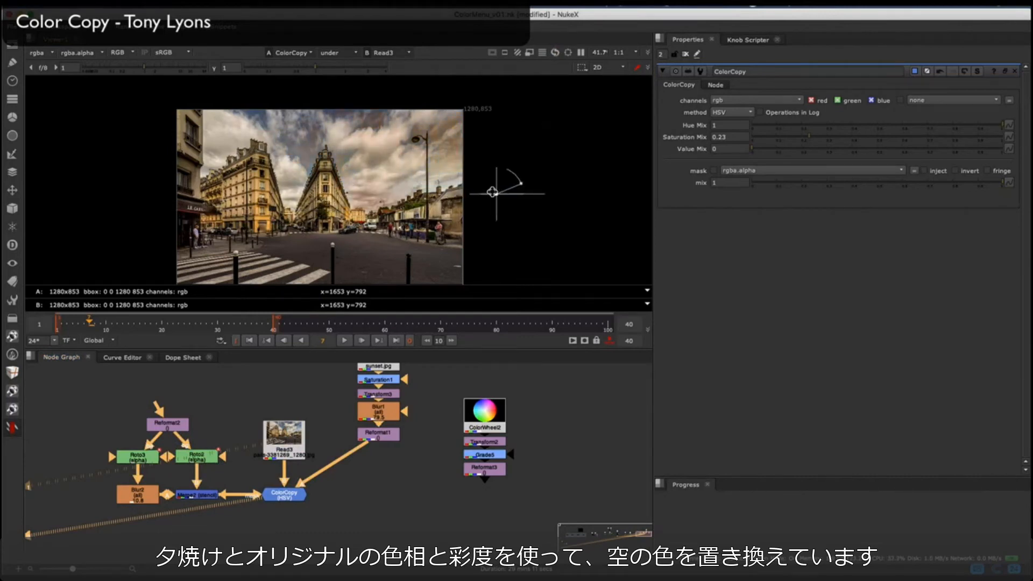
pyautogui.moveTo(281, 181); pyautogui.dragTo(546, 169)
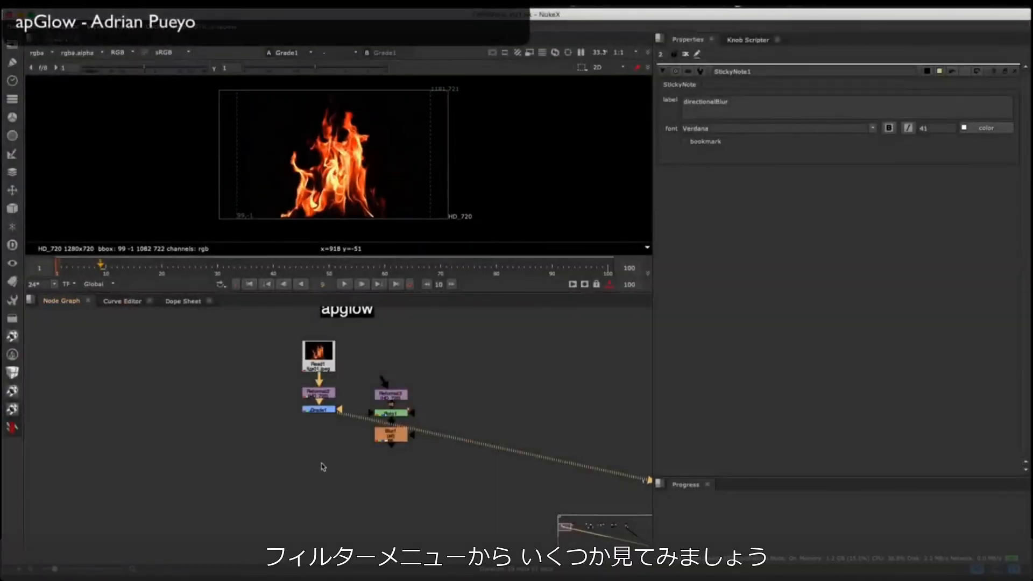
# Step: Add an apGlow node from the toolkit's Filter category, connect it below Grade1, view it, and toggle it to compare
pyautogui.press('Tab')
pyautogui.press('Escape')
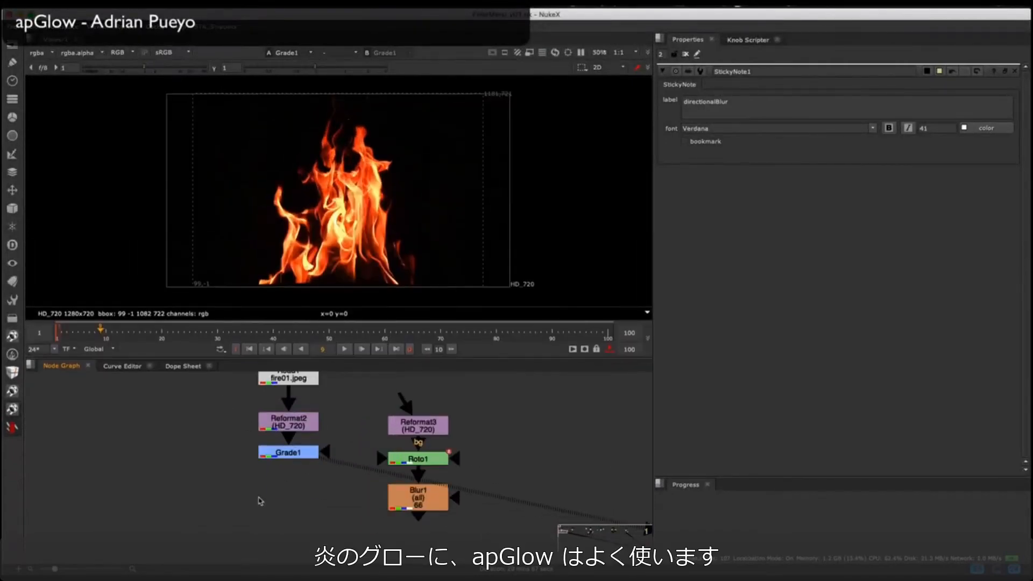
pyautogui.click(12, 427)
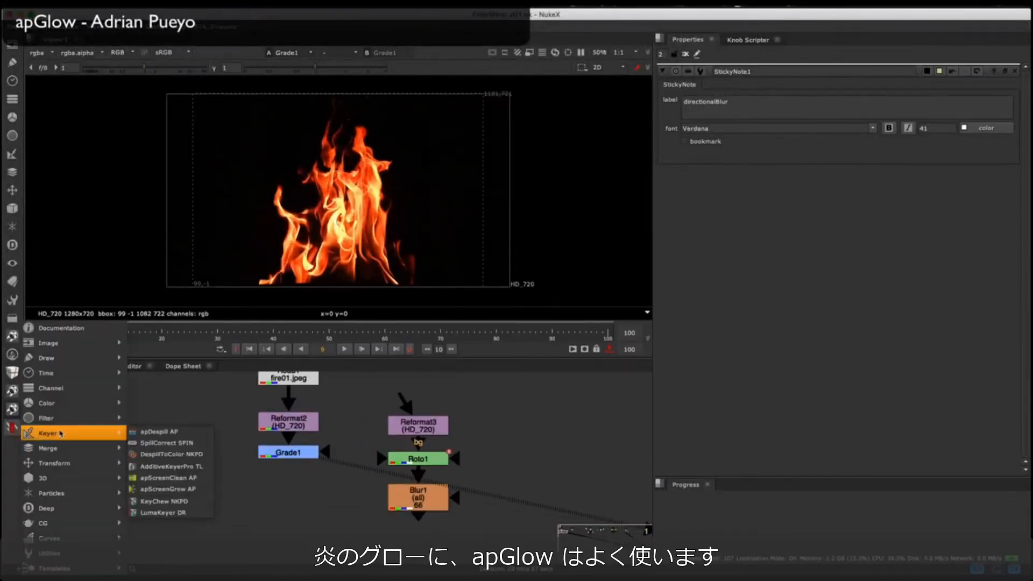
pyautogui.moveTo(81, 419)
pyautogui.moveTo(193, 325)
pyautogui.click(272, 328)
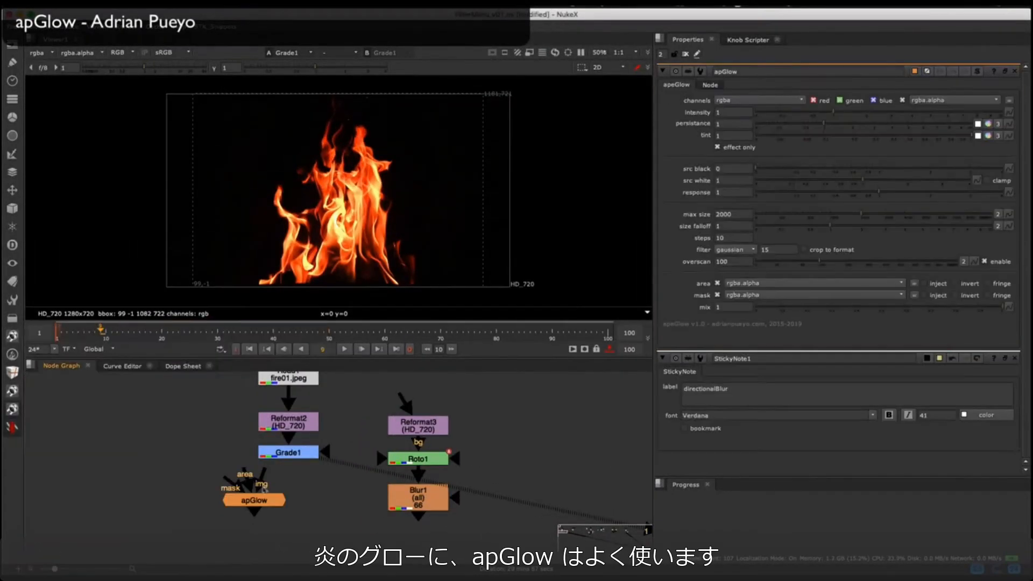
pyautogui.moveTo(255, 501); pyautogui.dragTo(291, 522)
pyautogui.press('1')
pyautogui.press('d')
pyautogui.moveTo(291, 532); pyautogui.dragTo(291, 526, button='middle')
pyautogui.press('d')
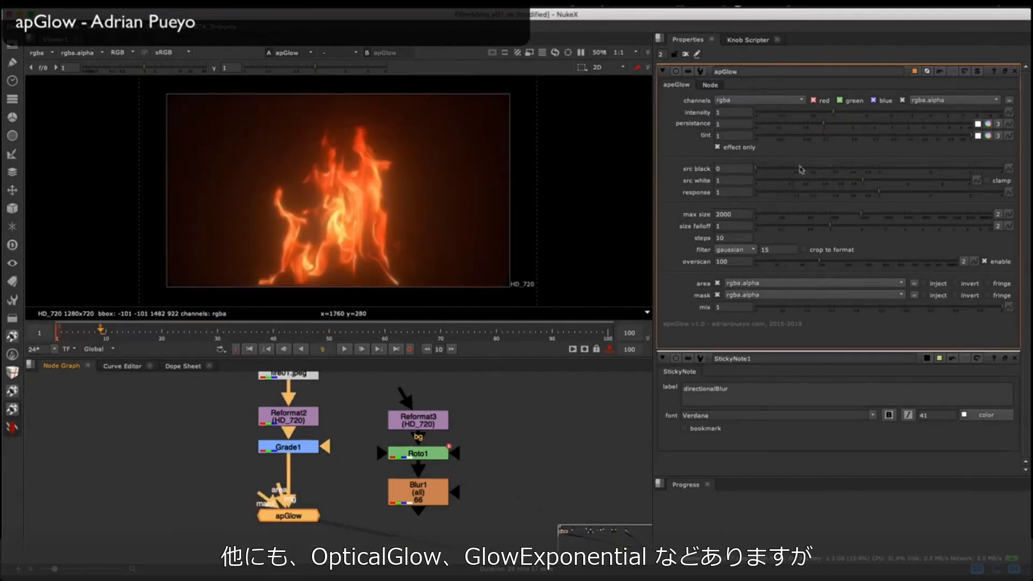
# Step: Turn off apGlow's effect only option and wipe between its result and Grade1 in the viewer
pyautogui.click(322, 492)
pyautogui.click(301, 514)
pyautogui.press('w')
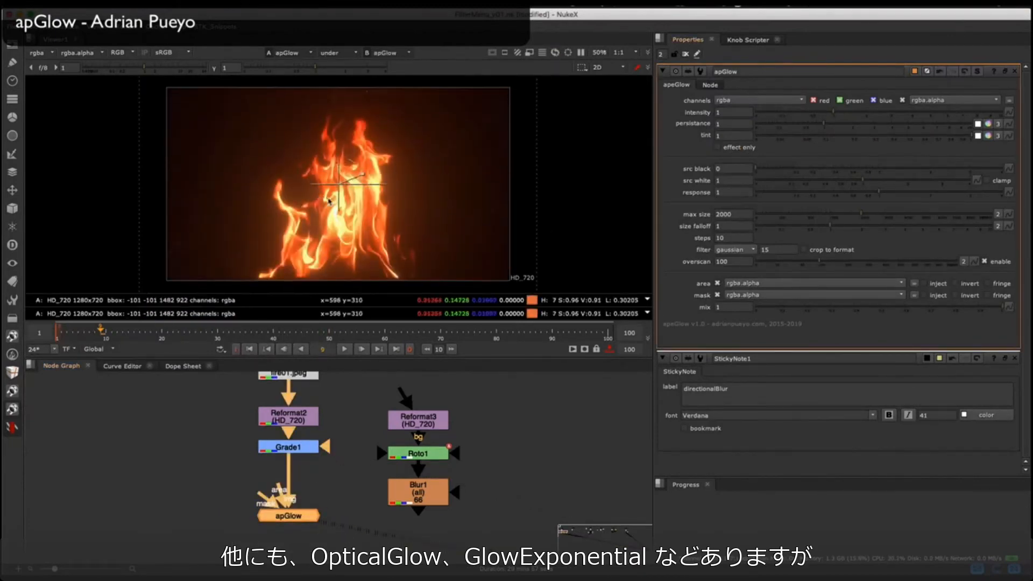
pyautogui.click(291, 448)
pyautogui.press('2')
pyautogui.moveTo(339, 184); pyautogui.dragTo(538, 167)
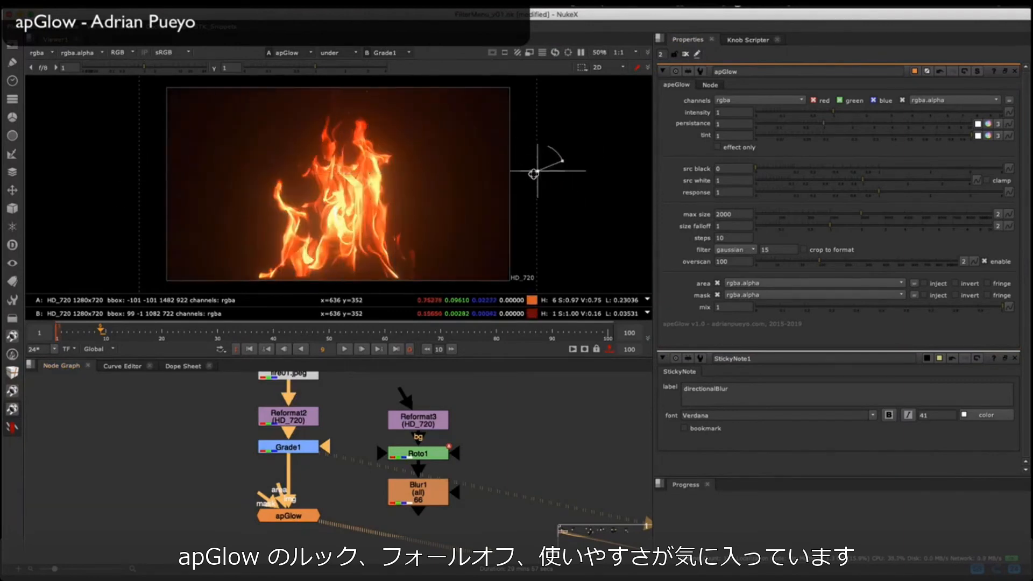
pyautogui.press('w')
# Step: Set apGlow's intensity to 0.76 and persistance to 0.7, and try a green-cyan tint before restoring white
pyautogui.moveTo(832, 114)
pyautogui.mouseDown()
pyautogui.moveTo(770, 112)
pyautogui.moveTo(920, 113)
pyautogui.moveTo(833, 112)
pyautogui.mouseUp()
pyautogui.moveTo(824, 125); pyautogui.dragTo(797, 128)
pyautogui.click(990, 139)
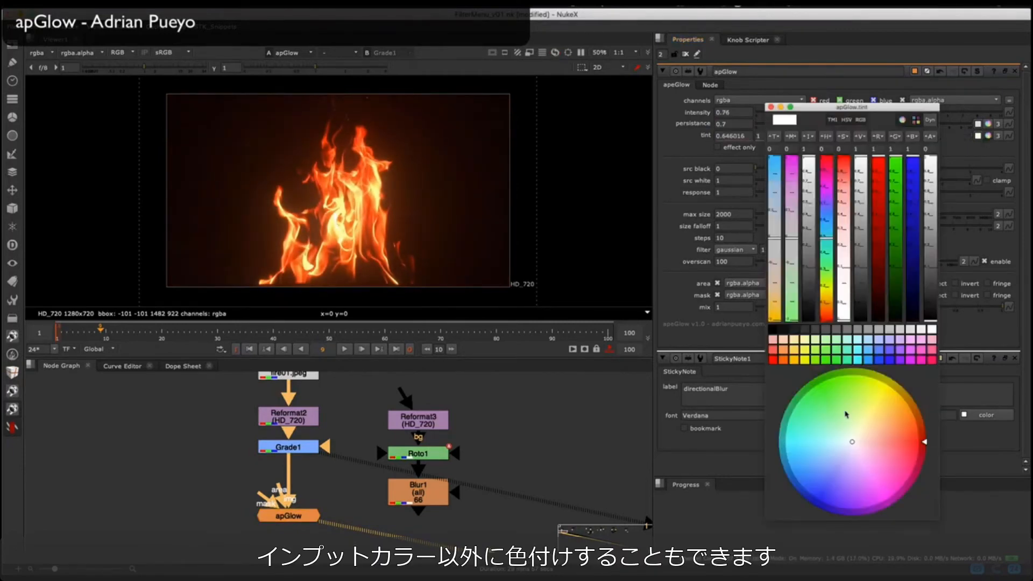
pyautogui.moveTo(848, 415); pyautogui.dragTo(809, 419)
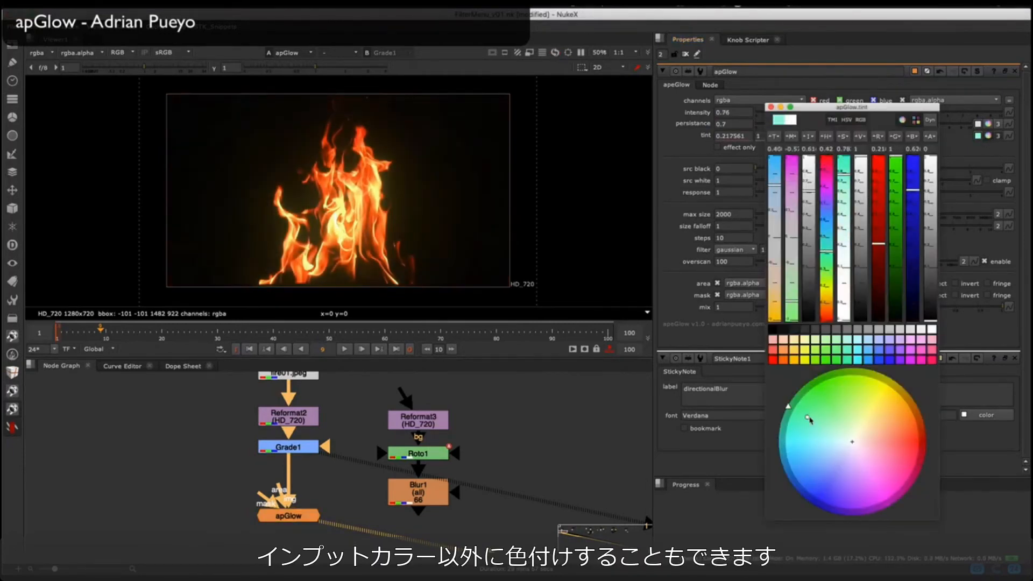
pyautogui.click(771, 107)
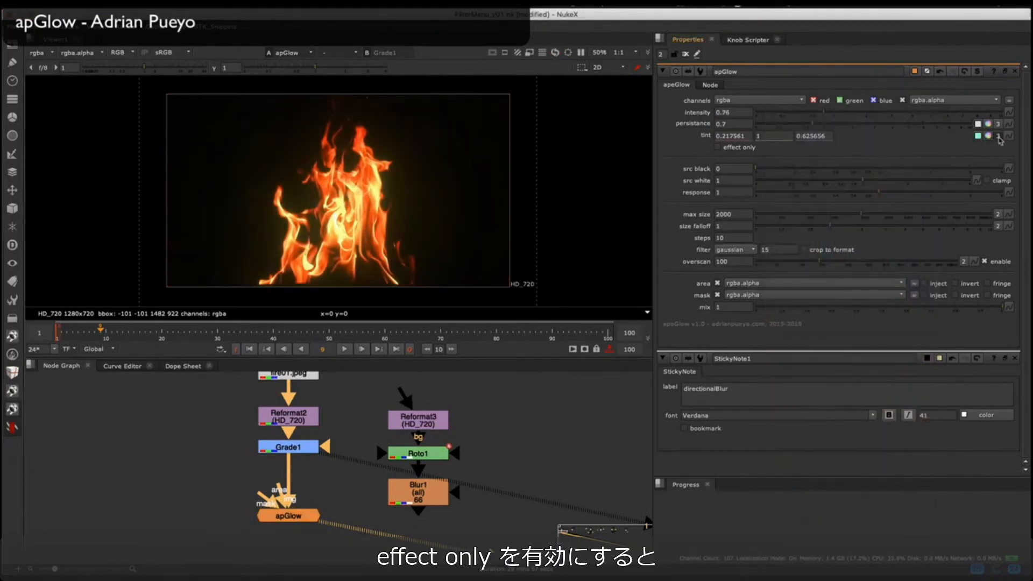
# Step: Toggle apGlow's effect only option on and off to compare the isolated glow with the combined image
pyautogui.click(741, 146)
pyautogui.click(741, 146)
pyautogui.click(745, 147)
pyautogui.click(748, 148)
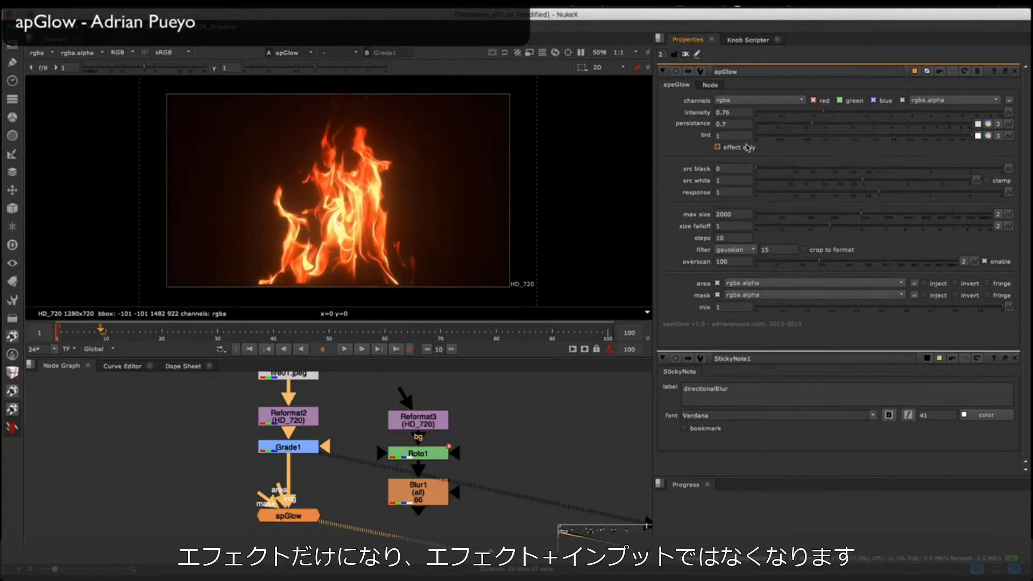
# Step: Test apGlow's source grading with a response of 0.38, restore response to 1, and set intensity to 1
pyautogui.moveTo(818, 175); pyautogui.dragTo(923, 182)
pyautogui.click(741, 147)
pyautogui.keyDown('ctrl'); pyautogui.click(773, 171); pyautogui.keyUp('ctrl')
pyautogui.keyDown('ctrl'); pyautogui.click(923, 182); pyautogui.keyUp('ctrl')
pyautogui.click(737, 149)
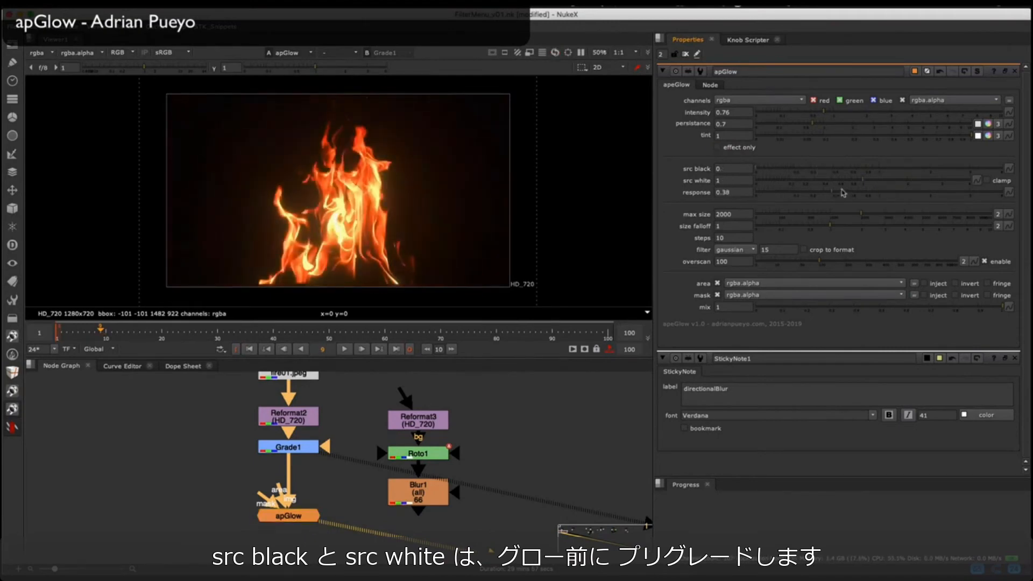
pyautogui.click(852, 193)
pyautogui.keyDown('ctrl'); pyautogui.click(831, 116); pyautogui.keyUp('ctrl')
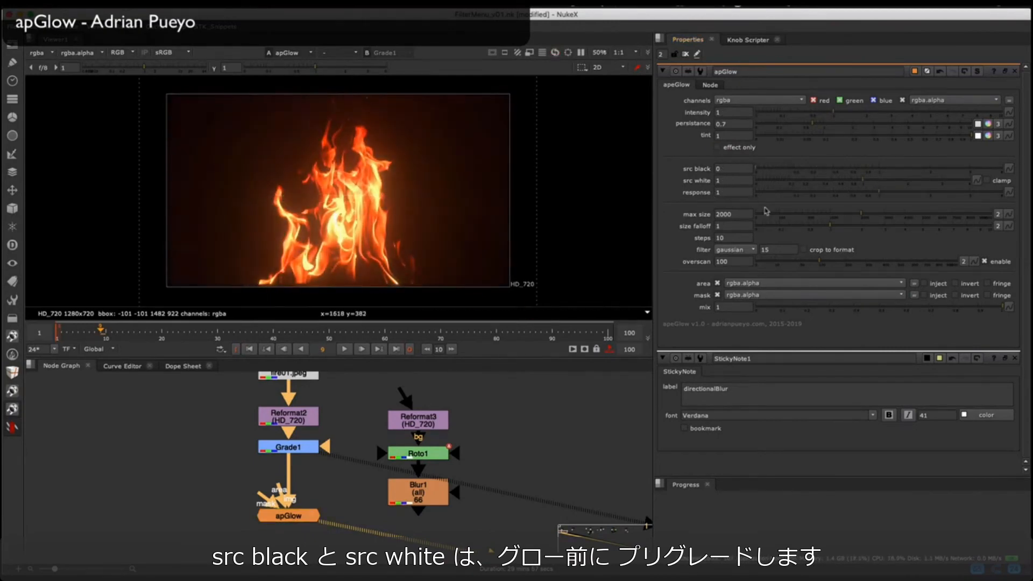
# Step: Review apGlow's size falloff, steps and filter settings for the exponential blur
pyautogui.keyDown('ctrl'); pyautogui.click(796, 231); pyautogui.keyUp('ctrl')
pyautogui.click(752, 236)
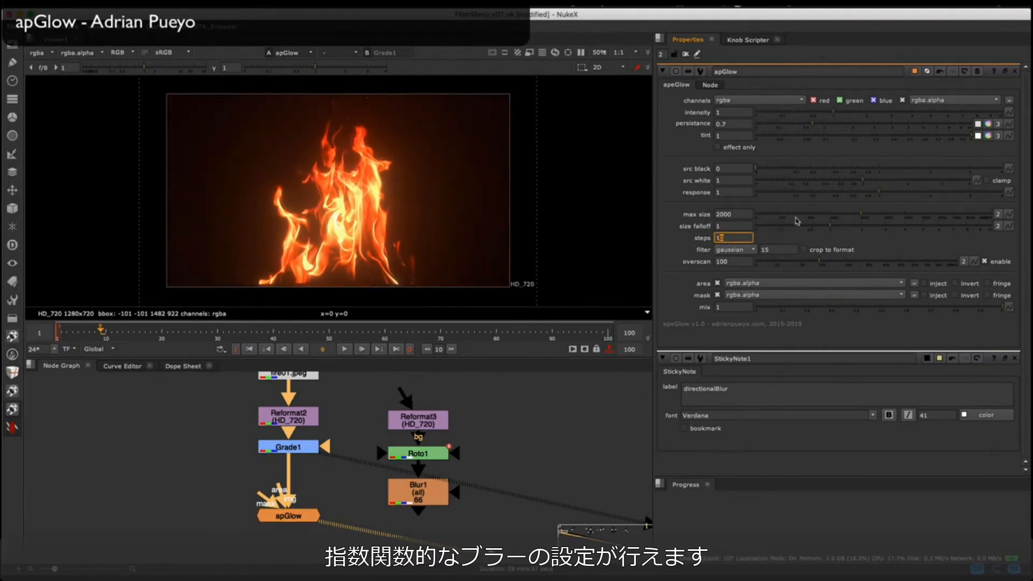
pyautogui.click(738, 249)
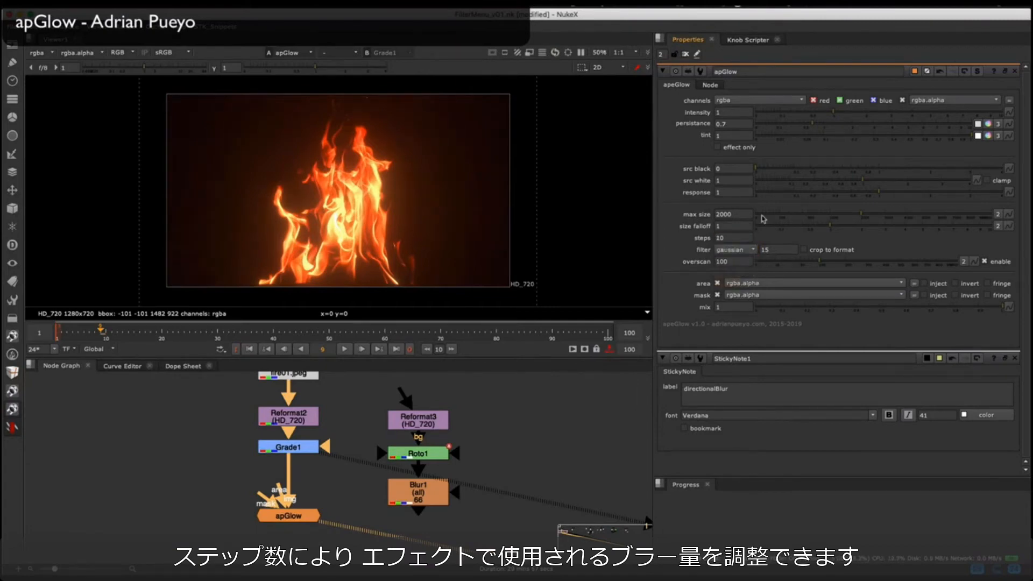
# Step: View the Blur1 matte, open Roto1's properties, and shift the view of its rectangle
pyautogui.moveTo(320, 458); pyautogui.dragTo(284, 458, button='middle')
pyautogui.click(385, 491)
pyautogui.press('1')
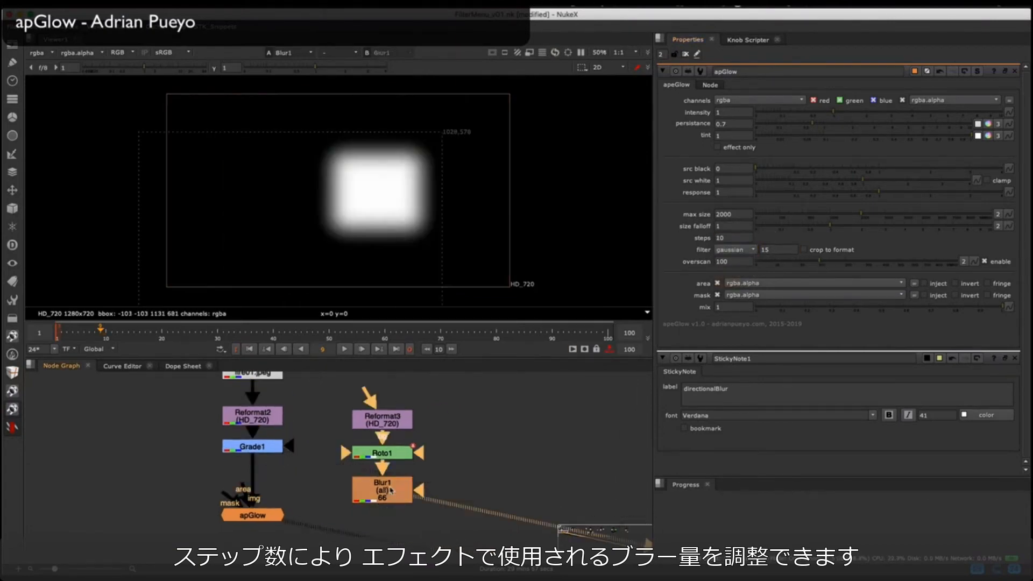
pyautogui.doubleClick(387, 454)
pyautogui.moveTo(425, 204); pyautogui.dragTo(435, 198)
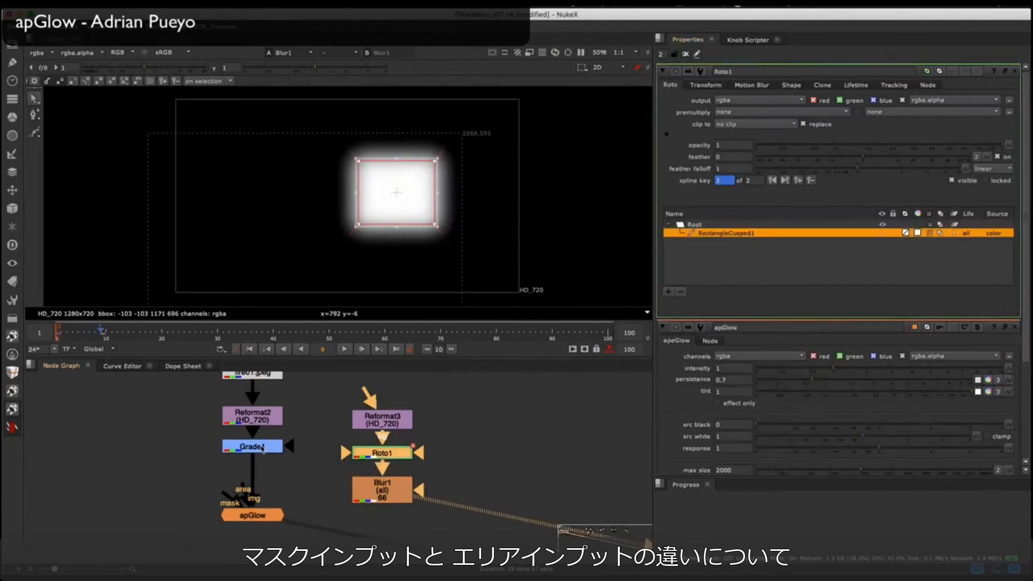
# Step: View apGlow, move it up beside Blur1, open its properties, and connect its mask input to Blur1
pyautogui.click(254, 515)
pyautogui.press('1')
pyautogui.moveTo(253, 514); pyautogui.dragTo(260, 482, button='middle')
pyautogui.doubleClick(260, 483)
pyautogui.moveTo(230, 464); pyautogui.dragTo(372, 460)
pyautogui.click(307, 486)
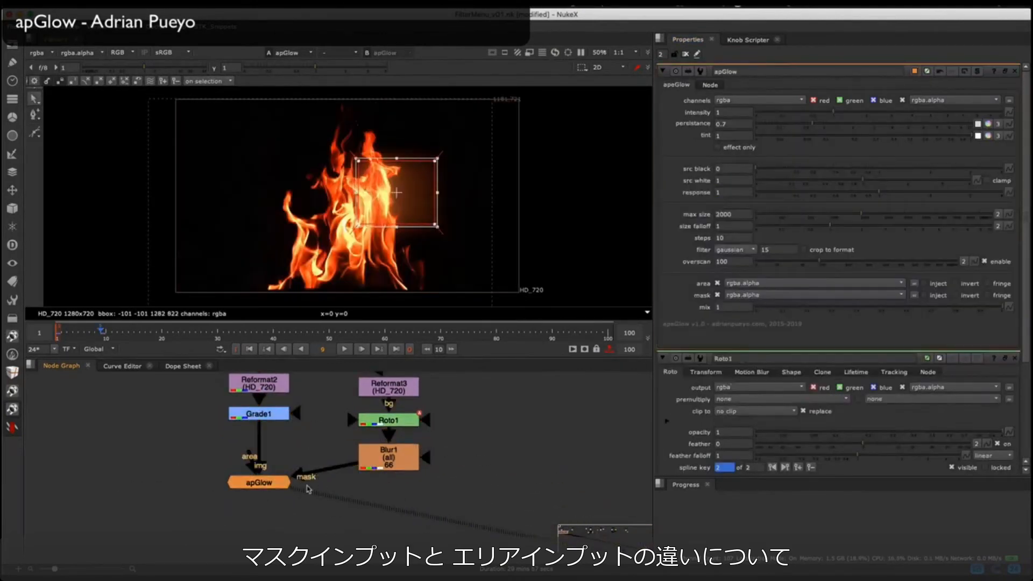
# Step: Move and enlarge the roto rectangle over the fire to test the masked glow, and close all open properties
pyautogui.moveTo(396, 193); pyautogui.dragTo(347, 166)
pyautogui.click(486, 188)
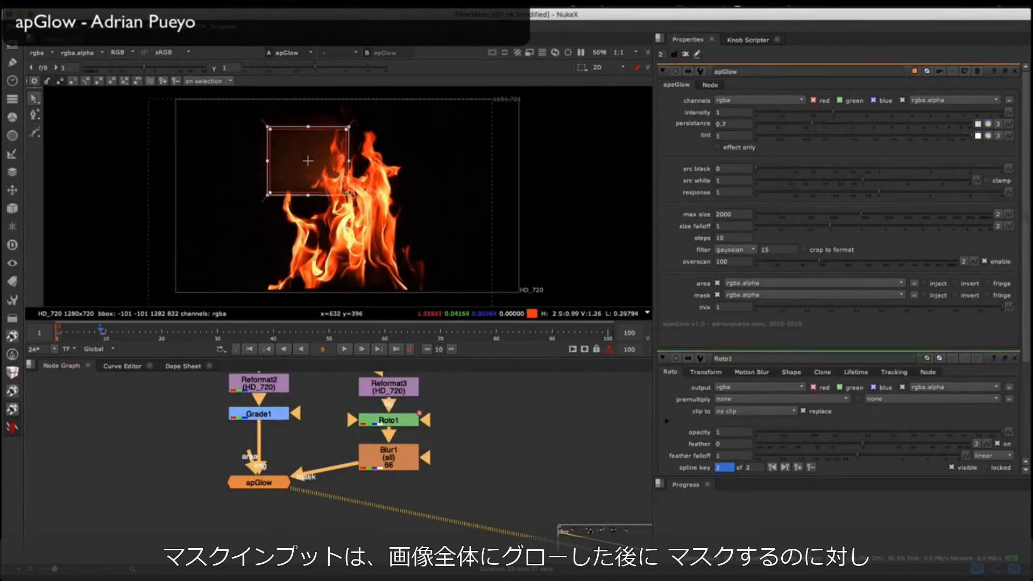
pyautogui.moveTo(353, 125); pyautogui.dragTo(366, 104)
pyautogui.moveTo(321, 197); pyautogui.dragTo(397, 153)
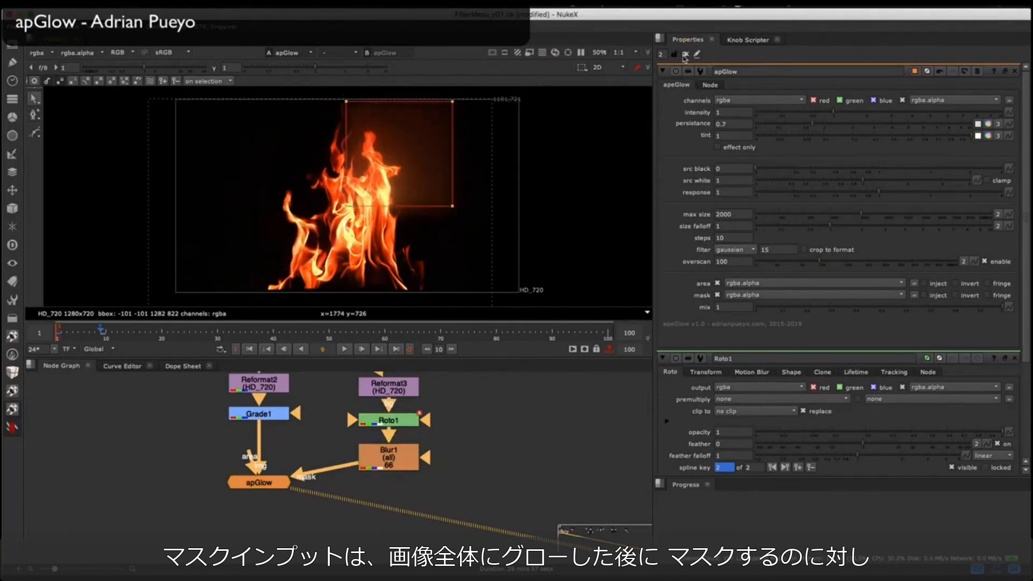
pyautogui.click(685, 53)
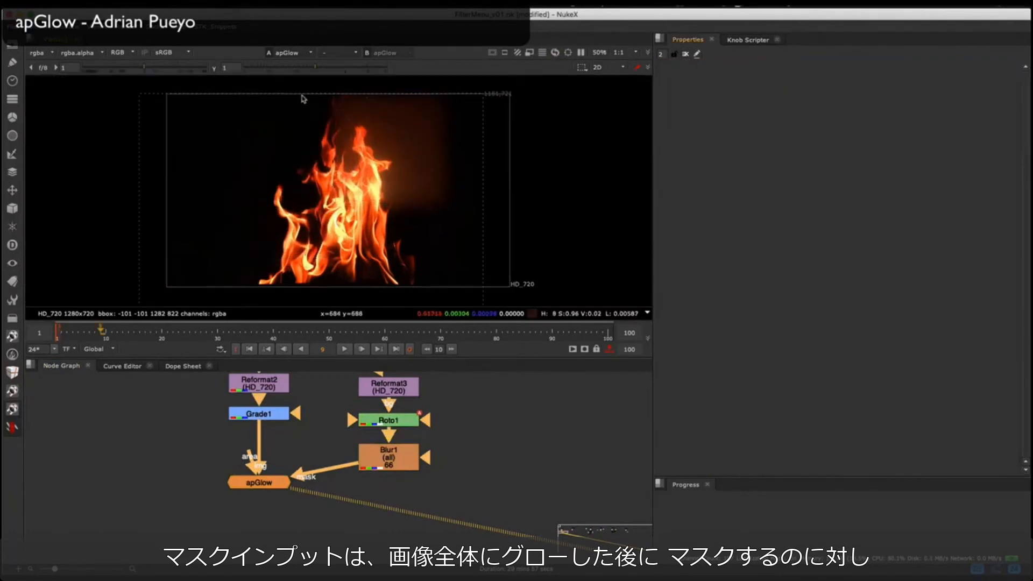
# Step: Check the masked glow with raised viewer gain, and switch Blur1 from apGlow's mask input to its area input
pyautogui.keyDown('ctrl'); pyautogui.click(154, 70); pyautogui.keyUp('ctrl')
pyautogui.scroll(4, 301, 468)
pyautogui.moveTo(348, 422); pyautogui.dragTo(361, 450, button='middle')
pyautogui.moveTo(430, 454); pyautogui.dragTo(347, 500)
pyautogui.moveTo(248, 429); pyautogui.dragTo(474, 433)
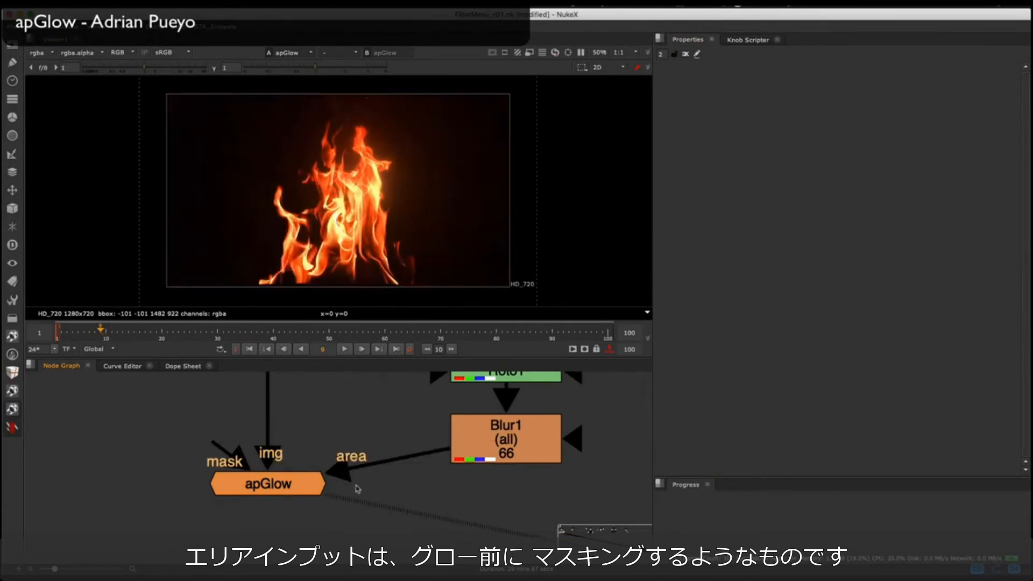
# Step: Open Roto1 and move its whole rectangle over the lower-left part of the fire
pyautogui.moveTo(441, 381); pyautogui.dragTo(392, 433, button='middle')
pyautogui.scroll(-3, 392, 433)
pyautogui.doubleClick(442, 429)
pyautogui.moveTo(330, 86); pyautogui.dragTo(546, 260)
pyautogui.moveTo(402, 156); pyautogui.dragTo(305, 244)
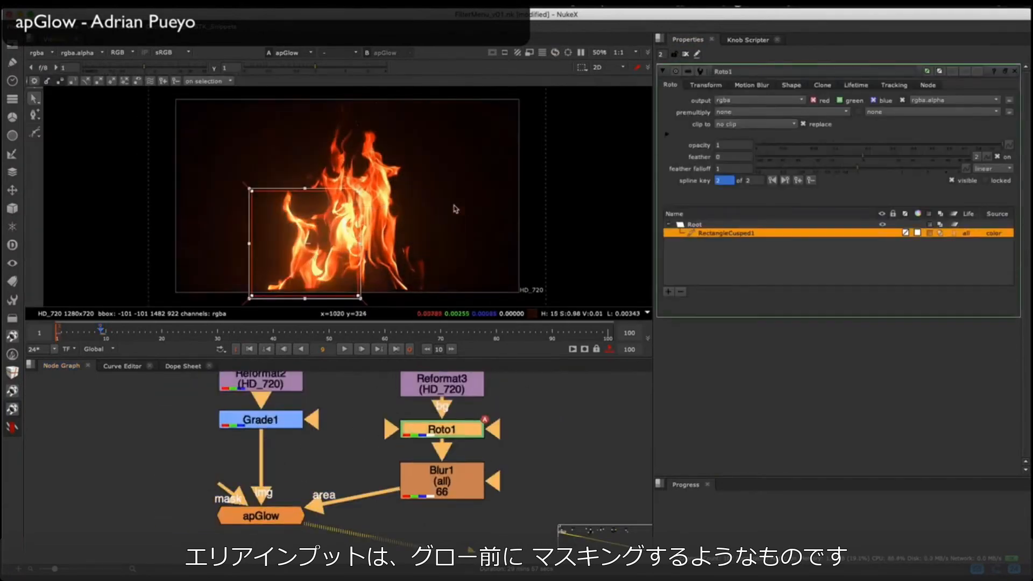
# Step: Shrink the roto rectangle and position it around the small flame at the fire's left side
pyautogui.moveTo(354, 201); pyautogui.dragTo(334, 210)
pyautogui.moveTo(248, 143); pyautogui.dragTo(273, 177)
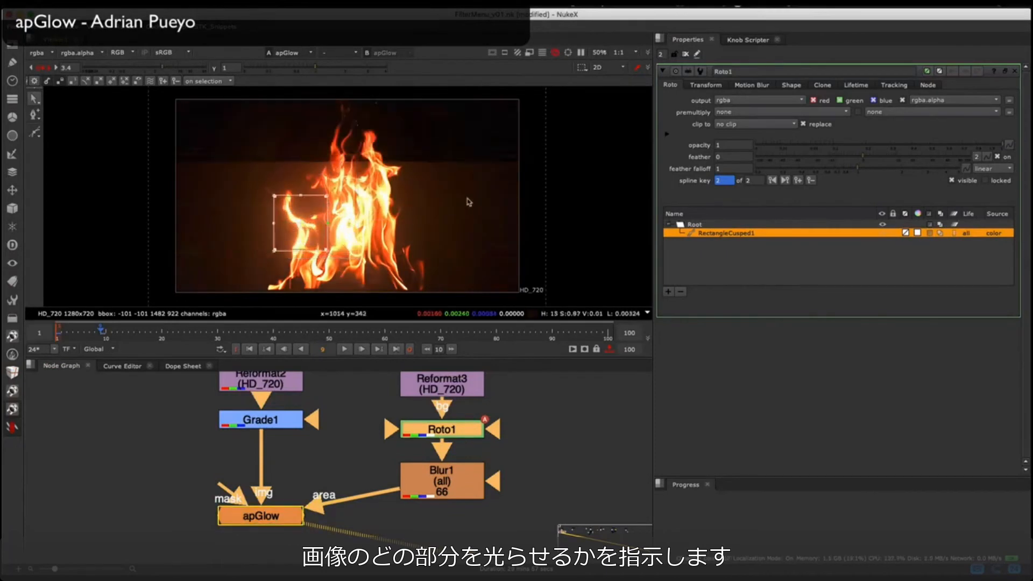
pyautogui.click(469, 200)
pyautogui.moveTo(377, 430); pyautogui.dragTo(394, 387, button='middle')
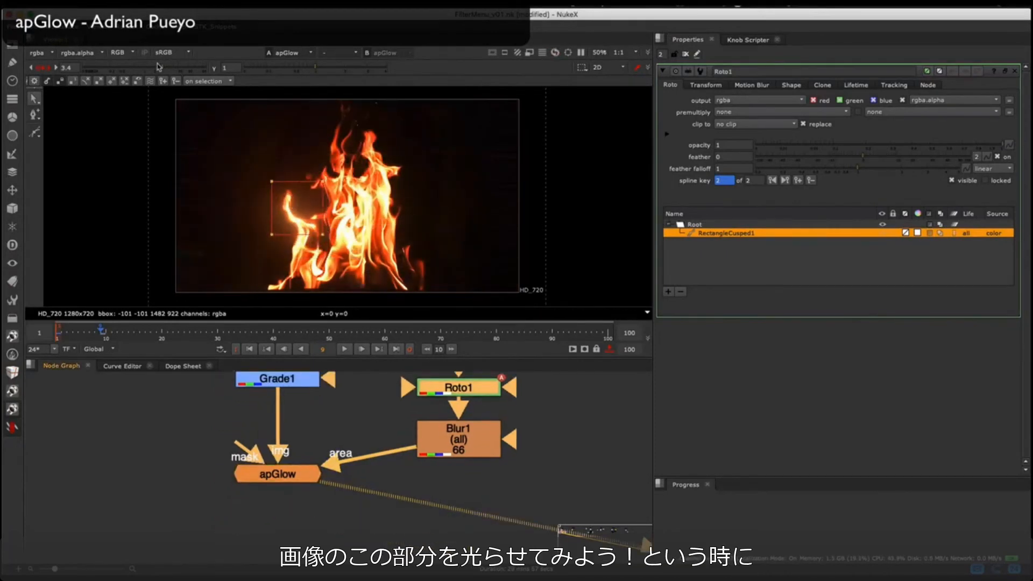
# Step: Set apGlow's intensity to 4.65 and persistance to 2.05, and select all the roto rectangle's points
pyautogui.doubleClick(277, 474)
pyautogui.moveTo(860, 127); pyautogui.dragTo(854, 127)
pyautogui.moveTo(415, 154); pyautogui.dragTo(249, 250)
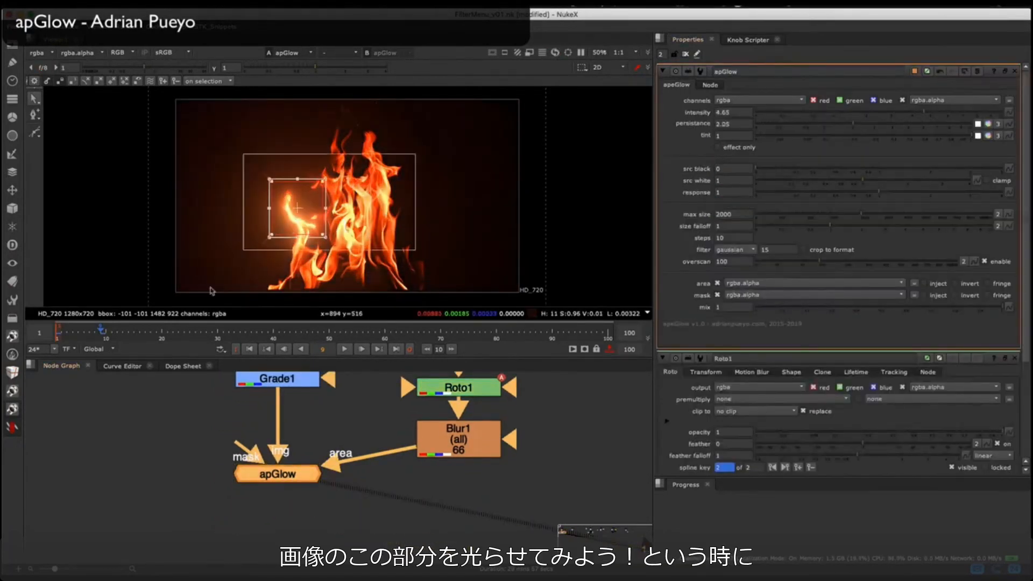
# Step: Move the roto rectangle from the small side flame onto the upper part of the main fire
pyautogui.moveTo(295, 204); pyautogui.dragTo(388, 177)
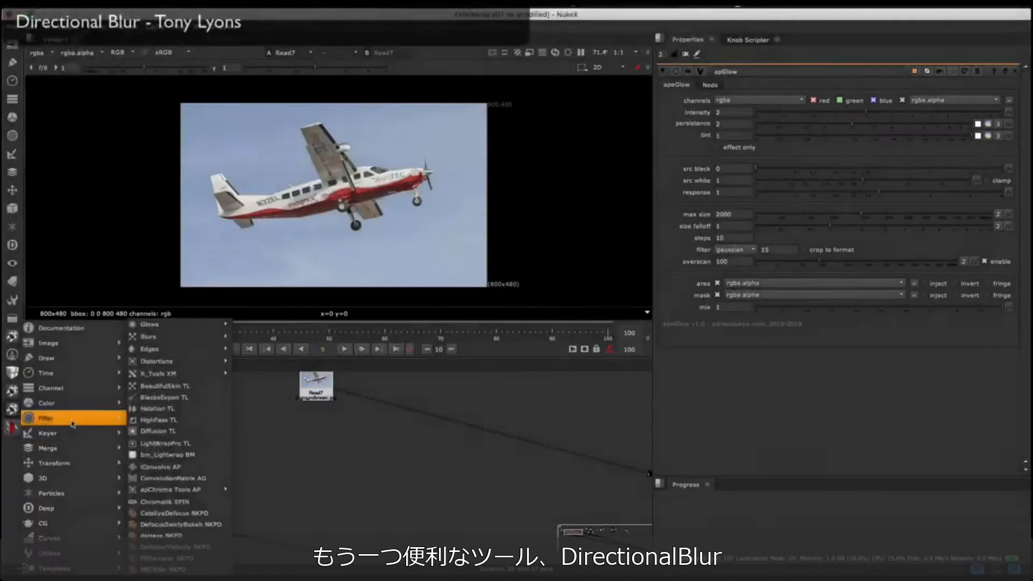
# Step: Add a DirectionalBlur node from the toolkit's blur filters below the airplane Read7 node and view its result
pyautogui.moveTo(191, 338)
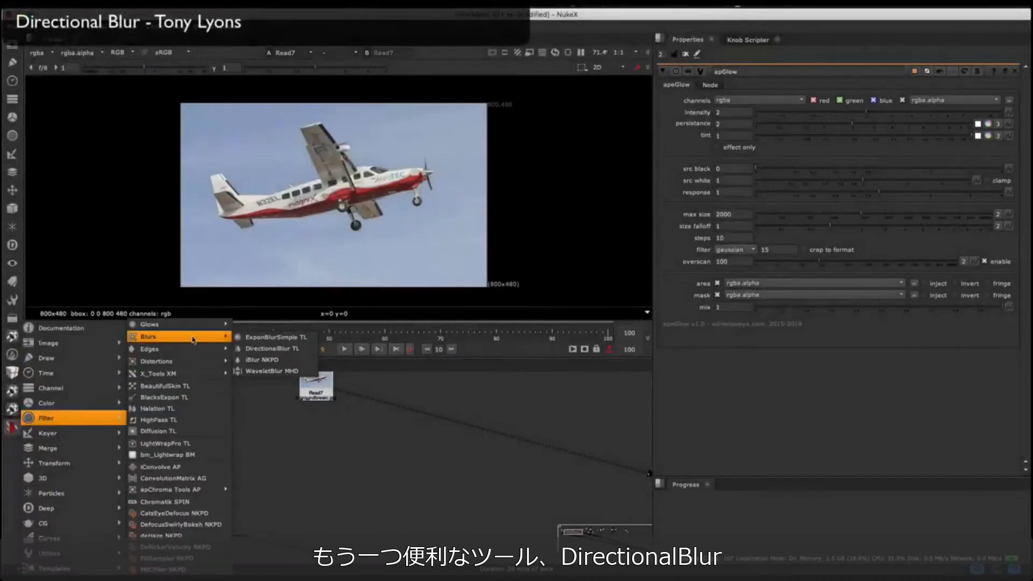
pyautogui.click(269, 349)
pyautogui.scroll(3, 329, 439)
pyautogui.moveTo(296, 430); pyautogui.dragTo(314, 452)
pyautogui.moveTo(313, 452); pyautogui.dragTo(319, 504, button='middle')
pyautogui.press('1')
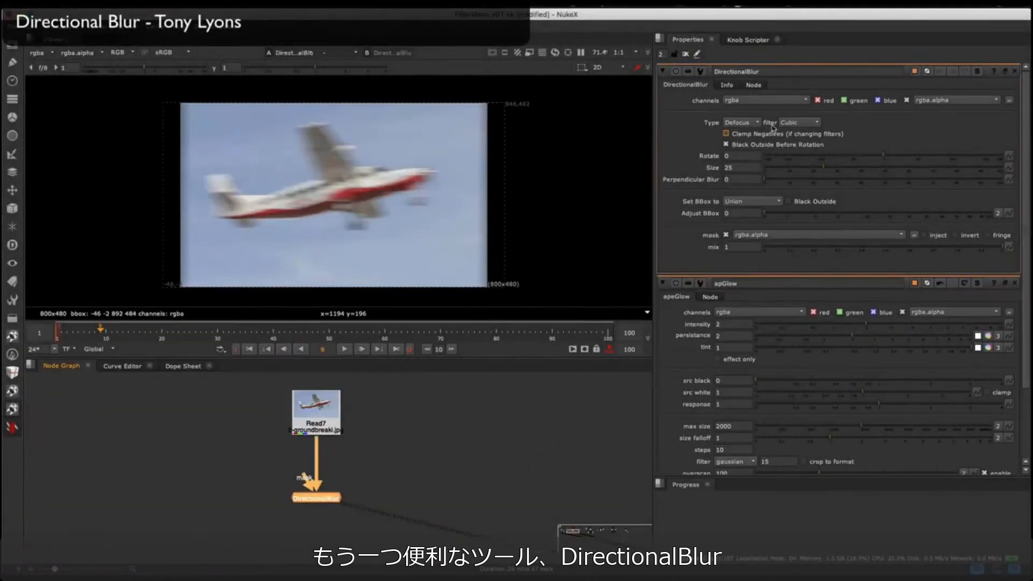
# Step: Close apGlow's properties, set DirectionalBlur's rotate to -17 and size to 100, and turn off Clamp Negatives and Black Outside Before Rotation
pyautogui.click(1015, 283)
pyautogui.moveTo(823, 168); pyautogui.dragTo(874, 159)
pyautogui.click(726, 144)
# Step: Compare DirectionalBlur's Blur and Defocus types on the airplane image, ending on Defocus
pyautogui.click(744, 123)
pyautogui.click(749, 113)
pyautogui.click(744, 124)
pyautogui.click(744, 132)
pyautogui.click(744, 124)
pyautogui.click(745, 114)
pyautogui.click(746, 124)
pyautogui.click(747, 133)
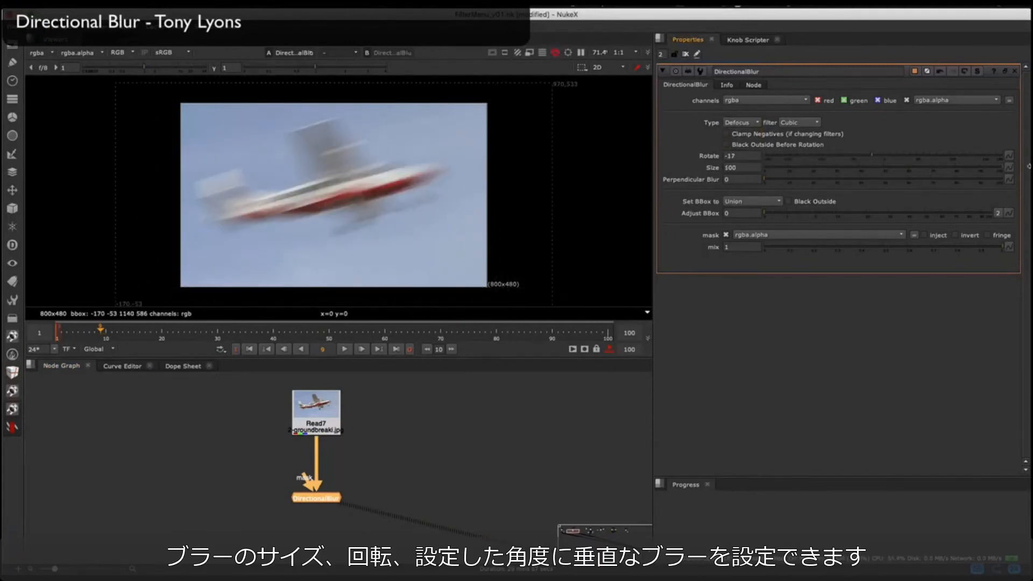
# Step: Try different size and perpendicular blur amounts on DirectionalBlur, ending with size 31 and perpendicular blur 0
pyautogui.click(811, 168)
pyautogui.moveTo(811, 169); pyautogui.dragTo(937, 173)
pyautogui.moveTo(868, 172); pyautogui.dragTo(774, 182)
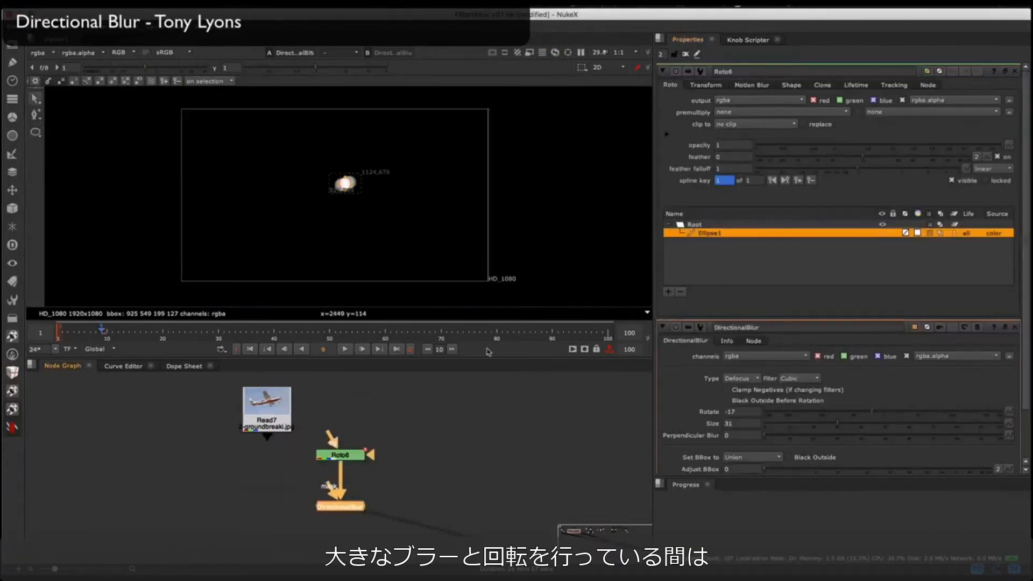
# Step: Blur the small Roto6 ellipse with DirectionalBlur at rotate -42 and size 420, using the Defocus type
pyautogui.moveTo(939, 167); pyautogui.dragTo(1002, 168)
pyautogui.doubleClick(733, 168)
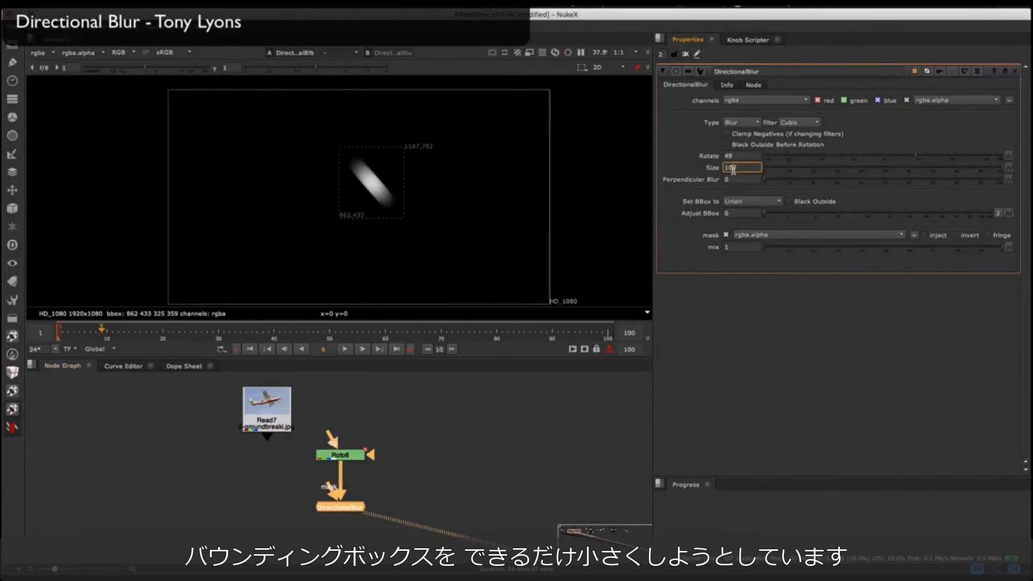
pyautogui.write('300')
pyautogui.press('Return')
pyautogui.moveTo(883, 157); pyautogui.dragTo(816, 156)
pyautogui.click(743, 123)
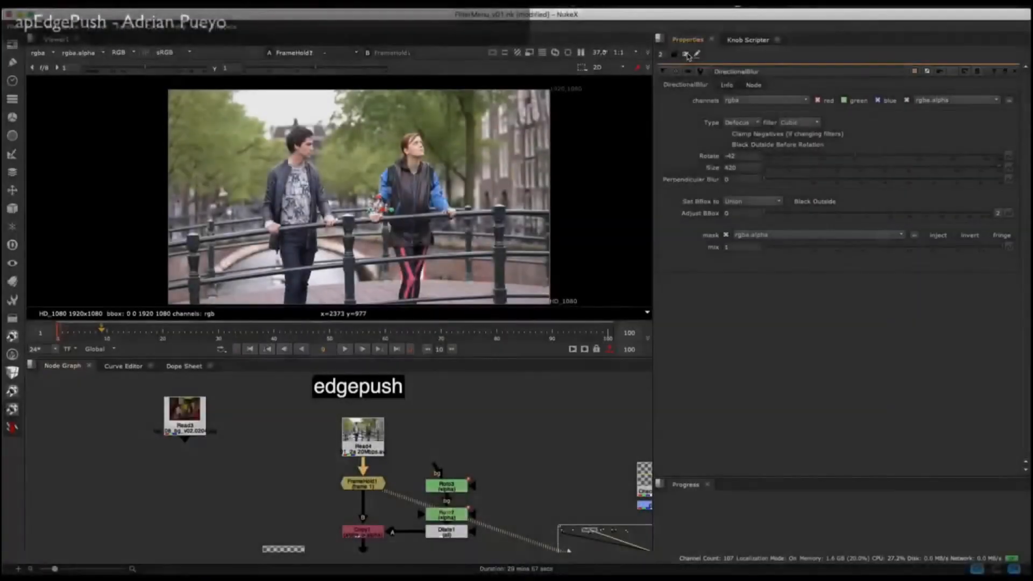
# Step: View Copy1, Premult1 and the checkerboard Merge1 composite, and examine the edges of the man's cut-out
pyautogui.press('1')
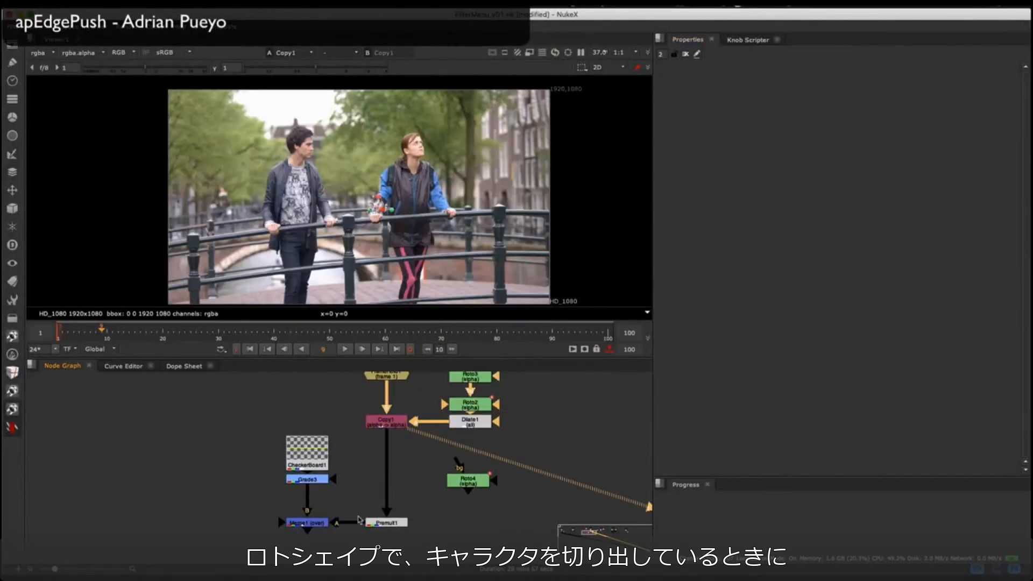
pyautogui.click(386, 522)
pyautogui.press('1')
pyautogui.scroll(10, 273, 181)
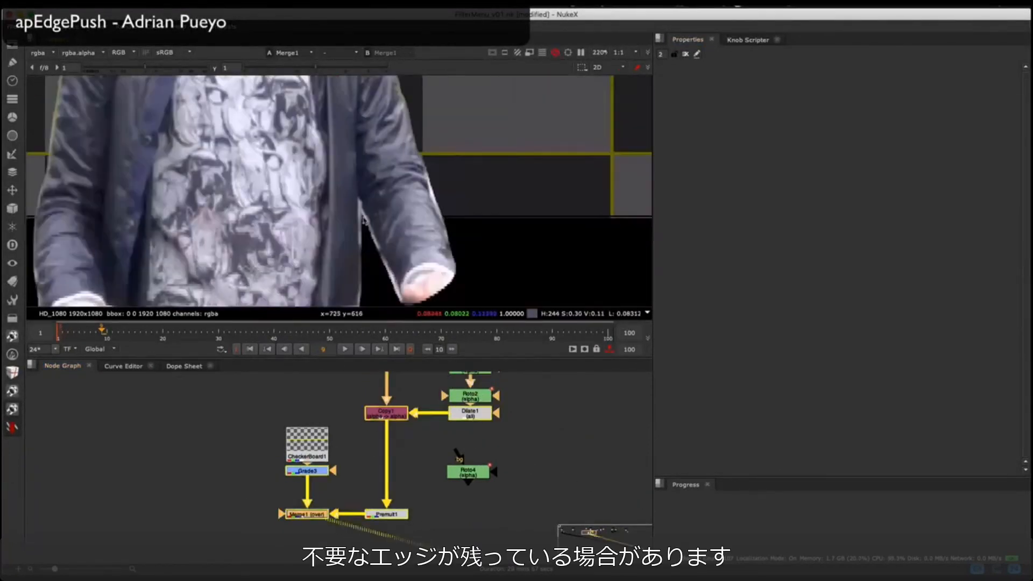
pyautogui.scroll(3, 373, 148)
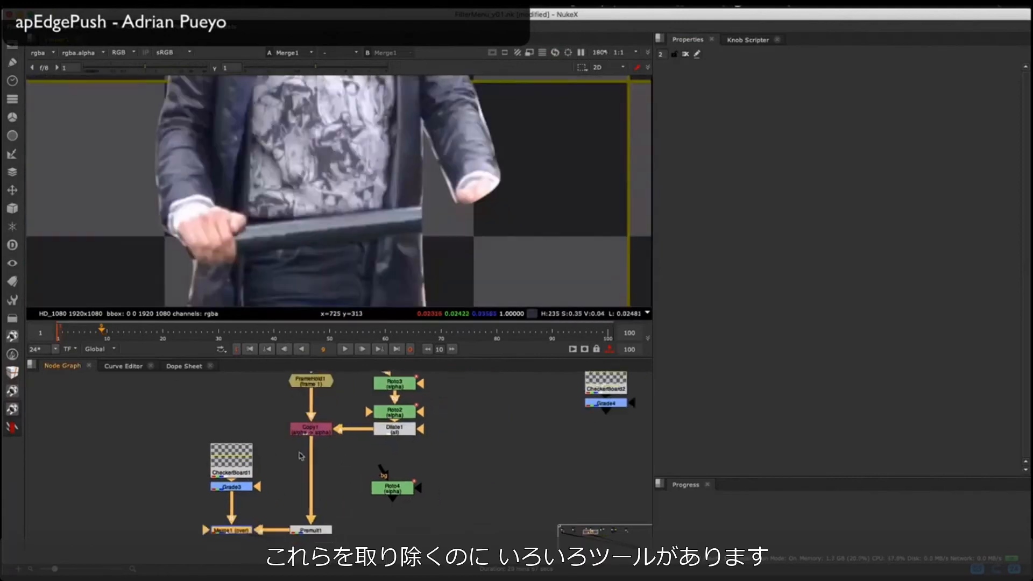
# Step: Insert an apEdgePush node between Copy1 and Premult1 and check the man's edges in the merged result
pyautogui.rightClick(77, 417)
pyautogui.moveTo(77, 417)
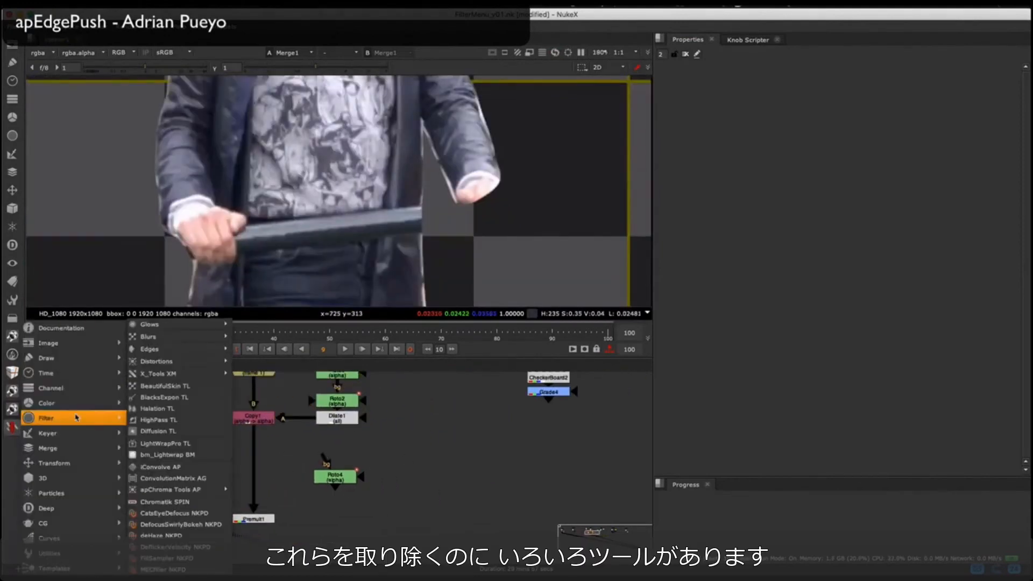
pyautogui.moveTo(156, 349)
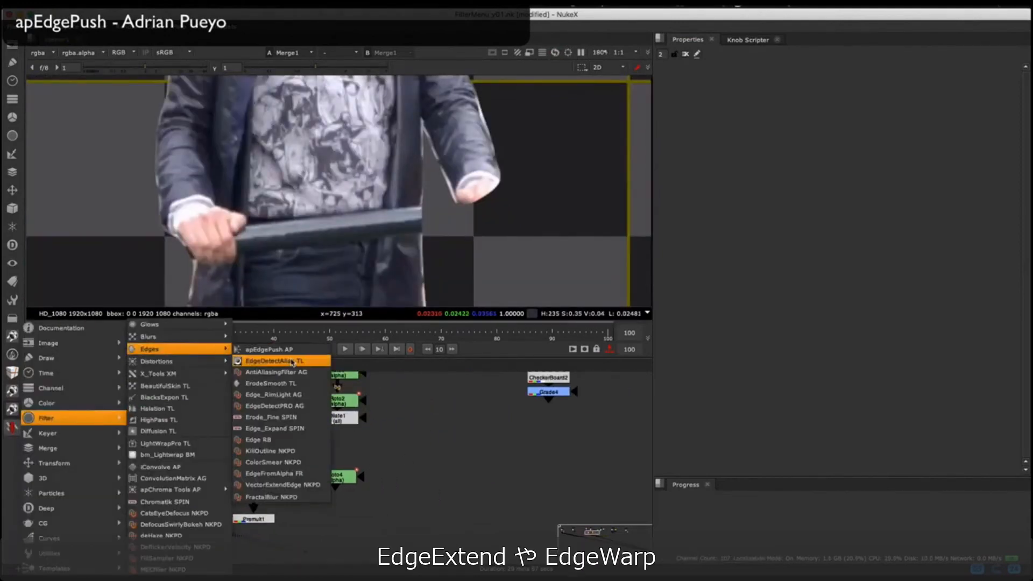
pyautogui.click(291, 351)
pyautogui.moveTo(404, 468); pyautogui.dragTo(251, 472)
pyautogui.click(286, 447)
pyautogui.scroll(-5, 375, 132)
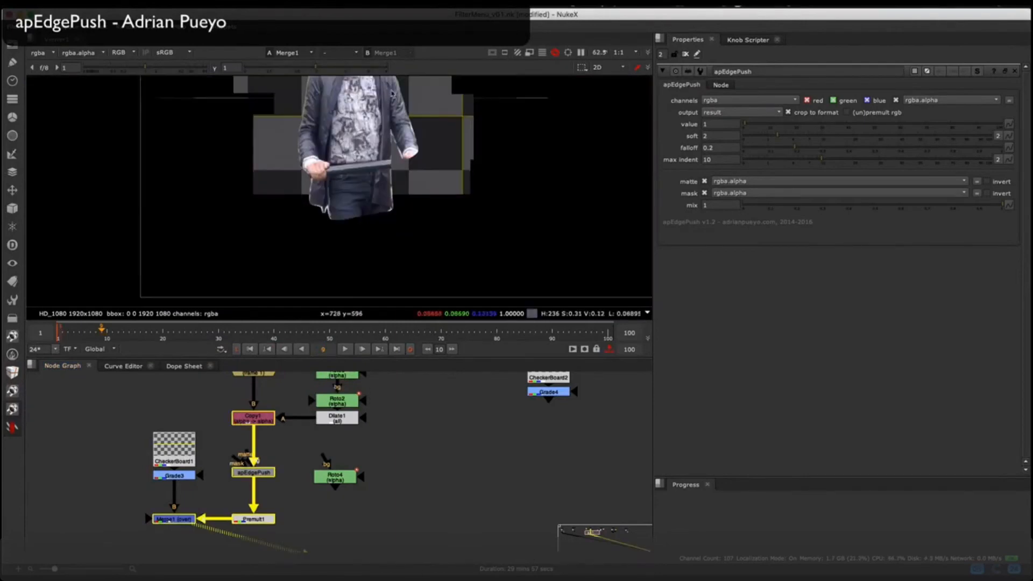
pyautogui.moveTo(391, 94); pyautogui.dragTo(388, 202, button='middle')
pyautogui.scroll(4, 300, 245)
pyautogui.moveTo(299, 245); pyautogui.dragTo(298, 283, button='middle')
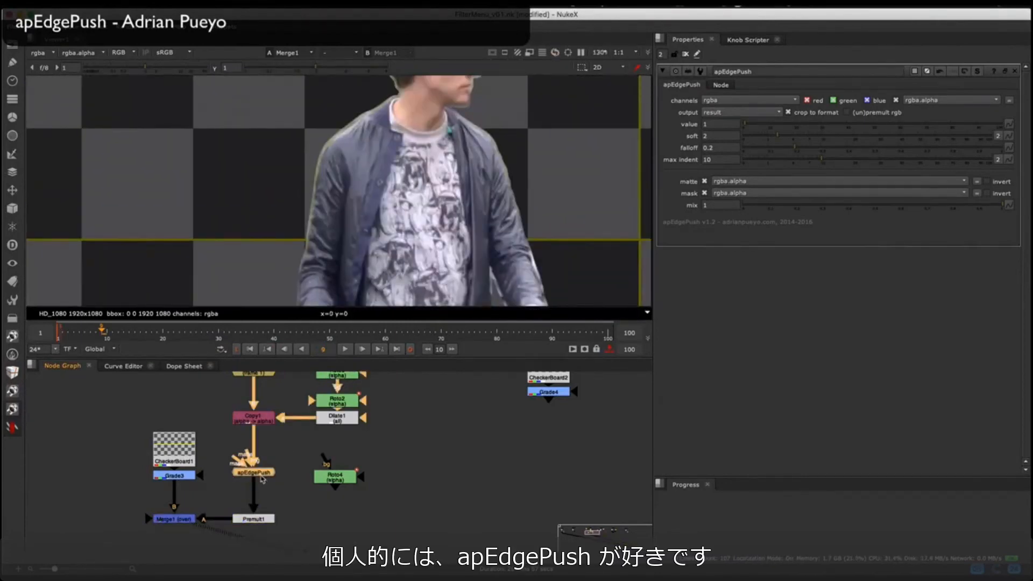
# Step: View apEdgePush close up on the sleeve and set its value to 33.5, soft to 26 and max indent to 30.5
pyautogui.press('1')
pyautogui.moveTo(263, 480); pyautogui.dragTo(263, 474)
pyautogui.scroll(4, 325, 237)
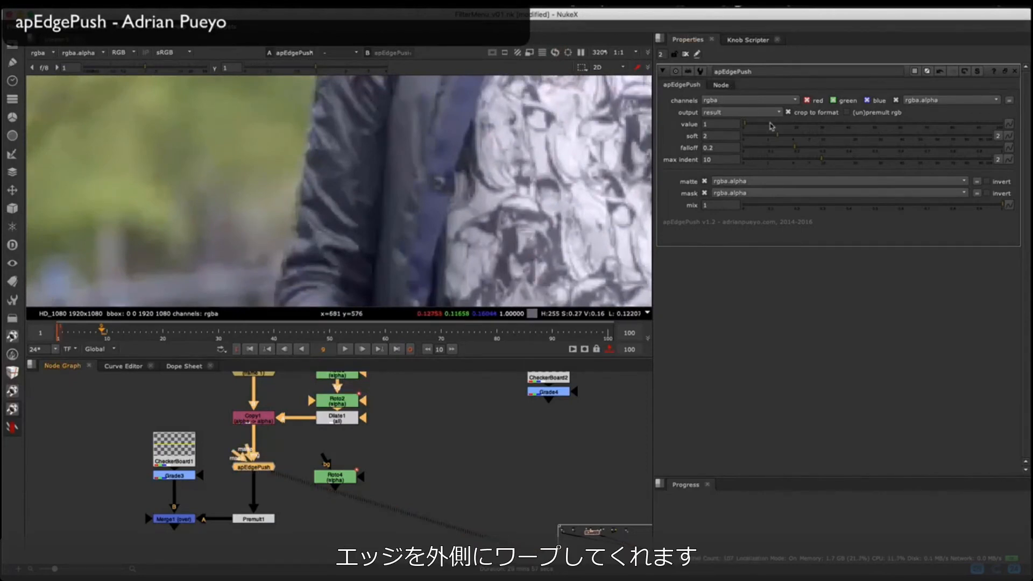
pyautogui.moveTo(771, 126); pyautogui.dragTo(829, 126)
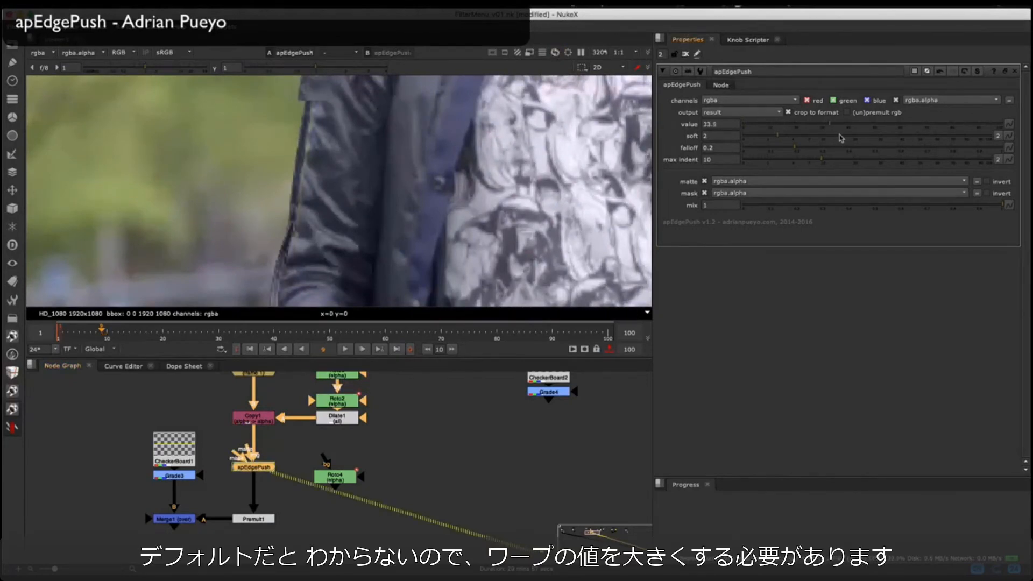
pyautogui.click(871, 137)
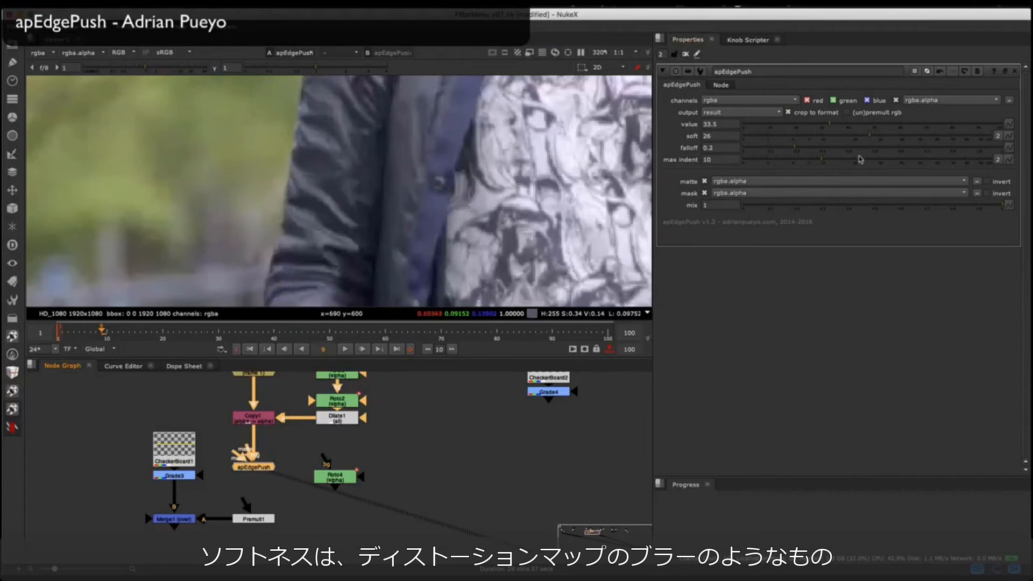
pyautogui.moveTo(878, 163); pyautogui.dragTo(882, 162)
# Step: Toggle apEdgePush off and on to compare the jacket edges with and without the warp
pyautogui.press('d')
pyautogui.press('d')
pyautogui.press('d')
pyautogui.press('d')
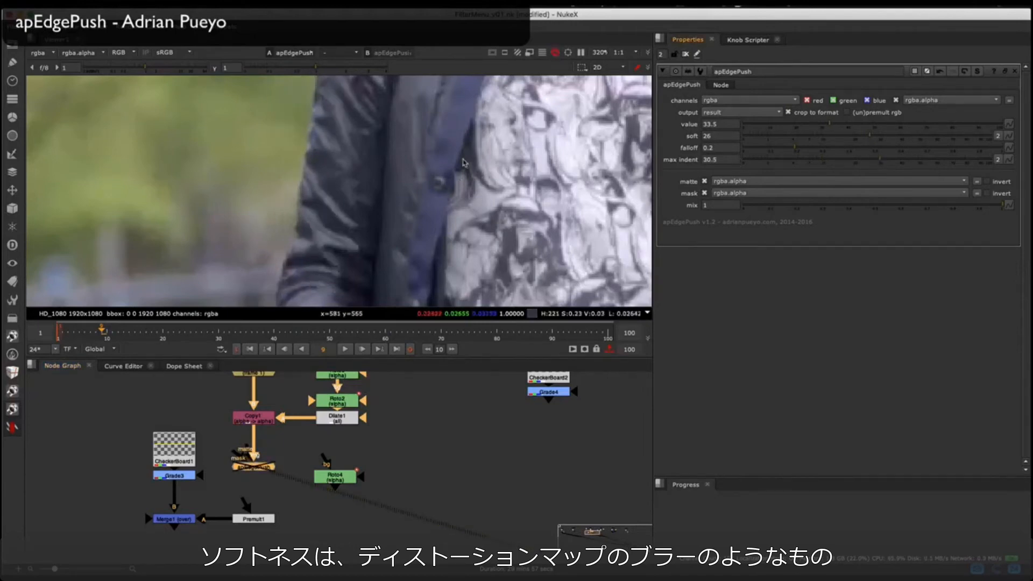
pyautogui.scroll(-3, 319, 260)
pyautogui.moveTo(318, 260); pyautogui.dragTo(252, 310, button='middle')
pyautogui.press('d')
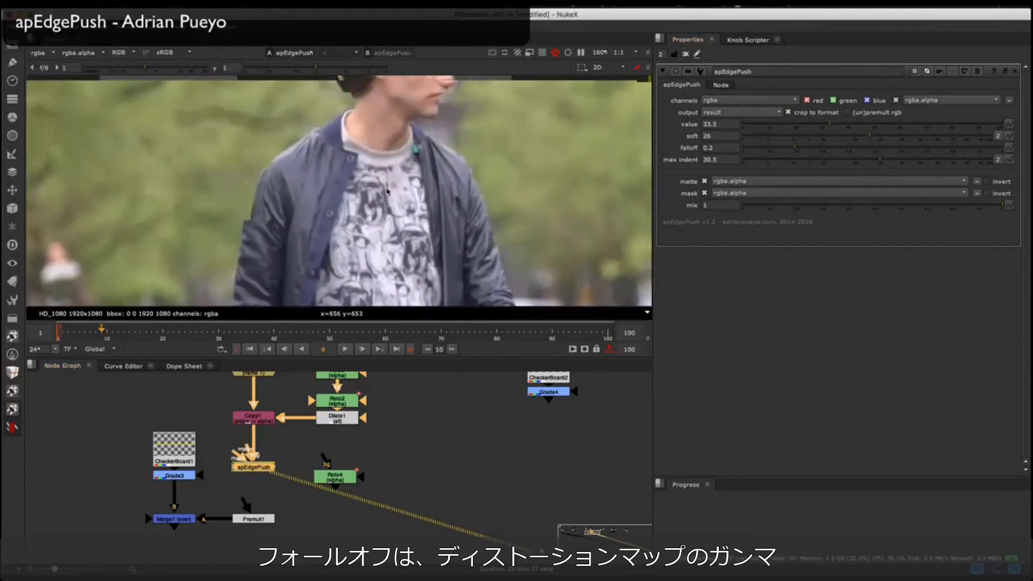
pyautogui.press('d')
pyautogui.press('d')
pyautogui.press('d')
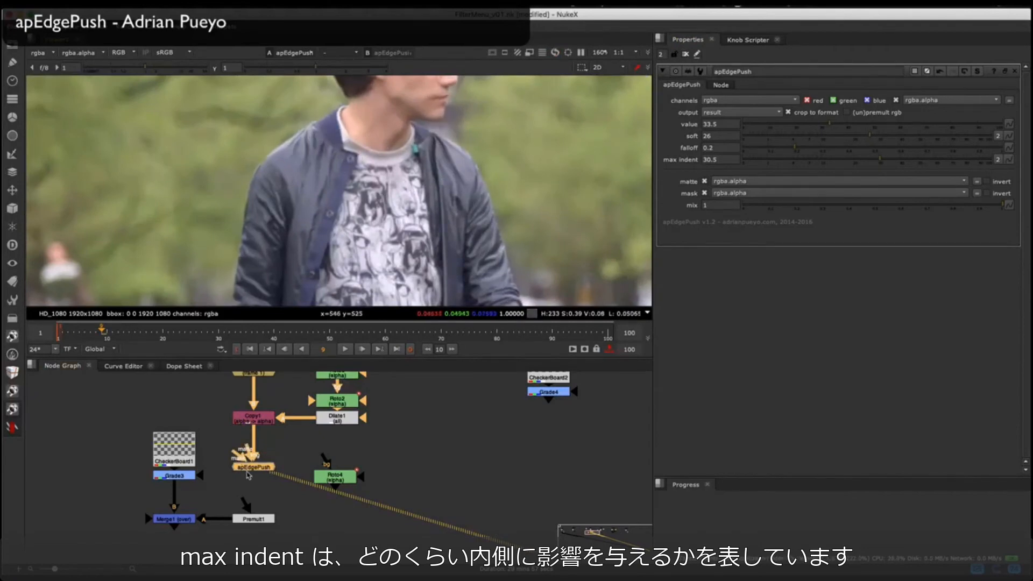
# Step: Create a Roto node and draw a Bezier shape around the jacket's sleeve and shoulder while viewing Copy1
pyautogui.scroll(2, 248, 474)
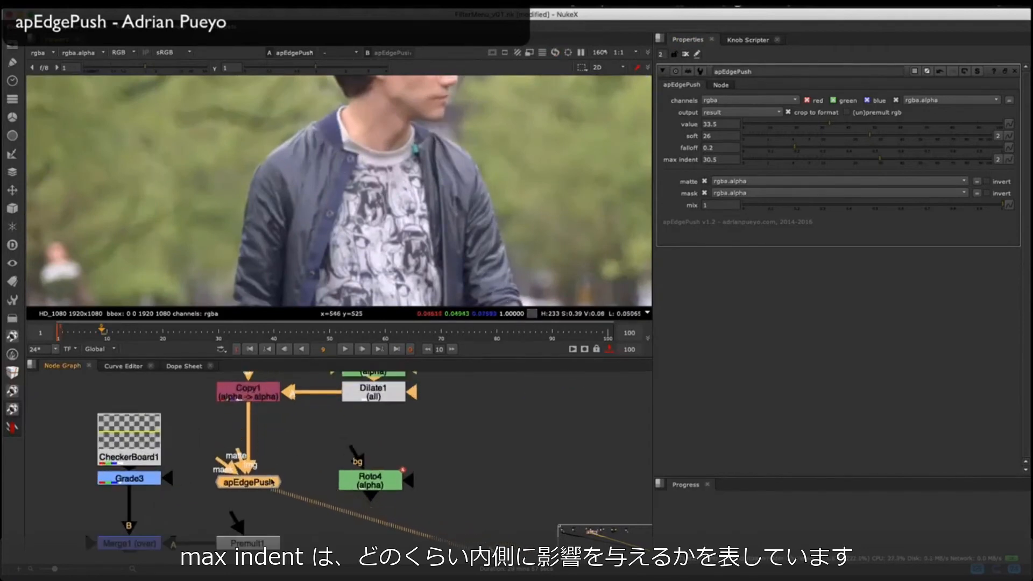
pyautogui.click(301, 439)
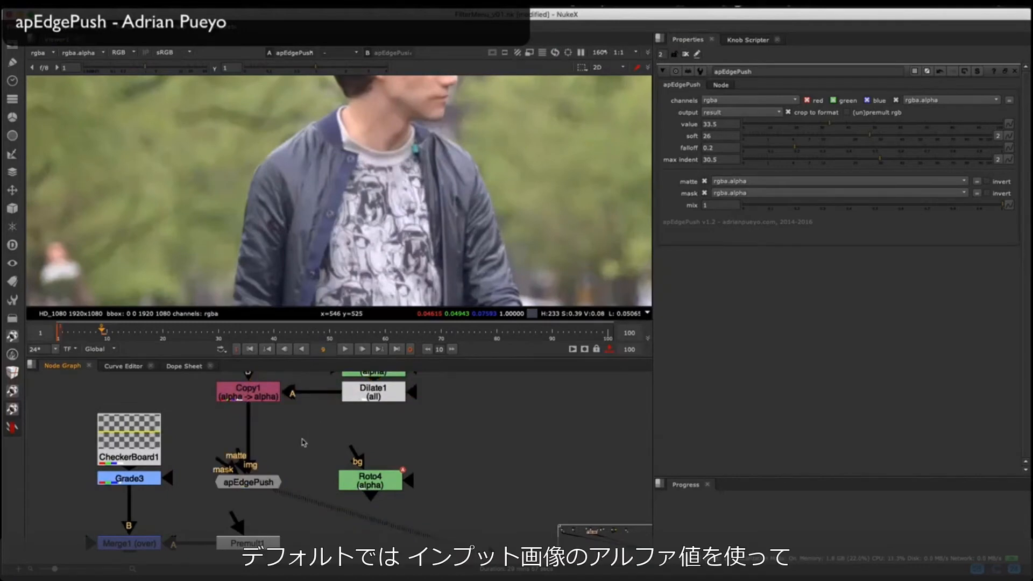
pyautogui.press('o')
pyautogui.click(263, 392)
pyautogui.press('1')
pyautogui.scroll(2, 239, 204)
pyautogui.click(253, 267)
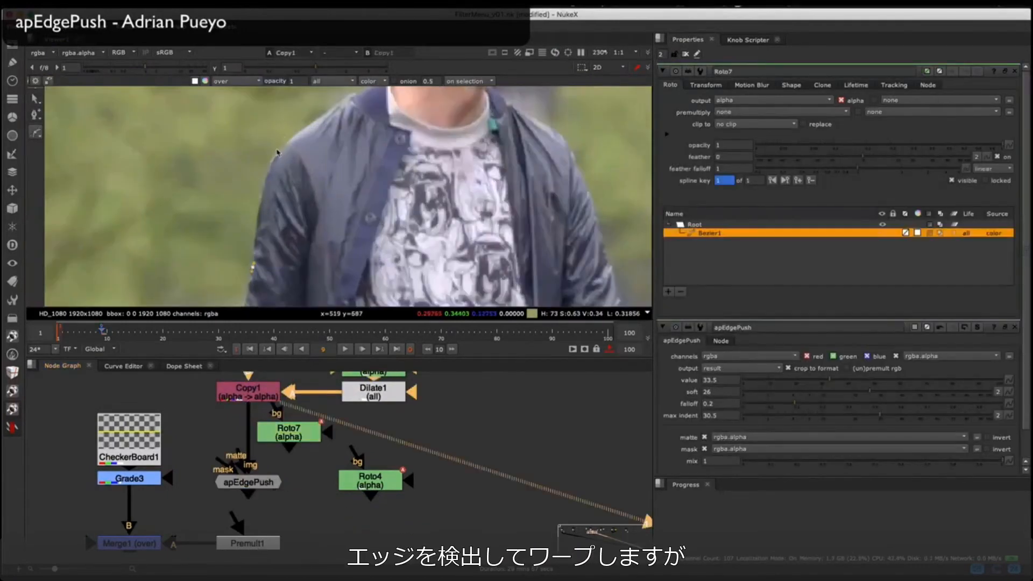
pyautogui.click(249, 288)
pyautogui.moveTo(252, 267); pyautogui.dragTo(253, 258)
pyautogui.moveTo(290, 439); pyautogui.dragTo(302, 445)
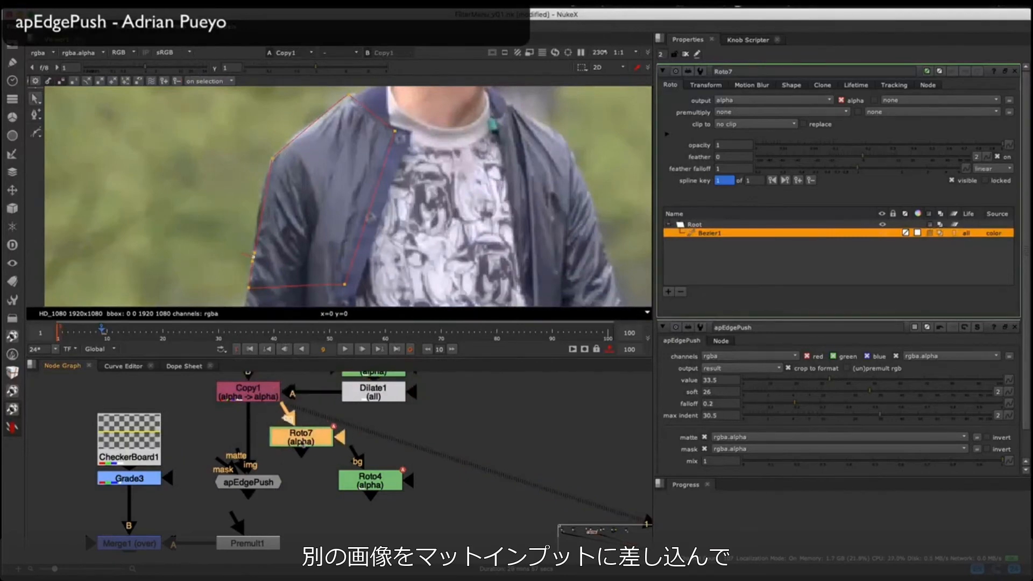
# Step: Connect apEdgePush's matte input to Roto7, check the roto's alpha, and view the apEdgePush result
pyautogui.moveTo(237, 454); pyautogui.dragTo(294, 441)
pyautogui.click(297, 442)
pyautogui.press('1')
pyautogui.press('a')
pyautogui.press('Return')
pyautogui.press('a')
pyautogui.click(248, 480)
pyautogui.press('1')
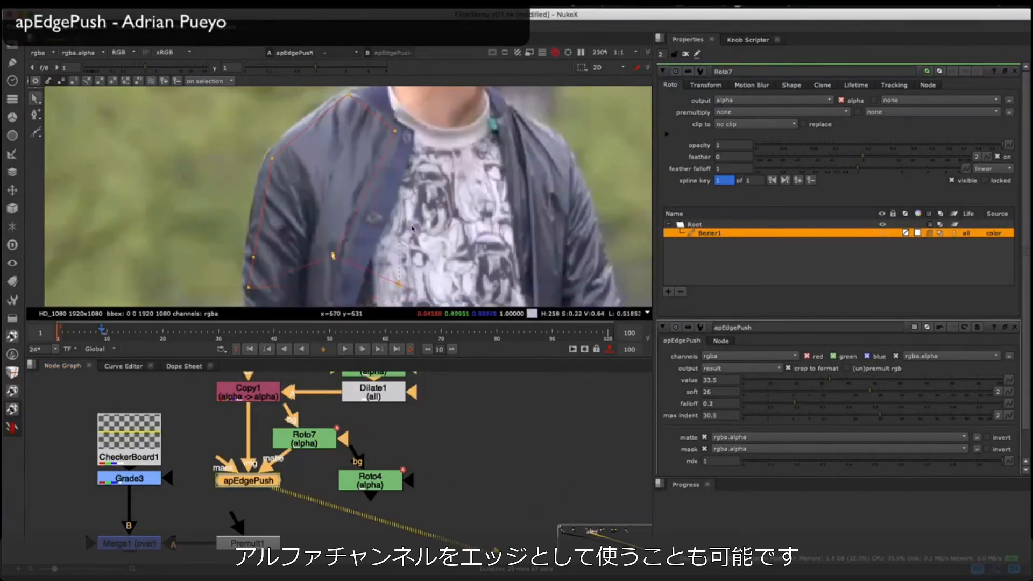
# Step: Disconnect Roto7 from apEdgePush's matte input and check the alpha channel of Copy1
pyautogui.scroll(-3, 377, 183)
pyautogui.moveTo(280, 457); pyautogui.dragTo(305, 472)
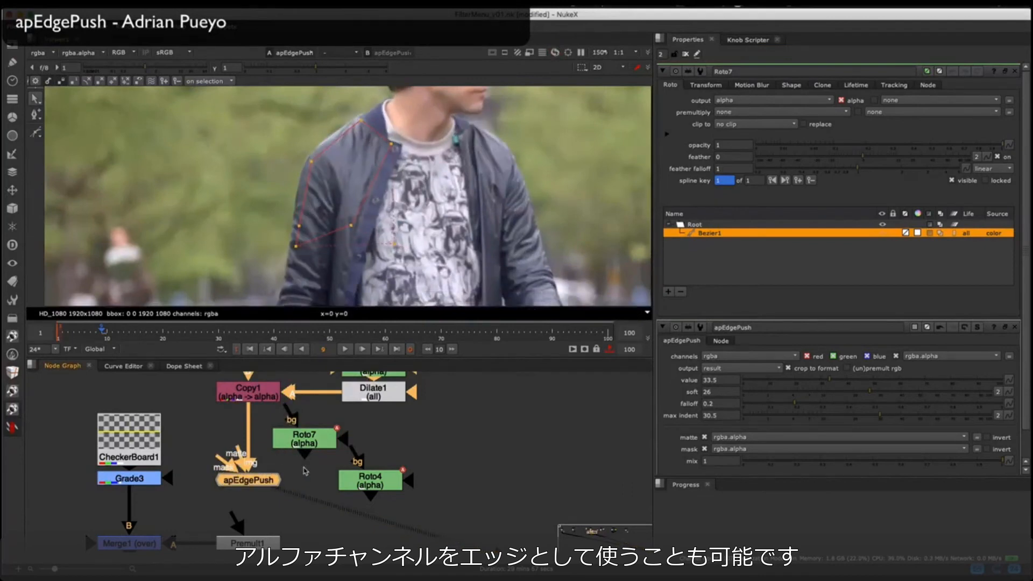
pyautogui.click(248, 393)
pyautogui.press('1')
pyautogui.press('a')
pyautogui.moveTo(398, 146); pyautogui.dragTo(364, 222, button='middle')
pyautogui.press('a')
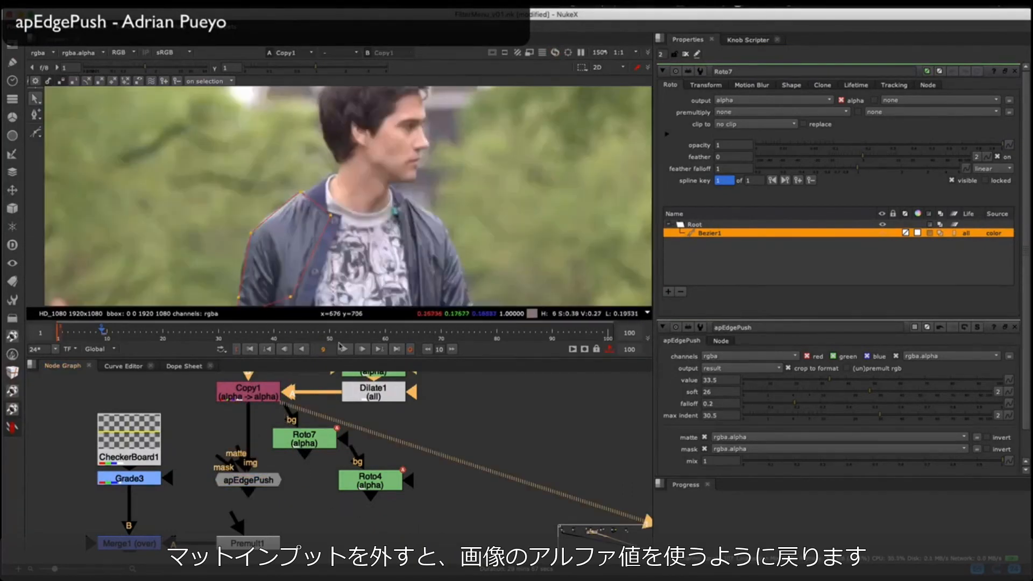
# Step: Delete Roto7 and compare the apEdgePush result with the node disabled and enabled
pyautogui.click(305, 438)
pyautogui.press('Delete')
pyautogui.click(260, 483)
pyautogui.press('1')
pyautogui.press('d')
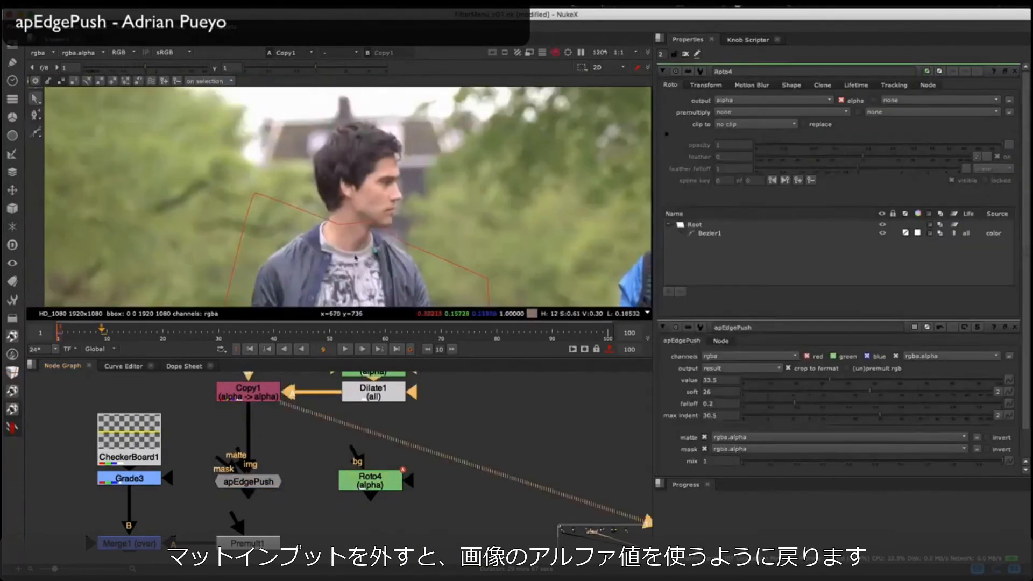
pyautogui.click(245, 477)
pyautogui.press('1')
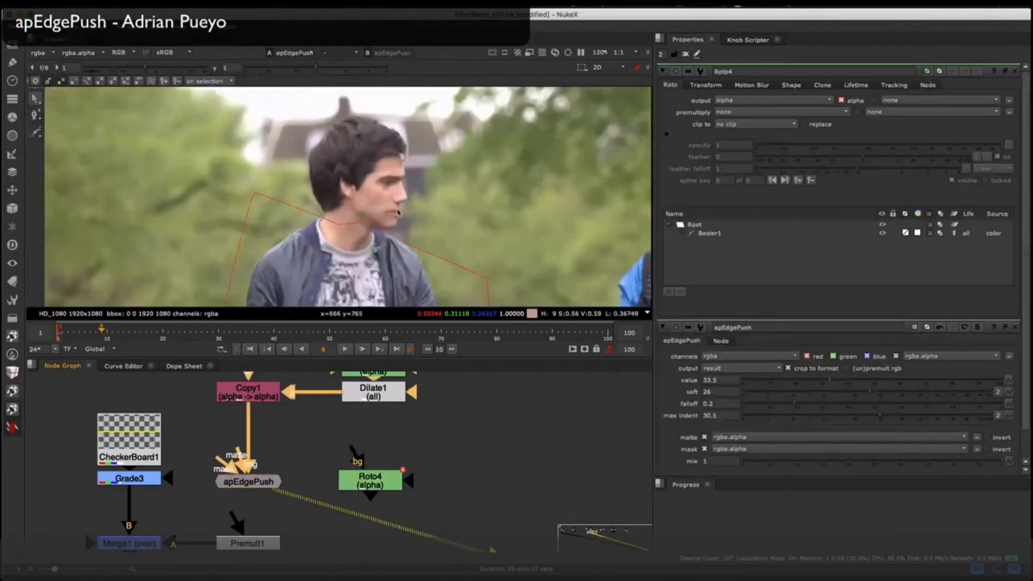
# Step: Mask apEdgePush with Roto4, feed it into Premult1, and inspect the sleeve edge in the Merge1 composite
pyautogui.moveTo(224, 461); pyautogui.dragTo(358, 480)
pyautogui.moveTo(360, 274); pyautogui.dragTo(393, 189, button='middle')
pyautogui.scroll(-2, 422, 207)
pyautogui.scroll(3, 423, 207)
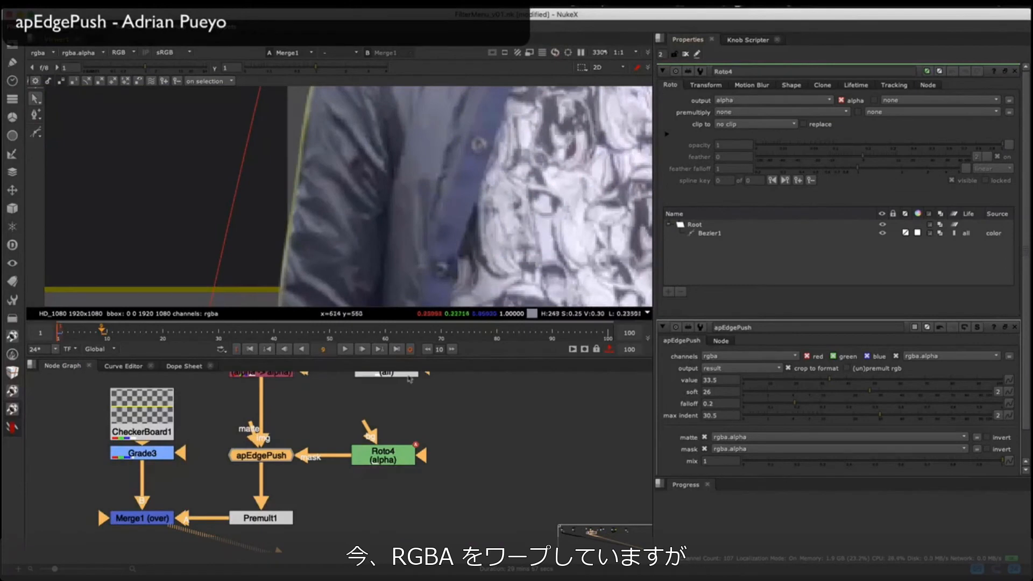
# Step: Show only apEdgePush's properties and set its channels to rgb, value to 14 and soft to 31.5
pyautogui.doubleClick(278, 456)
pyautogui.click(1015, 257)
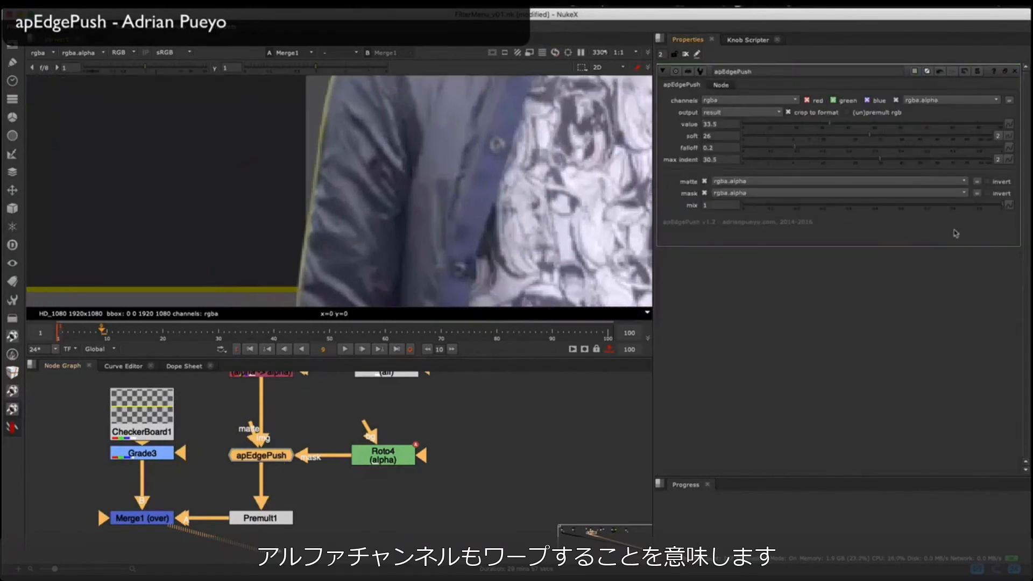
pyautogui.click(737, 100)
pyautogui.click(734, 128)
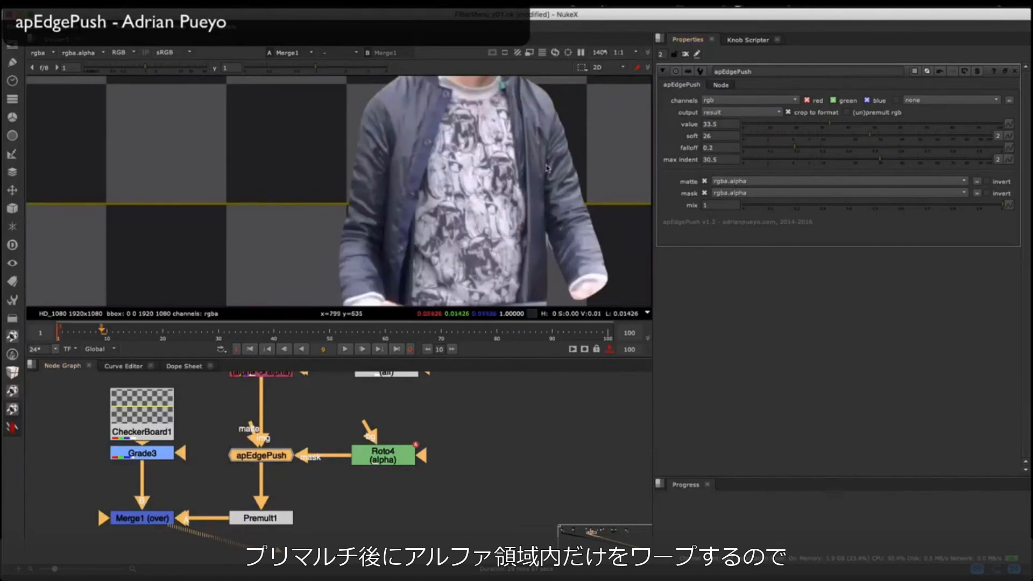
pyautogui.click(798, 126)
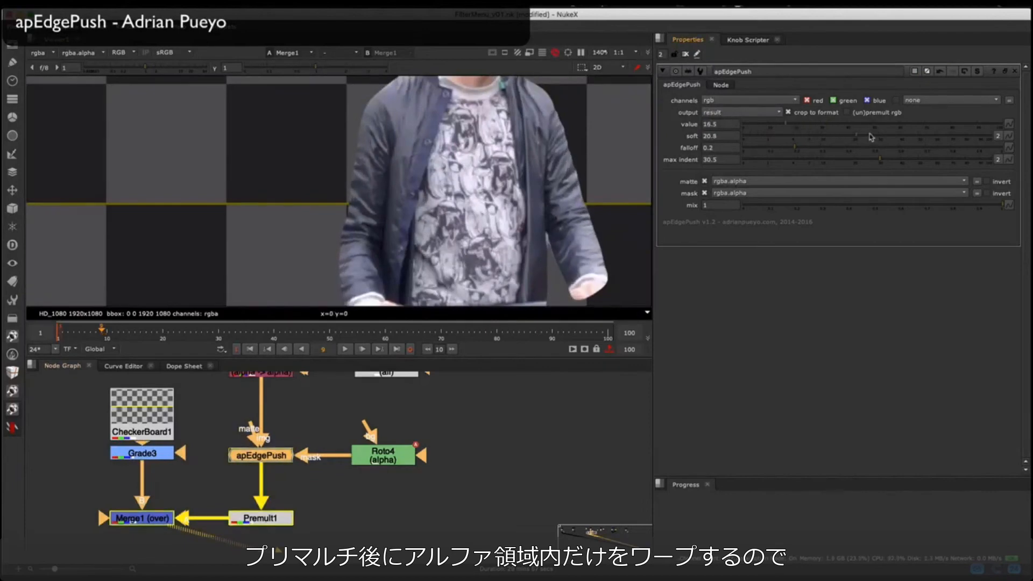
pyautogui.moveTo(762, 129); pyautogui.dragTo(779, 128)
# Step: Toggle apEdgePush off and on to compare the man's edges over the checkerboard, including with raised viewer gain
pyautogui.moveTo(517, 215); pyautogui.dragTo(388, 235, button='middle')
pyautogui.press('d')
pyautogui.press('d')
pyautogui.scroll(4, 418, 247)
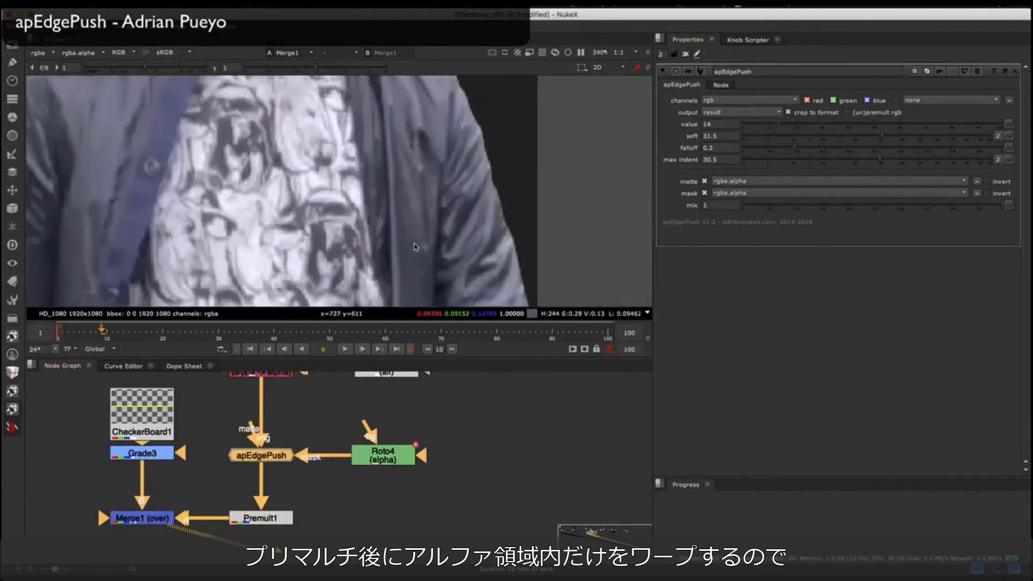
pyautogui.scroll(-5, 418, 226)
pyautogui.scroll(2, 383, 157)
pyautogui.press('d')
pyautogui.scroll(-4, 388, 162)
pyautogui.scroll(1, 388, 161)
pyautogui.press('d')
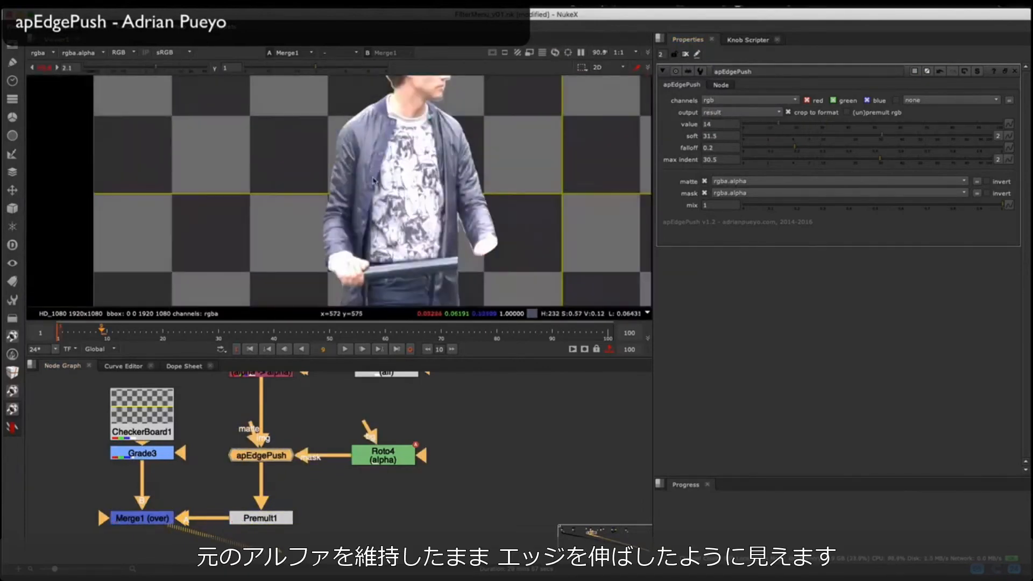
pyautogui.scroll(3, 388, 107)
pyautogui.moveTo(376, 81); pyautogui.dragTo(370, 155, button='middle')
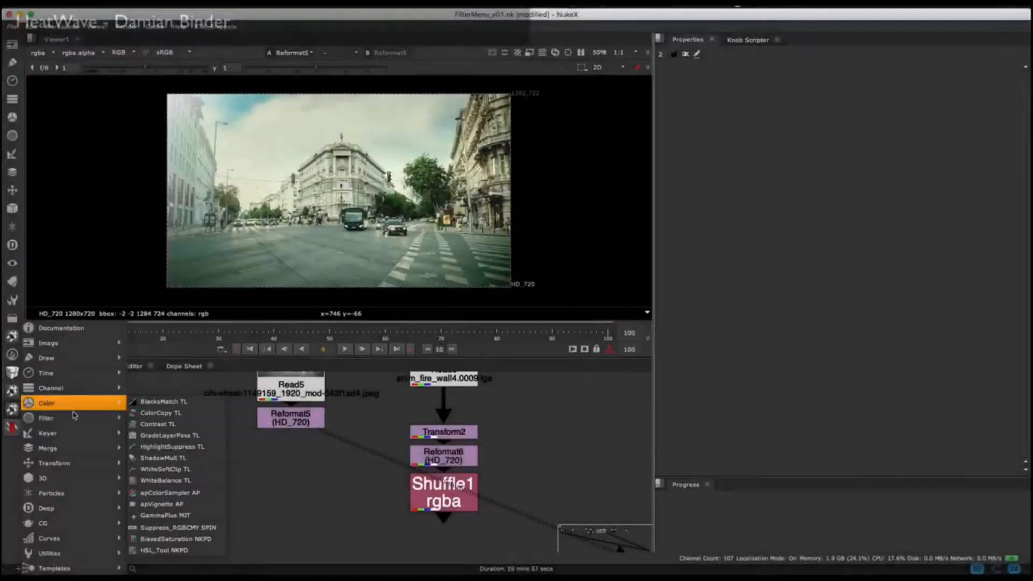
# Step: Attach a HeatWave node to Reformat5, view it and play back the distorted street image
pyautogui.click(269, 370)
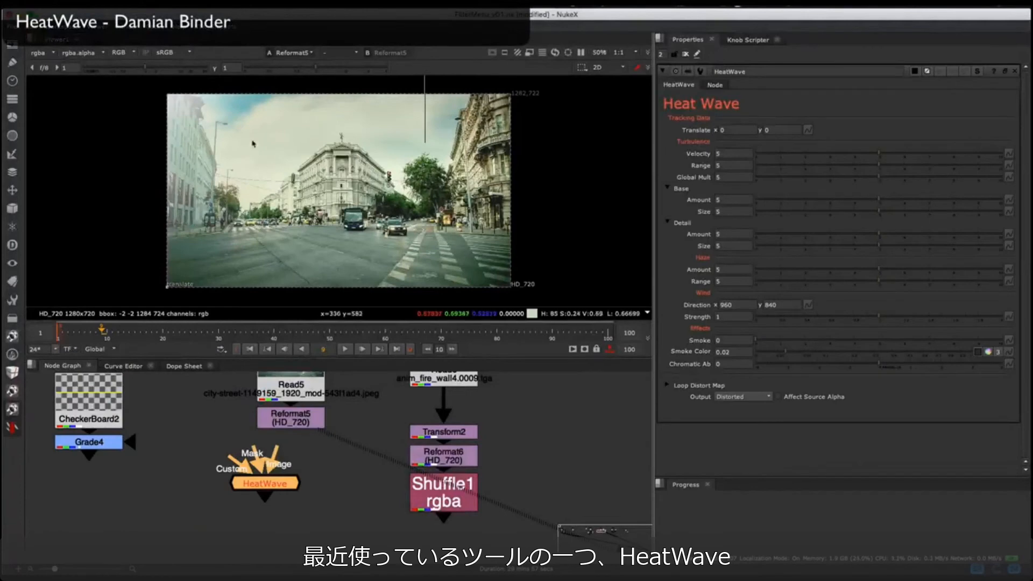
pyautogui.moveTo(265, 483); pyautogui.dragTo(291, 496)
pyautogui.press('1')
pyautogui.click(685, 55)
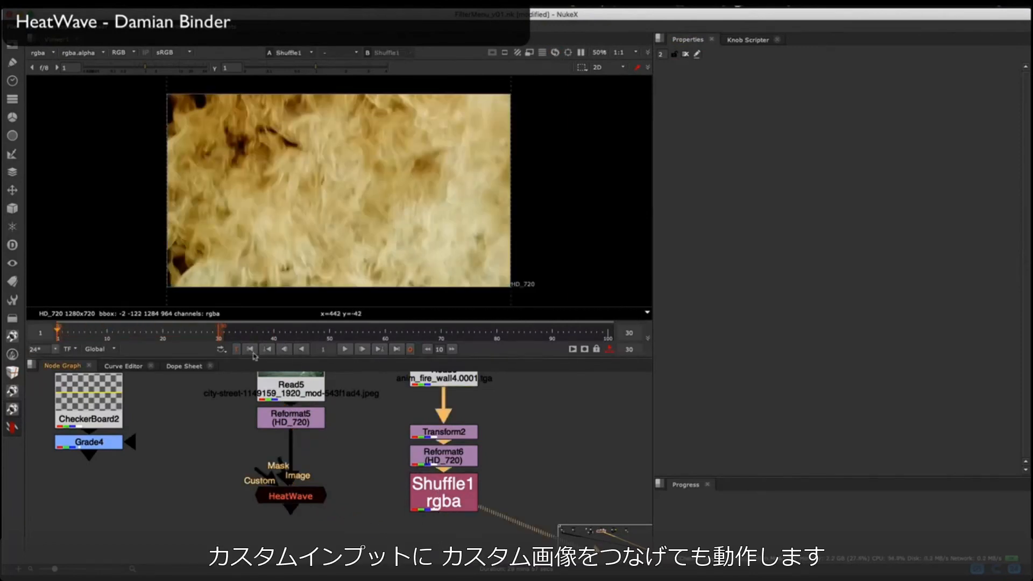
pyautogui.click(360, 350)
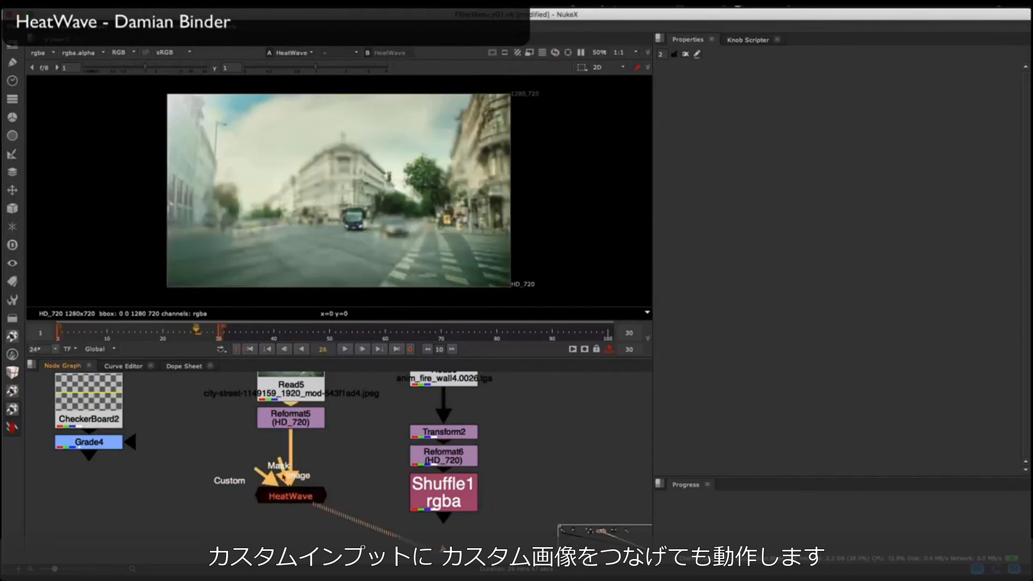
# Step: Connect Shuffle1 to HeatWave's Custom input, play the sequence and set Global Mult to 1.95
pyautogui.doubleClick(298, 498)
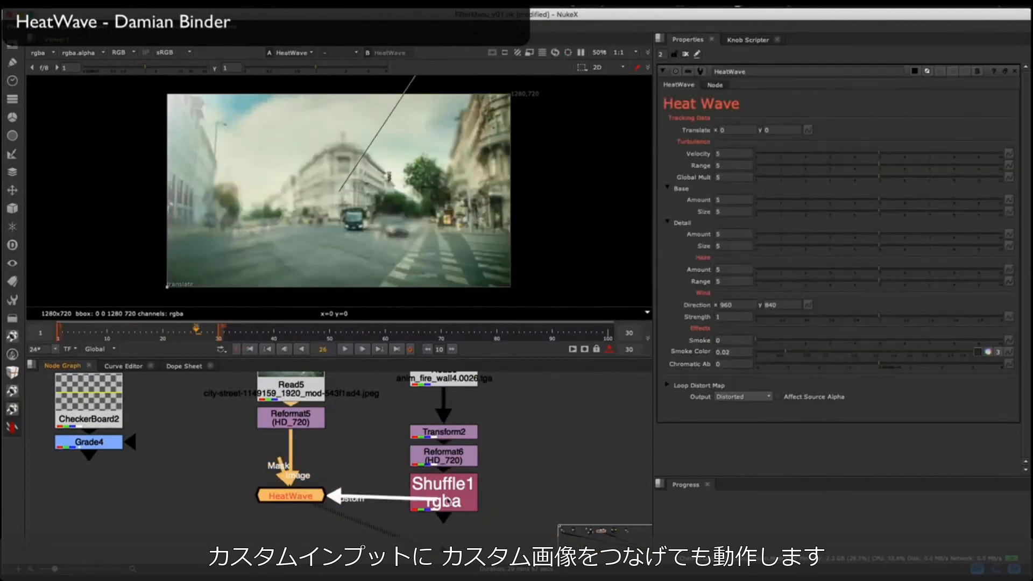
pyautogui.click(345, 350)
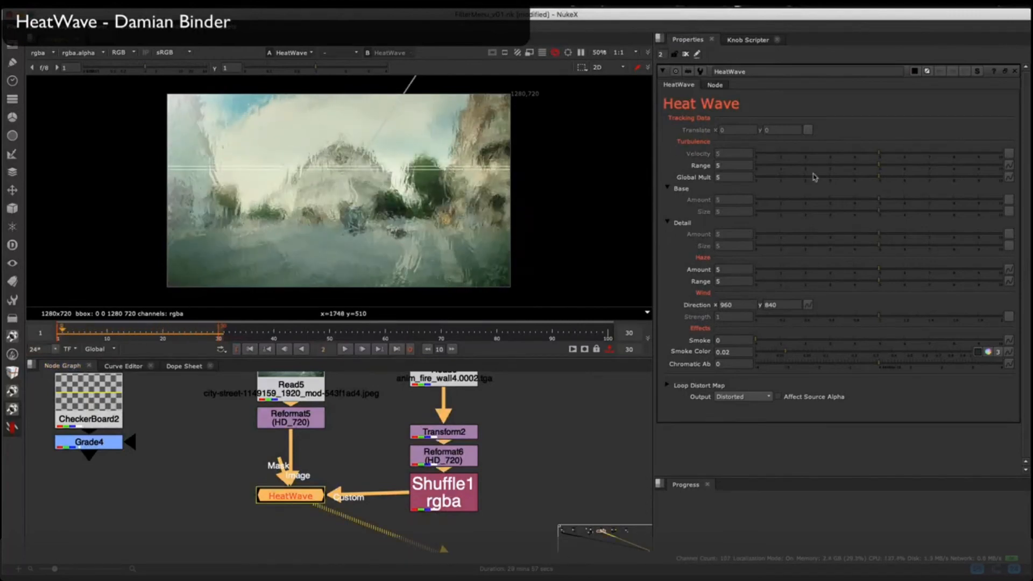
pyautogui.moveTo(816, 177); pyautogui.dragTo(787, 178)
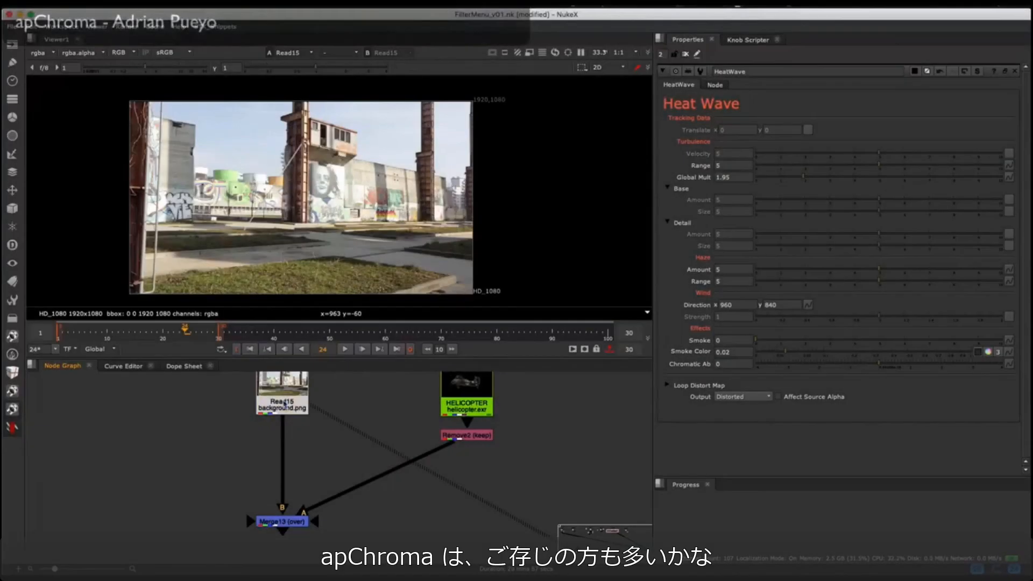
# Step: Insert an apChroma node below Read15 and move its center to about x 1072, y 632 on the mural
pyautogui.rightClick(51, 422)
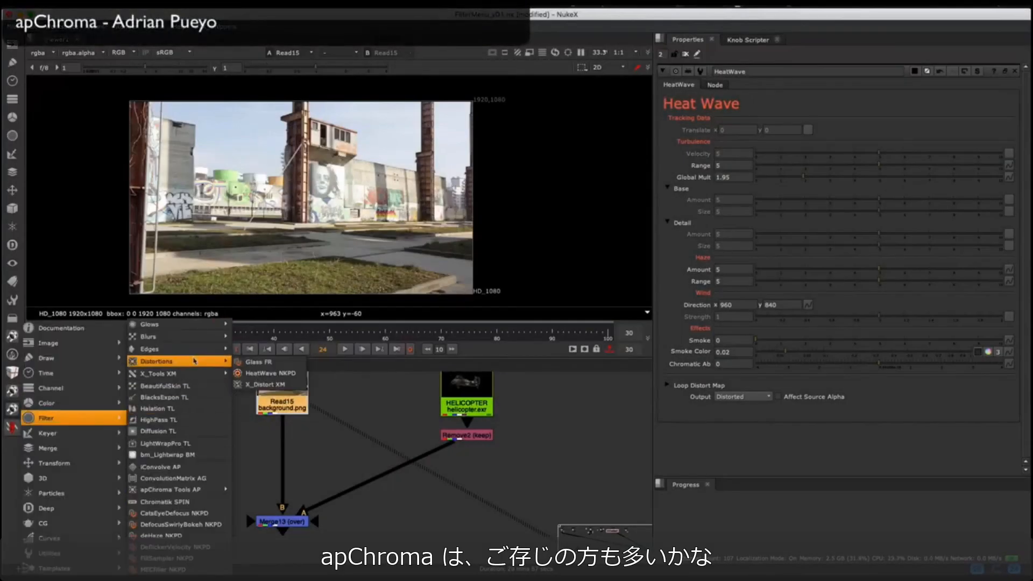
pyautogui.moveTo(224, 489)
pyautogui.click(258, 490)
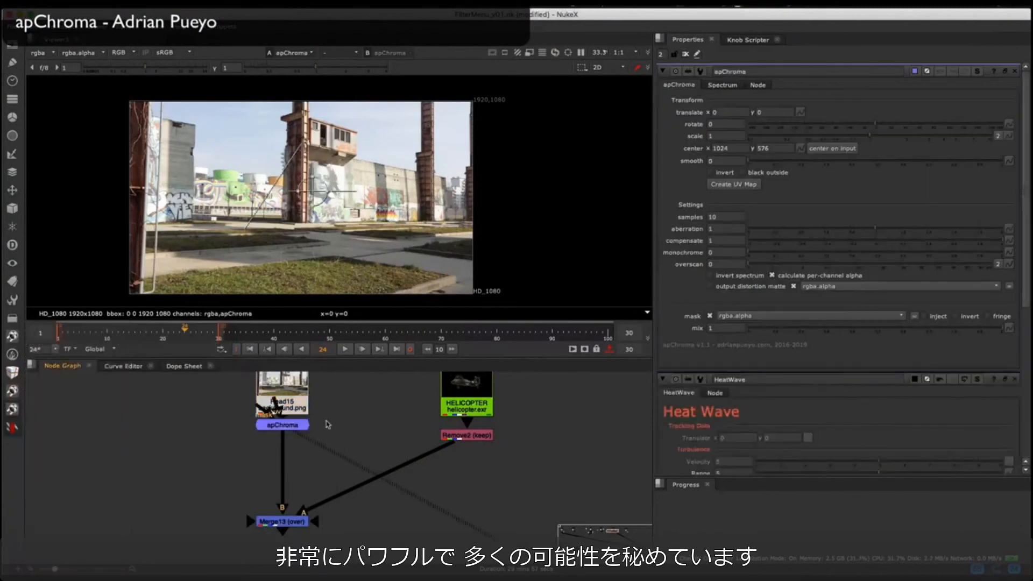
pyautogui.scroll(2, 320, 413)
pyautogui.scroll(3, 320, 169)
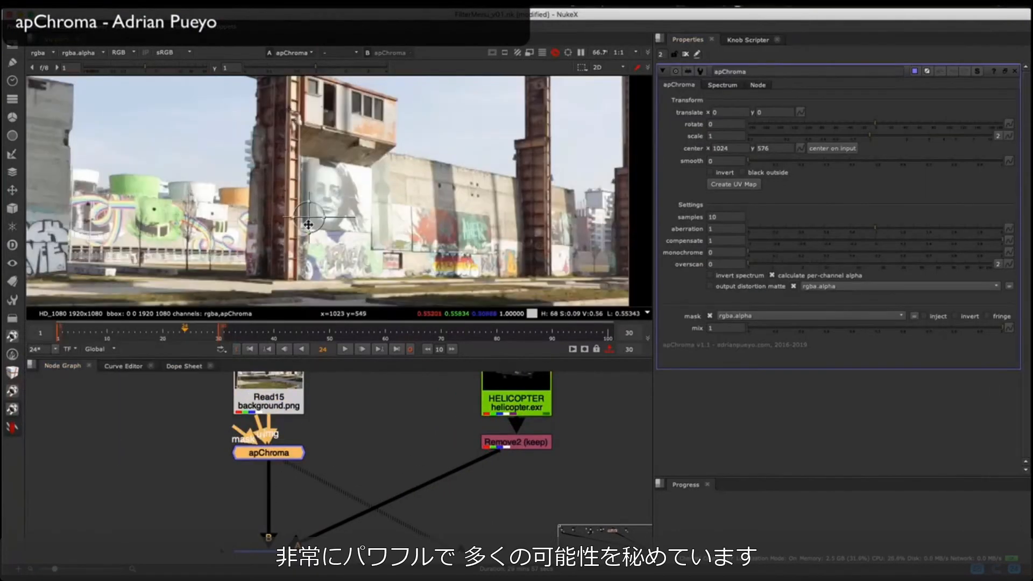
pyautogui.keyDown('super'); pyautogui.moveTo(307, 217); pyautogui.dragTo(326, 197); pyautogui.keyUp('super')
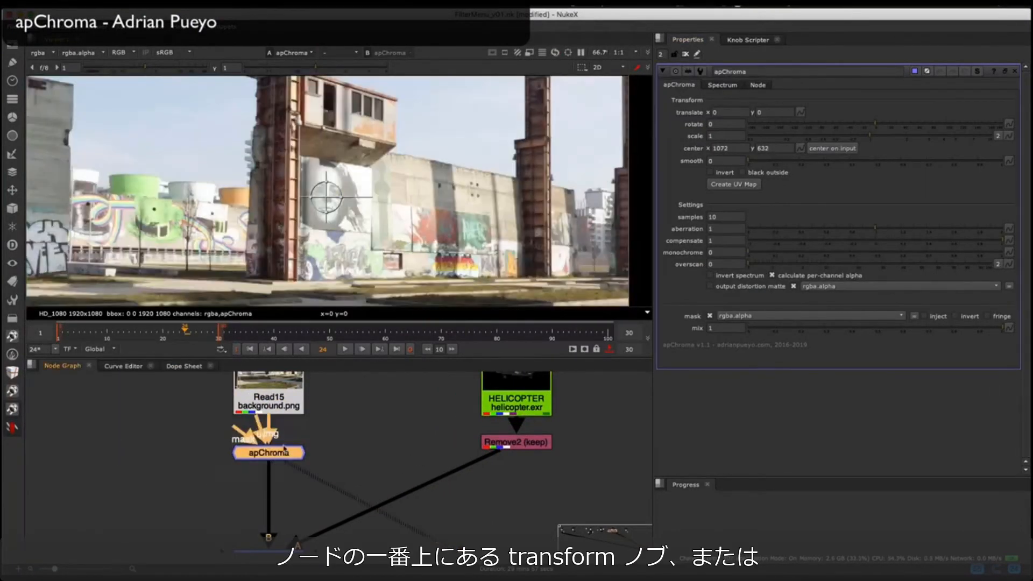
pyautogui.moveTo(284, 449); pyautogui.dragTo(285, 458)
# Step: Set apChroma's rotate to 10 and scale to 1.1 for a spiral aberration
pyautogui.click(711, 125)
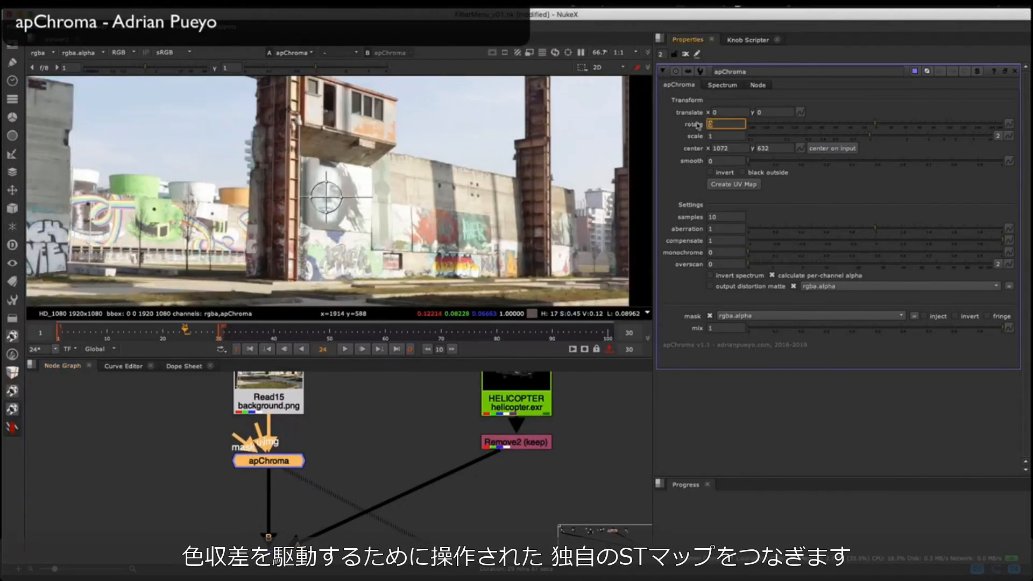
pyautogui.write('10')
pyautogui.press('Return')
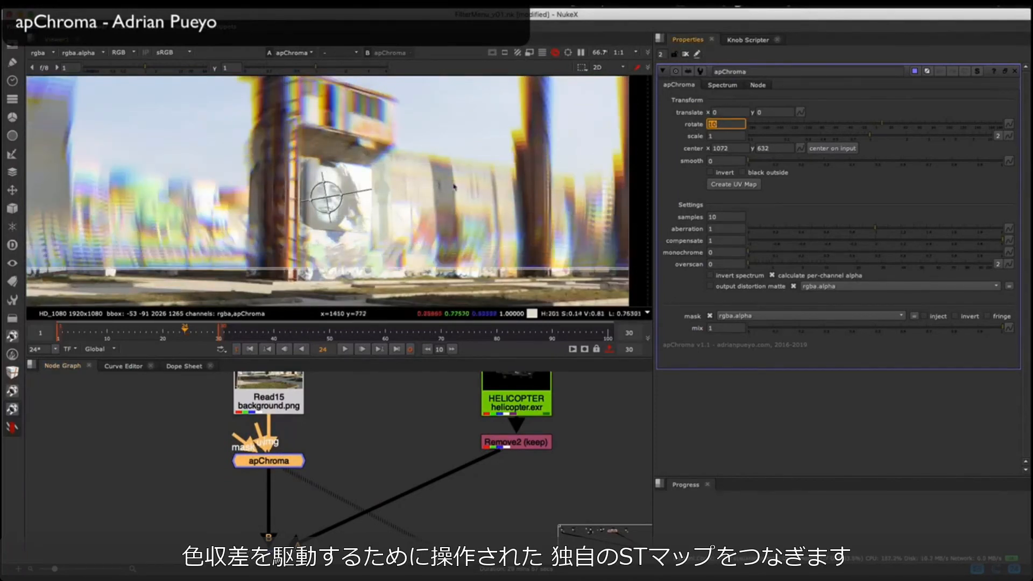
pyautogui.click(721, 136)
pyautogui.write('1.1')
pyautogui.press('Return')
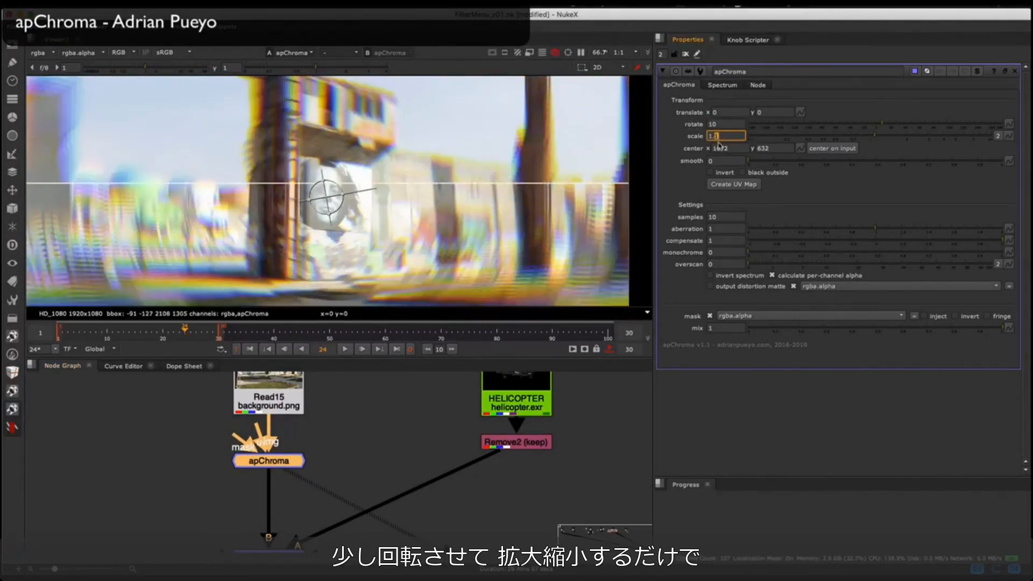
pyautogui.scroll(-2, 473, 134)
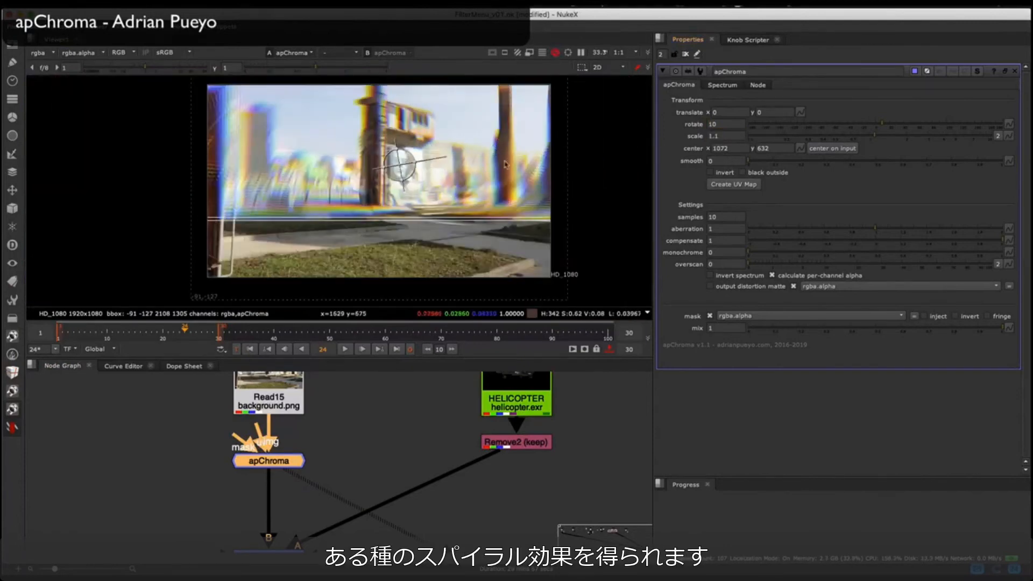
# Step: Set apChroma's scale to 1.04 and smooth to 1, and try monochrome at about 0.62
pyautogui.click(734, 136)
pyautogui.press('Down')
pyautogui.press('Down')
pyautogui.press('Down')
pyautogui.press('Down')
pyautogui.press('Down')
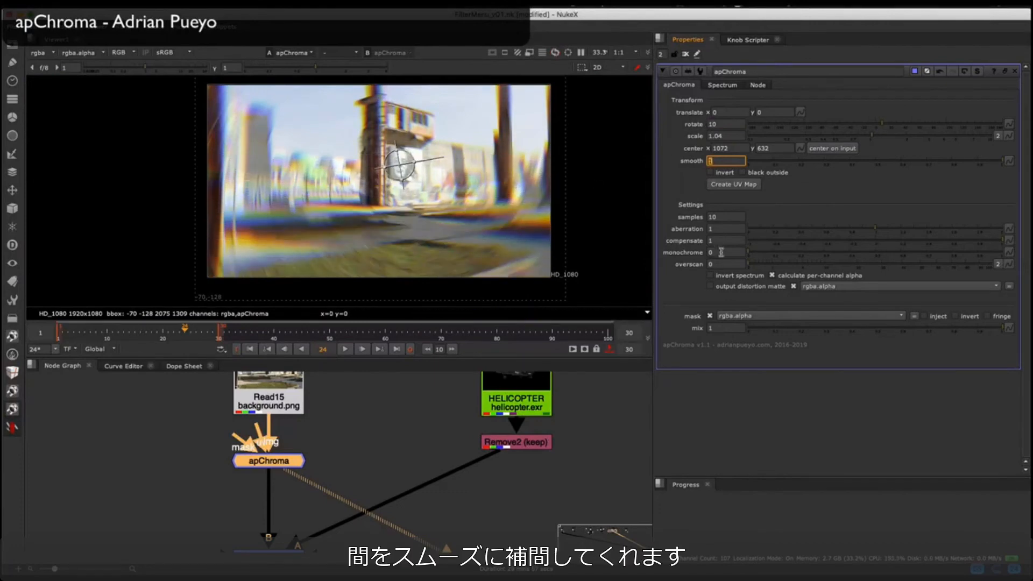
pyautogui.write('0.565')
pyautogui.press('Return')
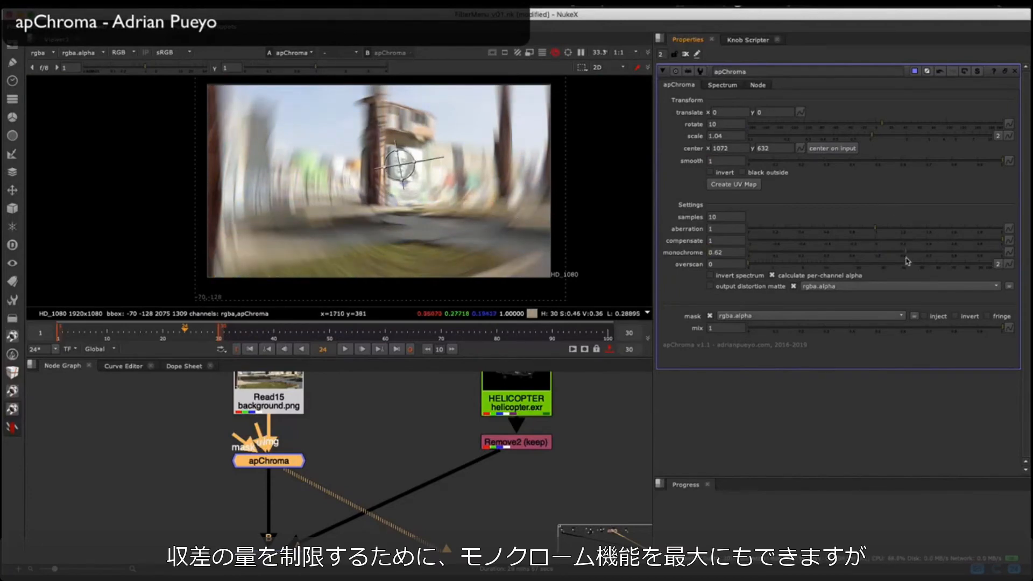
# Step: Reset apChroma's monochrome, rotate and scale to their defaults, and create its UV map and view Expression1
pyautogui.keyDown('super'); pyautogui.click(883, 253); pyautogui.keyUp('super')
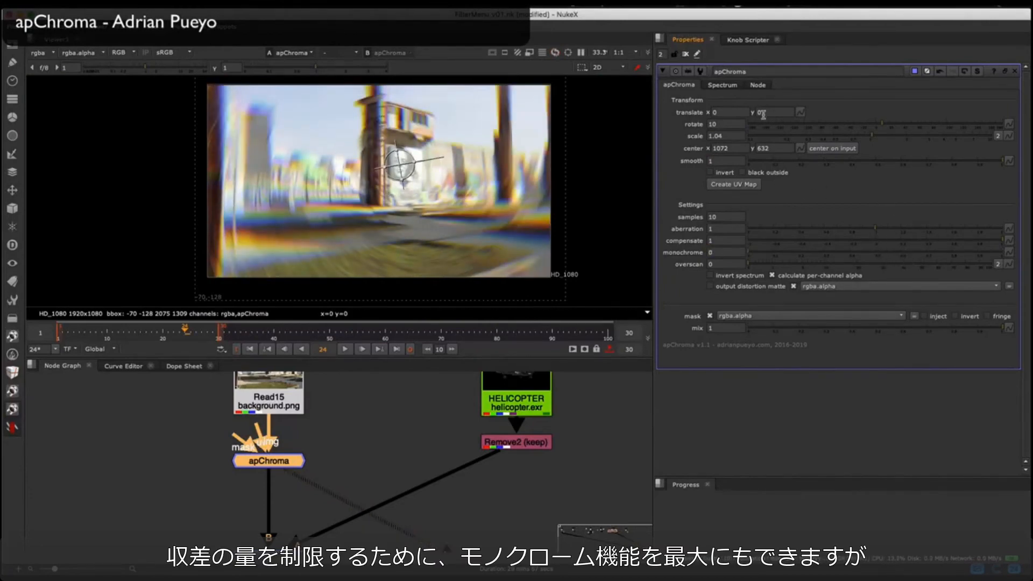
pyautogui.keyDown('super'); pyautogui.click(870, 128); pyautogui.keyUp('super')
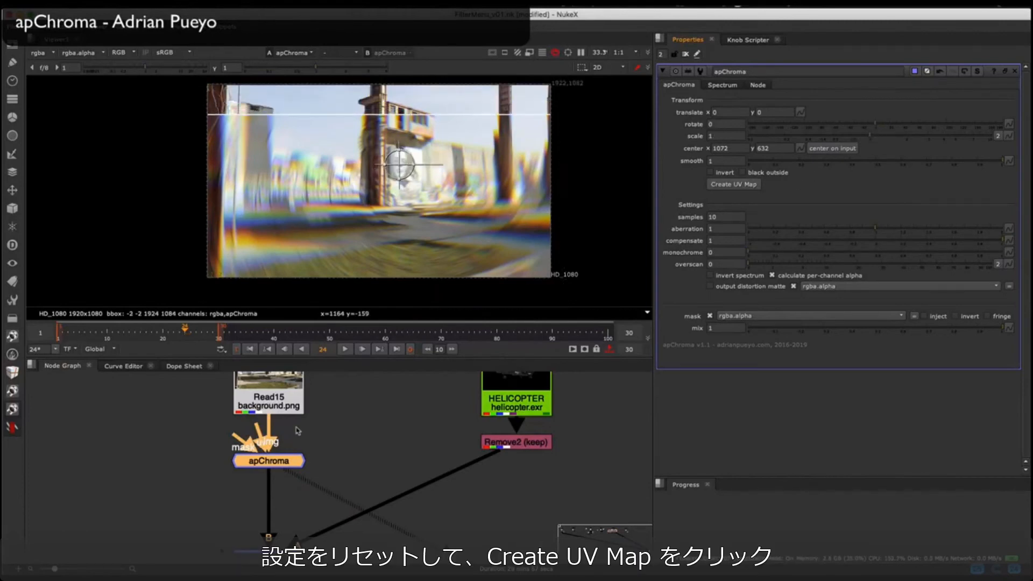
pyautogui.click(748, 185)
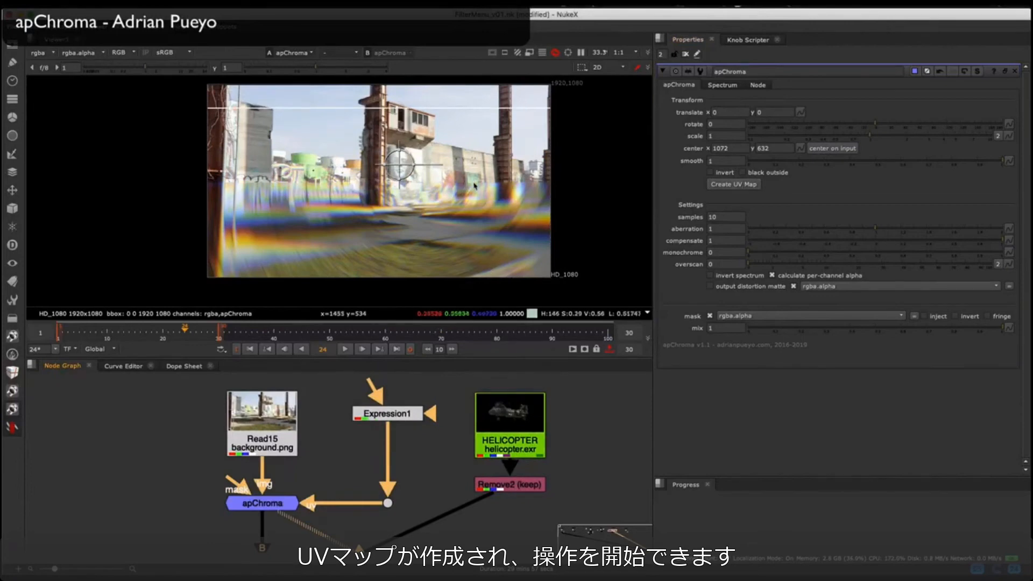
pyautogui.click(360, 421)
pyautogui.press('1')
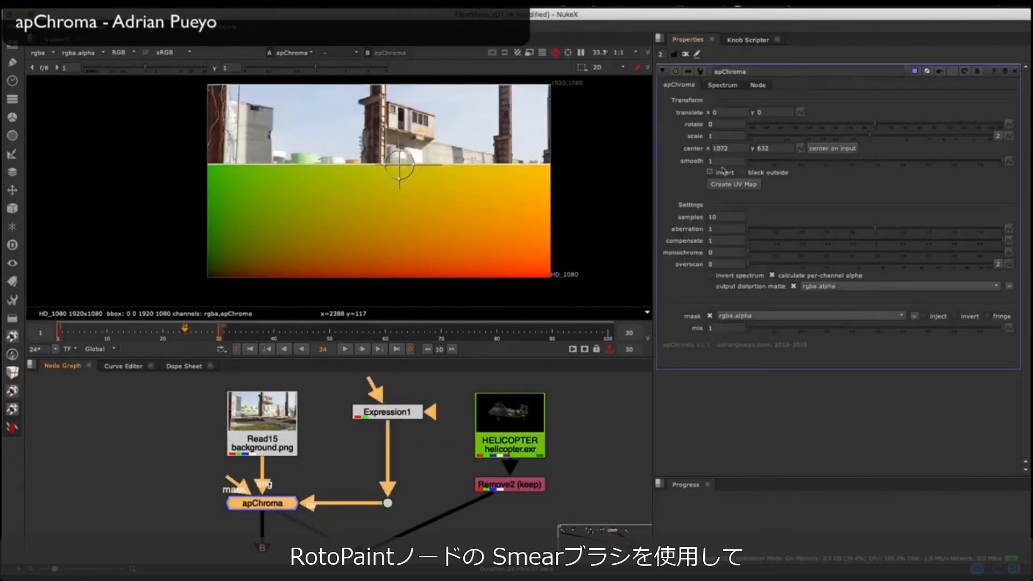
# Step: Insert a RotoPaint below Expression1 and set up its Smear brush at size 173 for painting the UV map
pyautogui.moveTo(388, 417); pyautogui.dragTo(389, 422)
pyautogui.press('p')
pyautogui.click(35, 179)
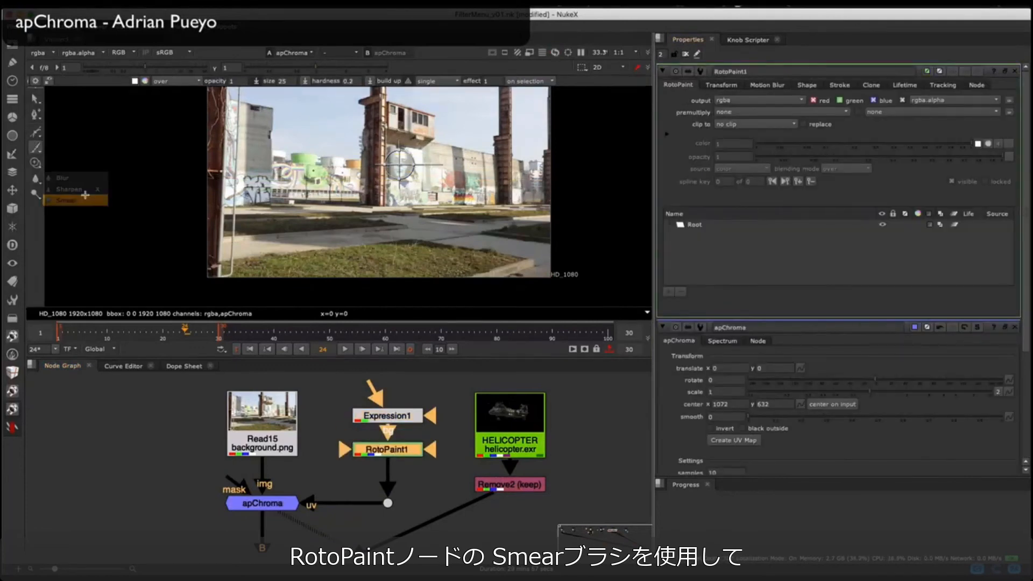
pyautogui.click(85, 197)
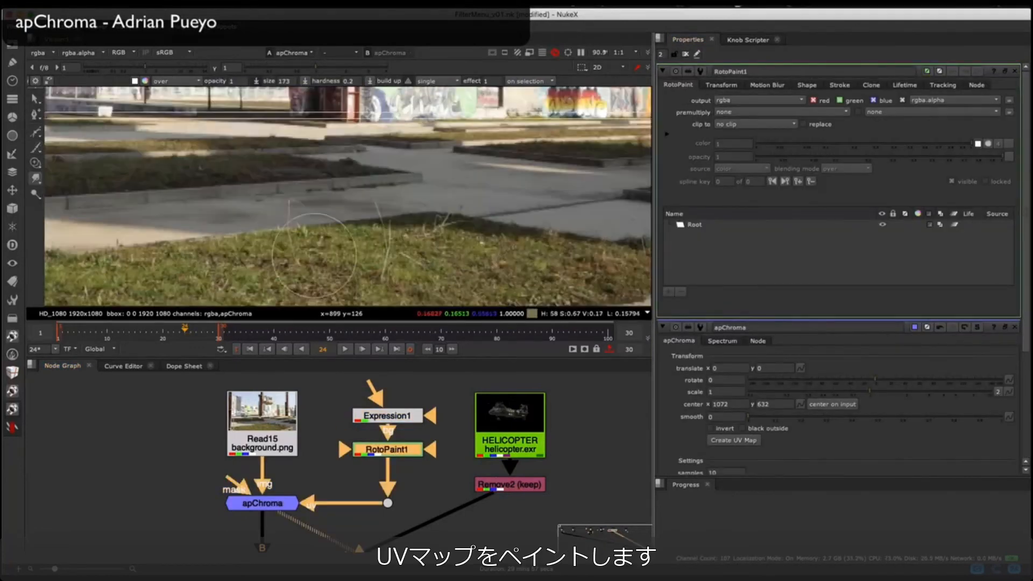
pyautogui.moveTo(385, 278); pyautogui.dragTo(408, 264)
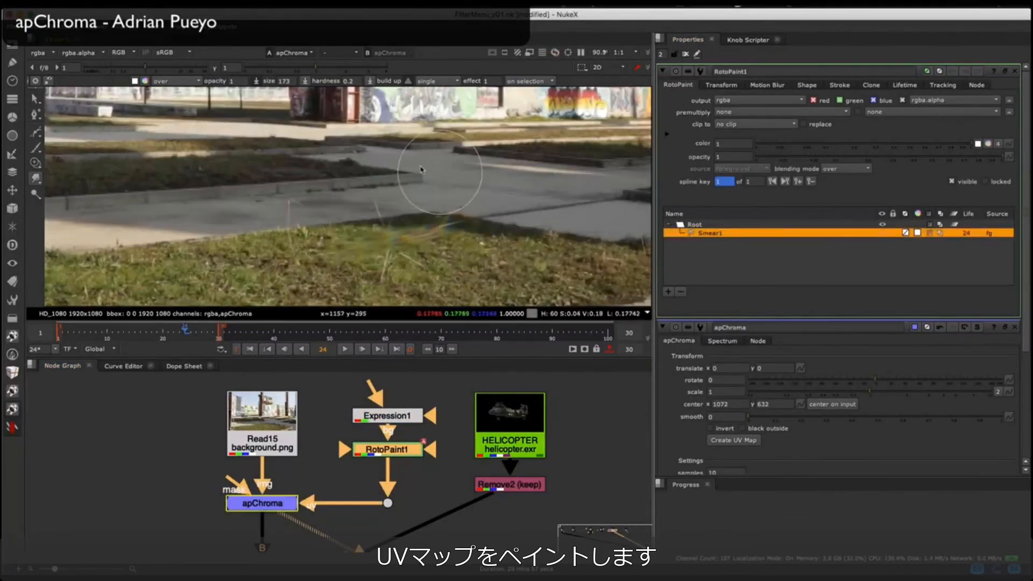
# Step: Smear the UV map over the tower cabin's doorway, windows and roof edge with several strokes
pyautogui.moveTo(396, 161)
pyautogui.mouseDown(button='middle')
pyautogui.moveTo(363, 177)
pyautogui.moveTo(366, 210)
pyautogui.moveTo(437, 286)
pyautogui.mouseUp(button='middle')
pyautogui.scroll(8, 427, 154)
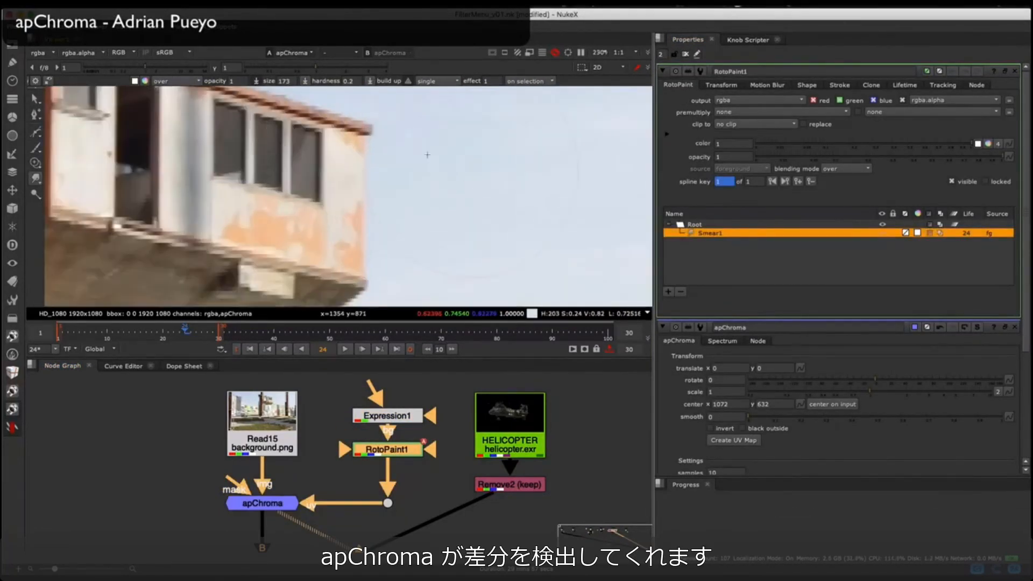
pyautogui.moveTo(253, 193); pyautogui.dragTo(389, 240, button='middle')
pyautogui.moveTo(259, 174); pyautogui.dragTo(347, 178)
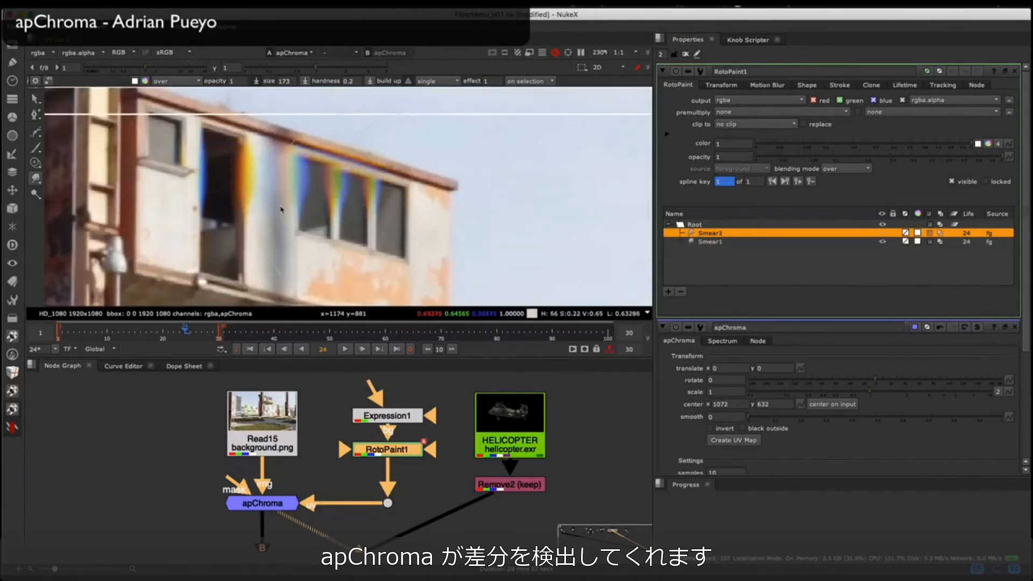
pyautogui.moveTo(293, 197); pyautogui.dragTo(358, 212)
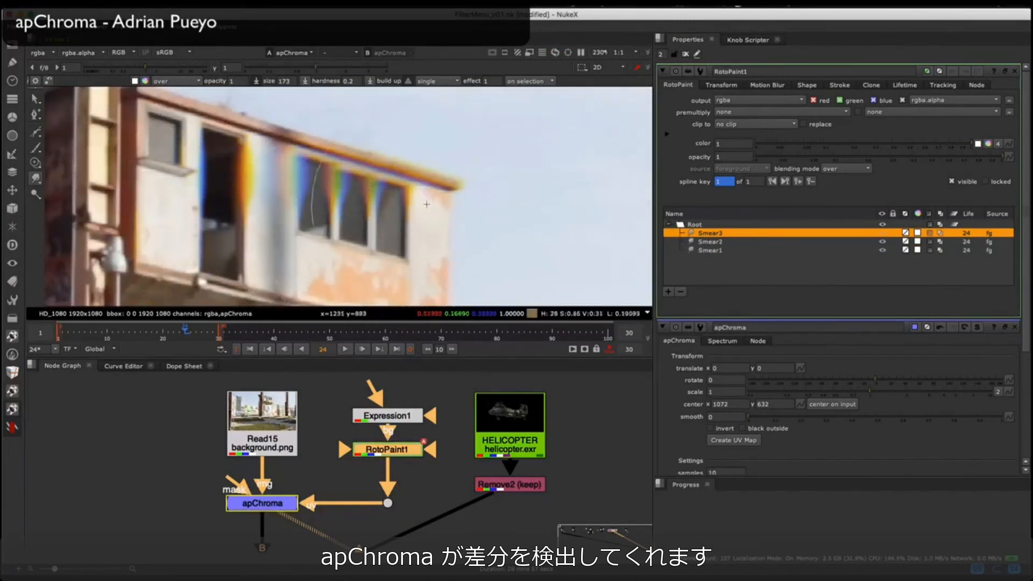
# Step: Inspect the painted UV map at RotoPaint1 with adjusted viewer gain, and return to viewing the apChroma result
pyautogui.press('1')
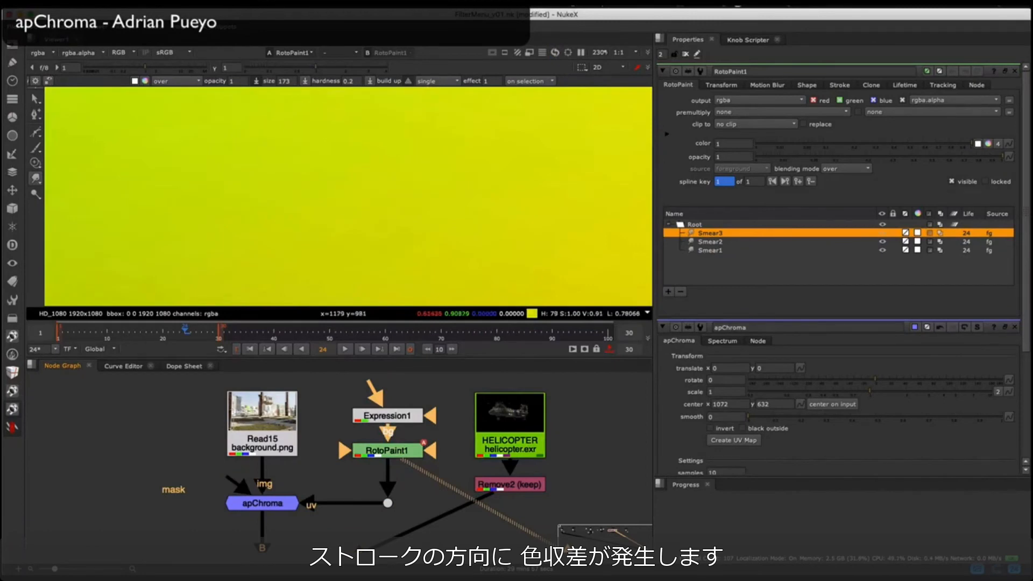
pyautogui.moveTo(132, 67); pyautogui.dragTo(120, 67)
pyautogui.keyDown('ctrl'); pyautogui.click(140, 66); pyautogui.keyUp('ctrl')
pyautogui.click(253, 504)
pyautogui.press('1')
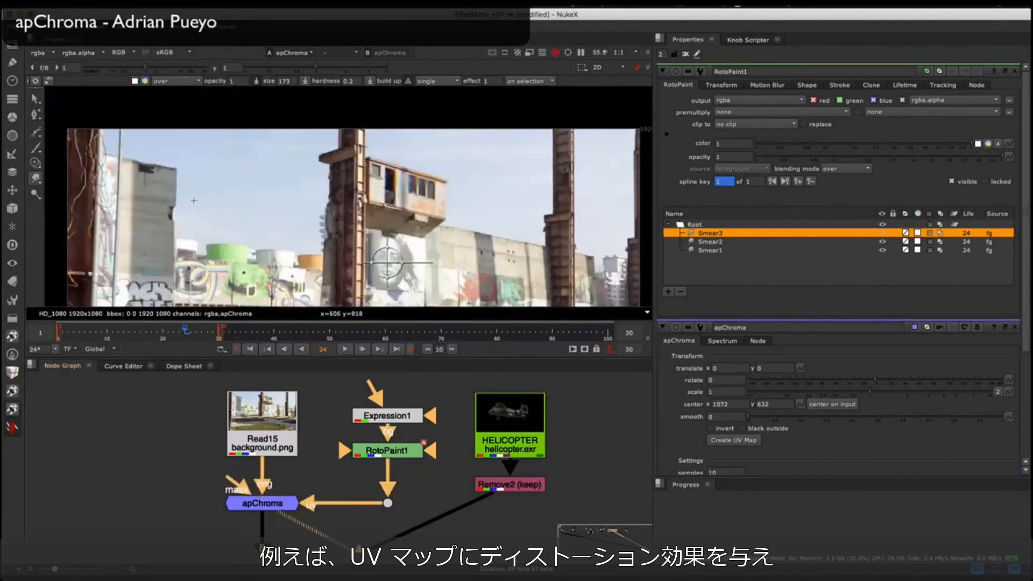
pyautogui.moveTo(388, 262); pyautogui.dragTo(370, 218, button='middle')
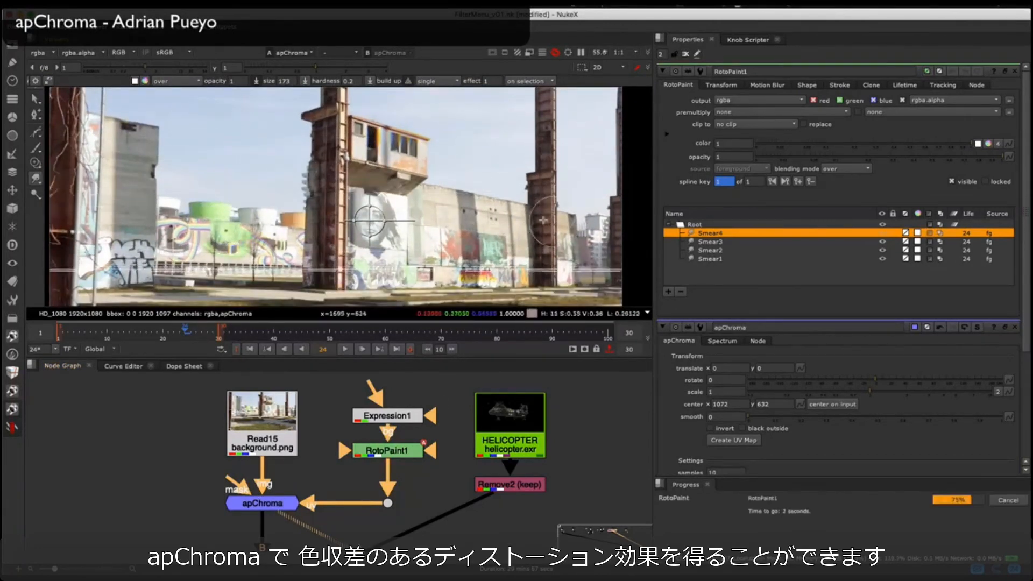
# Step: Return to the Merge13 helicopter composite and insert an apChroma node between Remove2 and Merge13
pyautogui.moveTo(360, 482); pyautogui.dragTo(307, 446, button='middle')
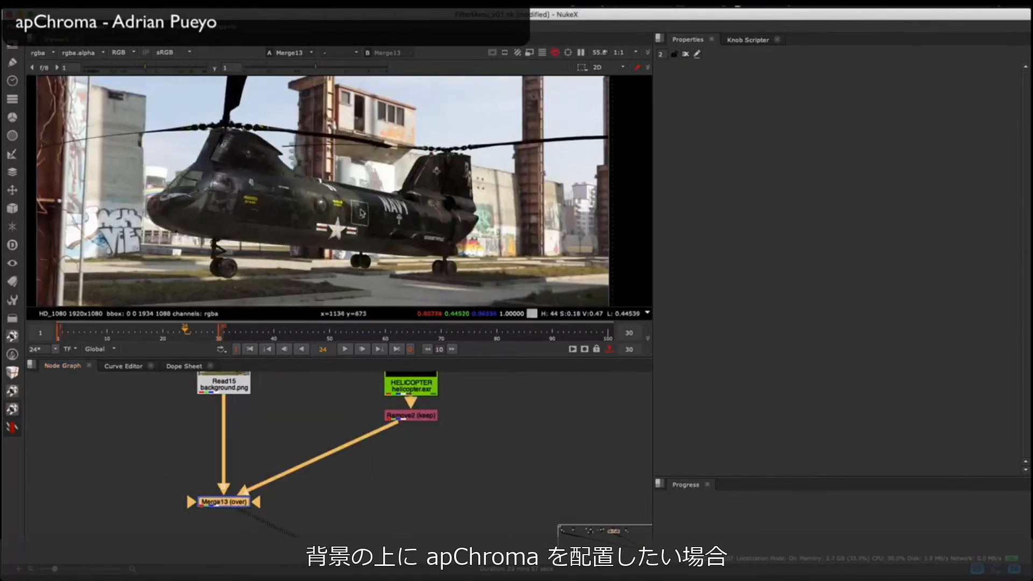
pyautogui.click(418, 441)
pyautogui.click(14, 429)
pyautogui.moveTo(78, 416)
pyautogui.moveTo(178, 488)
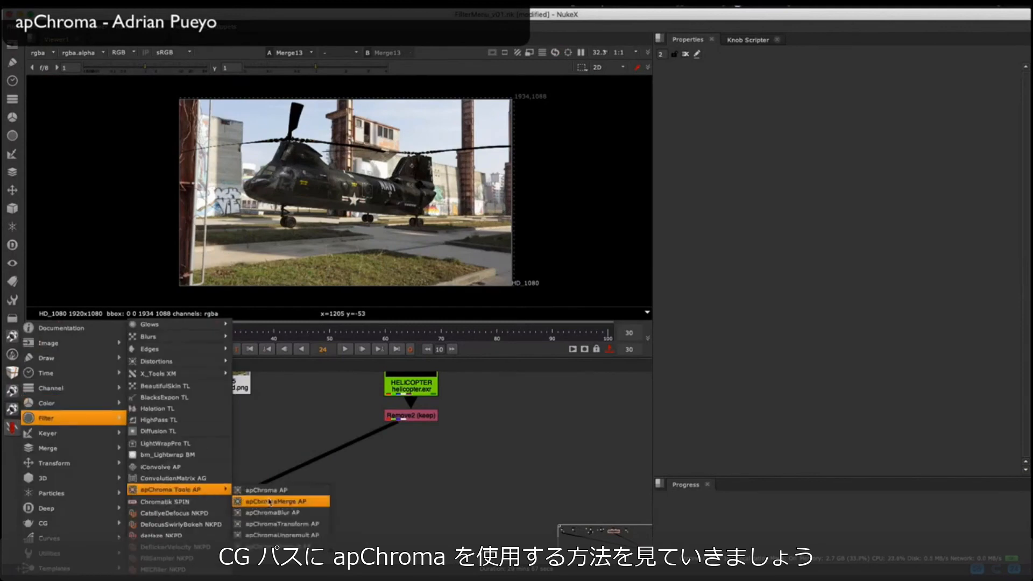
pyautogui.click(269, 490)
pyautogui.moveTo(419, 443); pyautogui.dragTo(418, 466)
# Step: Set the helicopter apChroma's scale to 1.2 and view its output
pyautogui.click(727, 136)
pyautogui.write('.2')
pyautogui.press('Return')
pyautogui.press('1')
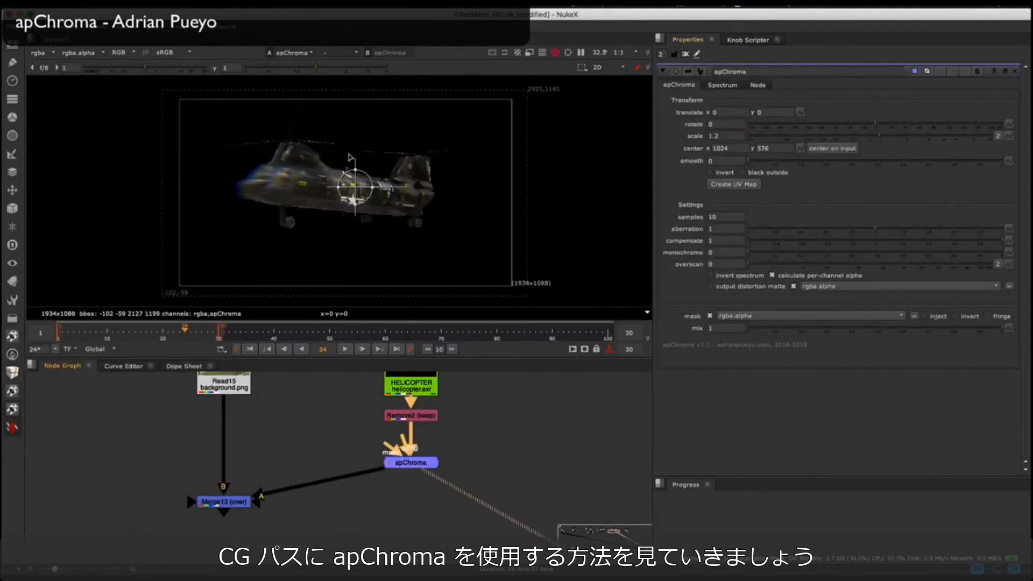
pyautogui.scroll(8, 290, 180)
pyautogui.scroll(-5, 484, 194)
# Step: Shift apChroma's translate to about x -32, y 22 and set smooth to 1
pyautogui.moveTo(496, 197)
pyautogui.mouseDown()
pyautogui.moveTo(560, 210)
pyautogui.moveTo(486, 190)
pyautogui.mouseUp()
pyautogui.moveTo(721, 162); pyautogui.dragTo(693, 164)
pyautogui.write('1')
pyautogui.press('Return')
pyautogui.click(685, 53)
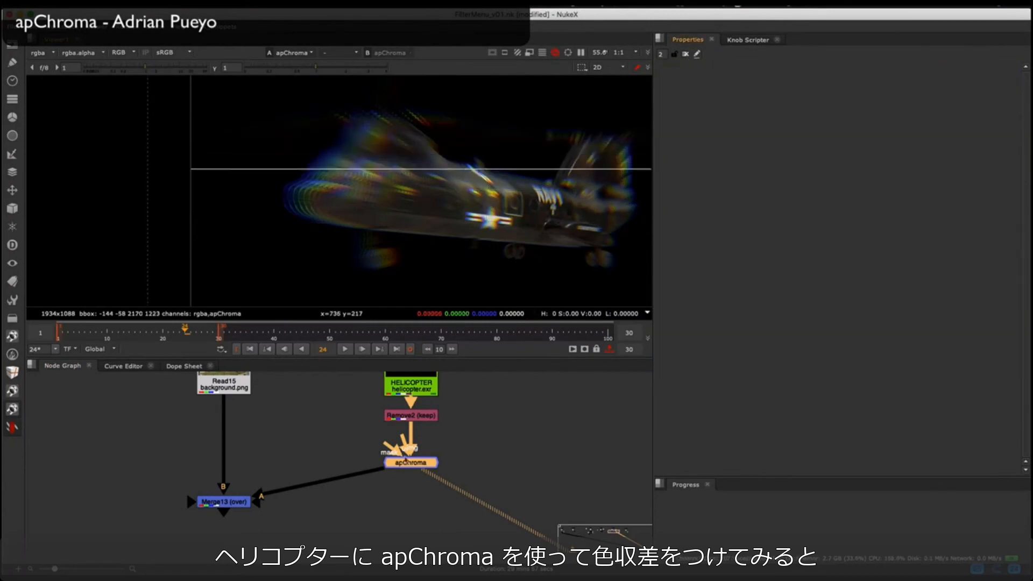
# Step: Reopen the helicopter apChroma's properties and set monochrome to 0.5
pyautogui.doubleClick(411, 463)
pyautogui.moveTo(719, 252); pyautogui.dragTo(686, 246)
pyautogui.write('0.5')
pyautogui.press('Return')
# Step: View the Merge13 composite without open properties and inspect the helicopter's nose edge against the background
pyautogui.click(225, 502)
pyautogui.press('1')
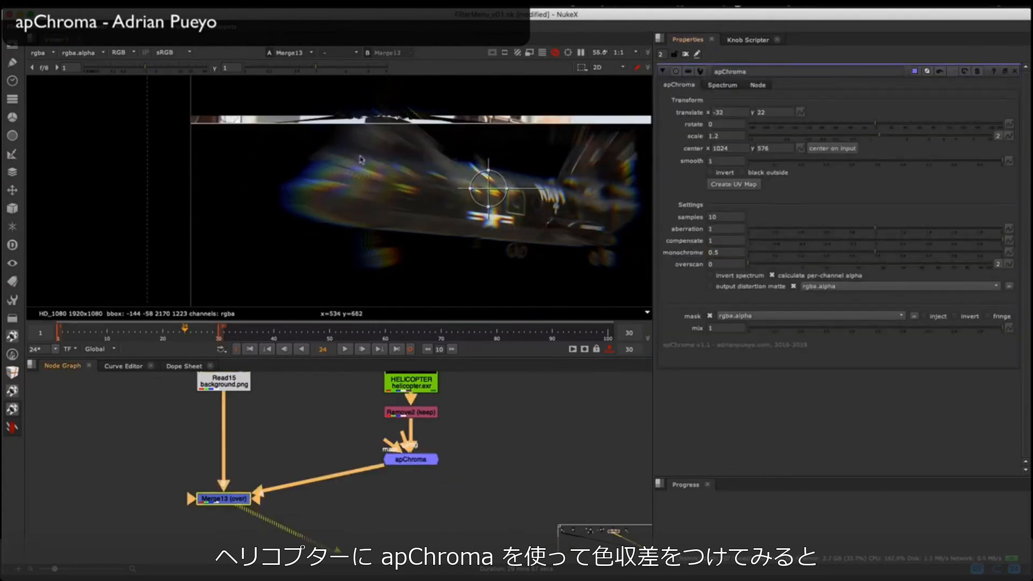
pyautogui.click(685, 54)
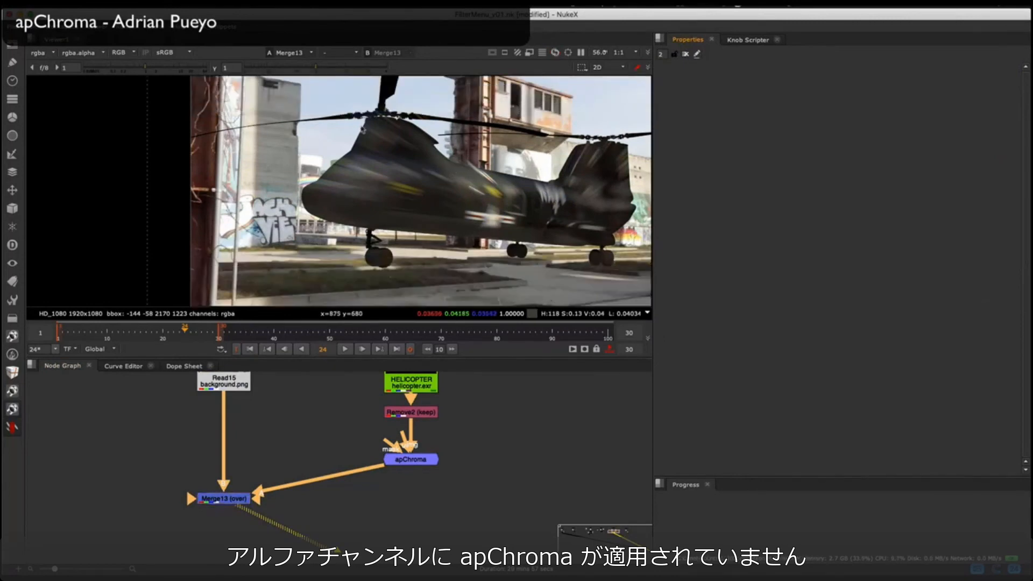
pyautogui.scroll(5, 362, 130)
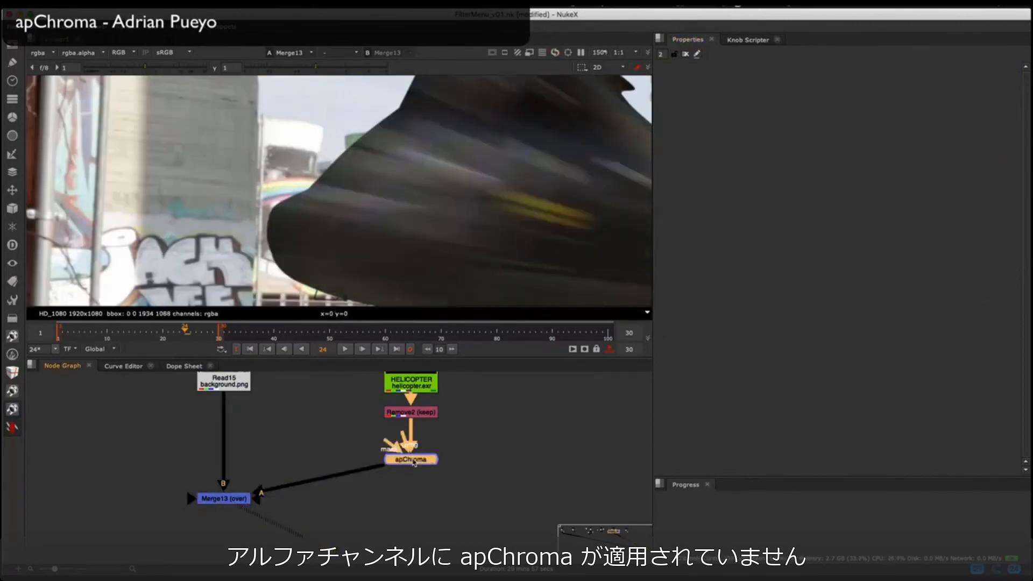
# Step: View the helicopter apChroma's output and inspect its alpha channel around the nose
pyautogui.moveTo(441, 219); pyautogui.dragTo(425, 196, button='middle')
pyautogui.press('1')
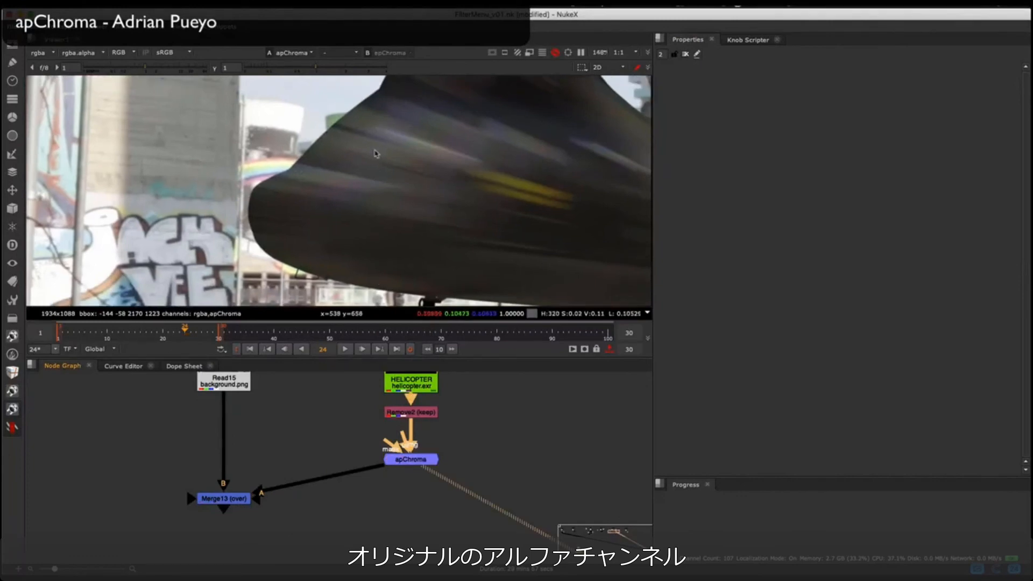
pyautogui.press('a')
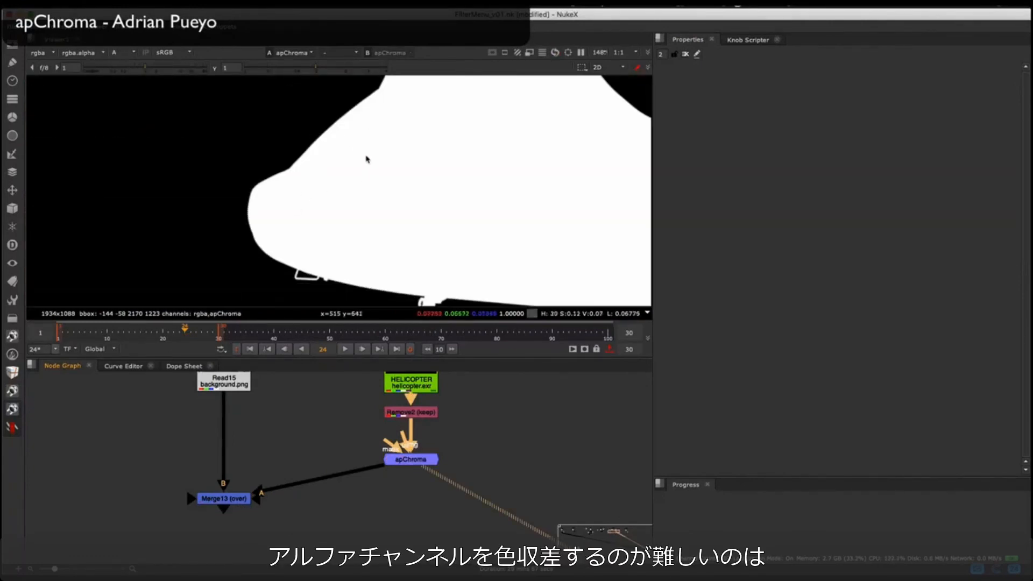
pyautogui.press('a')
pyautogui.press('a')
pyautogui.press('a')
pyautogui.press('a')
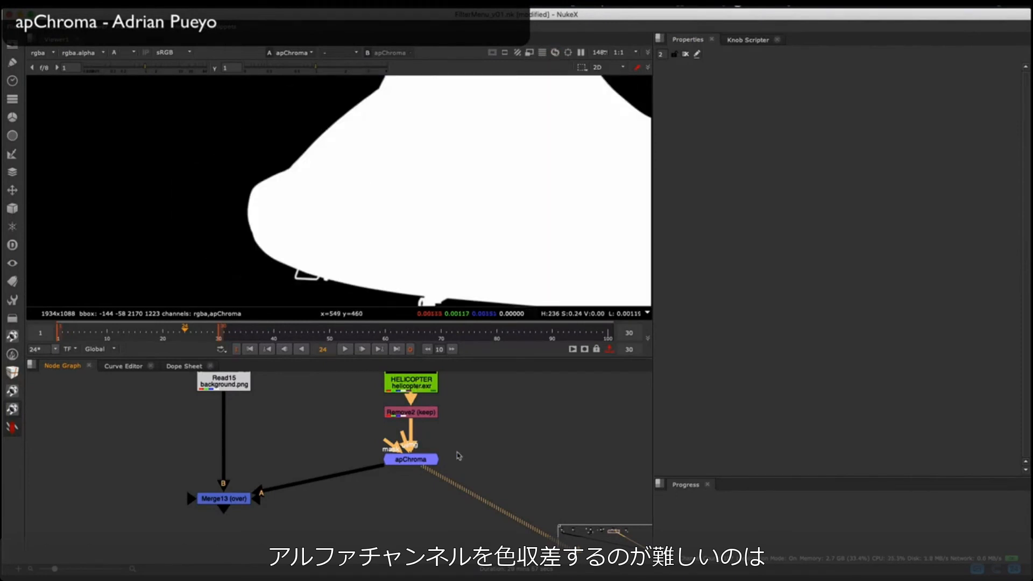
# Step: Add a Shuffle node below apChroma, set its first input layer to apChroma, and view the result
pyautogui.moveTo(459, 456); pyautogui.dragTo(396, 446, button='middle')
pyautogui.moveTo(420, 429); pyautogui.dragTo(266, 496)
pyautogui.moveTo(384, 466); pyautogui.dragTo(349, 447, button='middle')
pyautogui.press('h')
pyautogui.moveTo(320, 482); pyautogui.dragTo(335, 491)
pyautogui.click(378, 457)
pyautogui.click(334, 490)
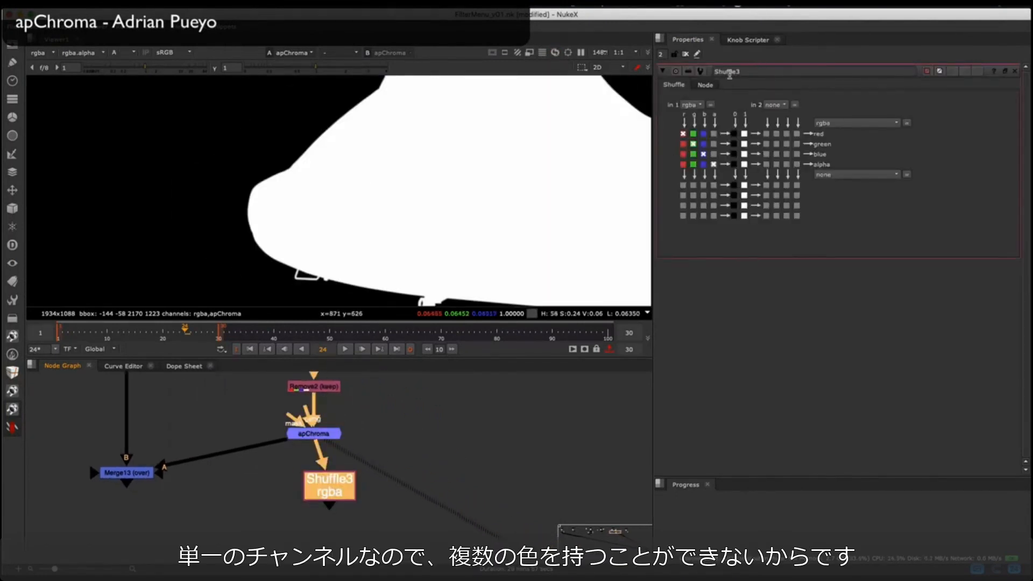
pyautogui.click(692, 105)
pyautogui.click(709, 156)
pyautogui.press('1')
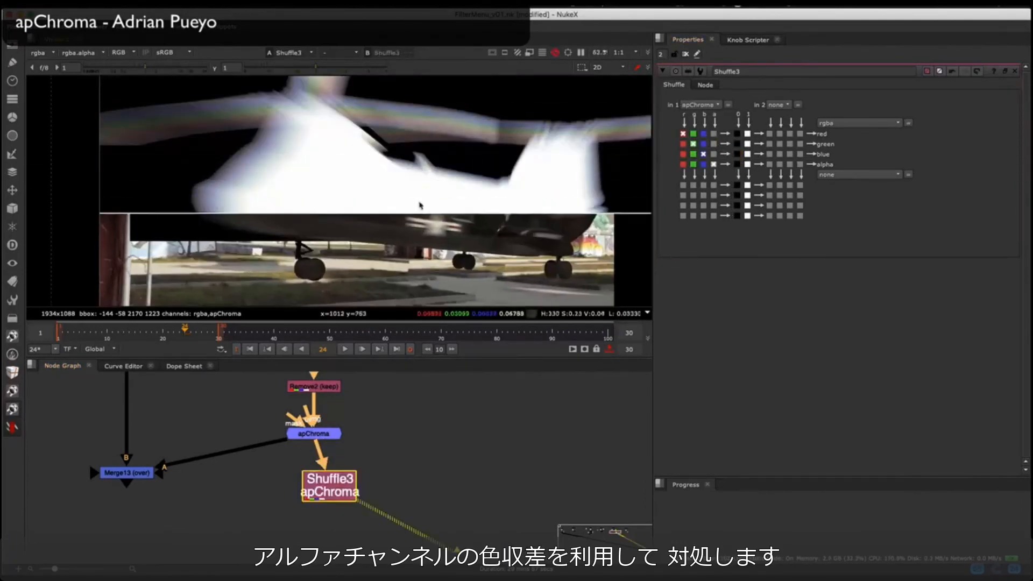
# Step: Open apChroma's properties and inspect the red and green channels of the shuffled apChroma layer
pyautogui.doubleClick(313, 433)
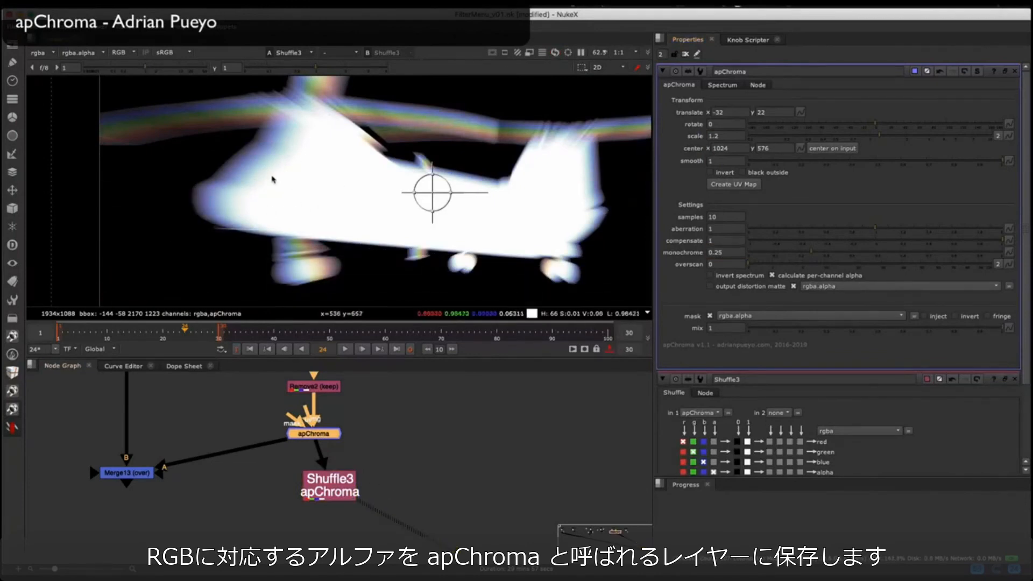
pyautogui.press('r')
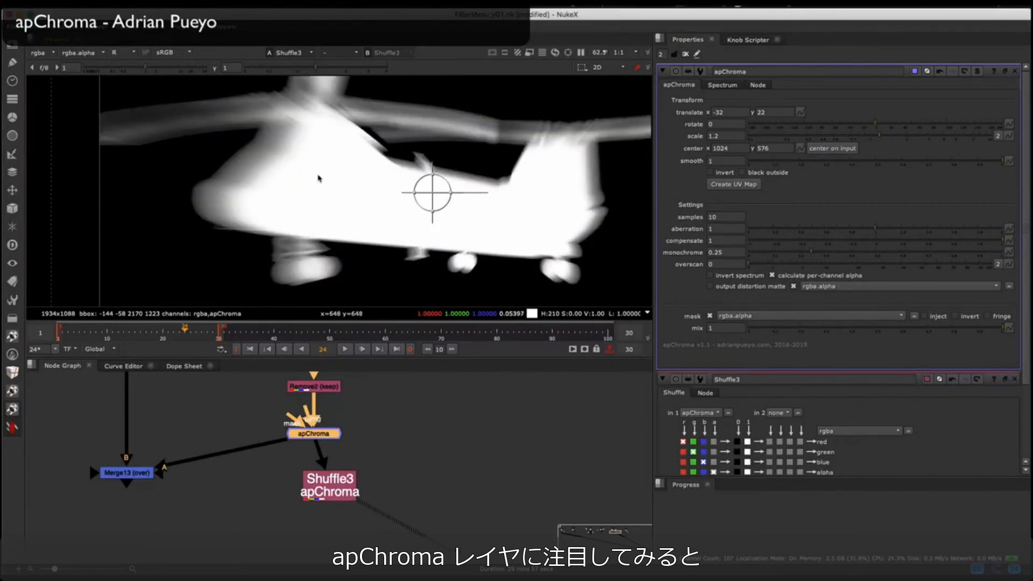
pyautogui.press('g')
pyautogui.press('g')
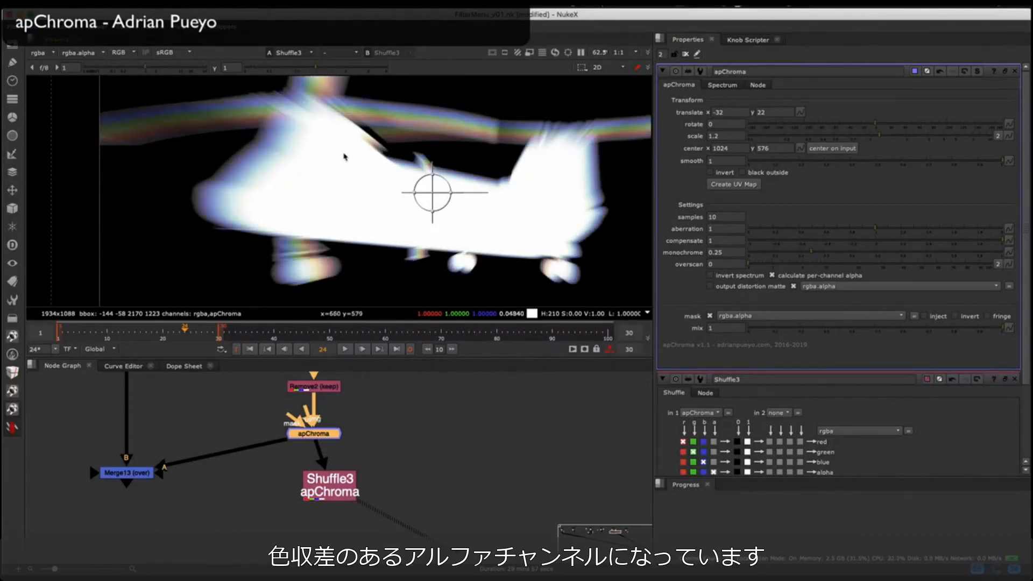
# Step: Try apChroma's smooth at 0, inspect the red, green and blue alpha channels, and return smooth to 1
pyautogui.press('Down')
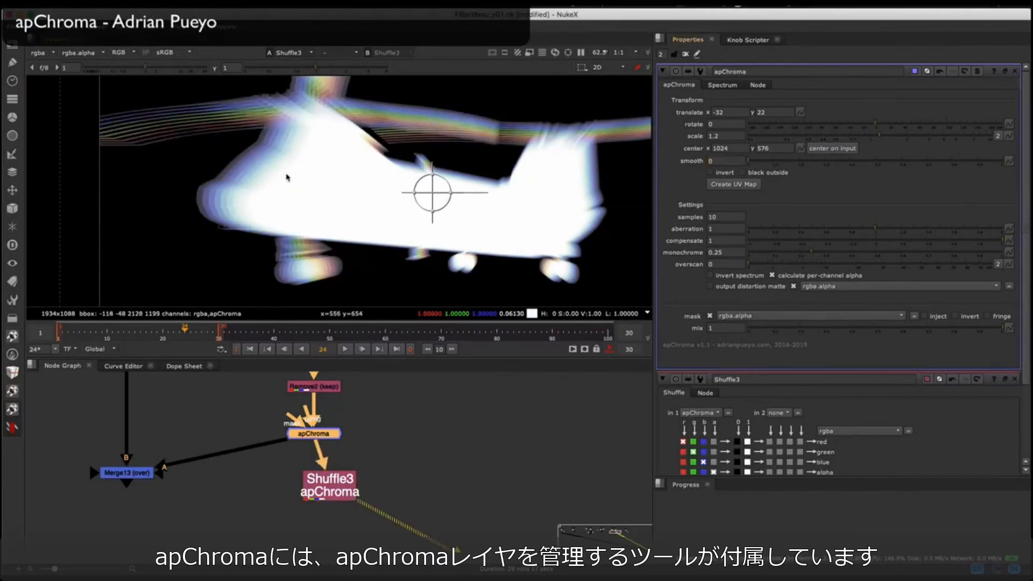
pyautogui.press('r')
pyautogui.press('g')
pyautogui.press('b')
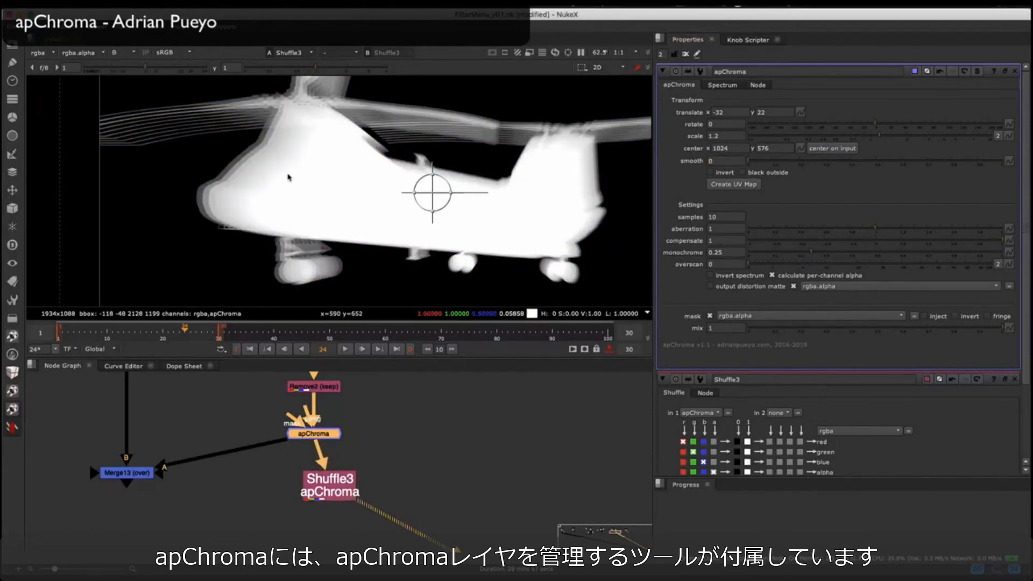
pyautogui.press('b')
pyautogui.press('Up')
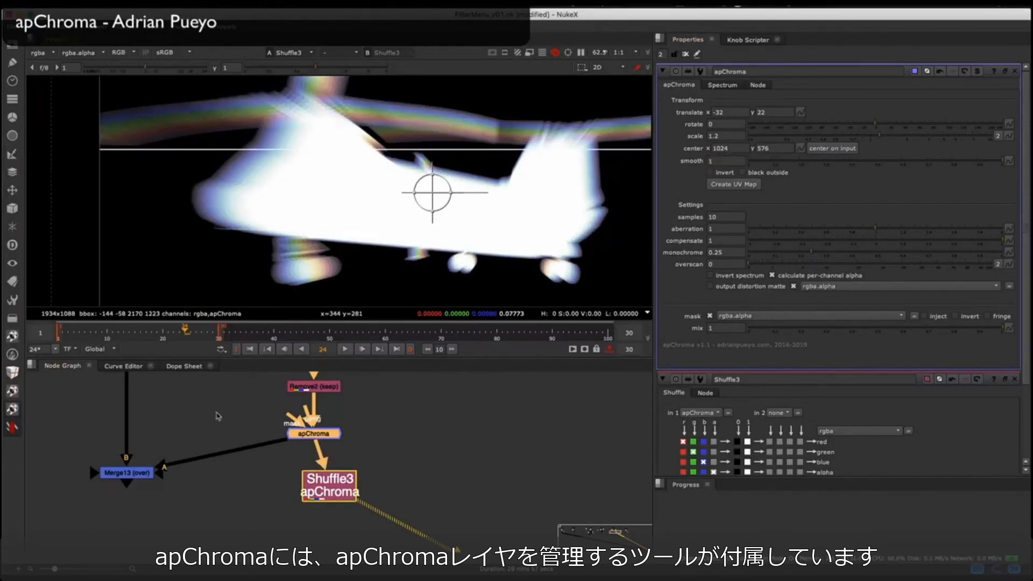
# Step: Delete the Merge13 node and move Shuffle3 aside to make room in the helicopter branch
pyautogui.moveTo(129, 473); pyautogui.dragTo(128, 480)
pyautogui.moveTo(290, 443); pyautogui.dragTo(331, 472, button='middle')
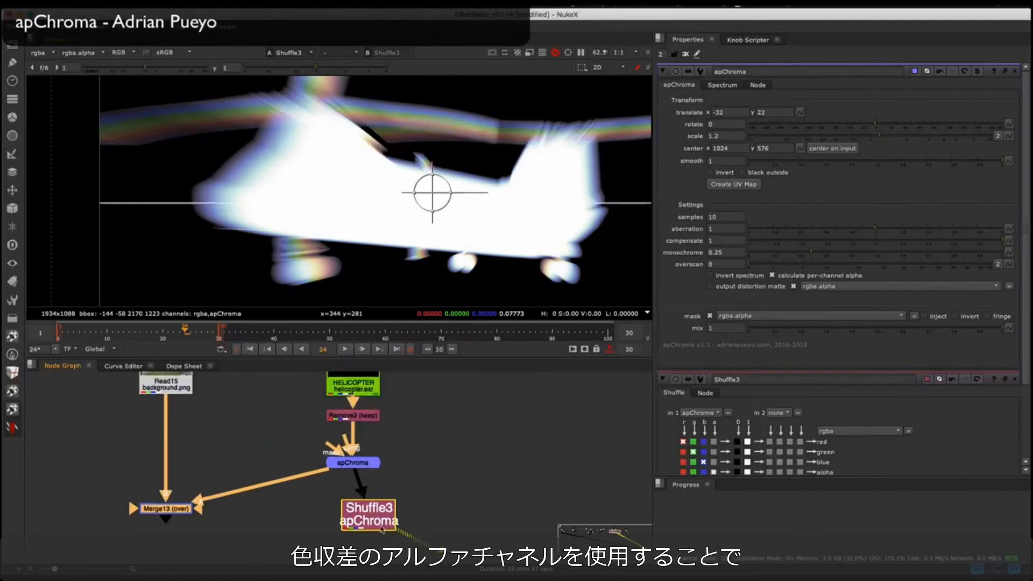
pyautogui.moveTo(371, 513); pyautogui.dragTo(415, 509)
pyautogui.moveTo(415, 508); pyautogui.dragTo(463, 508, button='middle')
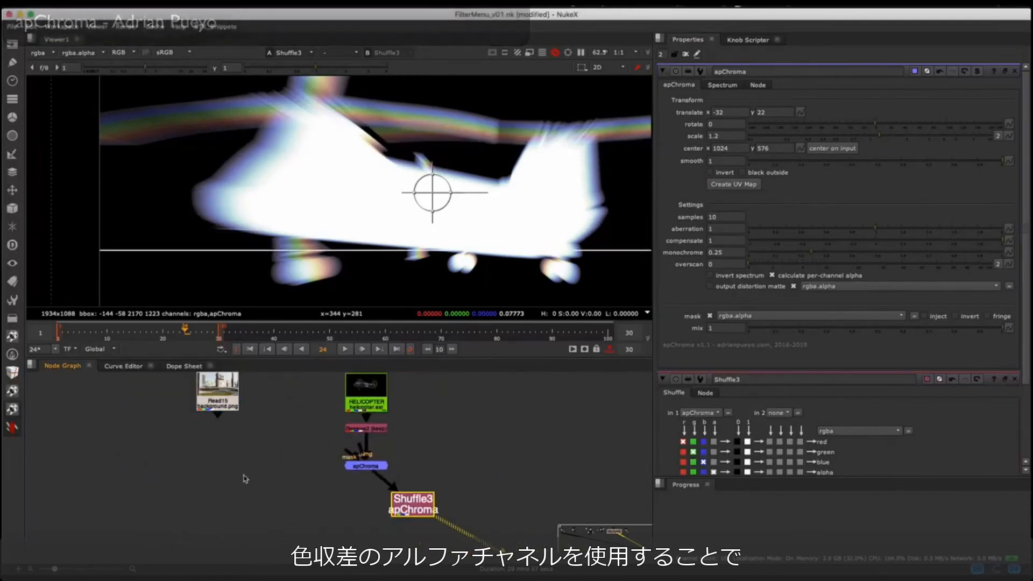
# Step: Add an apChromaMerge AP node under the background and connect the helicopter's apChroma to its A input
pyautogui.click(12, 428)
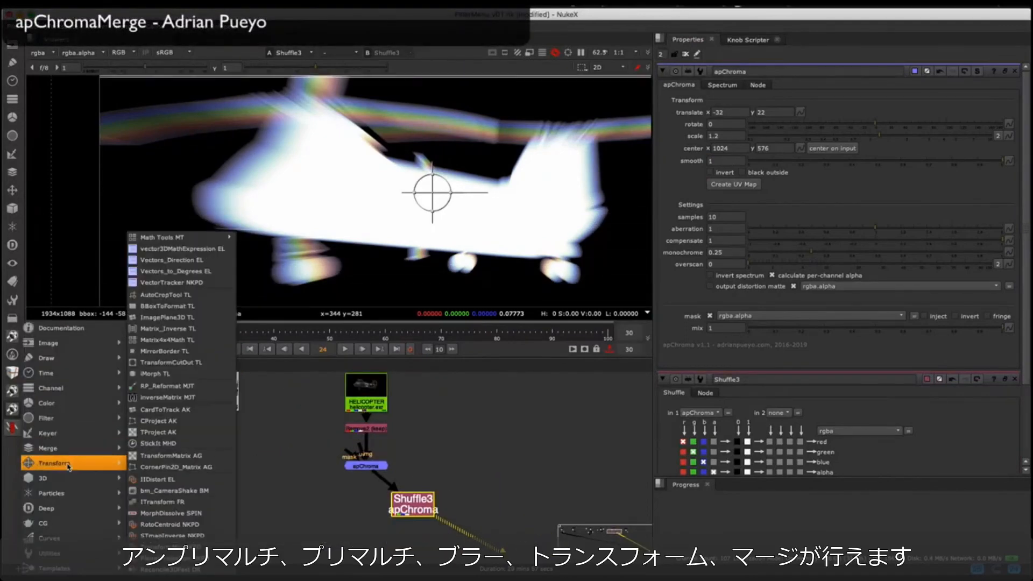
pyautogui.moveTo(75, 419)
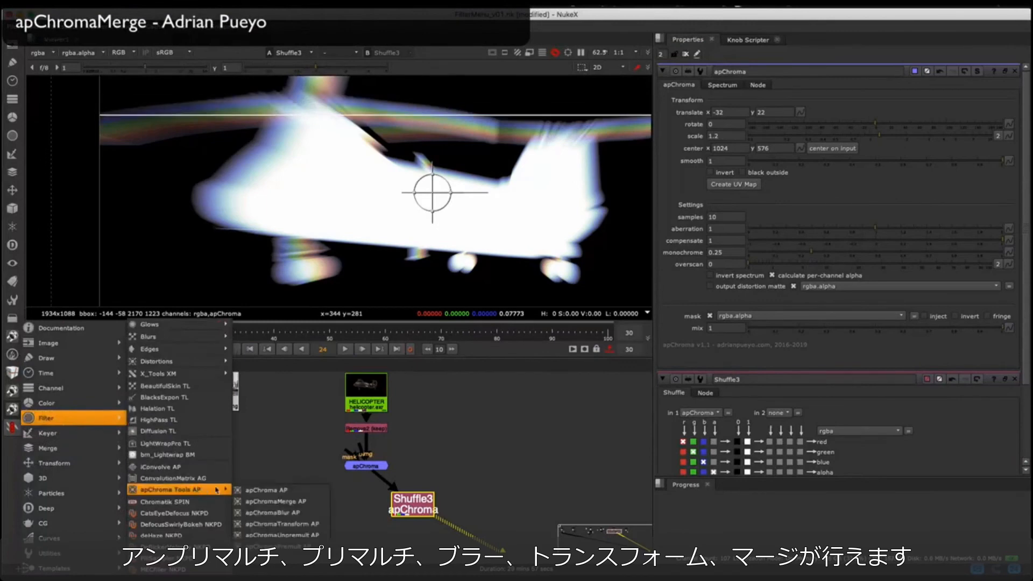
pyautogui.moveTo(177, 490)
pyautogui.click(293, 501)
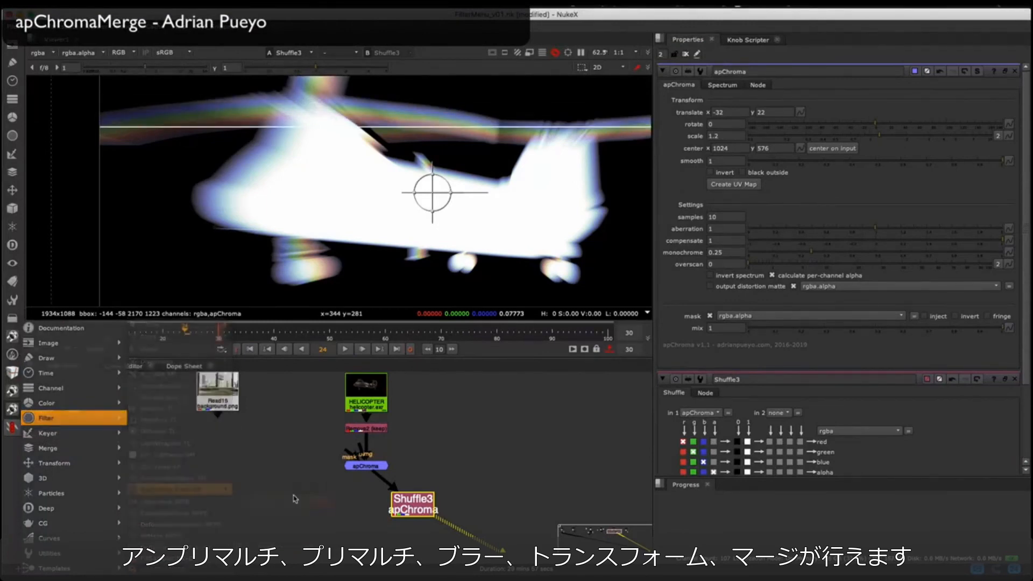
pyautogui.moveTo(226, 482); pyautogui.dragTo(343, 468)
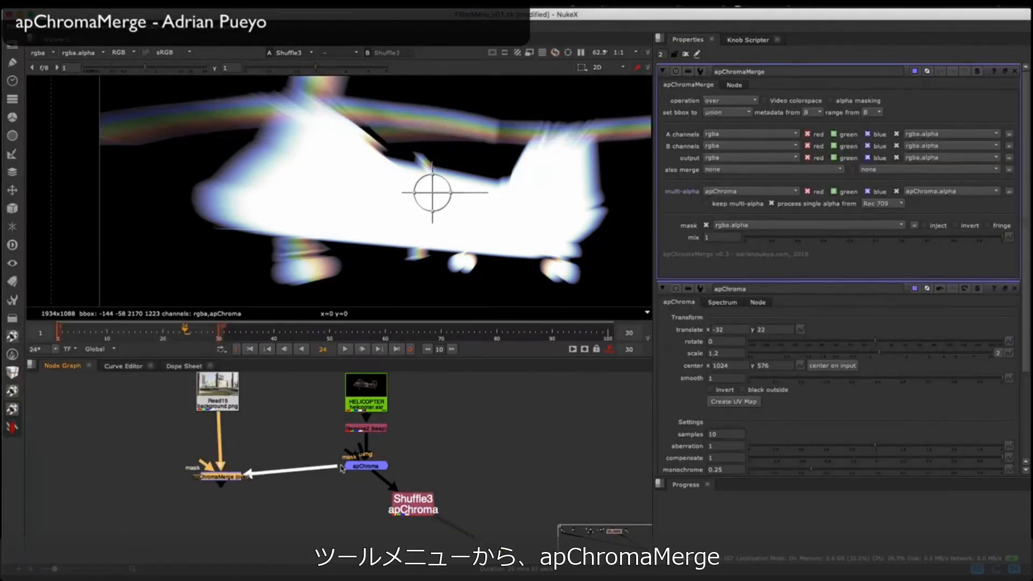
pyautogui.moveTo(216, 460); pyautogui.dragTo(358, 467)
# Step: View the apChromaMerge composite and close all open node properties
pyautogui.click(265, 429)
pyautogui.moveTo(225, 478); pyautogui.dragTo(222, 476)
pyautogui.press('1')
pyautogui.press('super+shift+a')
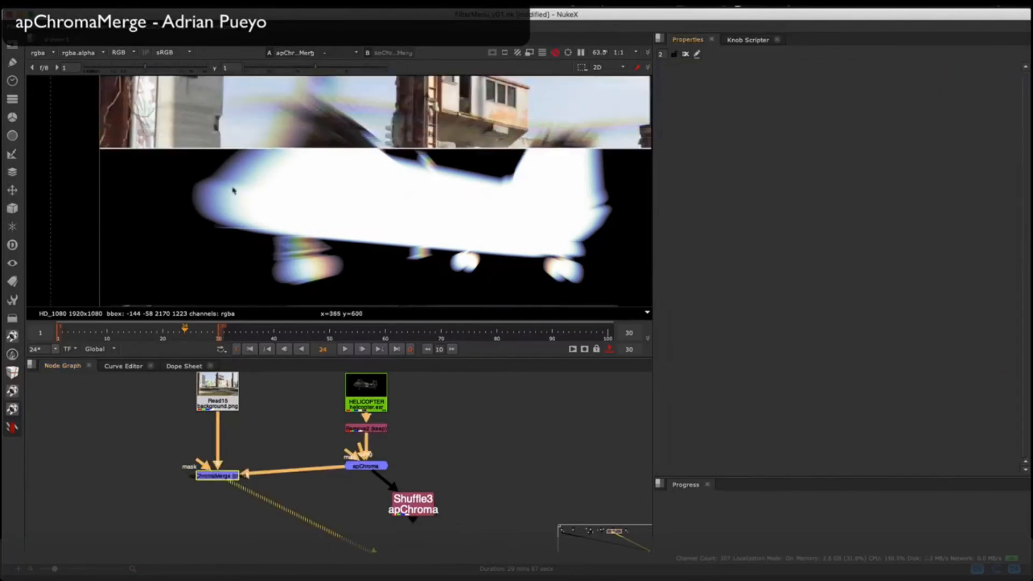
# Step: Reopen the helicopter apChroma's properties and set monochrome to 0.5 while viewing the merged colour image
pyautogui.doubleClick(366, 467)
pyautogui.press('r')
pyautogui.press('r')
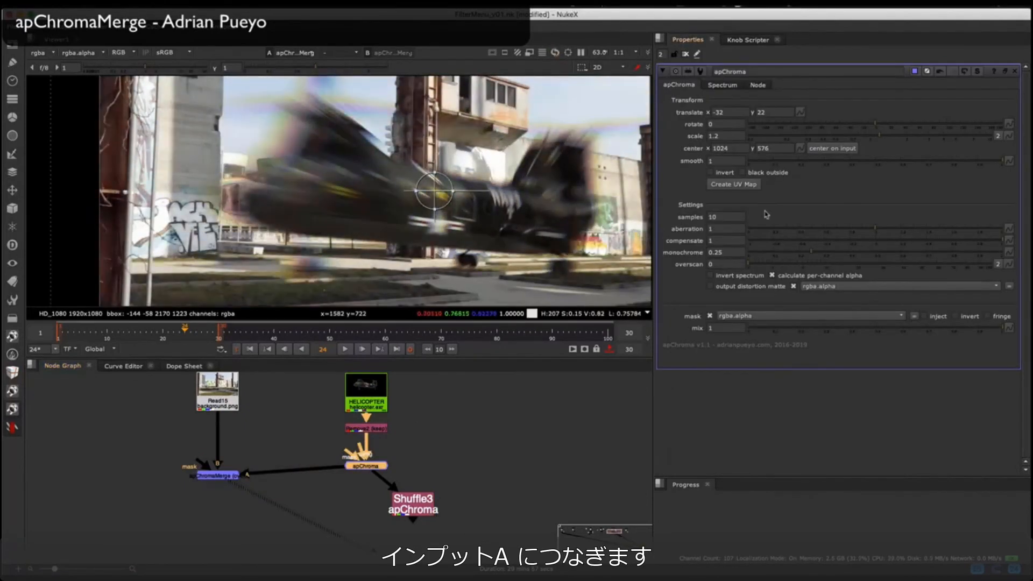
pyautogui.scroll(4, 522, 144)
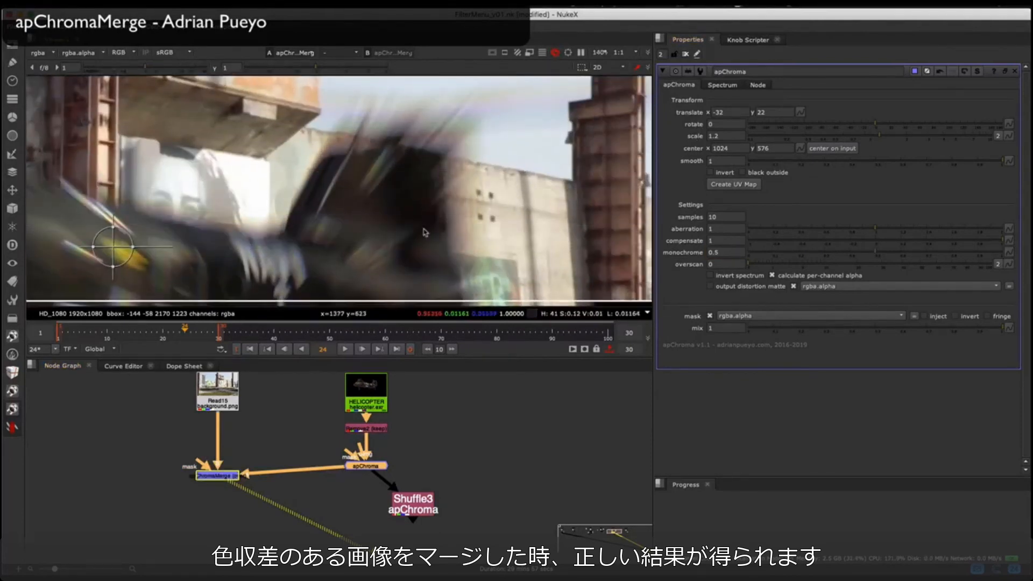
# Step: Toggle apChroma off and on to compare the helicopter's tail with and without chromatic aberration in the merge
pyautogui.press('d')
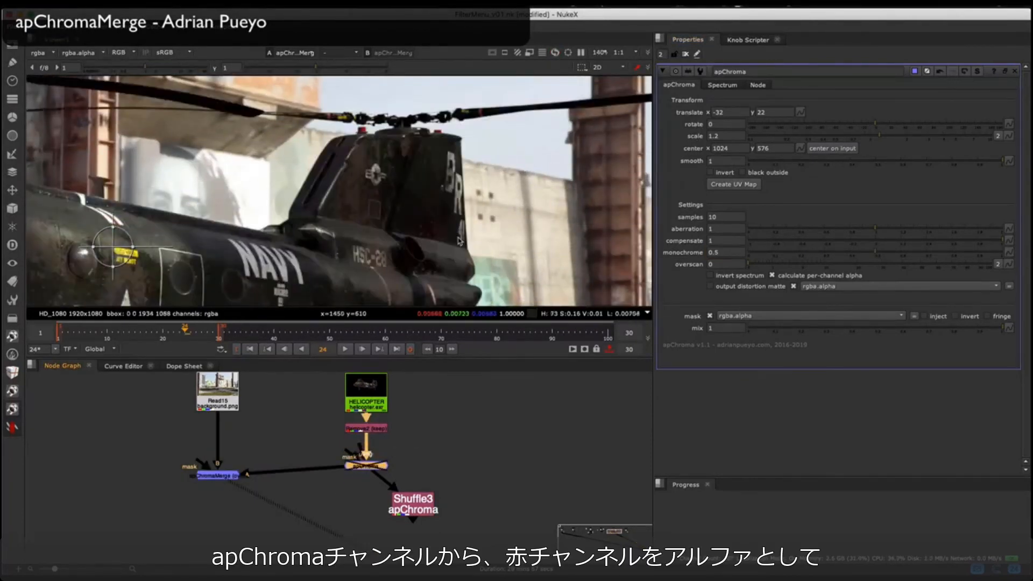
pyautogui.press('d')
pyautogui.press('d')
pyautogui.press('d')
pyautogui.press('d')
pyautogui.press('d')
pyautogui.press('d')
pyautogui.press('d')
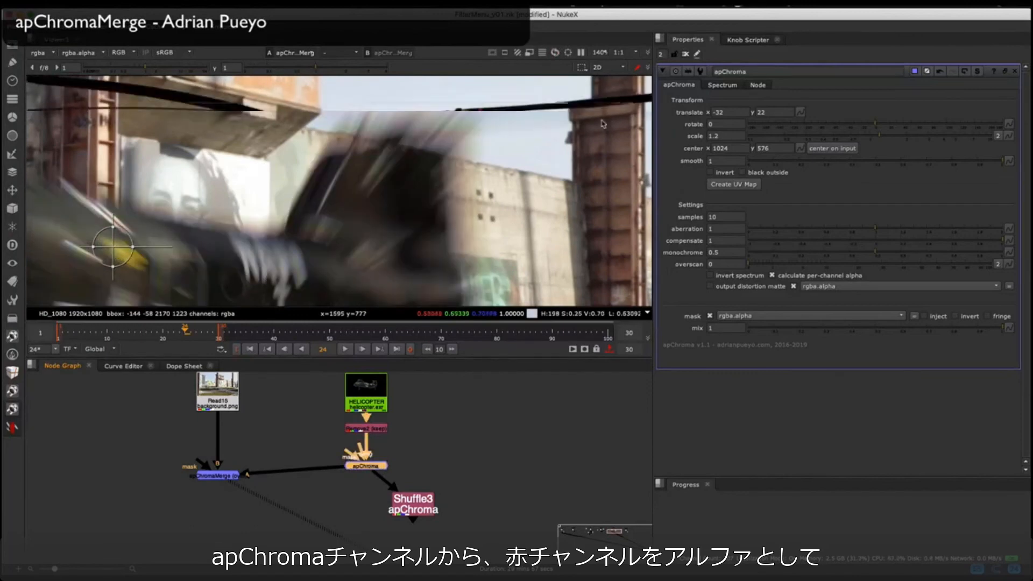
pyautogui.press('d')
pyautogui.press('d')
pyautogui.press('d')
pyautogui.moveTo(297, 496); pyautogui.dragTo(294, 483, button='middle')
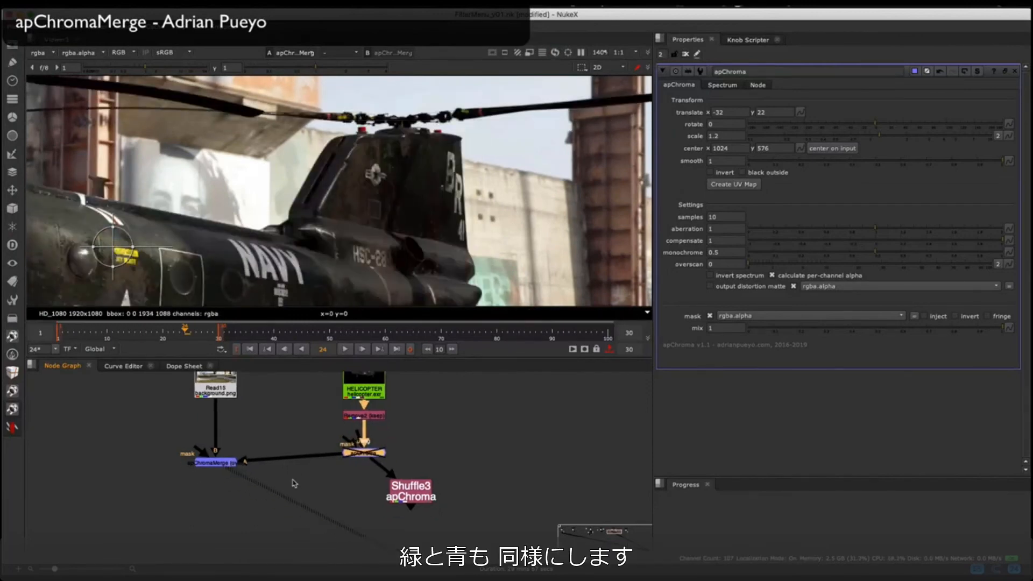
pyautogui.press('d')
# Step: Add a regular Merge of the apChroma helicopter over the background and compare it with the apChromaMerge composite
pyautogui.click(295, 484)
pyautogui.press('m')
pyautogui.moveTo(309, 478); pyautogui.dragTo(226, 394)
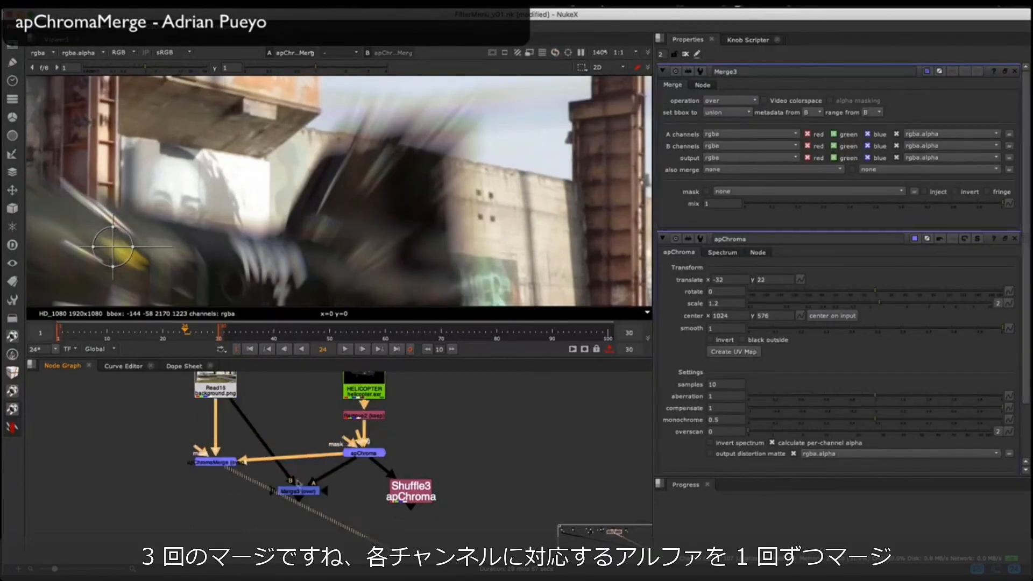
pyautogui.press('2')
pyautogui.press('1')
pyautogui.press('2')
pyautogui.moveTo(323, 430); pyautogui.dragTo(320, 416, button='middle')
pyautogui.moveTo(296, 476); pyautogui.dragTo(286, 413)
pyautogui.press('1')
# Step: Add a Saturation node after Shuffle3 and set its saturation to 0
pyautogui.press('a')
pyautogui.moveTo(408, 476); pyautogui.dragTo(362, 481)
pyautogui.press('a')
pyautogui.press('Tab')
pyautogui.write('sat')
pyautogui.click(277, 459)
pyautogui.moveTo(346, 516); pyautogui.dragTo(361, 509)
pyautogui.press('1')
pyautogui.moveTo(879, 112); pyautogui.dragTo(708, 104)
# Step: Arrange the shuffle branch beside apChroma and add a Copy node with Saturation1 as its A input
pyautogui.moveTo(430, 444); pyautogui.dragTo(315, 548)
pyautogui.moveTo(361, 476); pyautogui.dragTo(447, 438)
pyautogui.click(361, 432)
pyautogui.keyDown('shift'); pyautogui.click(448, 464); pyautogui.keyUp('shift')
pyautogui.press('k')
pyautogui.press('1')
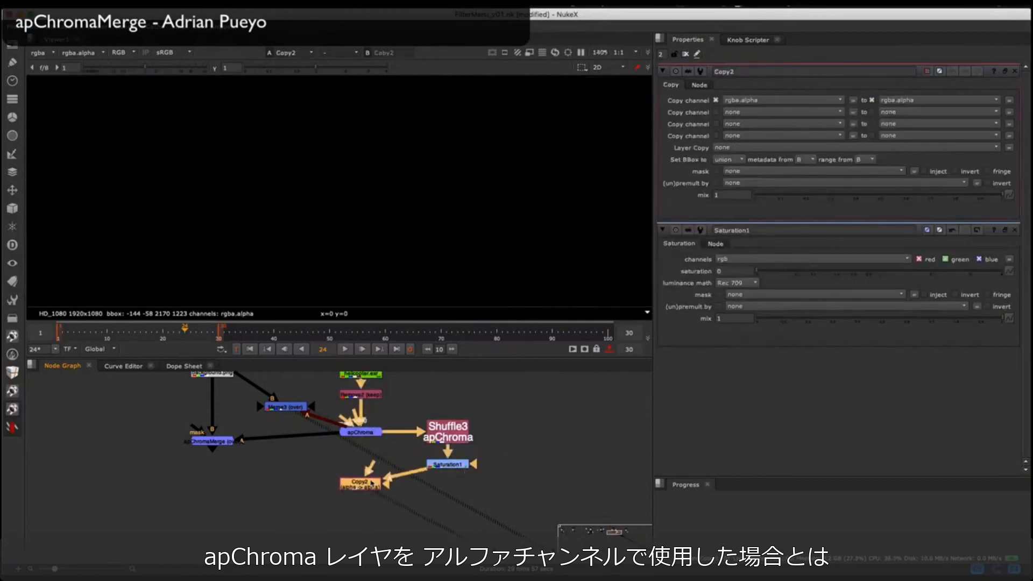
# Step: Connect apChroma to Copy2's B input and set it to copy rgba.red into rgba.alpha
pyautogui.click(425, 487)
pyautogui.press('a')
pyautogui.press('a')
# Step: Feed Copy2 into Merge3's A input and assign Merge3 and apChromaMerge to separate viewer inputs
pyautogui.press('a')
pyautogui.click(371, 482)
pyautogui.click(756, 100)
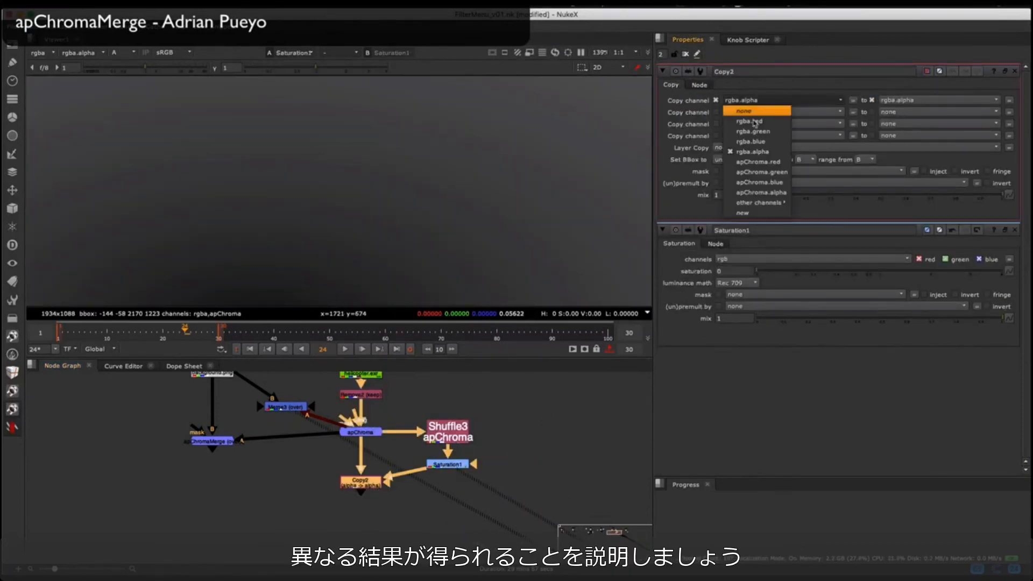
pyautogui.click(754, 121)
pyautogui.moveTo(285, 408); pyautogui.dragTo(260, 481)
pyautogui.moveTo(346, 440); pyautogui.dragTo(360, 483)
pyautogui.moveTo(261, 481); pyautogui.dragTo(275, 514)
pyautogui.press('1')
pyautogui.press('a')
pyautogui.click(211, 442)
pyautogui.press('2')
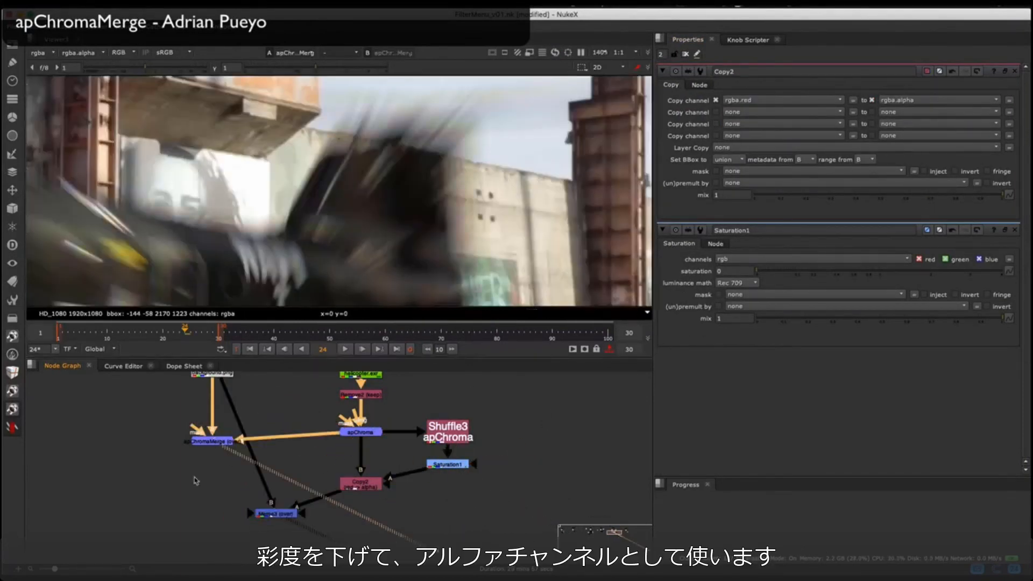
# Step: Switch between the Merge3 and apChromaMerge composites to compare the edges at the helicopter's nose and rotor
pyautogui.press('1')
pyautogui.press('2')
pyautogui.press('1')
pyautogui.moveTo(316, 163); pyautogui.dragTo(451, 151, button='middle')
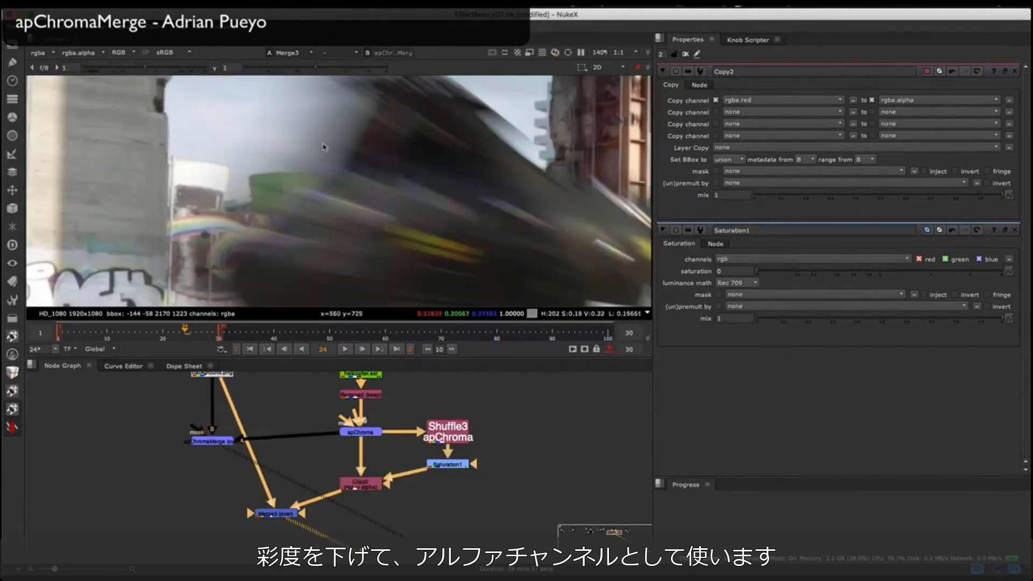
pyautogui.press('2')
pyautogui.press('1')
pyautogui.press('2')
pyautogui.press('1')
pyautogui.moveTo(362, 80); pyautogui.dragTo(365, 215, button='middle')
# Step: Set the helicopter apChroma's smooth to 0 and its monochrome to 0.105
pyautogui.doubleClick(360, 432)
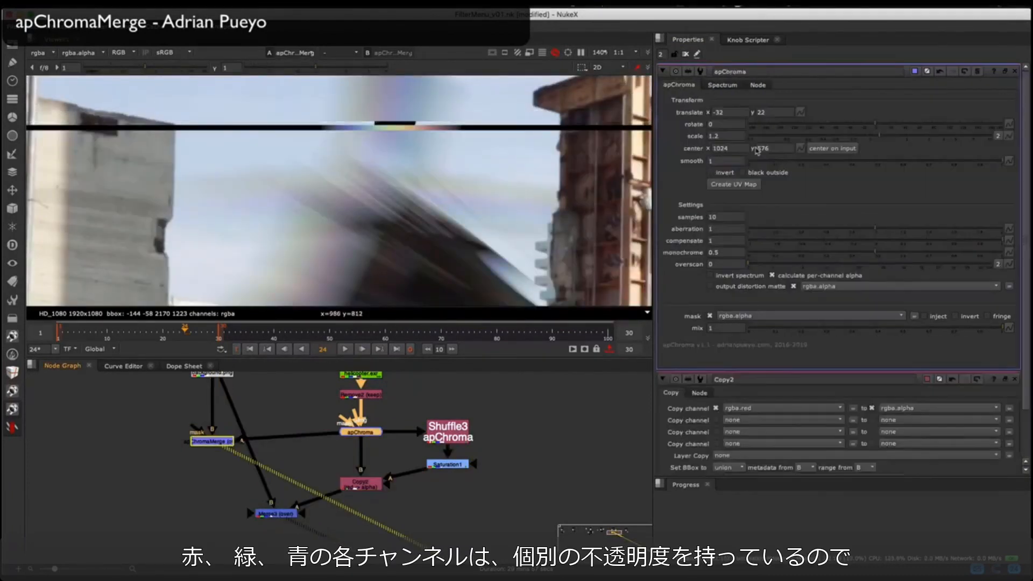
pyautogui.doubleClick(736, 160)
pyautogui.write('0')
pyautogui.press('Return')
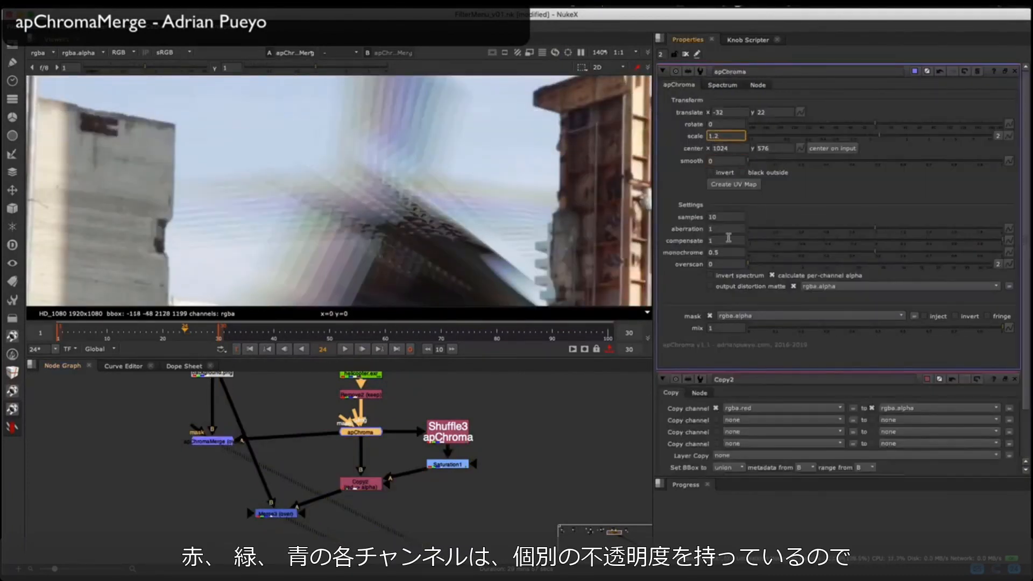
pyautogui.click(795, 252)
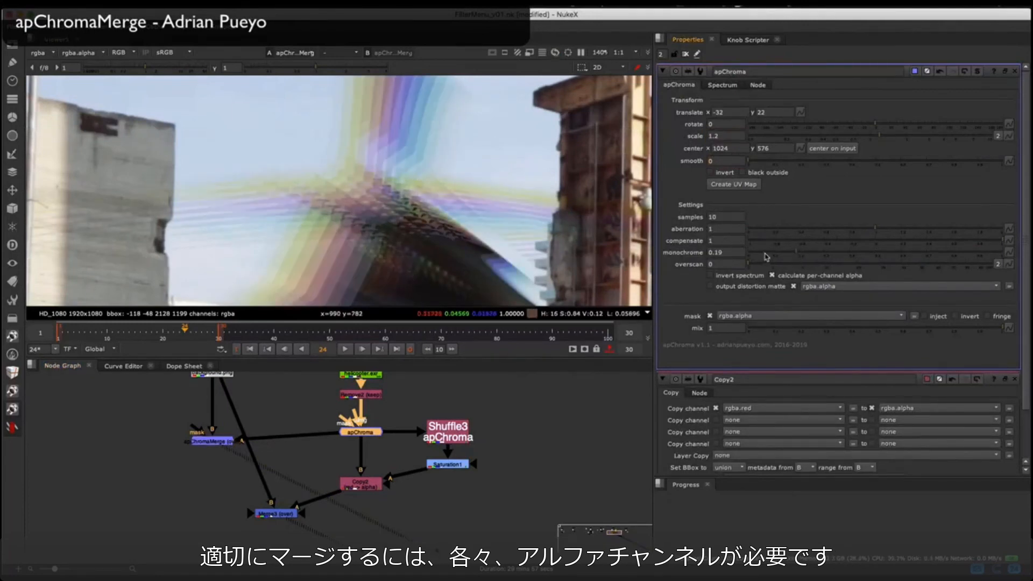
pyautogui.click(774, 252)
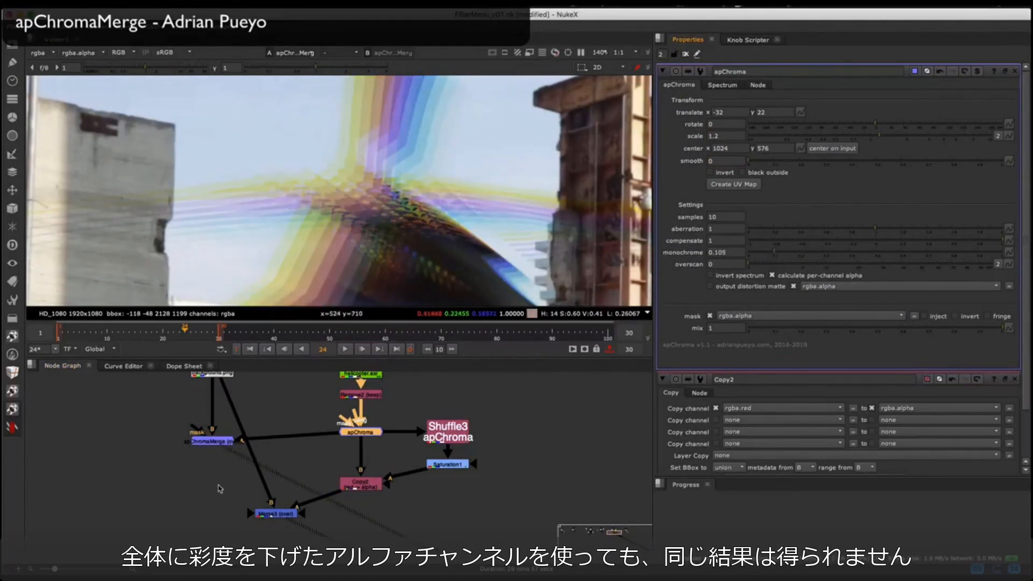
# Step: Reassign the two merges to the viewer inputs and view the desaturated matte from Saturation1
pyautogui.click(276, 514)
pyautogui.press('2')
pyautogui.click(215, 484)
pyautogui.press('1')
pyautogui.click(274, 513)
pyautogui.click(213, 441)
pyautogui.click(448, 464)
pyautogui.press('1')
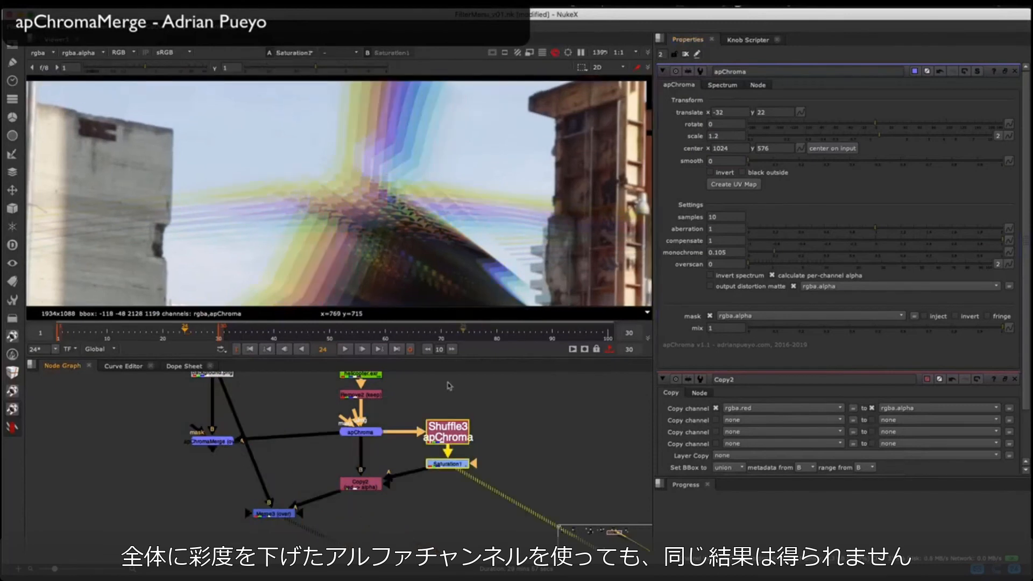
# Step: View Copy2's output and set up Merge3 against apChromaMerge for a close look at the rotor fringes
pyautogui.click(360, 485)
pyautogui.press('1')
pyautogui.press('2')
pyautogui.click(212, 441)
pyautogui.press('1')
pyautogui.press('2')
pyautogui.scroll(-5, 444, 183)
pyautogui.scroll(7, 428, 181)
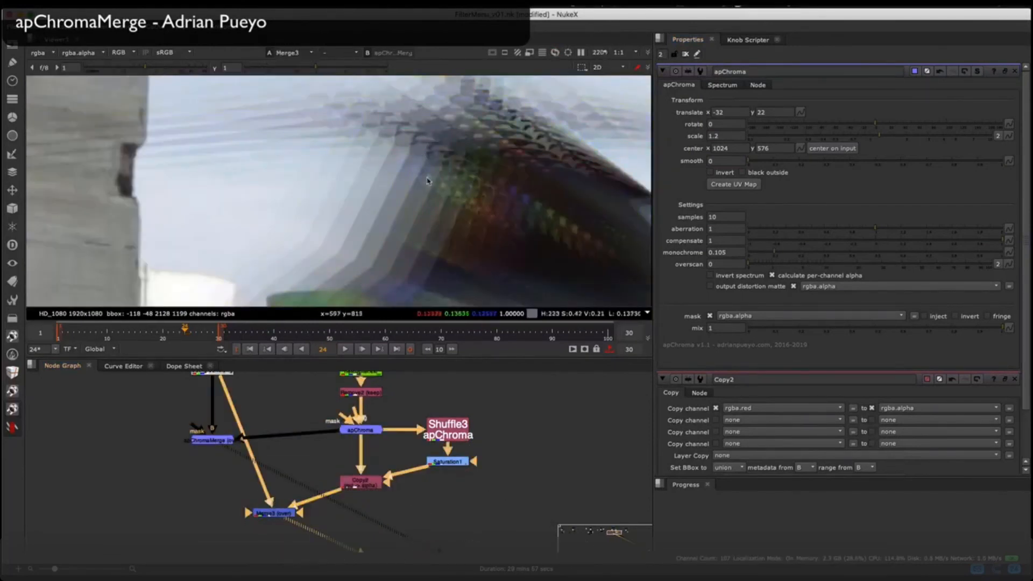
# Step: Compare the rotor fringes and nose of the helicopter between the Merge3 and apChromaMerge results
pyautogui.scroll(-4, 450, 208)
pyautogui.press('2')
pyautogui.press('1')
pyautogui.moveTo(470, 164); pyautogui.dragTo(408, 226, button='middle')
pyautogui.scroll(-3, 408, 226)
pyautogui.moveTo(211, 442); pyautogui.dragTo(211, 446)
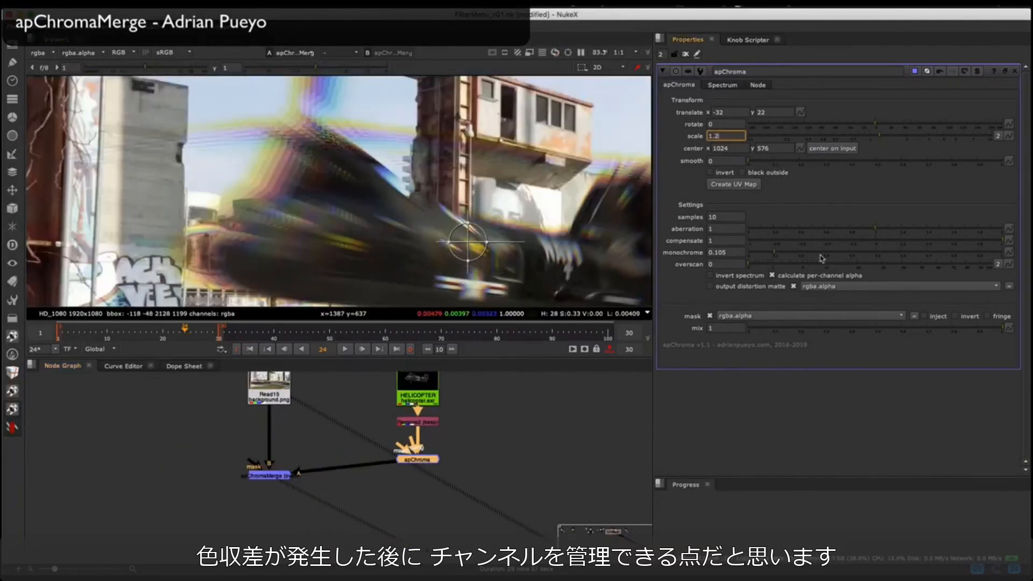
pyautogui.press('Return')
pyautogui.click(685, 54)
pyautogui.scroll(-5, 265, 144)
pyautogui.scroll(2, 264, 153)
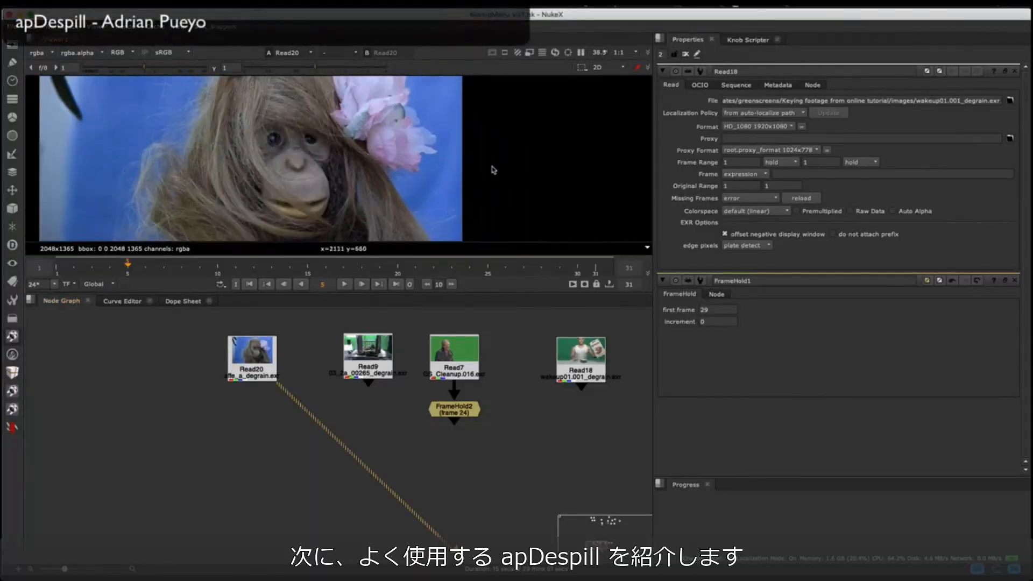
# Step: Add an apDespill node fed by the orangutan plate Read20 and set its spill color to blue
pyautogui.moveTo(436, 232); pyautogui.dragTo(407, 209, button='middle')
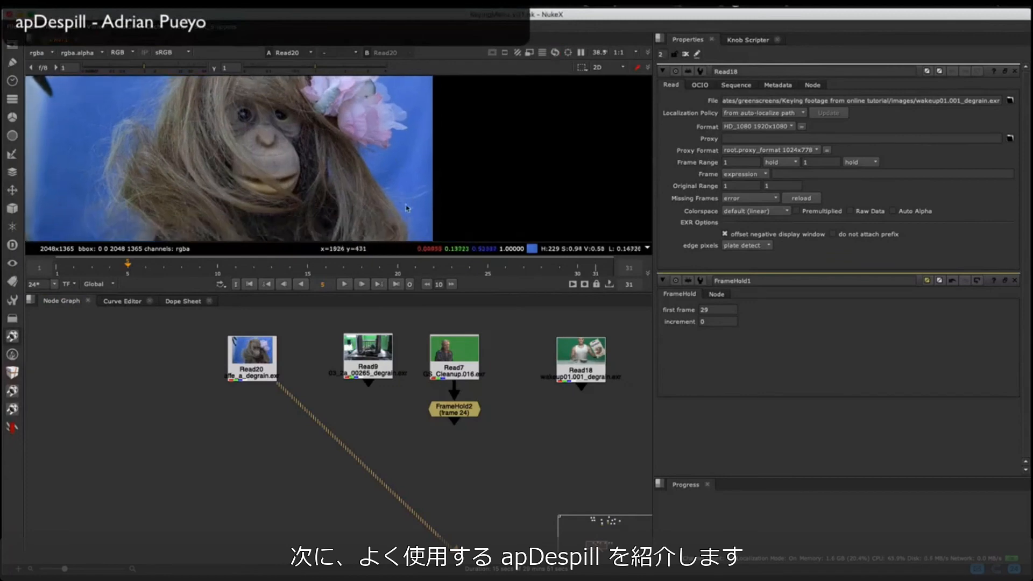
pyautogui.click(12, 428)
pyautogui.moveTo(69, 433)
pyautogui.click(161, 433)
pyautogui.scroll(2, 242, 425)
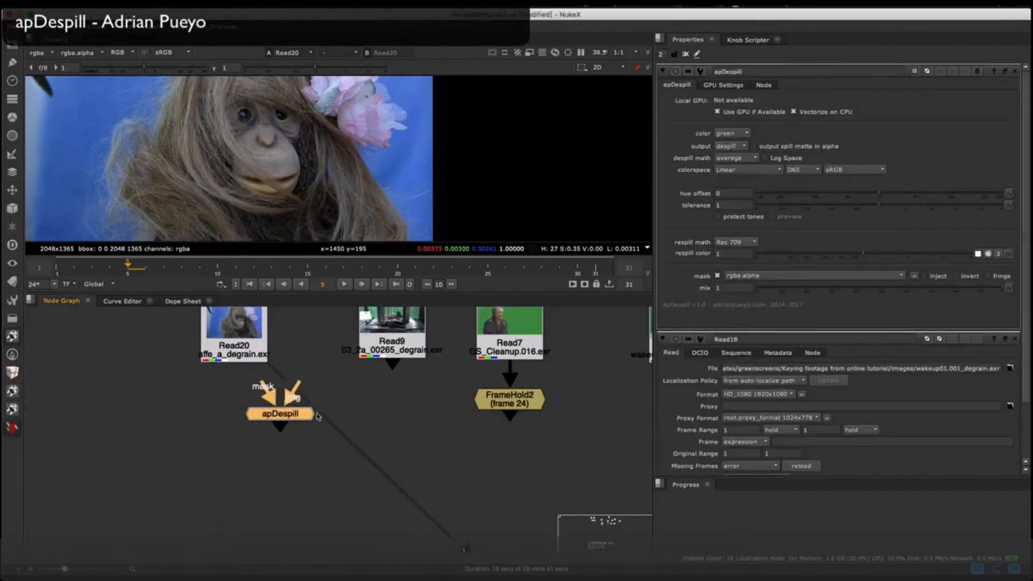
pyautogui.moveTo(244, 435); pyautogui.dragTo(244, 443)
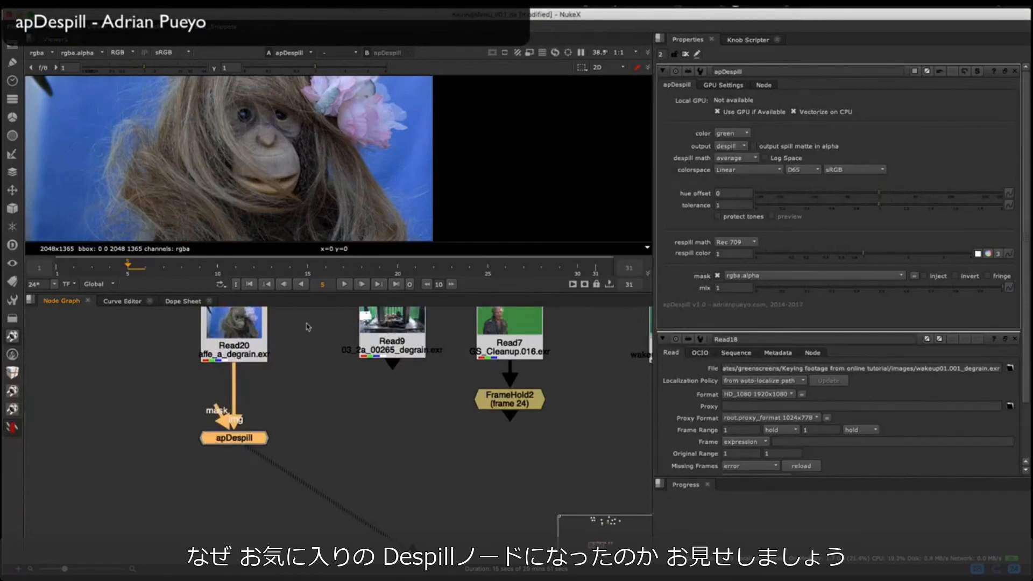
pyautogui.click(740, 137)
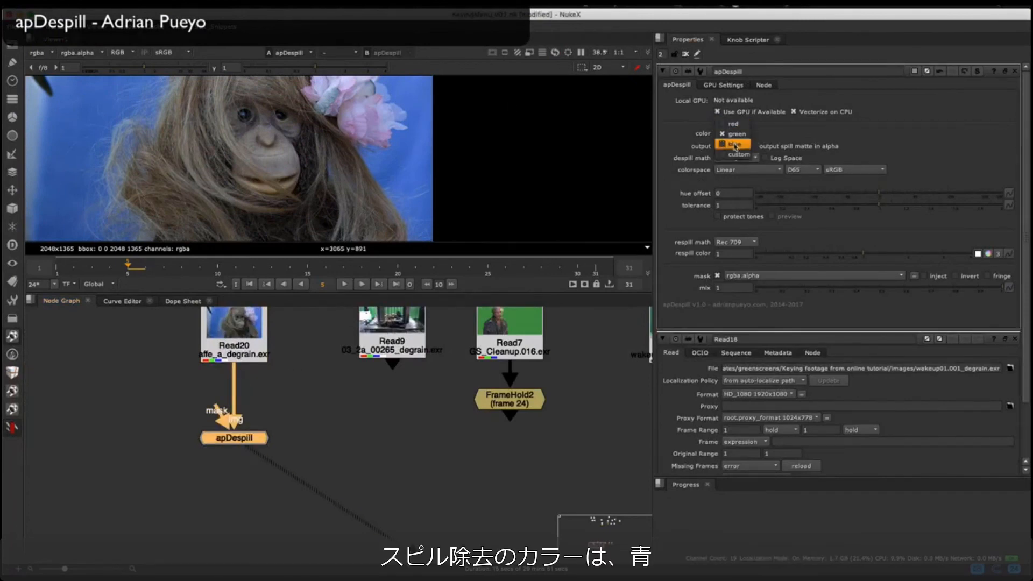
pyautogui.click(735, 145)
# Step: Compare the despilled orangutan hair with the original Read20 plate by toggling apDespill and wiping between the two images
pyautogui.scroll(5, 398, 146)
pyautogui.press('d')
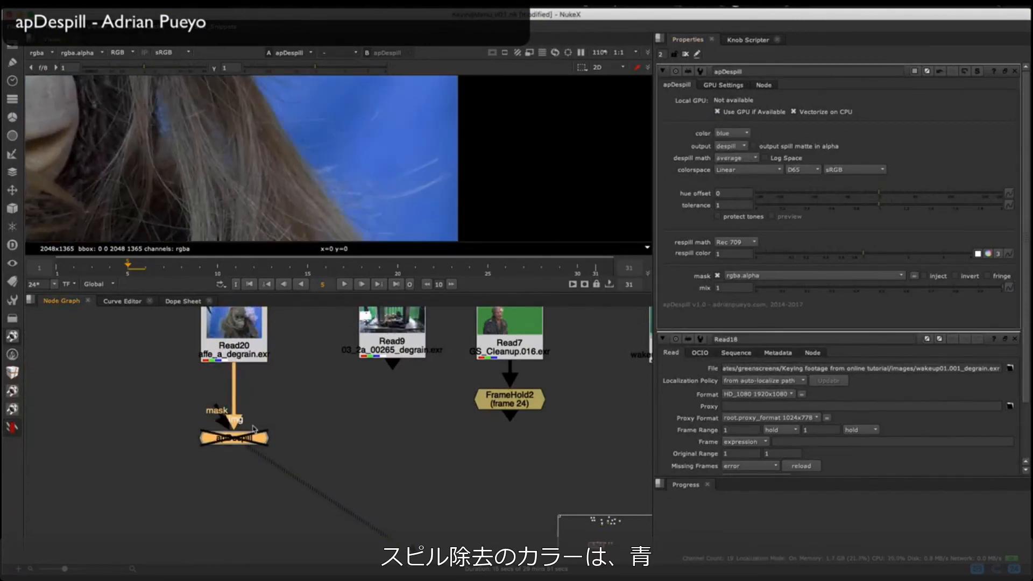
pyautogui.press('w')
pyautogui.scroll(-6, 355, 178)
pyautogui.press('d')
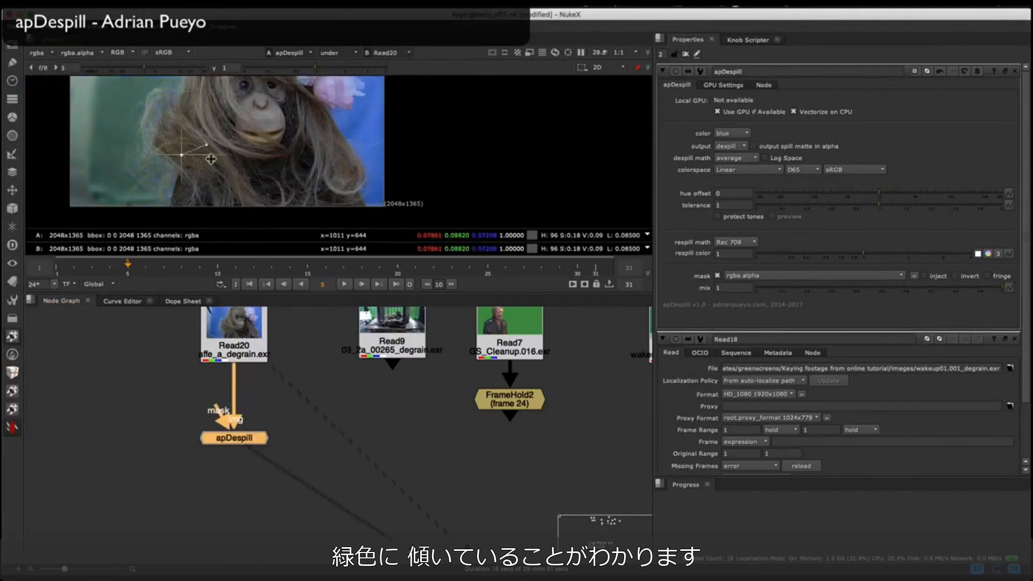
pyautogui.moveTo(211, 158); pyautogui.dragTo(434, 163)
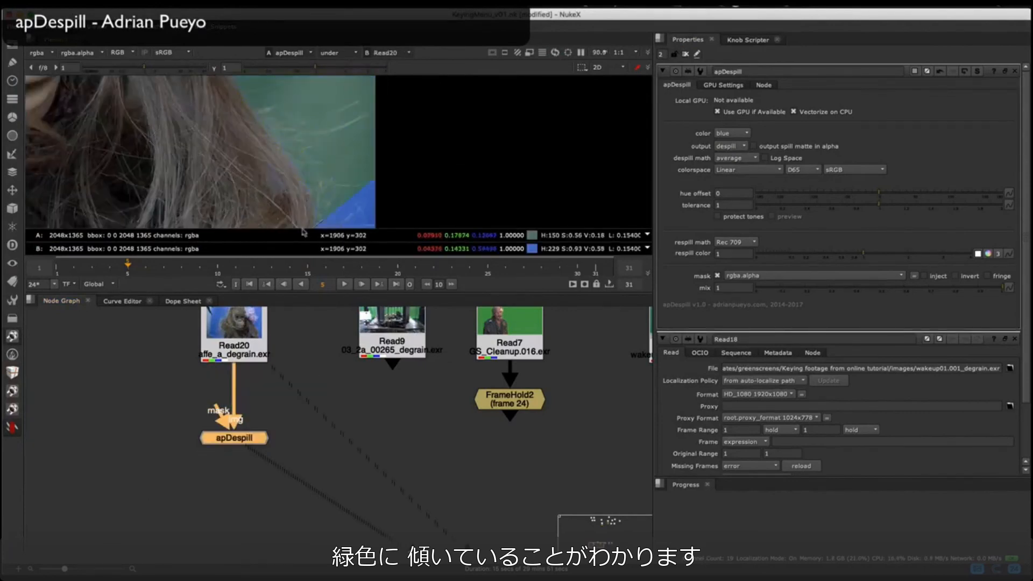
pyautogui.moveTo(287, 224); pyautogui.dragTo(313, 153, button='middle')
pyautogui.scroll(-2, 355, 210)
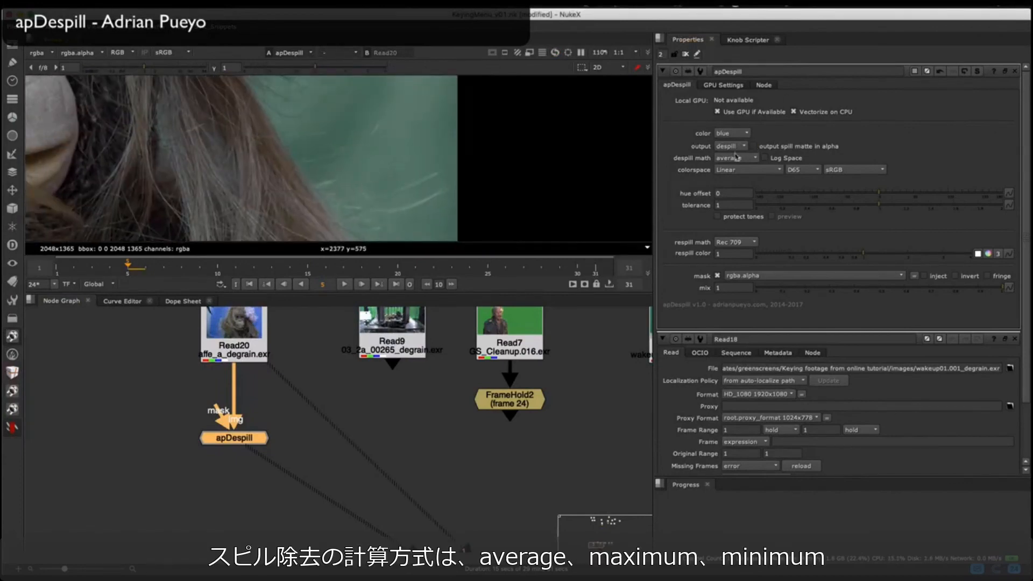
# Step: Try the maximum and minimum despill math on apDespill and set it to custom
pyautogui.click(744, 169)
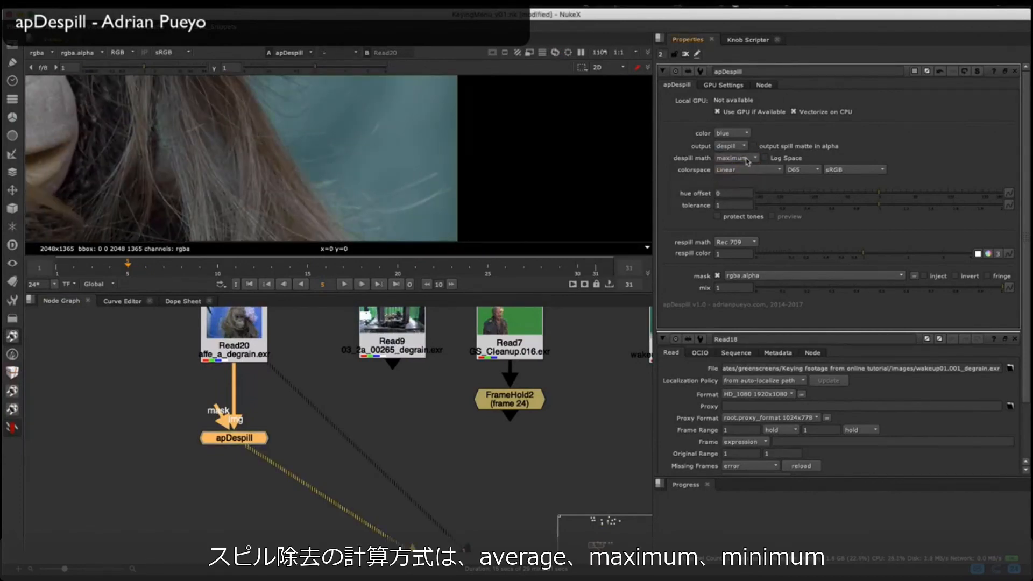
pyautogui.click(745, 169)
pyautogui.click(736, 159)
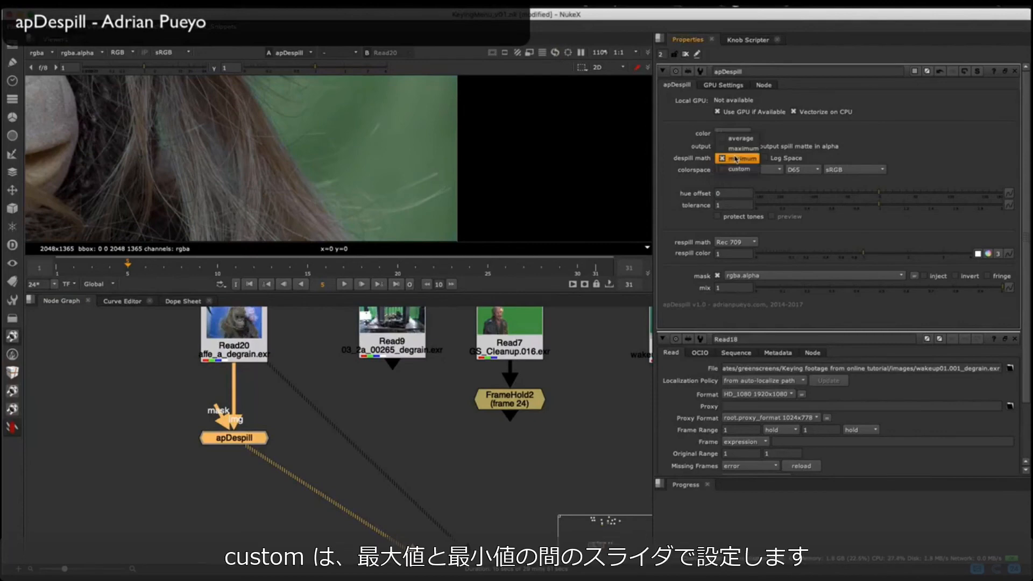
pyautogui.click(739, 170)
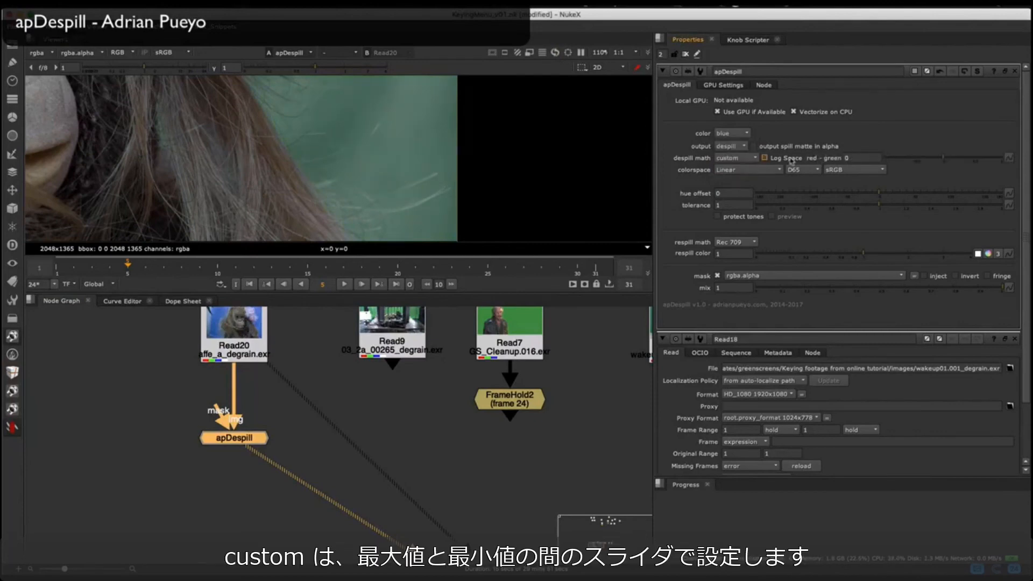
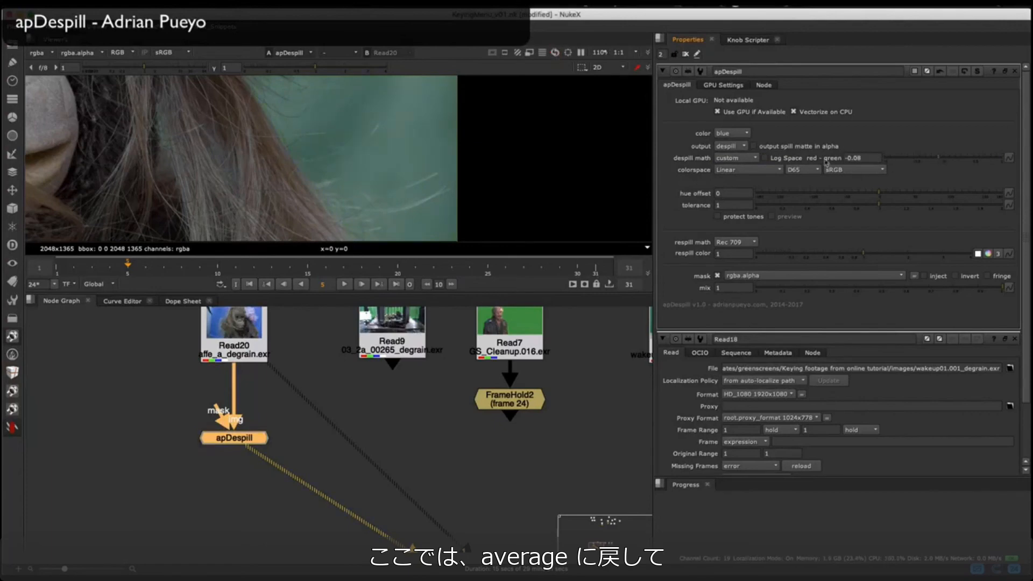
# Step: Set apDespill's despill math back to average and try Log Space on and off
pyautogui.click(757, 160)
pyautogui.click(754, 128)
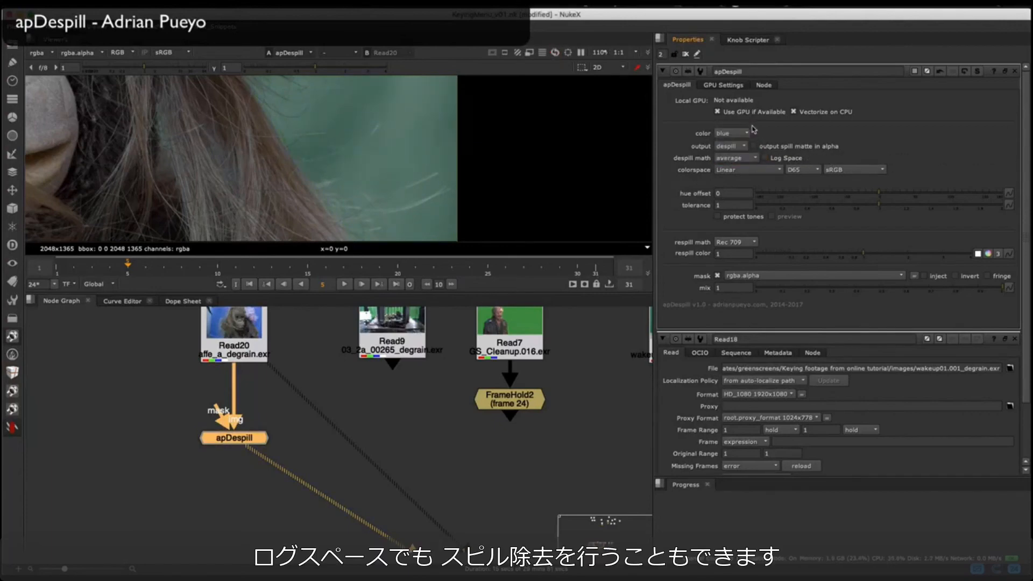
pyautogui.click(765, 158)
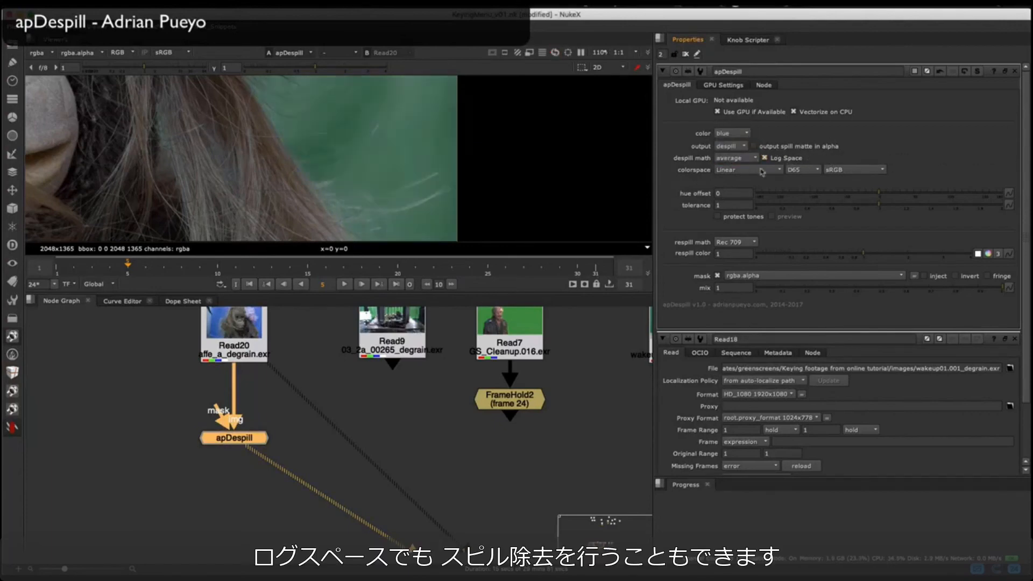
pyautogui.click(789, 159)
pyautogui.click(794, 160)
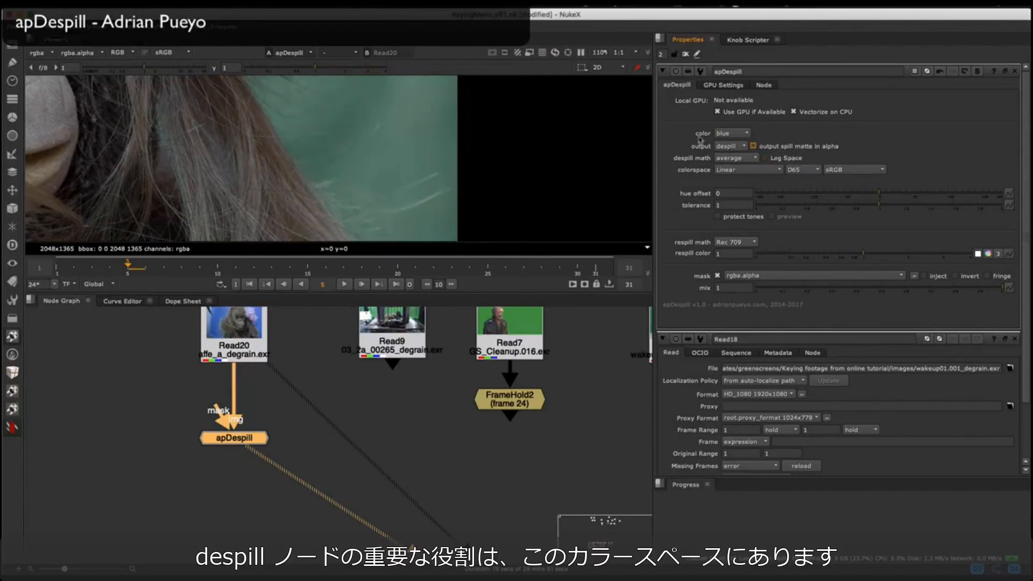
# Step: Try different illuminants for apDespill's colorspace, from A through ACES, and settle on E
pyautogui.click(810, 172)
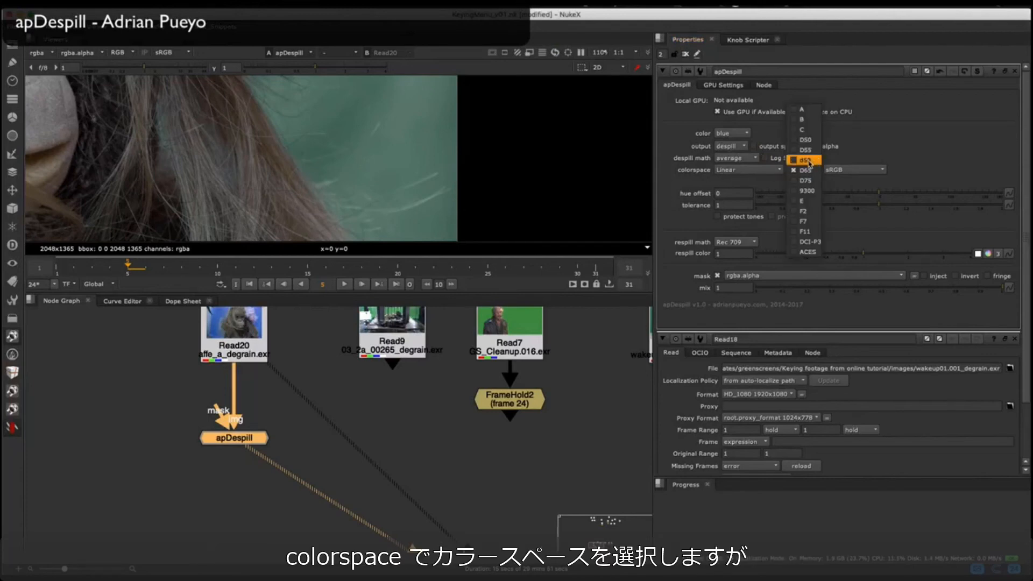
pyautogui.click(807, 160)
pyautogui.press('Up')
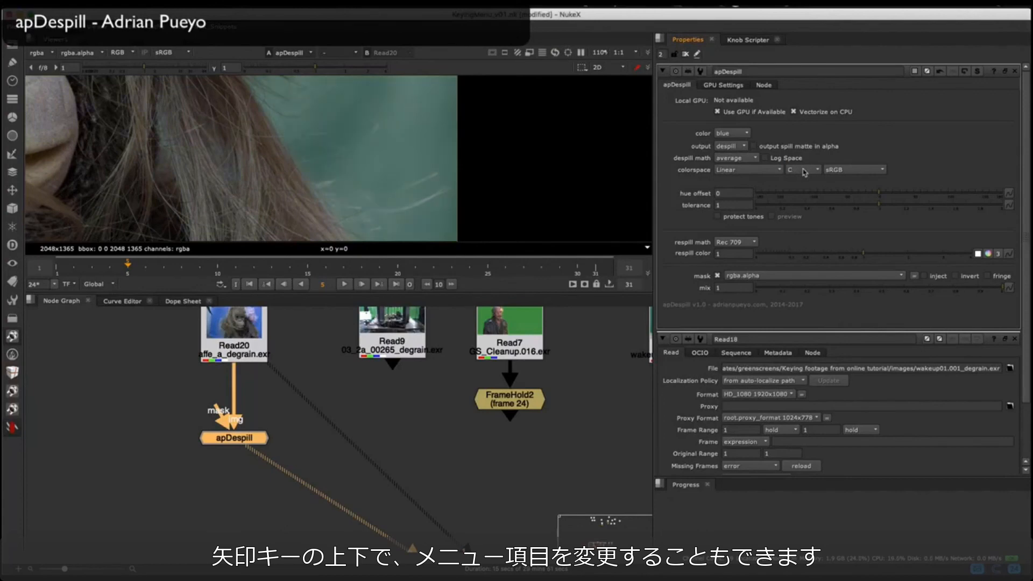
pyautogui.press('Up')
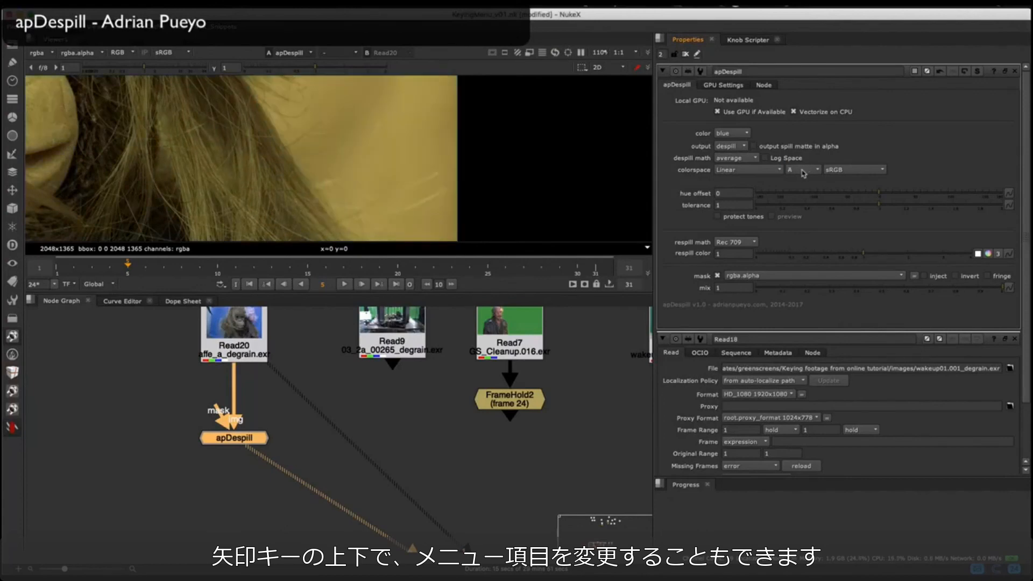
pyautogui.press('Down')
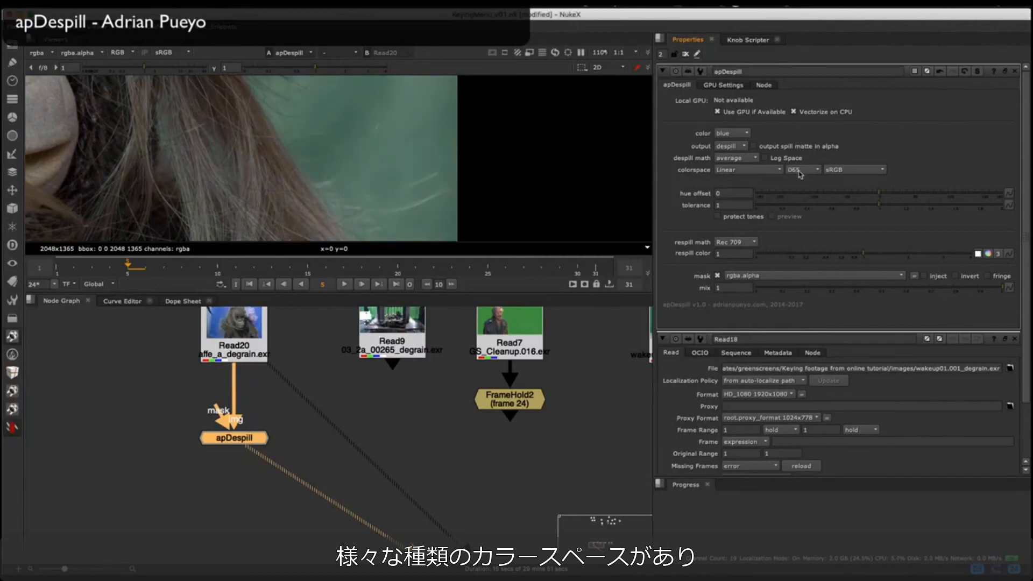
pyautogui.press('Down')
pyautogui.press('Down')
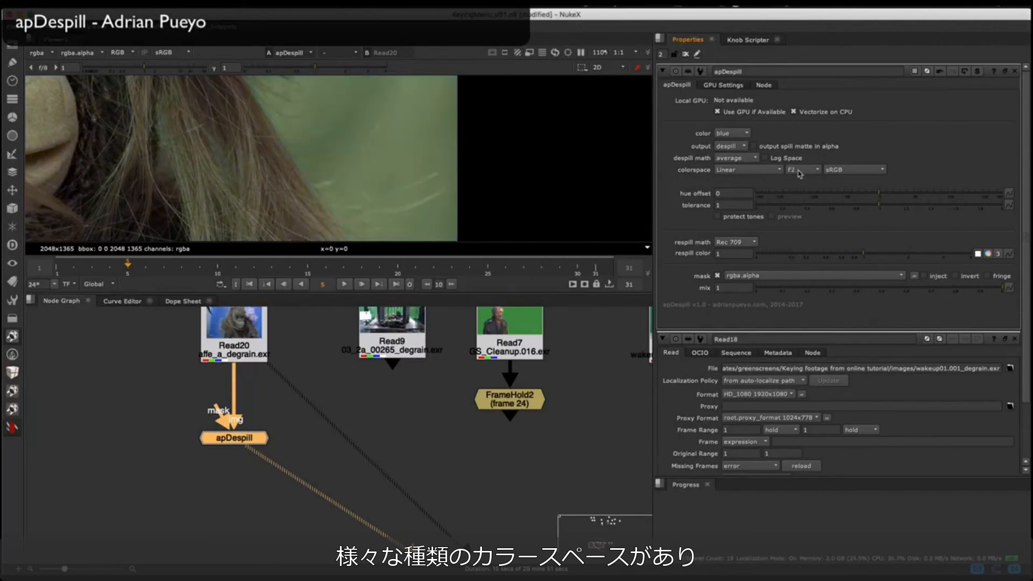
pyautogui.press('Down')
pyautogui.press('Down')
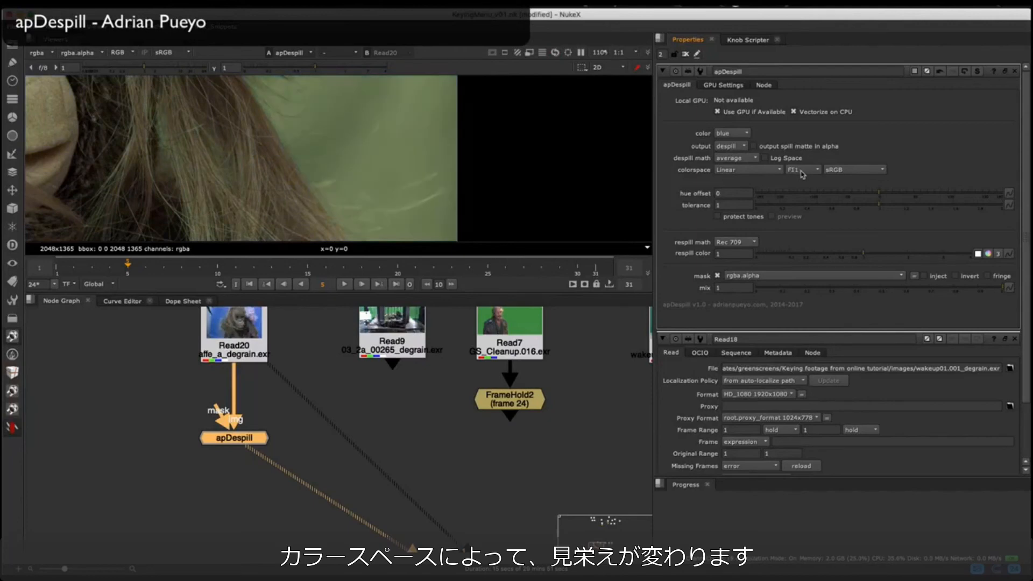
pyautogui.press('Down')
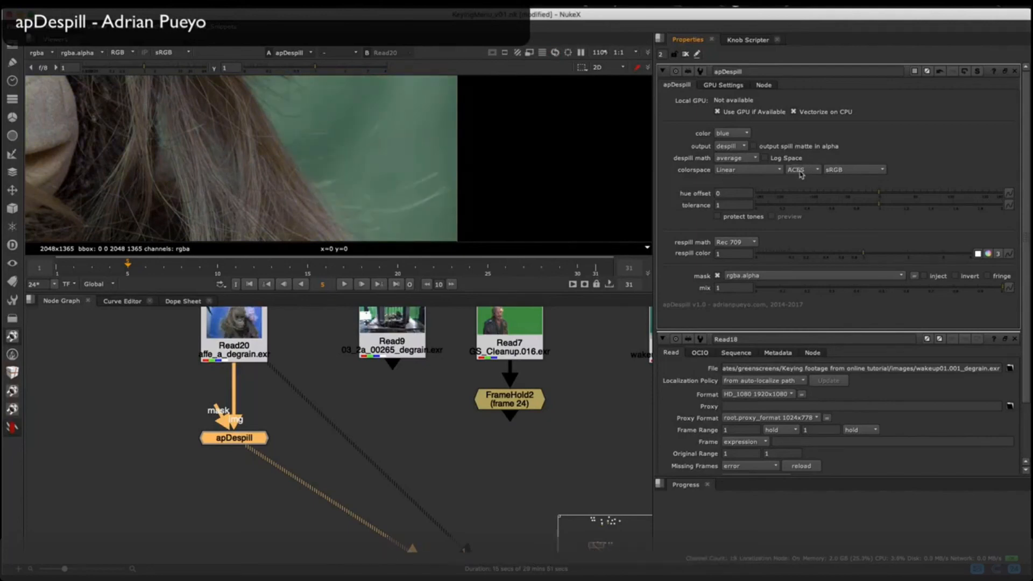
pyautogui.press('Up')
pyautogui.press('Up')
pyautogui.press('Up')
pyautogui.press('Up')
pyautogui.press('Up')
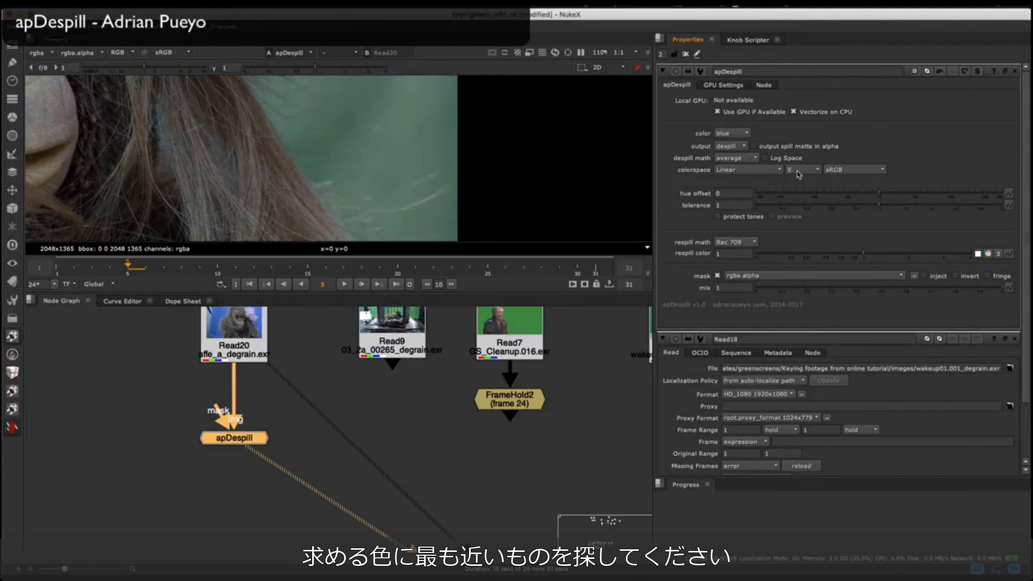
pyautogui.press('Up')
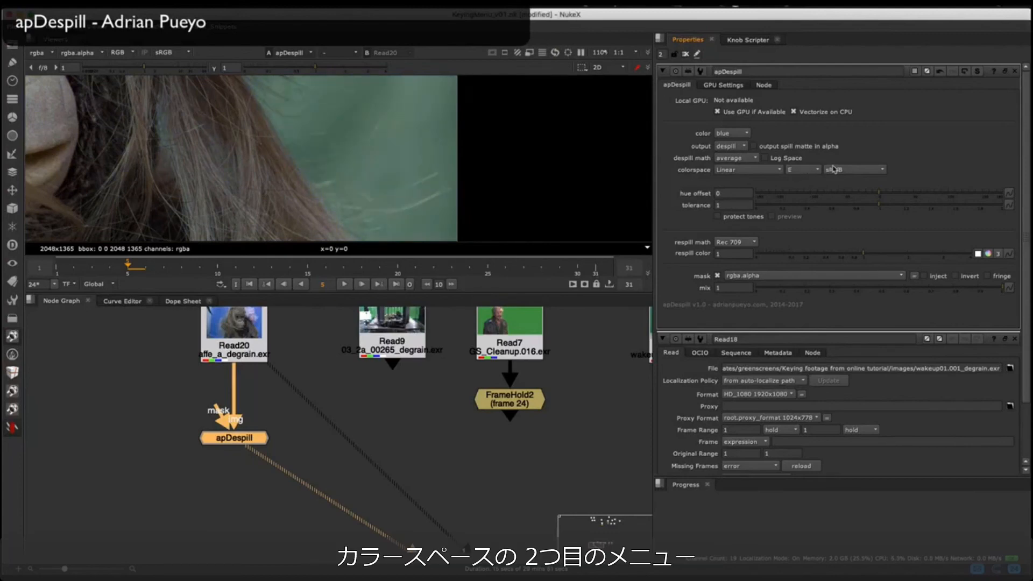
# Step: Try different primaries for apDespill's colorspace, including ProPhoto and Rec2020, and settle on ECI RGB
pyautogui.click(833, 170)
pyautogui.click(845, 171)
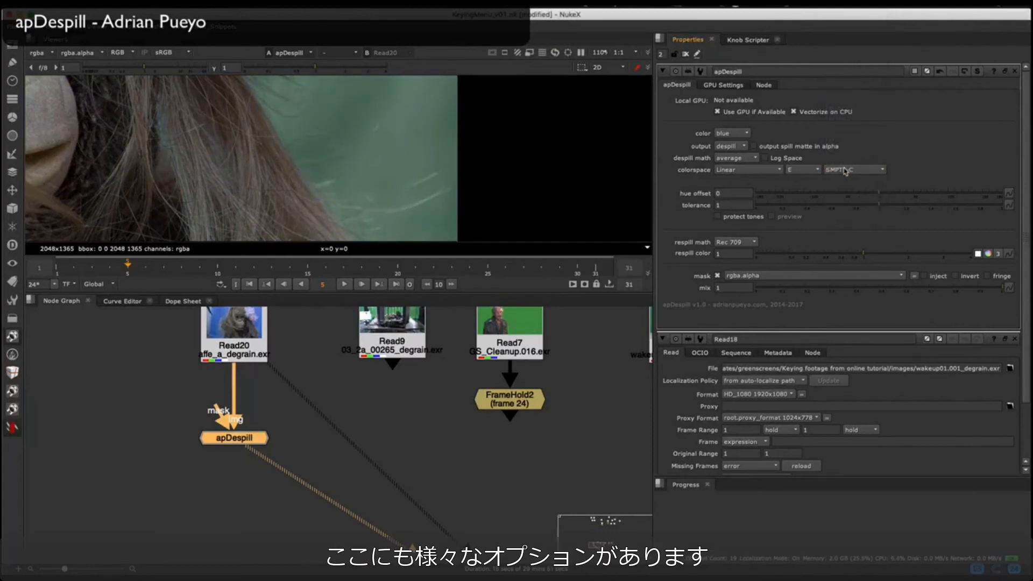
pyautogui.press('Up')
pyautogui.press('Up')
pyautogui.press('Down')
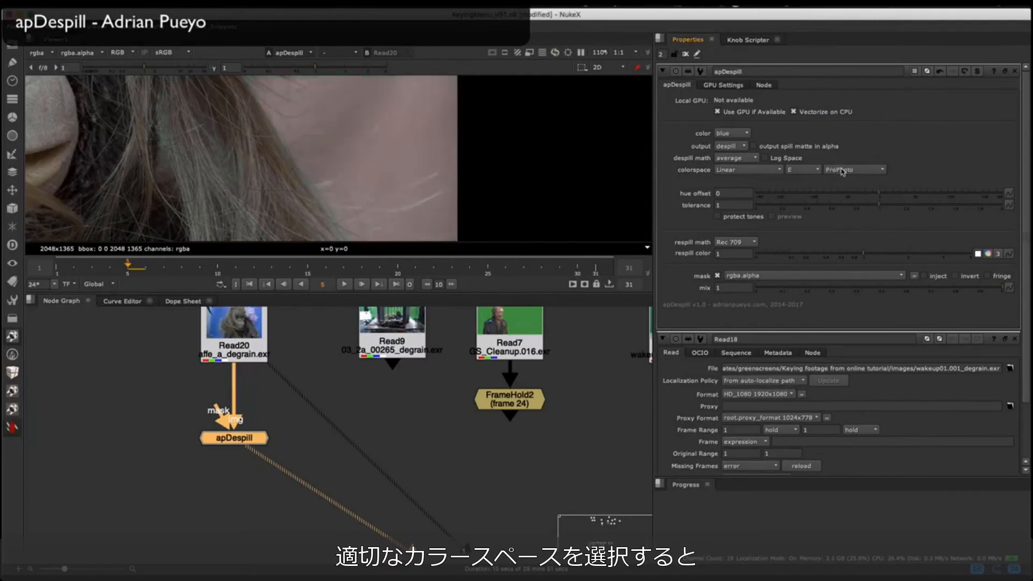
pyautogui.press('Down')
pyautogui.press('Down')
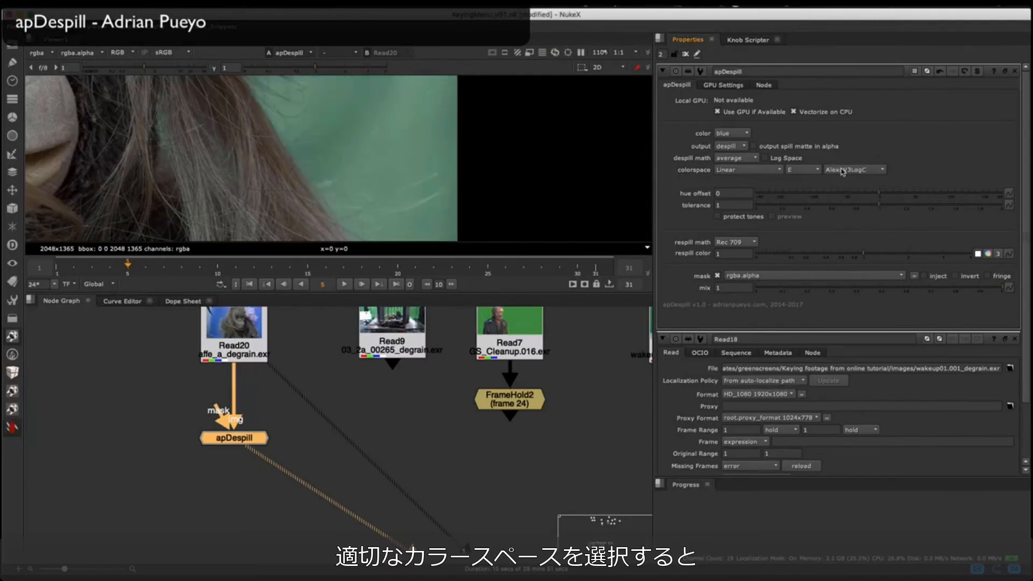
pyautogui.press('Down')
pyautogui.press('Down')
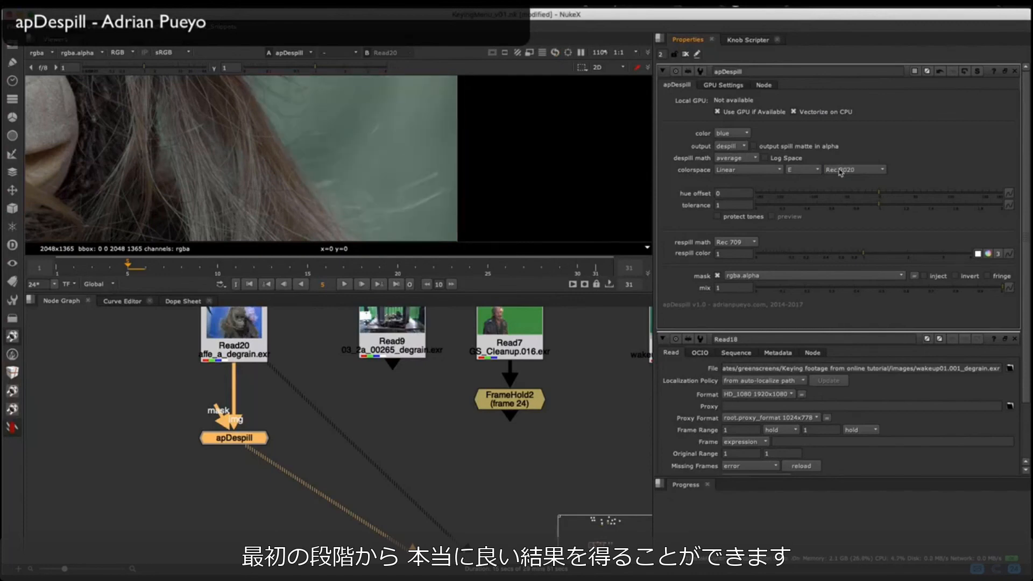
pyautogui.press('Down')
pyautogui.press('Down')
pyautogui.press('Down')
pyautogui.press('Down')
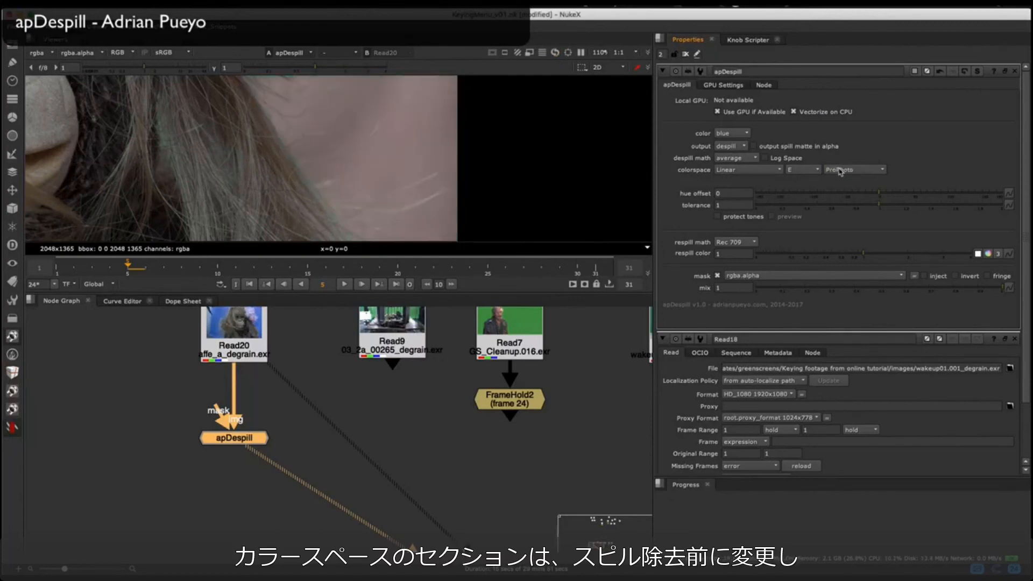
pyautogui.press('Down')
pyautogui.press('Up')
pyautogui.press('Down')
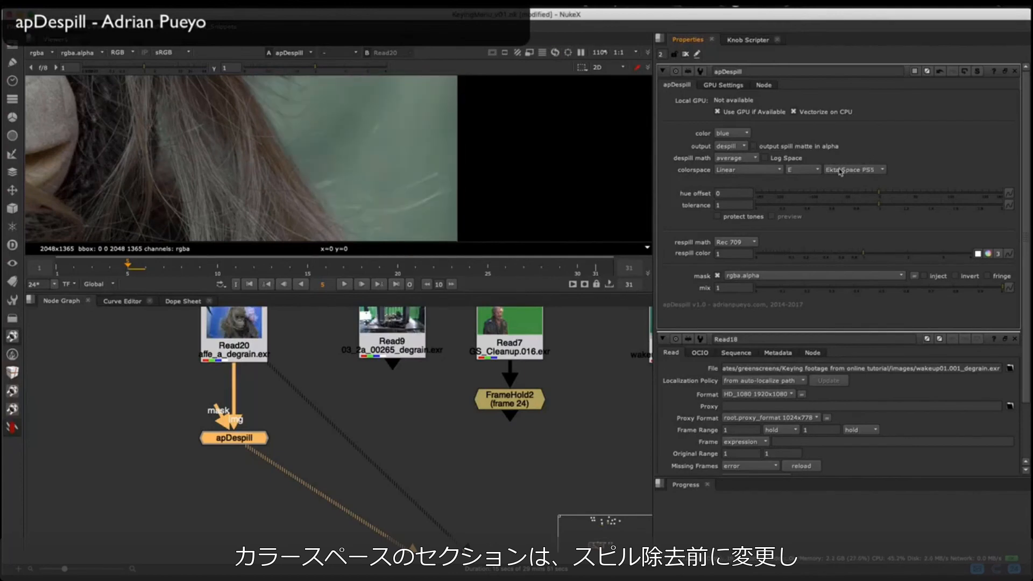
pyautogui.press('Up')
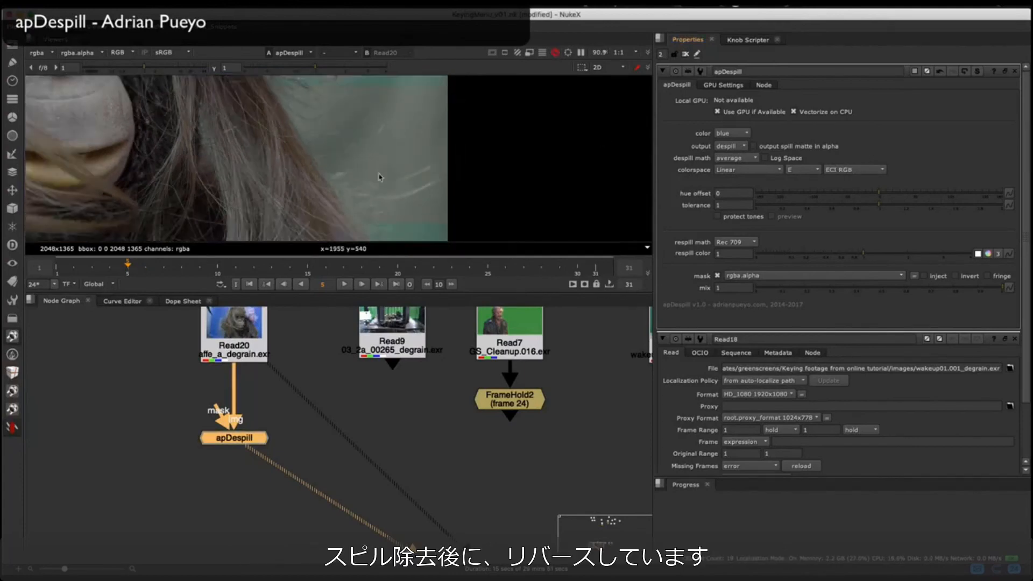
# Step: Inspect the despilled hair edges, try the hue offset and fine-tune apDespill's tolerance to 0.99
pyautogui.scroll(-5, 416, 156)
pyautogui.moveTo(410, 117); pyautogui.dragTo(407, 200, button='middle')
pyautogui.scroll(4, 415, 191)
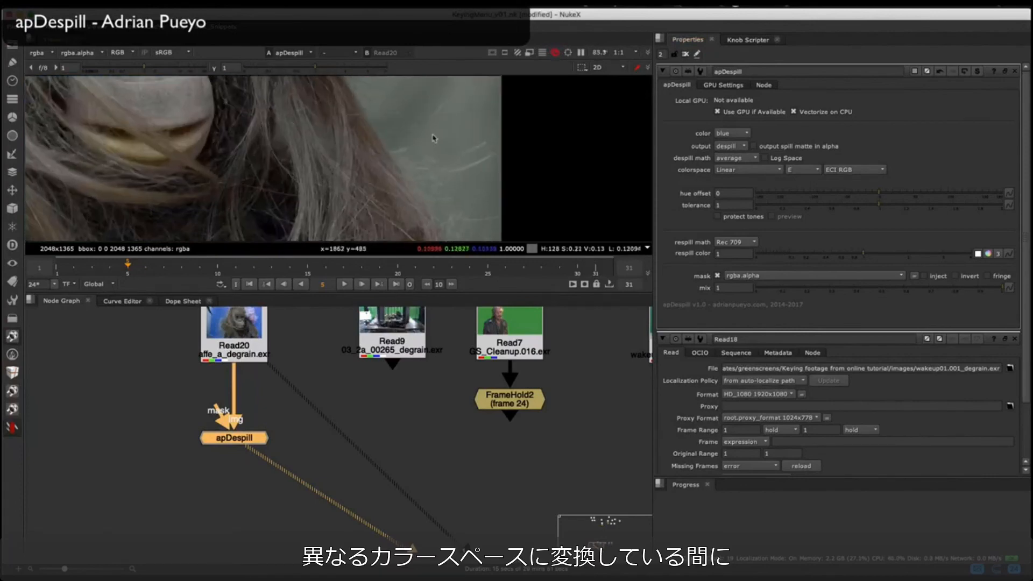
pyautogui.scroll(5, 364, 173)
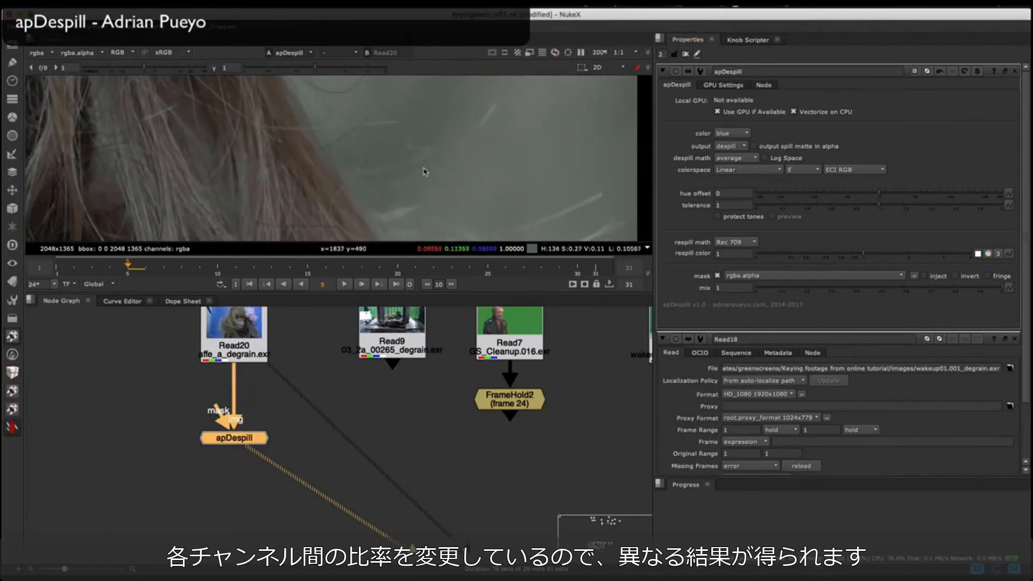
pyautogui.scroll(-1, 389, 171)
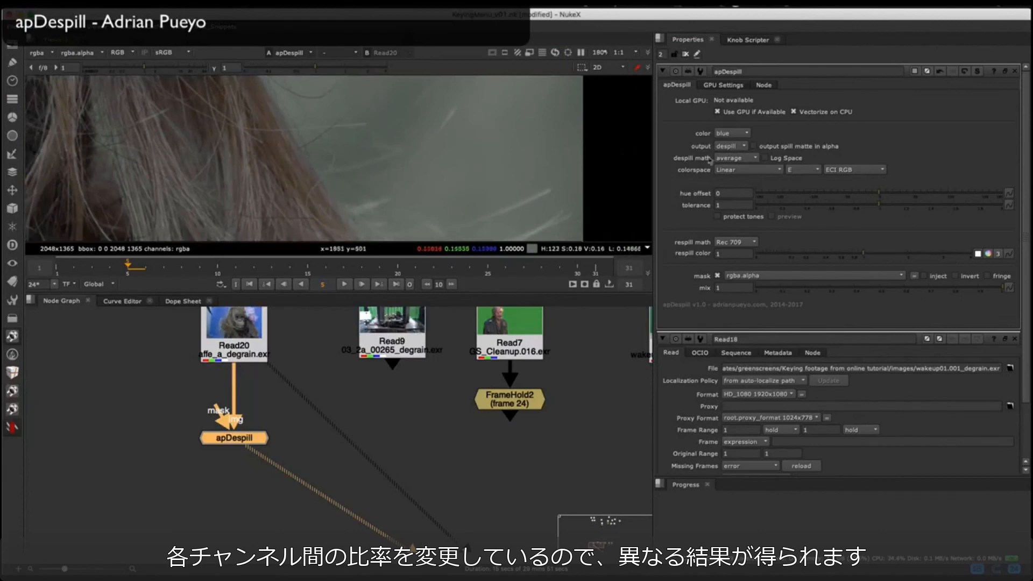
pyautogui.click(879, 197)
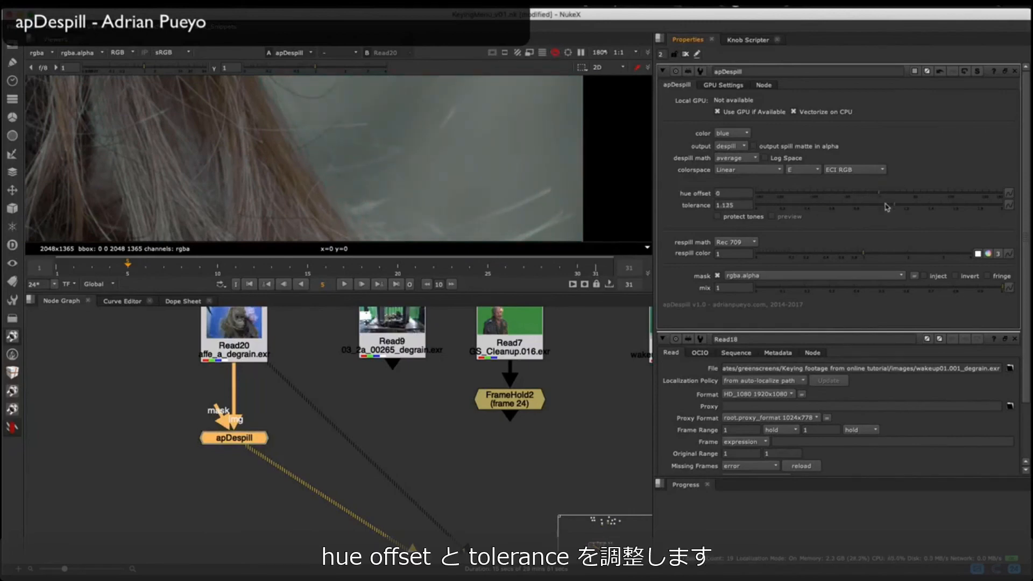
pyautogui.moveTo(879, 206); pyautogui.dragTo(874, 205)
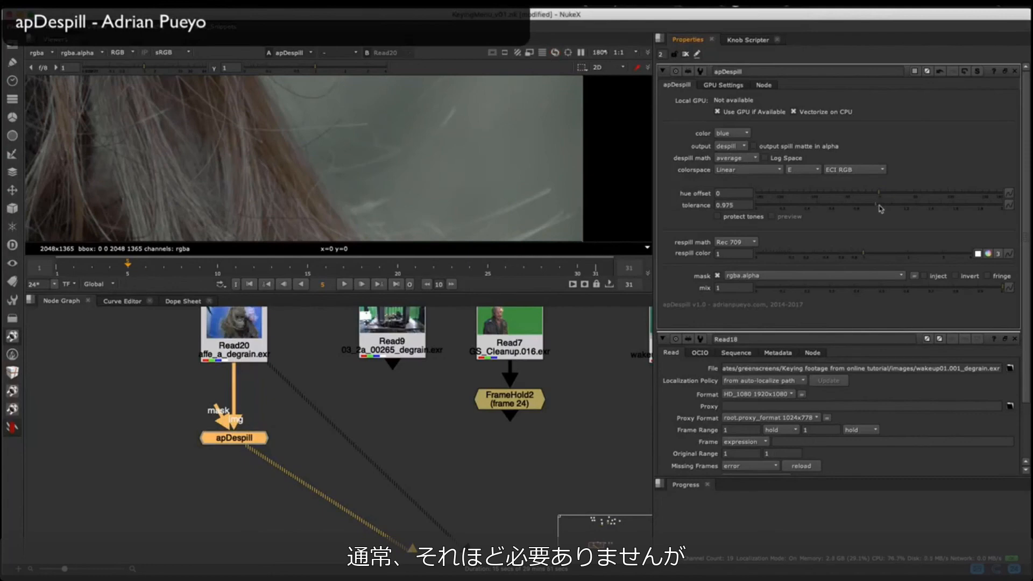
pyautogui.moveTo(887, 206); pyautogui.dragTo(878, 205)
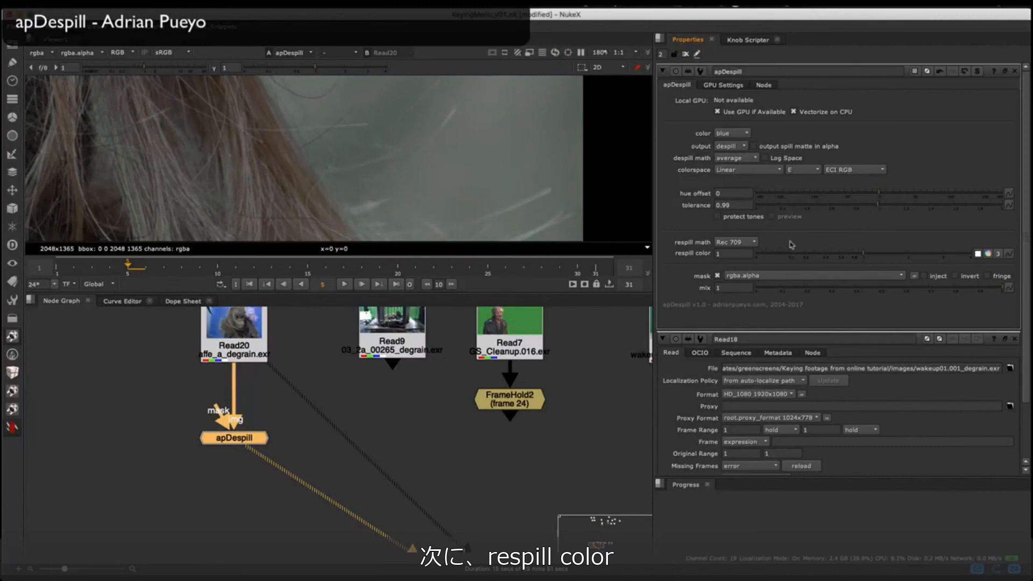
# Step: Set apDespill's respill color to 0 and check the orangutan's hair
pyautogui.moveTo(828, 256); pyautogui.dragTo(754, 255)
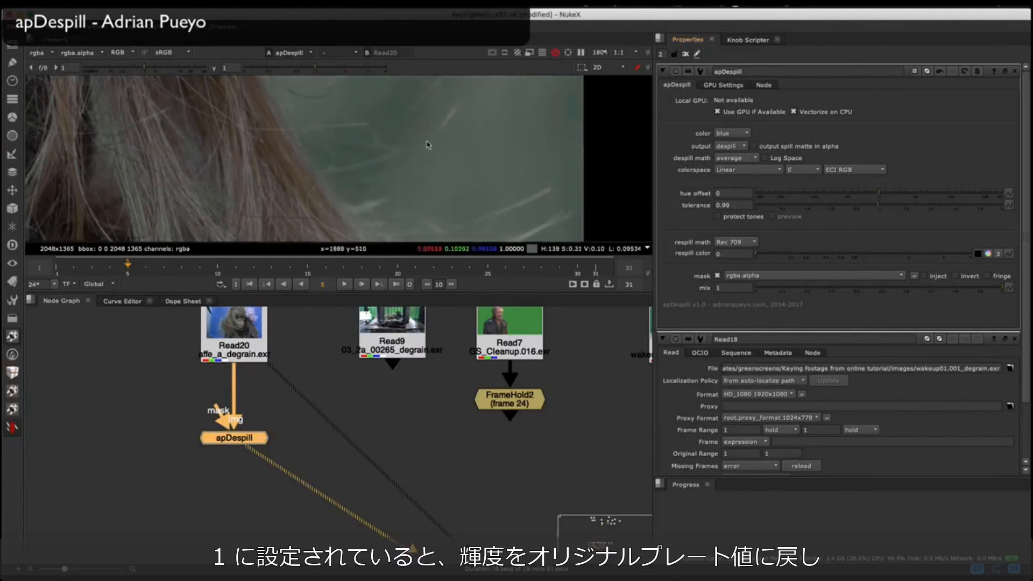
pyautogui.scroll(-5, 435, 162)
pyautogui.moveTo(458, 149); pyautogui.dragTo(444, 177, button='middle')
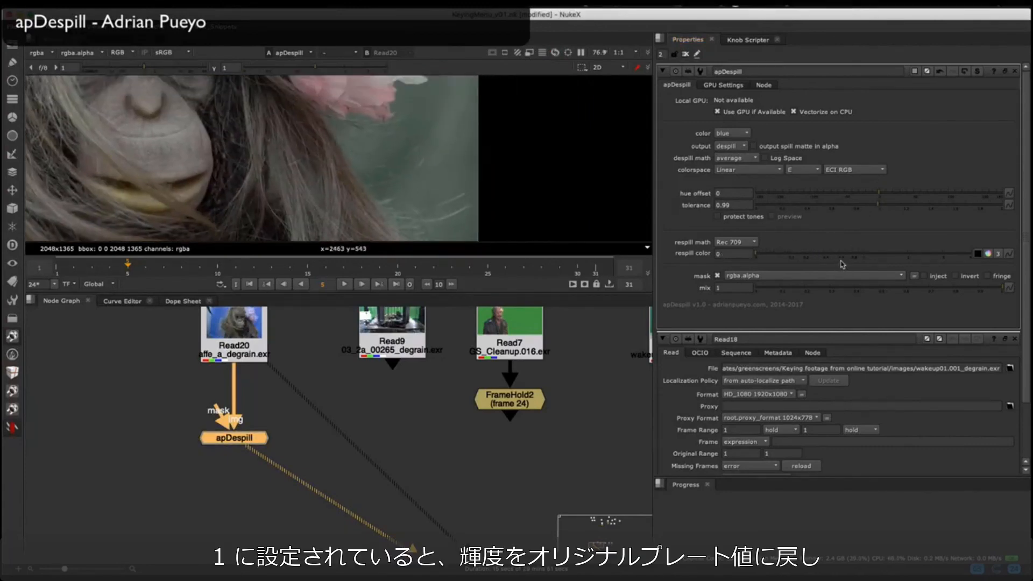
# Step: Shift apDespill's respill color to a warmer tone with red 0.07, green -0.8 and blue -0.7
pyautogui.click(990, 254)
pyautogui.click(885, 274)
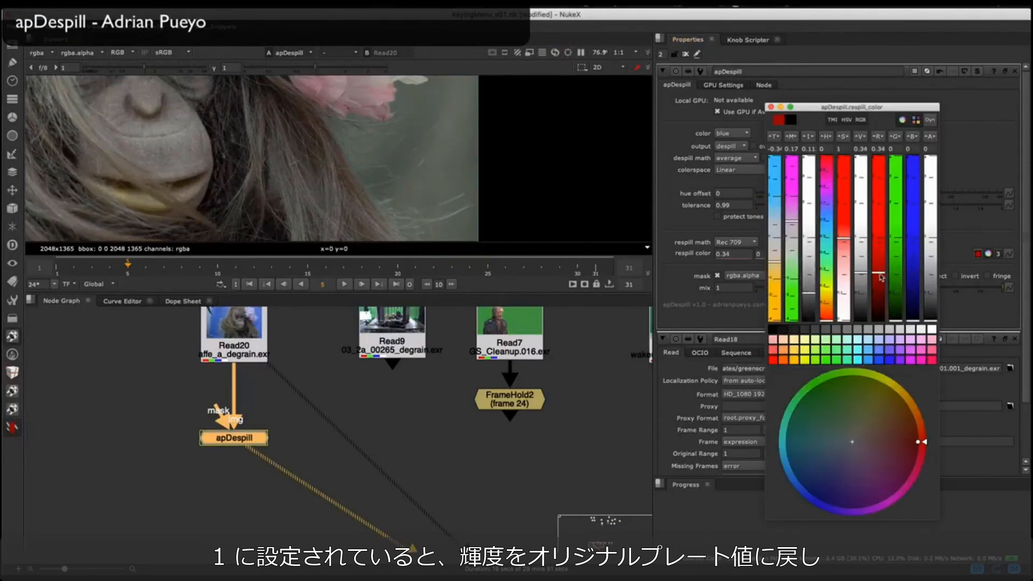
pyautogui.moveTo(879, 151)
pyautogui.mouseDown()
pyautogui.moveTo(871, 151)
pyautogui.moveTo(916, 161)
pyautogui.mouseUp()
pyautogui.click(913, 148)
pyautogui.press('Down')
pyautogui.press('Down')
pyautogui.press('Down')
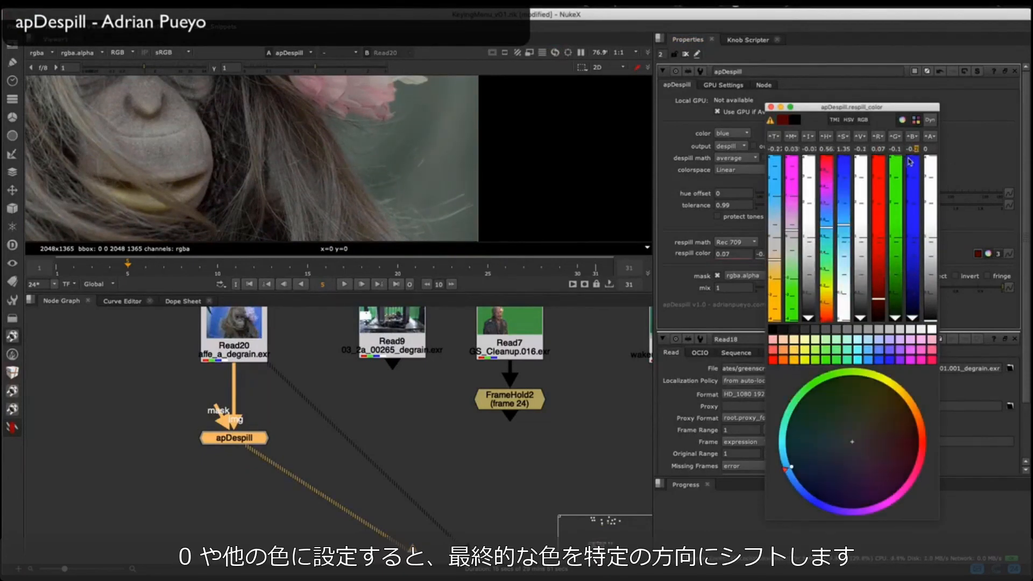
pyautogui.click(771, 108)
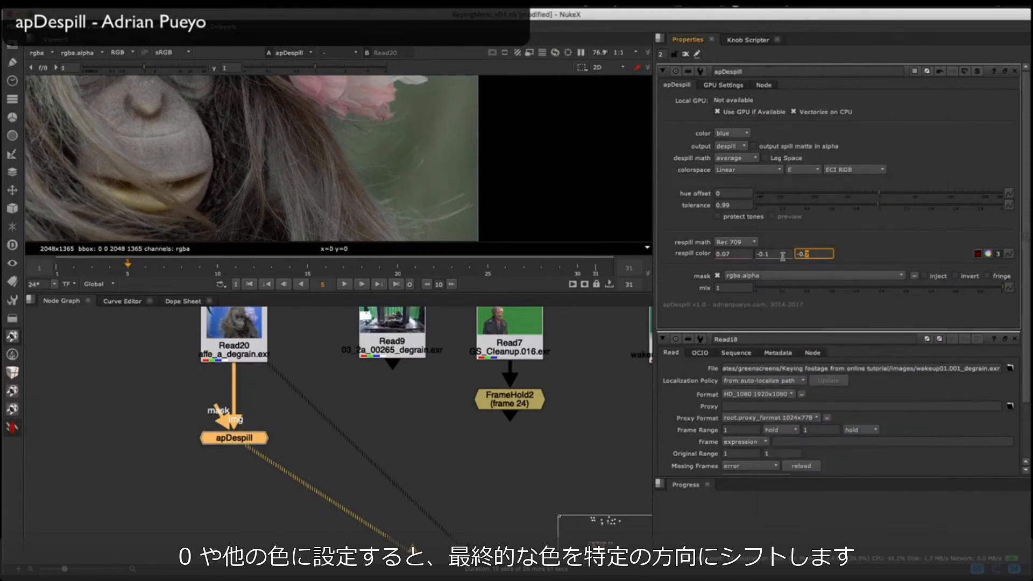
pyautogui.click(783, 257)
pyautogui.press('Down')
pyautogui.press('Down')
pyautogui.press('Down')
pyautogui.press('Down')
pyautogui.press('Down')
pyautogui.press('Down')
pyautogui.press('Down')
# Step: Compare the orangutan's hair edges with apDespill disabled and enabled
pyautogui.scroll(-5, 538, 196)
pyautogui.click(227, 432)
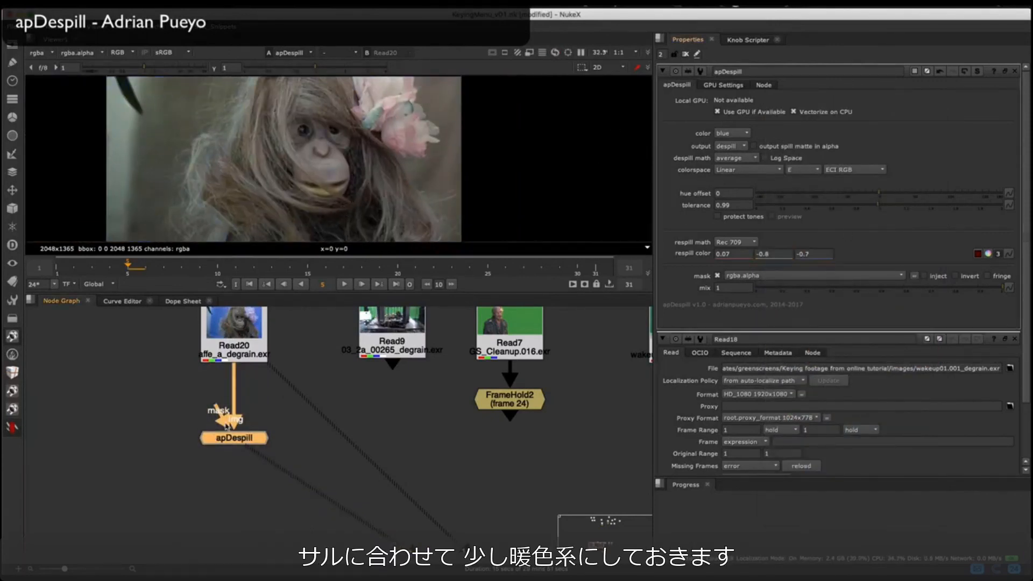
pyautogui.press('d')
pyautogui.scroll(7, 416, 162)
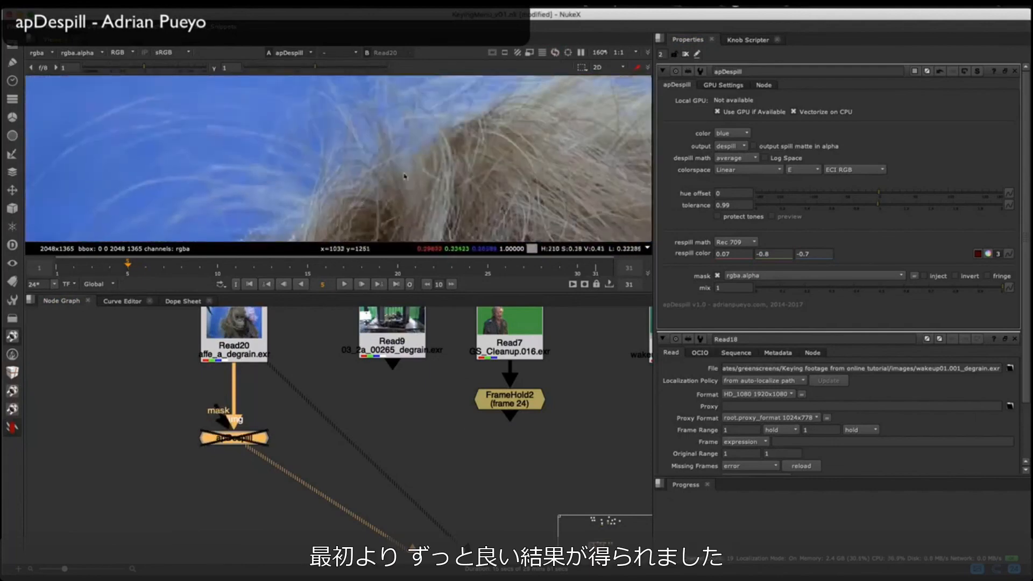
pyautogui.scroll(-7, 405, 176)
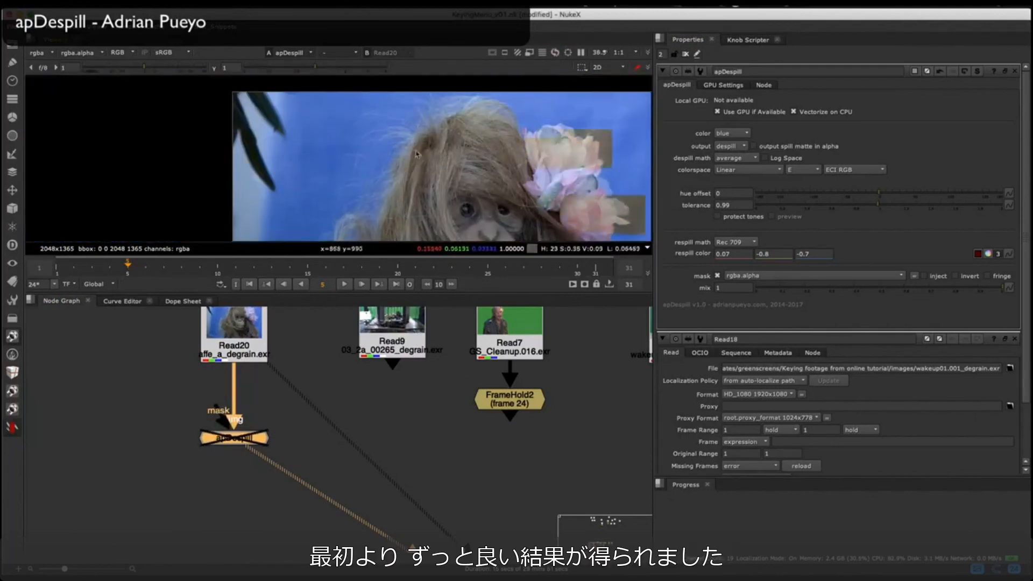
pyautogui.moveTo(387, 175); pyautogui.dragTo(465, 131, button='middle')
pyautogui.scroll(6, 465, 131)
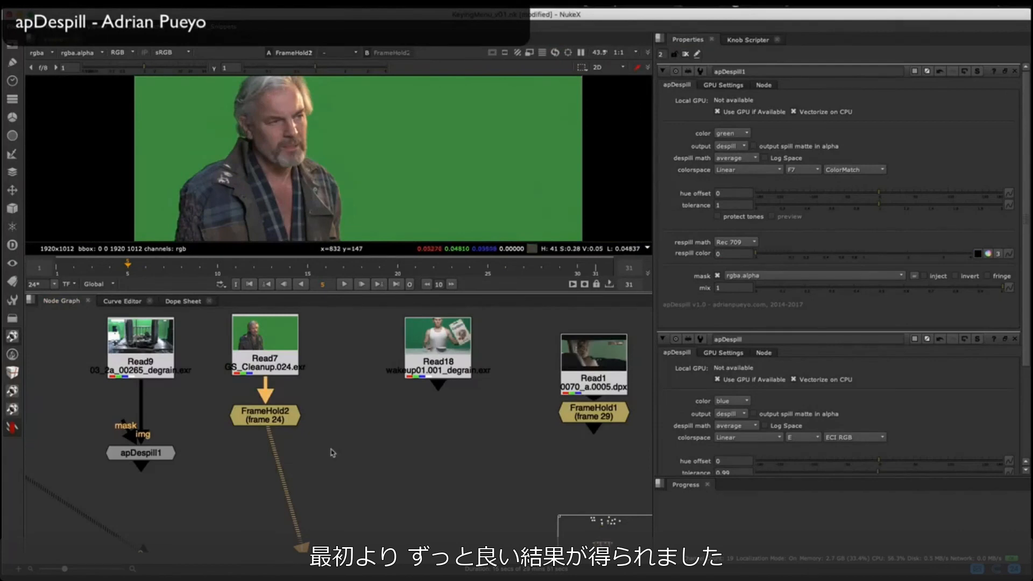
# Step: Add an apDespill node below FrameHold2 of the green-screen plate Read7 and inspect the man's hair edge
pyautogui.press('Tab')
pyautogui.write('apdes')
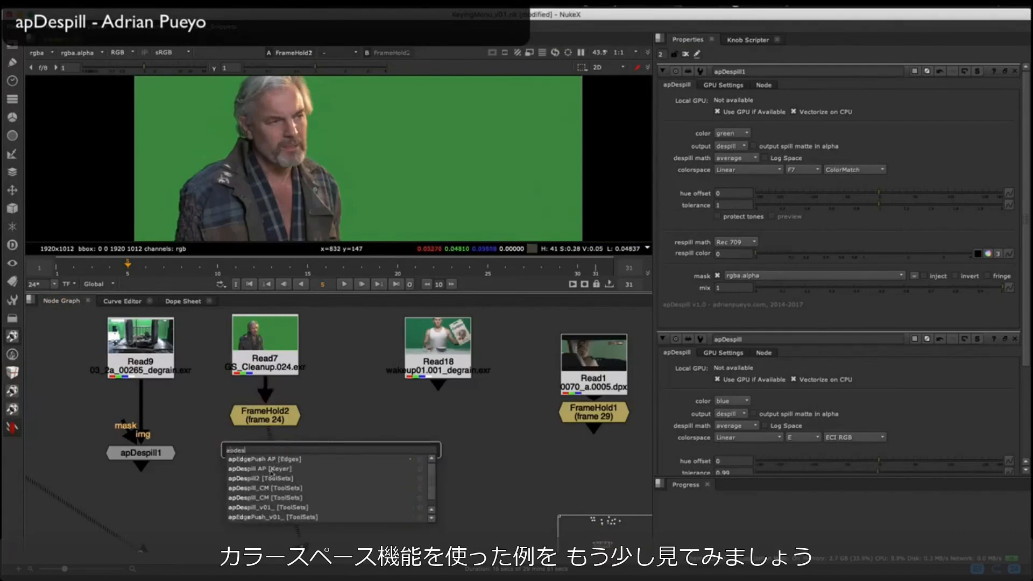
pyautogui.click(264, 469)
pyautogui.scroll(2, 341, 128)
pyautogui.scroll(3, 341, 128)
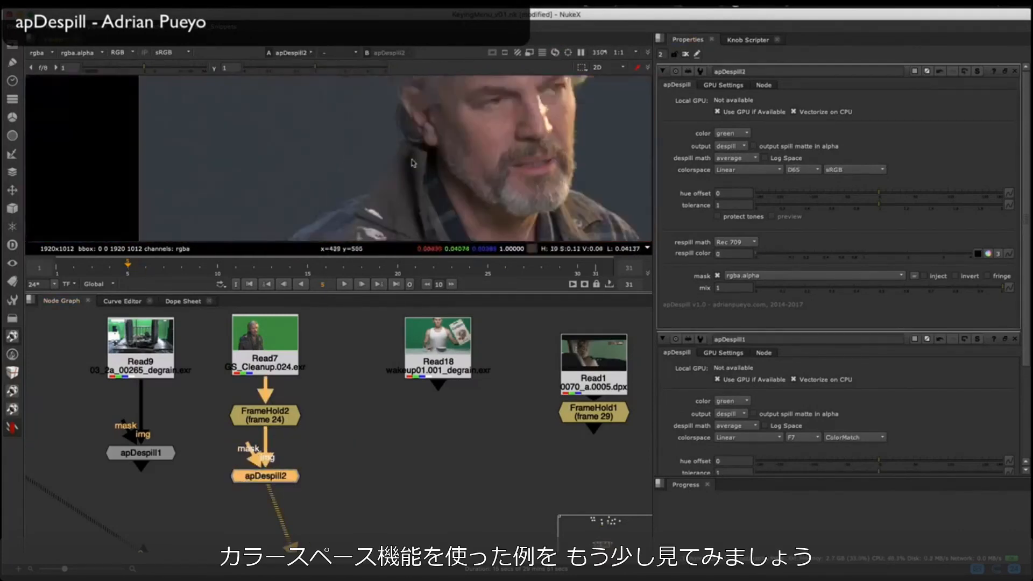
# Step: Set apDespill2's respill color to 0.4 while inspecting the edge of the man's face
pyautogui.moveTo(576, 100); pyautogui.dragTo(376, 164, button='middle')
pyautogui.scroll(8, 376, 163)
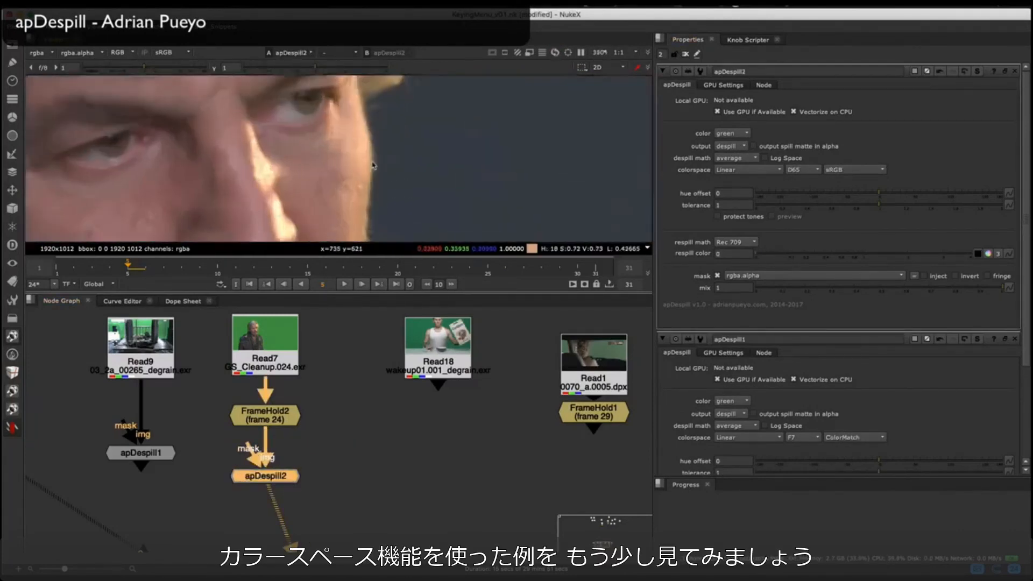
pyautogui.moveTo(802, 253)
pyautogui.mouseDown()
pyautogui.moveTo(900, 258)
pyautogui.moveTo(813, 271)
pyautogui.mouseUp()
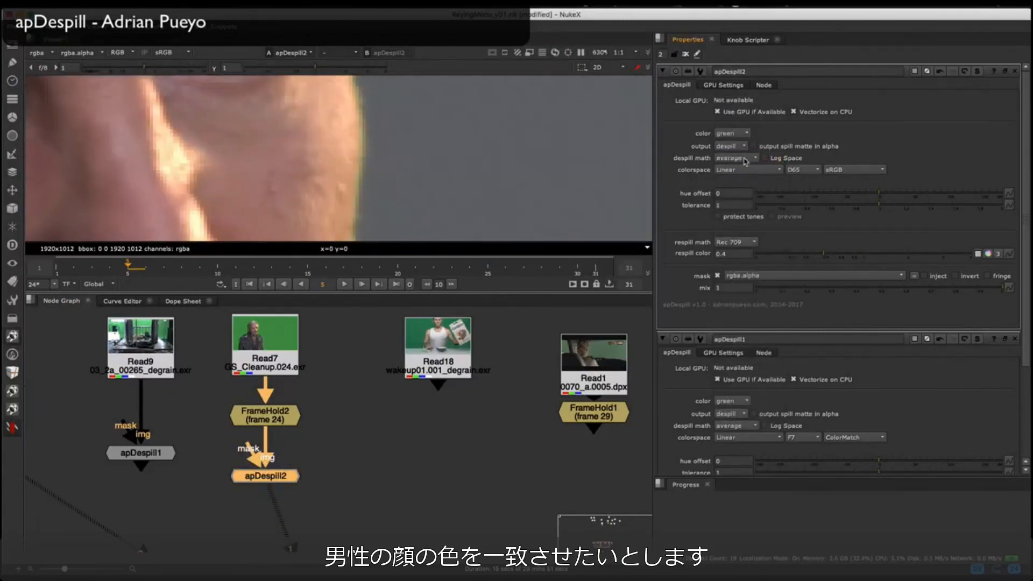
# Step: Set apDespill2's despill math to custom with red - blue -0.3, and its output colorspace to illuminant B with ECI RGB
pyautogui.click(748, 159)
pyautogui.click(738, 169)
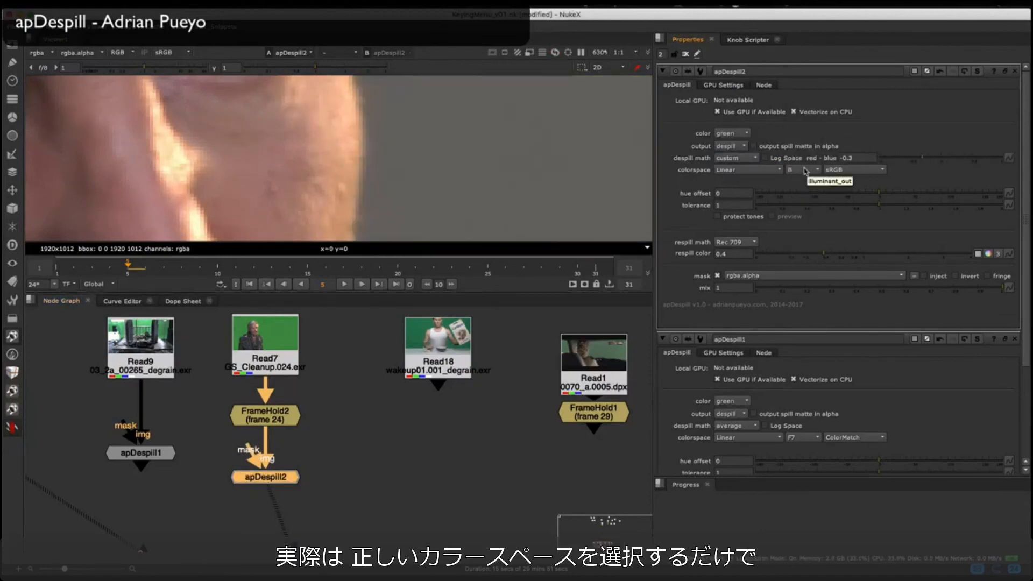
pyautogui.click(850, 170)
pyautogui.click(856, 169)
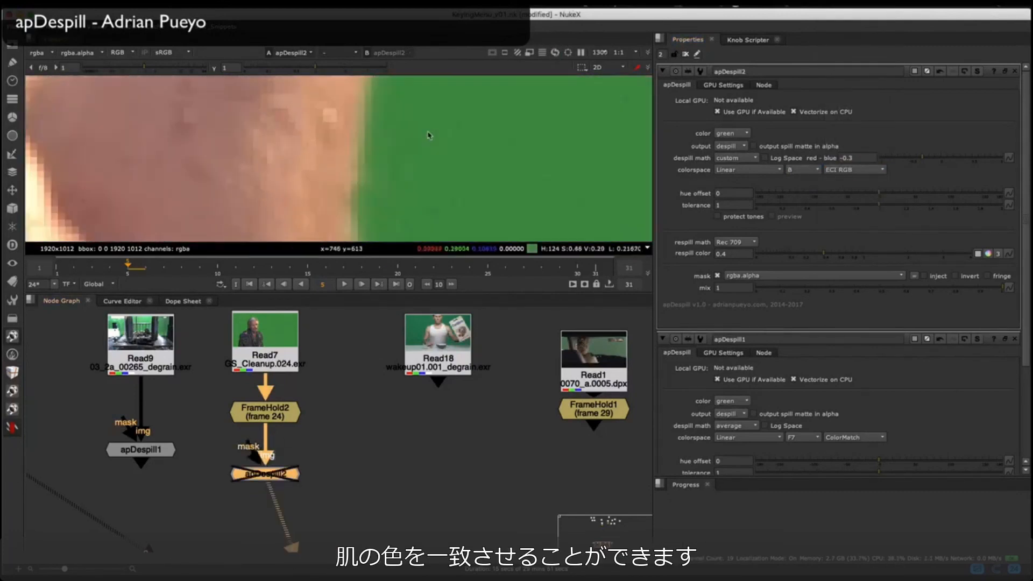
# Step: Compare the man's skin edge with apDespill2 disabled and enabled
pyautogui.press('d')
pyautogui.scroll(-10, 429, 136)
pyautogui.scroll(5, 419, 115)
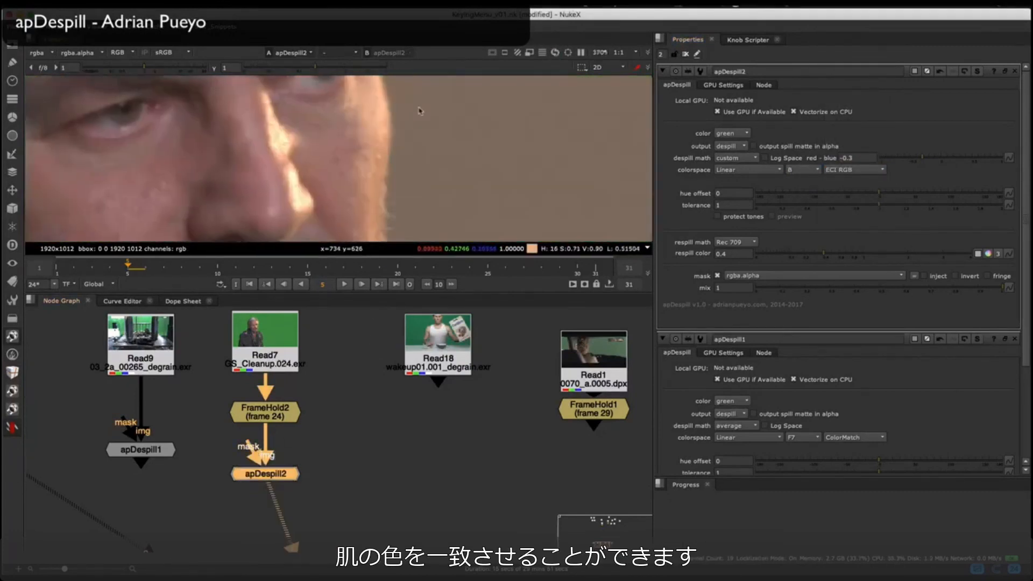
# Step: View FrameHold1 of the green-screen car plate Read1 with the whole frame fitted
pyautogui.moveTo(437, 371); pyautogui.dragTo(318, 388, button='middle')
pyautogui.moveTo(318, 379); pyautogui.dragTo(309, 404)
pyautogui.moveTo(398, 423); pyautogui.dragTo(299, 403, button='middle')
pyautogui.click(365, 410)
pyautogui.press('1')
pyautogui.press('f')
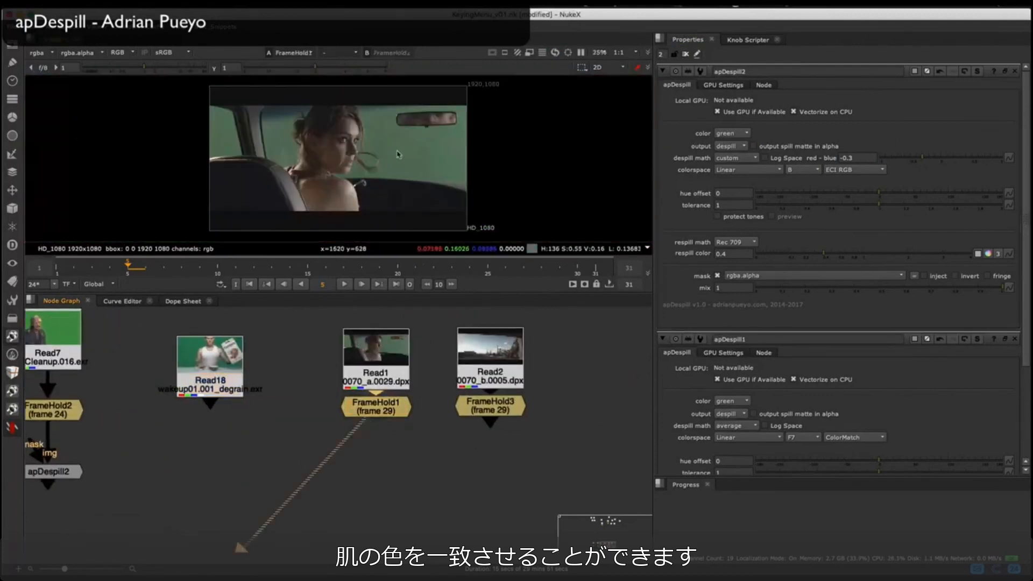
# Step: Add an apDespill node below FrameHold1 and inspect its result on the woman's loose hair strands
pyautogui.scroll(10, 369, 169)
pyautogui.press('Tab')
pyautogui.write('apdespill')
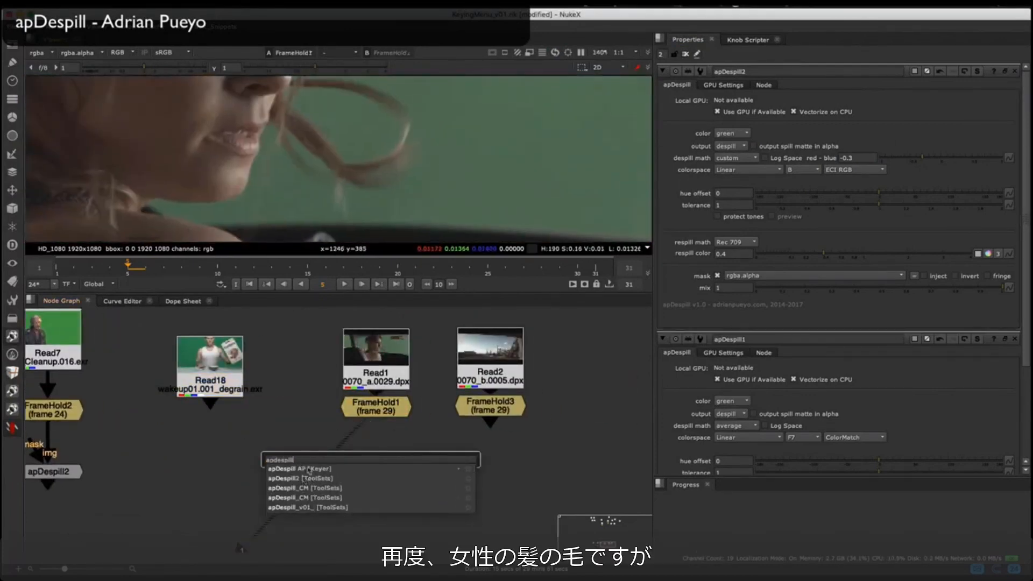
pyautogui.press('Return')
pyautogui.press('1')
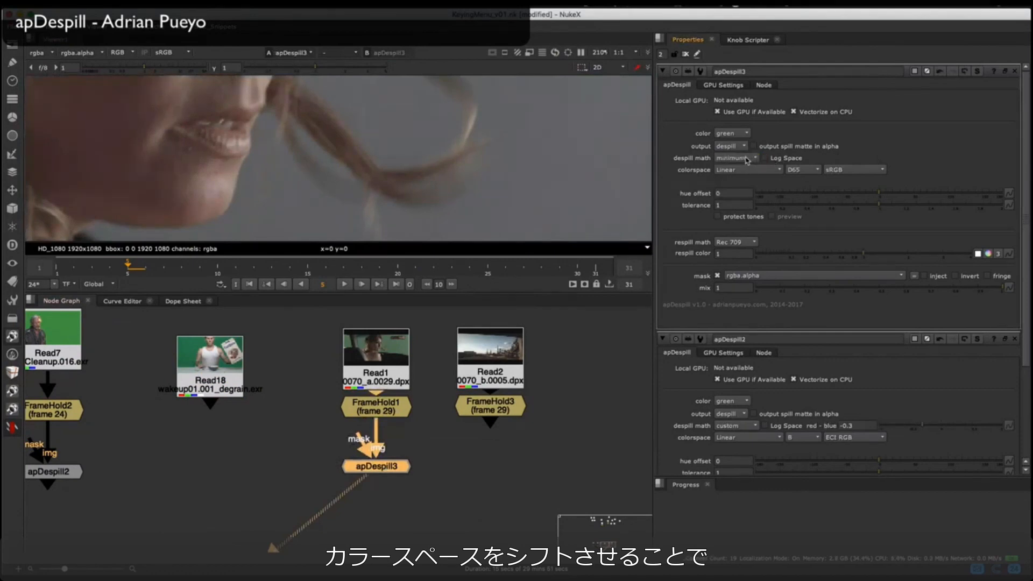
pyautogui.scroll(1, 806, 171)
pyautogui.scroll(10, 863, 173)
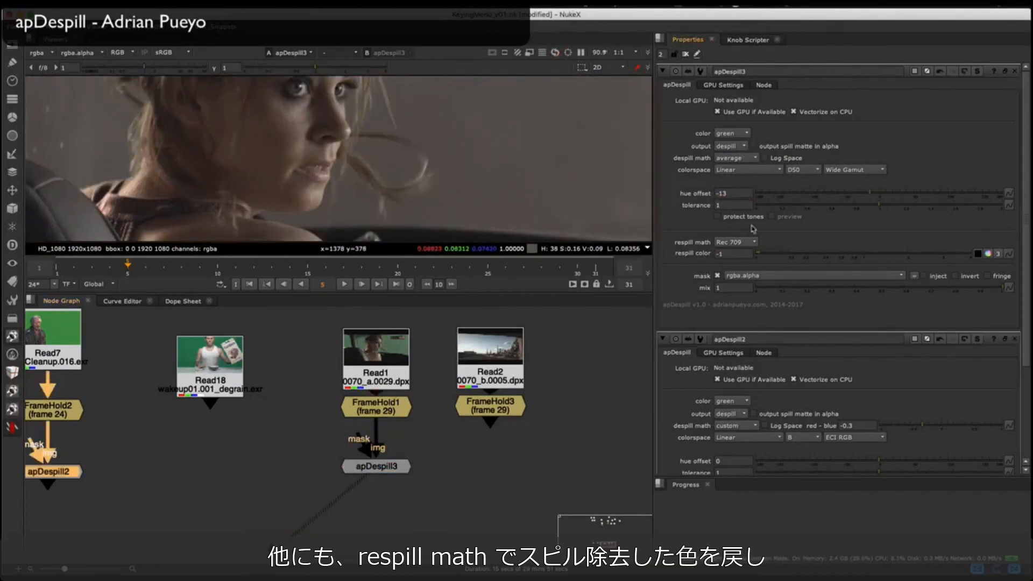
# Step: Try apDespill3's respill math options and a lower mix, ending on Rec 709 with mix 1
pyautogui.click(747, 243)
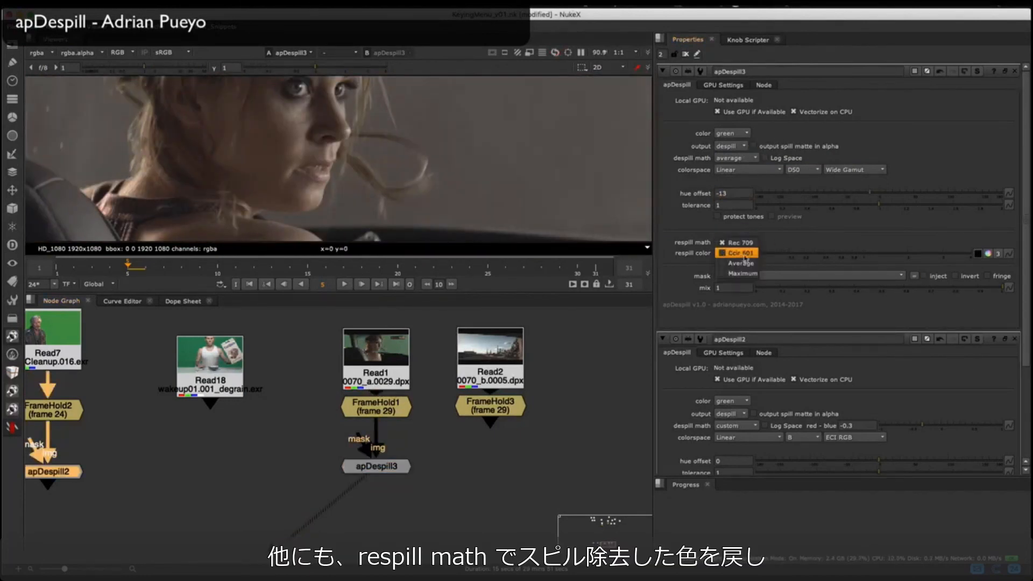
pyautogui.click(742, 263)
pyautogui.click(740, 222)
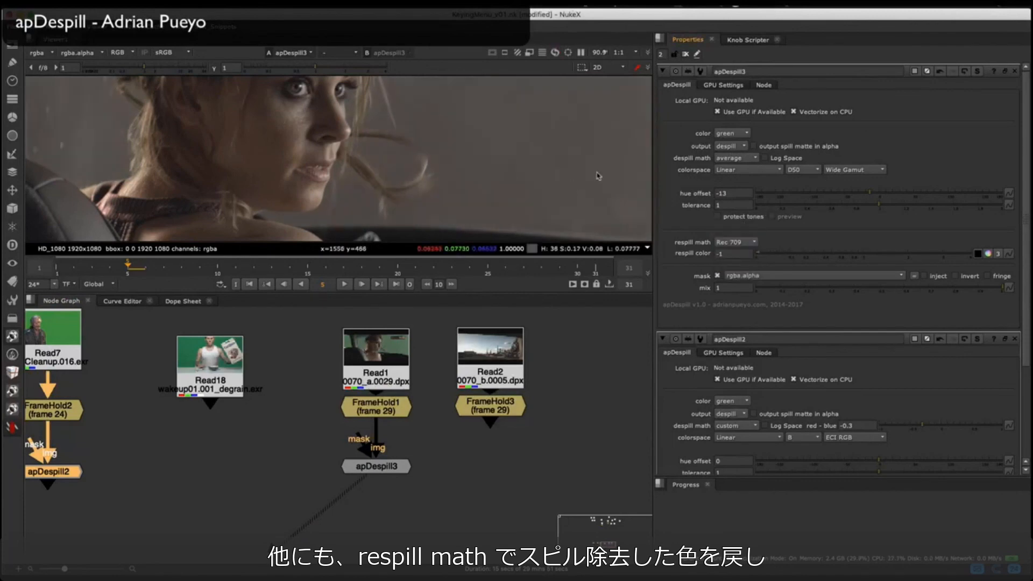
pyautogui.click(829, 290)
pyautogui.moveTo(848, 298); pyautogui.dragTo(1021, 280)
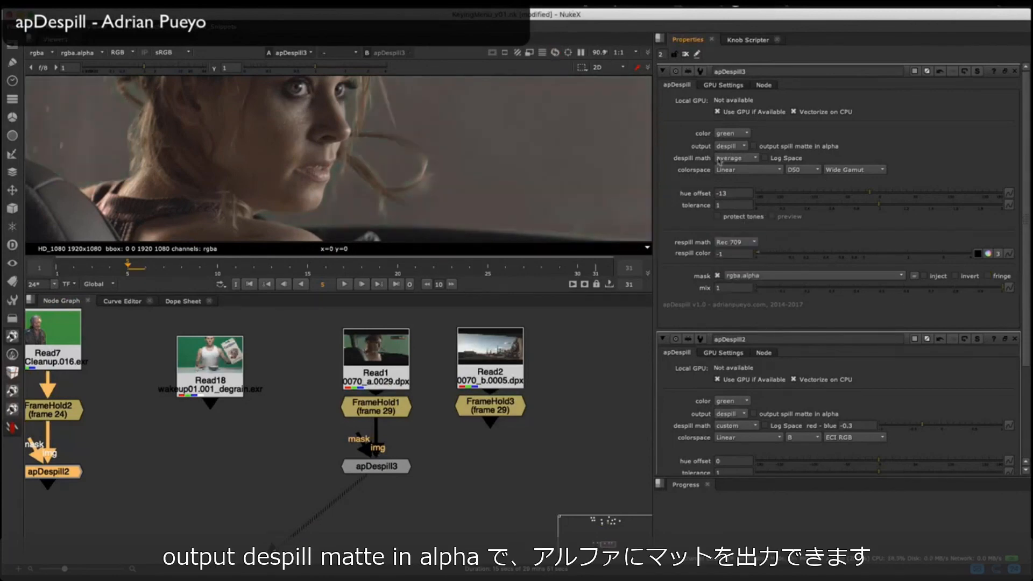
# Step: Output apDespill3's spill matte in alpha and compare the alpha channel with the color image
pyautogui.press('a')
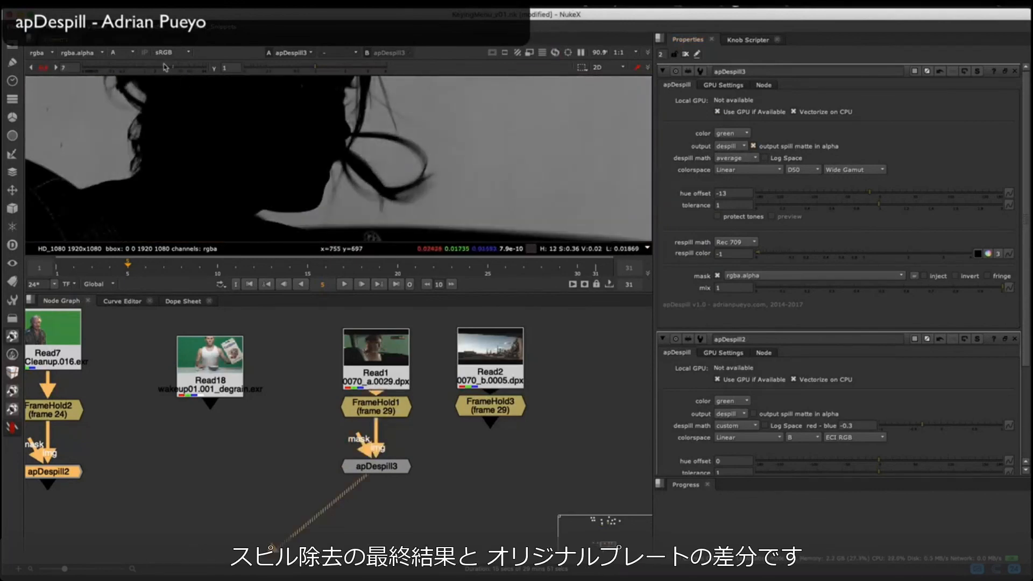
pyautogui.press('a')
pyautogui.press('a')
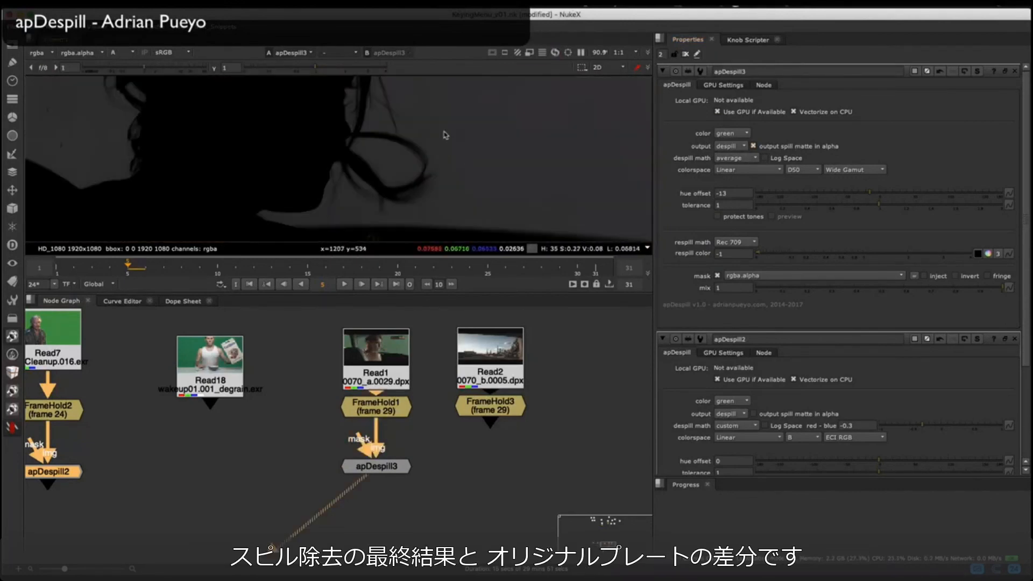
pyautogui.press('a')
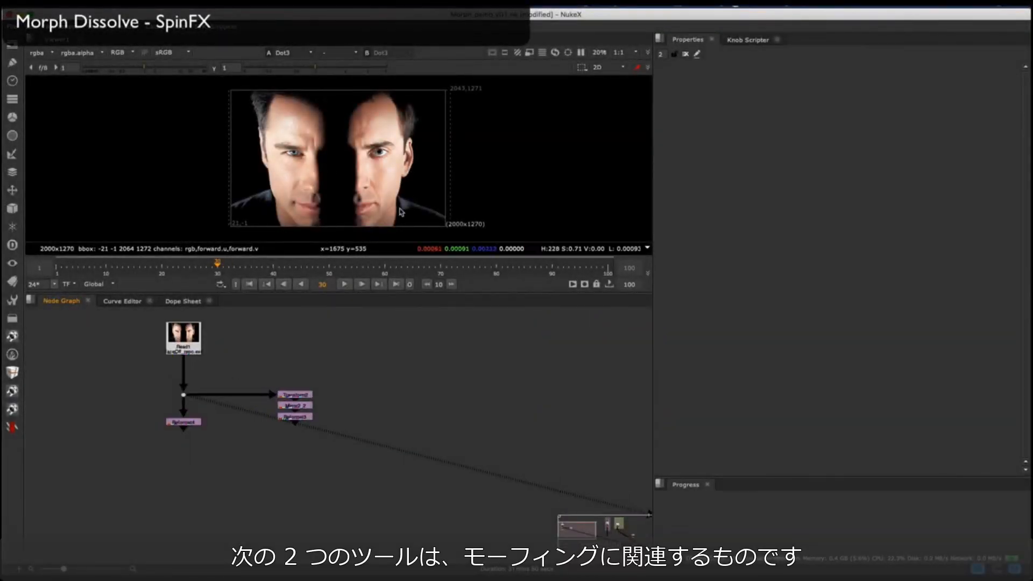
# Step: Add a MorphDissolve SPIN node and connect its two inputs to the Reformat nodes ending the two Read1 branches
pyautogui.scroll(2, 258, 448)
pyautogui.moveTo(225, 471); pyautogui.dragTo(217, 466, button='middle')
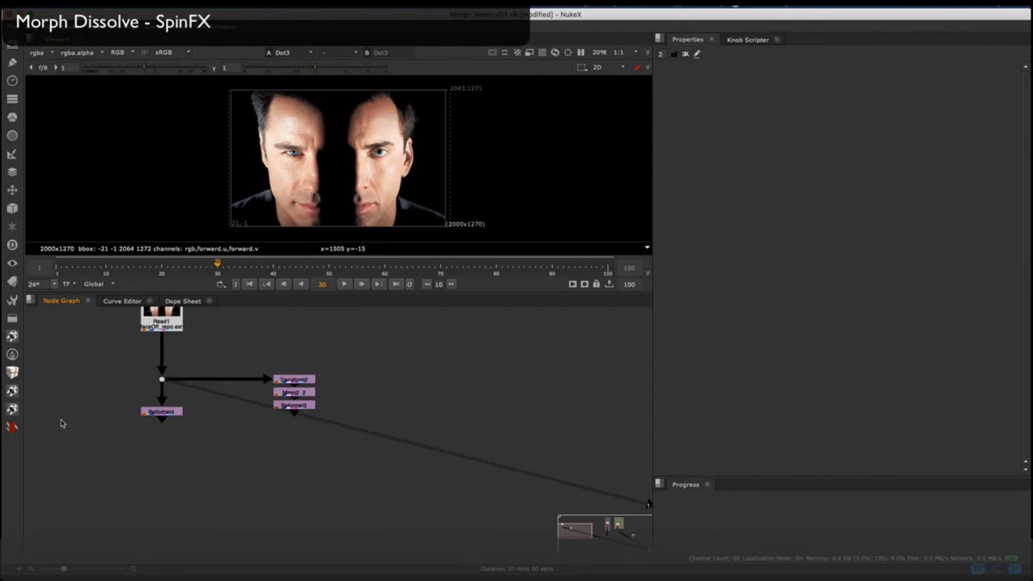
pyautogui.rightClick(63, 424)
pyautogui.moveTo(119, 466)
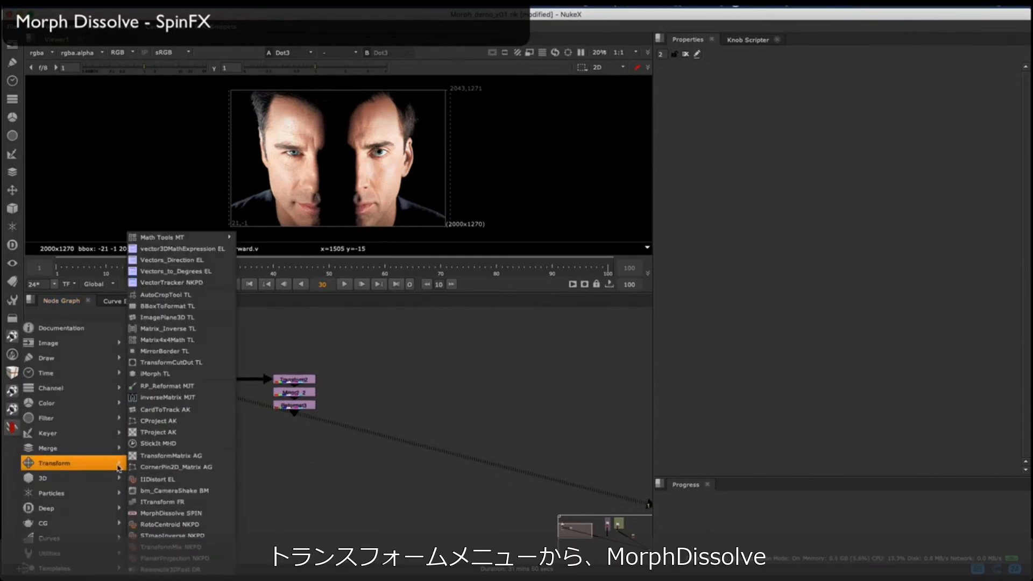
pyautogui.click(171, 514)
pyautogui.moveTo(205, 454); pyautogui.dragTo(186, 419)
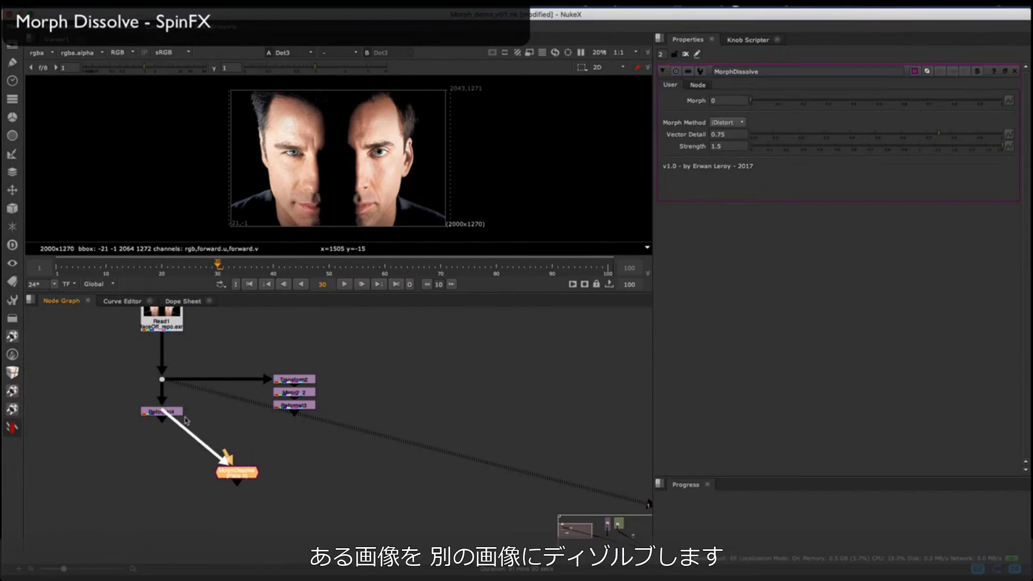
pyautogui.moveTo(277, 418); pyautogui.dragTo(281, 410)
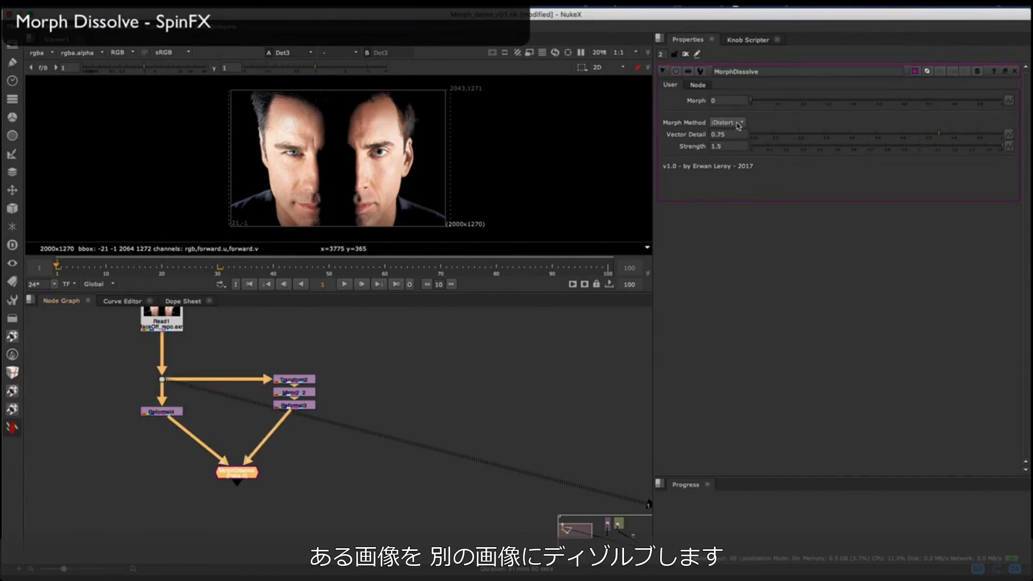
# Step: Set the morph method to Kronos and keyframe Morph from 0 at frame 1 to 1 at frame 40
pyautogui.click(741, 135)
pyautogui.rightClick(730, 101)
pyautogui.click(754, 105)
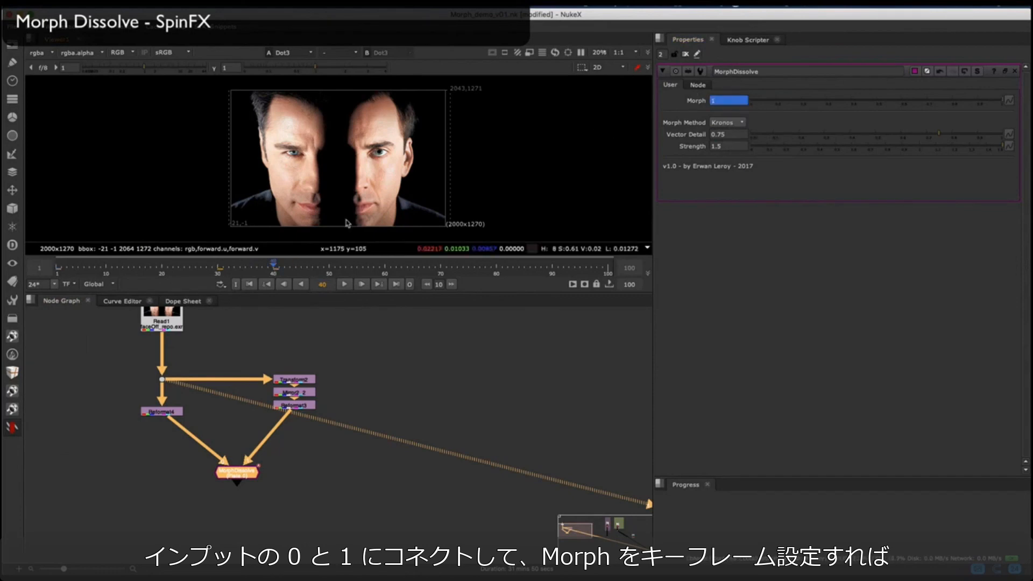
# Step: Return to frame 1, view the MorphDissolve output and enlarge the viewer area
pyautogui.click(248, 284)
pyautogui.press('1')
pyautogui.click(257, 431)
pyautogui.moveTo(390, 292); pyautogui.dragTo(392, 369)
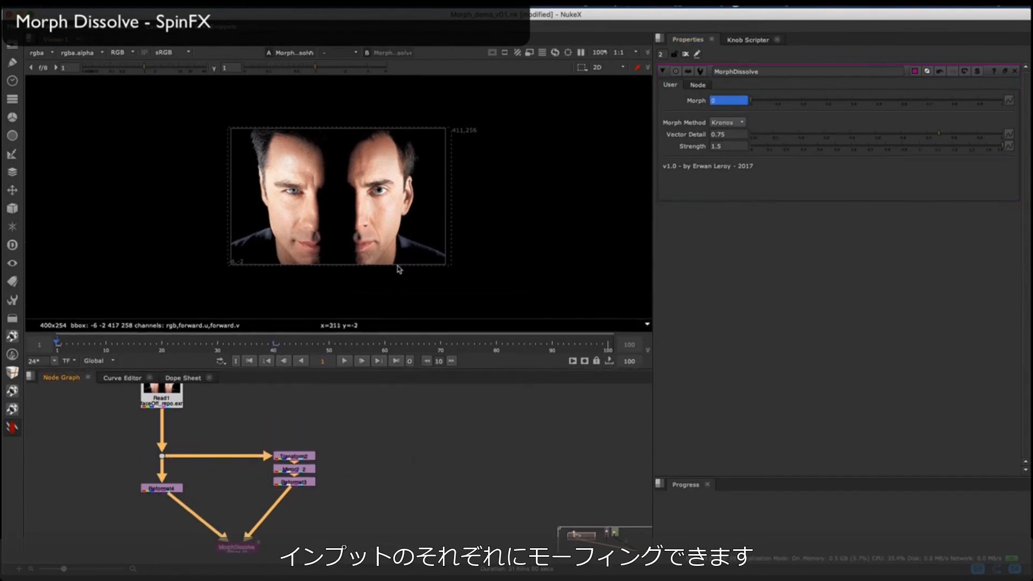
# Step: Limit the playback range to frames 1 to 40 and play back the face morph
pyautogui.scroll(5, 410, 232)
pyautogui.moveTo(372, 186); pyautogui.dragTo(391, 211, button='middle')
pyautogui.scroll(-2, 397, 211)
pyautogui.keyDown('ctrl'); pyautogui.moveTo(278, 345); pyautogui.dragTo(274, 342); pyautogui.keyUp('ctrl')
pyautogui.click(344, 362)
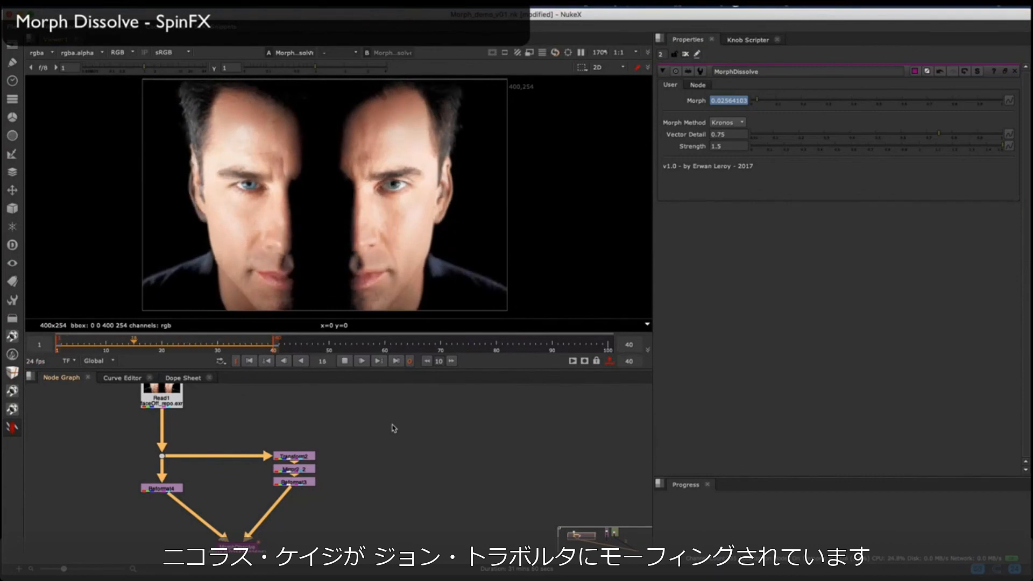
pyautogui.click(345, 362)
# Step: Go to frame 23 and set MorphDissolve's vector detail to 1
pyautogui.click(181, 343)
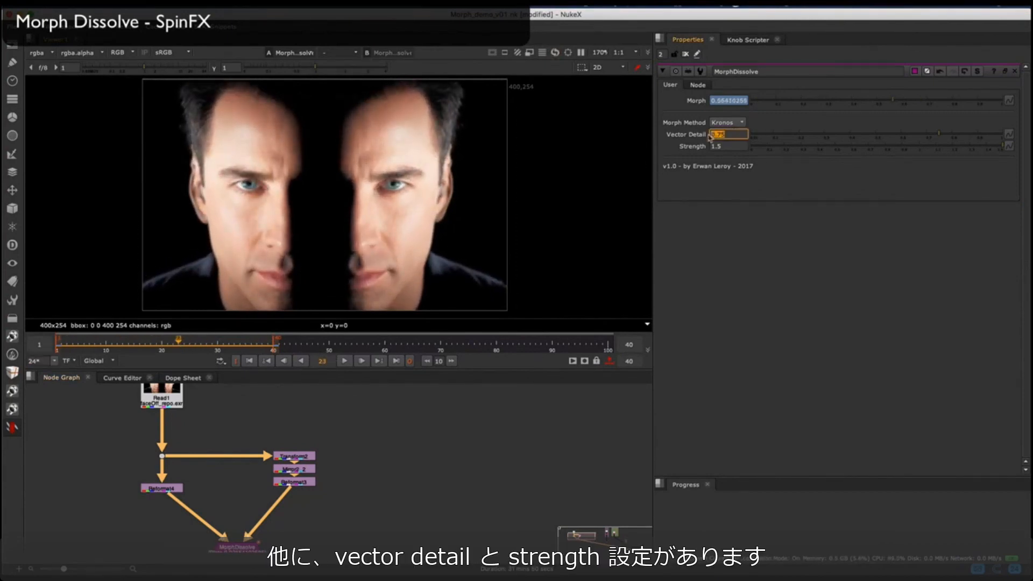
pyautogui.write('1')
pyautogui.press('Return')
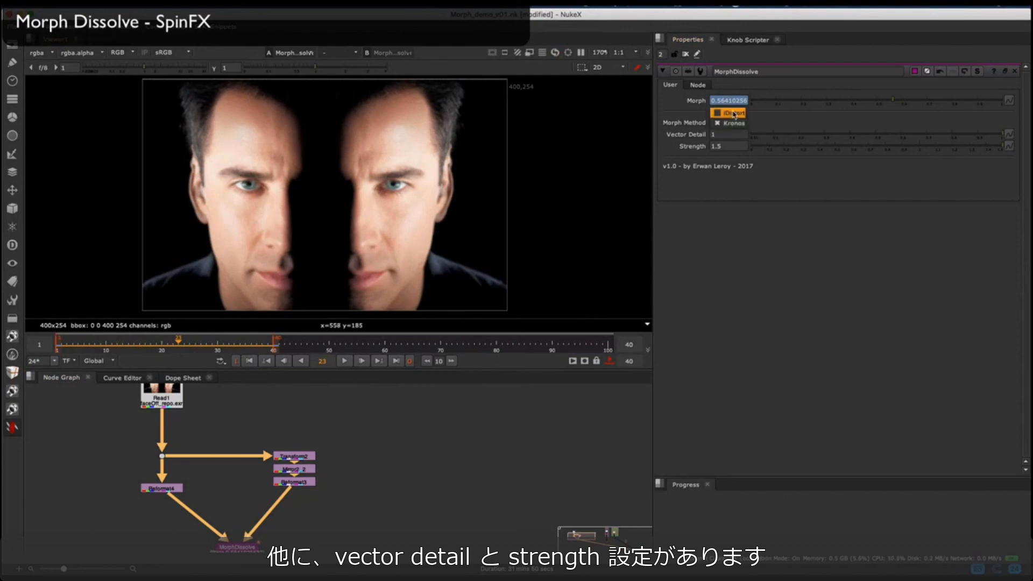
# Step: Try the iDistort morph method and vary the strength, ending on Kronos with strength 1.5
pyautogui.click(735, 113)
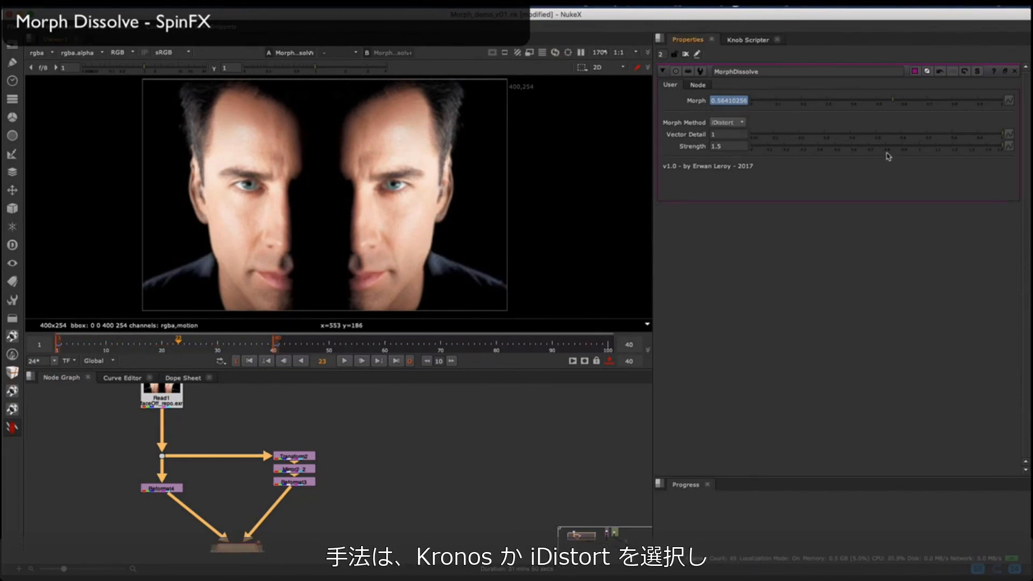
pyautogui.moveTo(888, 149); pyautogui.dragTo(1028, 129)
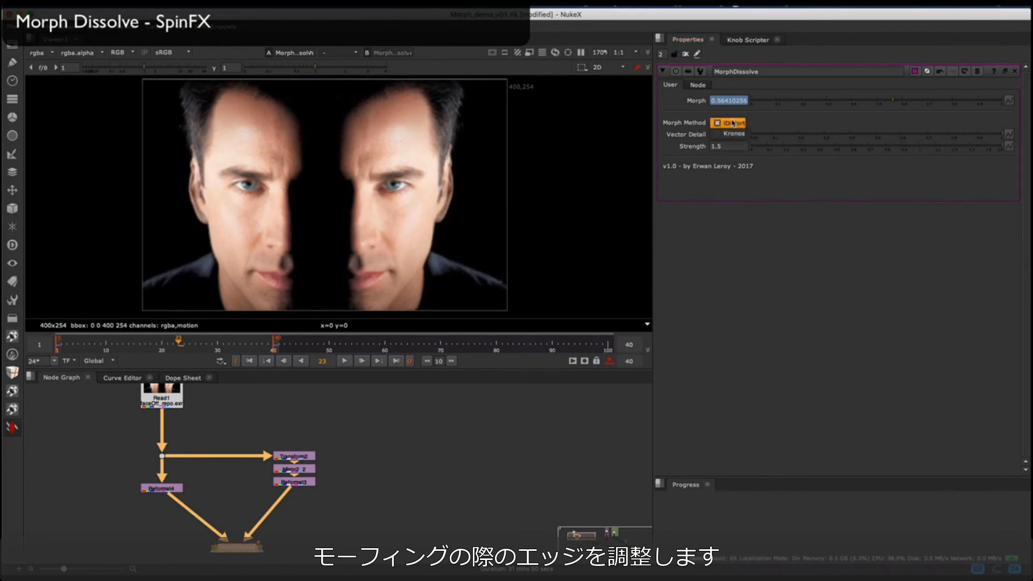
pyautogui.click(735, 134)
# Step: Play back the face morph from frame 1 with the Kronos method
pyautogui.scroll(-5, 357, 440)
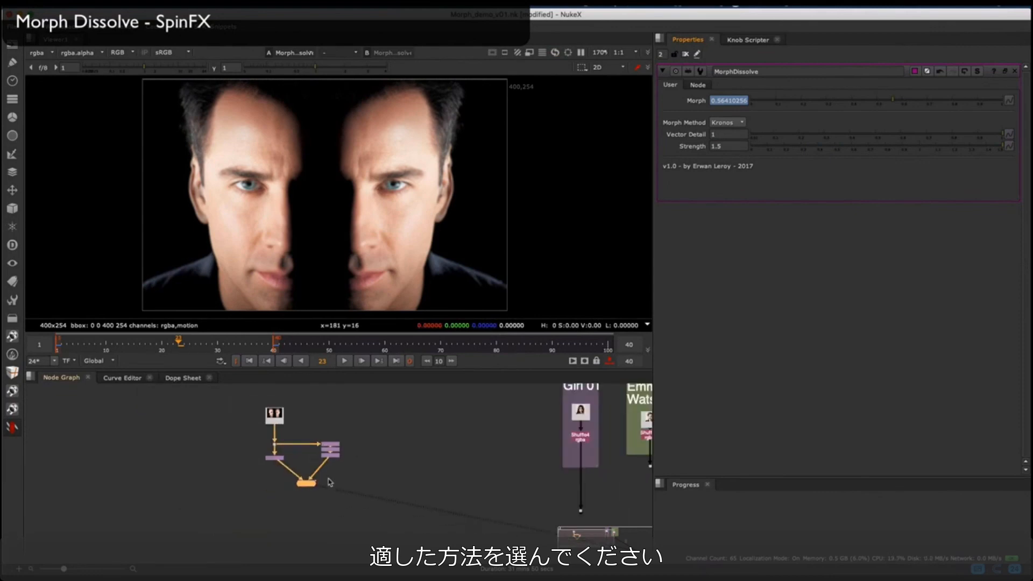
pyautogui.scroll(8, 321, 481)
pyautogui.click(250, 363)
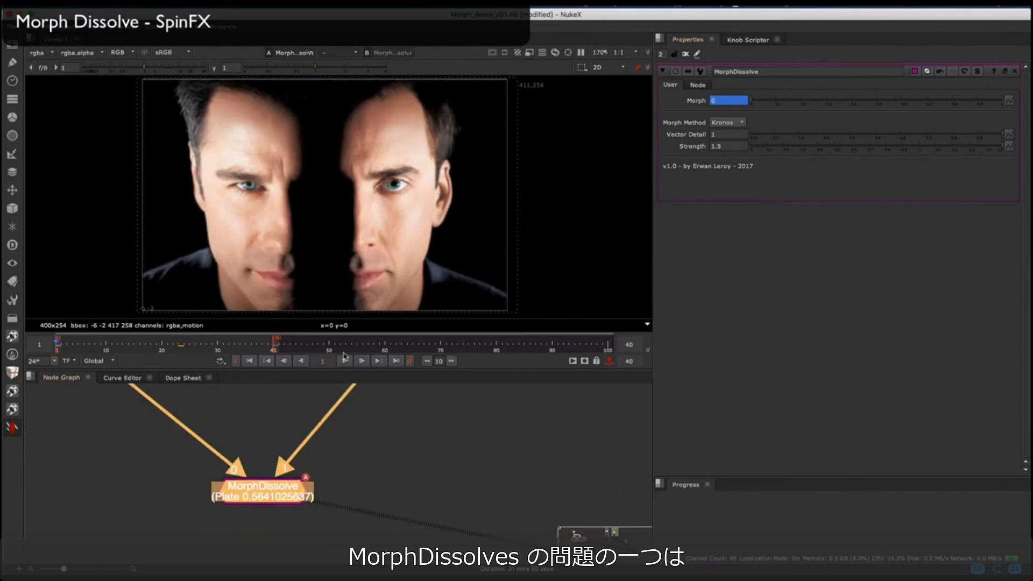
pyautogui.click(346, 361)
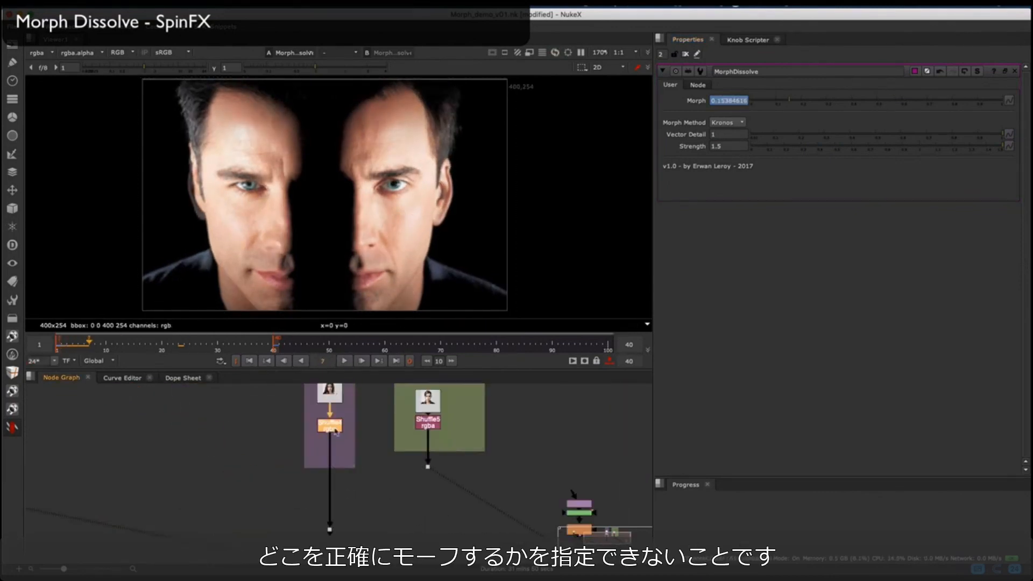
# Step: View the Girl 01 portrait through its Shuffle4 node
pyautogui.scroll(-3, 327, 439)
pyautogui.moveTo(355, 422); pyautogui.dragTo(294, 447, button='middle')
pyautogui.scroll(1, 293, 446)
pyautogui.press('1')
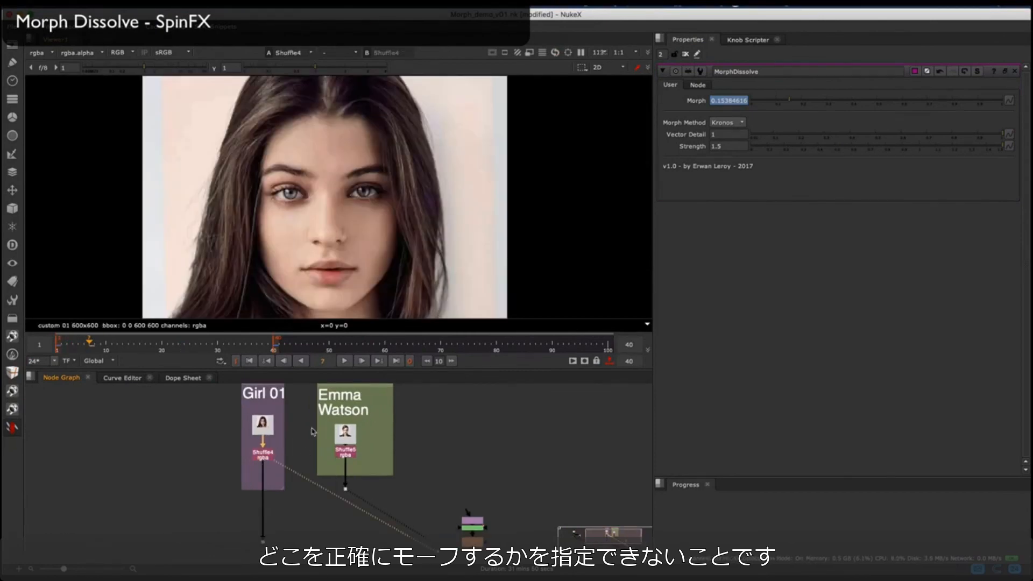
pyautogui.scroll(-3, 373, 196)
pyautogui.scroll(2, 373, 196)
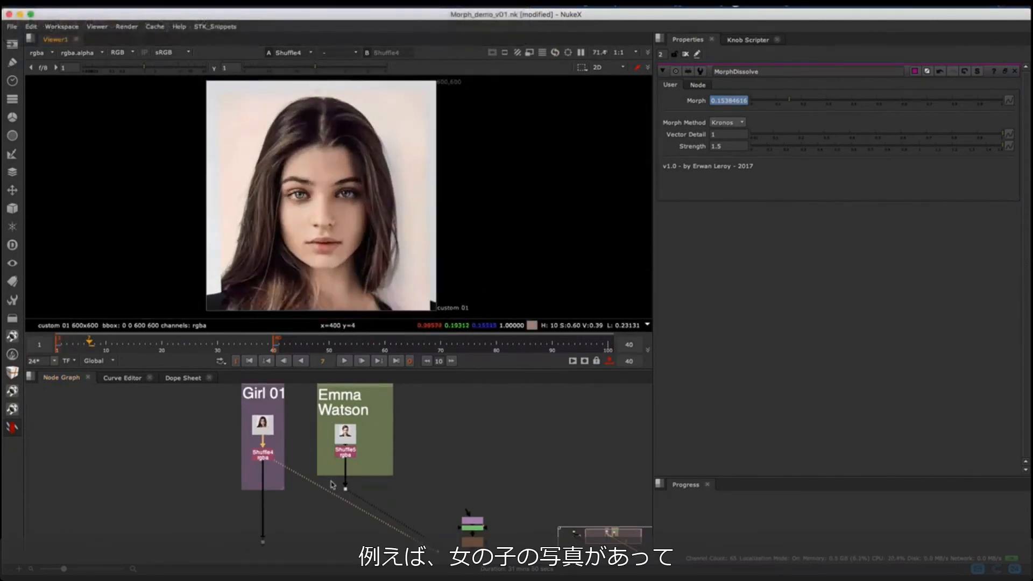
# Step: View the Emma Watson portrait from the dot below its Shuffle node and compare it with the Girl 01 portrait
pyautogui.click(344, 490)
pyautogui.press('1')
pyautogui.press('1')
pyautogui.press('2')
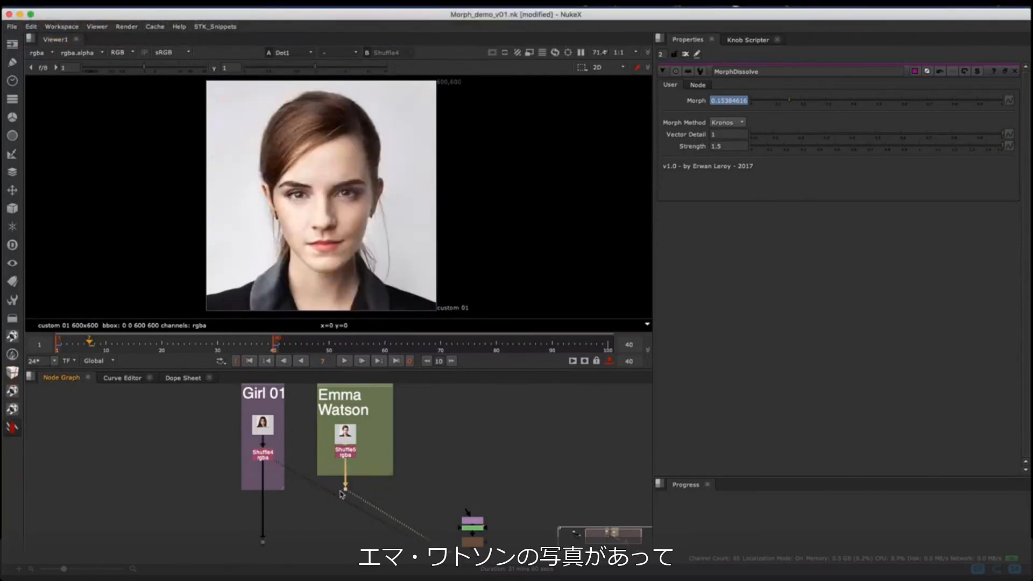
pyautogui.press('1')
pyautogui.press('2')
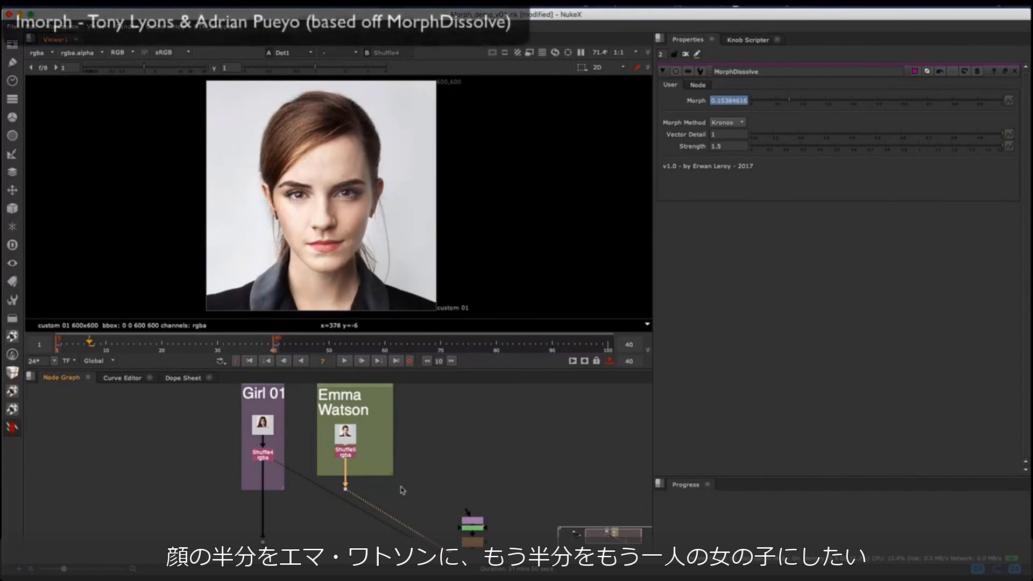
# Step: View the blurred roto mask that splits the face into two halves
pyautogui.moveTo(400, 490); pyautogui.dragTo(395, 460, button='middle')
pyautogui.click(461, 514)
pyautogui.press('1')
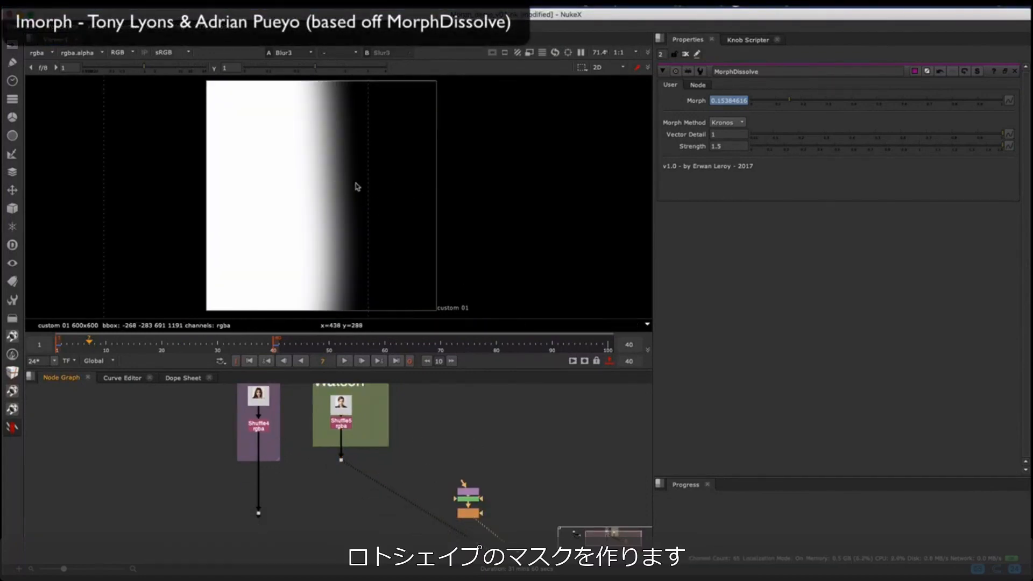
# Step: Add the Survival Toolkit's iMorph node below the Girl 01 and Emma Watson portraits
pyautogui.moveTo(355, 518); pyautogui.dragTo(357, 483, button='middle')
pyautogui.scroll(3, 355, 484)
pyautogui.click(321, 487)
pyautogui.click(12, 427)
pyautogui.moveTo(65, 465)
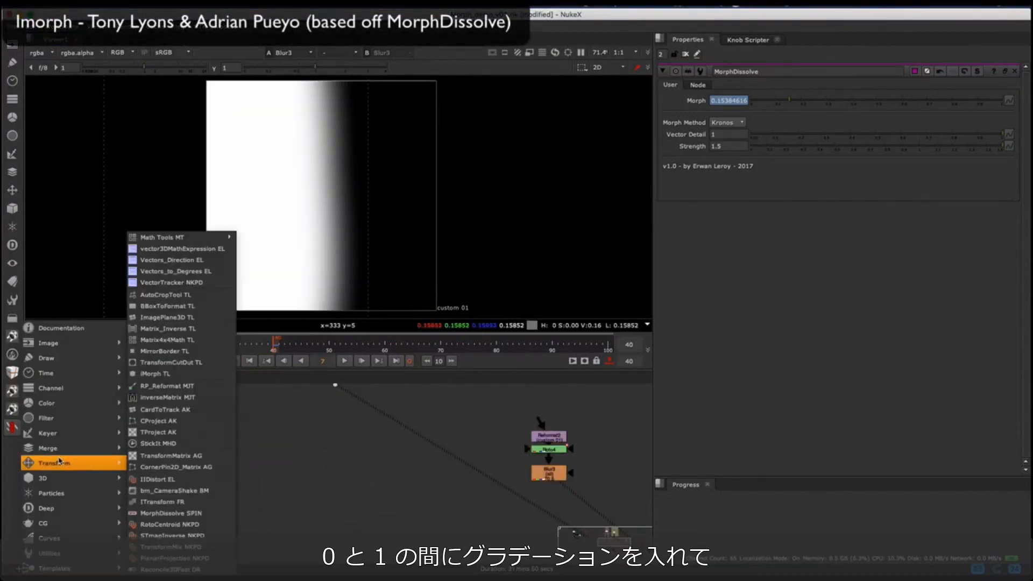
pyautogui.click(162, 375)
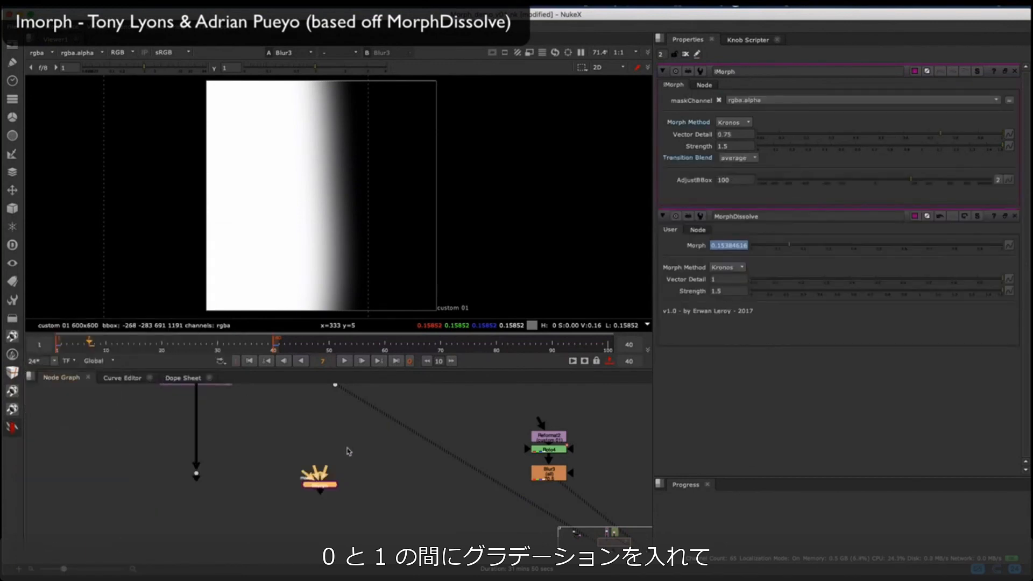
# Step: Connect iMorph to the Girl 01 dot and the Emma Watson dot, with the blurred roto as its mask
pyautogui.moveTo(304, 402); pyautogui.dragTo(305, 402)
pyautogui.click(299, 457)
pyautogui.moveTo(290, 500); pyautogui.dragTo(305, 489)
pyautogui.moveTo(291, 479); pyautogui.dragTo(509, 489)
pyautogui.moveTo(349, 438); pyautogui.dragTo(358, 458, button='middle')
# Step: View the Emma Watson portrait from its dot together with the iMorph output for comparison
pyautogui.click(315, 419)
pyautogui.press('1')
pyautogui.click(312, 507)
pyautogui.press('2')
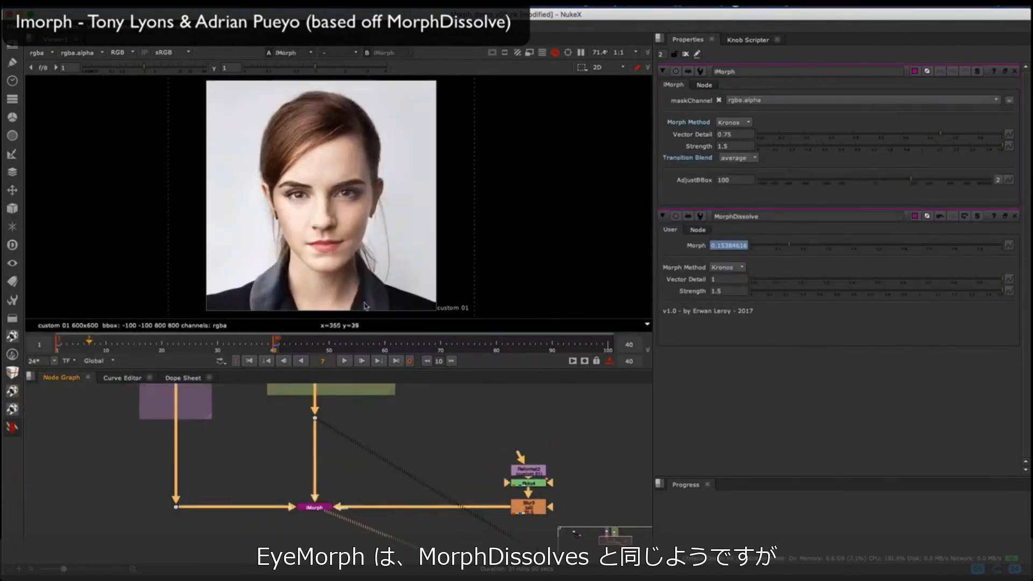
# Step: Close the MorphDissolve properties and clear all other open node properties
pyautogui.click(1016, 217)
pyautogui.click(324, 507)
pyautogui.doubleClick(530, 483)
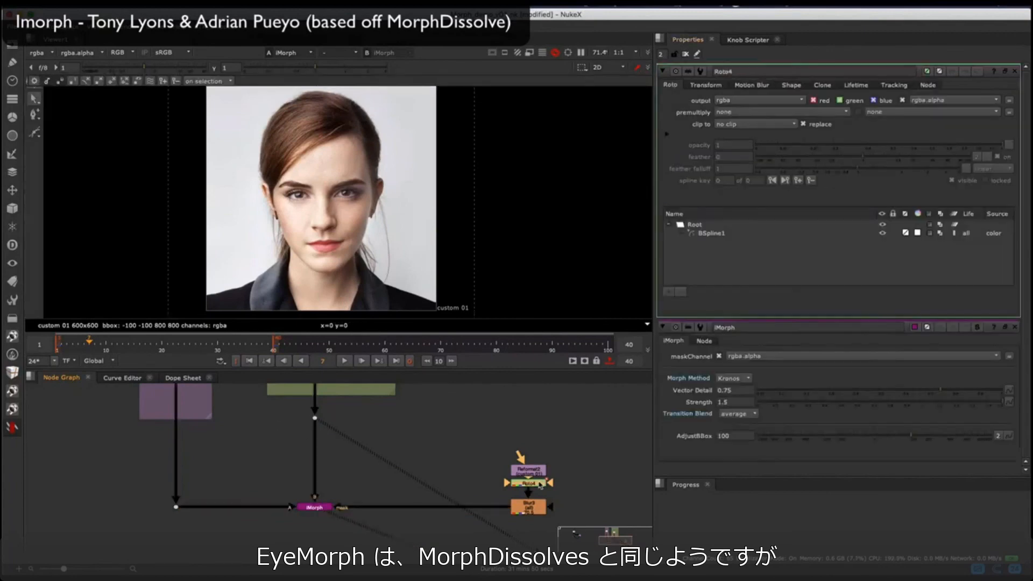
pyautogui.click(685, 54)
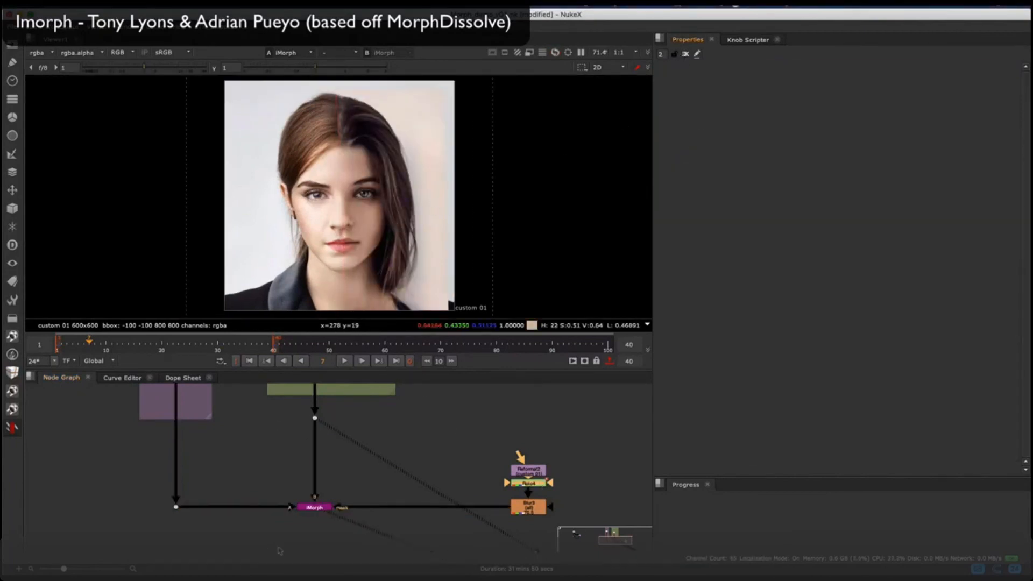
# Step: Toggle the iMorph node off and on to compare the morphed face with the Girl 01 input
pyautogui.click(316, 509)
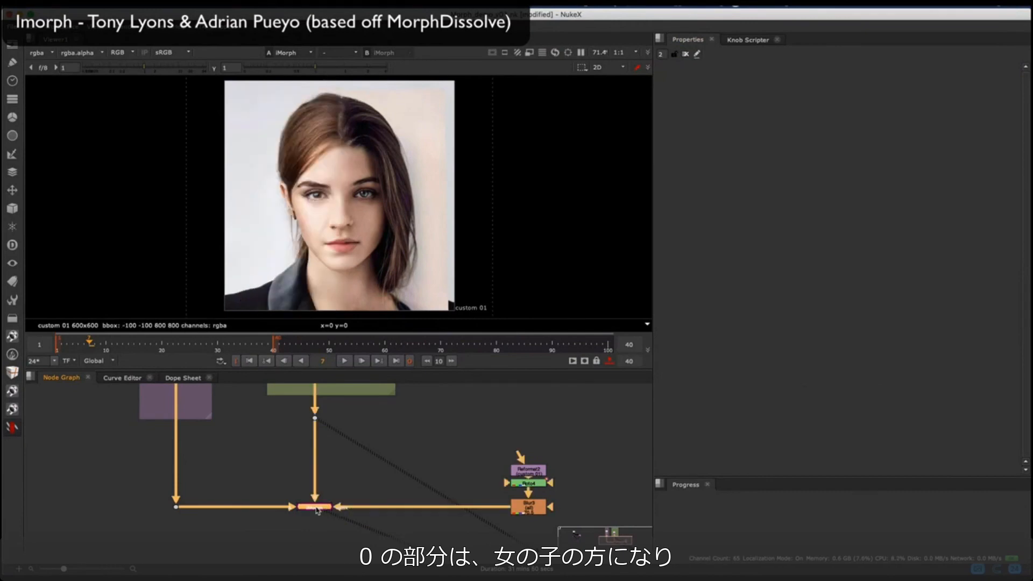
pyautogui.press('d')
pyautogui.press('d')
pyautogui.press('d')
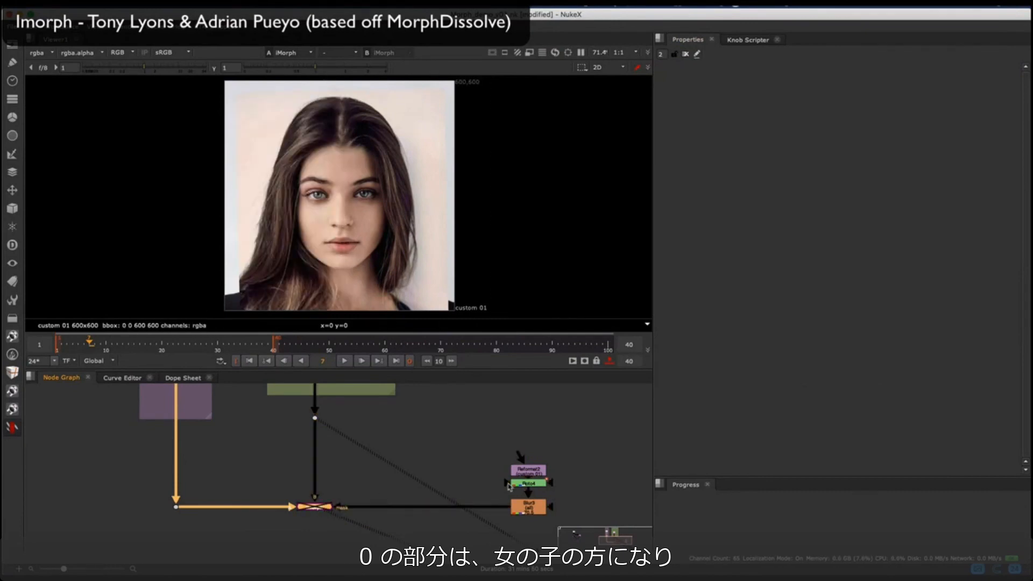
pyautogui.press('d')
# Step: Open the Roto4 shape and limit the playback range to its animation, from frame 7 to frame 31
pyautogui.doubleClick(528, 483)
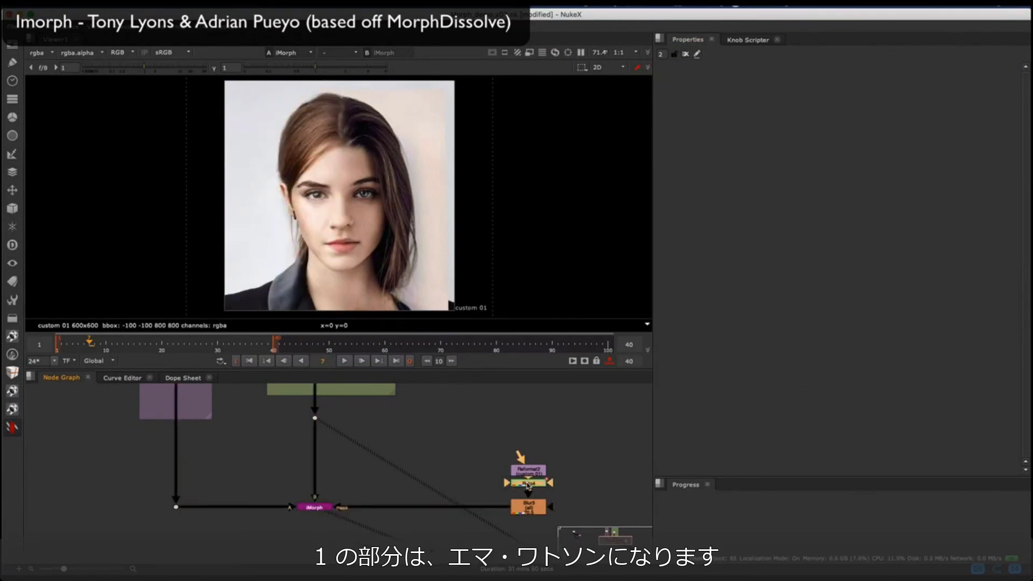
pyautogui.scroll(5, 357, 231)
pyautogui.scroll(-3, 422, 229)
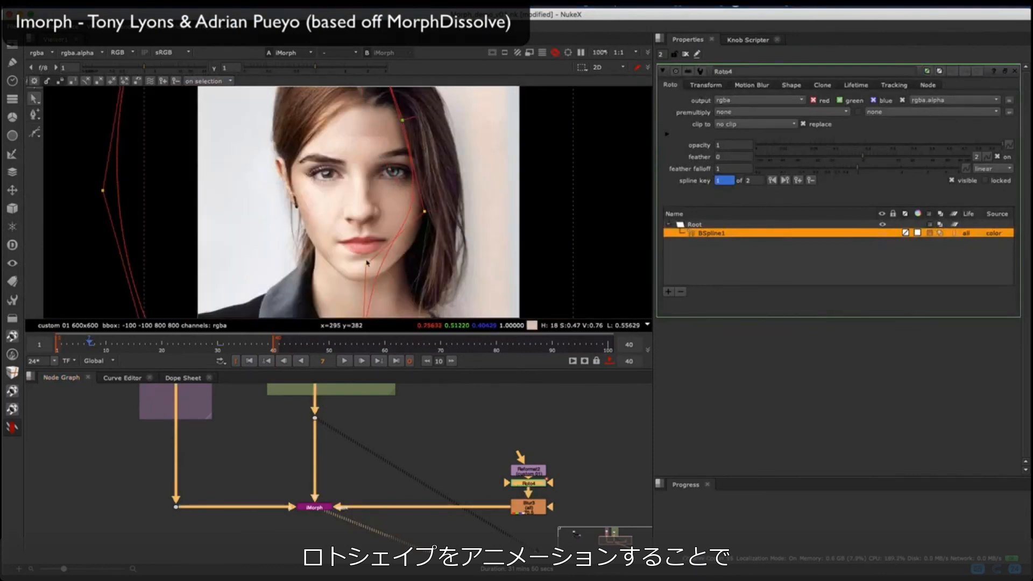
pyautogui.press('i')
pyautogui.press('super+Right')
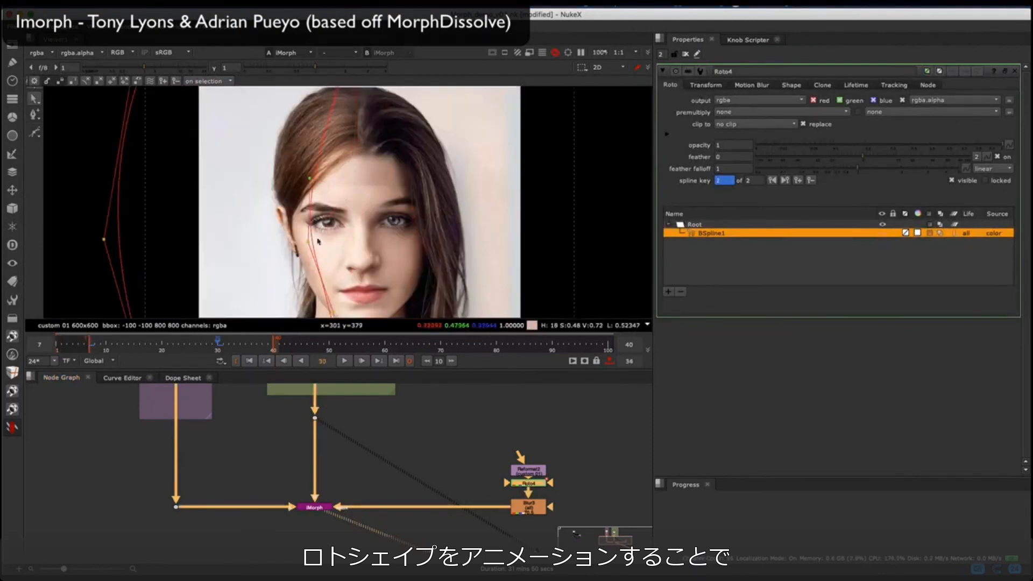
pyautogui.press('Right')
pyautogui.press('o')
# Step: Close the Roto4 properties, play back the iMorph result over the limited range, and stop playback
pyautogui.press('f')
pyautogui.click(686, 54)
pyautogui.press('l')
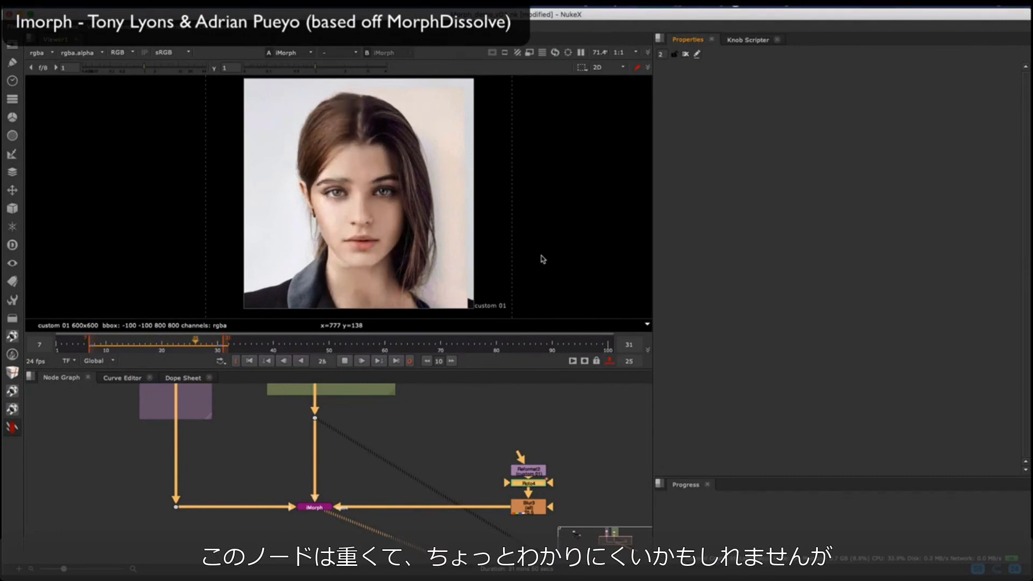
pyautogui.scroll(-3, 401, 475)
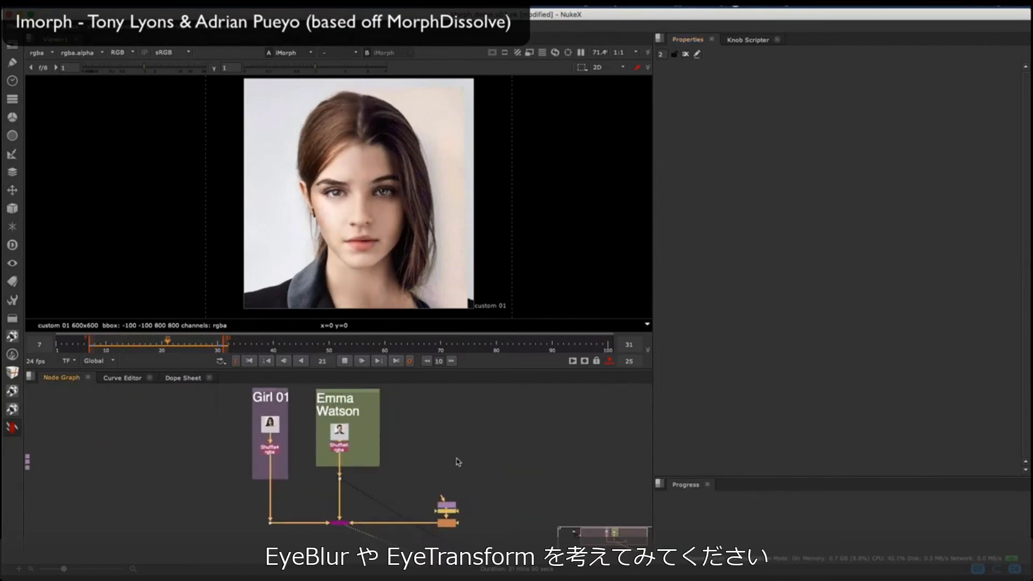
pyautogui.click(345, 363)
# Step: Go to frame 20, disable the mask's Blur3 node and open the Roto4 shape for editing
pyautogui.click(162, 342)
pyautogui.scroll(3, 457, 486)
pyautogui.scroll(2, 454, 522)
pyautogui.moveTo(453, 522); pyautogui.dragTo(458, 437, button='middle')
pyautogui.doubleClick(430, 460)
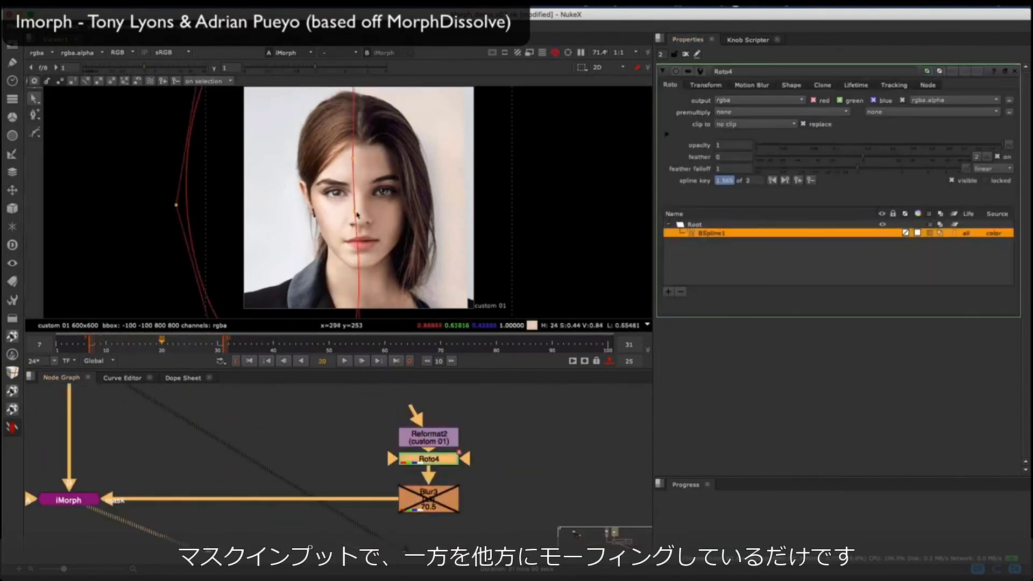
# Step: Reshape the Roto4 spline across the face at frame 19 and open the Blur3 node
pyautogui.scroll(-2, 330, 158)
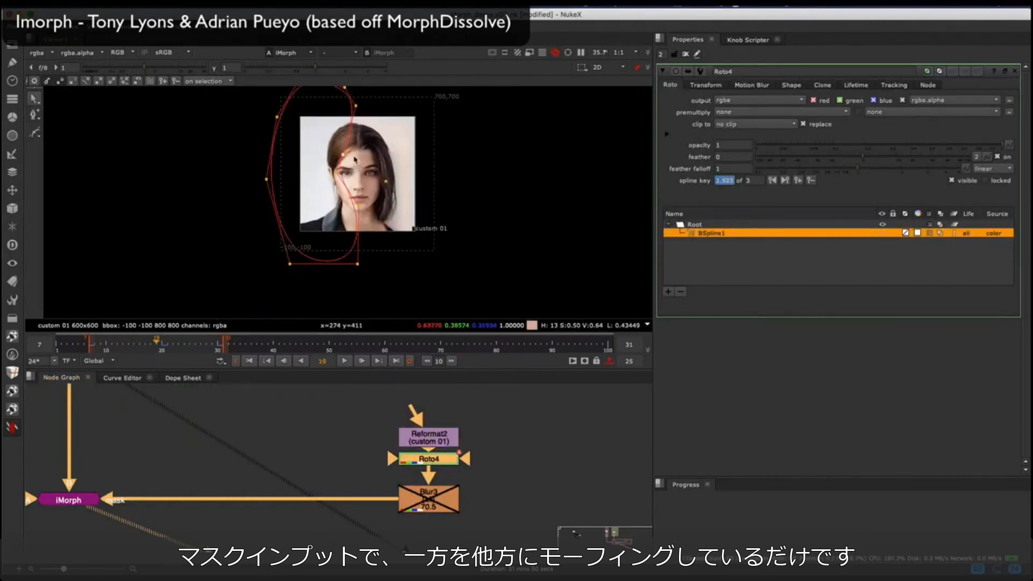
pyautogui.press('Left')
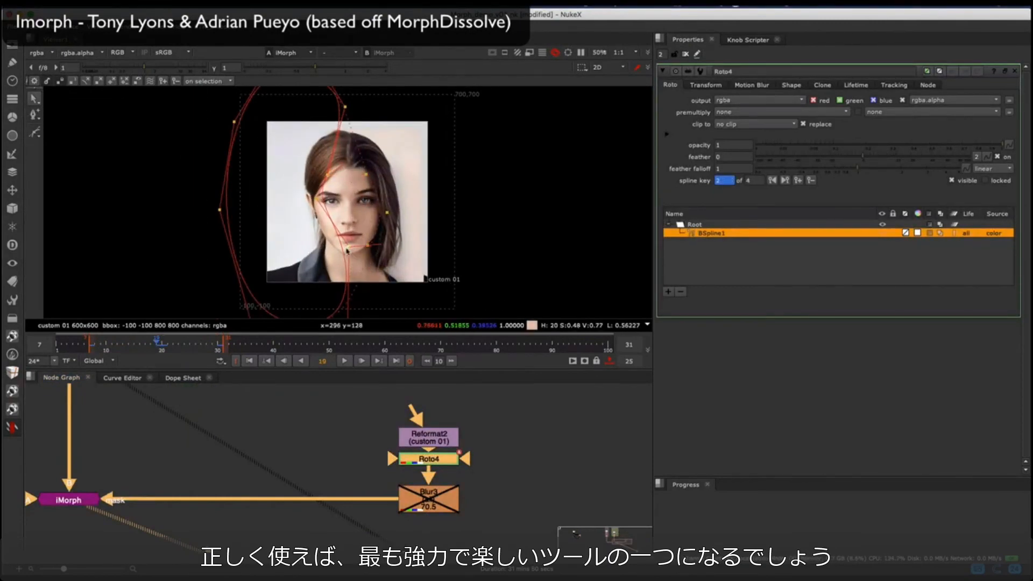
pyautogui.scroll(-1, 356, 251)
pyautogui.doubleClick(429, 498)
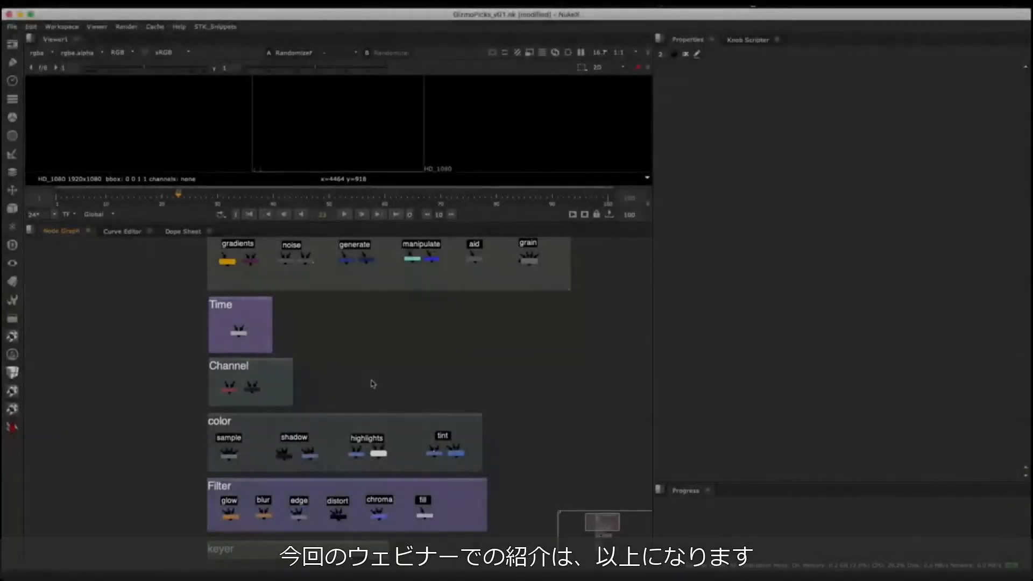
# Step: Look over the gizmo categories in the GizmoPicks_v01 node graph, down to Curves and Utility
pyautogui.scroll(-5, 369, 388)
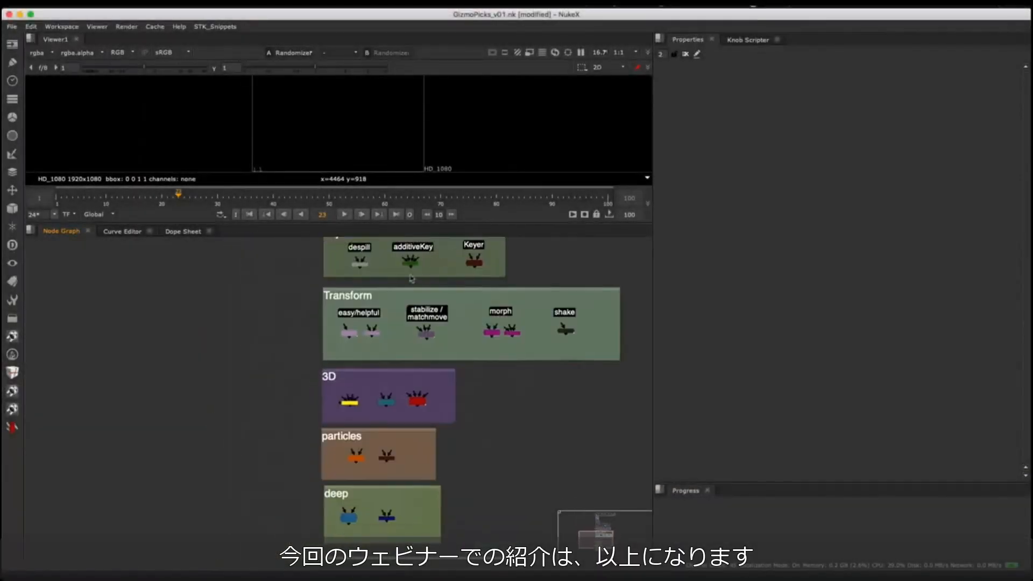
pyautogui.moveTo(299, 404); pyautogui.dragTo(275, 243, button='middle')
pyautogui.scroll(3, 257, 422)
pyautogui.moveTo(256, 413); pyautogui.dragTo(235, 489, button='middle')
pyautogui.moveTo(182, 274); pyautogui.dragTo(186, 427, button='middle')
pyautogui.scroll(-4, 202, 375)
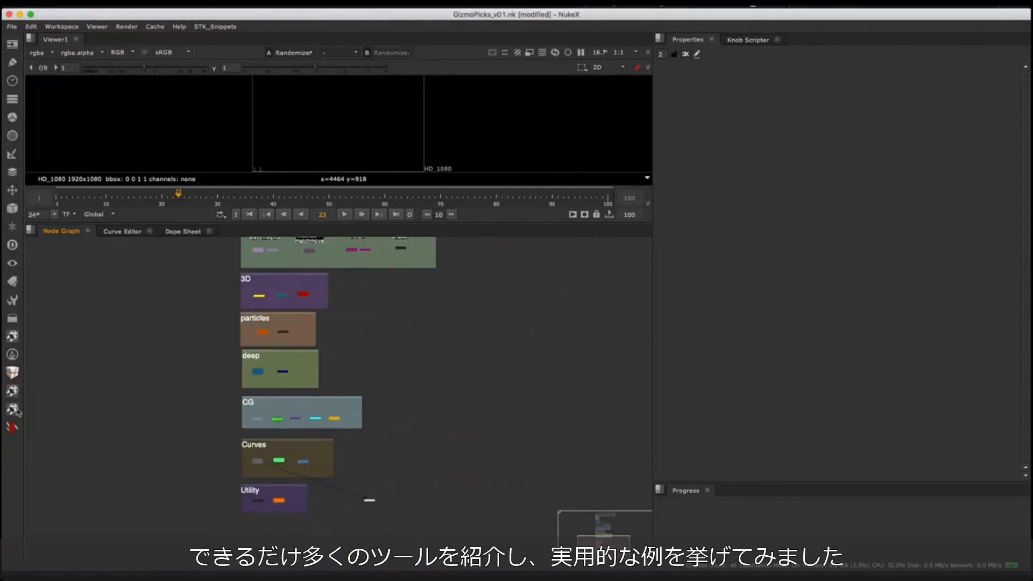
# Step: Open the Nuke Survival Toolkit documentation PDF and browse its tool pages as far as LumaKeyer DR
pyautogui.click(13, 428)
pyautogui.moveTo(32, 432)
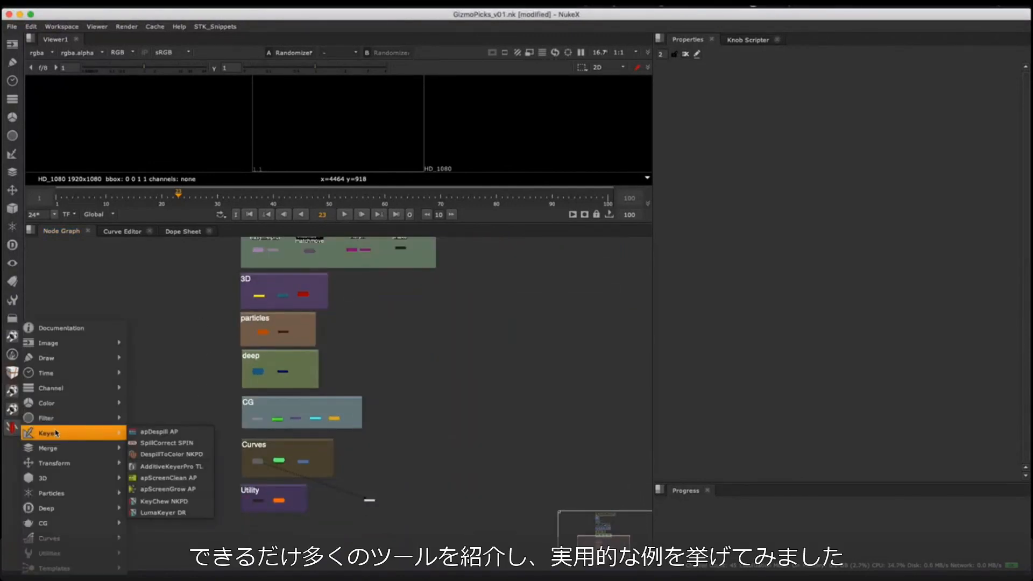
pyautogui.moveTo(64, 425)
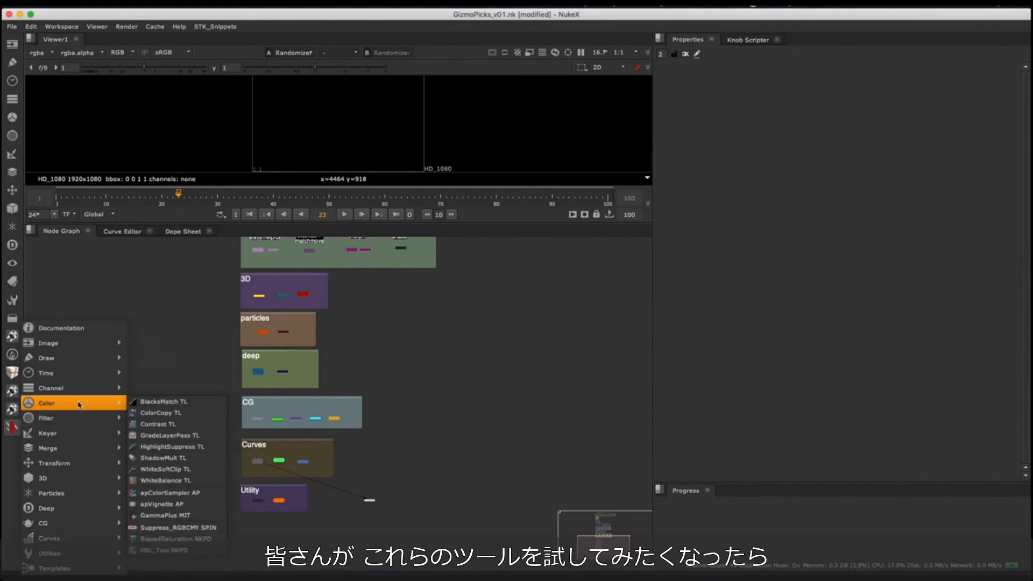
pyautogui.moveTo(92, 377)
pyautogui.moveTo(95, 350)
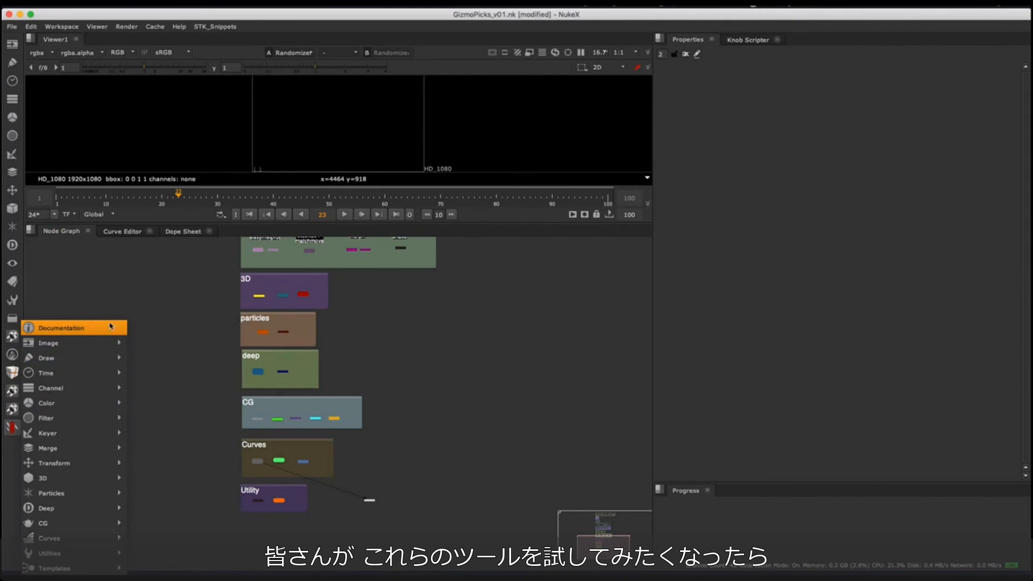
pyautogui.click(110, 327)
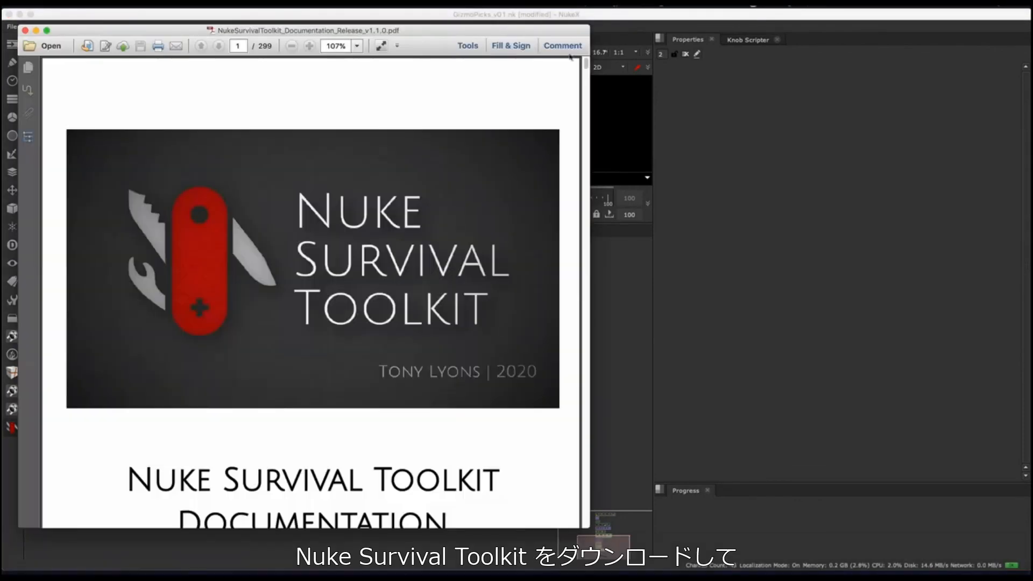
pyautogui.moveTo(588, 71); pyautogui.dragTo(586, 226)
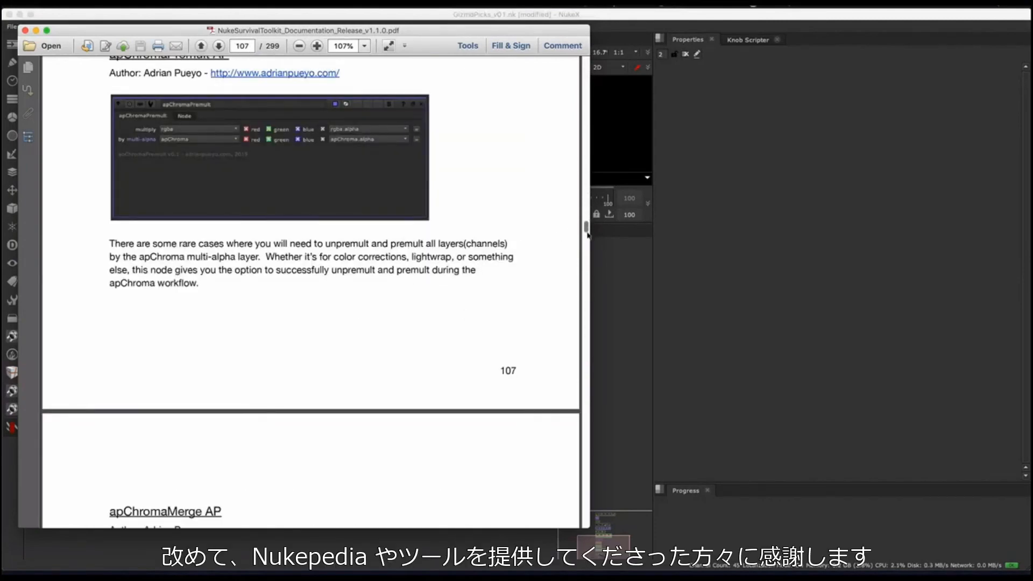
pyautogui.moveTo(585, 232); pyautogui.dragTo(587, 265)
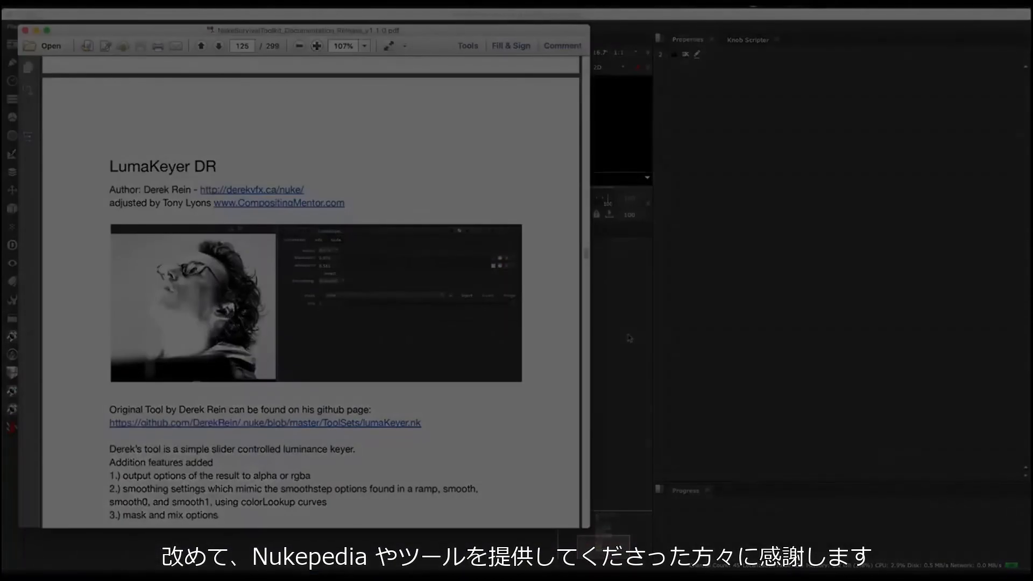